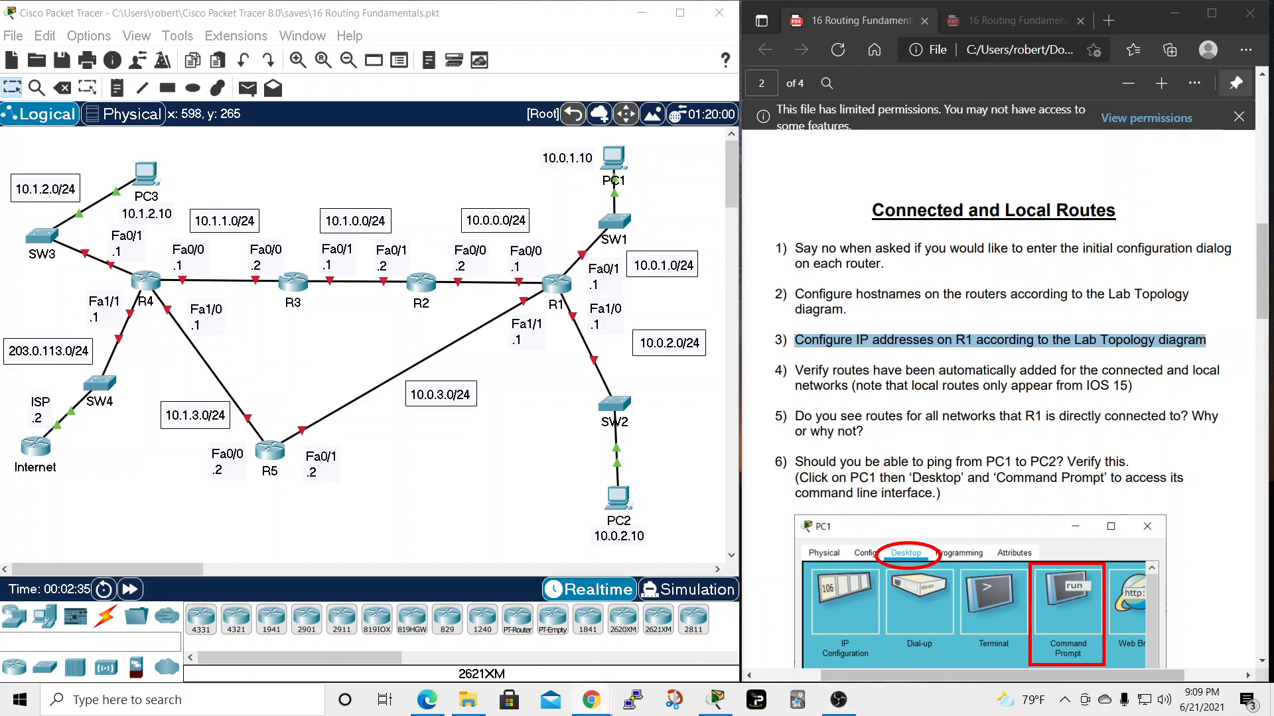
# Switch to the Flackbox website in Chrome, open the Cisco CCNA Gold Bootcamp Course page and look through it
pyautogui.moveTo(1272, 32); pyautogui.dragTo(600, 31)
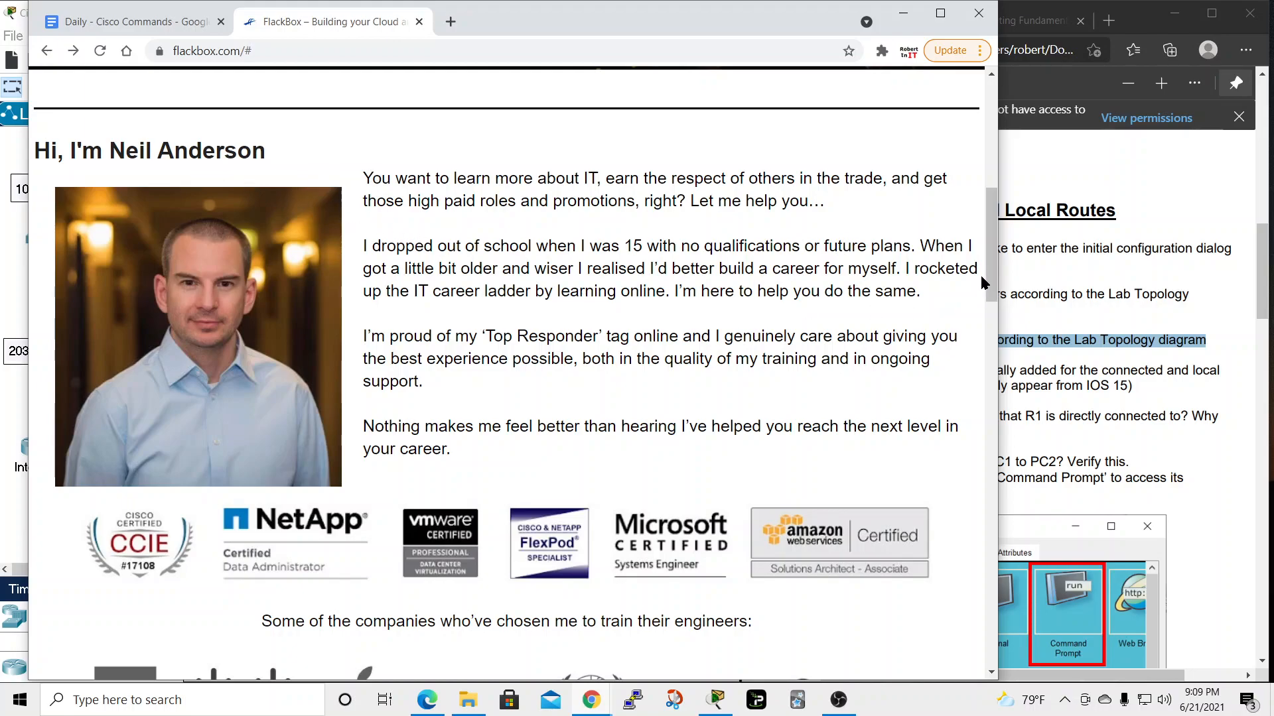
pyautogui.scroll(8, 982, 285)
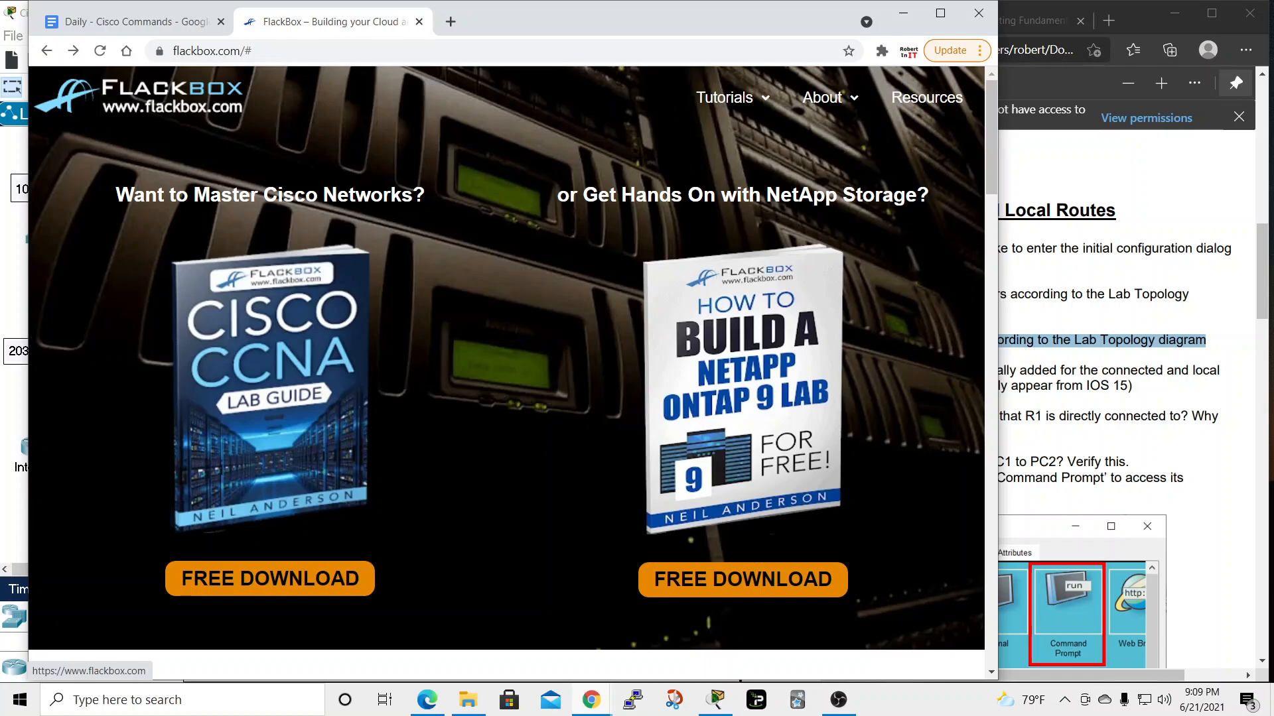
pyautogui.moveTo(991, 123)
pyautogui.mouseDown()
pyautogui.moveTo(991, 228)
pyautogui.moveTo(991, 126)
pyautogui.mouseUp()
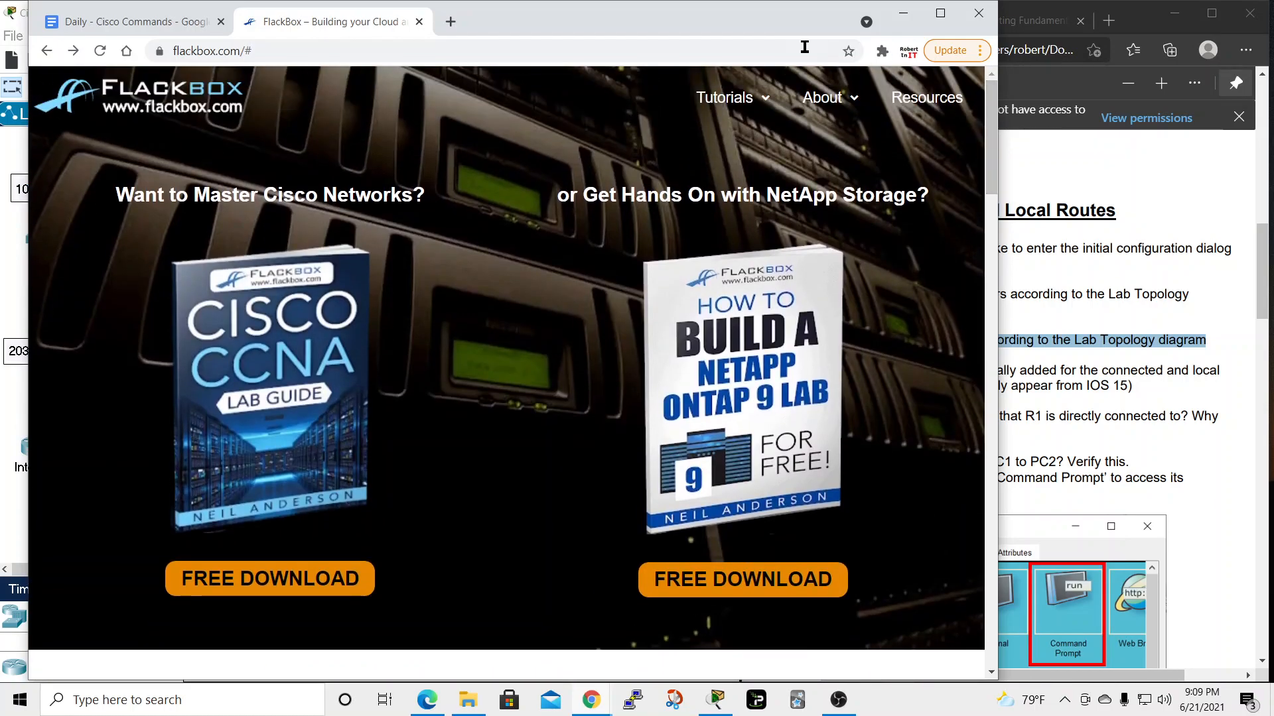
pyautogui.moveTo(770, 99)
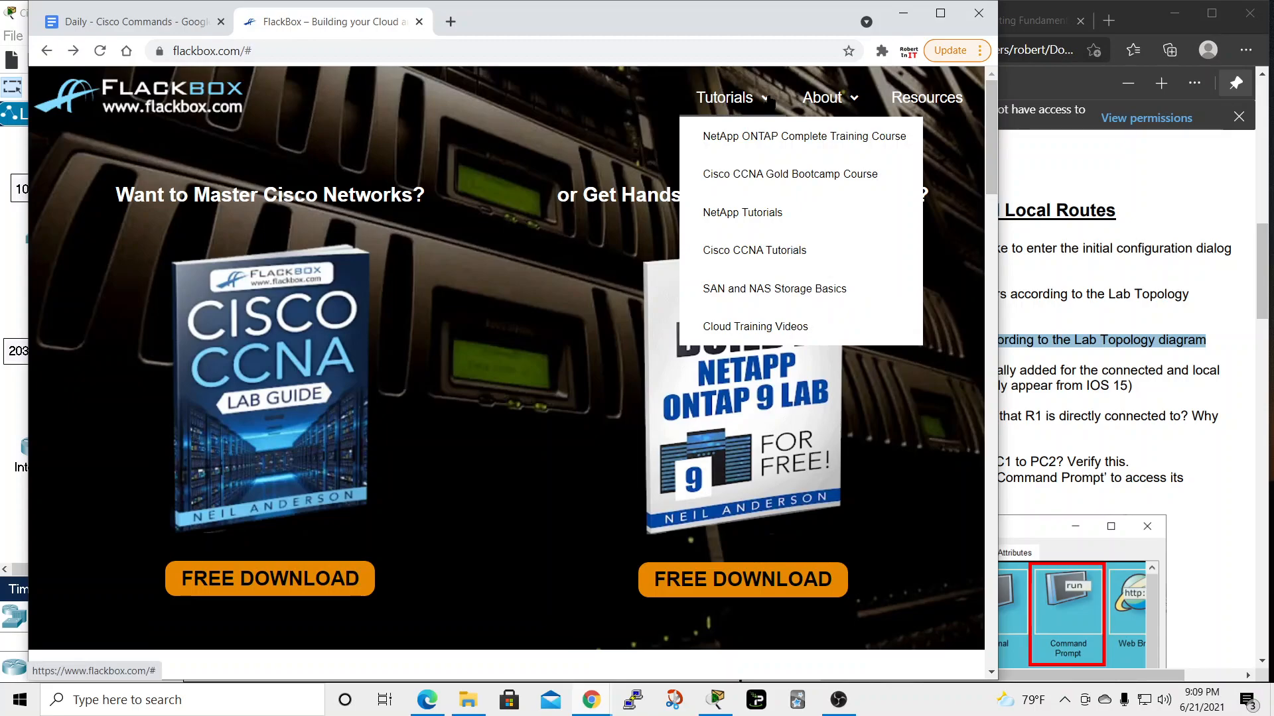
pyautogui.click(742, 176)
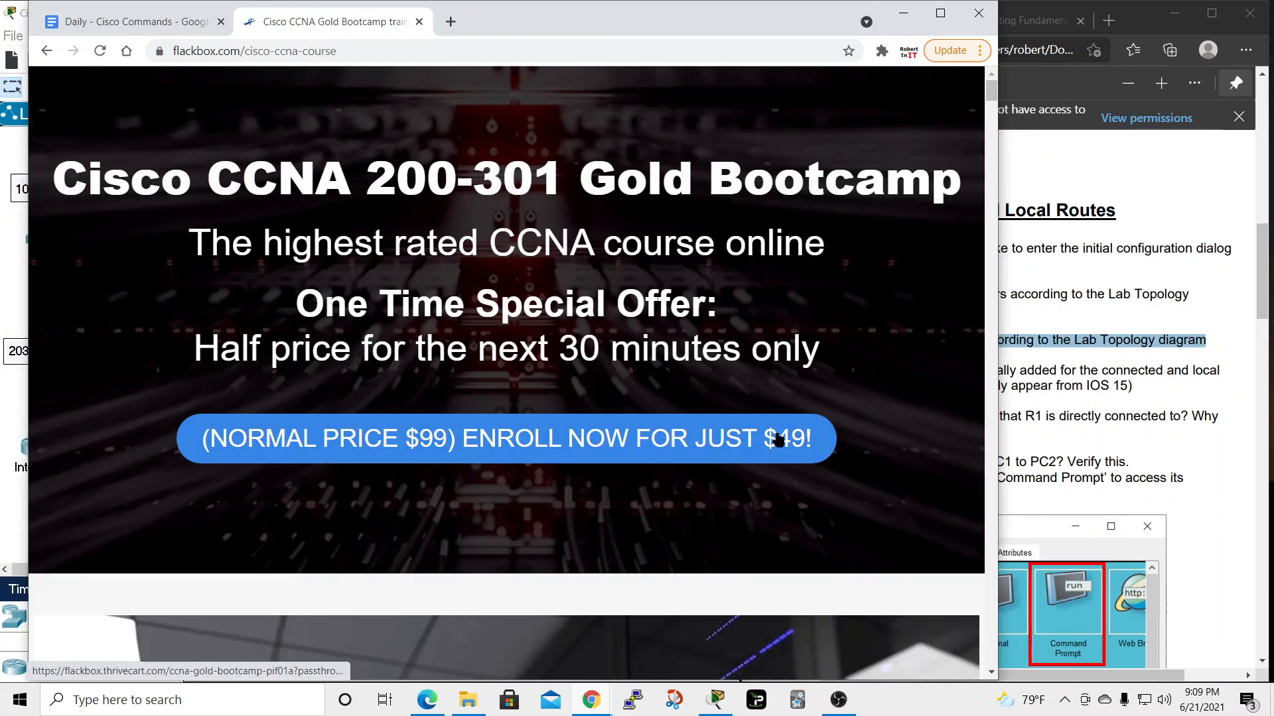
pyautogui.scroll(-8, 504, 438)
pyautogui.scroll(8, 504, 438)
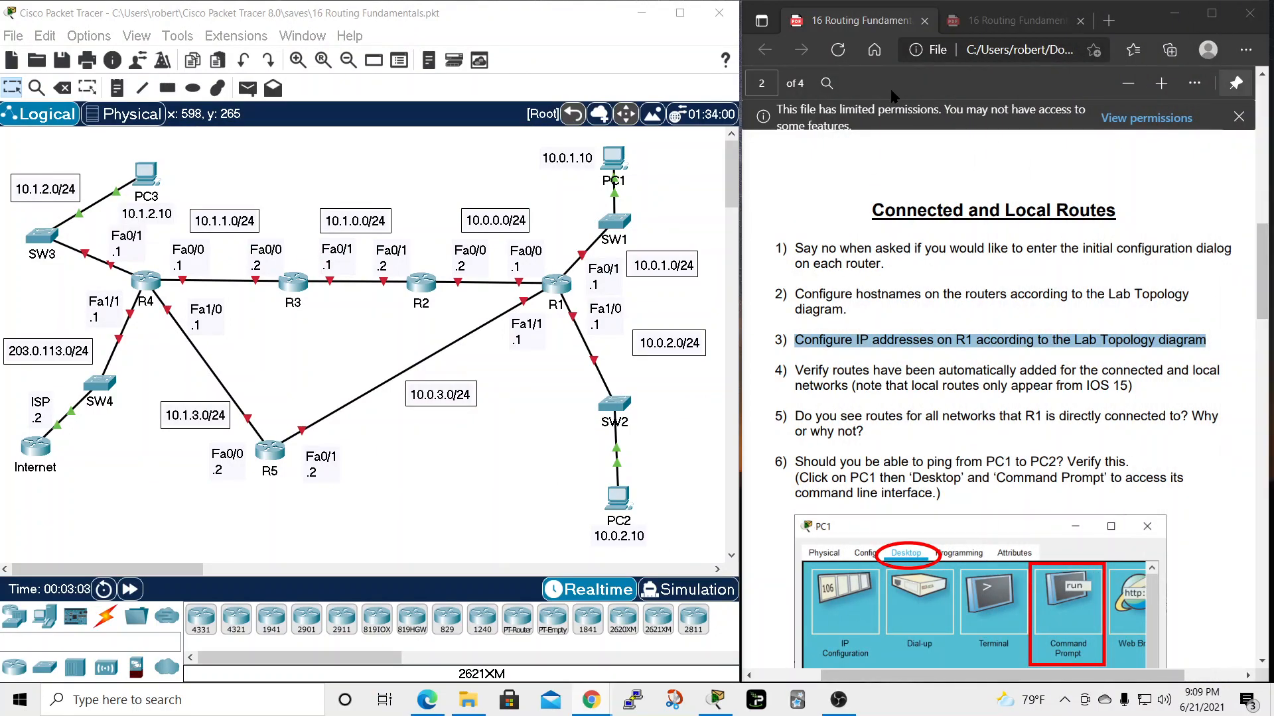
# Switch to the Routing Fundamentals answer key PDF in Edge and go back to its first page
pyautogui.click(823, 254)
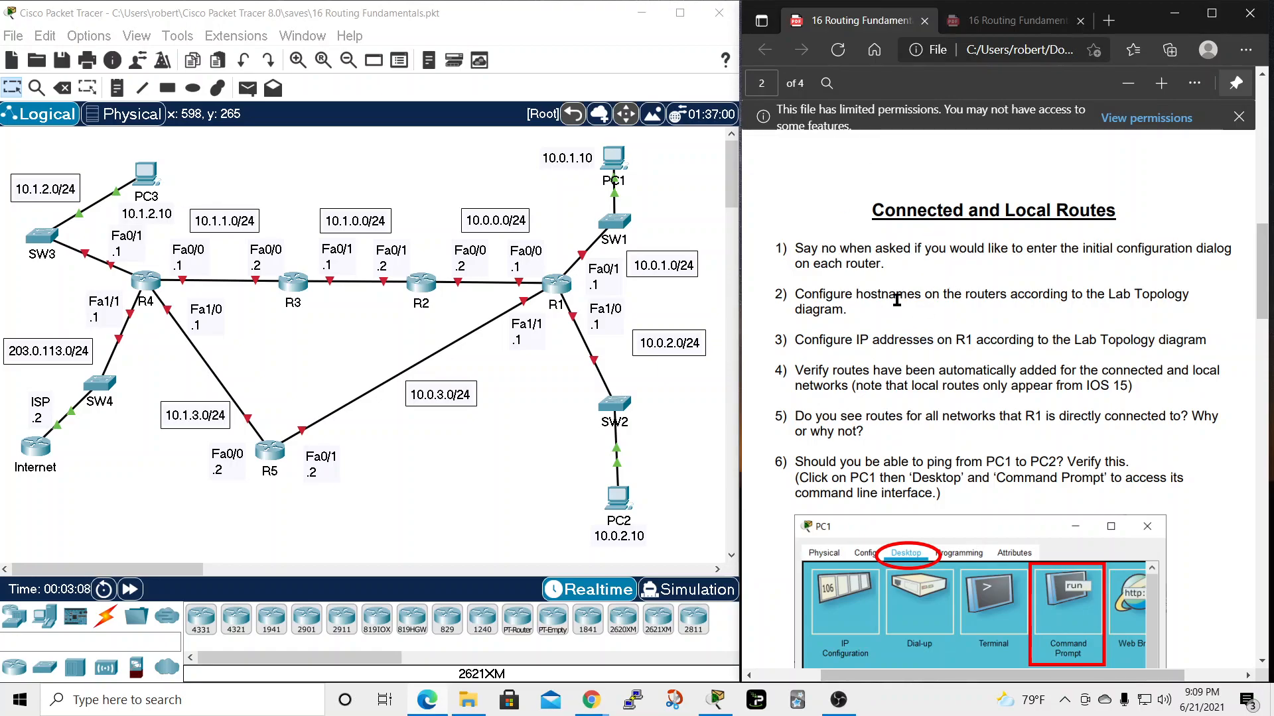
pyautogui.click(1004, 21)
pyautogui.scroll(4, 984, 139)
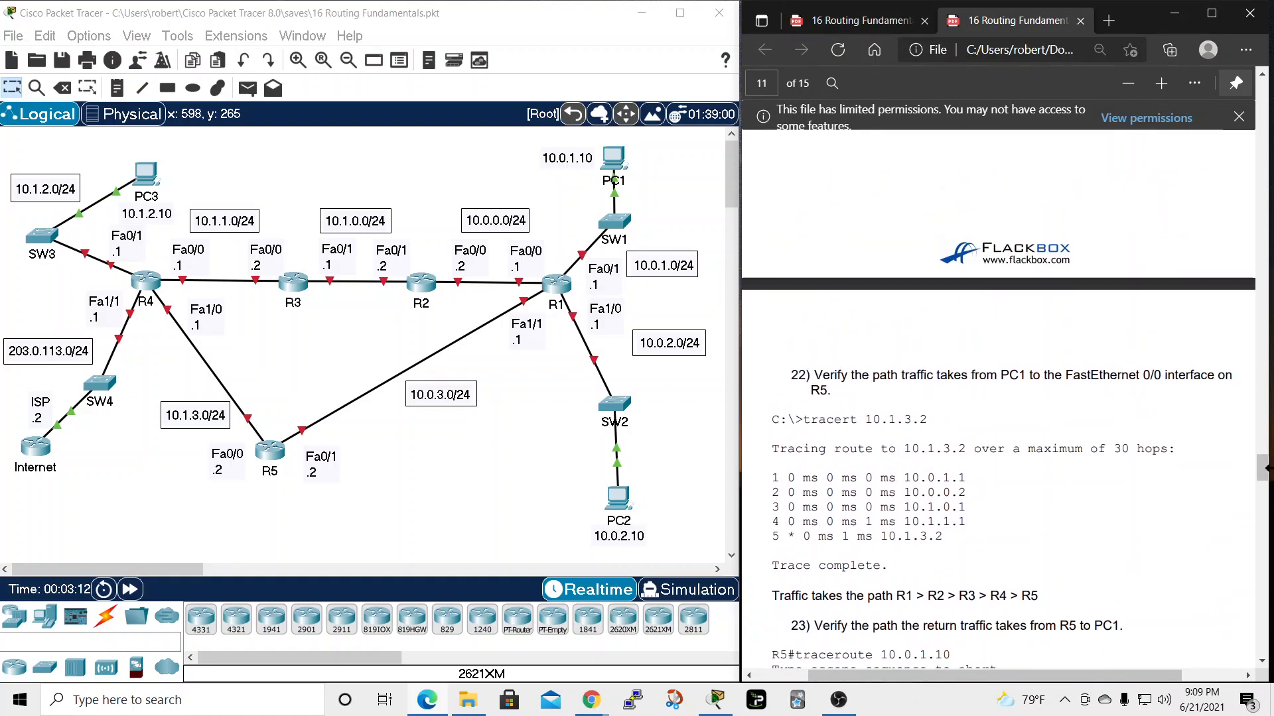
pyautogui.moveTo(1261, 469); pyautogui.dragTo(1262, 84)
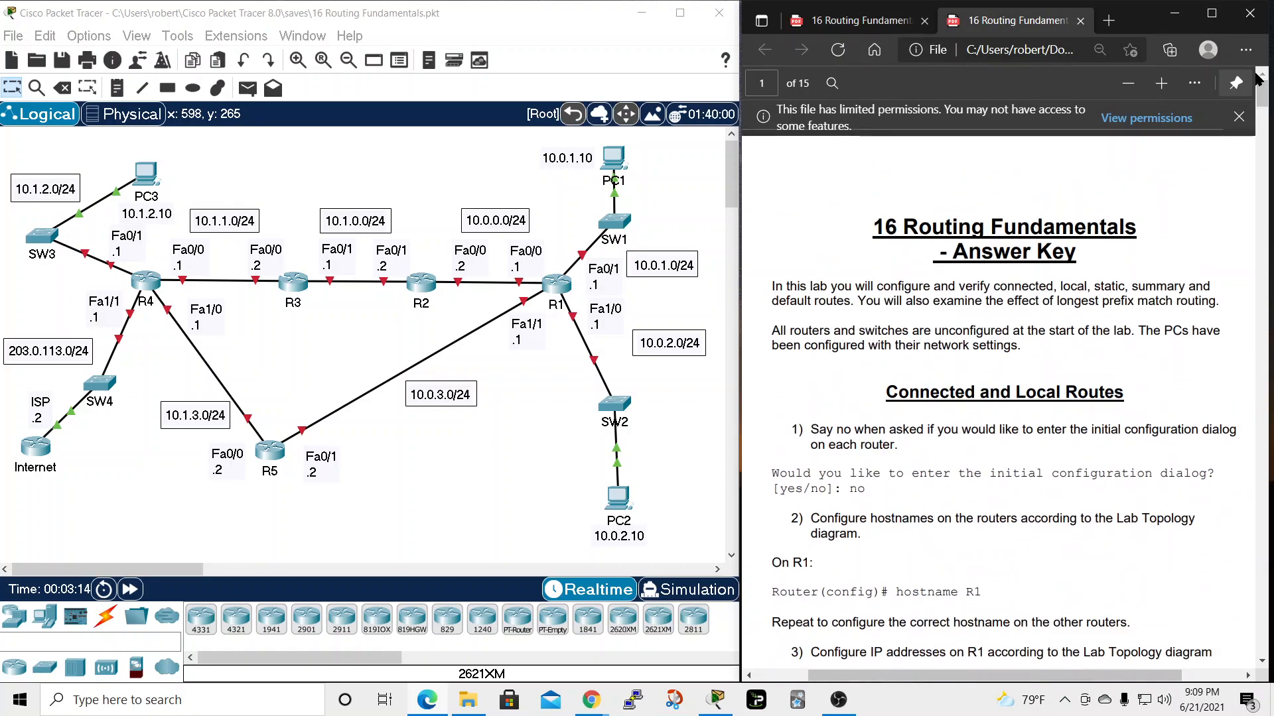
# Return to the lab exercise PDF and read tasks 1 and 2 on the initial configuration dialog and router hostnames
pyautogui.click(896, 22)
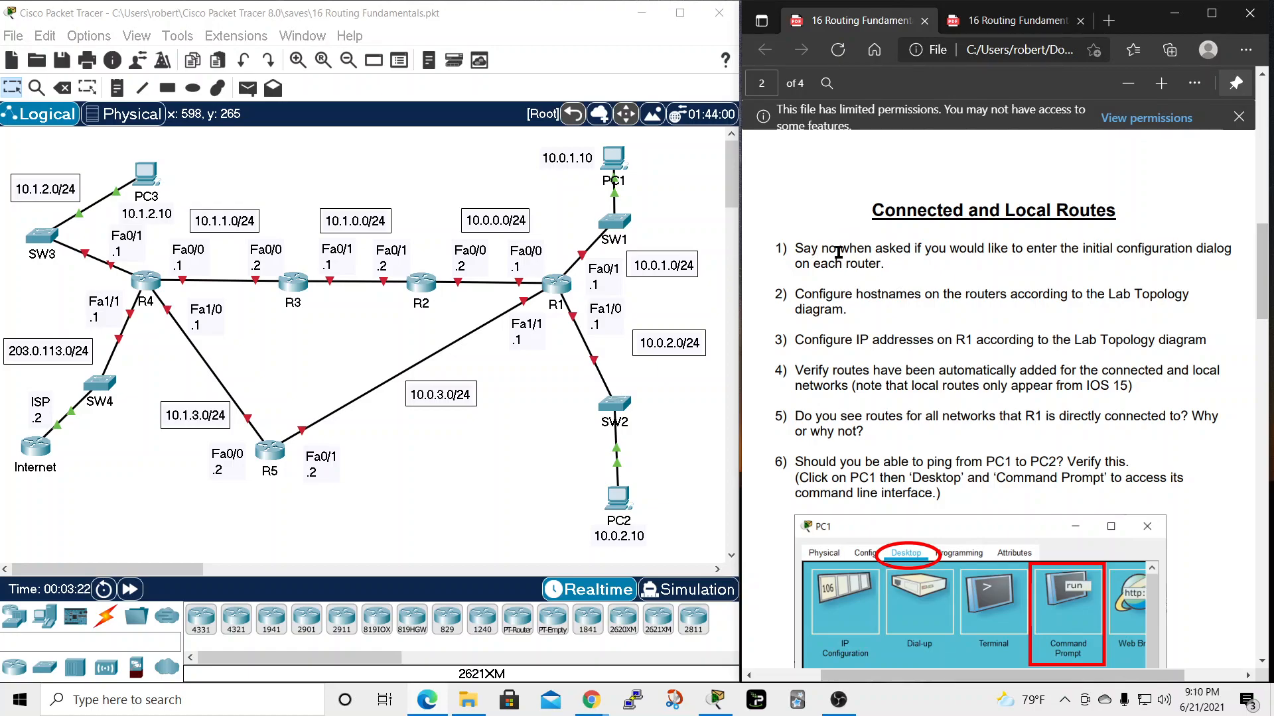
pyautogui.moveTo(795, 250); pyautogui.dragTo(880, 266)
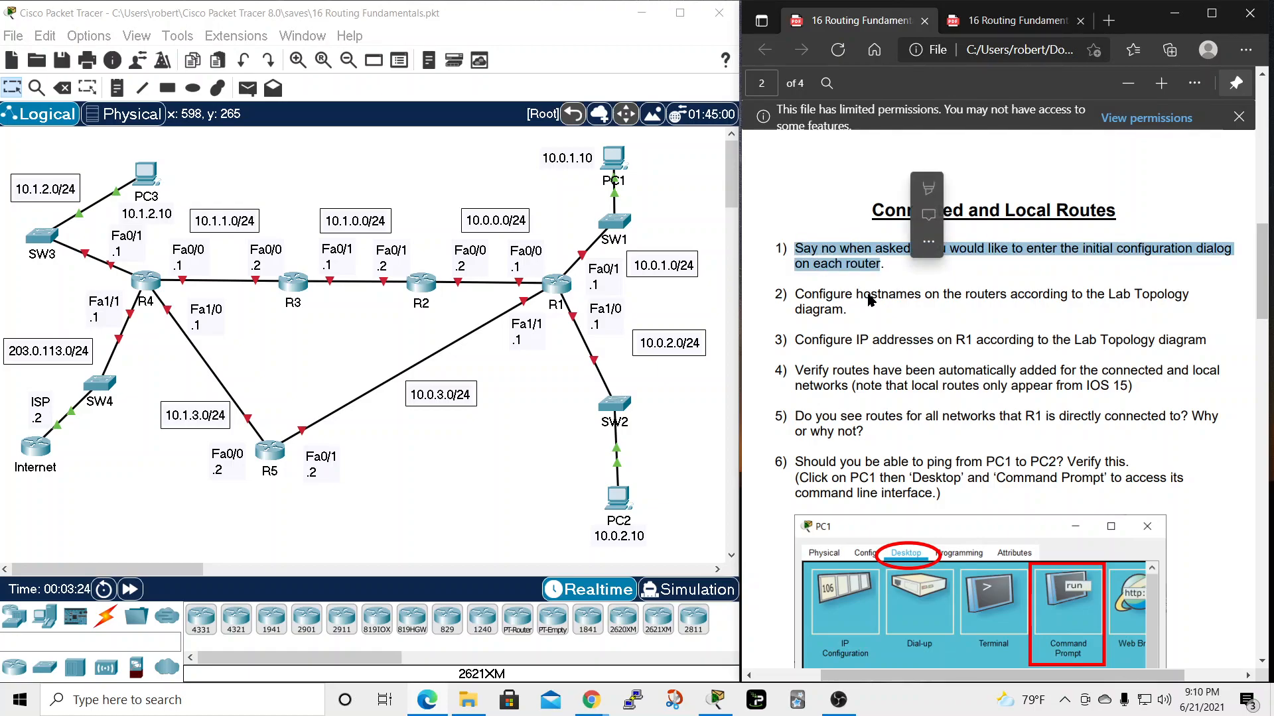
pyautogui.click(883, 265)
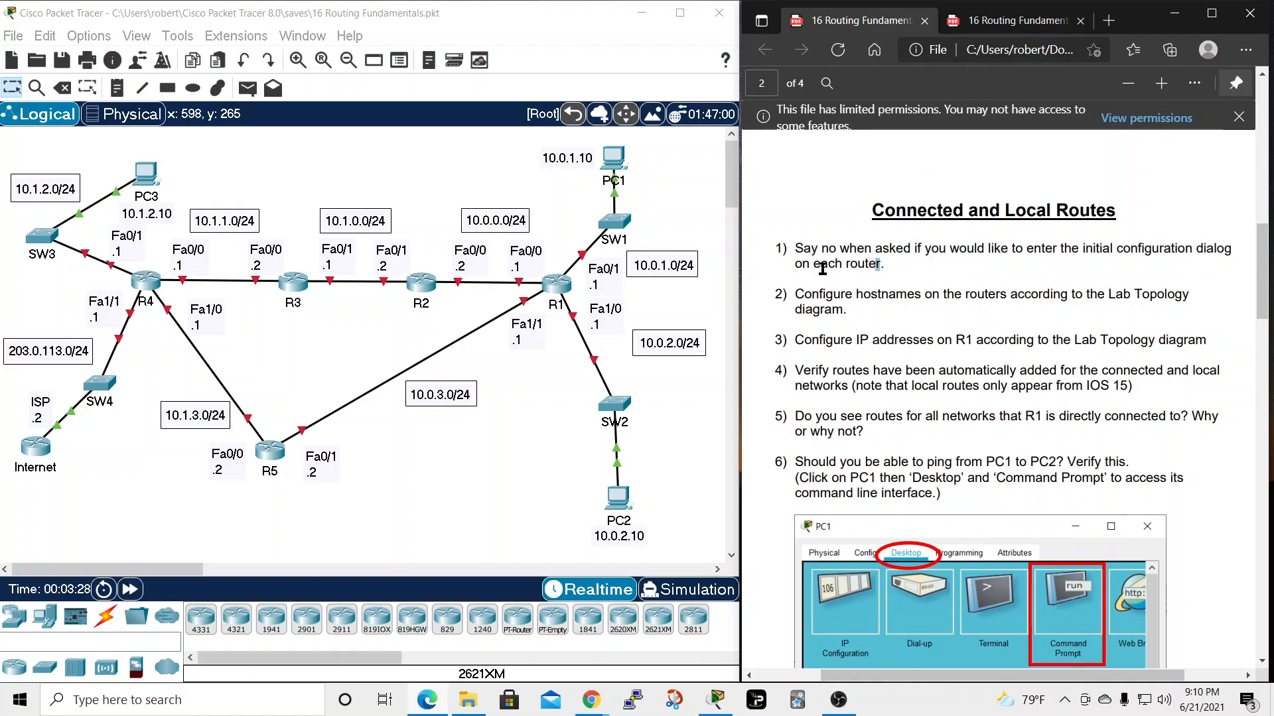
pyautogui.moveTo(796, 295); pyautogui.dragTo(932, 298)
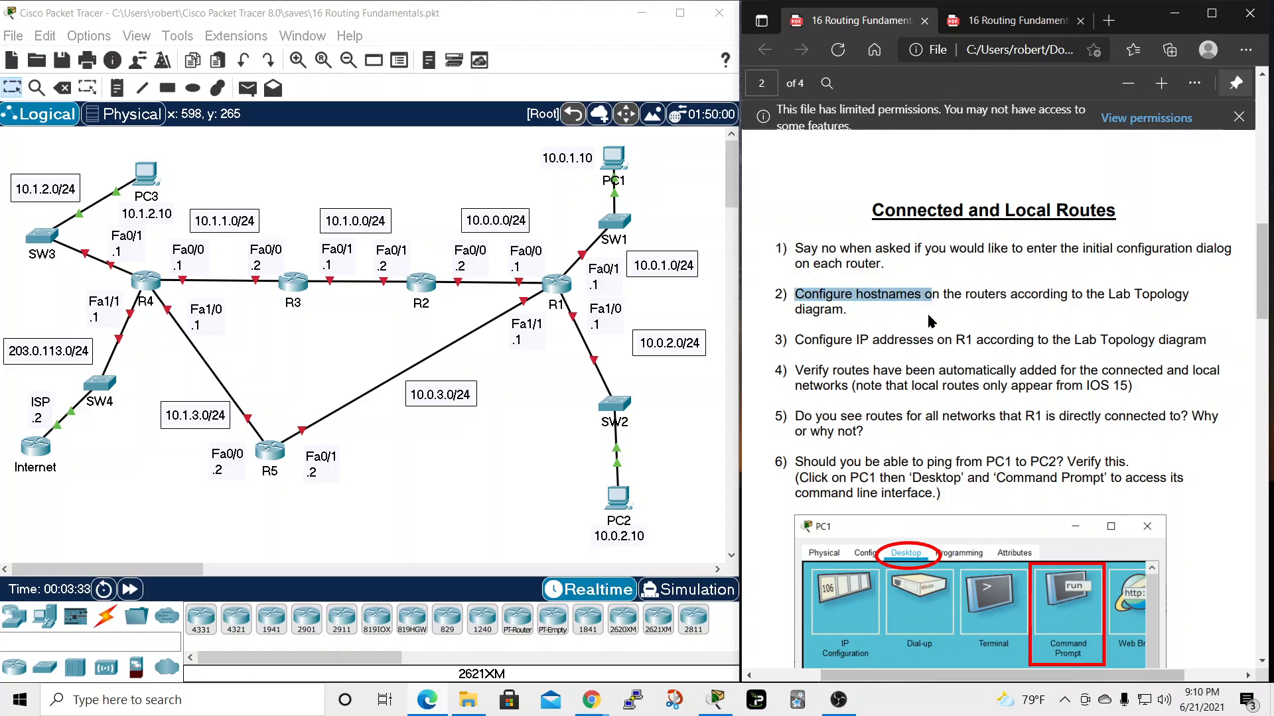
pyautogui.click(1064, 700)
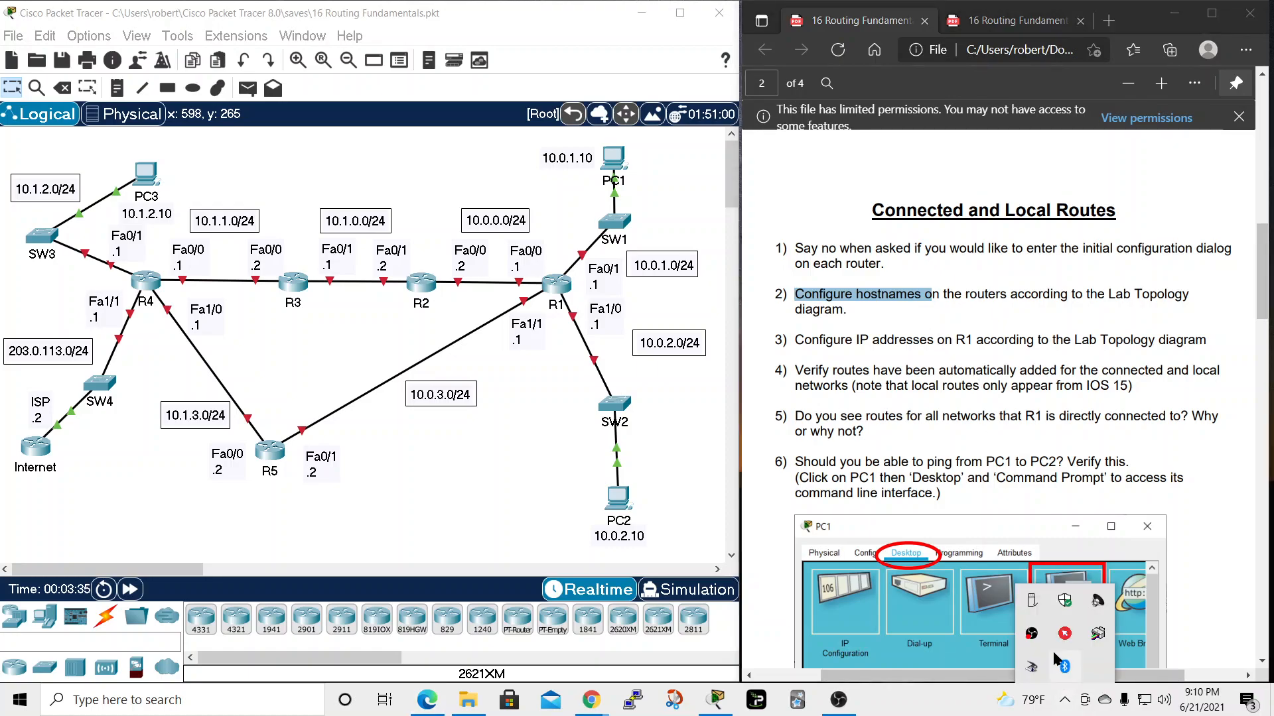
pyautogui.click(1064, 633)
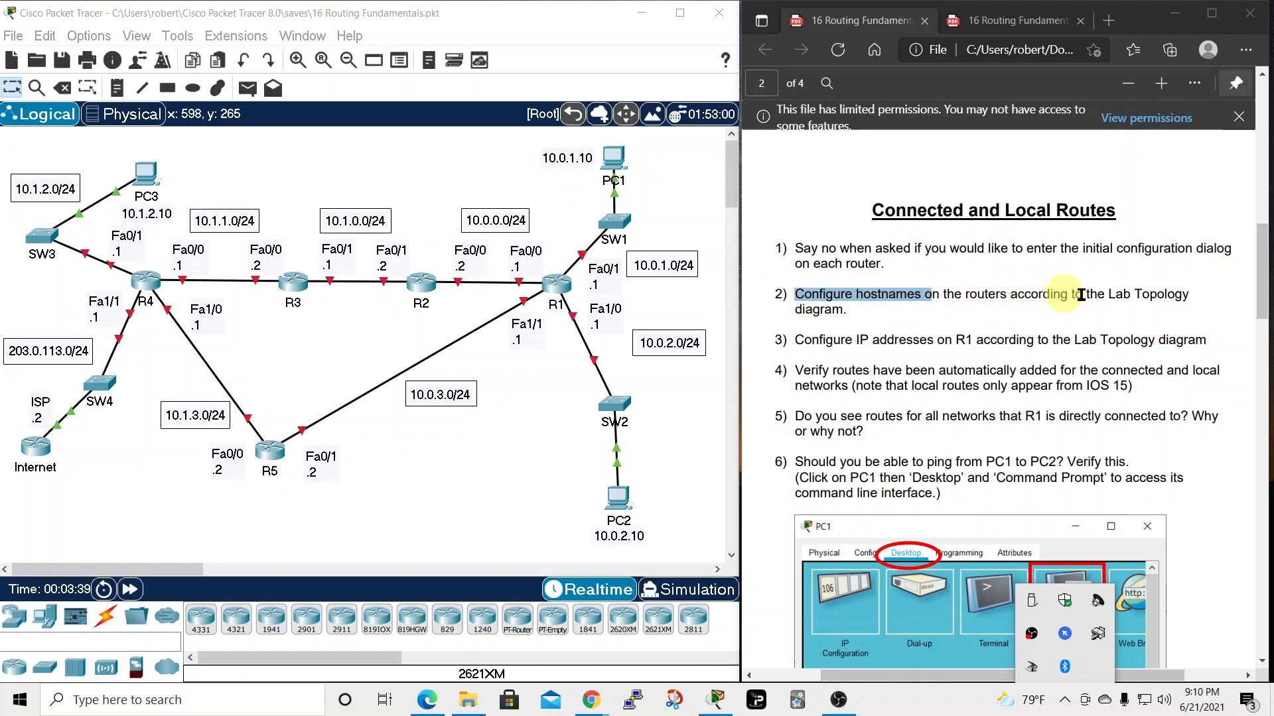
# In Packet Tracer, open router R1's command line, enter global configuration mode and set its hostname to R1
pyautogui.click(550, 287)
pyautogui.click(543, 139)
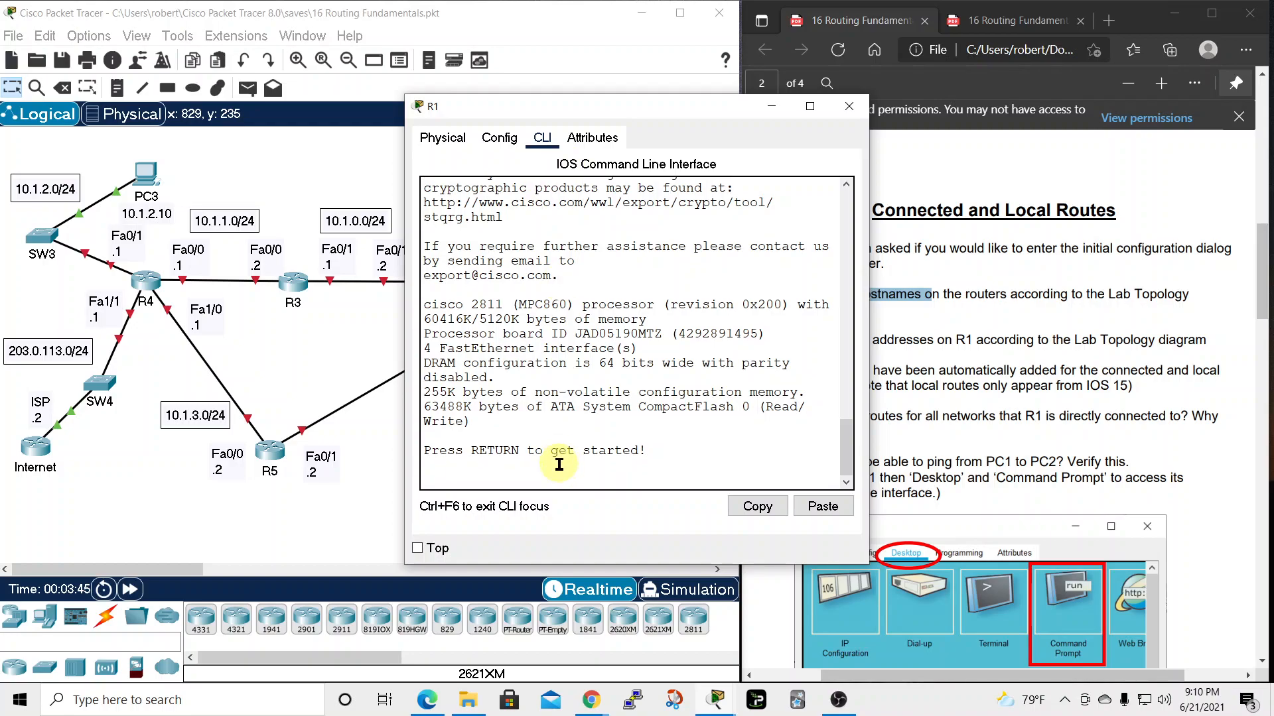
pyautogui.press('Return')
pyautogui.write('en')
pyautogui.press('Return')
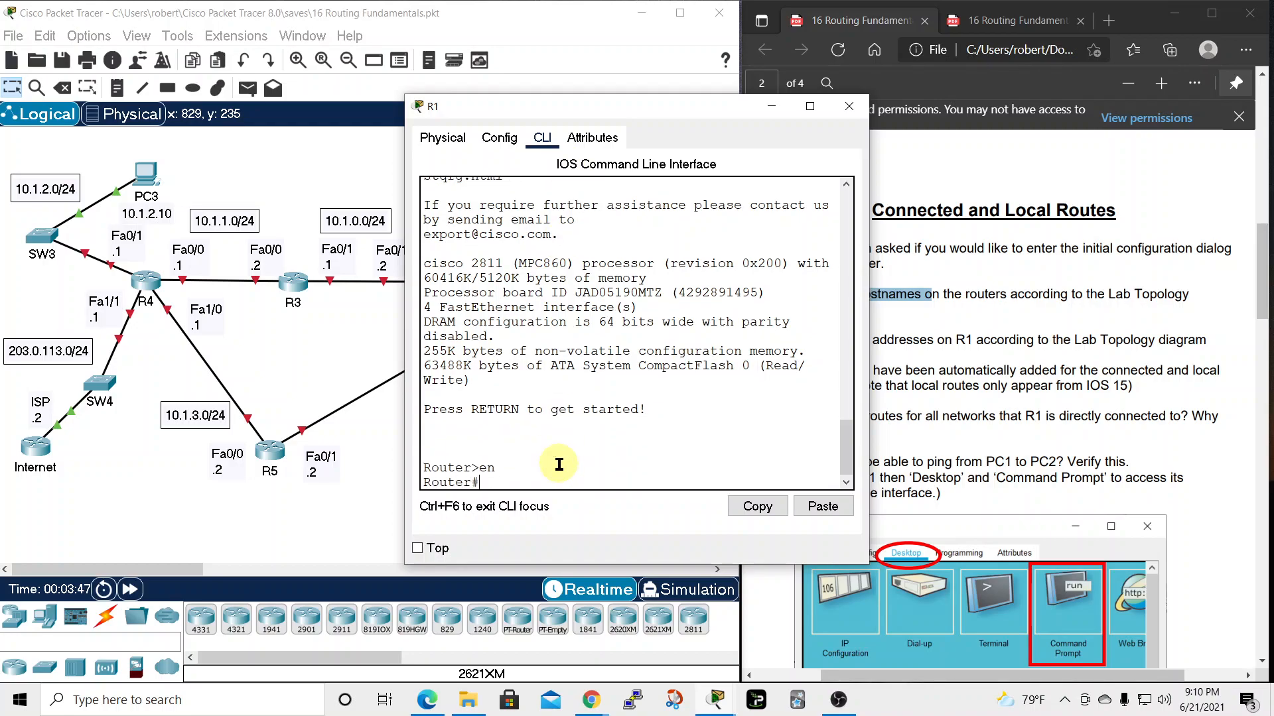
pyautogui.write('conf t')
pyautogui.press('Return')
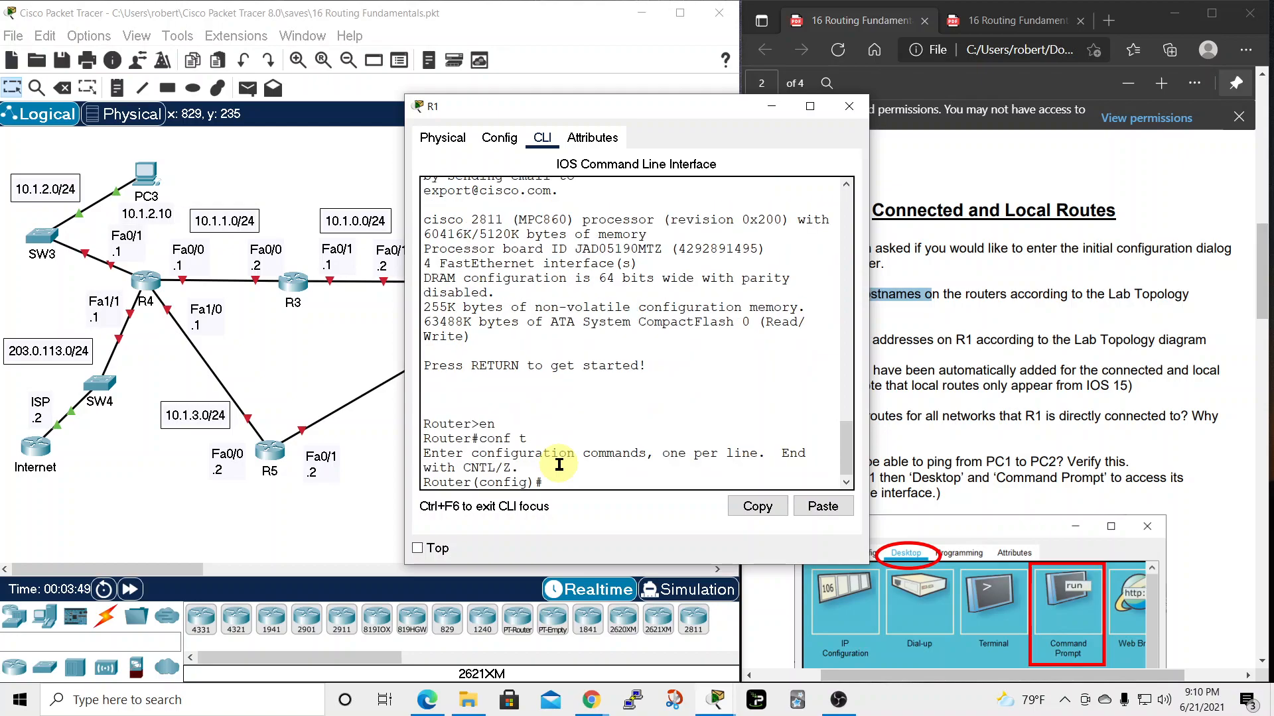
pyautogui.write('hostname R1')
pyautogui.press('Return')
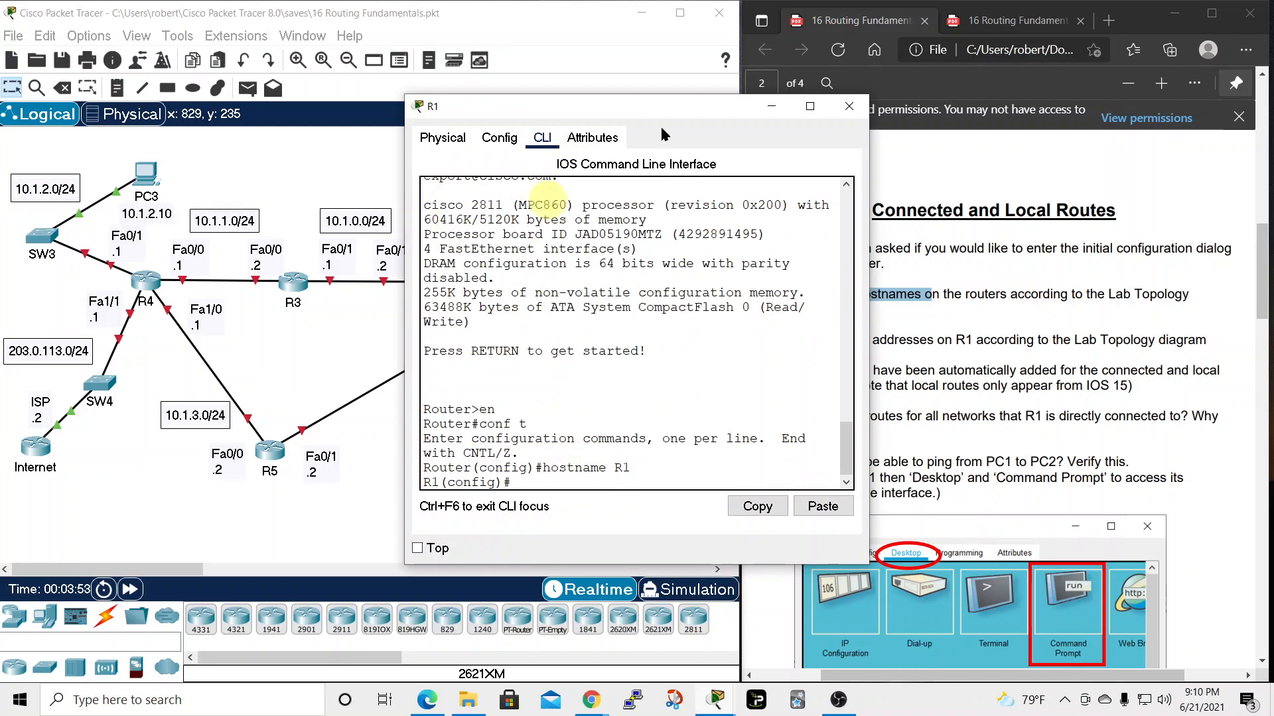
# Move R1's window aside, enter global configuration mode on router R2 and set its hostname to R2
pyautogui.moveTo(668, 101); pyautogui.dragTo(874, 93)
pyautogui.click(418, 292)
pyautogui.click(542, 138)
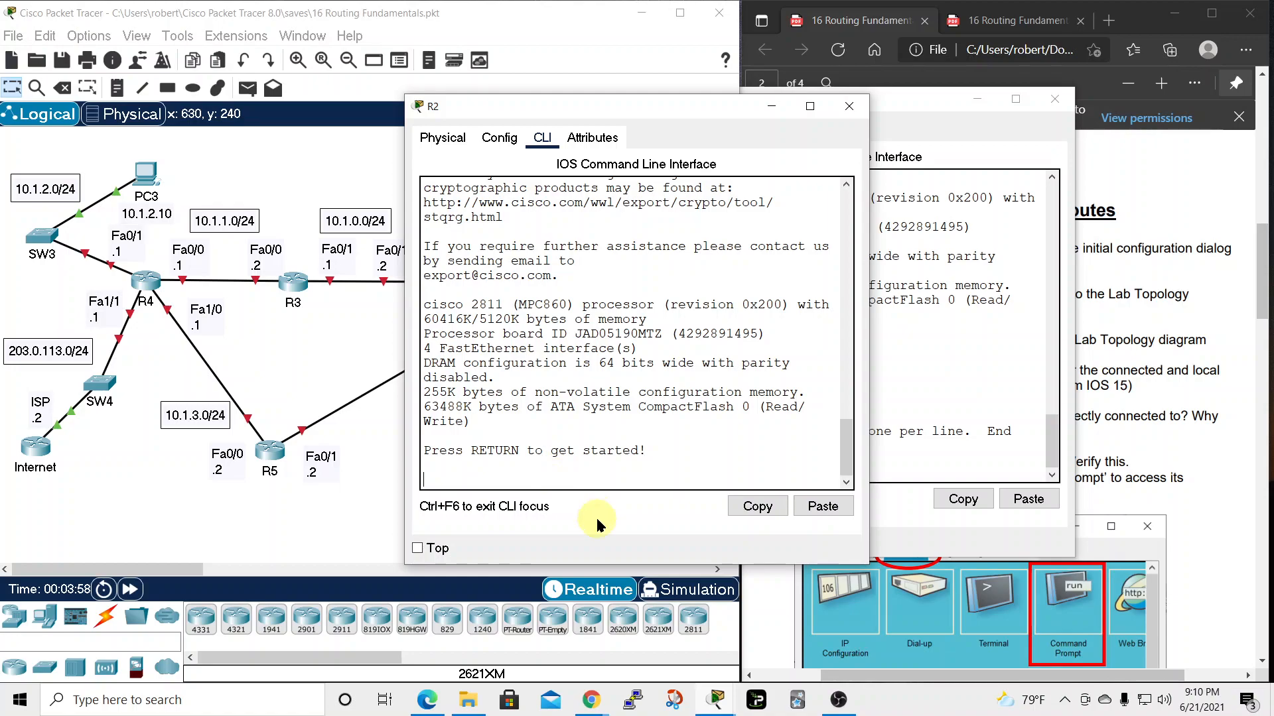
pyautogui.press('Return')
pyautogui.write('en')
pyautogui.press('Return')
pyautogui.write('conf t')
pyautogui.press('Return')
pyautogui.press('Return')
pyautogui.write('hostname R2')
pyautogui.press('Return')
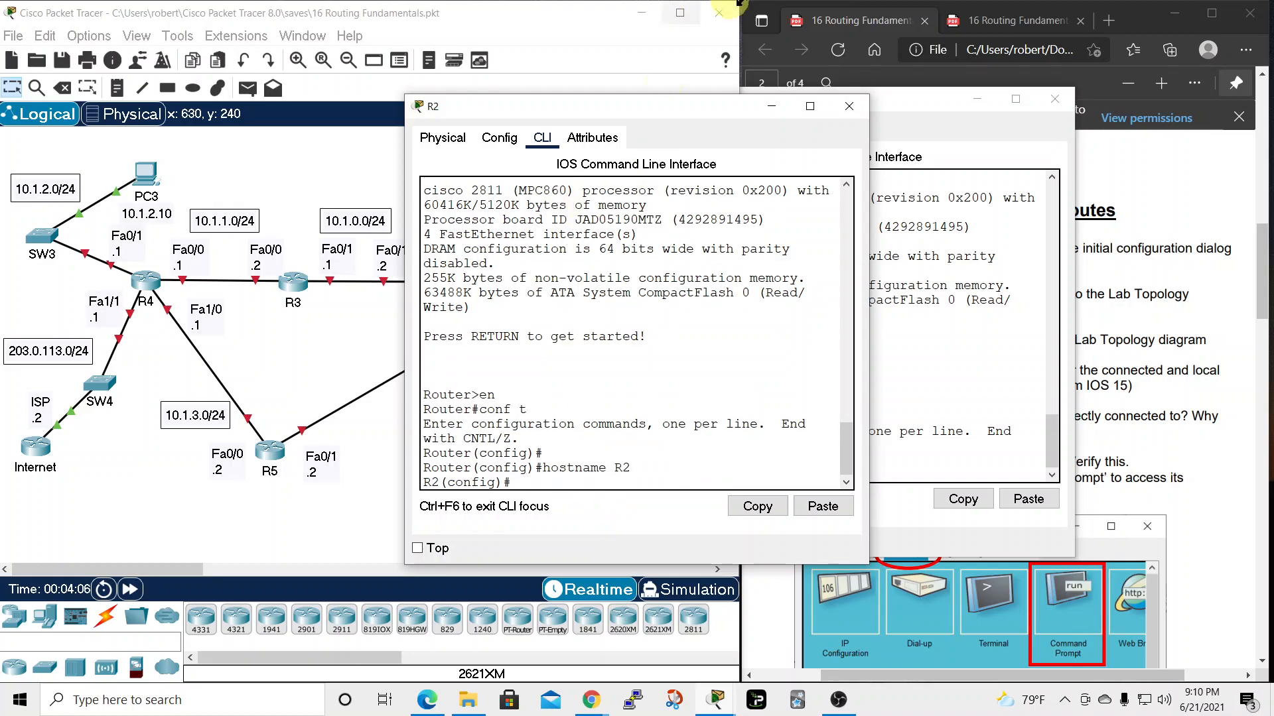
# Move R2's window aside, set router R3's hostname to R3 from global configuration mode, and close its window
pyautogui.moveTo(707, 116); pyautogui.dragTo(937, 119)
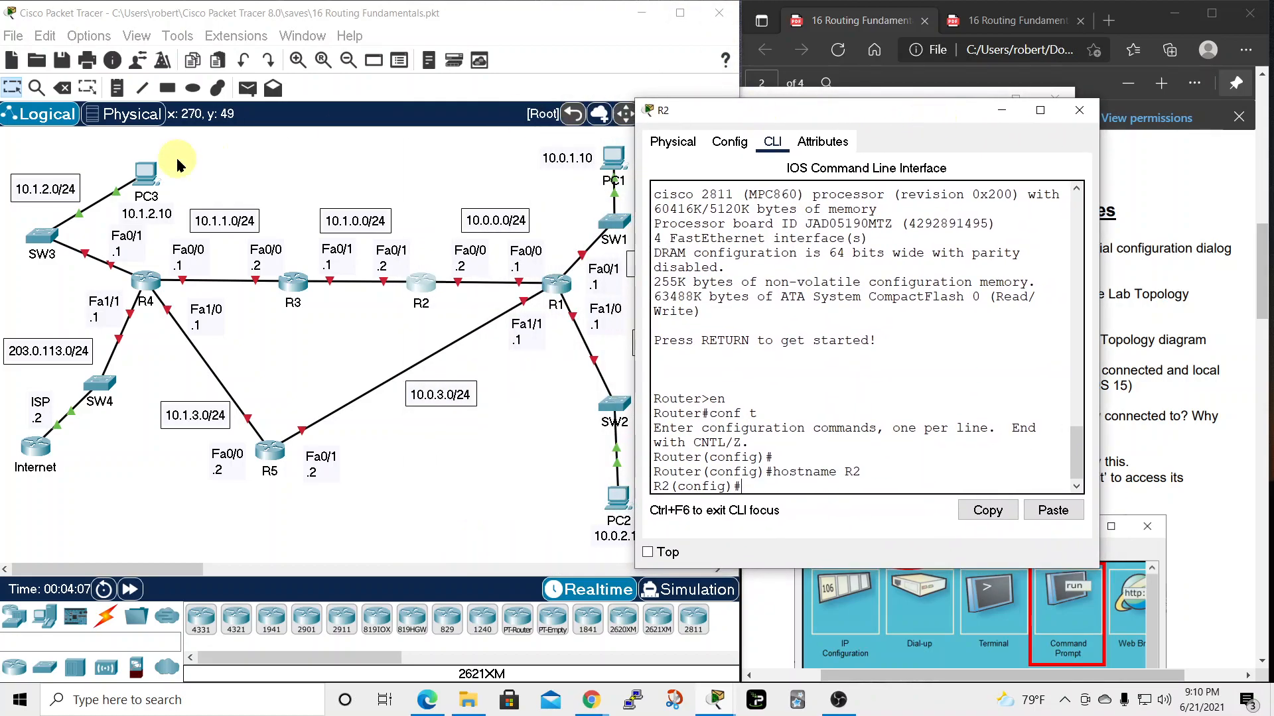
pyautogui.click(295, 289)
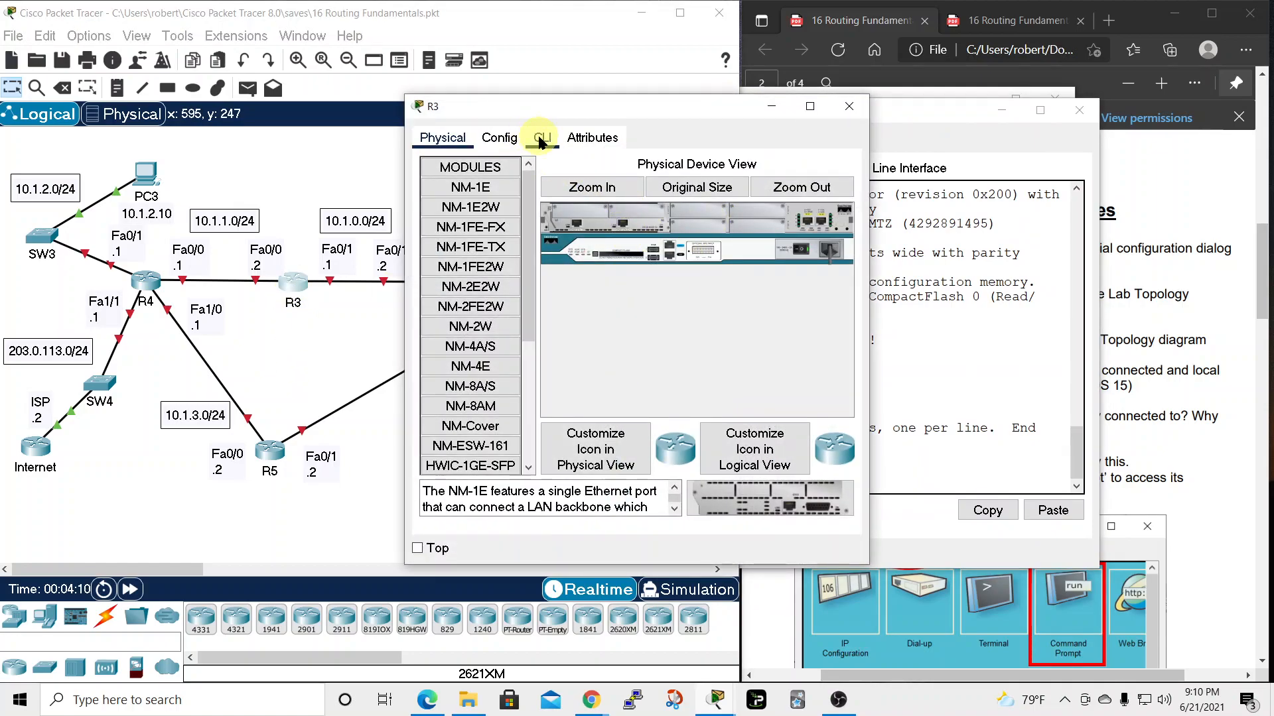
pyautogui.click(541, 135)
pyautogui.press('Return')
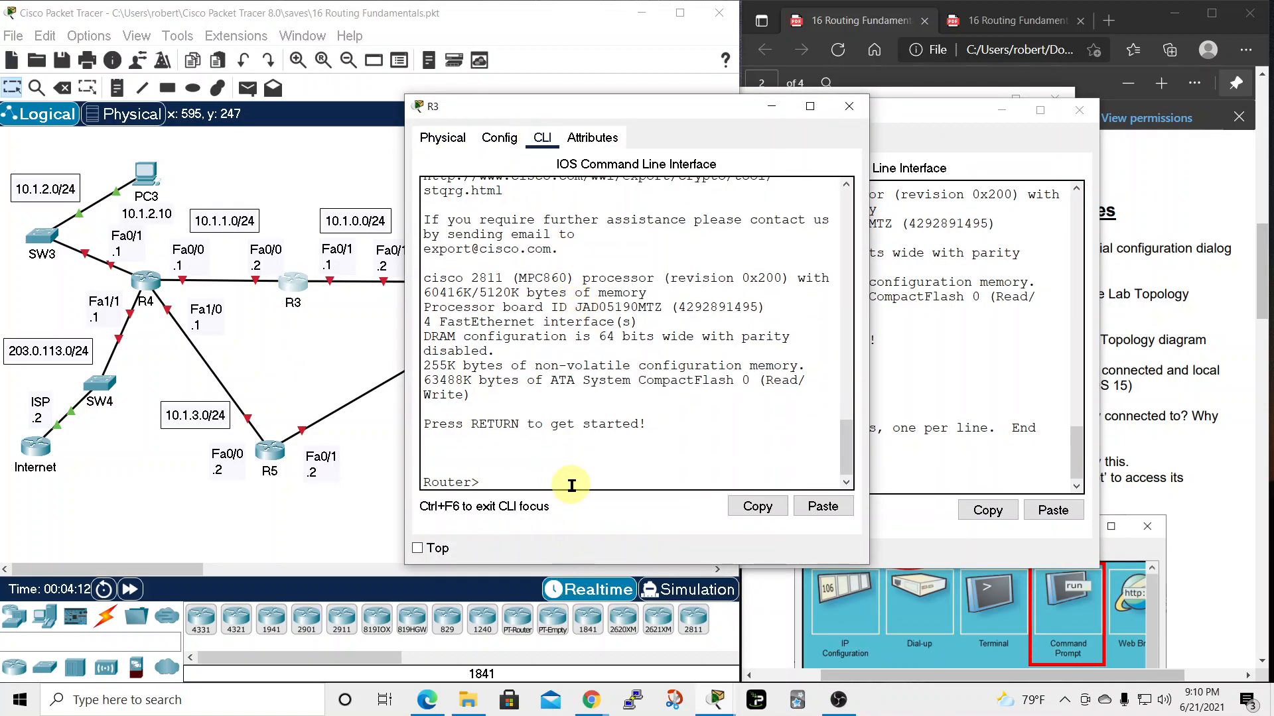
pyautogui.write('en')
pyautogui.press('Return')
pyautogui.write('conf t')
pyautogui.press('Return')
pyautogui.write('hostname')
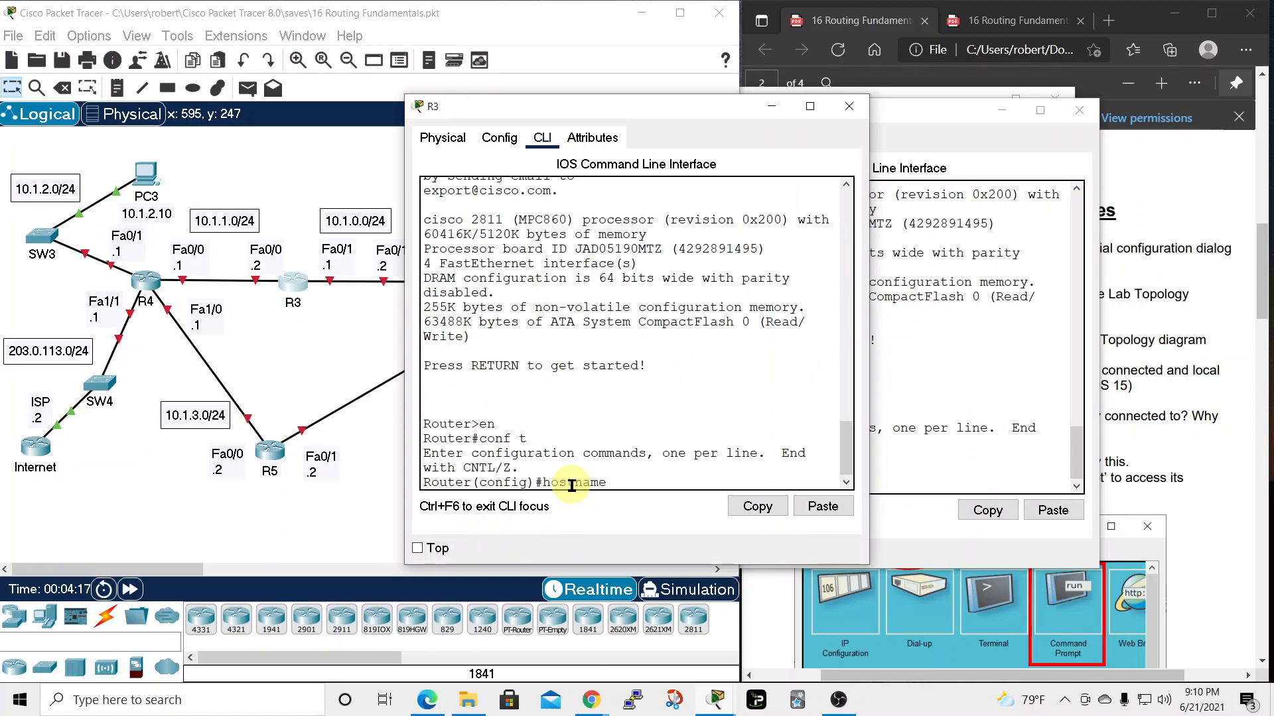
pyautogui.scroll(1, 630, 391)
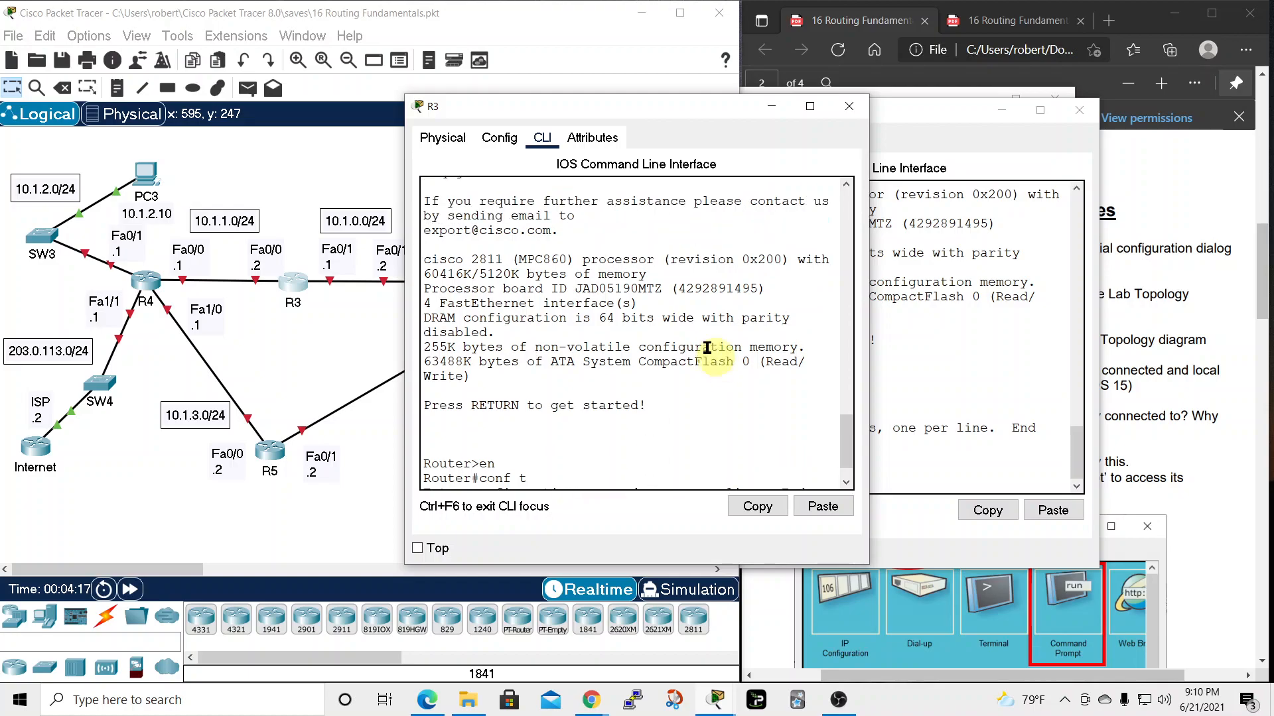
pyautogui.scroll(-1, 678, 302)
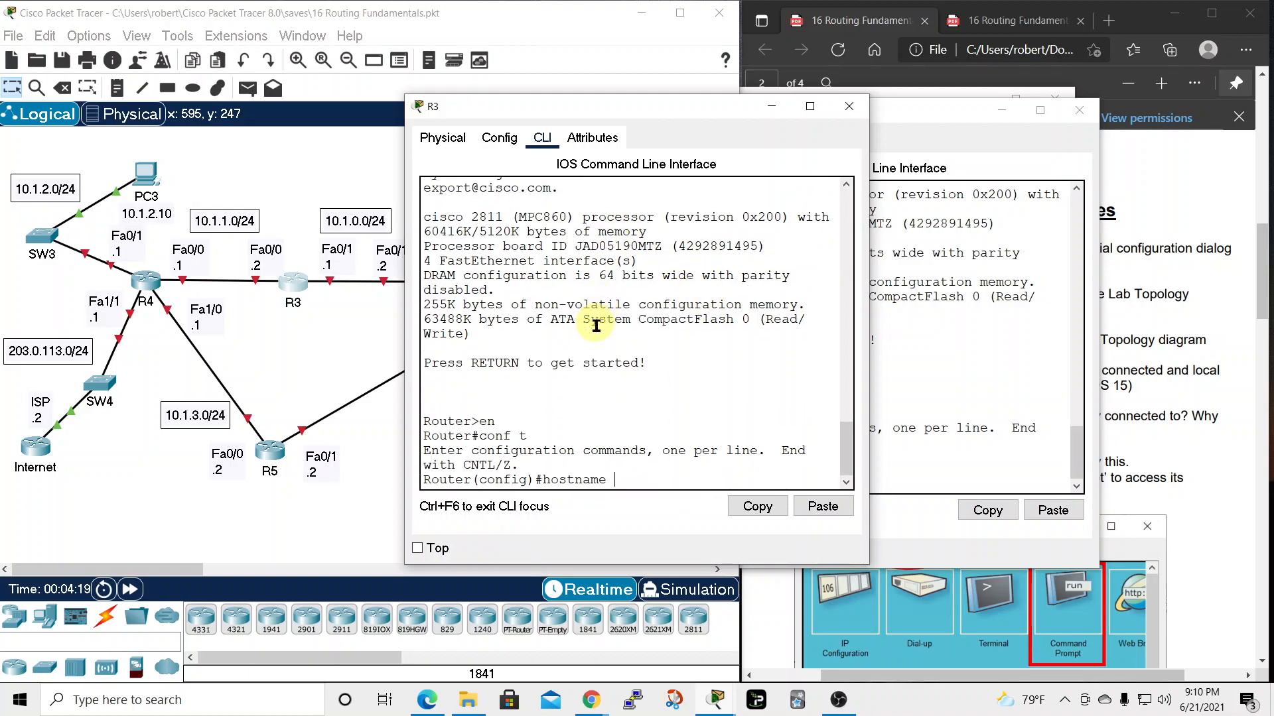
pyautogui.write('tname R3')
pyautogui.press('Return')
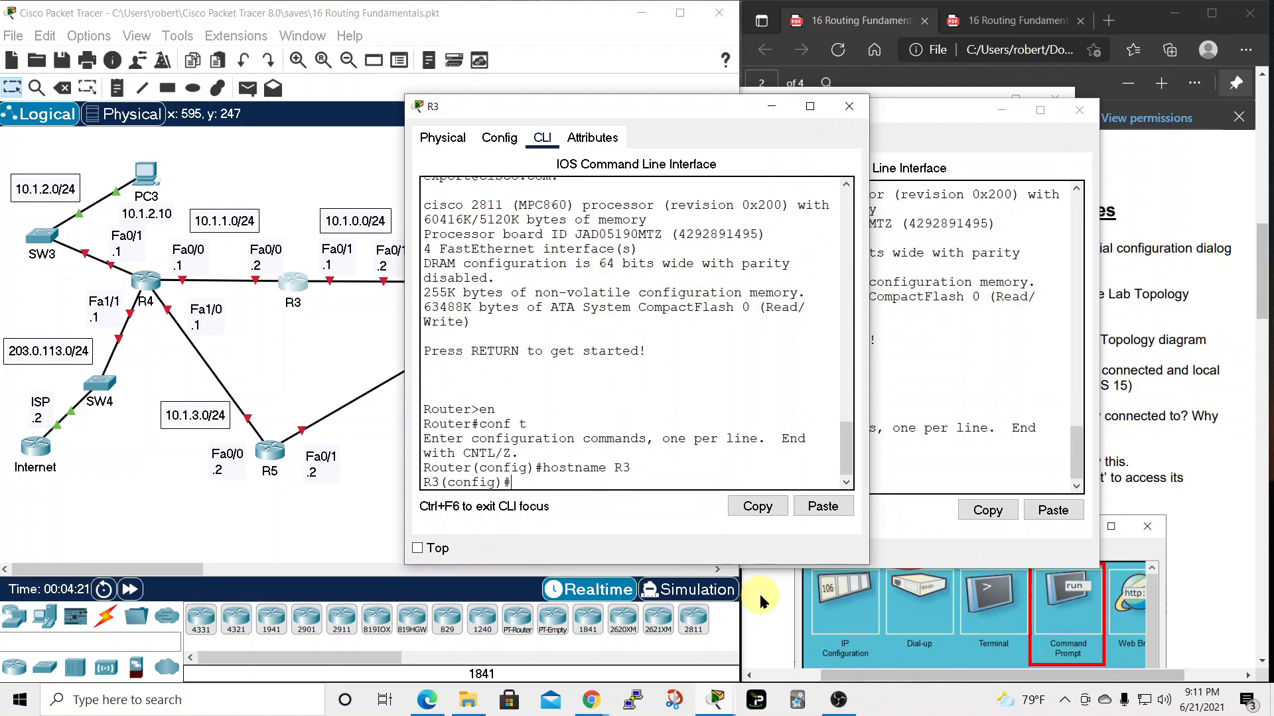
pyautogui.click(849, 107)
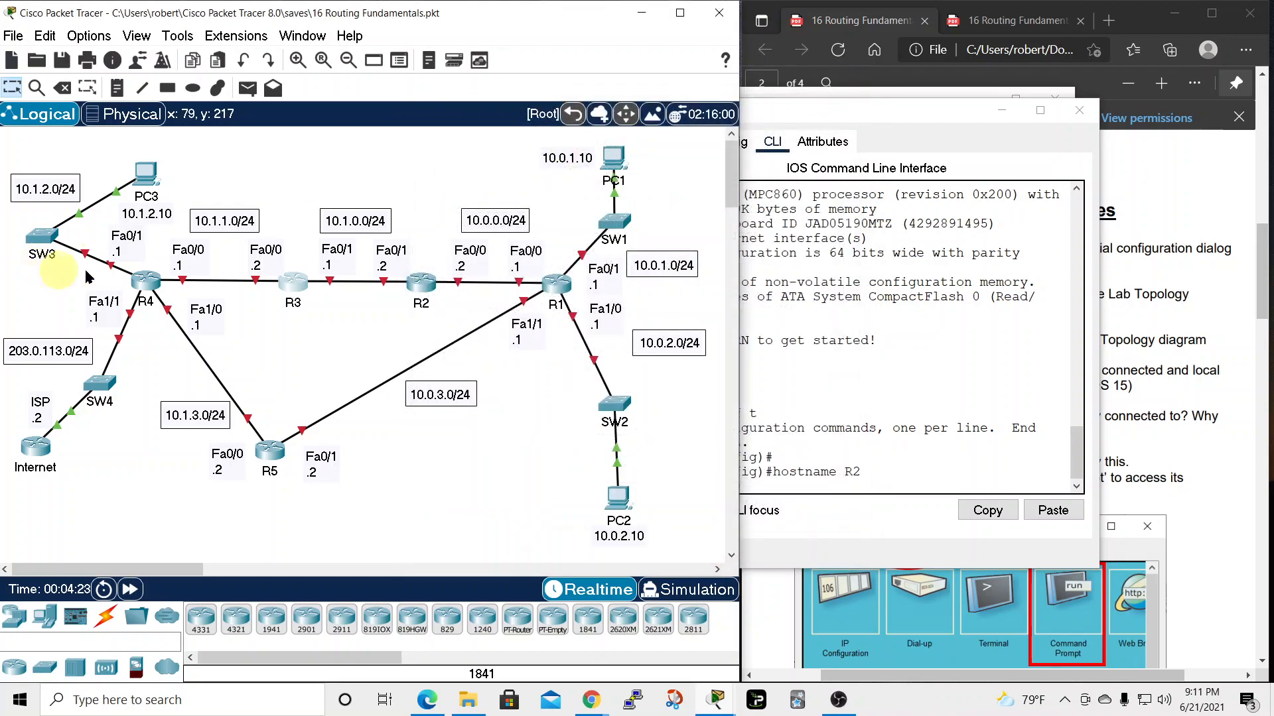
# Enter global configuration mode on router R4, set its hostname to R4, and close its window
pyautogui.click(142, 279)
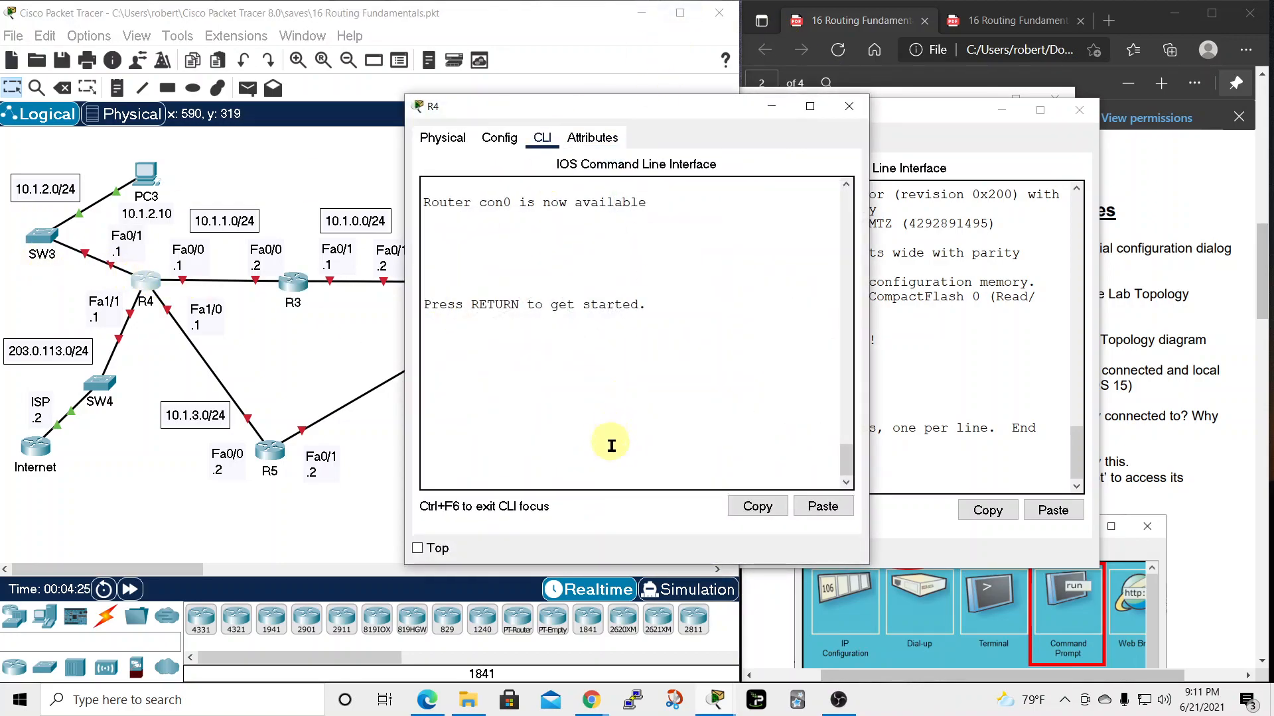
pyautogui.press('Return')
pyautogui.write('en')
pyautogui.press('Return')
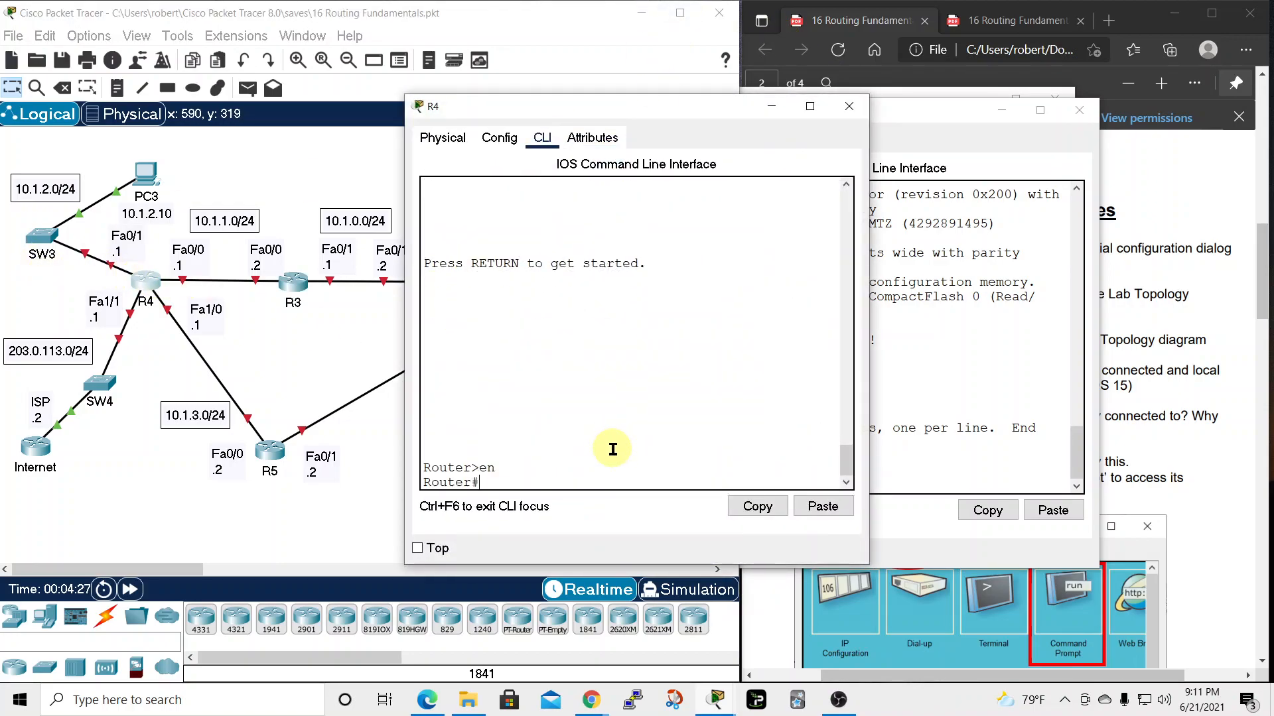
pyautogui.write('conf t')
pyautogui.press('Return')
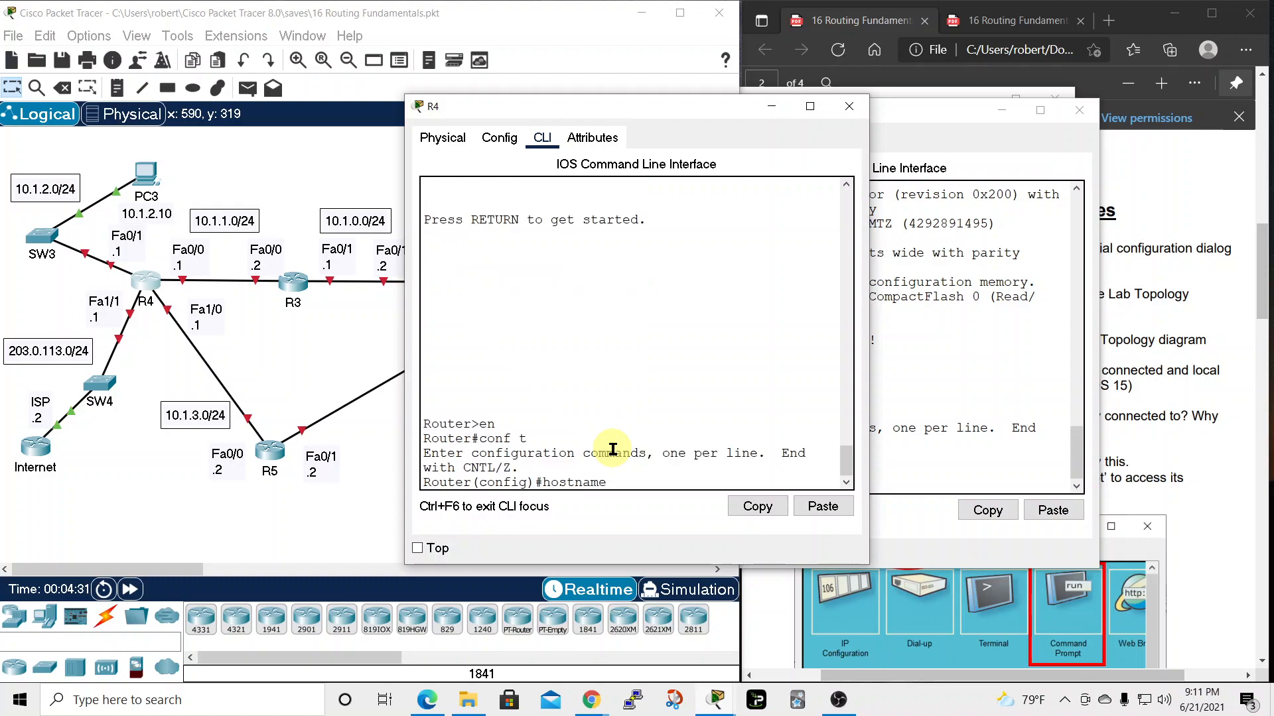
pyautogui.write('hostname R4')
pyautogui.press('Return')
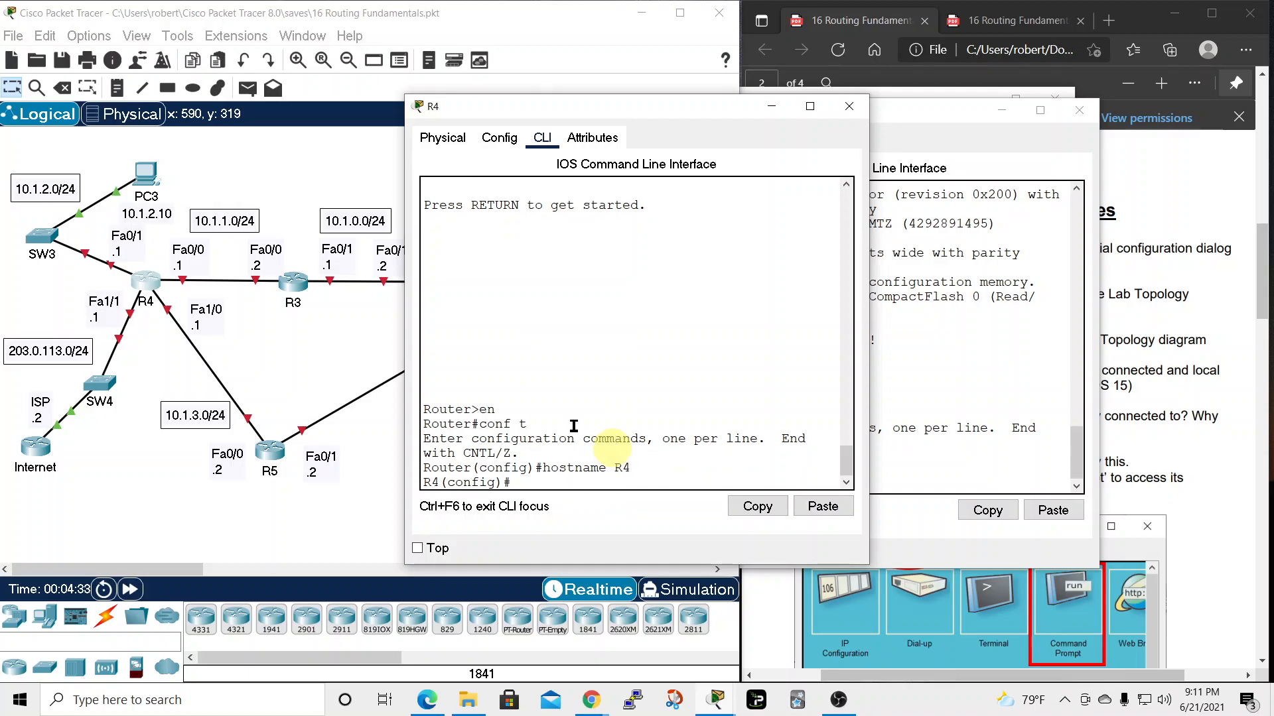
pyautogui.click(849, 106)
# Open router R5's command line and enter global configuration mode
pyautogui.click(272, 451)
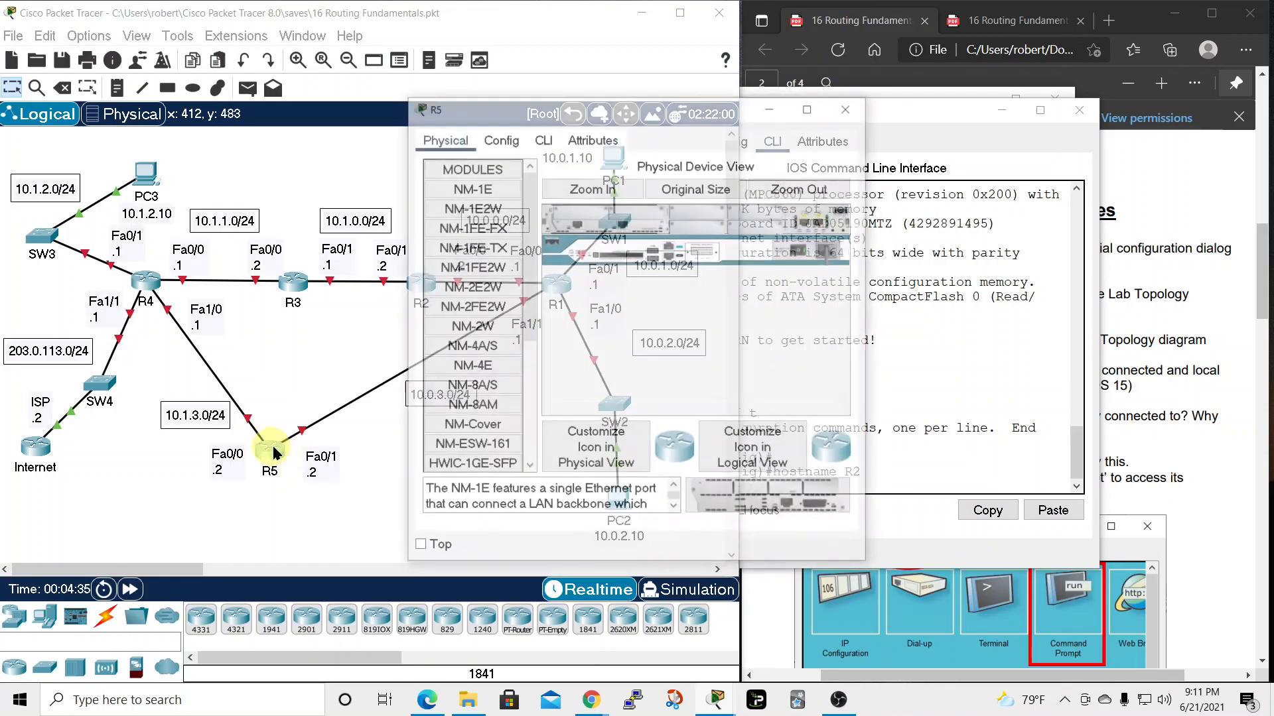
pyautogui.click(542, 138)
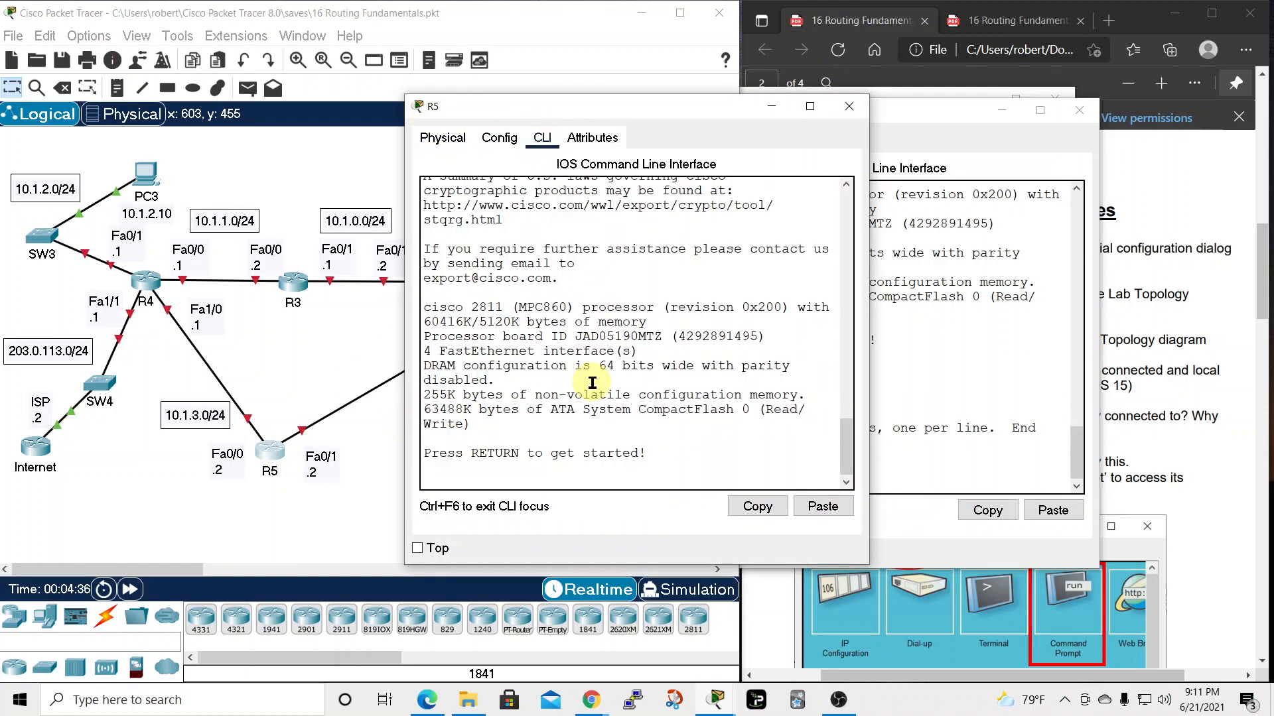
pyautogui.press('Return')
pyautogui.write('er>e')
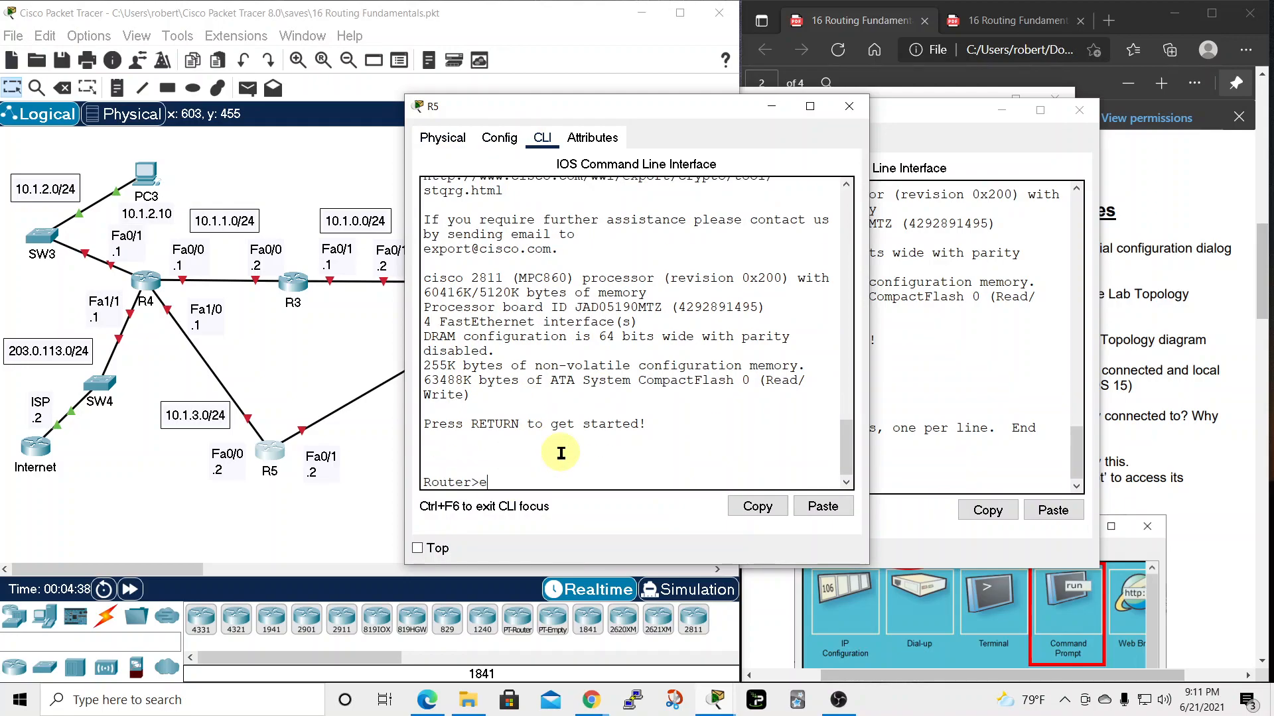
pyautogui.write('n')
pyautogui.press('Return')
pyautogui.write('conft to')
pyautogui.press('BackSpace')
pyautogui.press('Return')
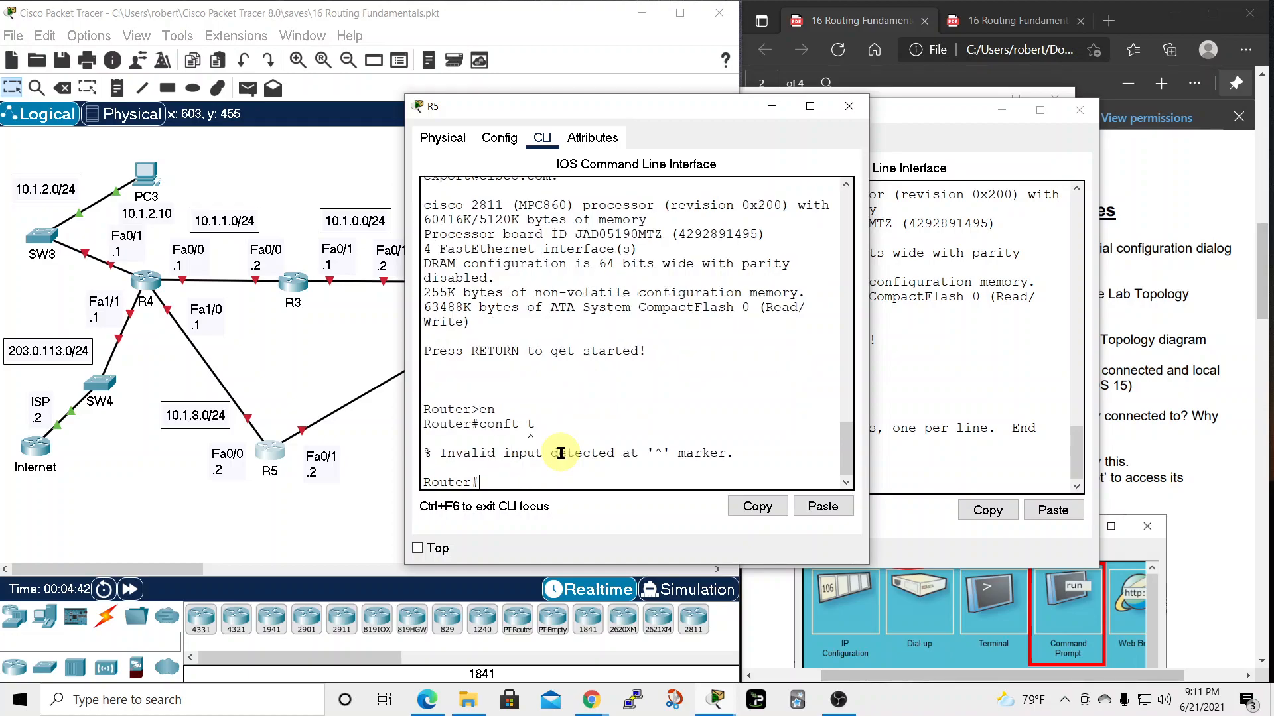
pyautogui.write('conf t')
pyautogui.press('Return')
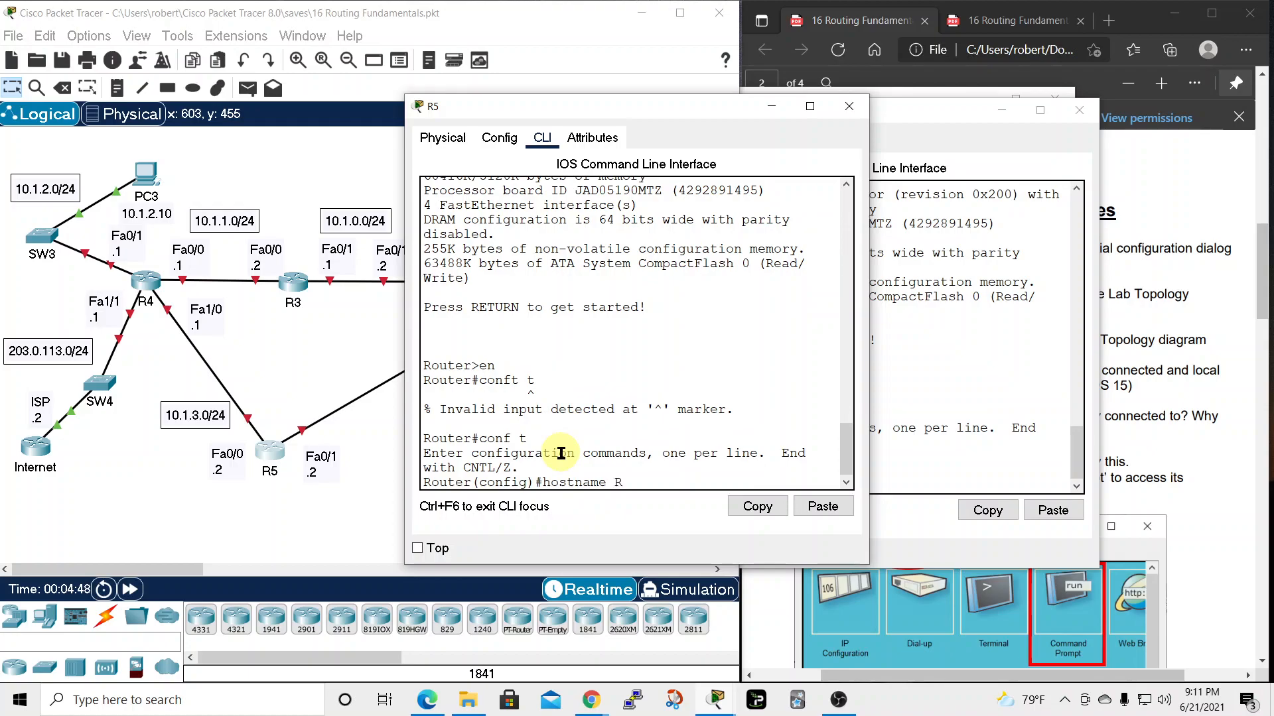
# Set router R5's hostname to R5 and clear the open router windows from the topology and lab document
pyautogui.write('hostname R5')
pyautogui.press('Return')
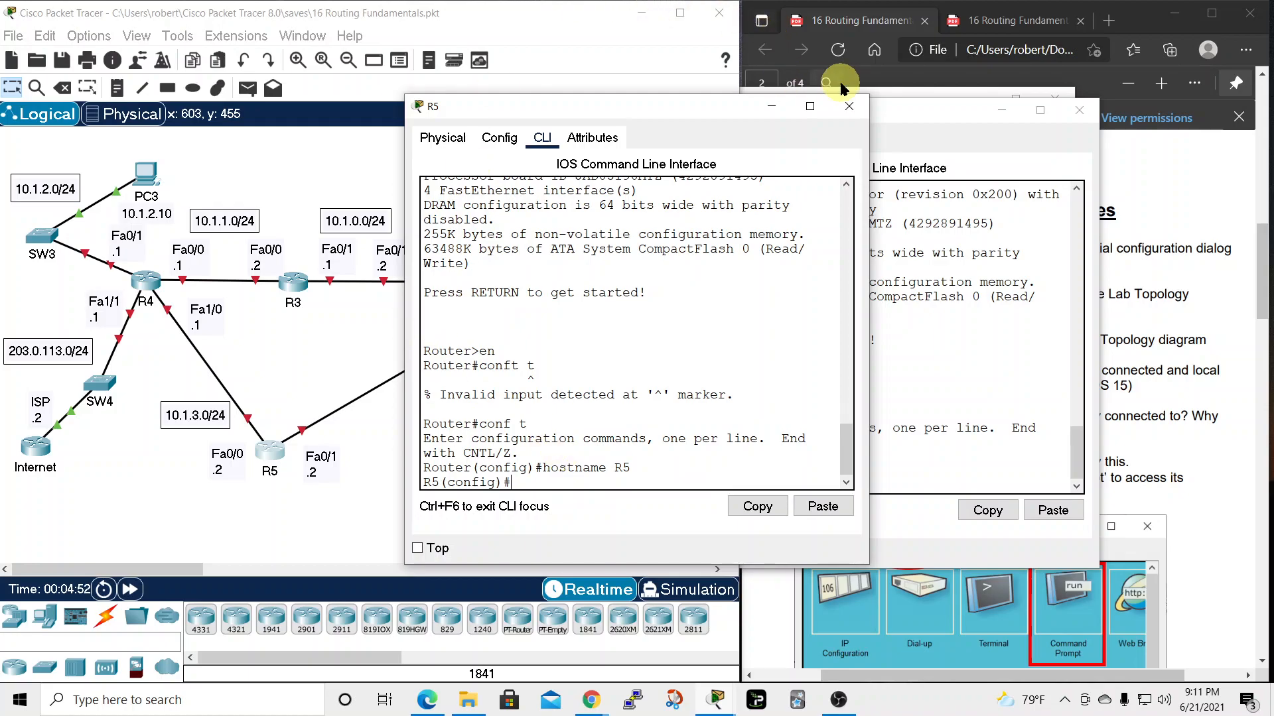
pyautogui.click(908, 116)
pyautogui.click(1079, 110)
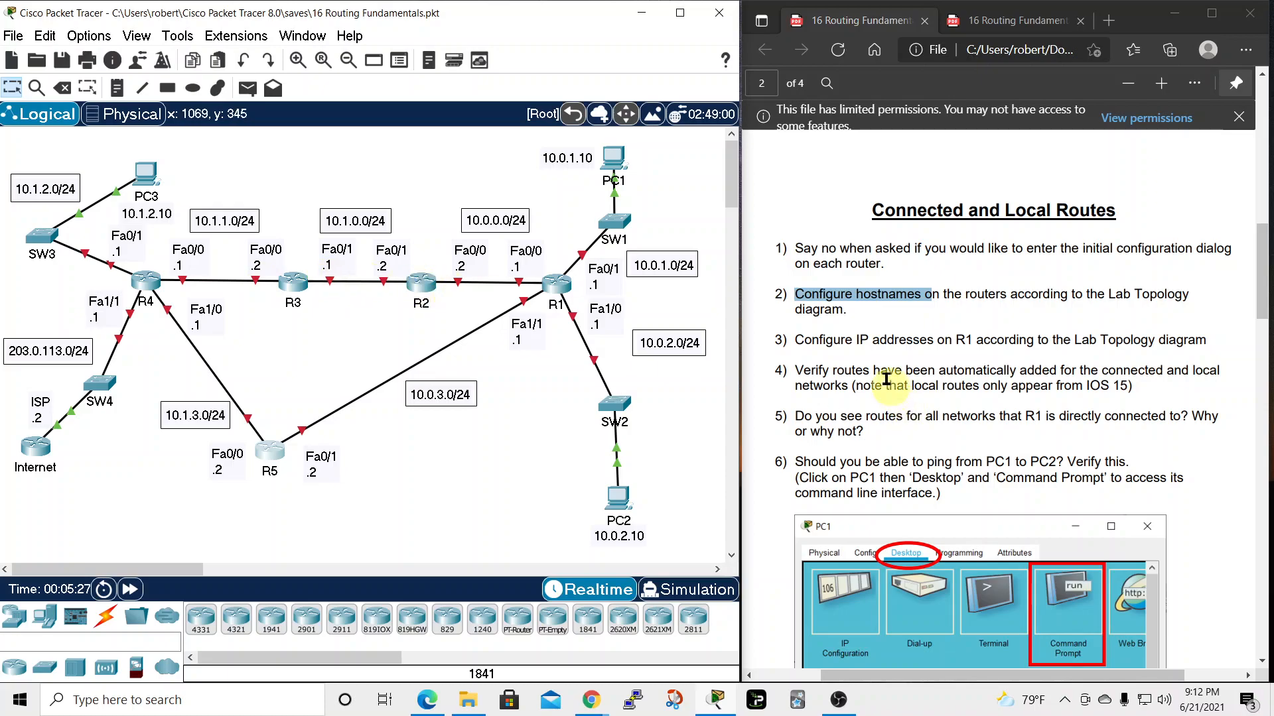
# Review the lab's task on configuring R1's IP addresses, reopen router R1's command line and reposition its window
pyautogui.click(789, 347)
pyautogui.moveTo(801, 344); pyautogui.dragTo(806, 345)
pyautogui.moveTo(928, 347); pyautogui.dragTo(934, 347)
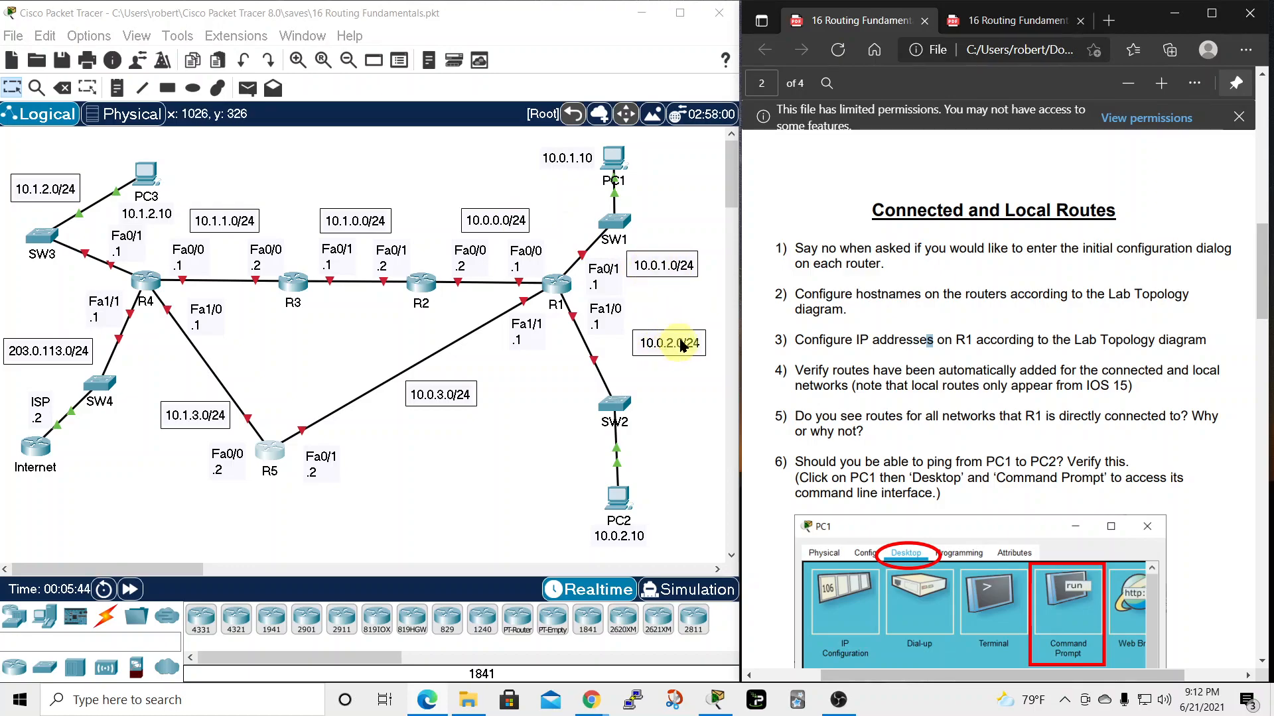
pyautogui.click(560, 287)
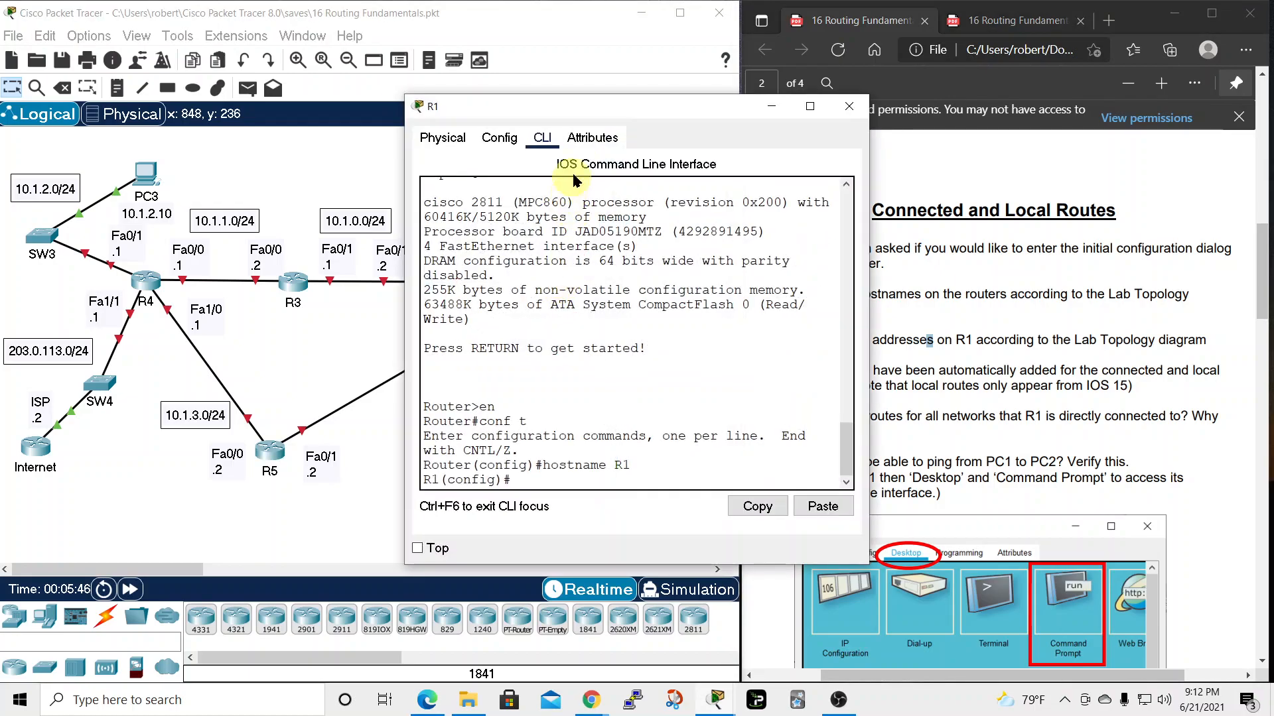
pyautogui.moveTo(604, 118); pyautogui.dragTo(620, 60)
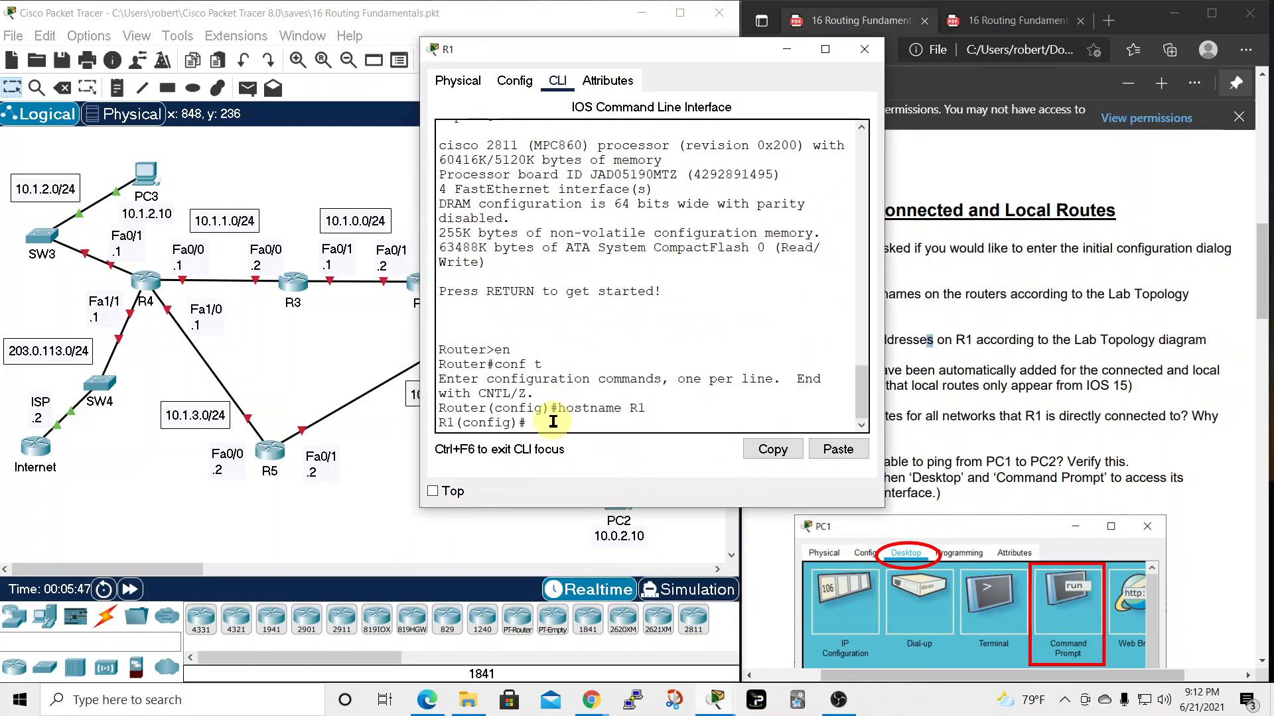
pyautogui.write('int')
pyautogui.press('Tab')
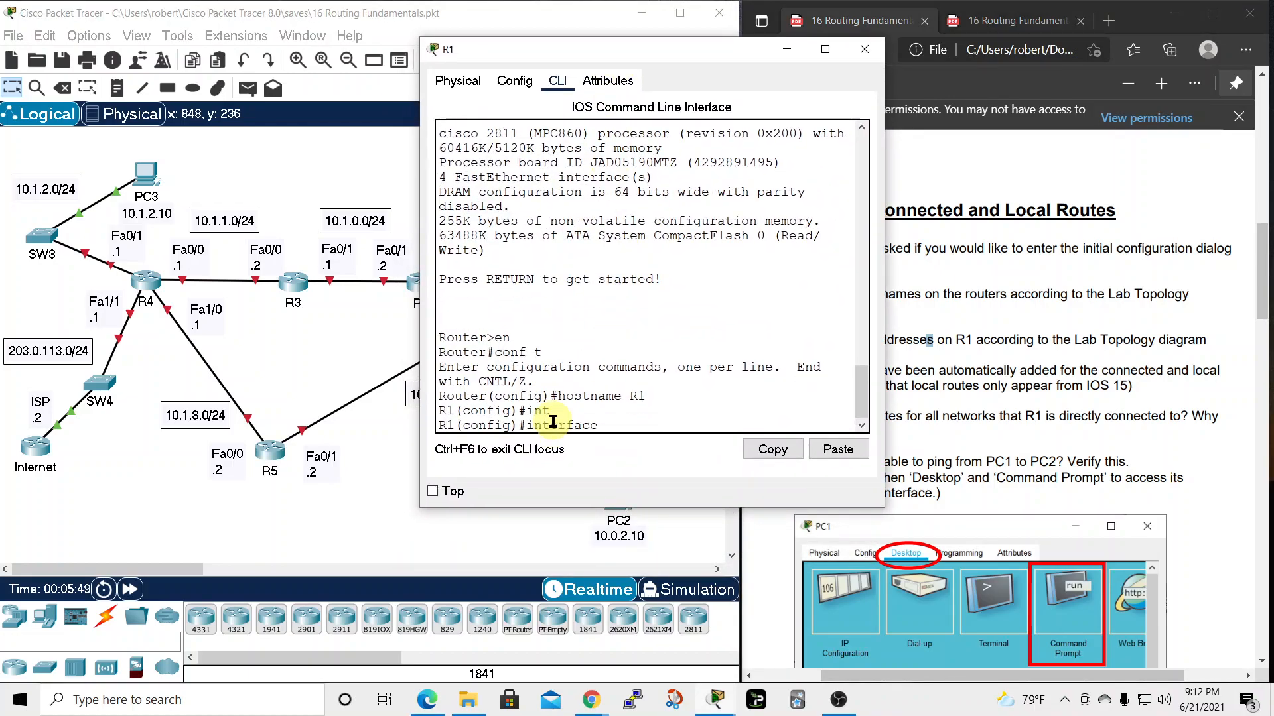
pyautogui.write('f')
pyautogui.press('BackSpace')
pyautogui.press('BackSpace')
pyautogui.press('BackSpace')
pyautogui.press('BackSpace')
pyautogui.press('BackSpace')
pyautogui.press('BackSpace')
pyautogui.press('BackSpace')
pyautogui.press('BackSpace')
pyautogui.press('BackSpace')
pyautogui.press('BackSpace')
pyautogui.press('BackSpace')
# Show R1's brief IP interface summary from configuration mode, and arrange its window beside the topology's R1 links
pyautogui.write('do show ip int brief')
pyautogui.press('Return')
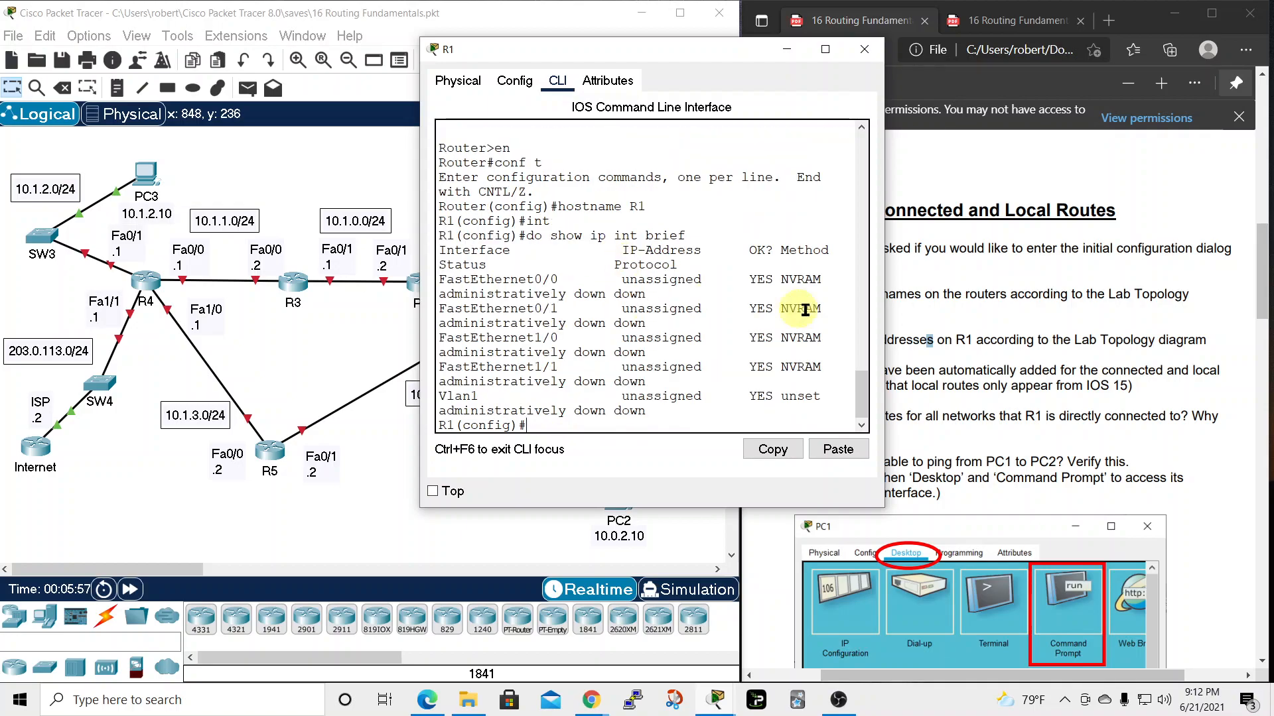
pyautogui.moveTo(885, 315); pyautogui.dragTo(1125, 334)
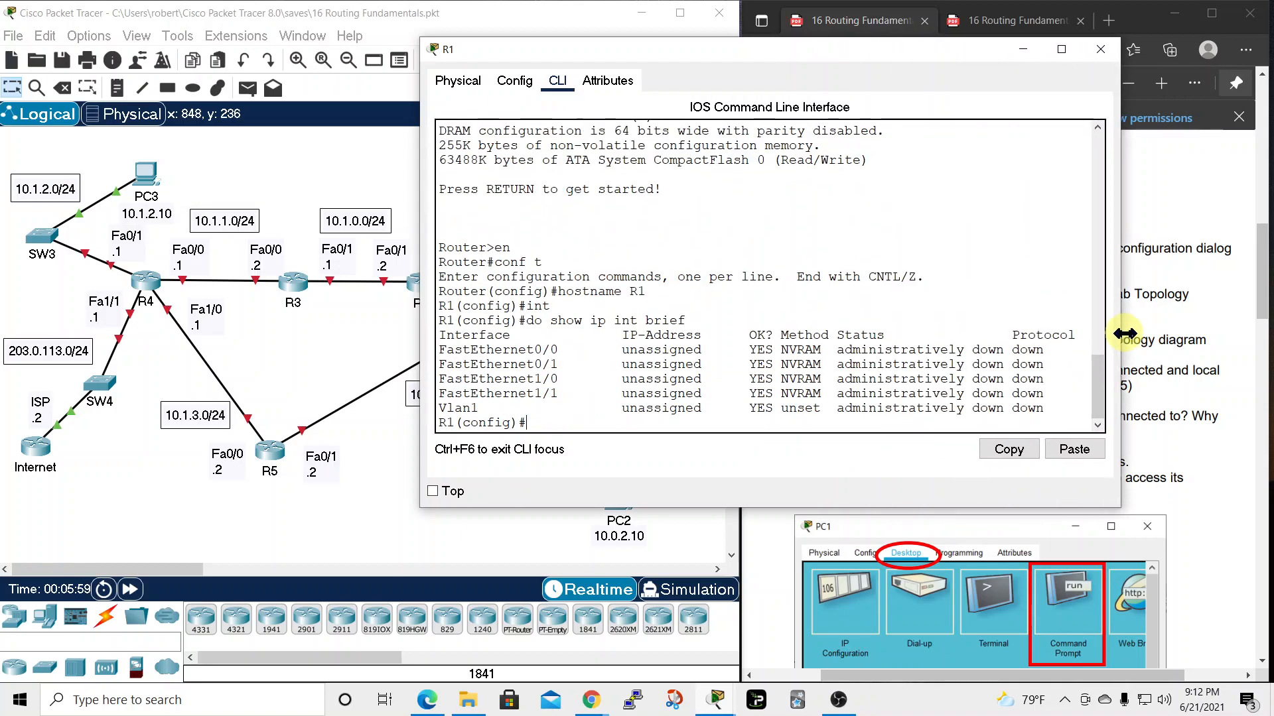
pyautogui.moveTo(763, 56); pyautogui.dragTo(949, 23)
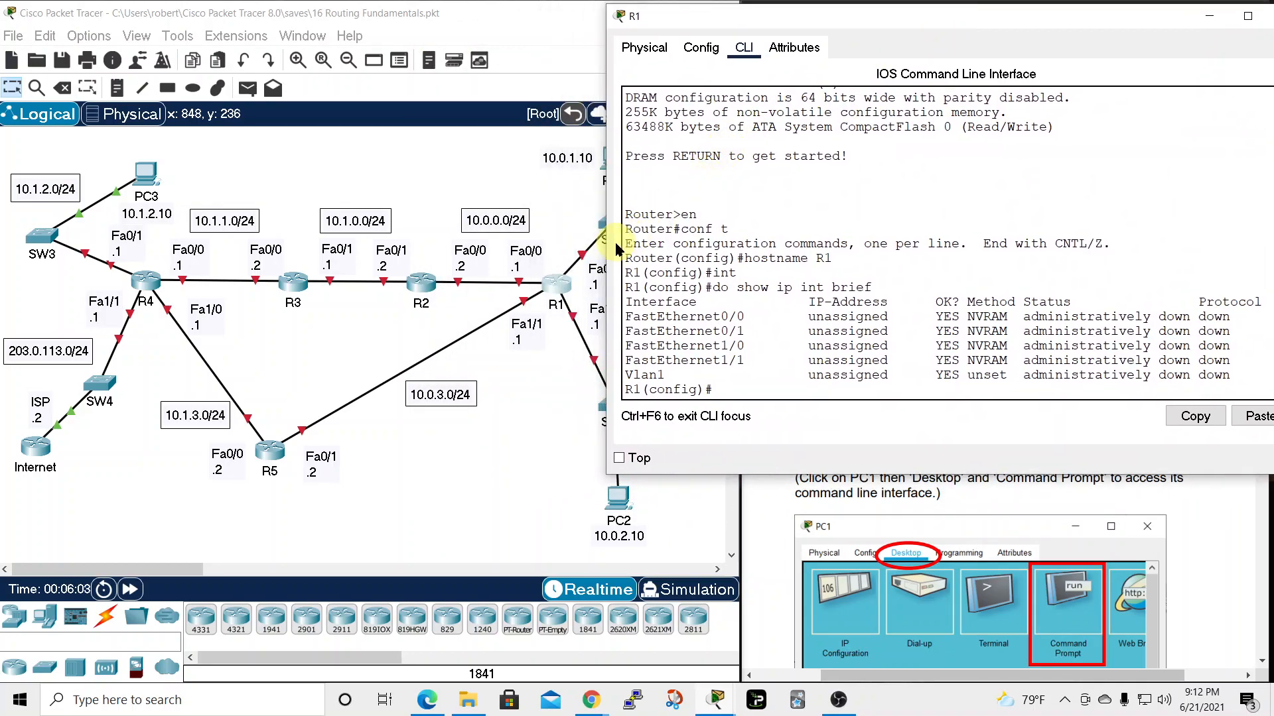
pyautogui.moveTo(606, 252); pyautogui.dragTo(699, 252)
pyautogui.moveTo(944, 21); pyautogui.dragTo(905, 15)
pyautogui.scroll(-5, 837, 199)
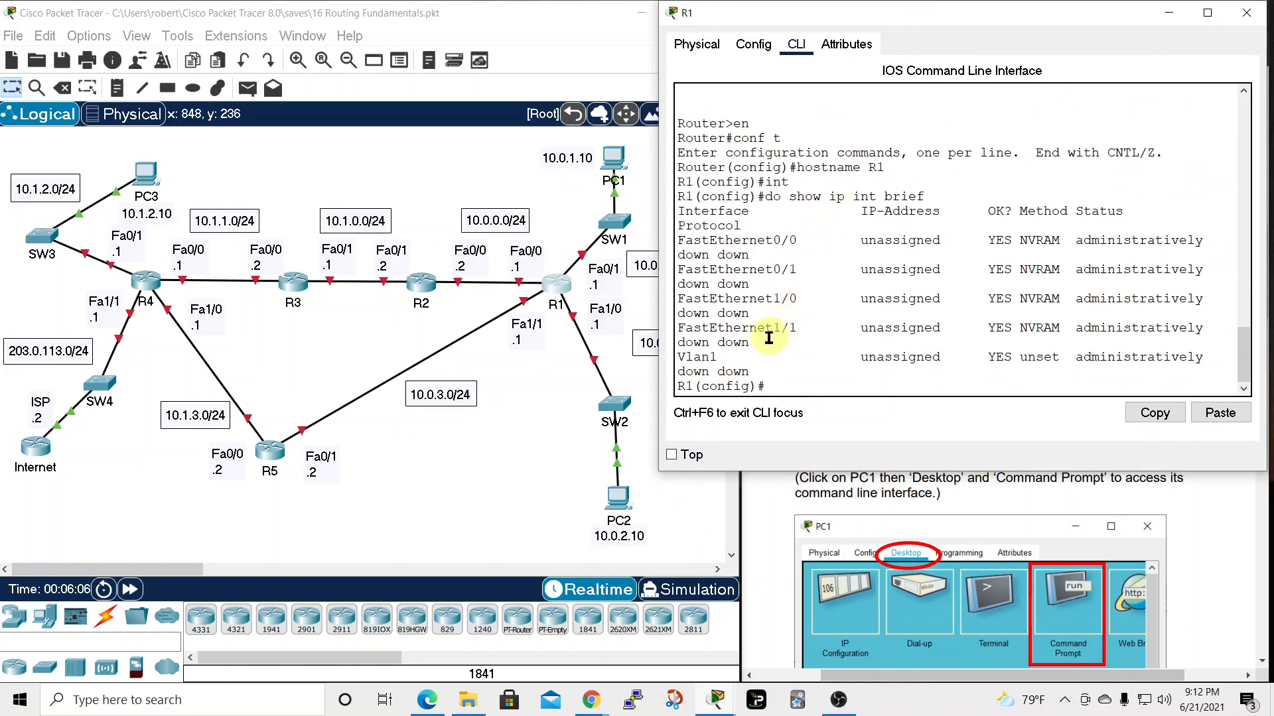
pyautogui.moveTo(658, 249); pyautogui.dragTo(642, 248)
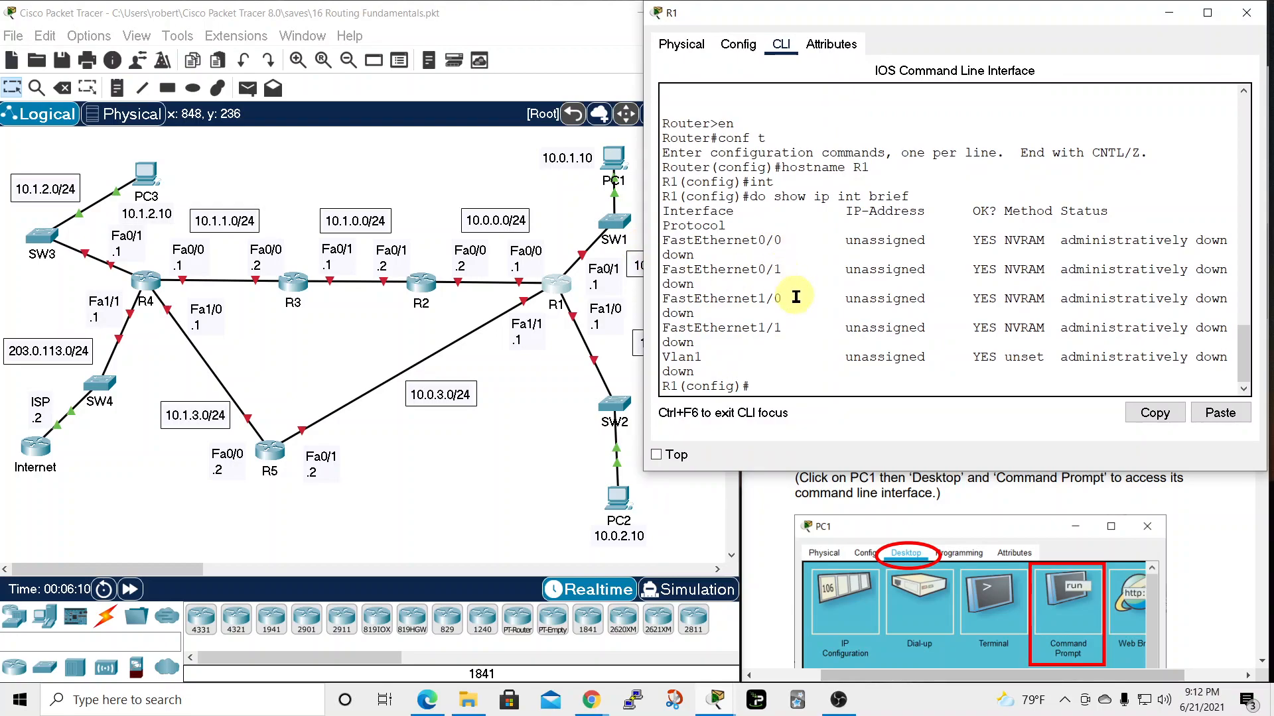
pyautogui.moveTo(886, 20); pyautogui.dragTo(930, 20)
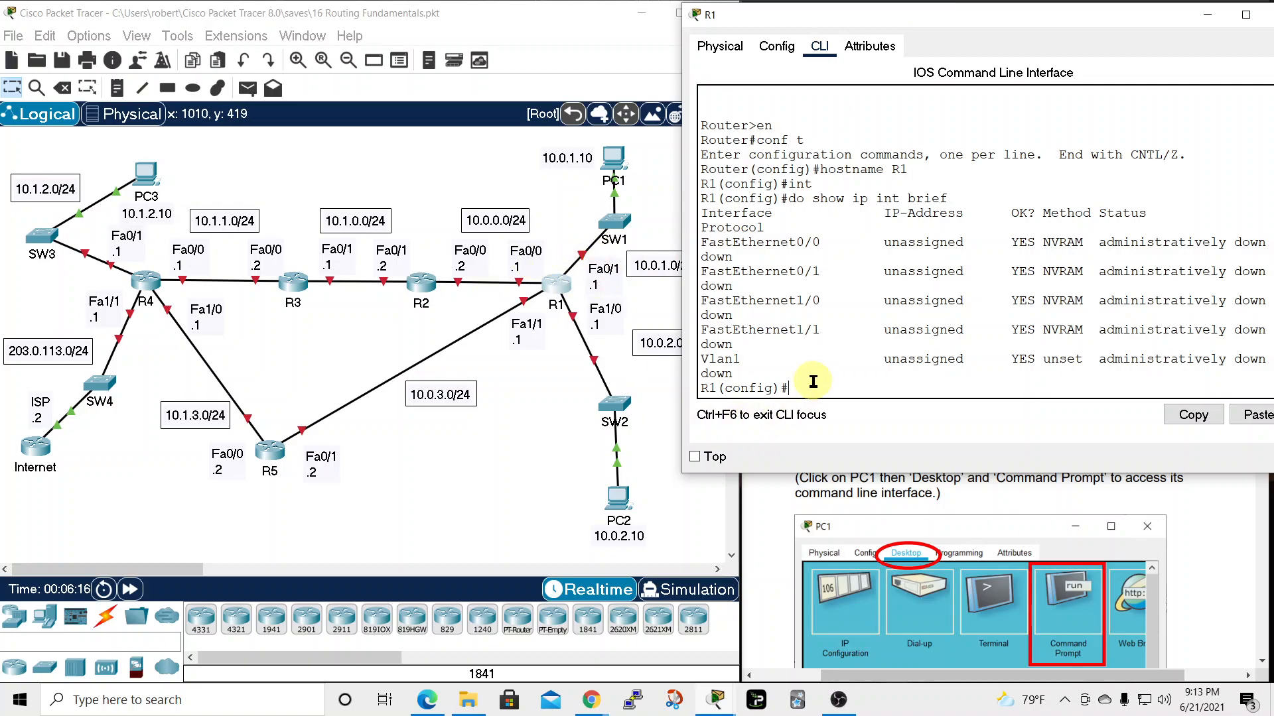
# Enter interface configuration mode for FastEthernet 0/0 on R1
pyautogui.write('int')
pyautogui.press('Tab')
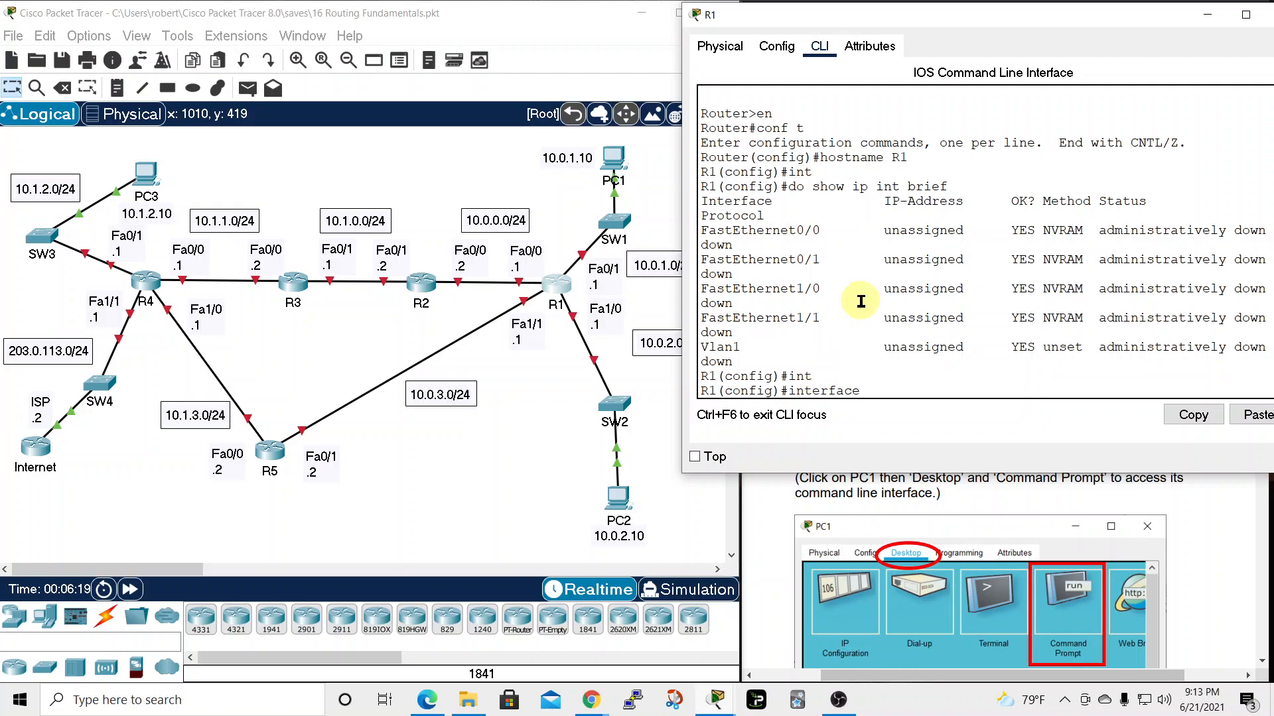
pyautogui.write('fa')
pyautogui.press('Tab')
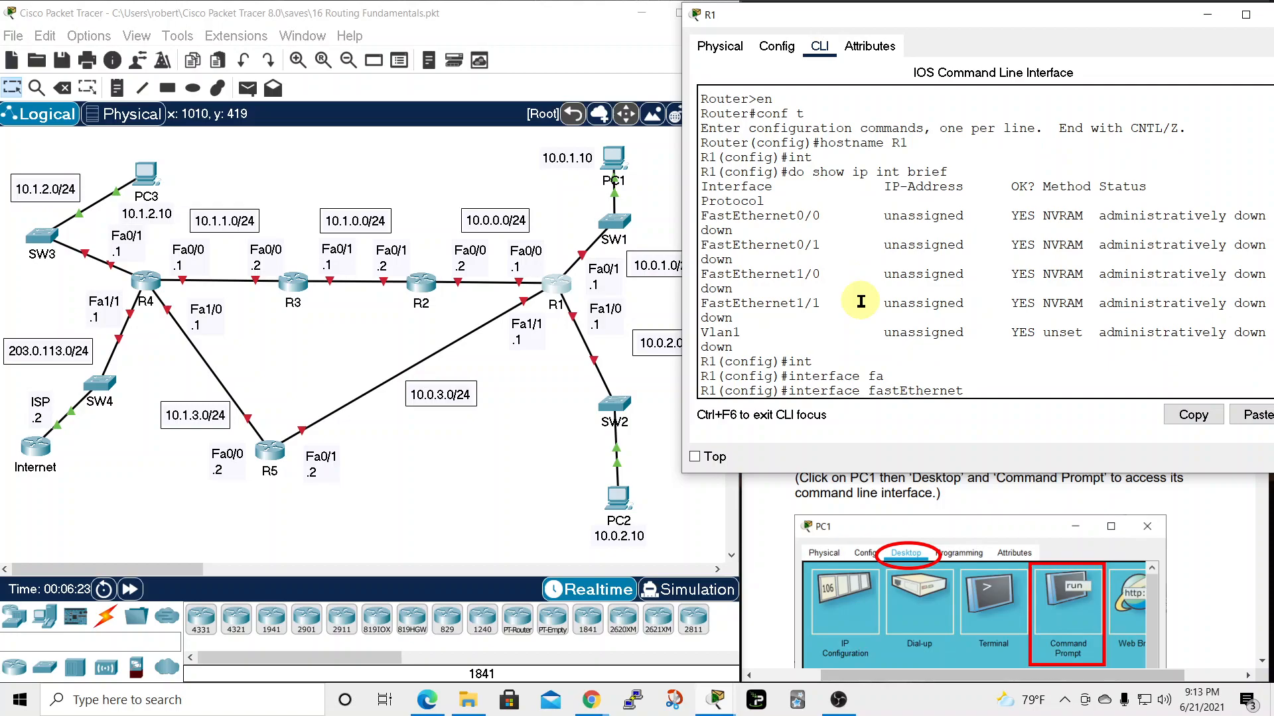
pyautogui.write('0/0')
pyautogui.press('Return')
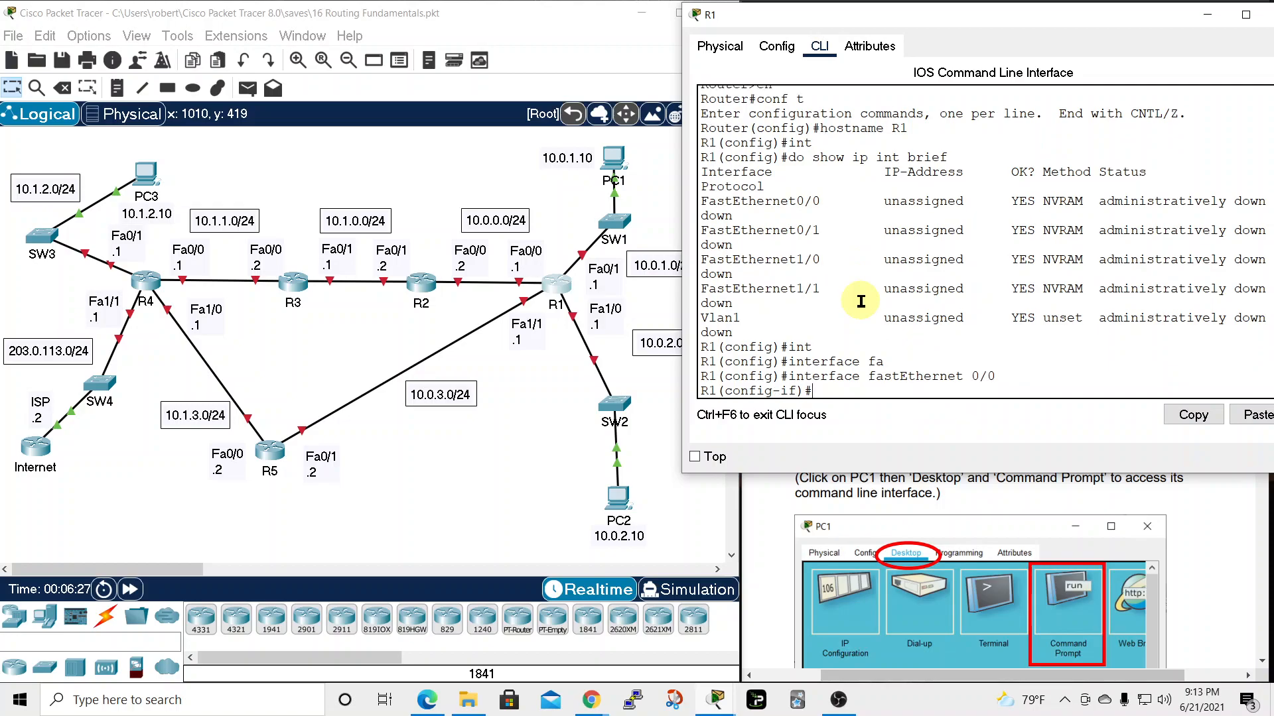
# Assign IP address 10.0.0.1 with subnet mask 255.255.255.0 to R1's FastEthernet 0/0, correcting the command's spelling
pyautogui.write('ip adress 10.0.0')
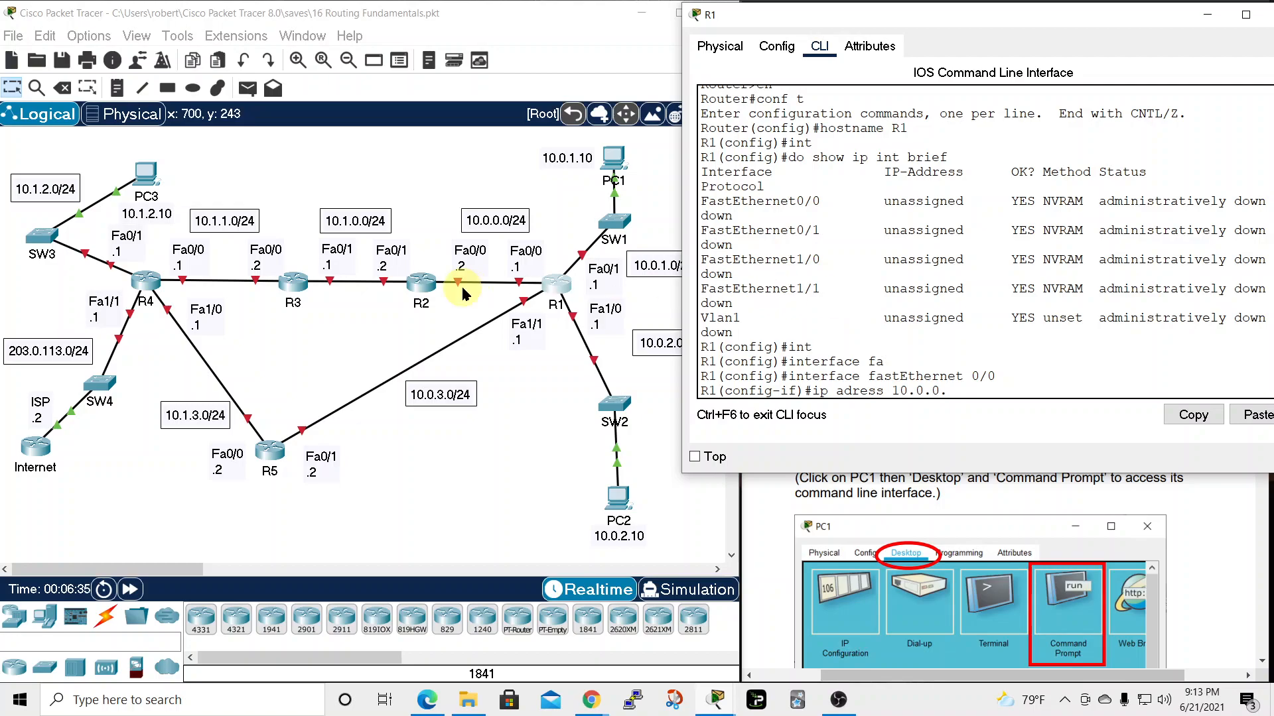
pyautogui.write('.1 255.2555.')
pyautogui.press('BackSpace')
pyautogui.press('BackSpace')
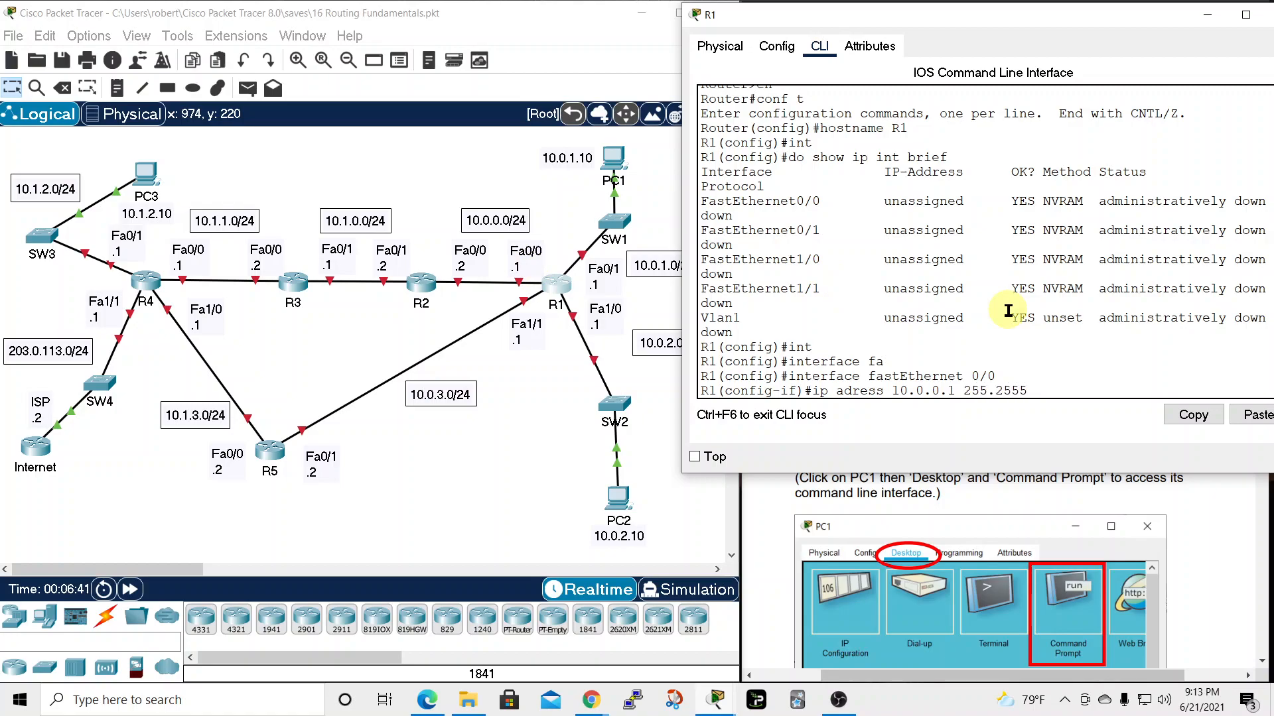
pyautogui.write('.255.25')
pyautogui.press('BackSpace')
pyautogui.press('BackSpace')
pyautogui.write('0')
pyautogui.press('Return')
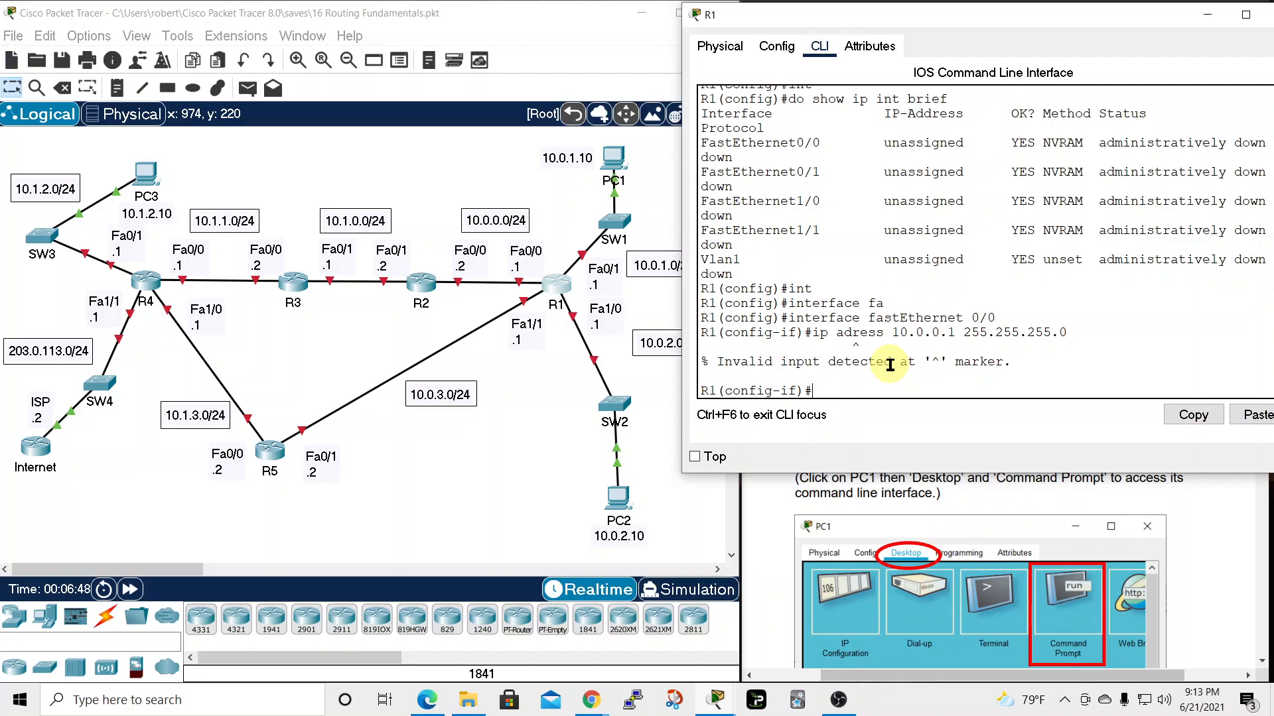
pyautogui.press('Up')
pyautogui.press('Up')
pyautogui.press('Down')
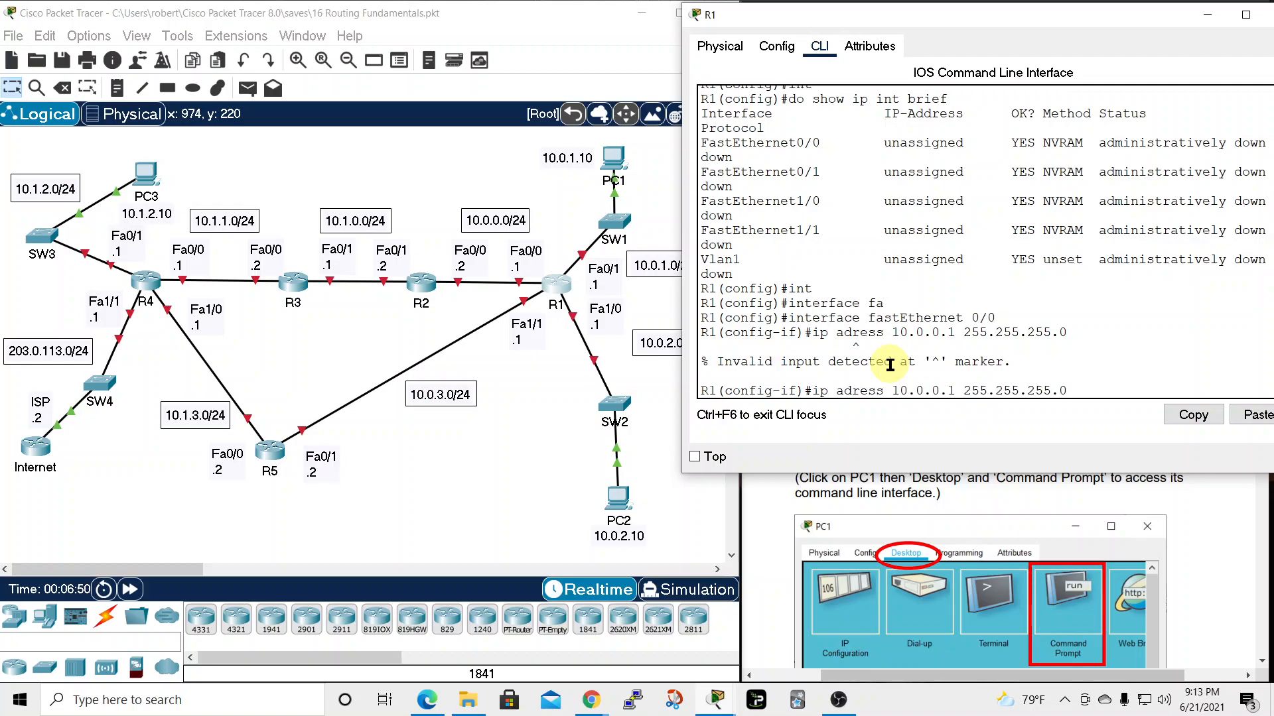
pyautogui.write('d')
pyautogui.press('Return')
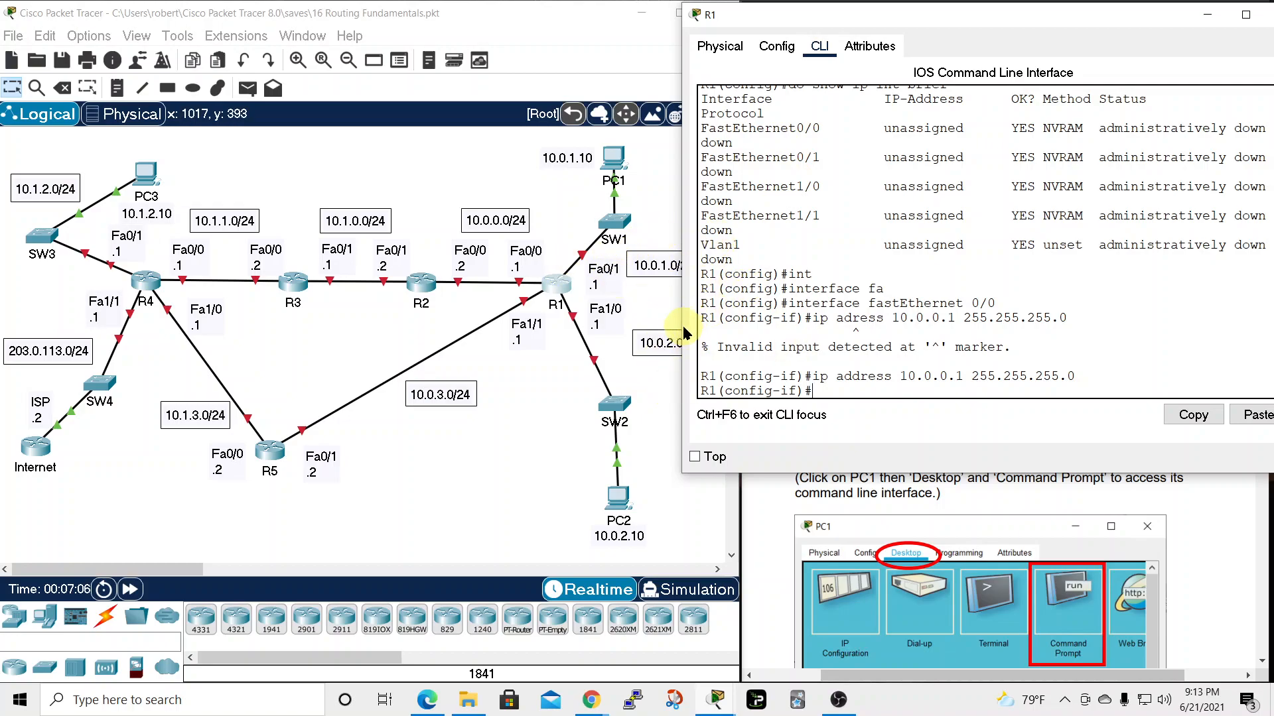
# Uncover the network labels beside R1, leave FastEthernet 0/0 and enter interface configuration for FastEthernet 0/1
pyautogui.moveTo(685, 332); pyautogui.dragTo(700, 332)
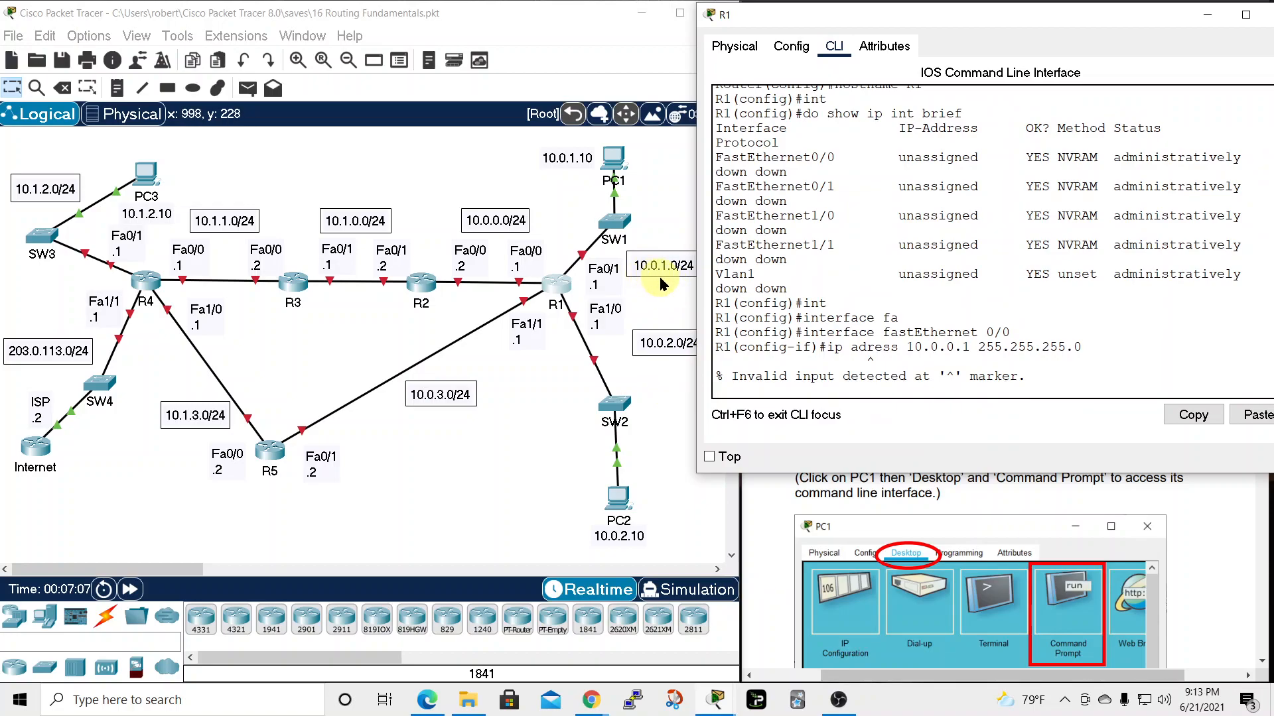
pyautogui.scroll(-1, 957, 380)
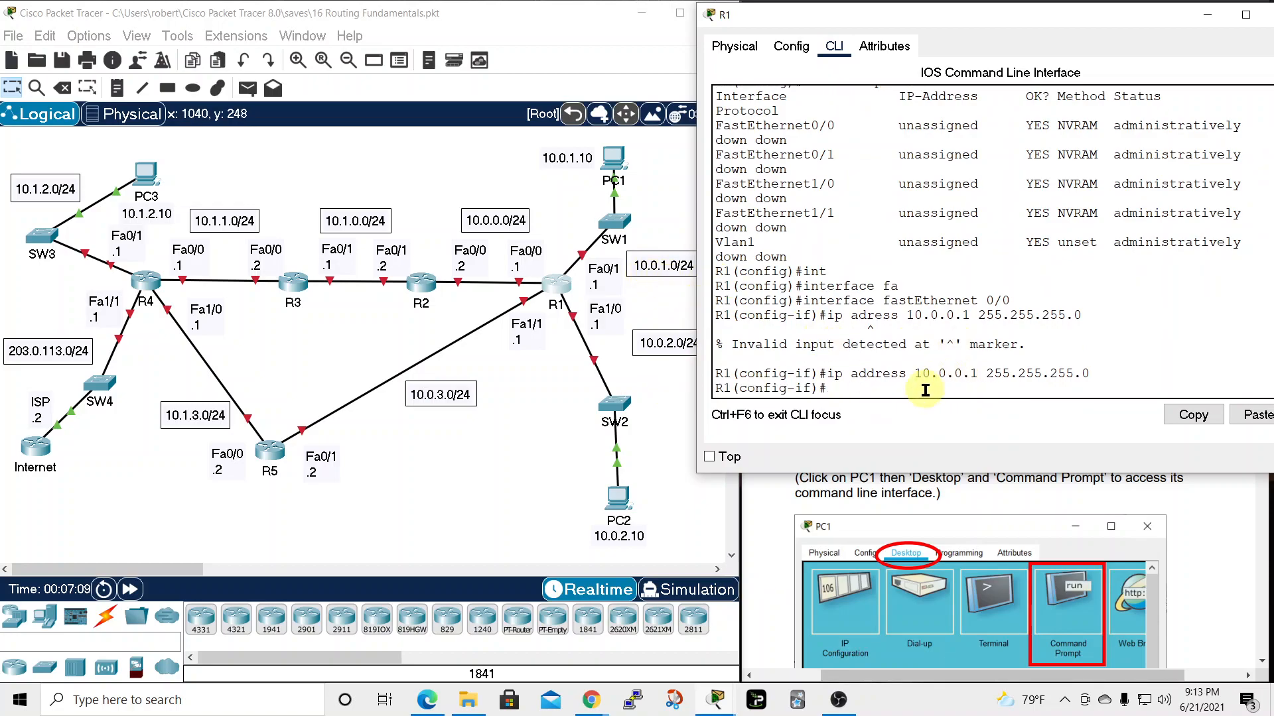
pyautogui.write('exit')
pyautogui.press('Return')
pyautogui.write('int')
pyautogui.press('Tab')
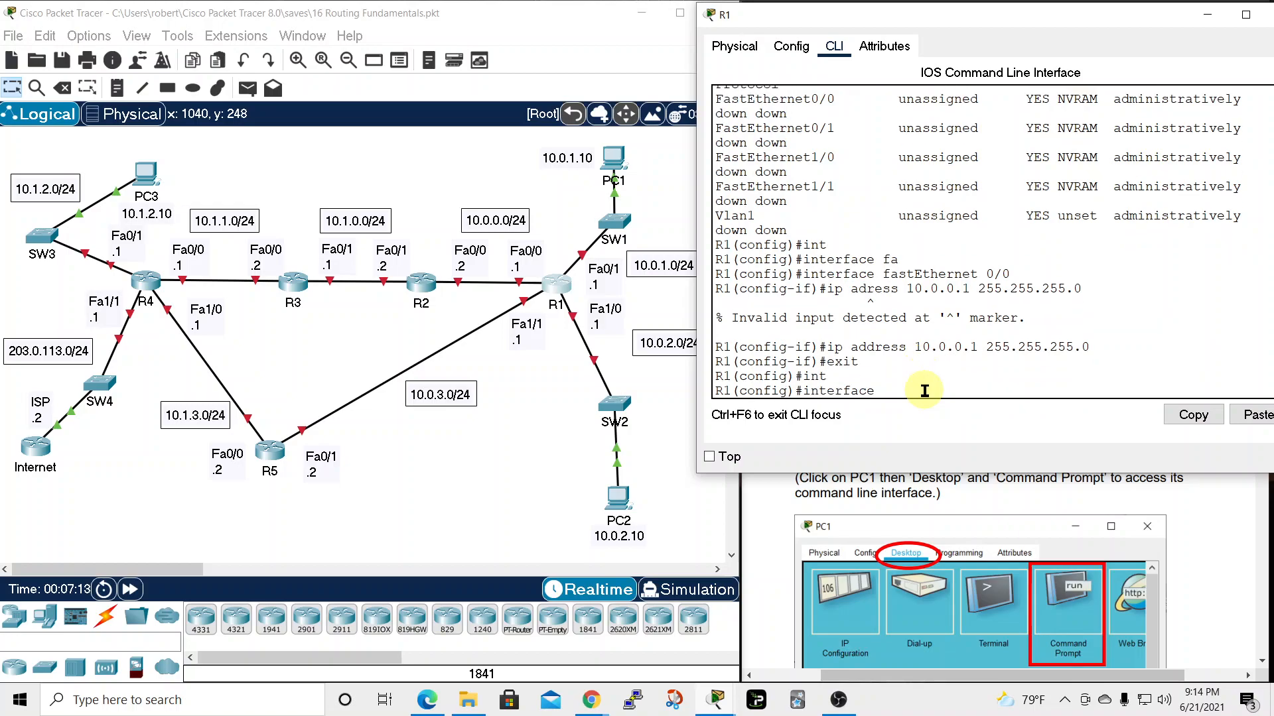
pyautogui.write('fa')
pyautogui.press('Tab')
pyautogui.write('0/1')
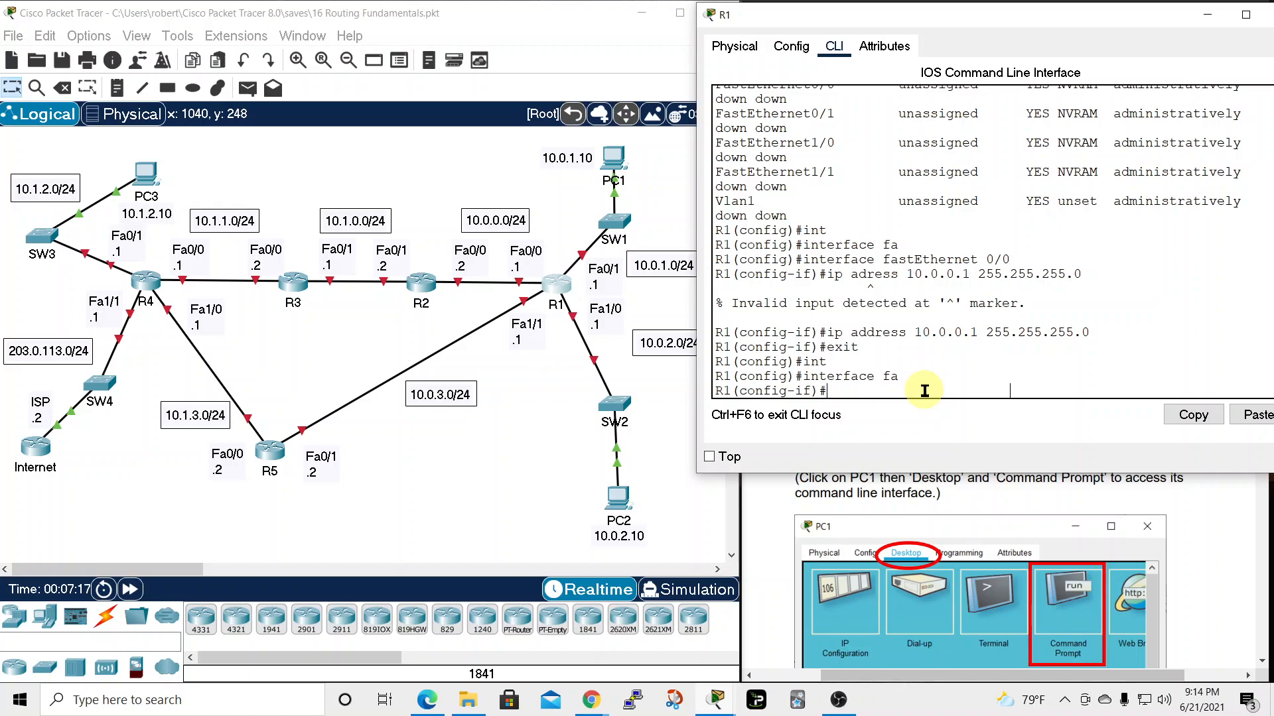
pyautogui.press('Return')
# Assign IP address 10.0.1.1 with subnet mask 255.255.255.0 to R1's FastEthernet 0/1 and return to global configuration mode
pyautogui.write('ip address ')
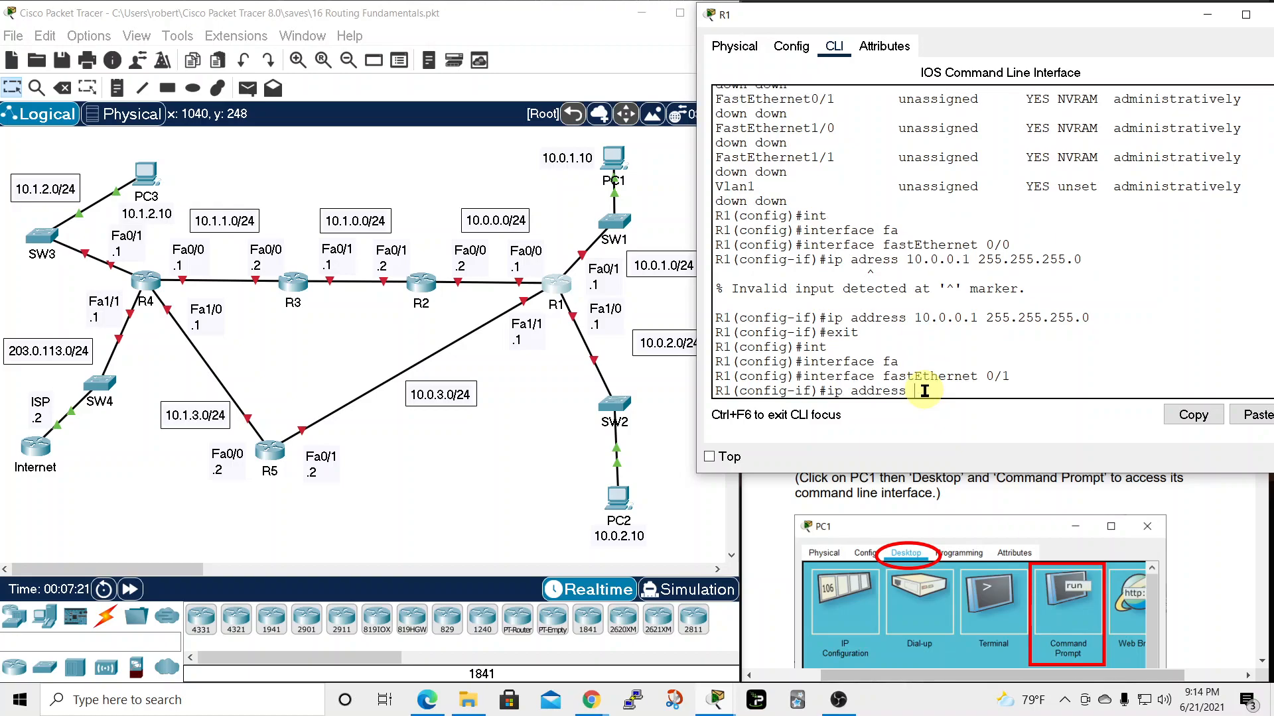
pyautogui.write('110.0.')
pyautogui.write('1.1 255.255.255.0')
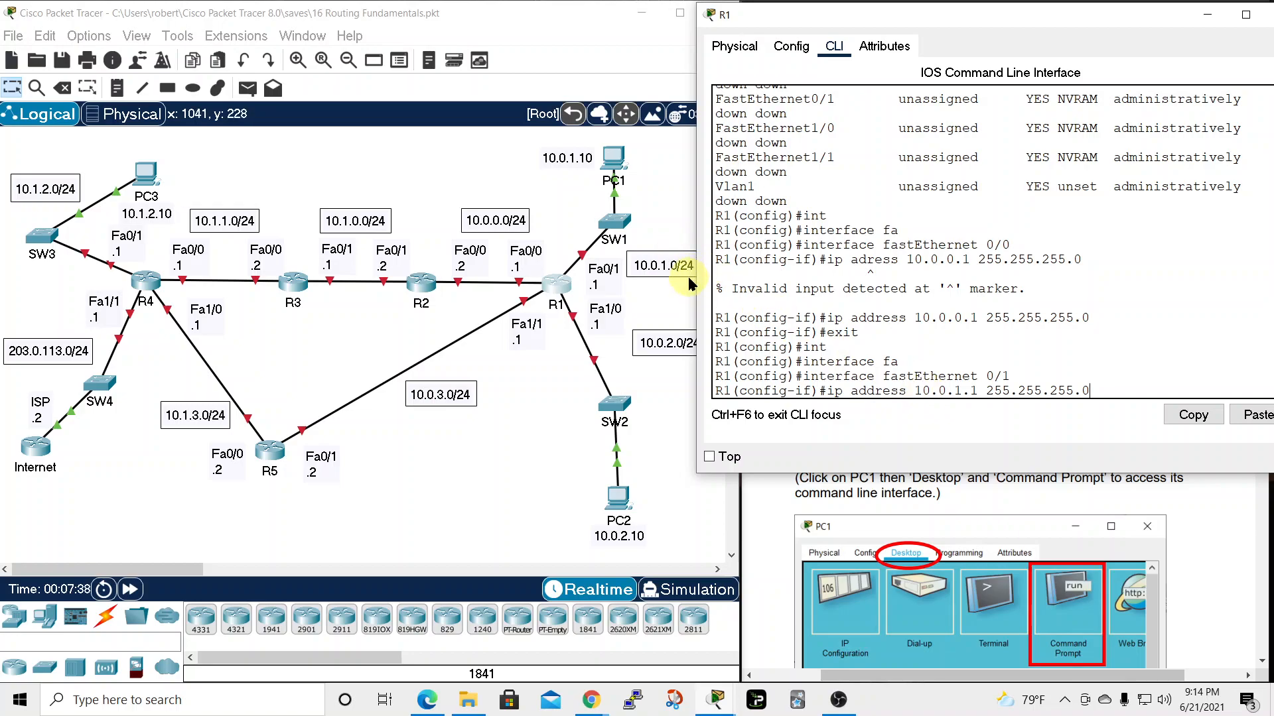
pyautogui.press('Return')
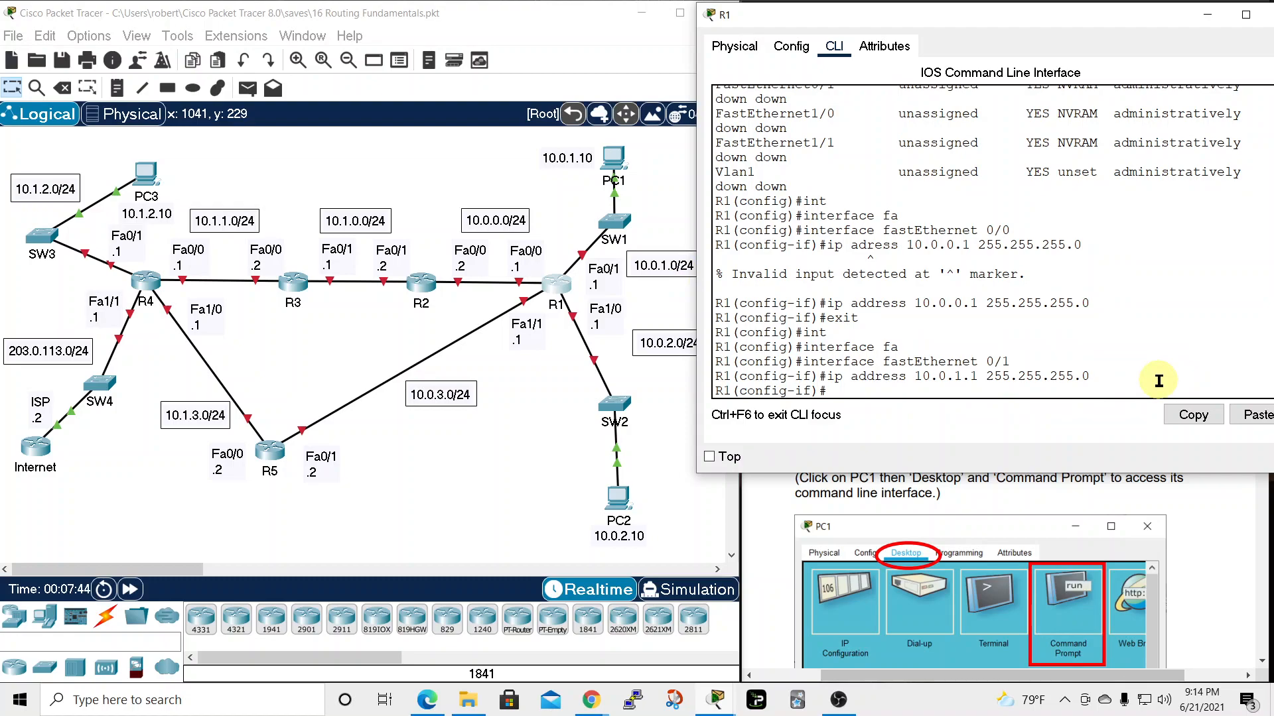
pyautogui.scroll(1, 997, 265)
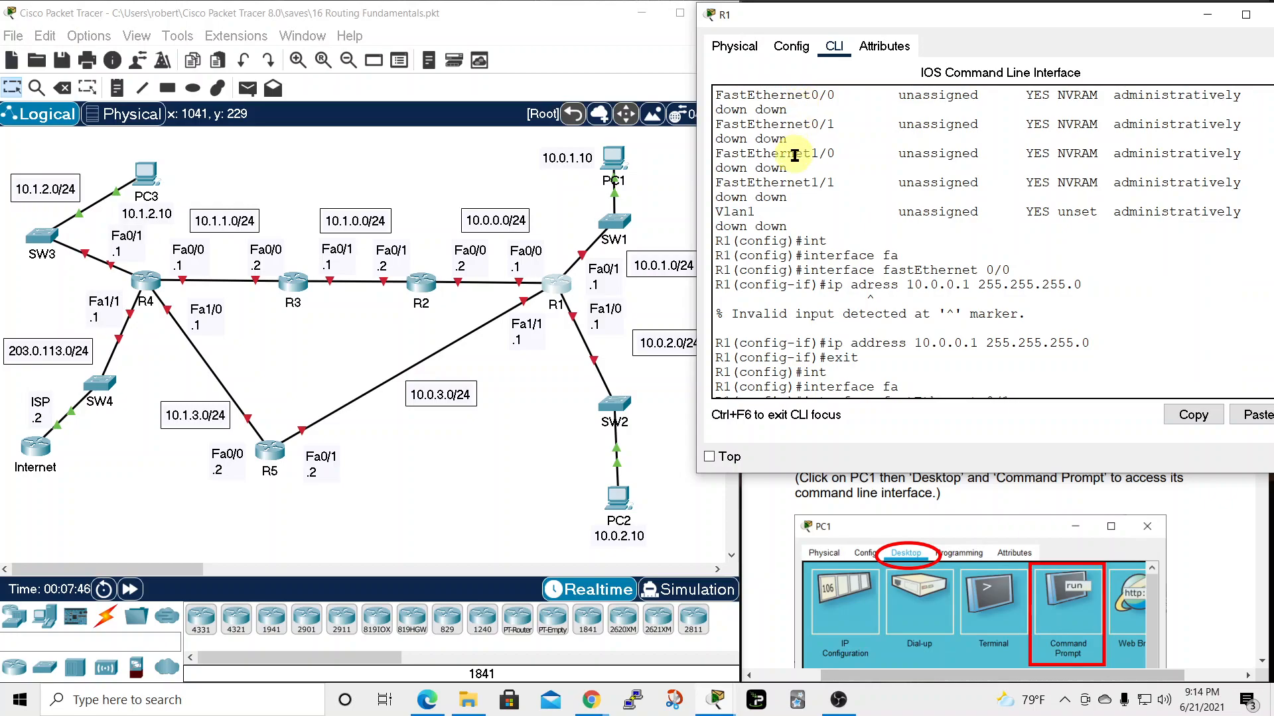
pyautogui.scroll(-1, 902, 312)
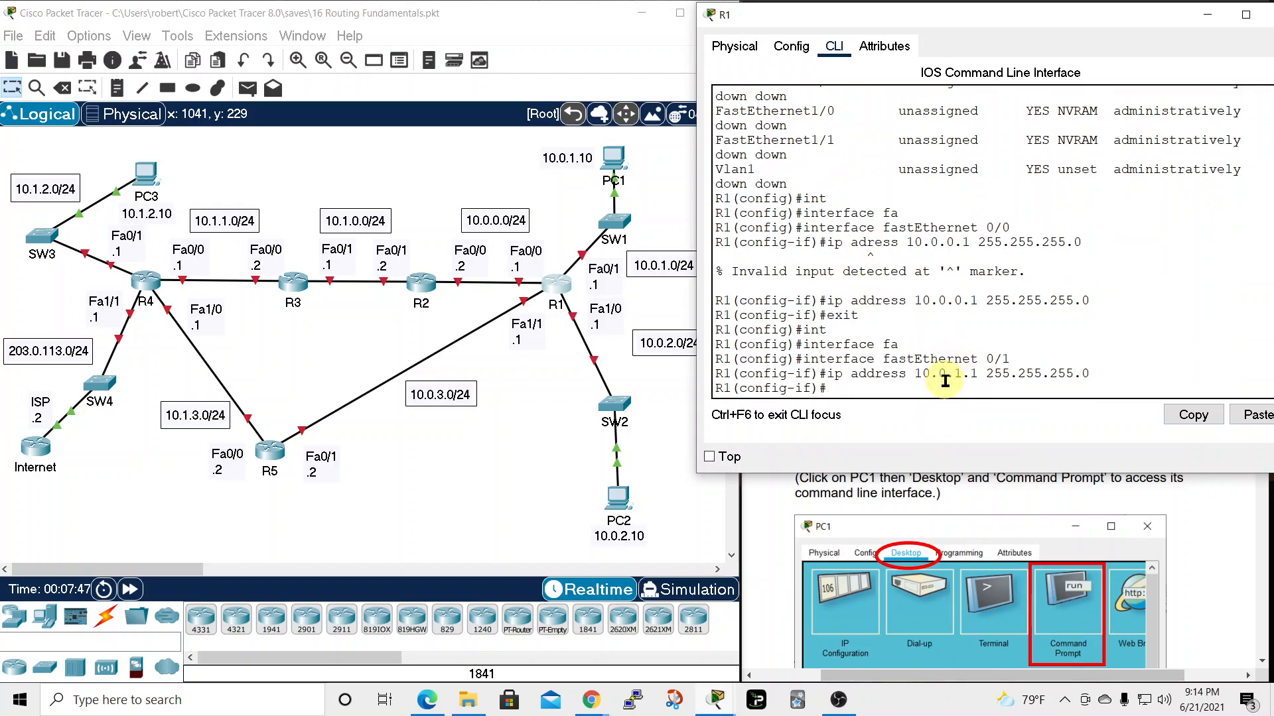
pyautogui.write('xit')
pyautogui.press('Return')
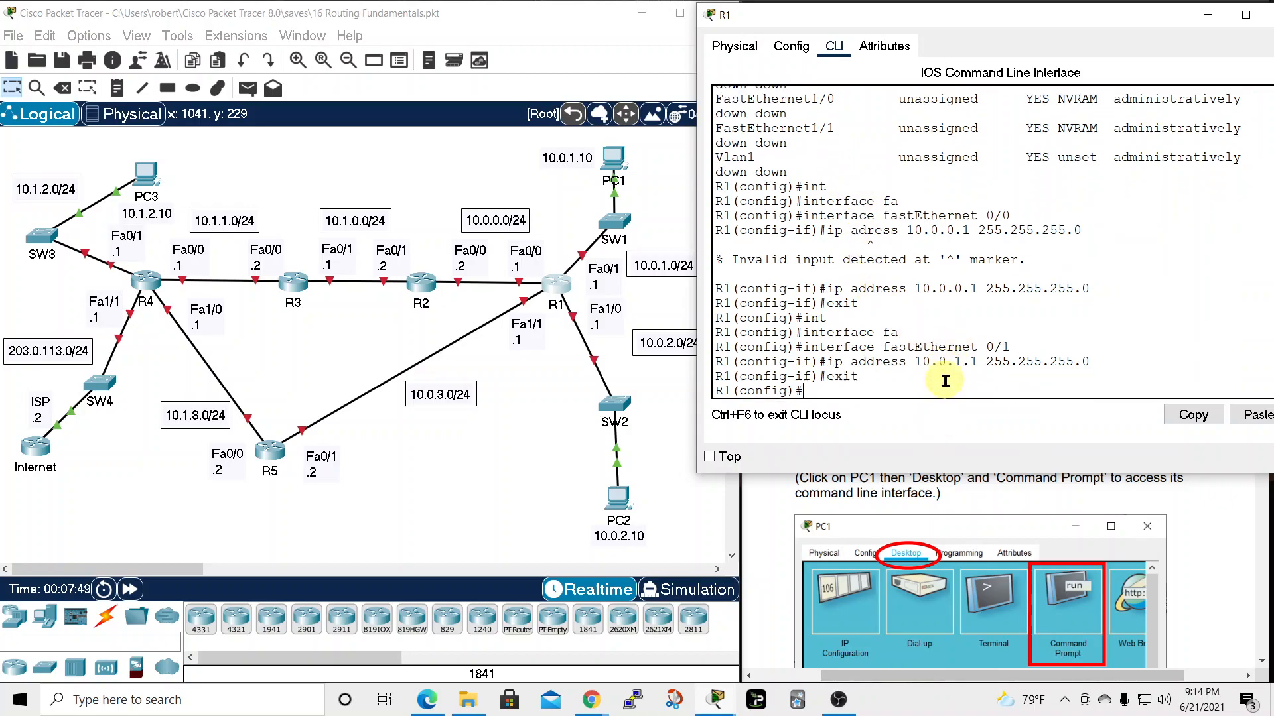
# Enter interface configuration mode for FastEthernet 1/0 on R1
pyautogui.write('int')
pyautogui.press('Tab')
pyautogui.write('fa')
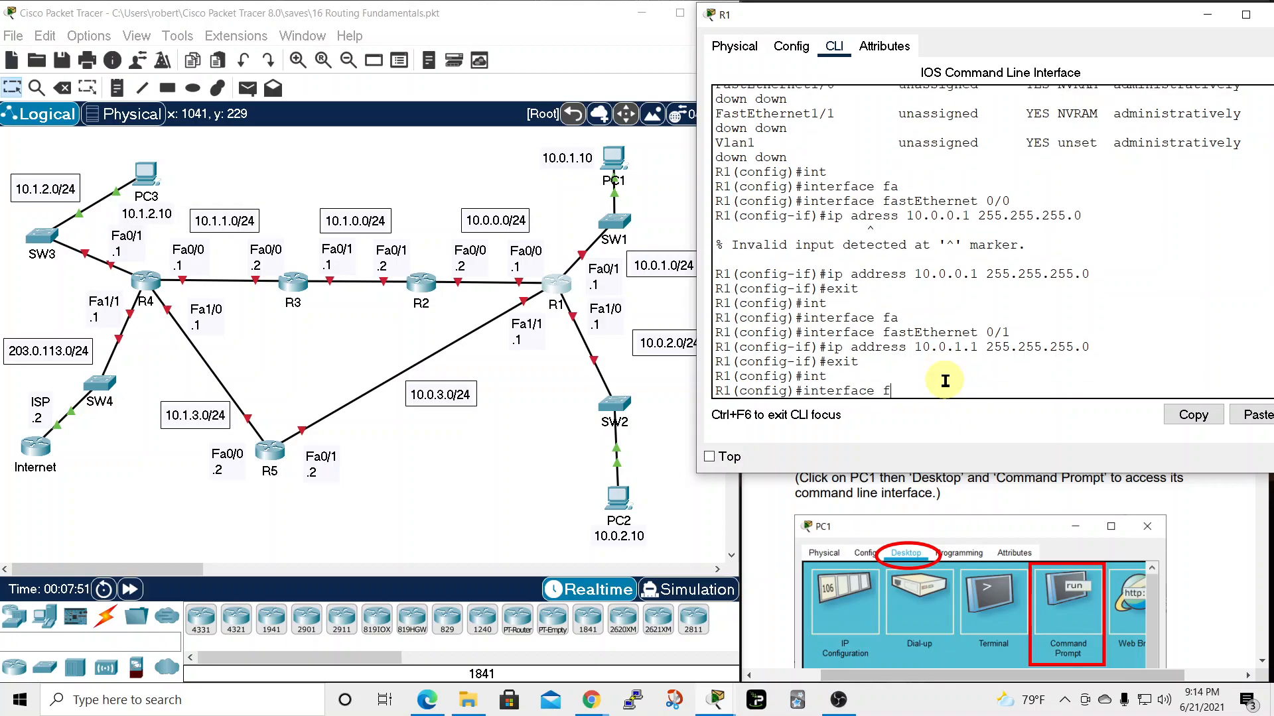
pyautogui.press('Tab')
pyautogui.write('1/0')
pyautogui.press('Return')
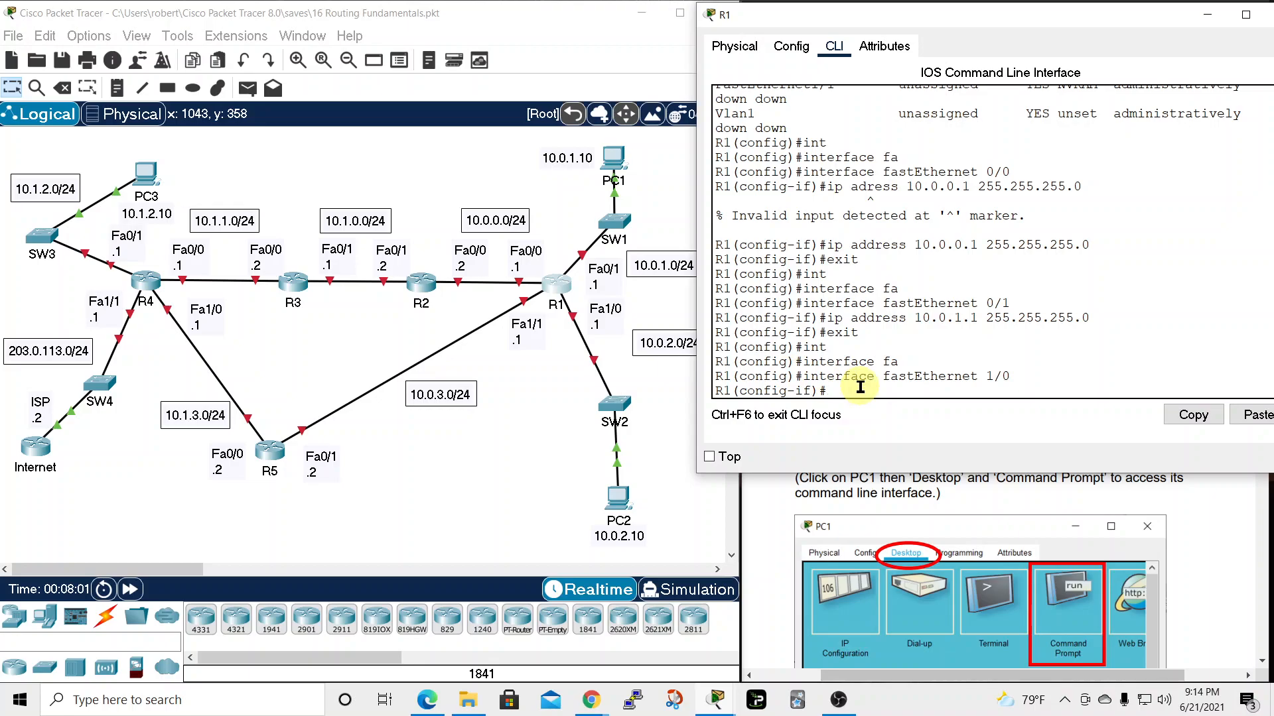
# Assign IP address 10.0.2.1 with subnet mask 255.255.255.0 to R1's FastEthernet 1/0
pyautogui.write('ip address ')
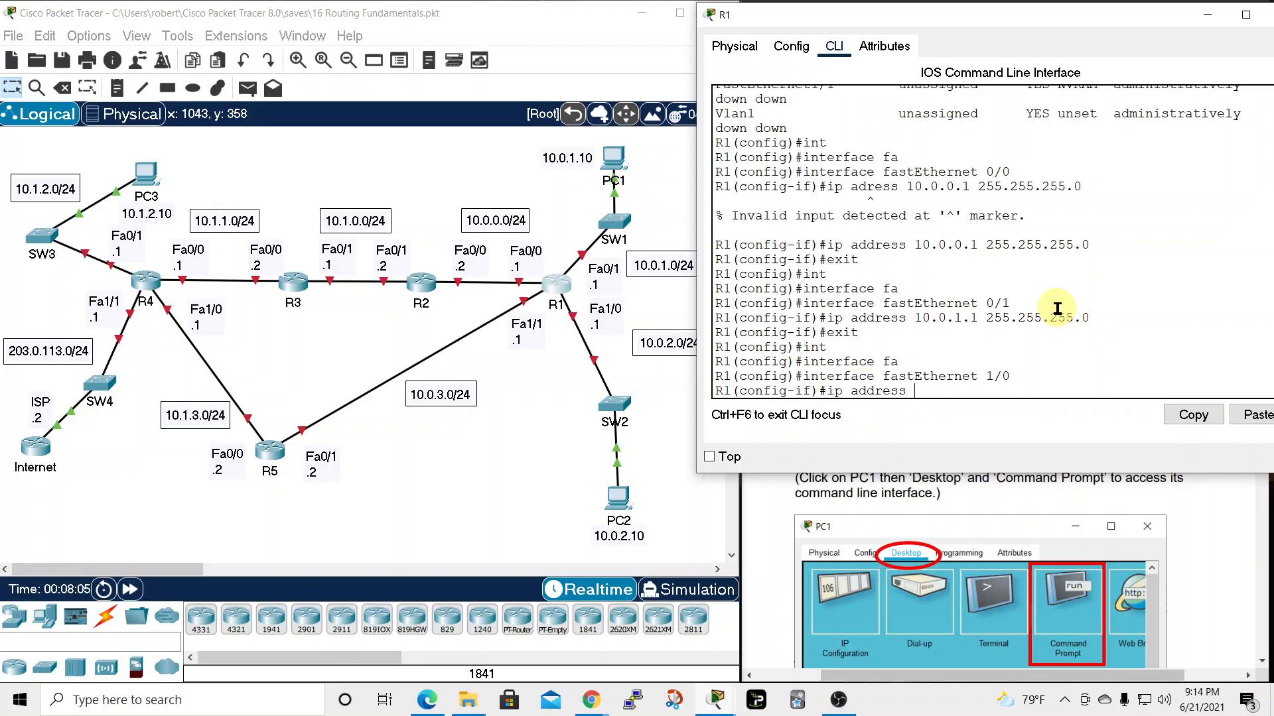
pyautogui.write('10.0.2.1')
pyautogui.press('Return')
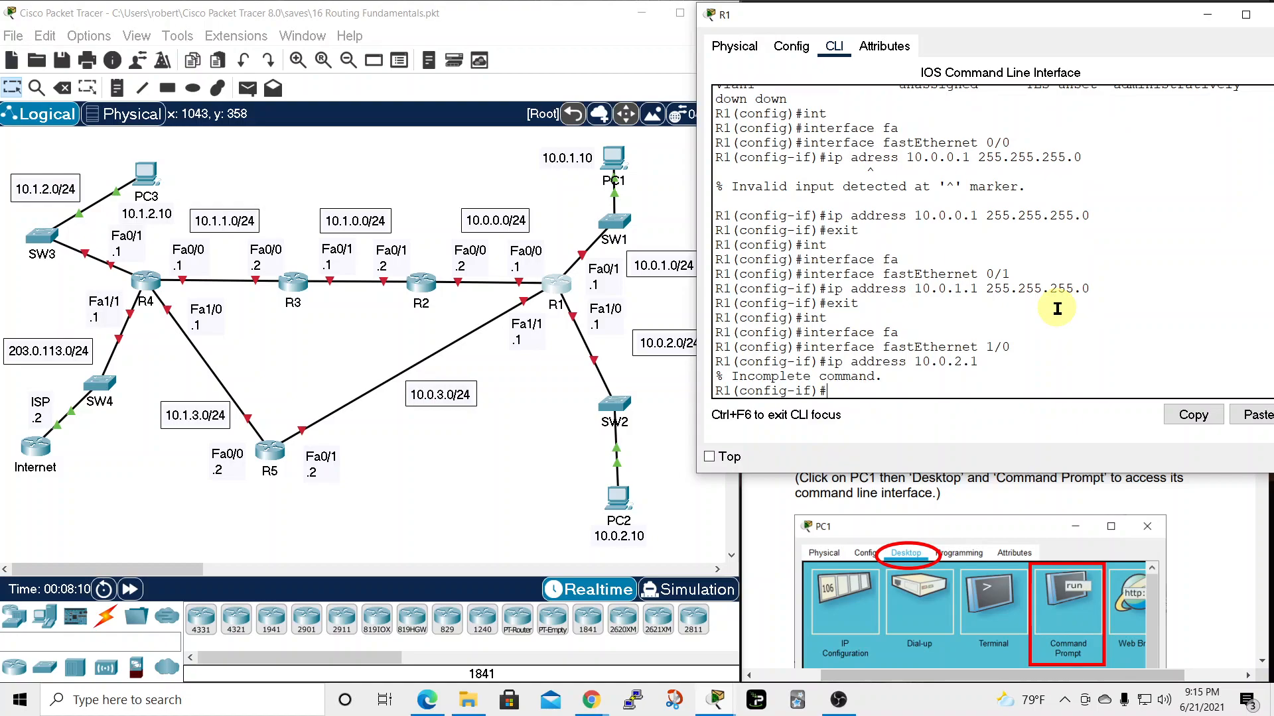
pyautogui.press('Up')
pyautogui.write('255.255.255.0')
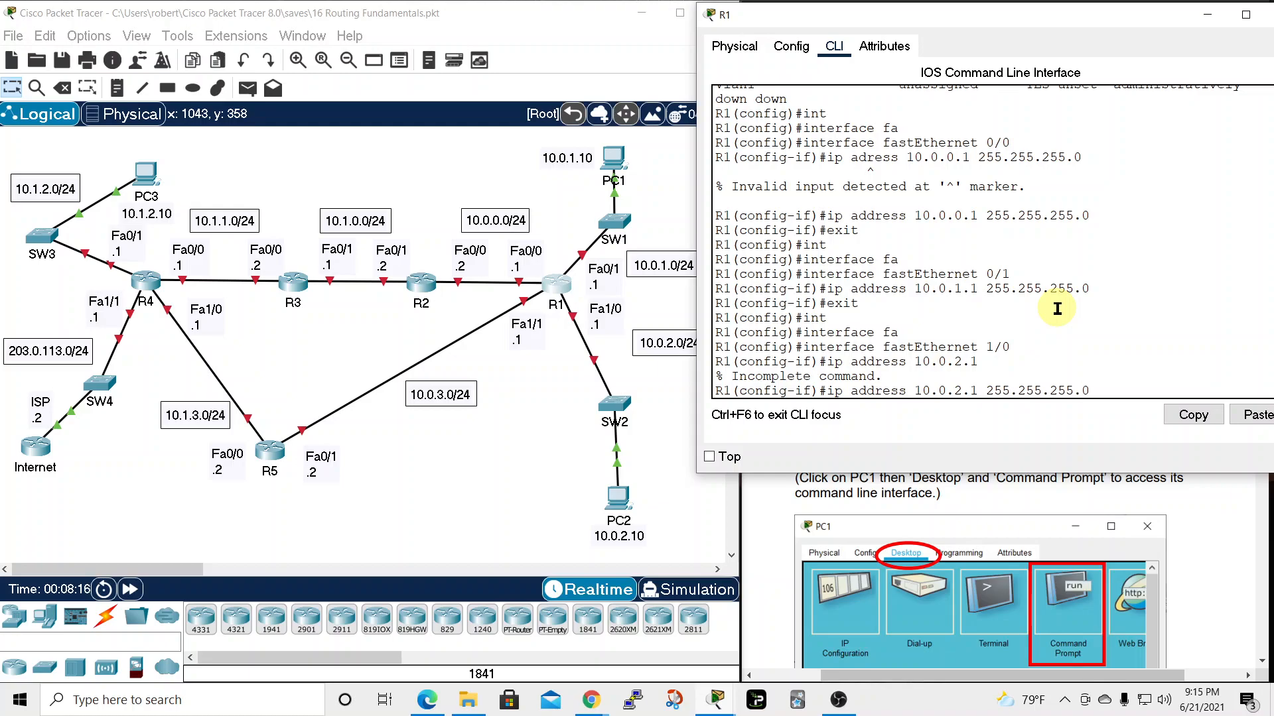
pyautogui.press('Return')
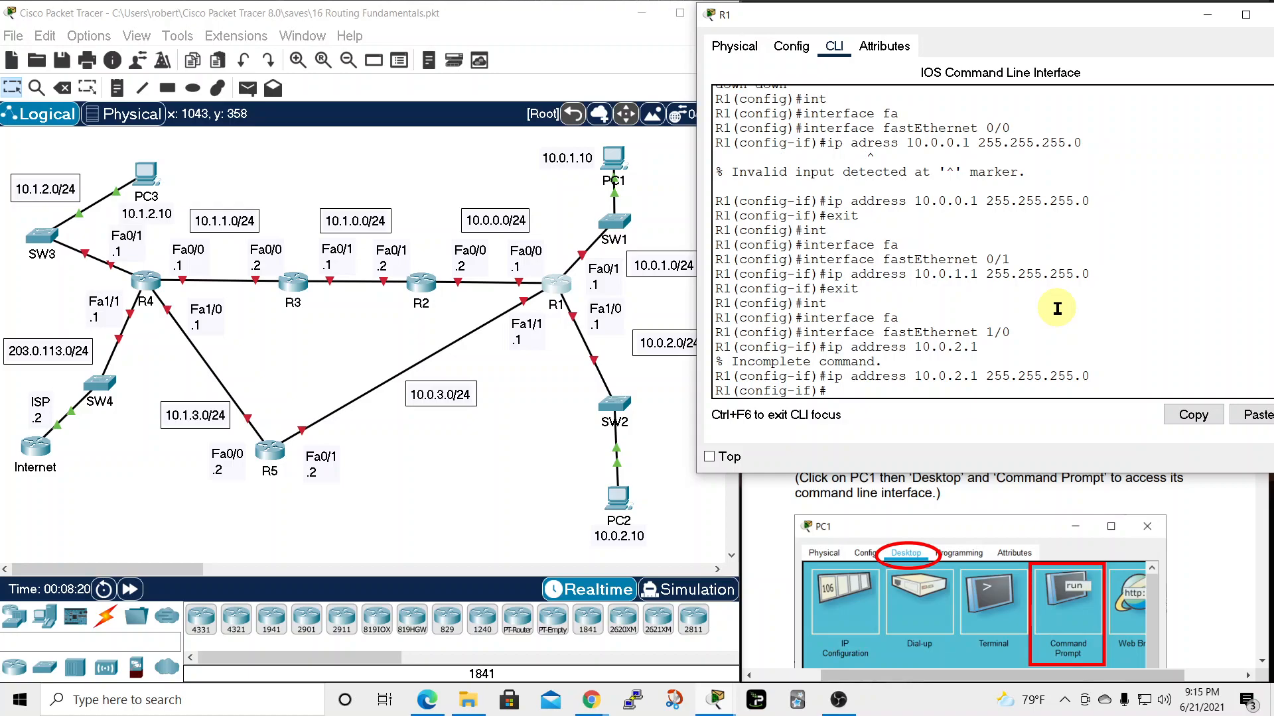
pyautogui.scroll(4, 1057, 308)
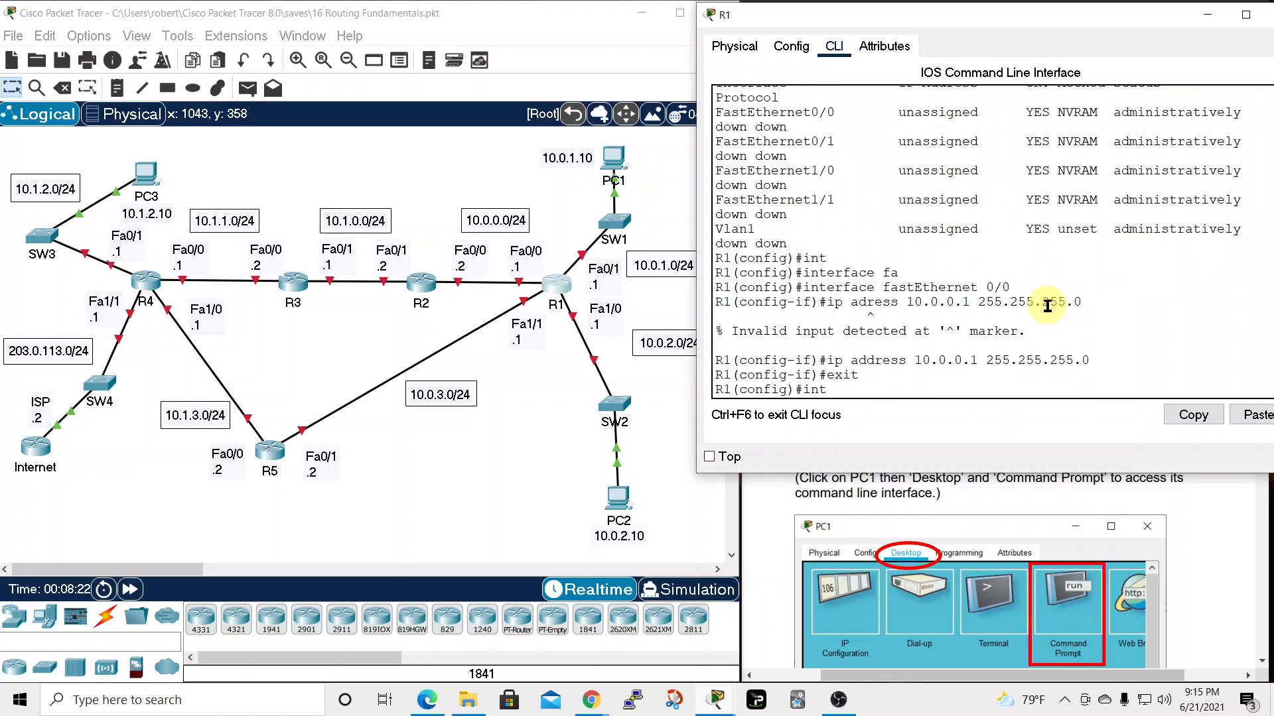
pyautogui.scroll(-4, 842, 233)
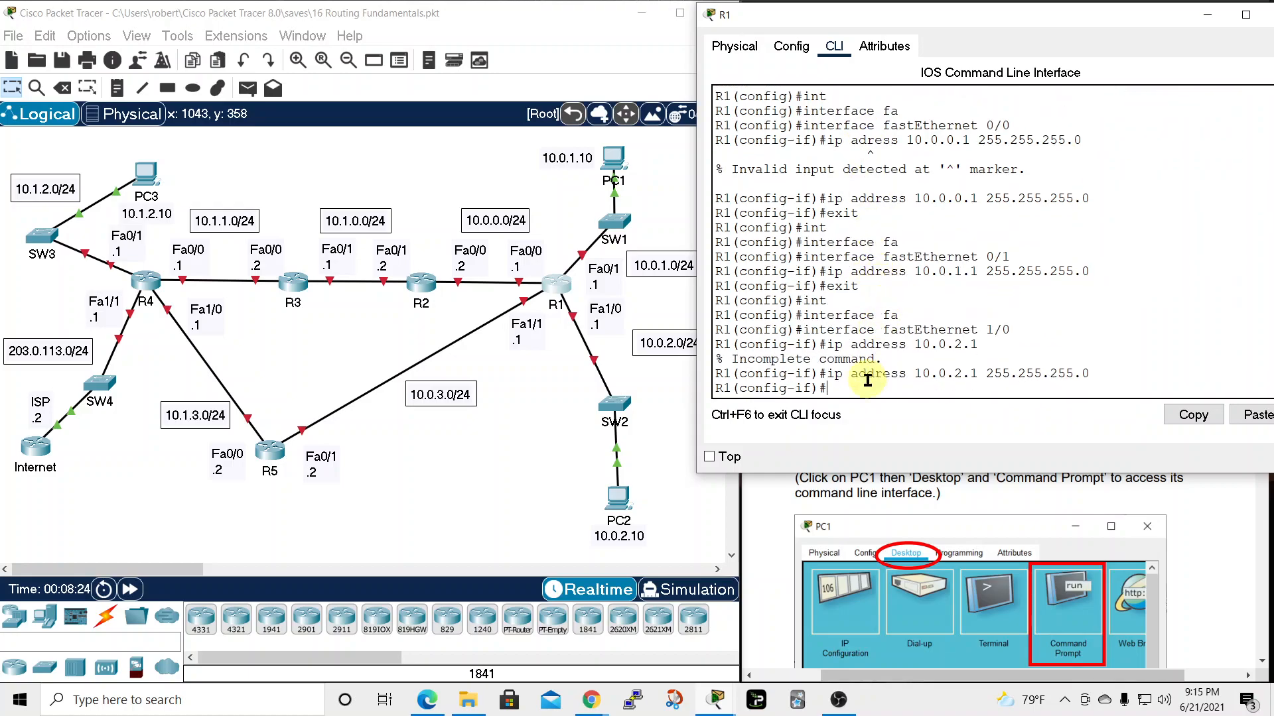
# Leave FastEthernet 1/0 and enter interface configuration mode for FastEthernet 1/1 on R1
pyautogui.write('exit')
pyautogui.press('Return')
pyautogui.write('int')
pyautogui.press('Tab')
pyautogui.write('fa')
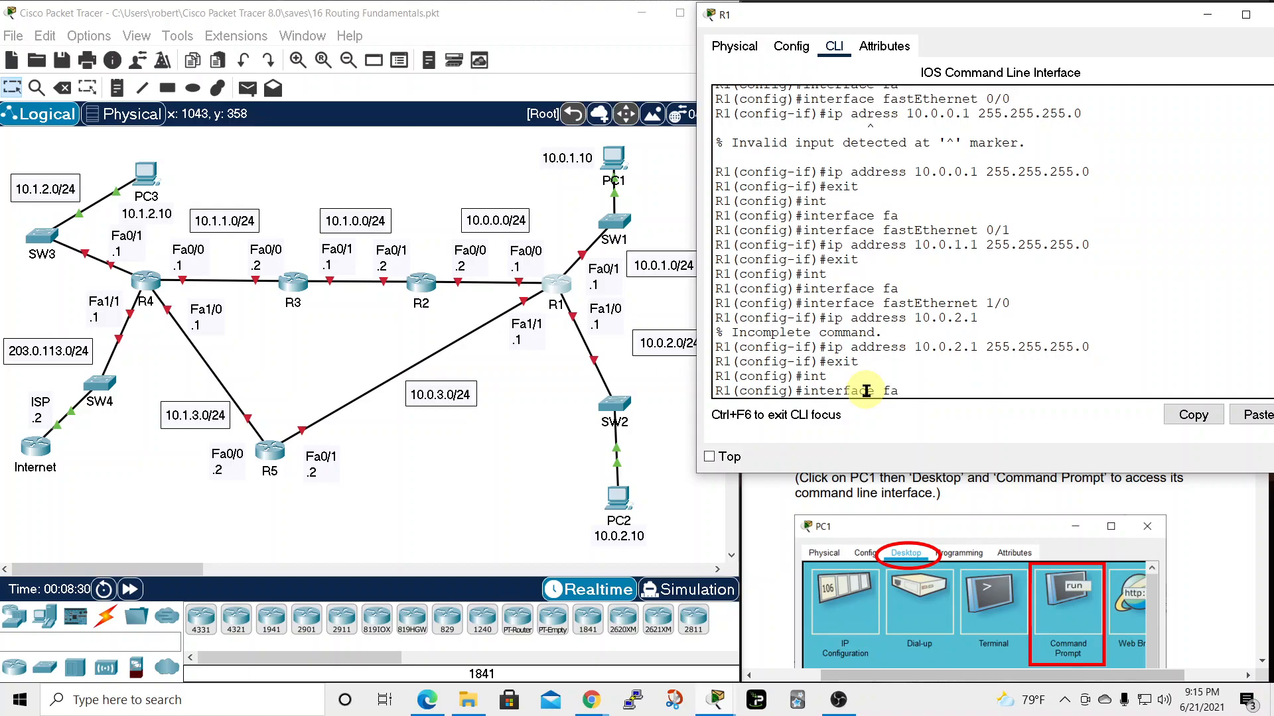
pyautogui.press('Tab')
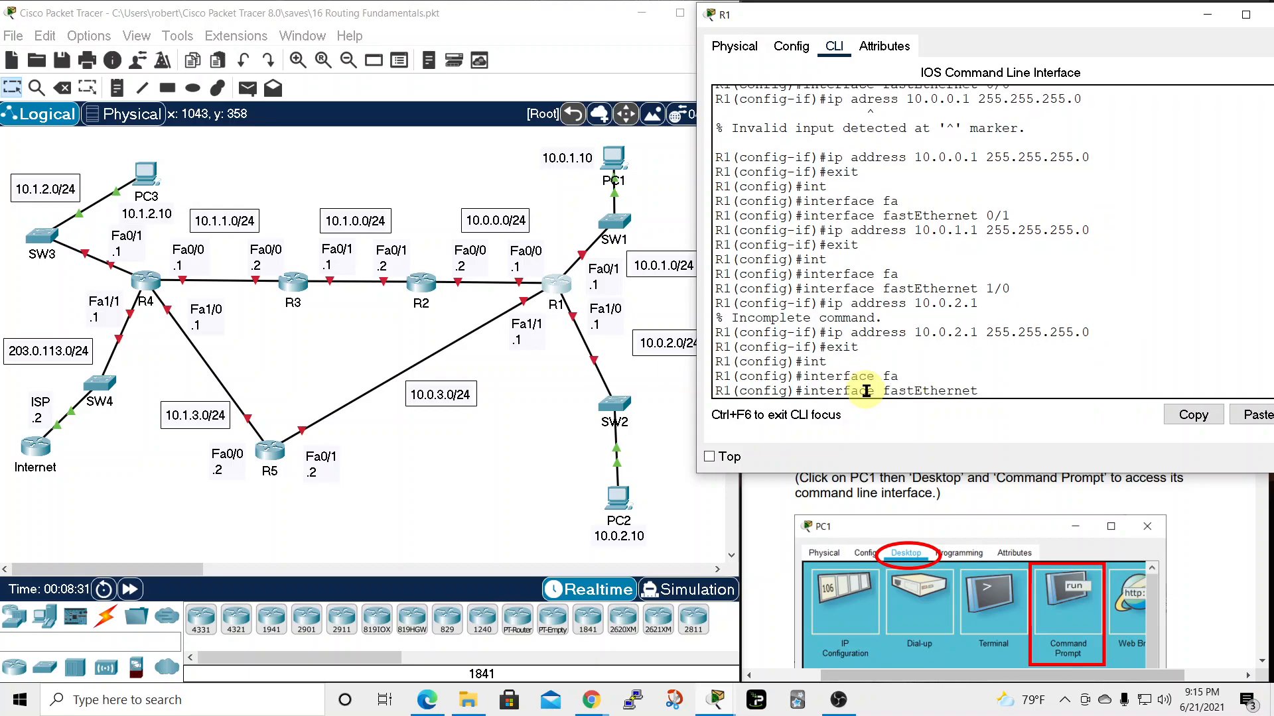
pyautogui.write('1/1')
pyautogui.press('Return')
# Assign IP address 10.0.3.1 with subnet mask 255.255.255.0 to R1's FastEthernet 1/1
pyautogui.write('ip address')
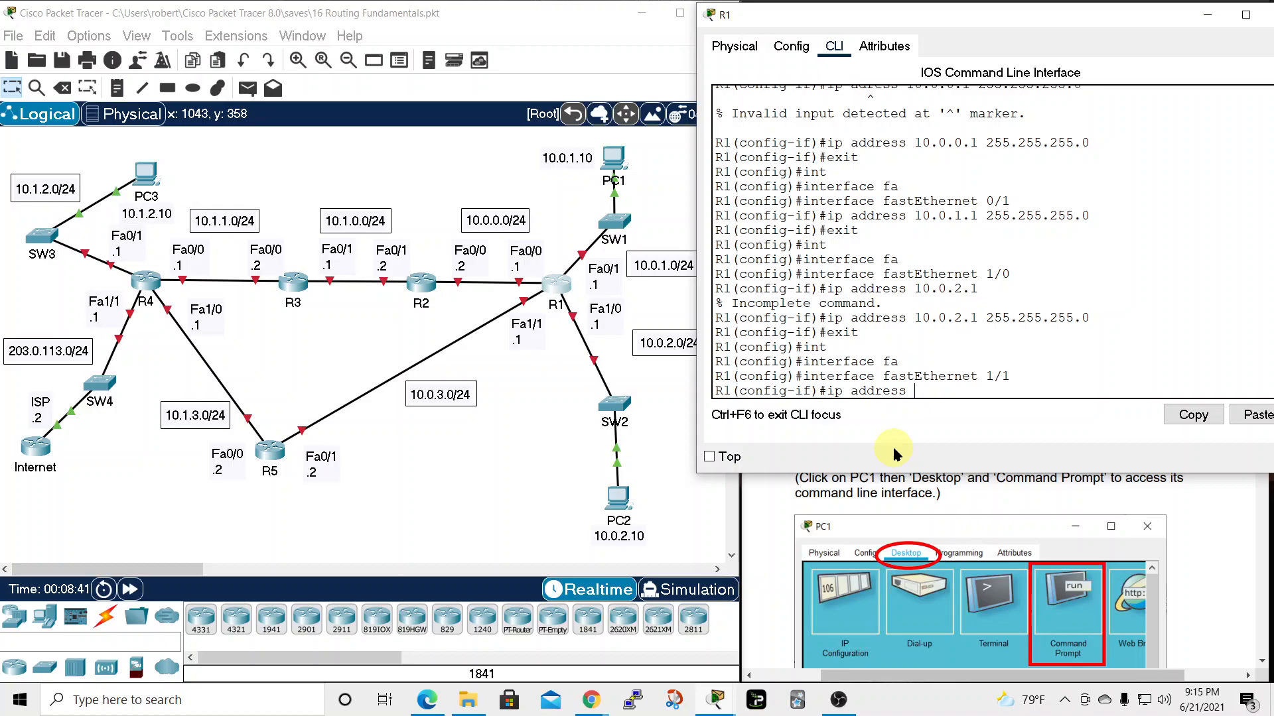
pyautogui.write(' 10.0.3.1')
pyautogui.press('Return')
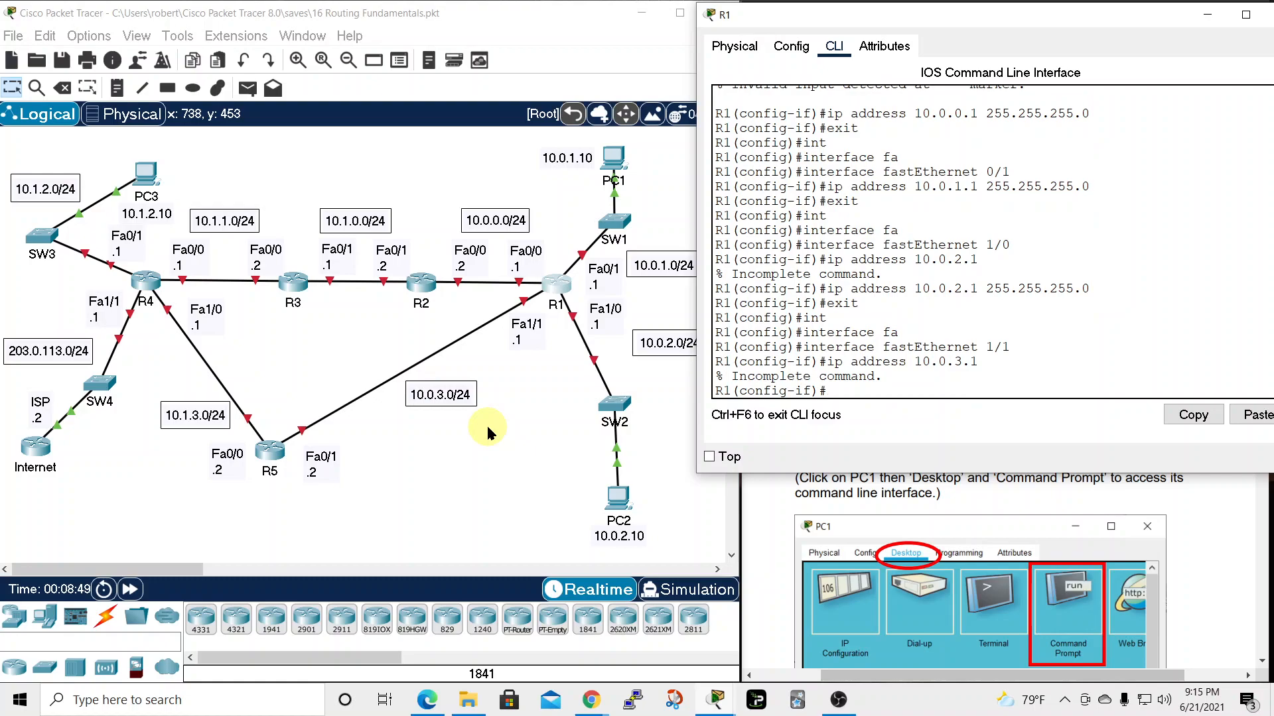
pyautogui.press('Up')
pyautogui.write('255.255.255.0')
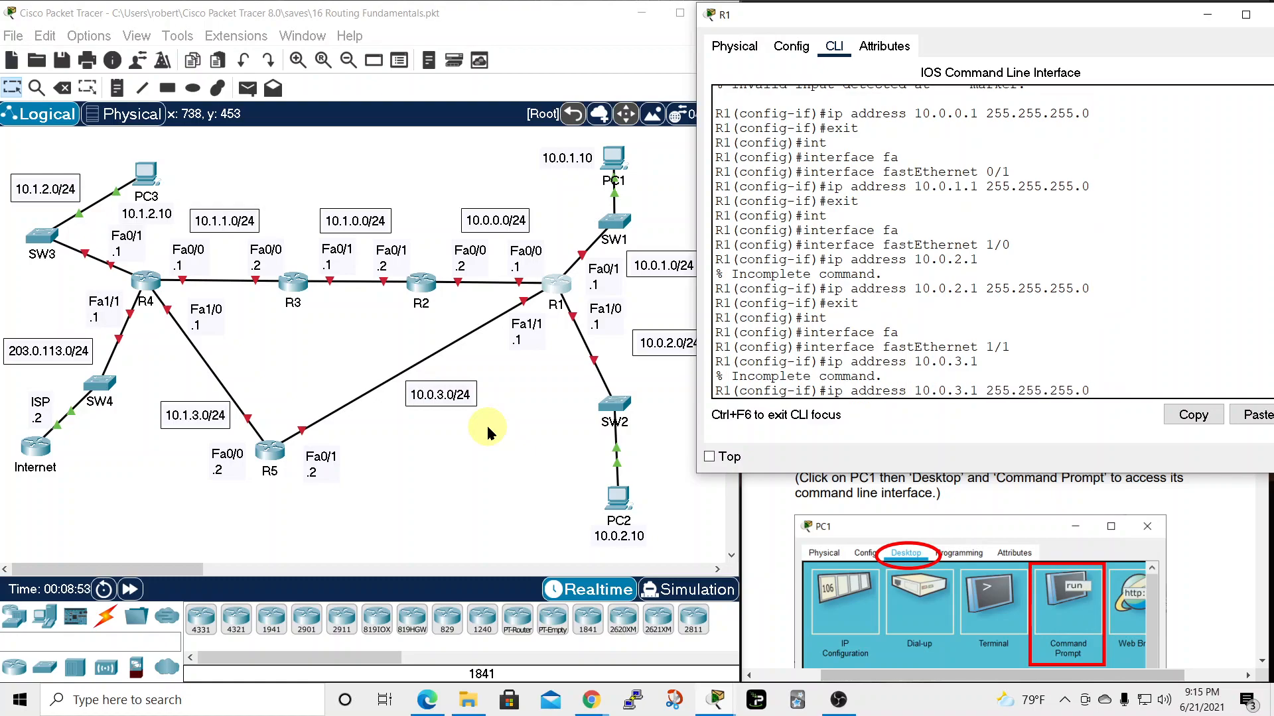
pyautogui.press('Return')
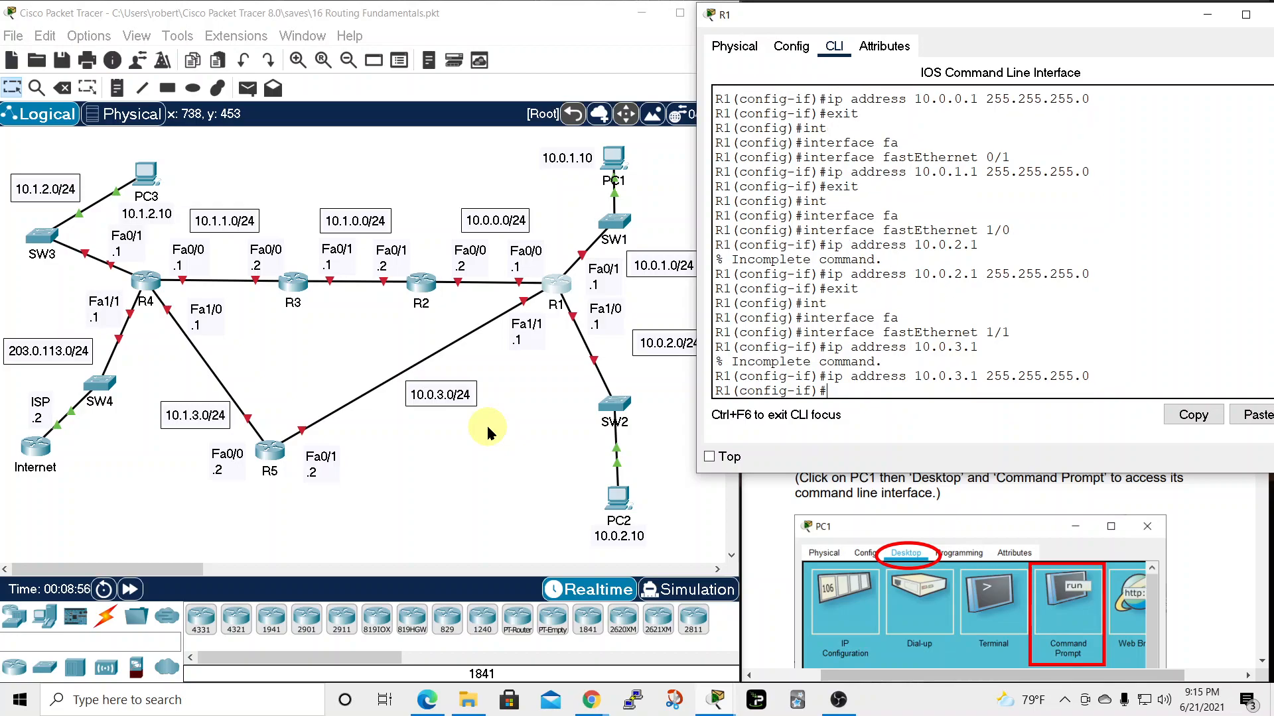
# Display R1's brief IP interface summary from configuration mode, then bring the lab instructions back into view
pyautogui.write('do sh')
pyautogui.write('ow ip int brief')
pyautogui.press('Return')
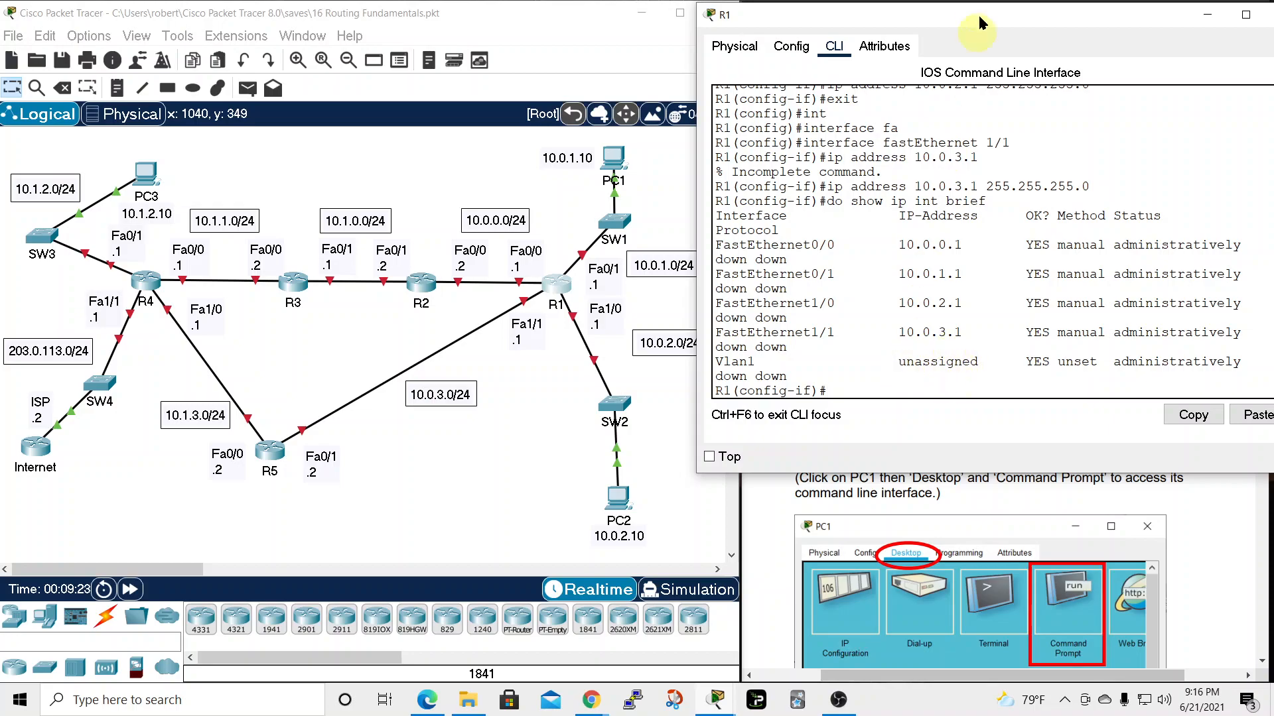
pyautogui.moveTo(987, 16); pyautogui.dragTo(632, 42)
pyautogui.click(933, 39)
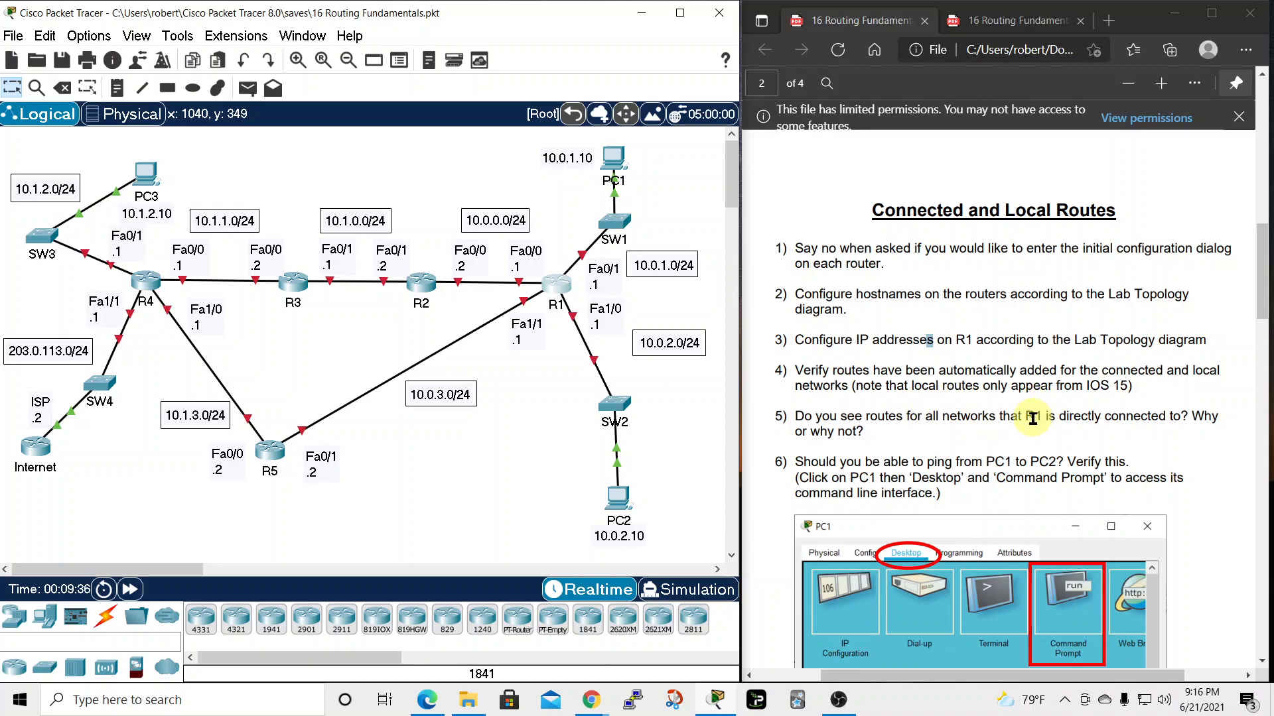
# Reopen R1's command line, display its IP routing table, and resize the window beside the topology's R1 links
pyautogui.click(556, 284)
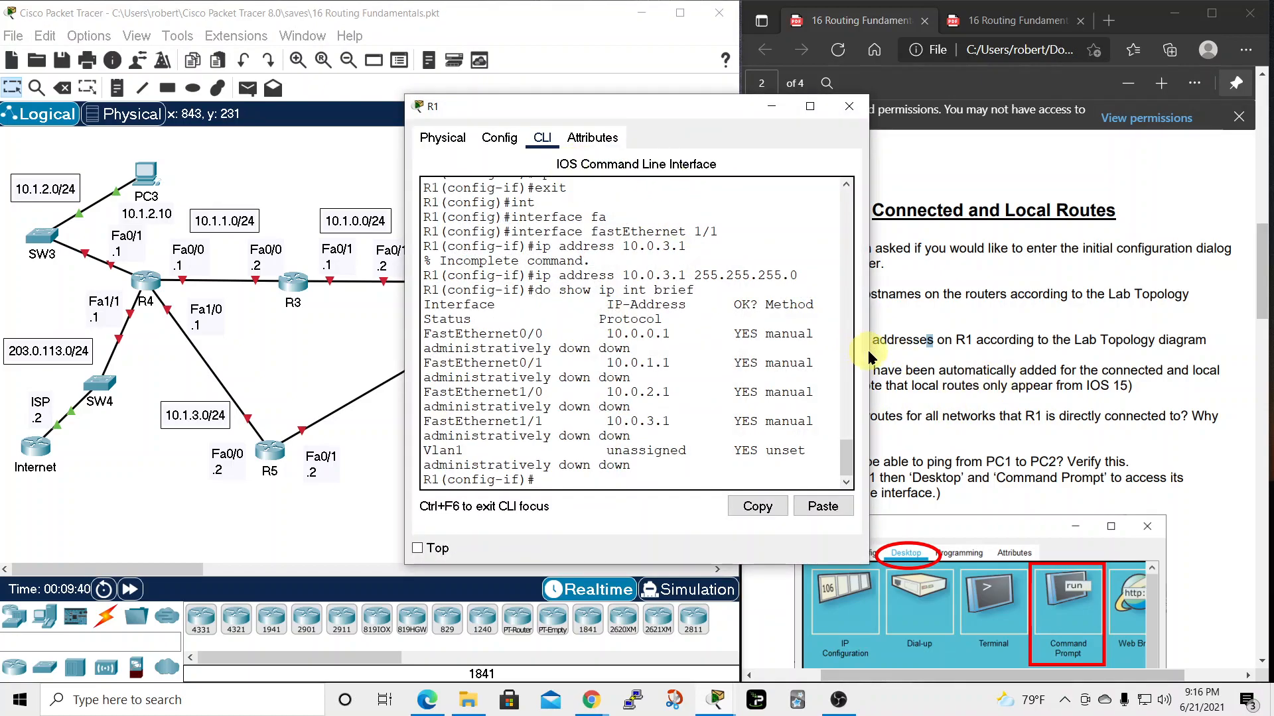
pyautogui.moveTo(869, 352); pyautogui.dragTo(1005, 355)
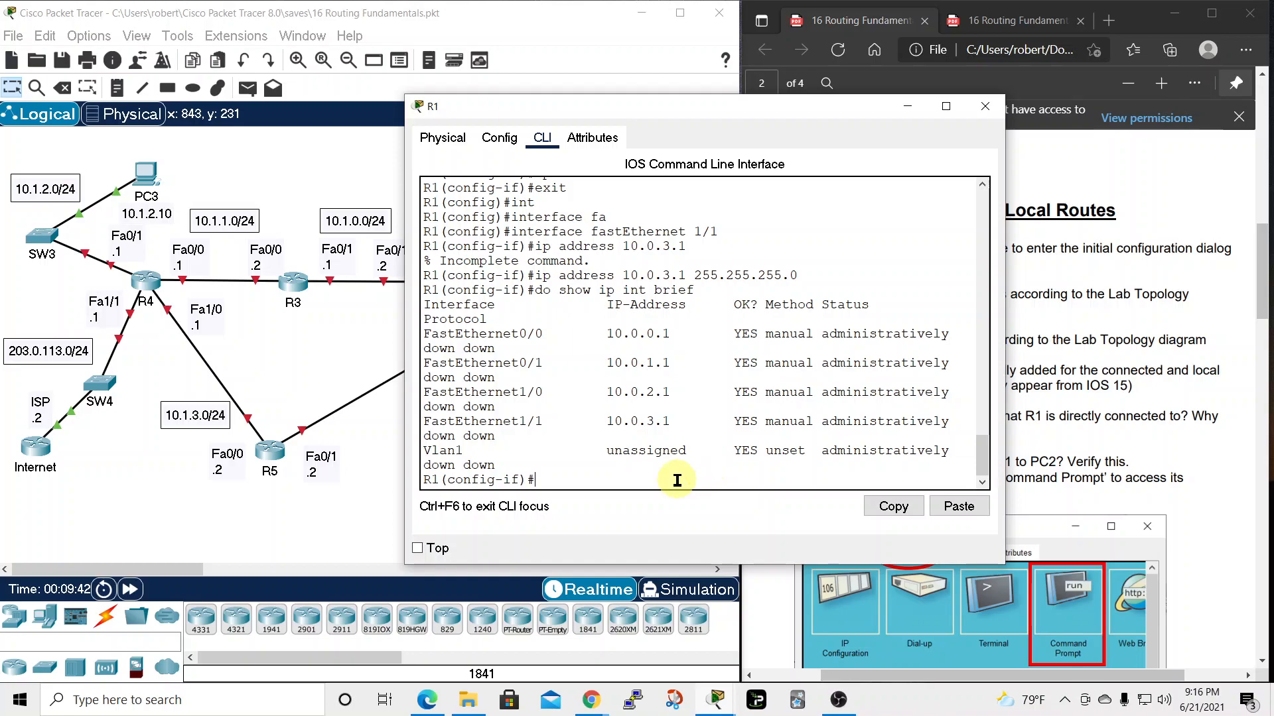
pyautogui.write('do show ip route')
pyautogui.press('Return')
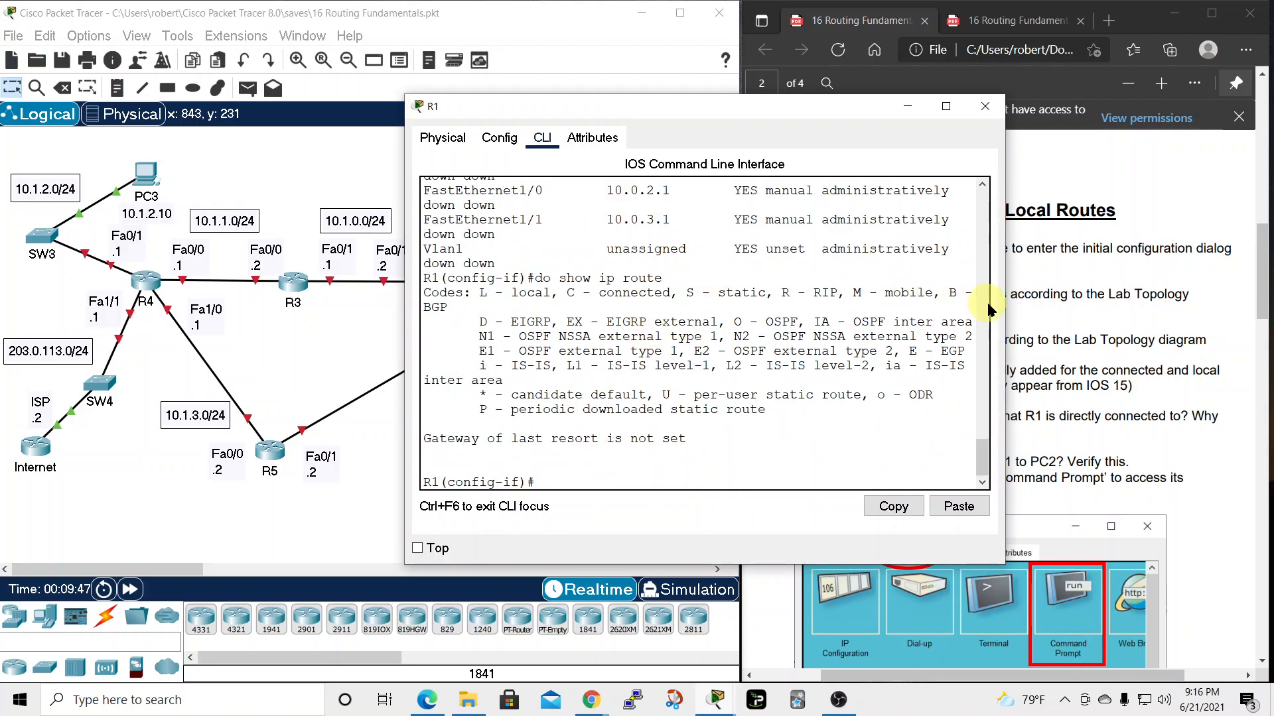
pyautogui.moveTo(1004, 317); pyautogui.dragTo(1107, 323)
pyautogui.moveTo(716, 99); pyautogui.dragTo(887, 37)
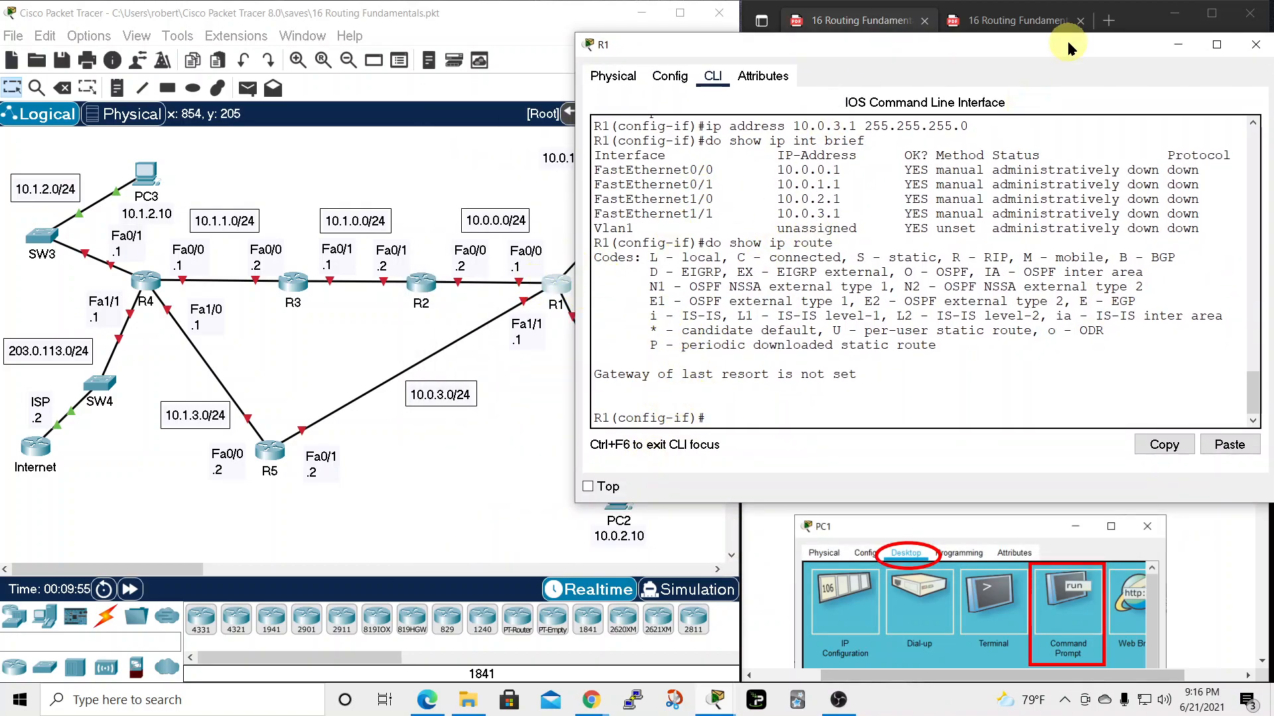
pyautogui.moveTo(1068, 47); pyautogui.dragTo(1076, 53)
pyautogui.moveTo(585, 317); pyautogui.dragTo(659, 315)
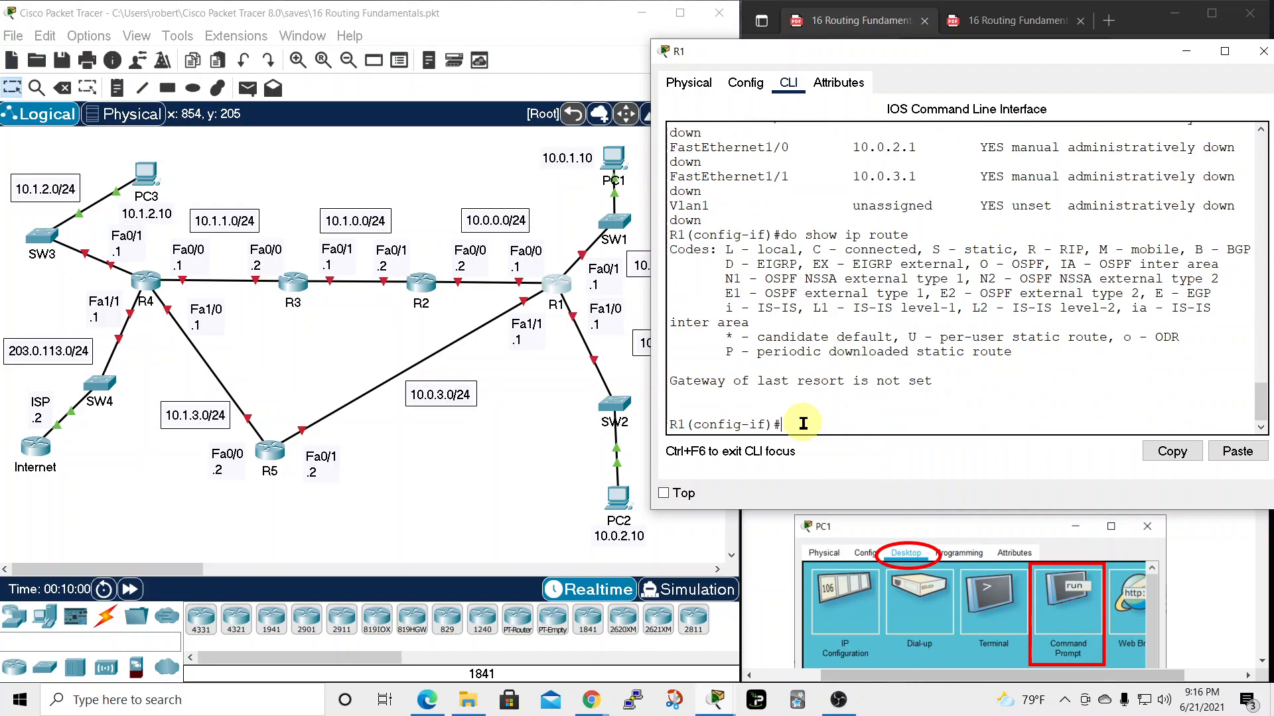
# Leave FastEthernet 1/1 configuration and return R1 to global configuration mode
pyautogui.write('exitr')
pyautogui.press('Return')
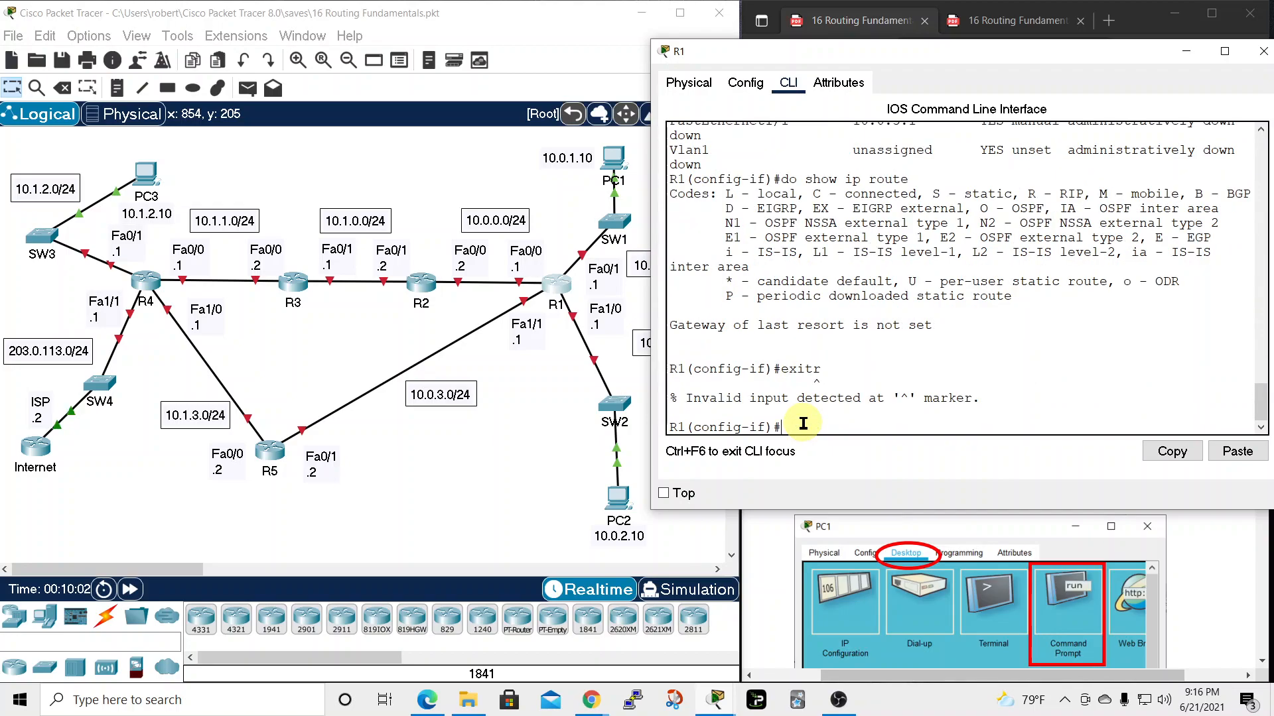
pyautogui.write('exit')
pyautogui.press('Return')
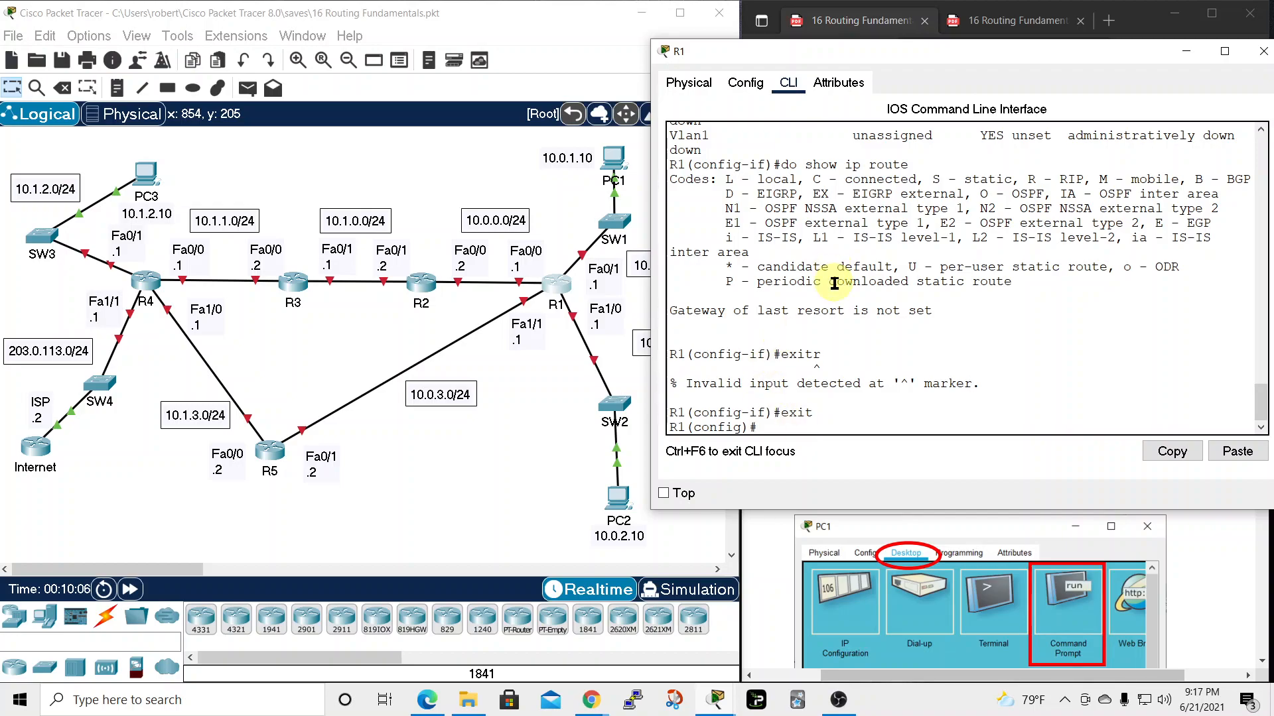
# Enter interface range configuration on R1 for FastEthernet 0/0, 0/1, 1/0 and 1/1
pyautogui.write('int')
pyautogui.press('Tab')
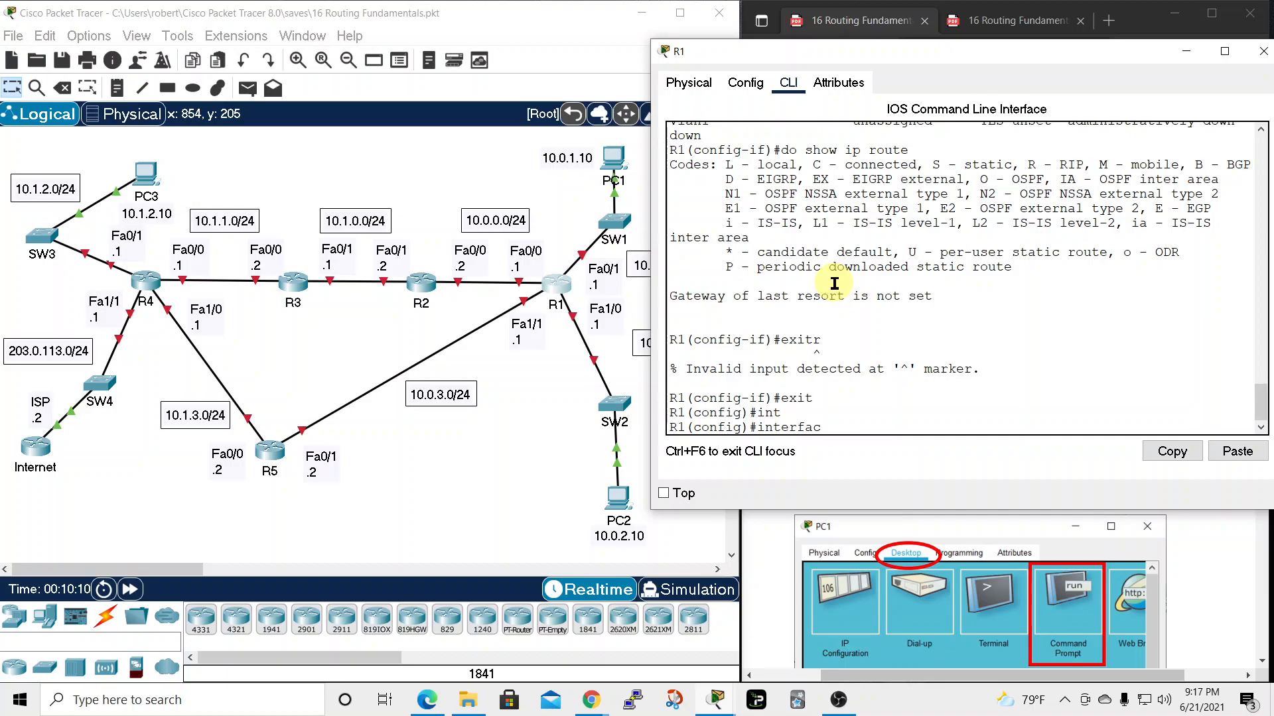
pyautogui.write('rang')
pyautogui.press('Tab')
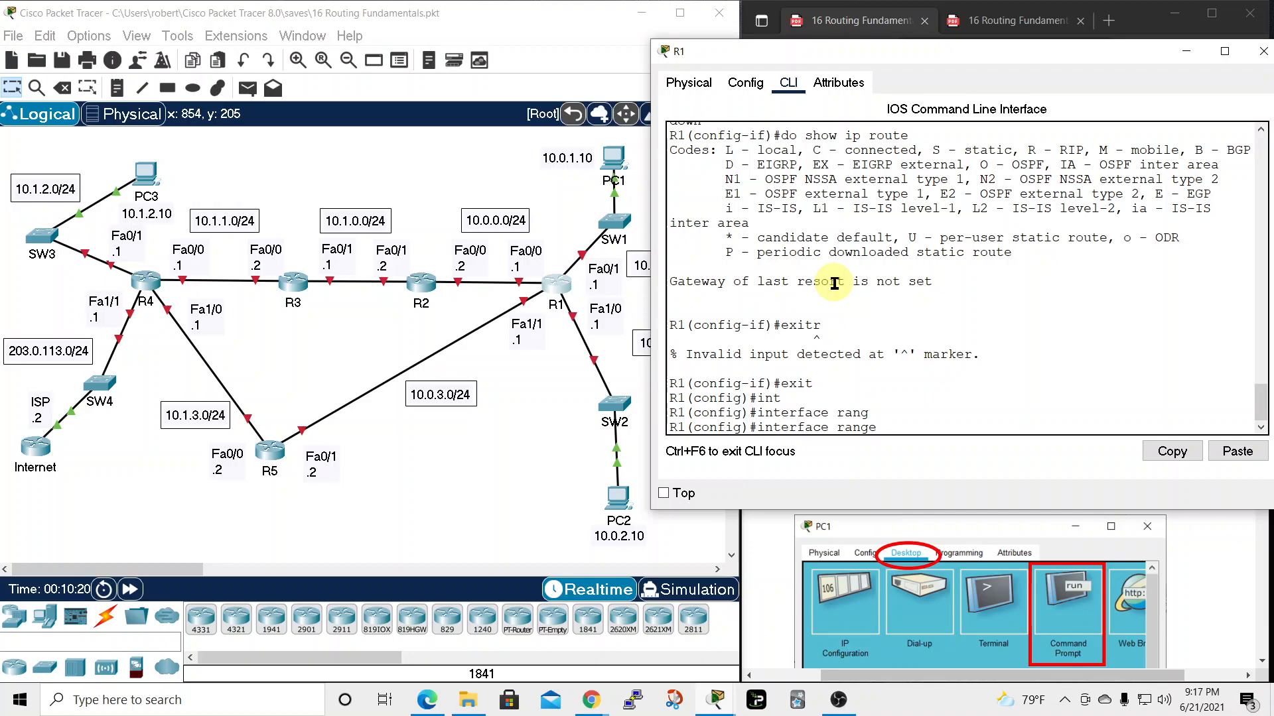
pyautogui.write('fa')
pyautogui.press('Tab')
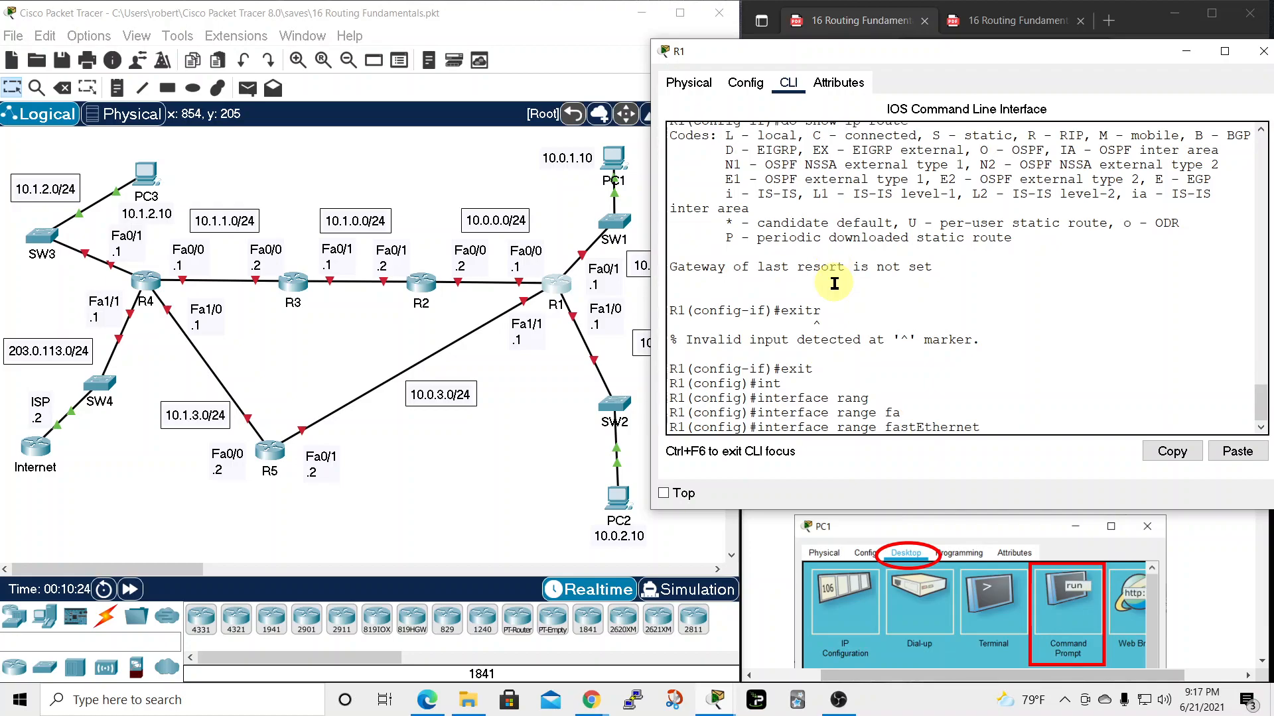
pyautogui.write('0/0, fa')
pyautogui.press('Tab')
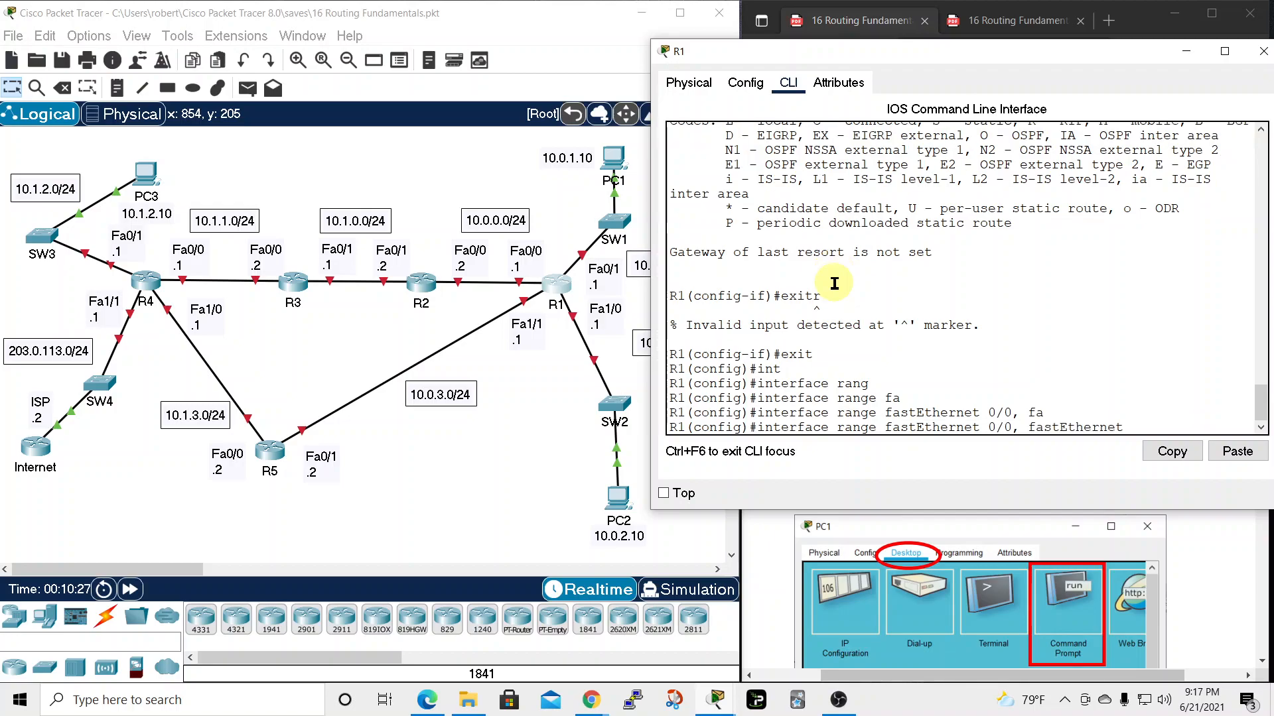
pyautogui.write('0, fa')
pyautogui.press('Tab')
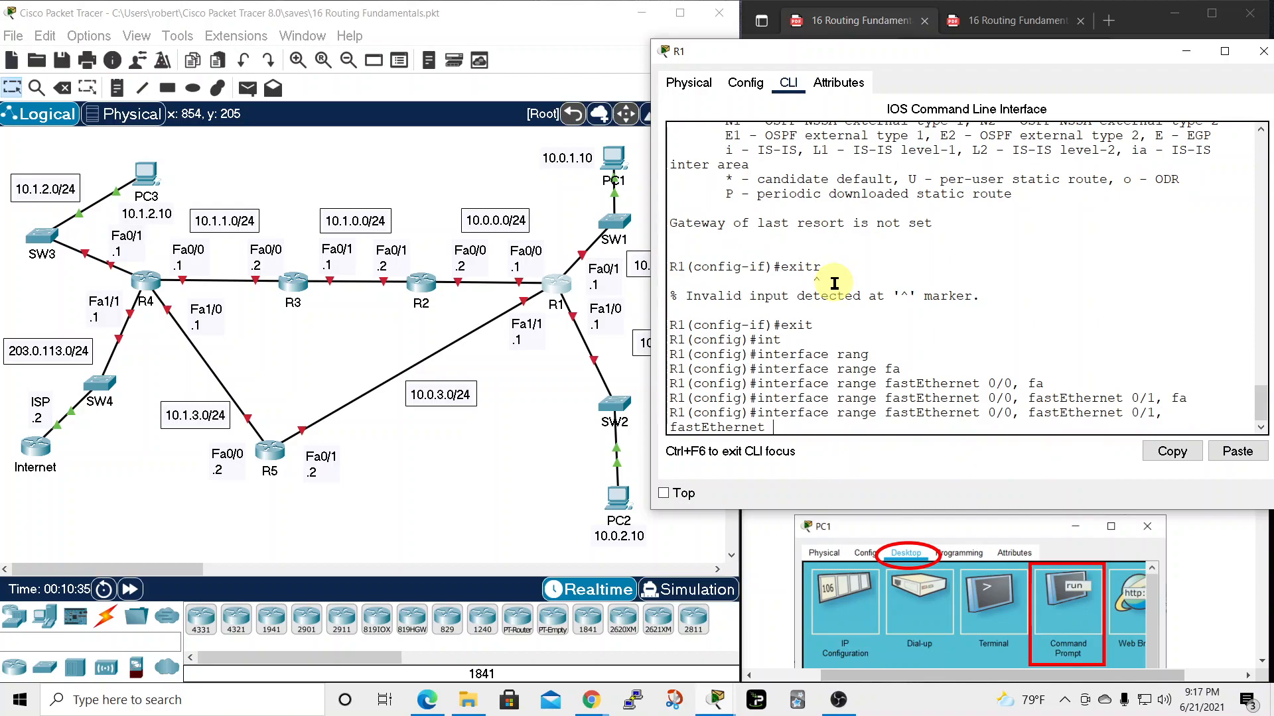
pyautogui.write('1/0, fa')
pyautogui.press('Tab')
pyautogui.write('1')
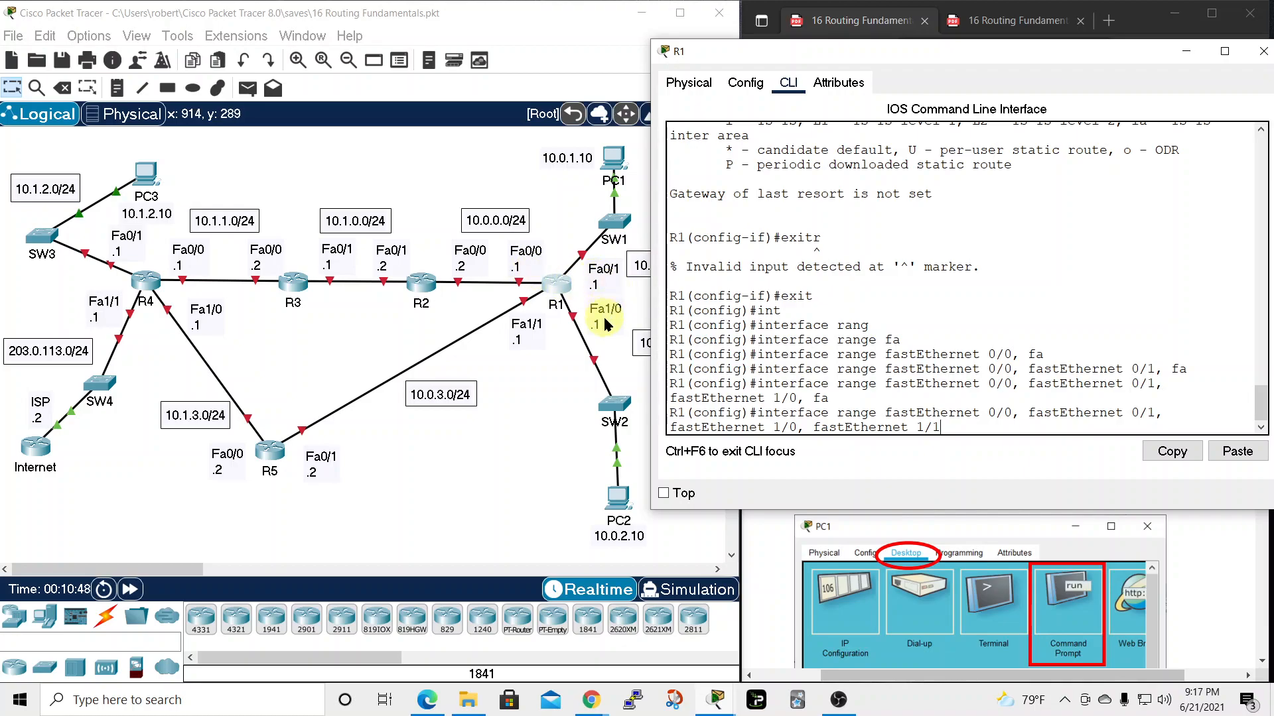
pyautogui.press('Return')
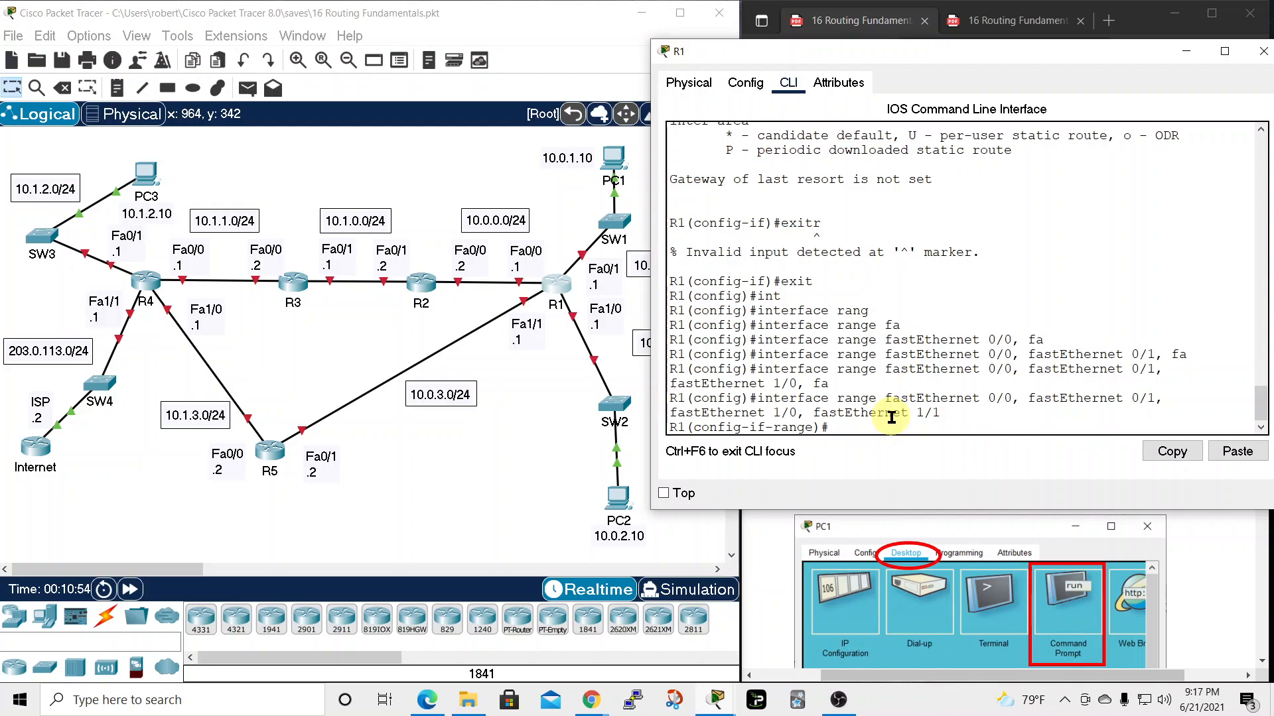
# Enable all interfaces in R1's selected range with no shut and get a fresh command prompt
pyautogui.write('no shut')
pyautogui.press('Return')
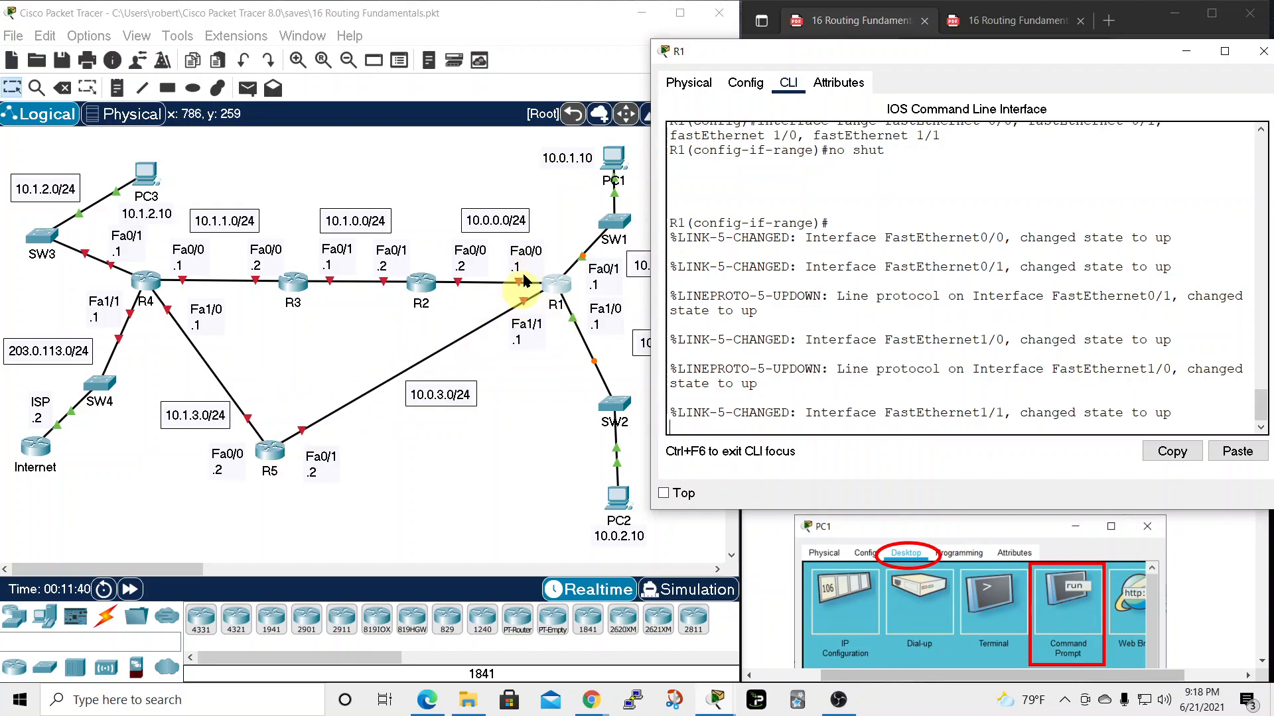
pyautogui.moveTo(1110, 42); pyautogui.dragTo(887, 47)
pyautogui.press('Return')
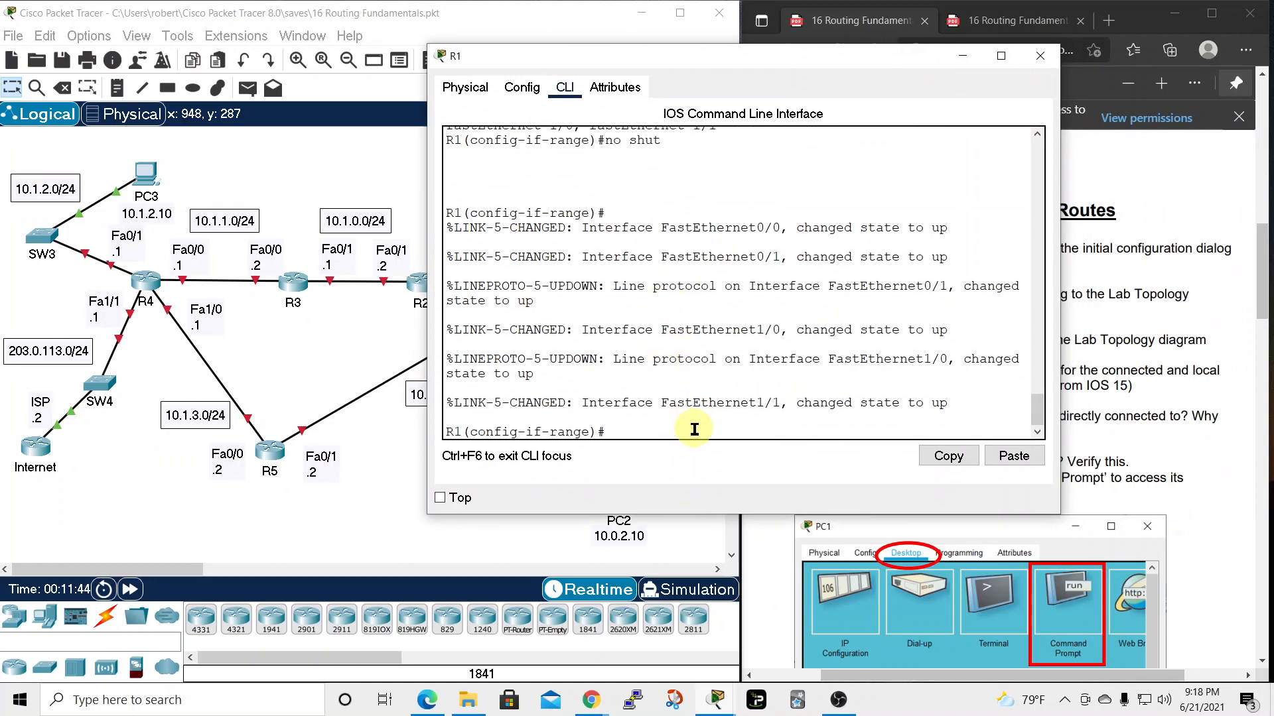
# Display R1's brief IP interface summary again and widen the window so each interface fits on one line
pyautogui.write('do show ip intt')
pyautogui.write('rief')
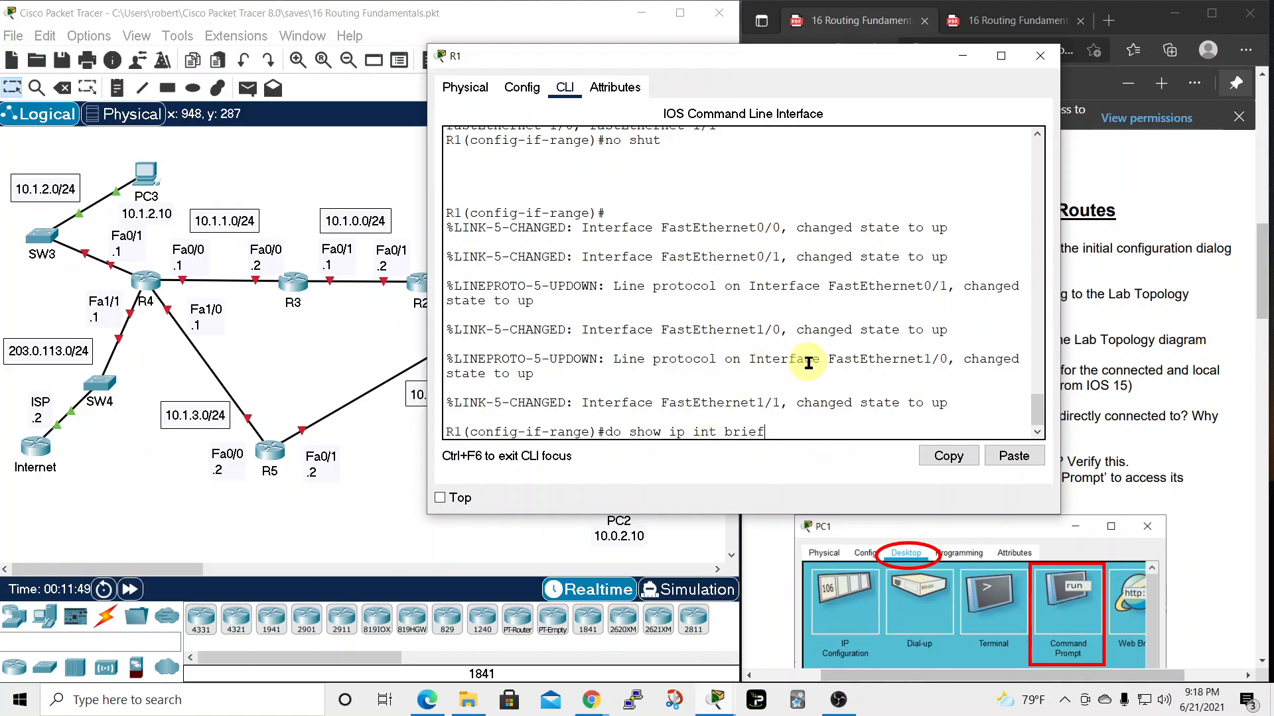
pyautogui.press('Return')
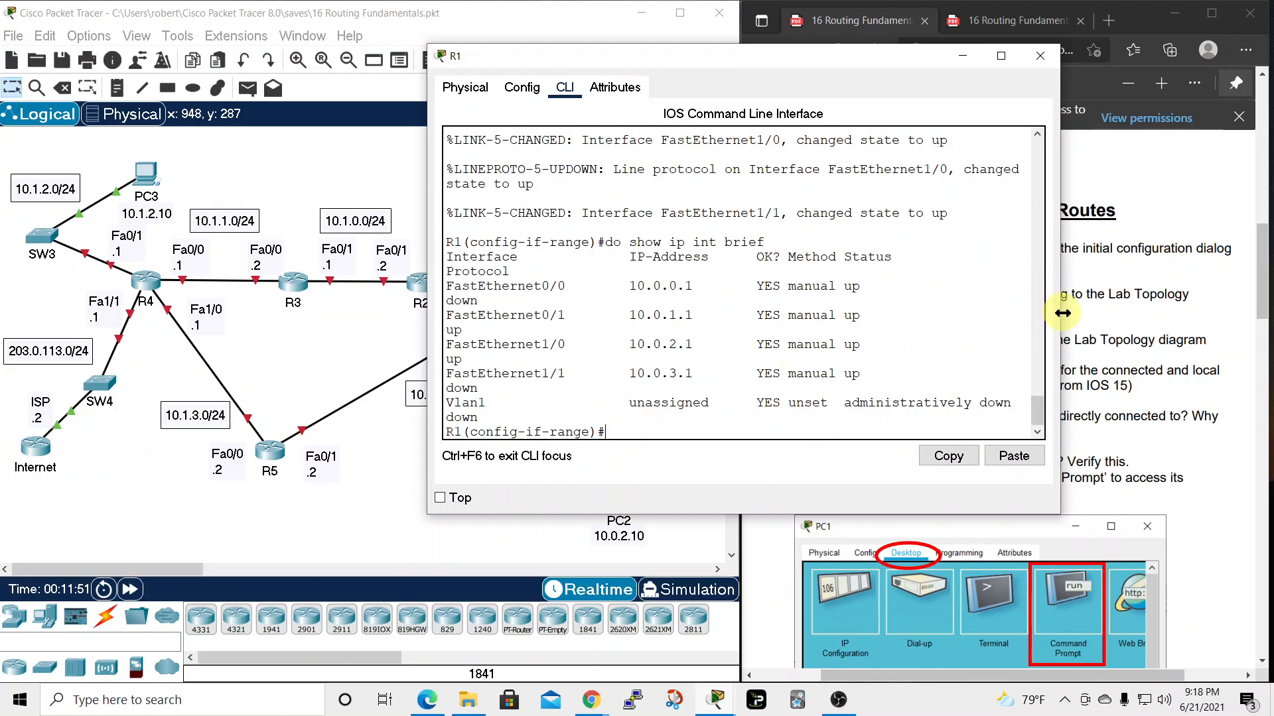
pyautogui.moveTo(1062, 313); pyautogui.dragTo(1197, 312)
pyautogui.moveTo(739, 62); pyautogui.dragTo(811, 48)
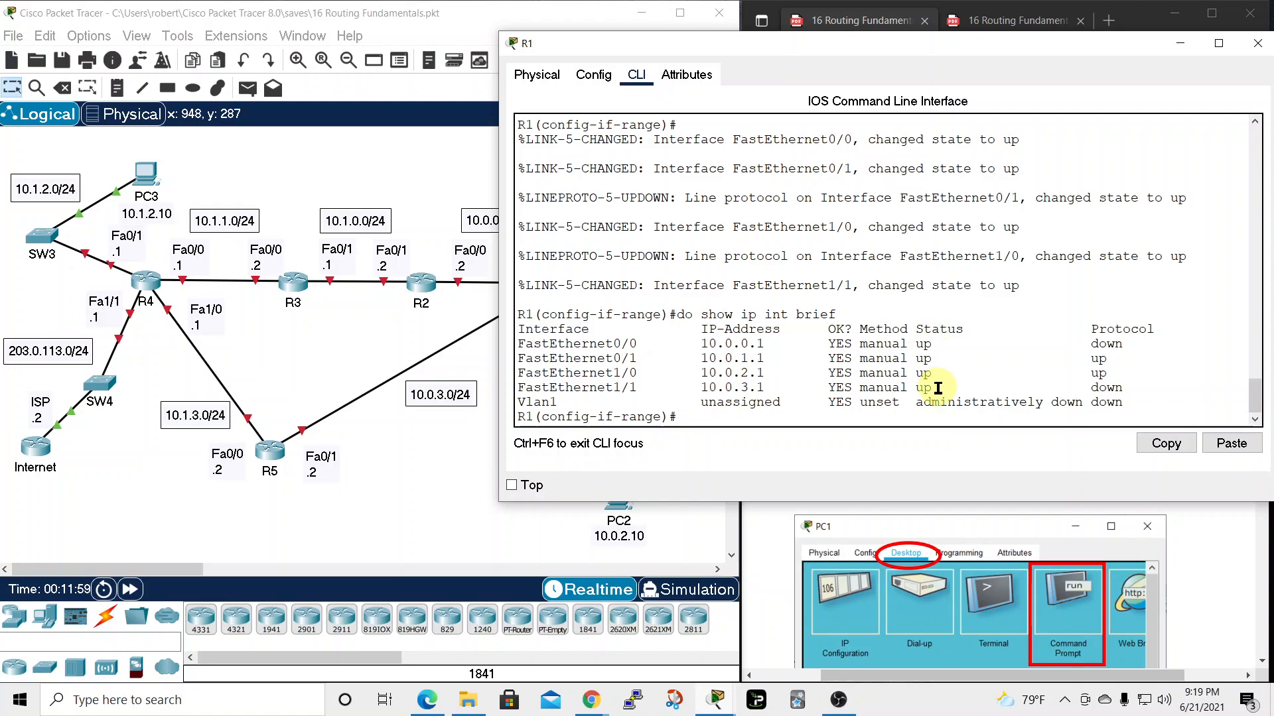
# Display R1's IP routing table, widen the window so each route fits on one line, and close R1 after checking it
pyautogui.click(1257, 42)
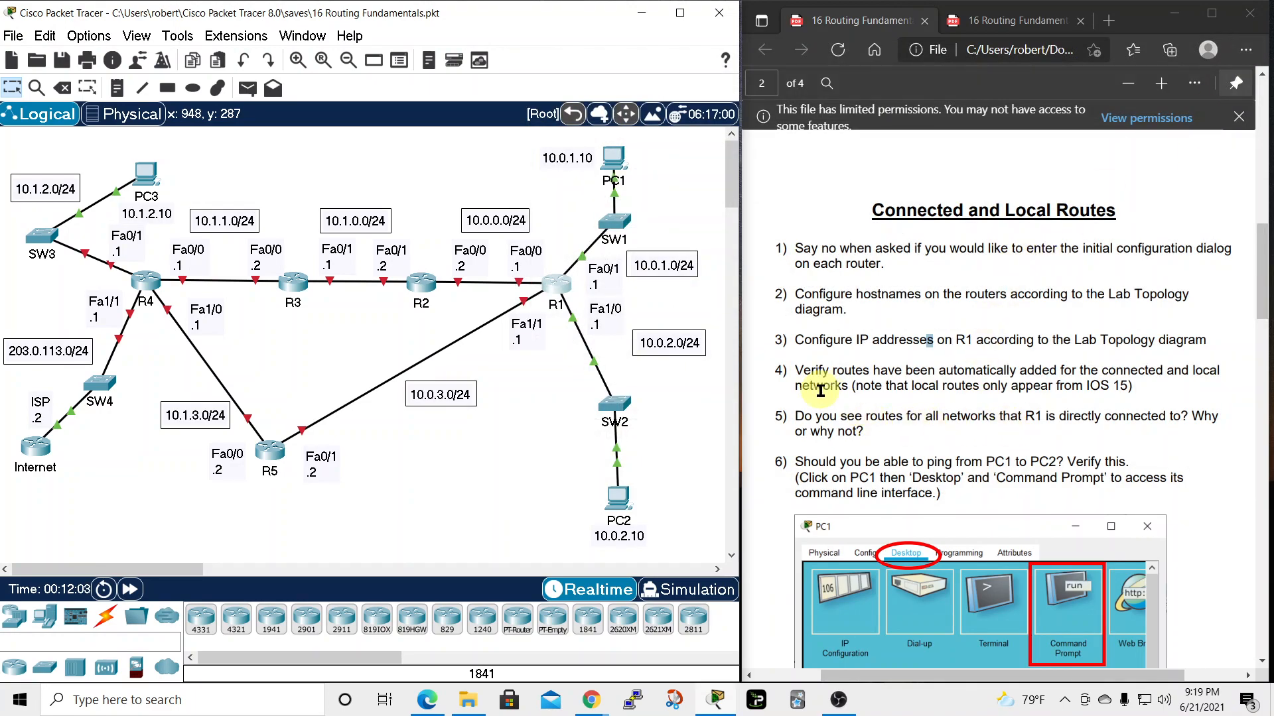
pyautogui.click(556, 292)
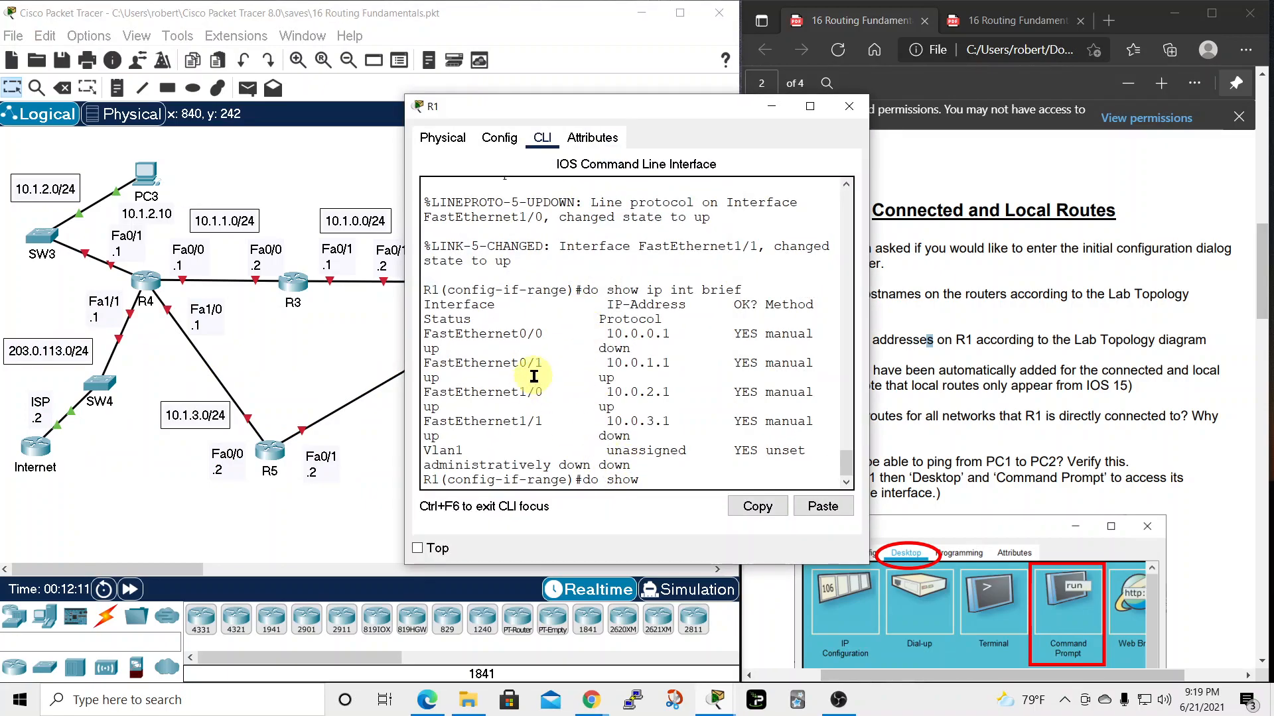
pyautogui.write('oute')
pyautogui.press('Return')
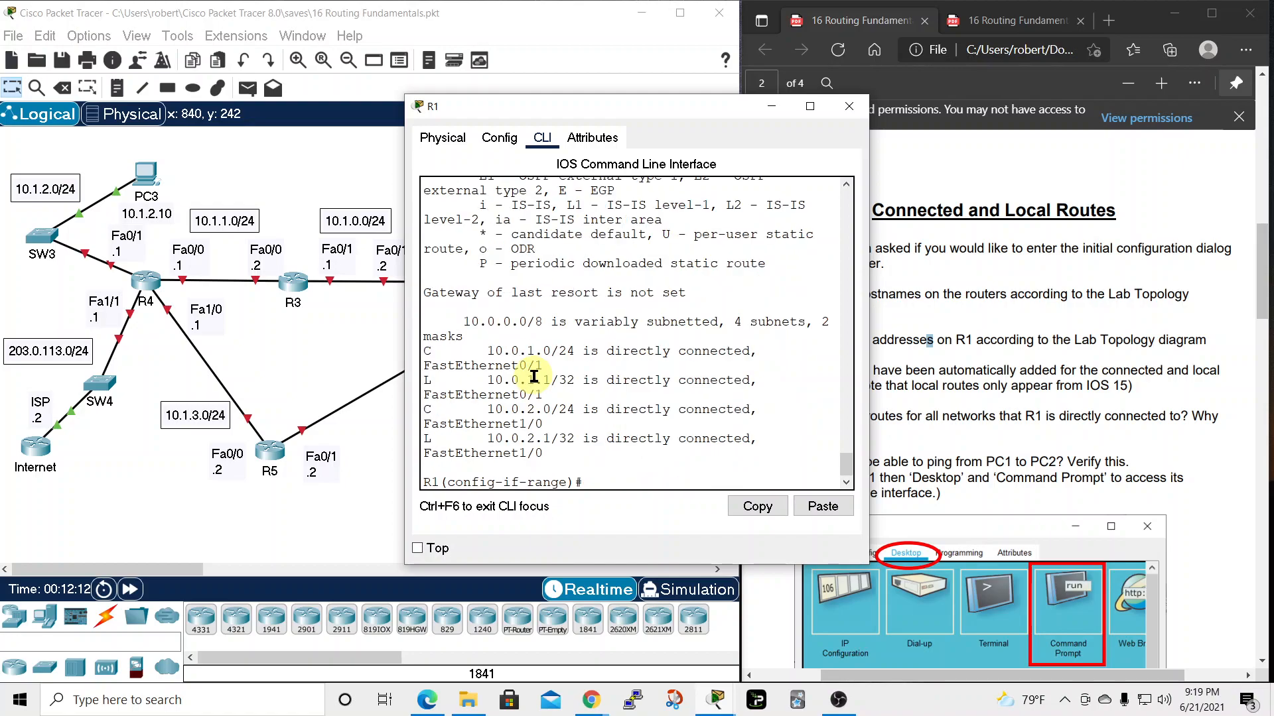
pyautogui.moveTo(868, 347); pyautogui.dragTo(1008, 362)
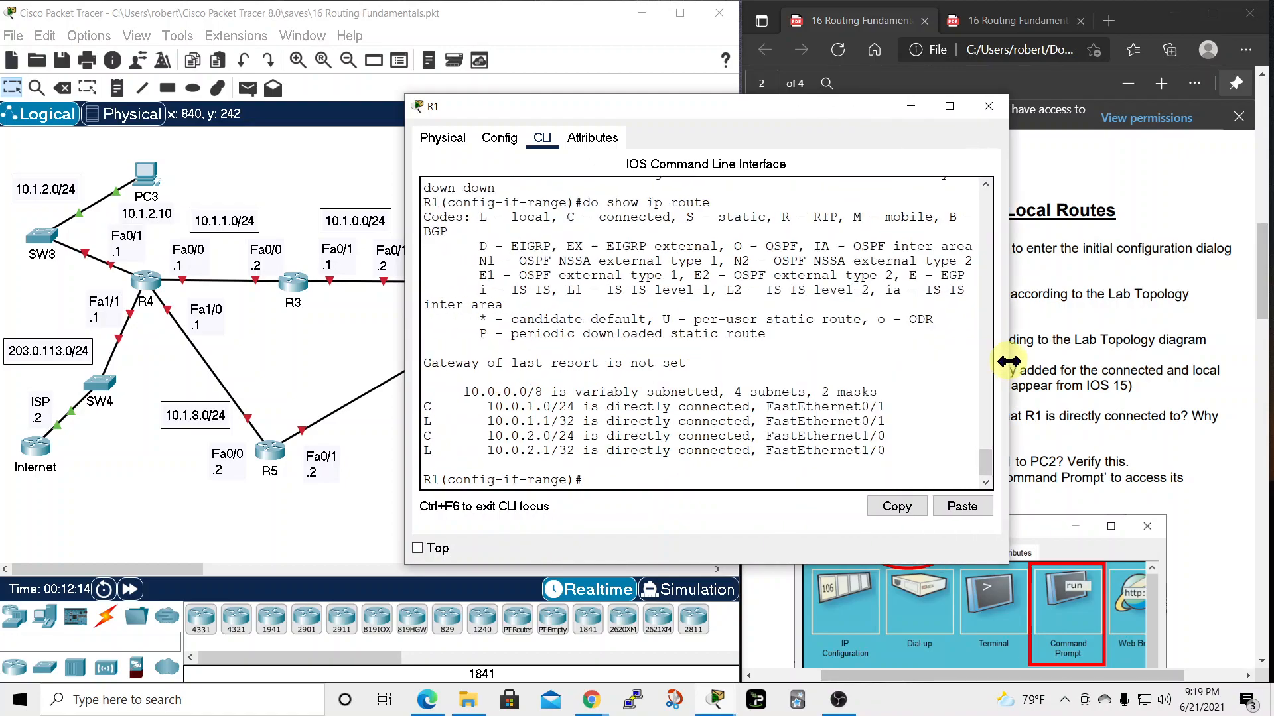
pyautogui.moveTo(849, 106); pyautogui.dragTo(1062, 23)
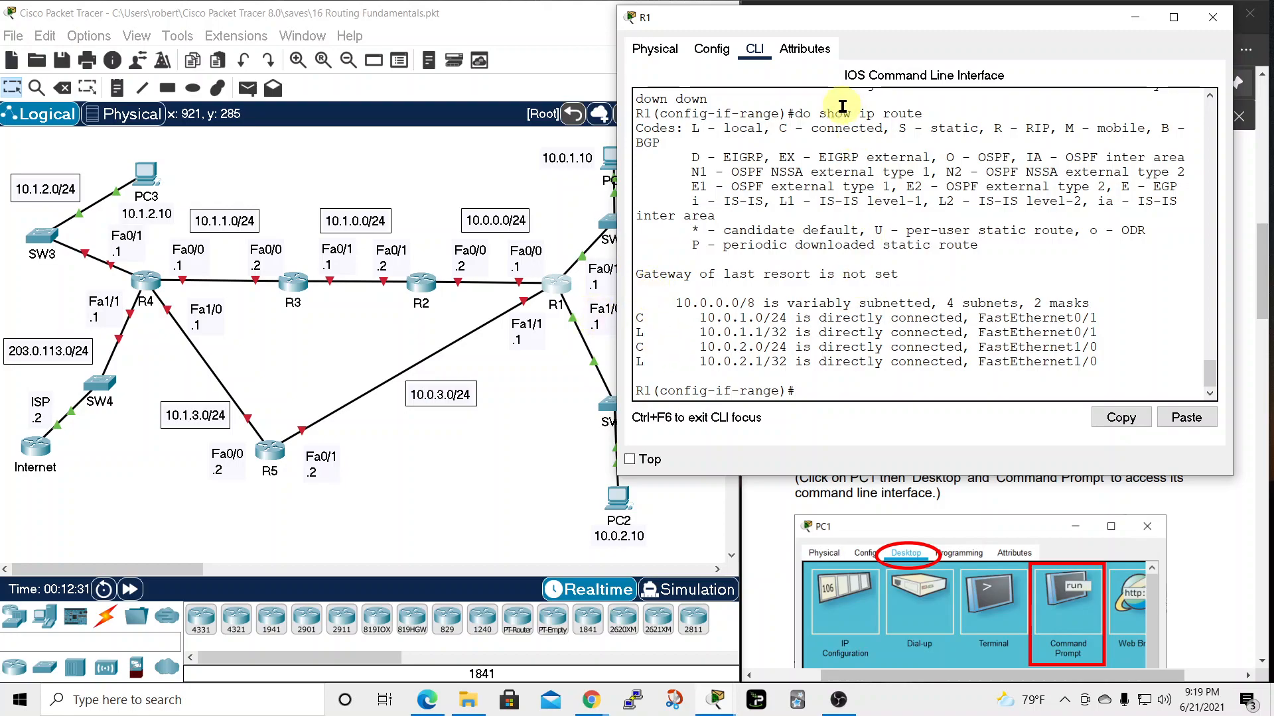
pyautogui.moveTo(854, 25); pyautogui.dragTo(934, 19)
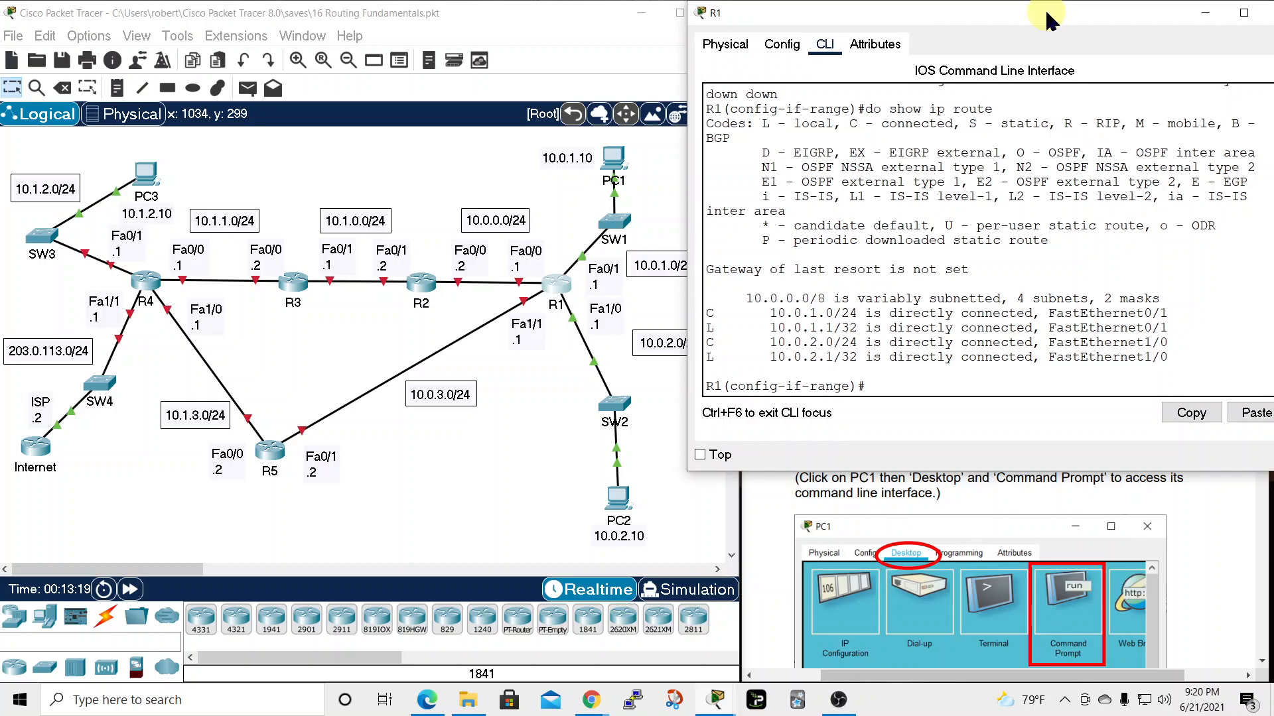
pyautogui.click(1211, 12)
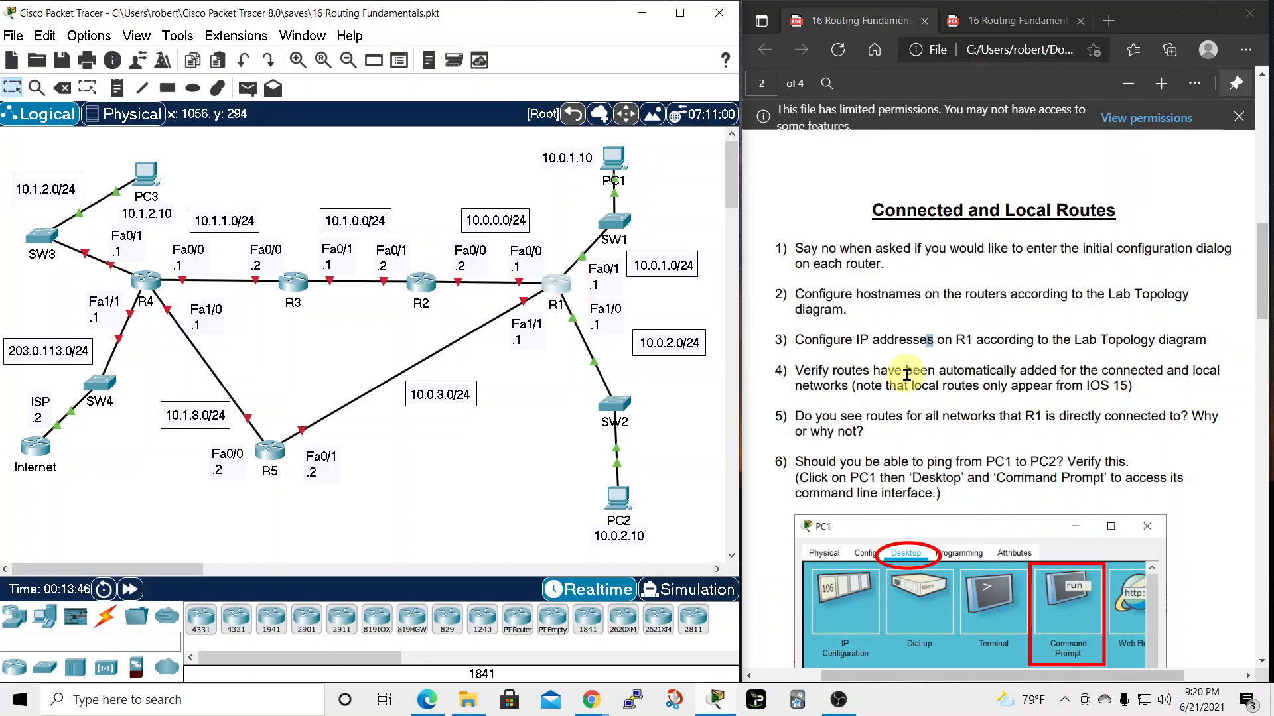
# Ping PC2 at 10.0.2.10 from PC1's Command Prompt, and close PC1 when the ping finishes
pyautogui.scroll(-1, 933, 428)
pyautogui.scroll(-2, 933, 428)
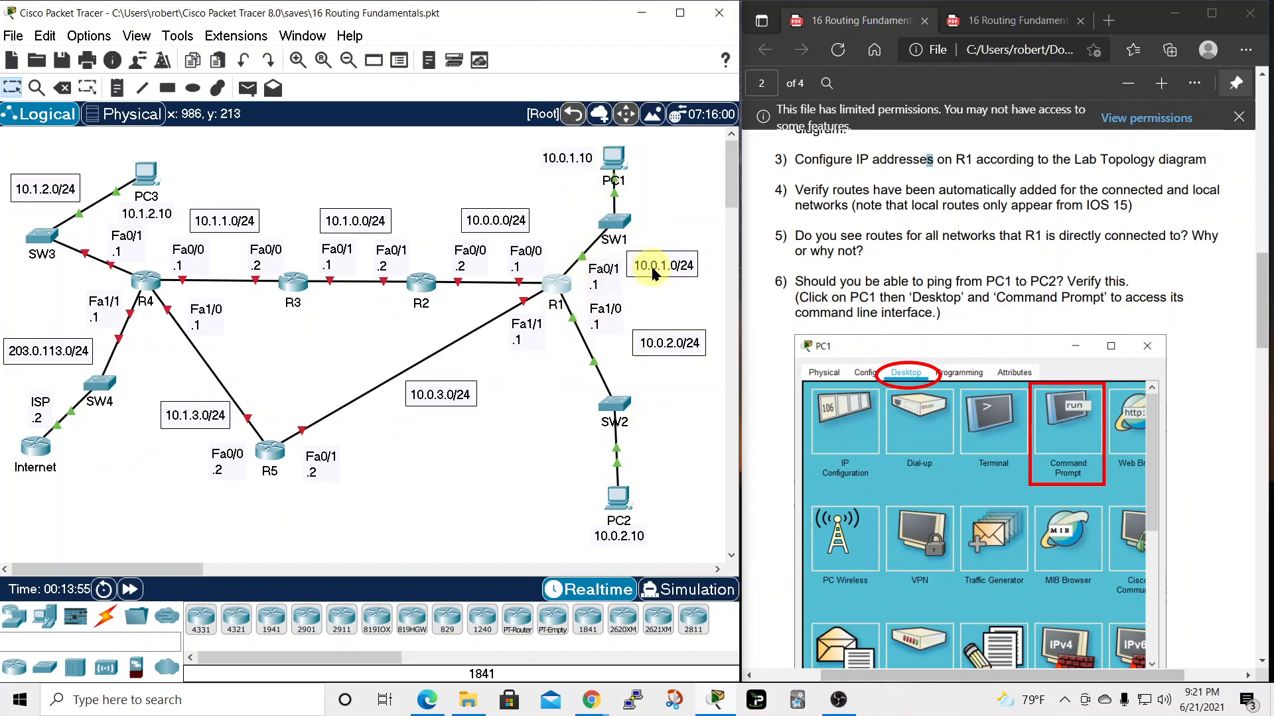
pyautogui.click(615, 164)
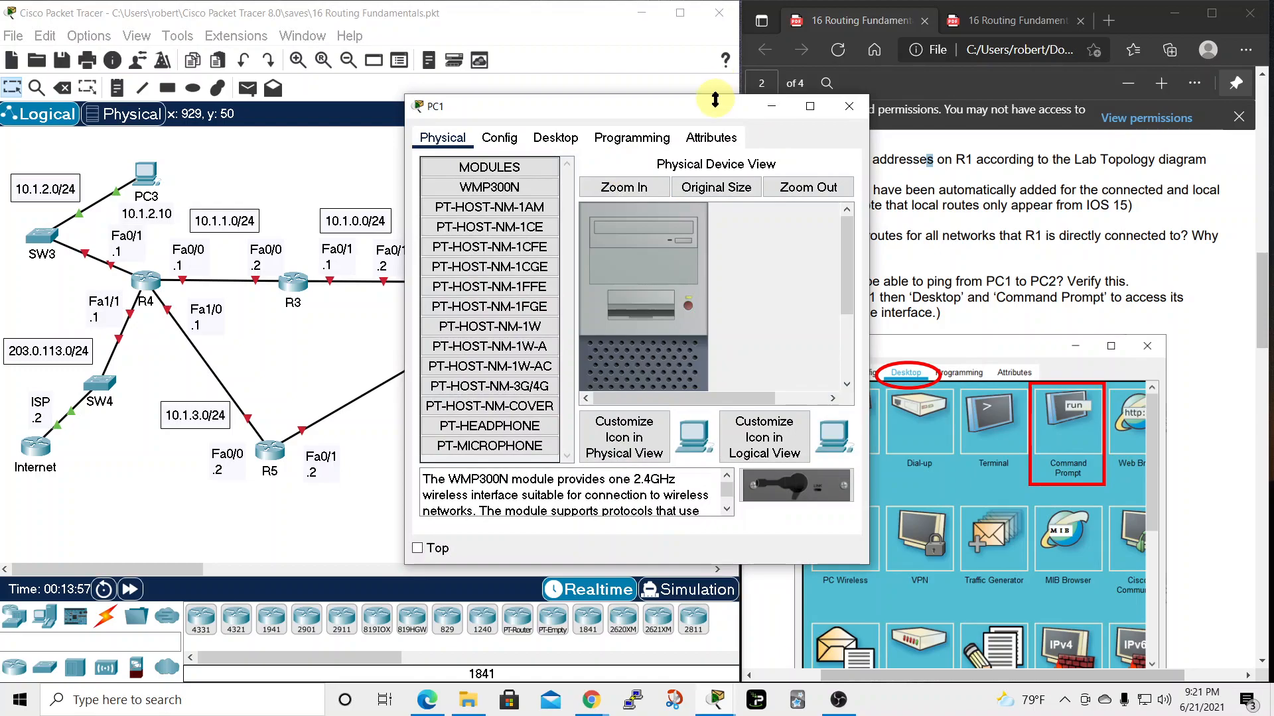
pyautogui.moveTo(721, 117); pyautogui.dragTo(1018, 42)
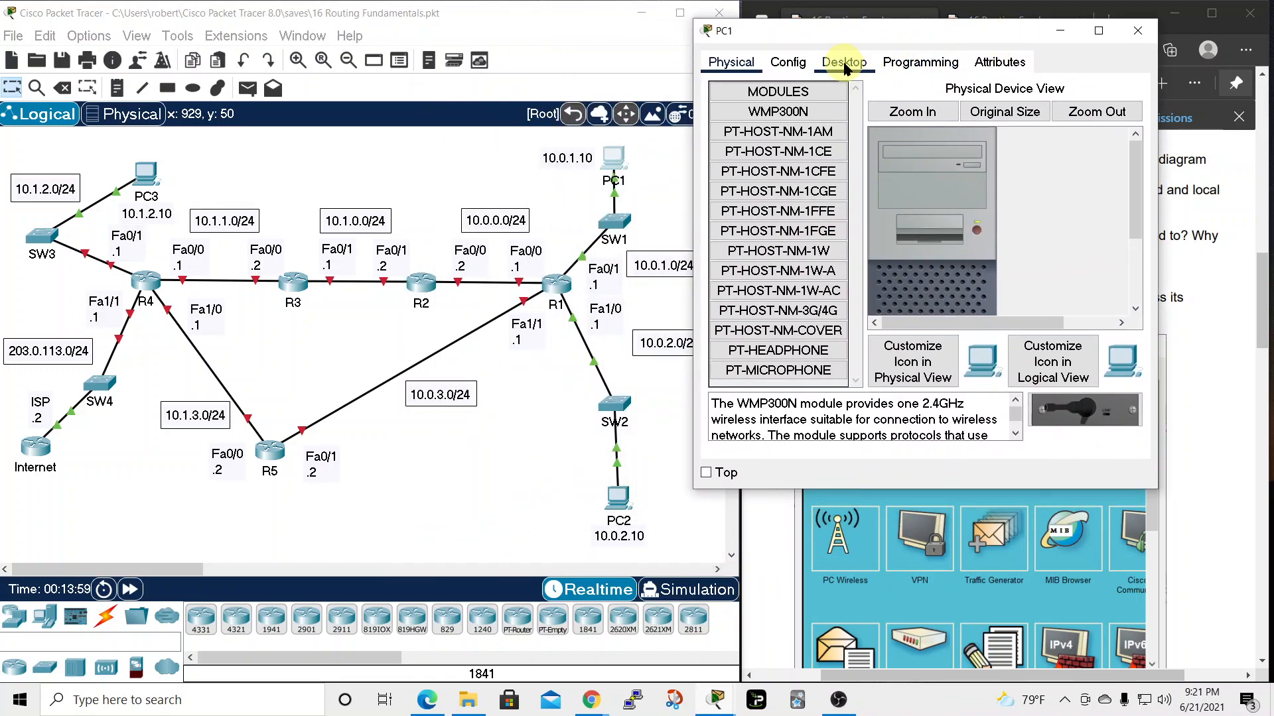
pyautogui.click(841, 61)
pyautogui.click(999, 120)
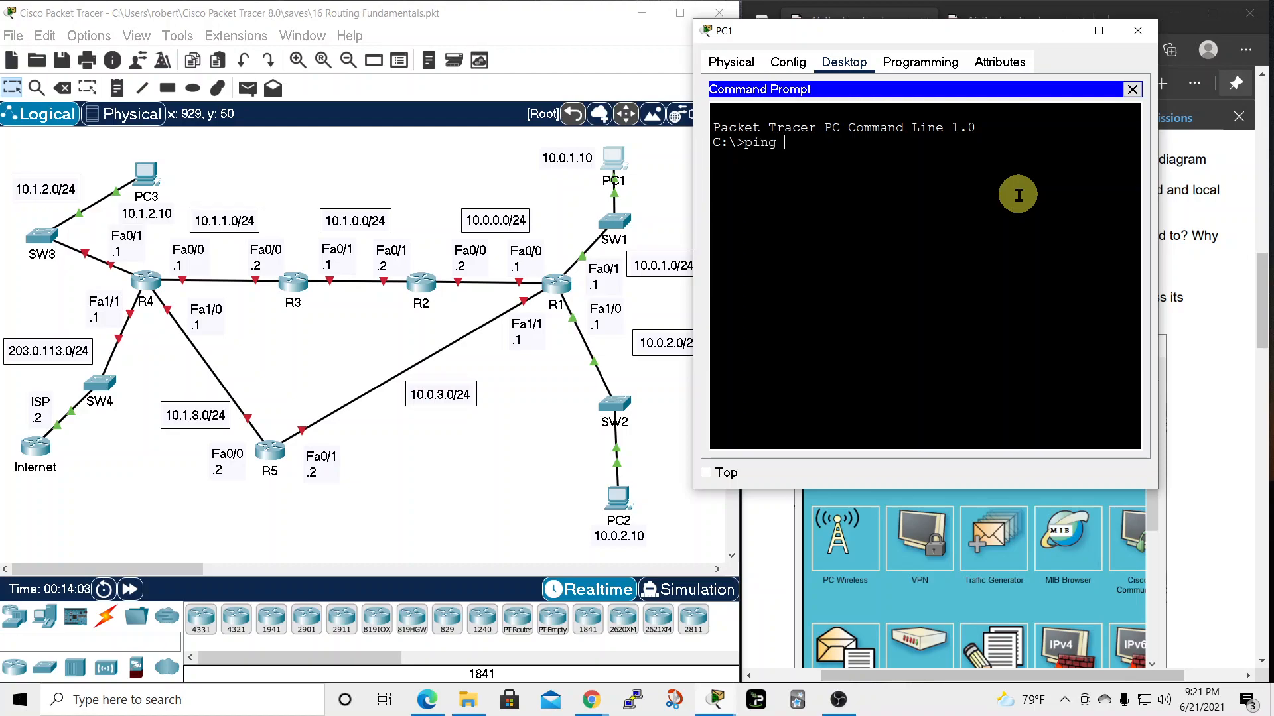
pyautogui.write('ping 10.0.2.10')
pyautogui.press('Return')
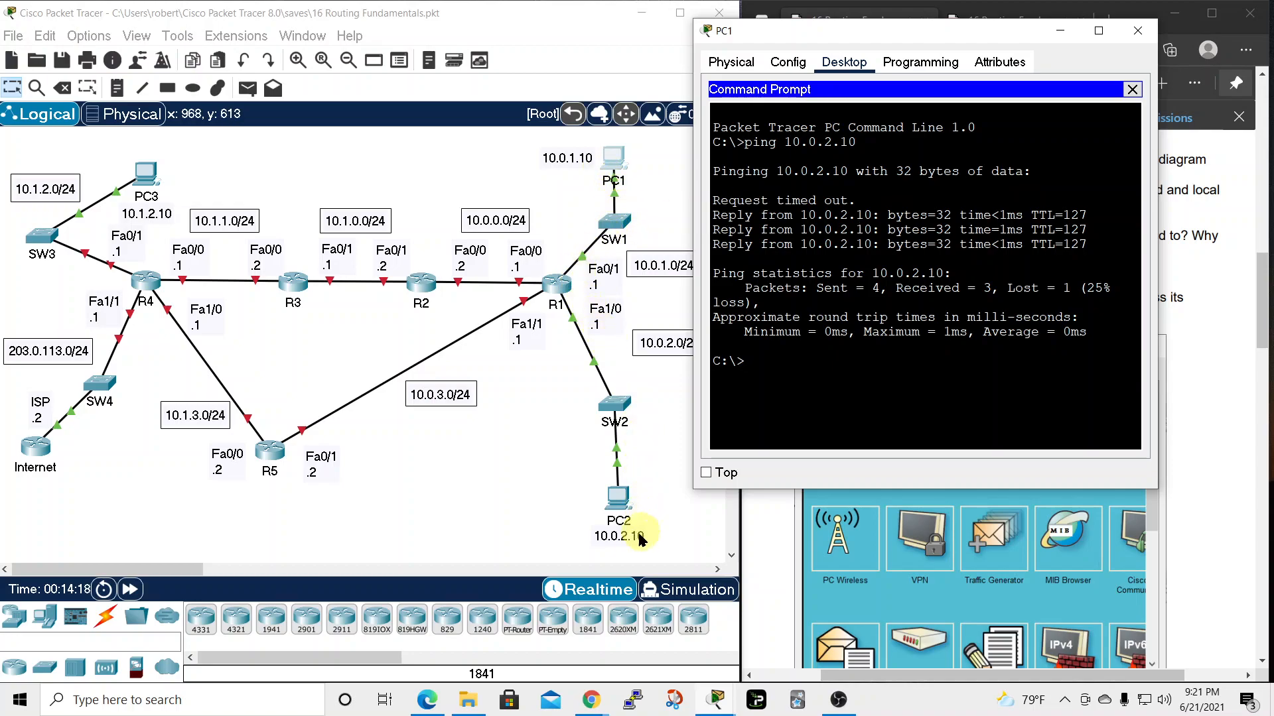
pyautogui.click(1138, 31)
# Trace the path from PC1 to PC2 with tracert 10.0.2.10, and close PC1 when the trace finishes
pyautogui.scroll(-10, 1088, 319)
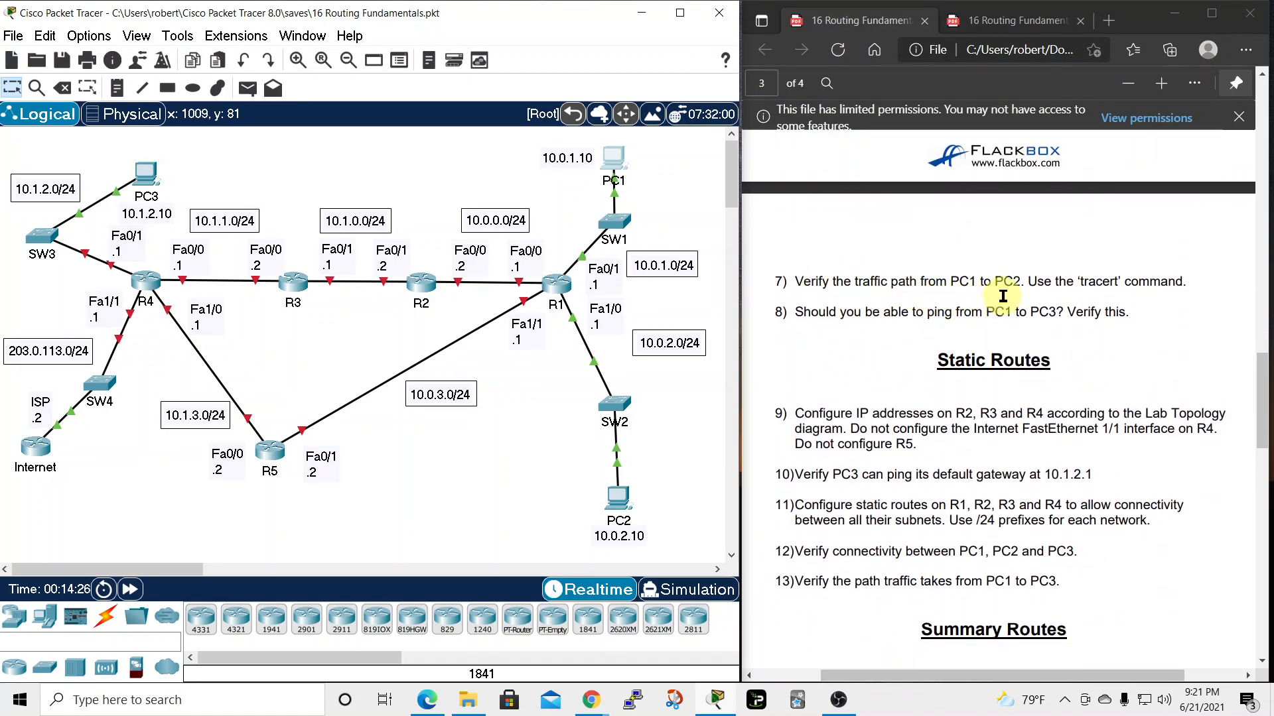
pyautogui.click(610, 164)
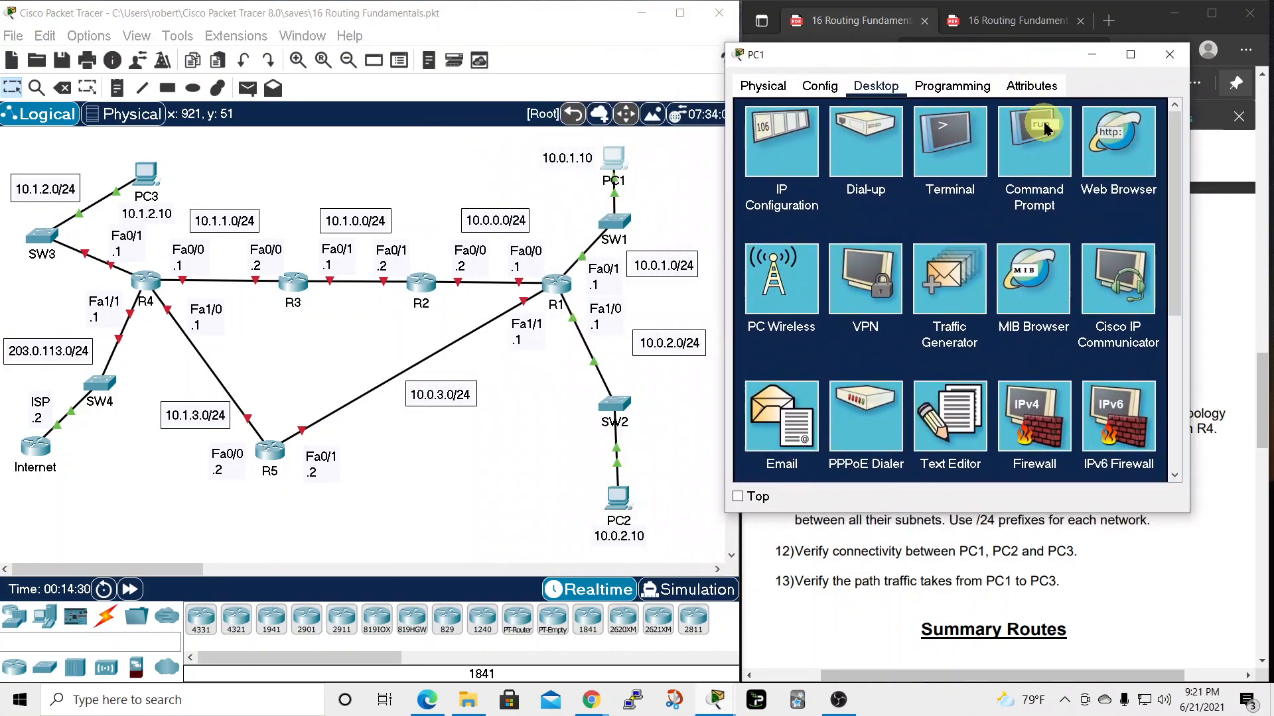
pyautogui.click(1043, 127)
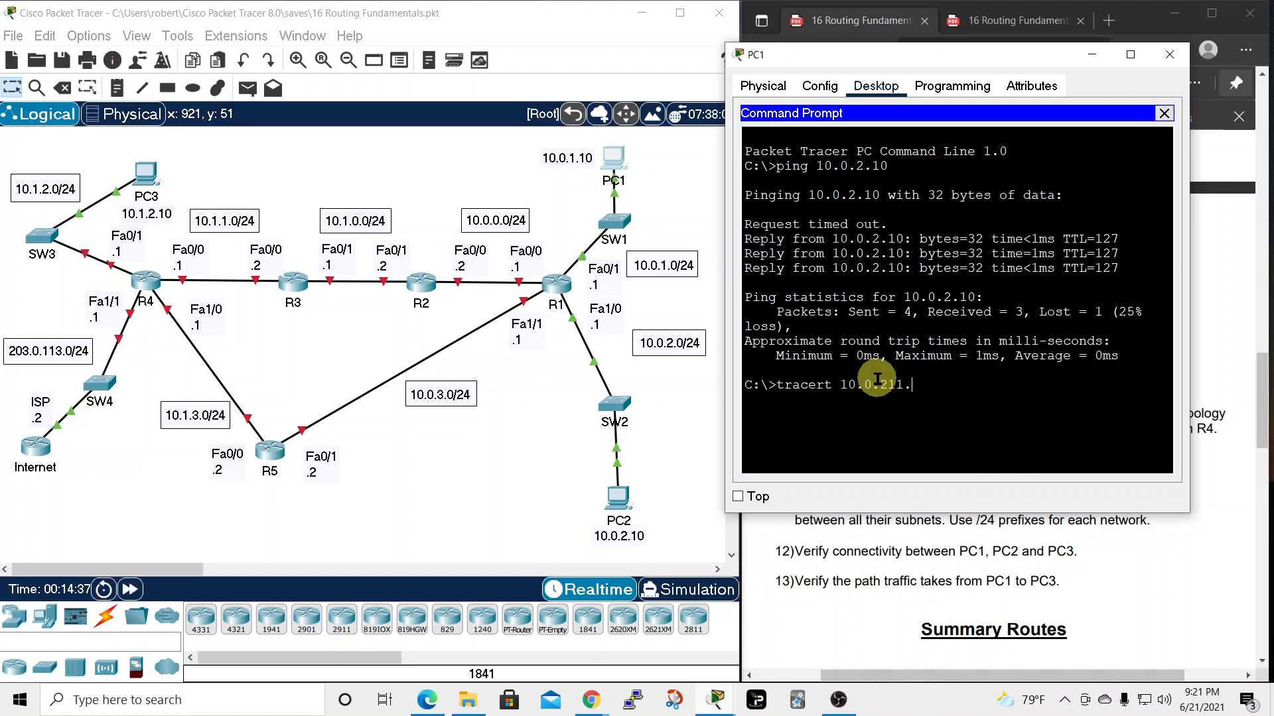
pyautogui.press('BackSpace')
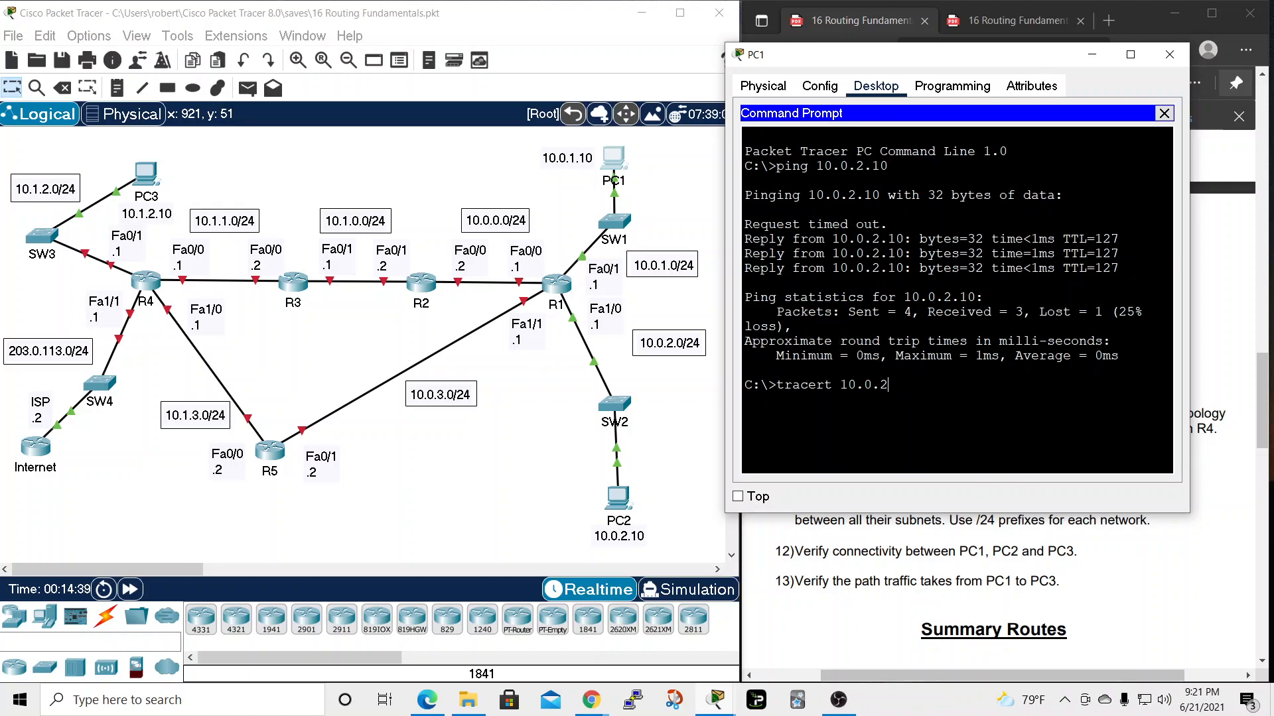
pyautogui.press('Return')
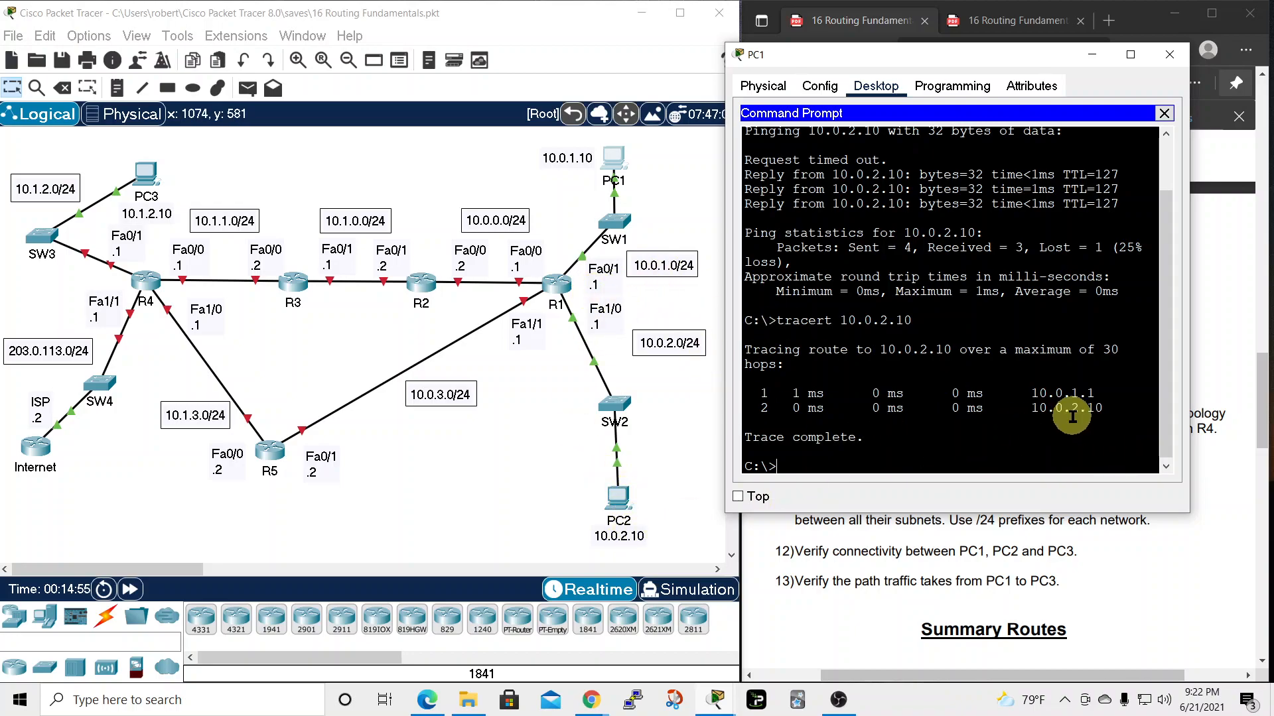
pyautogui.click(1168, 54)
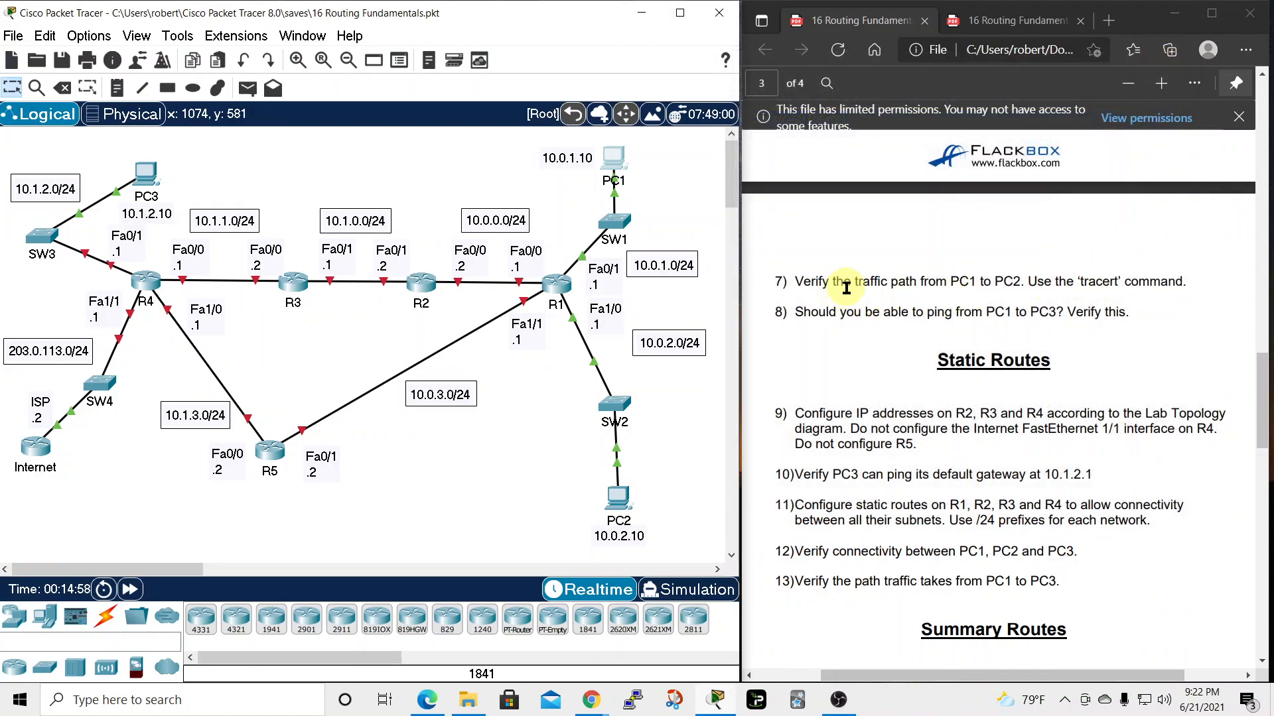
# Review the Static Routes tasks in the lab document and enter global configuration mode on R2
pyautogui.scroll(-3, 827, 335)
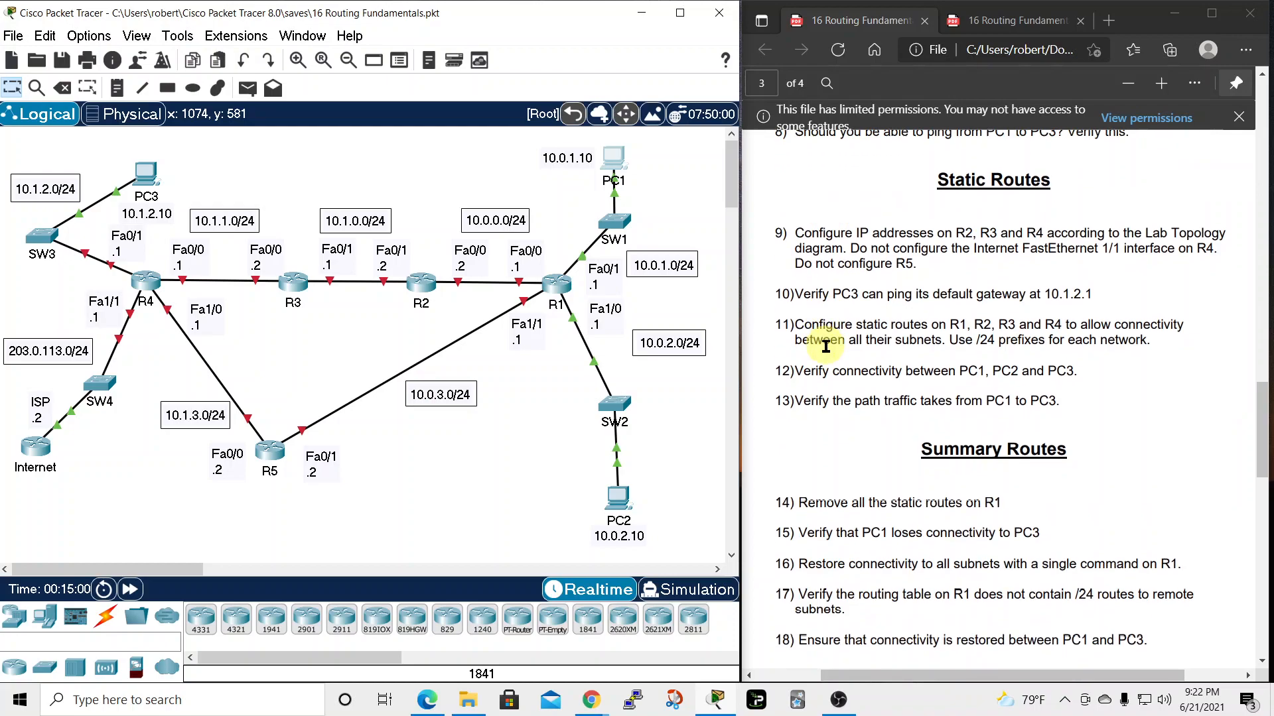
pyautogui.scroll(2, 826, 346)
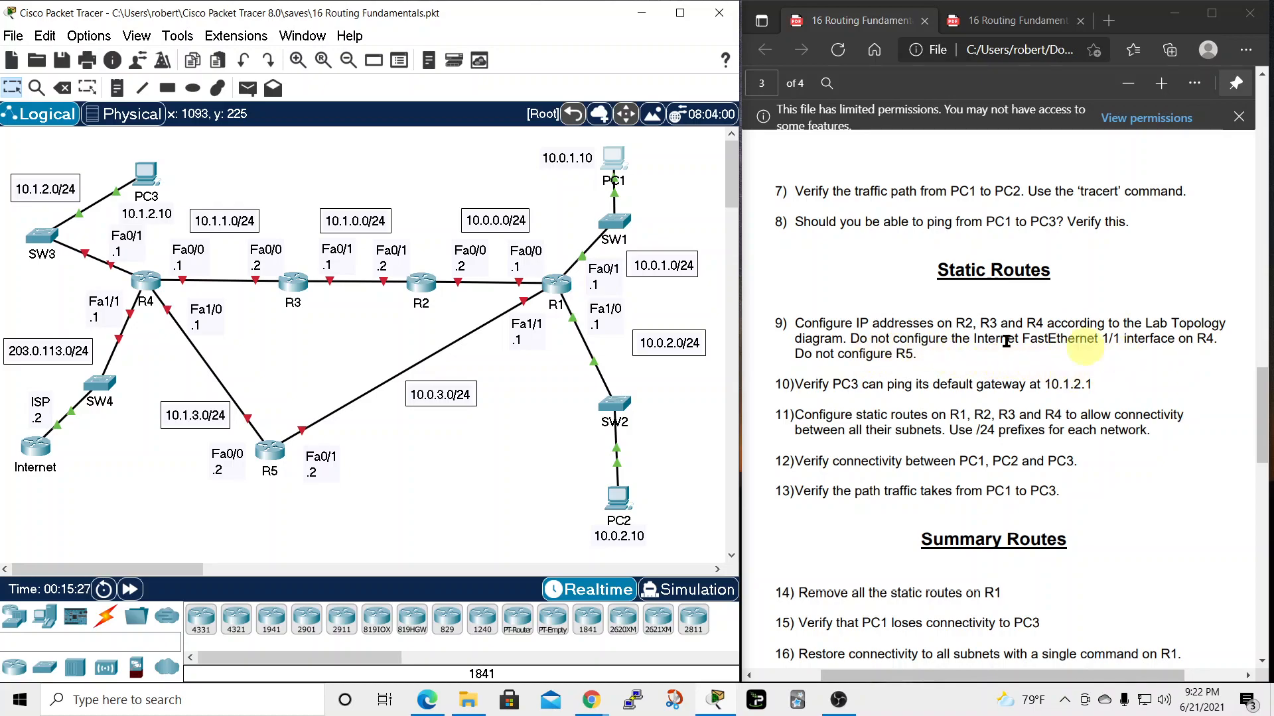
pyautogui.click(423, 283)
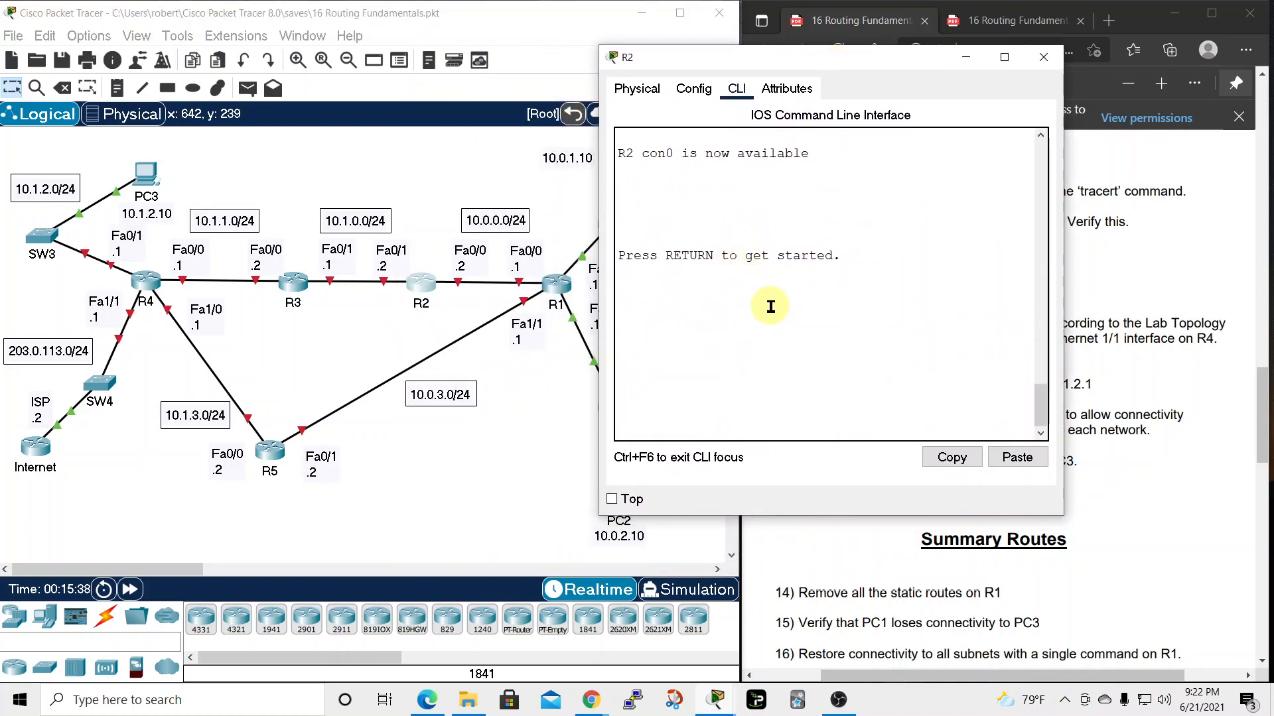
pyautogui.press('Return')
pyautogui.write('en')
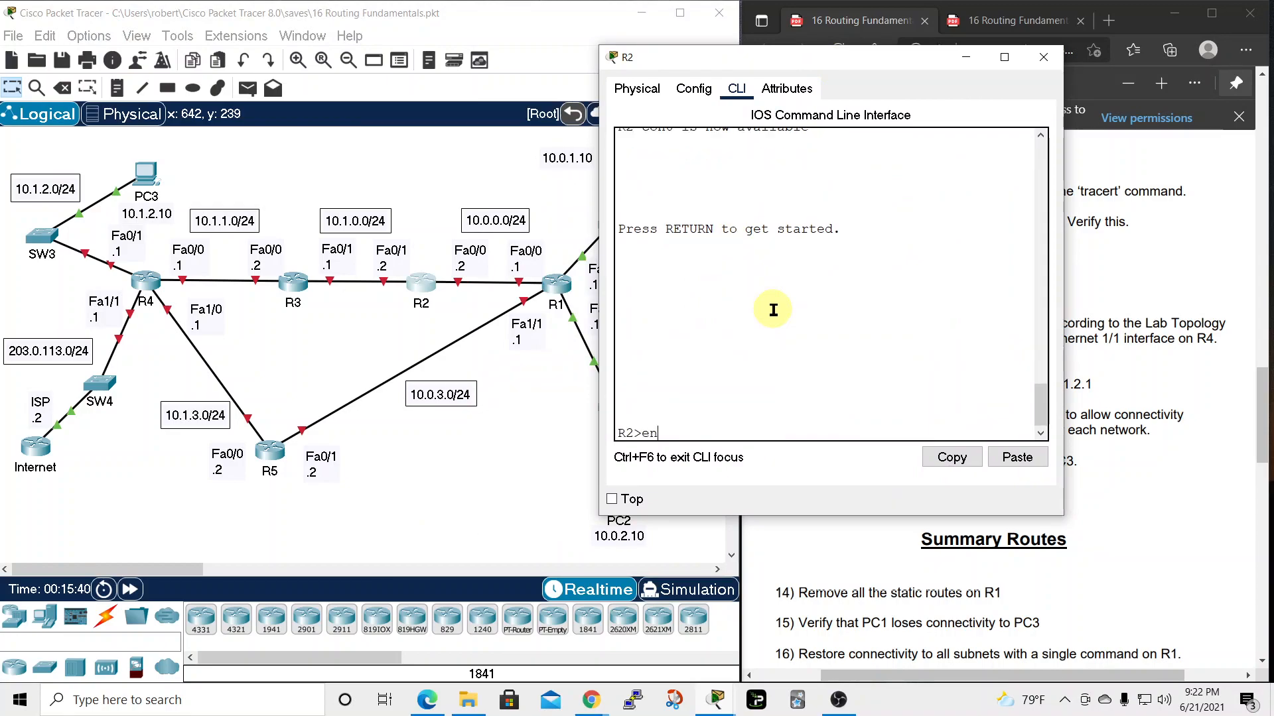
pyautogui.press('Return')
pyautogui.write('conf t')
pyautogui.press('Return')
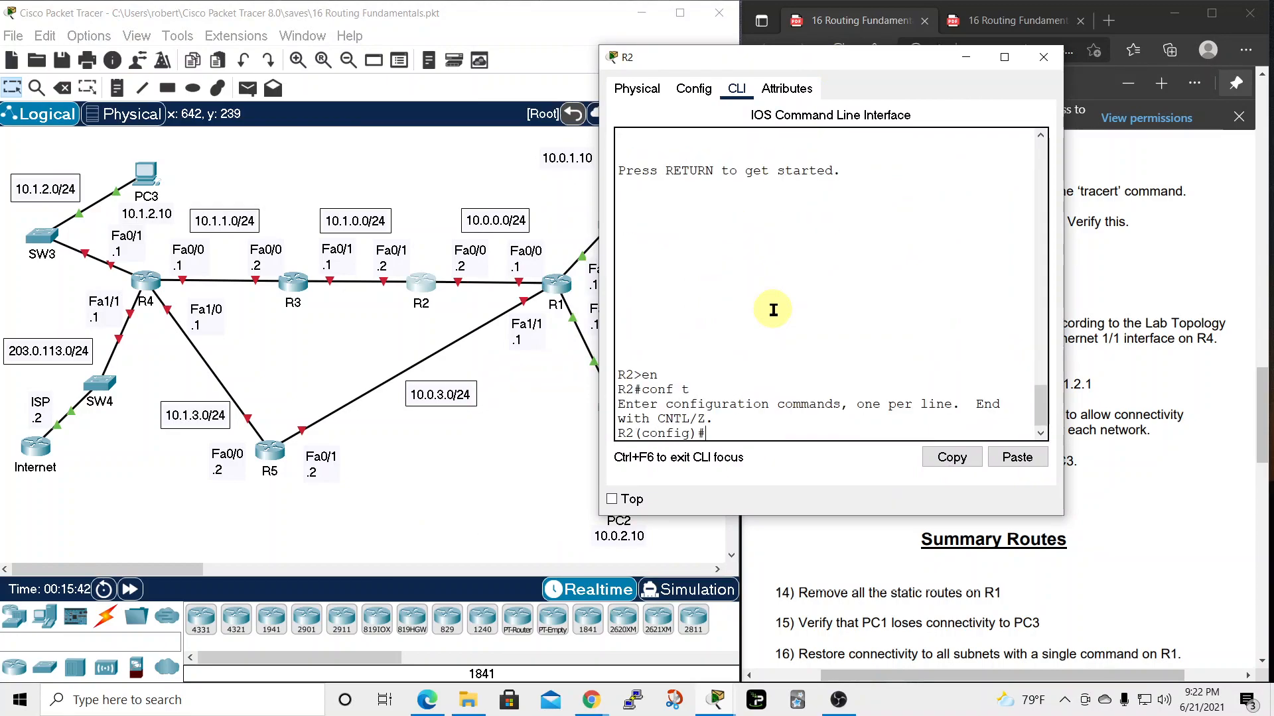
# Assign 10.0.0.2 with mask 255.255.255.0 to R2's FastEthernet 0/0 and return to global configuration mode
pyautogui.write('int')
pyautogui.press('Tab')
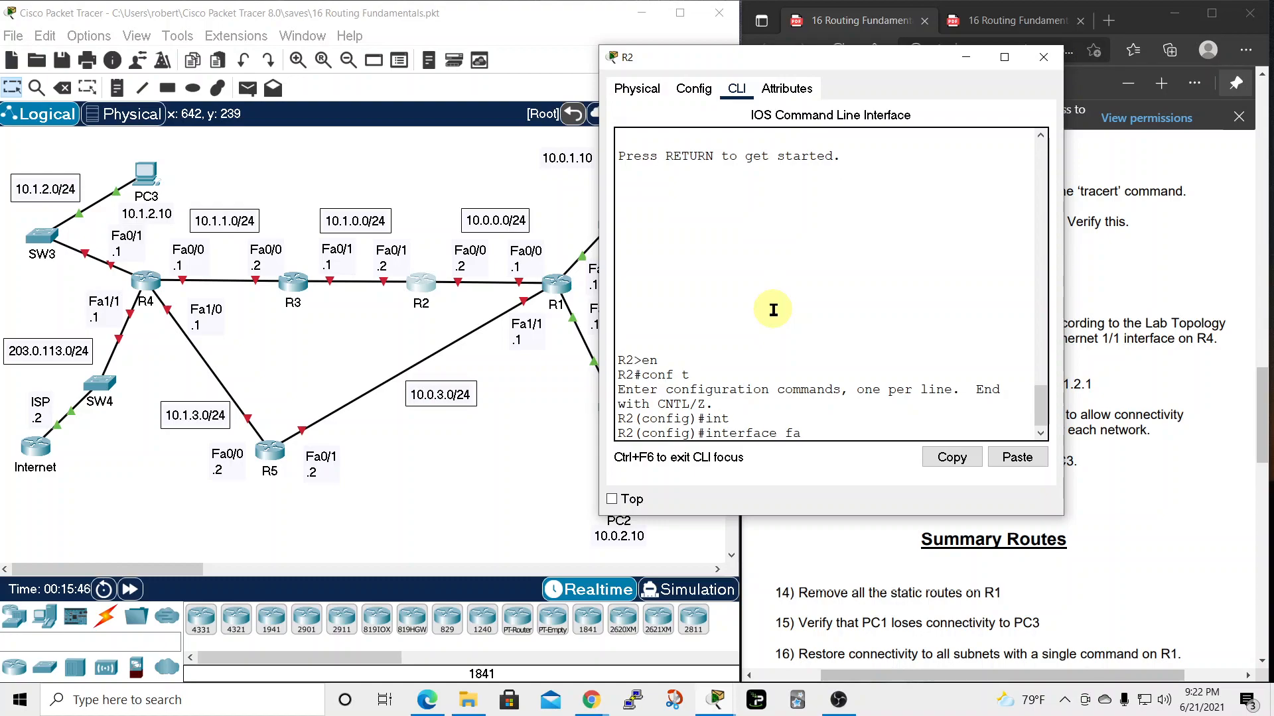
pyautogui.write('fa')
pyautogui.press('Tab')
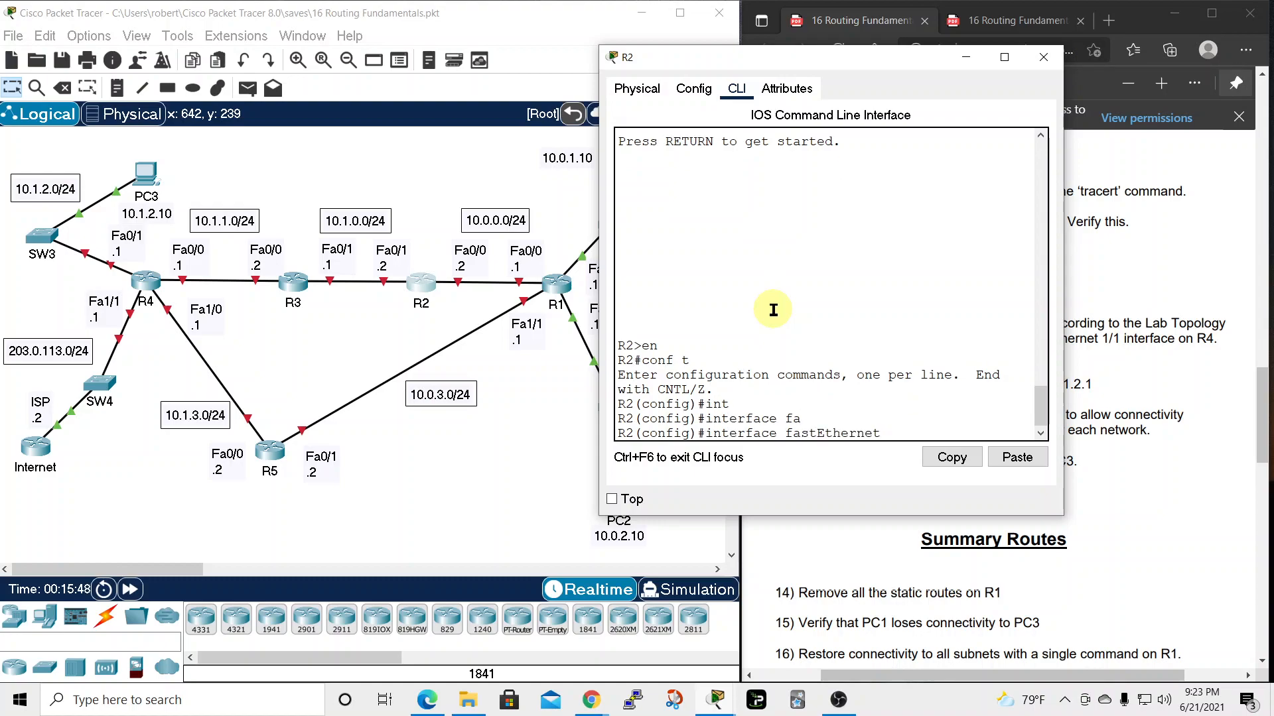
pyautogui.write('0/0')
pyautogui.press('Return')
pyautogui.write('ip address 10.0.0.2 255.255.255.0')
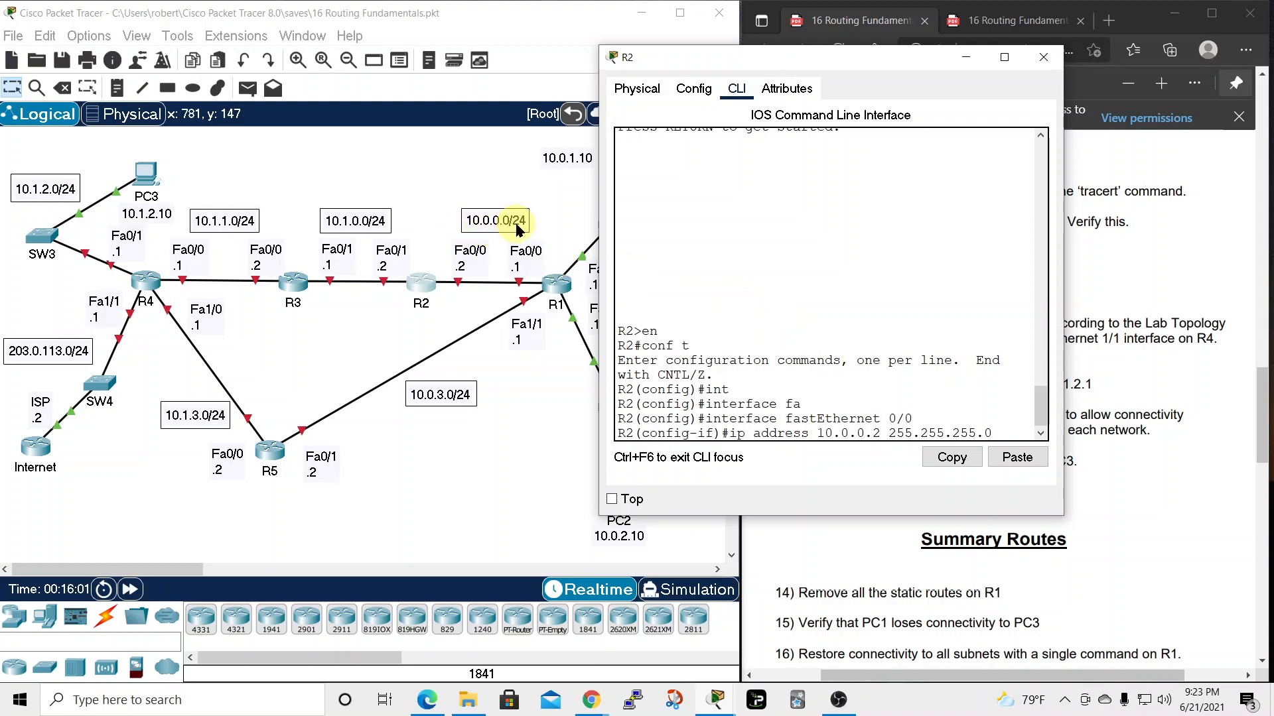
pyautogui.press('Return')
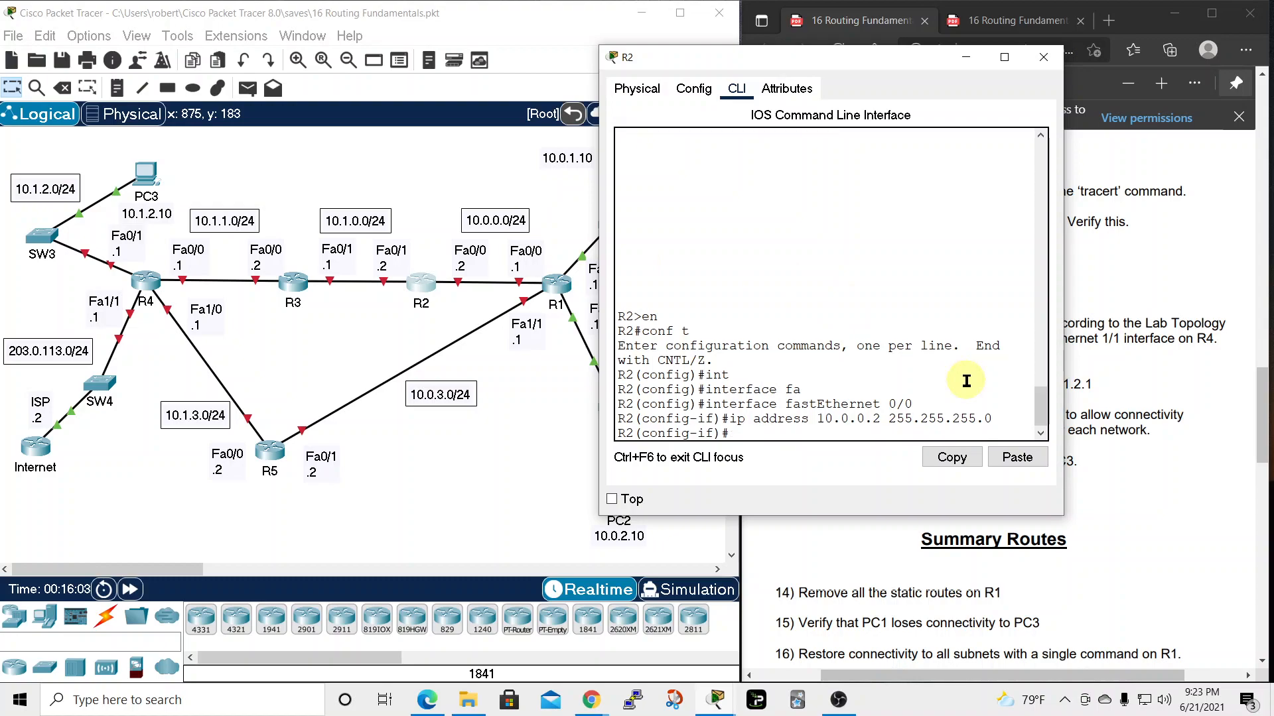
pyautogui.write('exit')
pyautogui.press('Return')
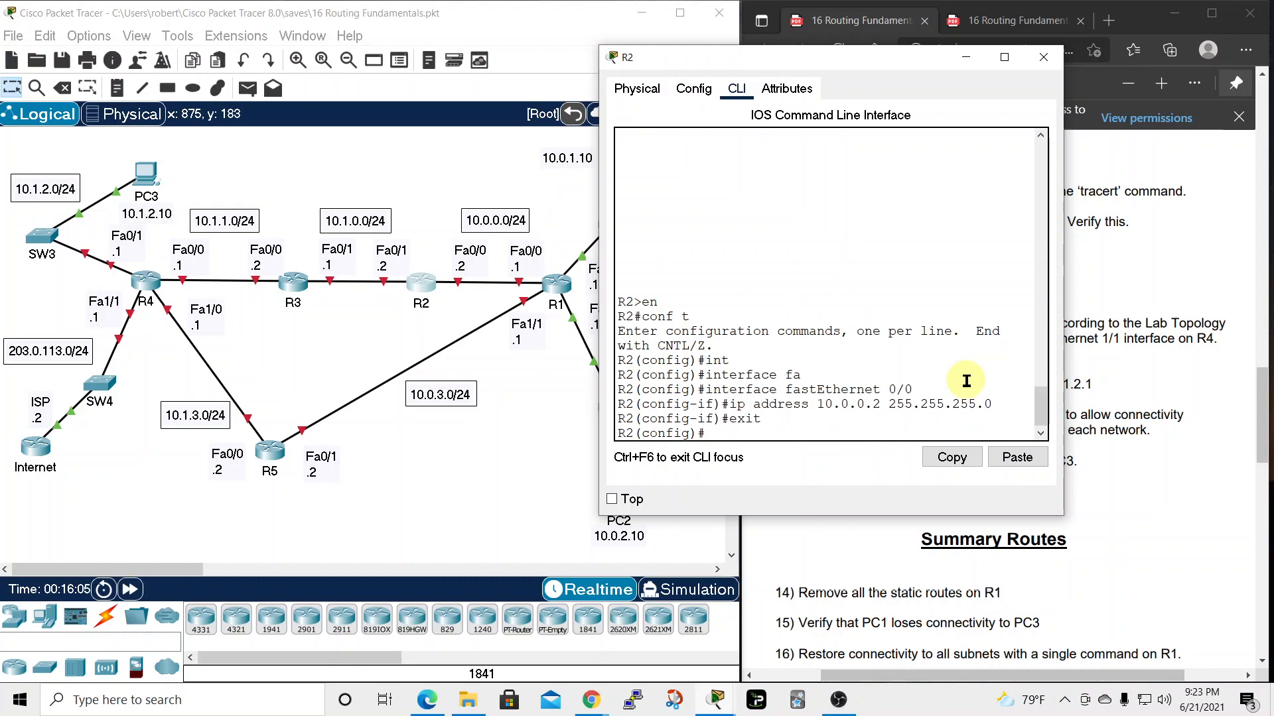
# Assign 10.1.0.2 with mask 255.255.255.0 to R2's FastEthernet 0/1
pyautogui.write('int')
pyautogui.press('Tab')
pyautogui.write('fa')
pyautogui.press('Tab')
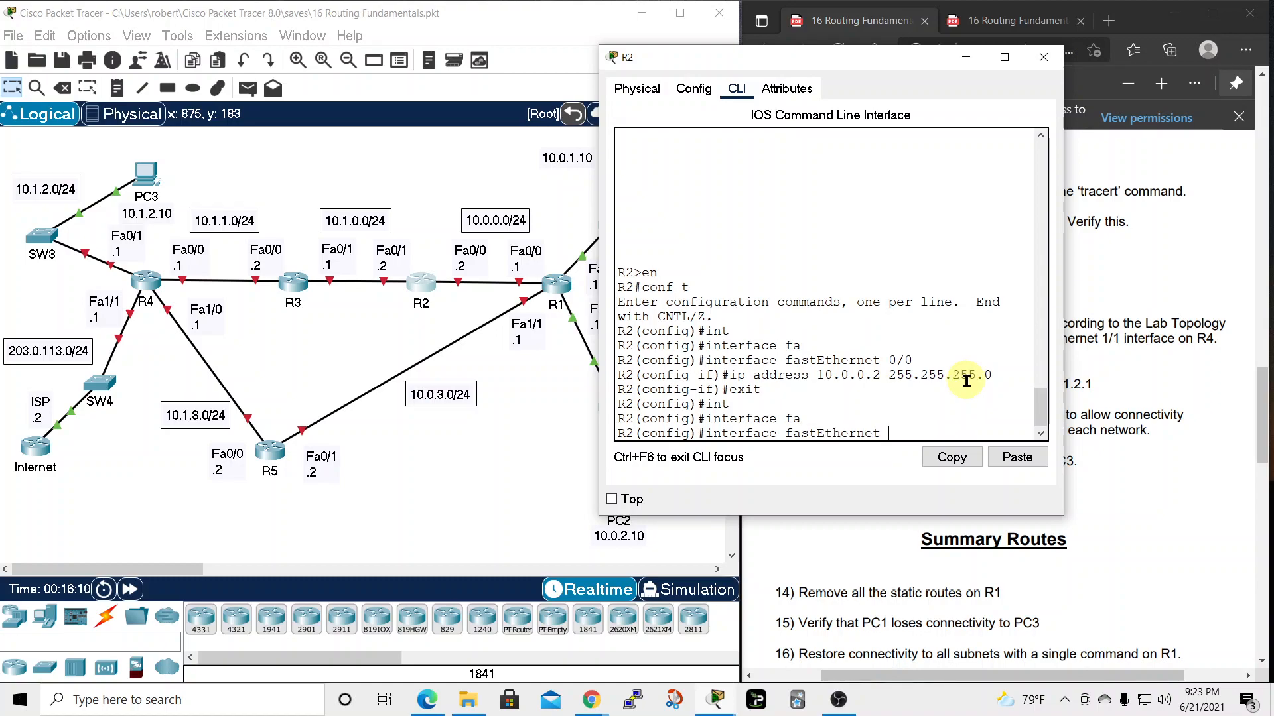
pyautogui.write('0/1')
pyautogui.press('Return')
pyautogui.write('ip address')
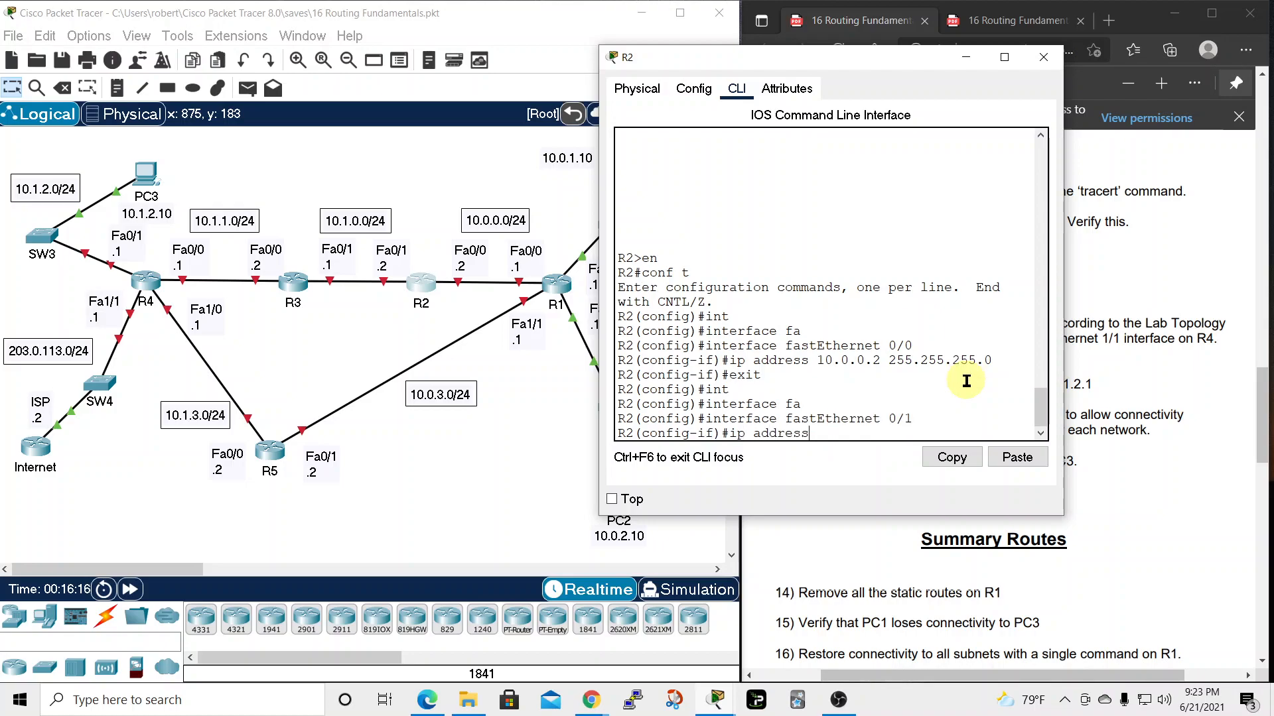
pyautogui.write(' 10.1.0.2 255.255.255.0')
pyautogui.press('Return')
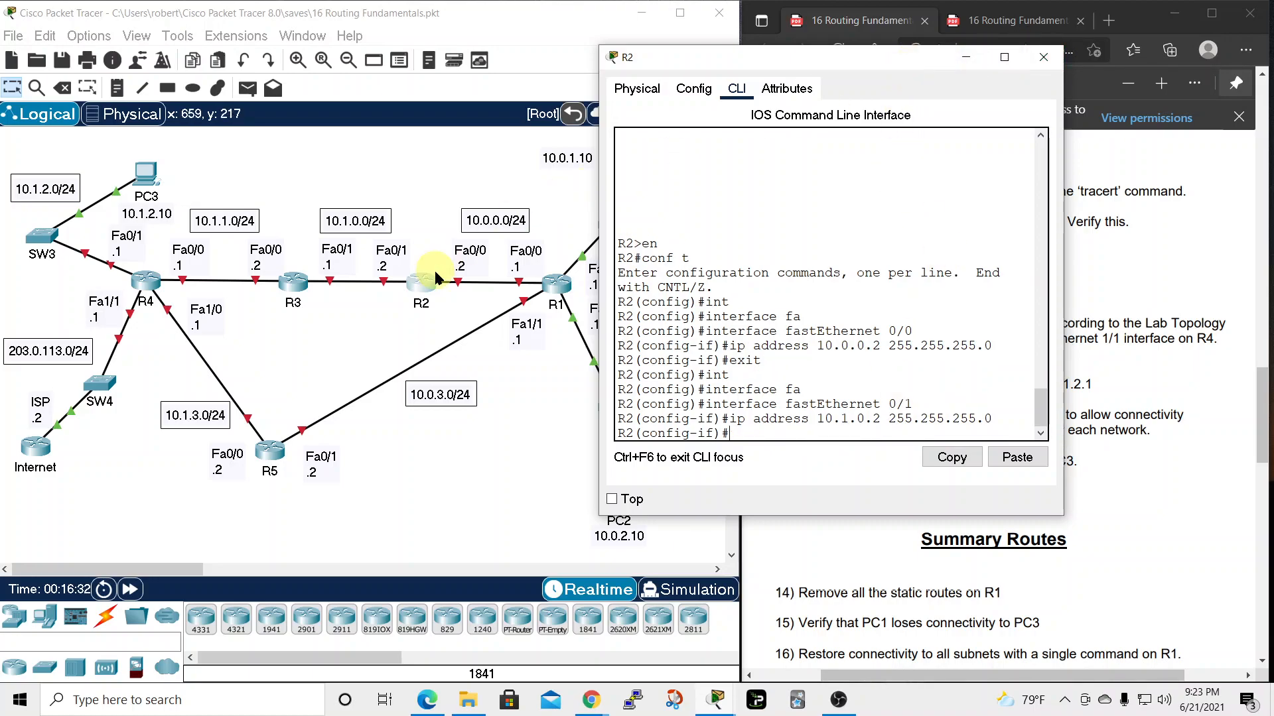
# Open R3's command line and enter global configuration mode
pyautogui.click(296, 276)
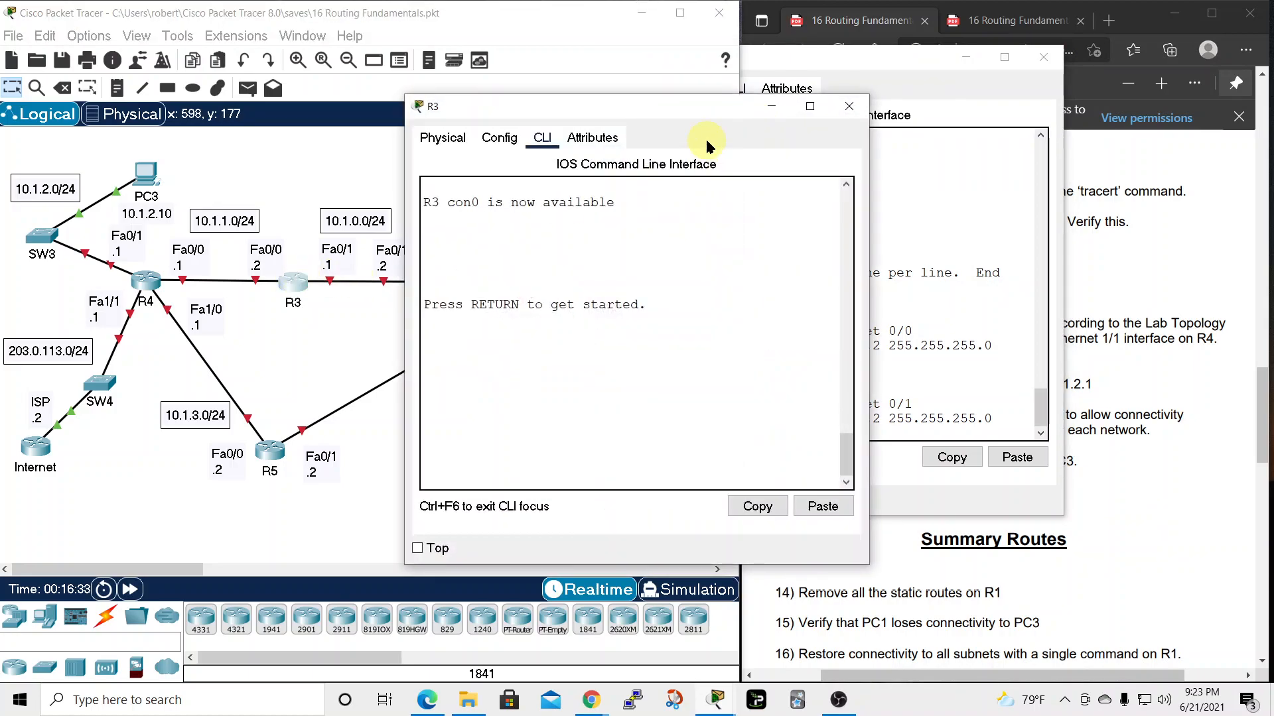
pyautogui.moveTo(706, 109); pyautogui.dragTo(885, 33)
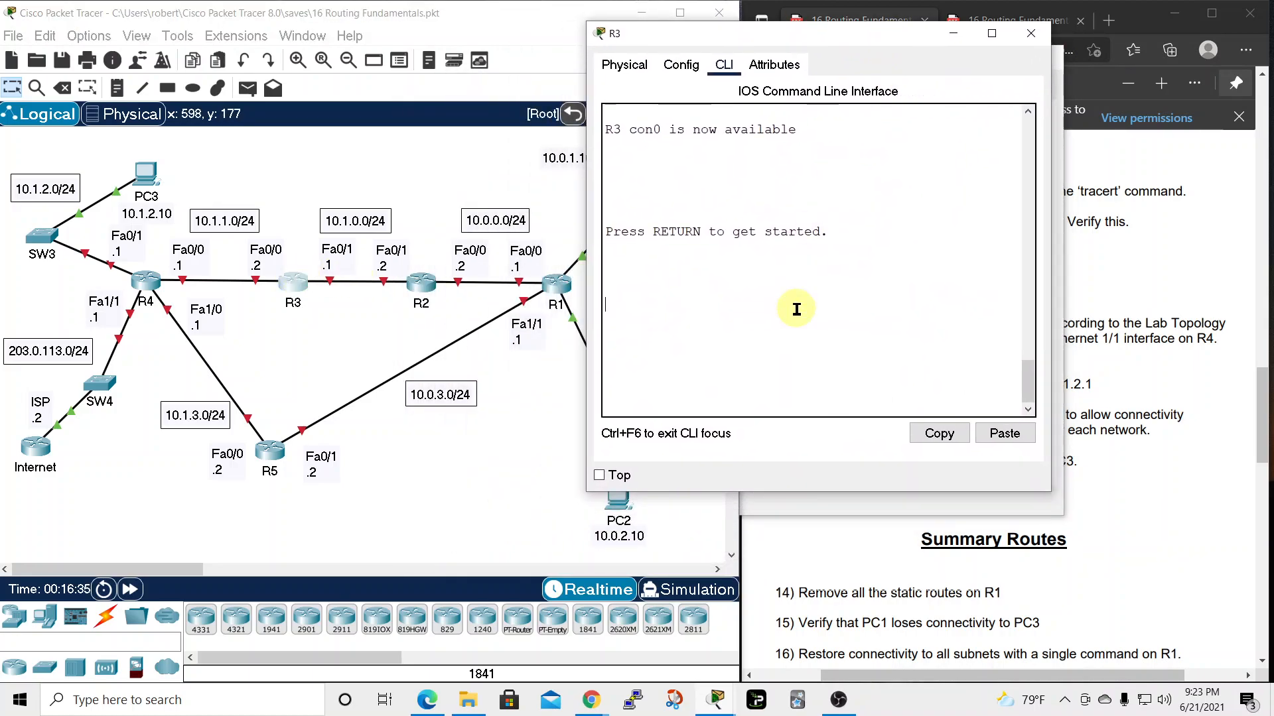
pyautogui.press('Return')
pyautogui.write('en')
pyautogui.press('Return')
pyautogui.write('co')
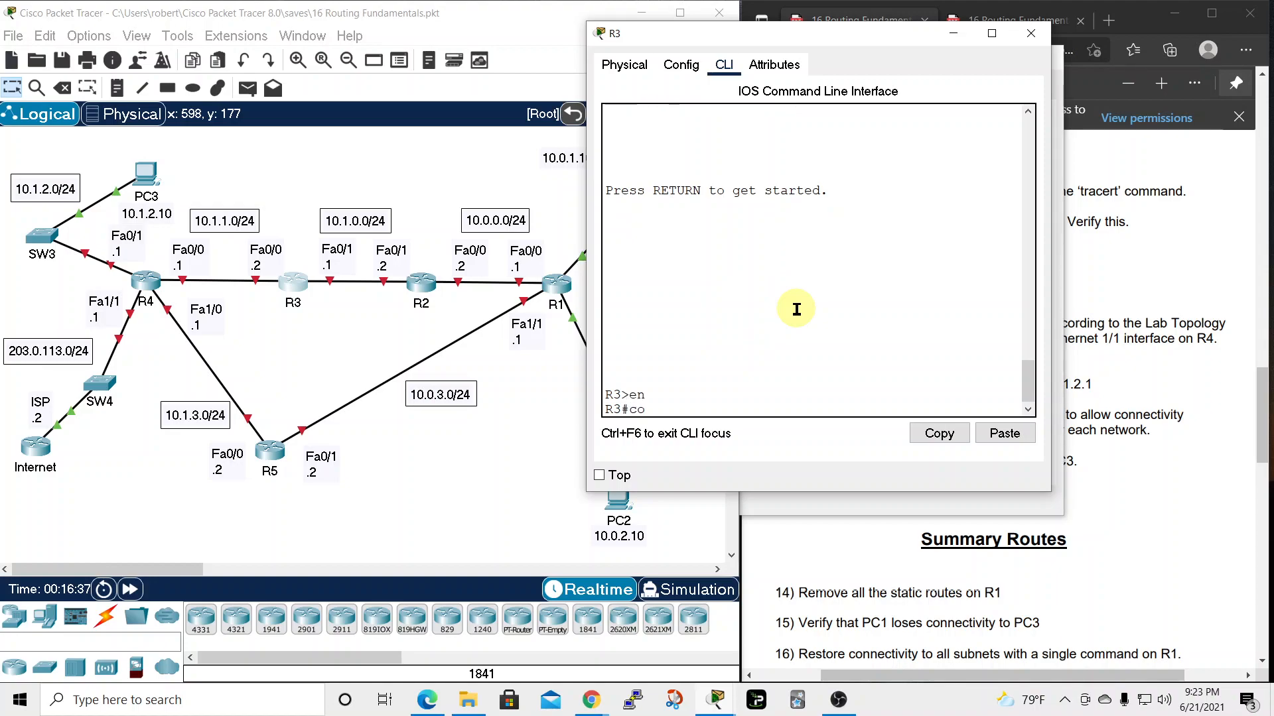
pyautogui.write('nf t')
pyautogui.press('Return')
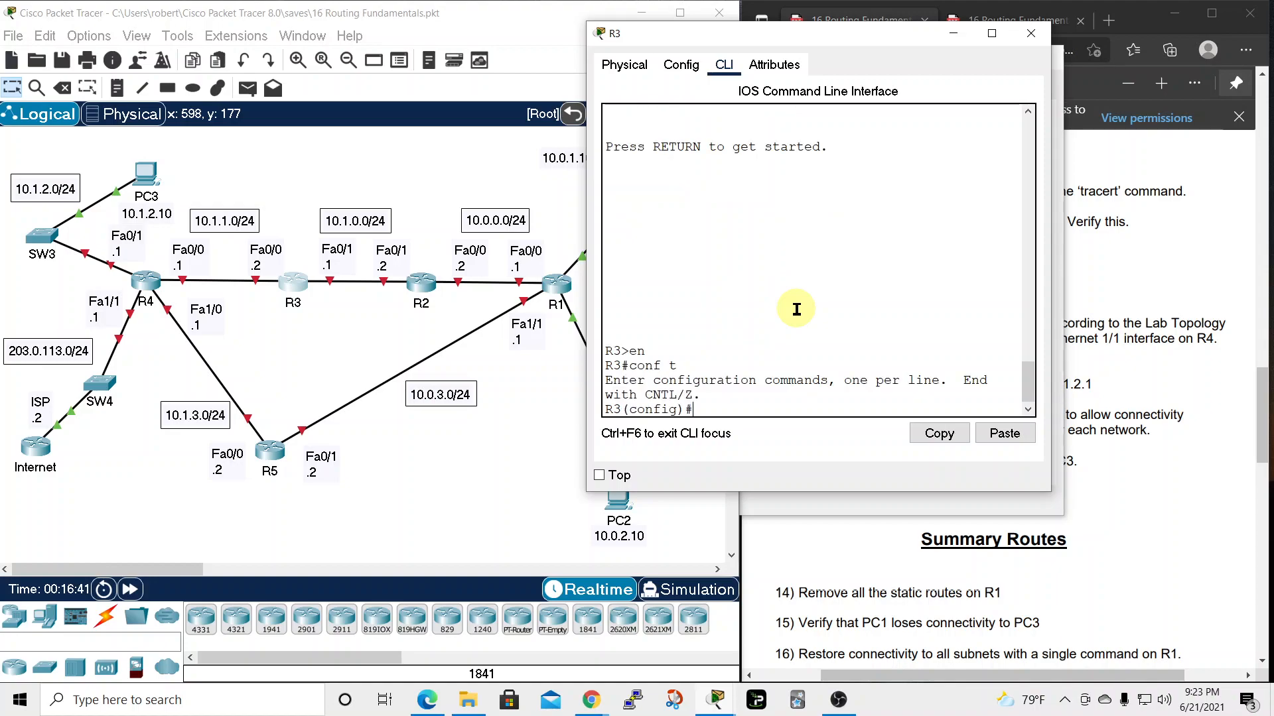
# Assign 10.1.0.1 with mask 255.255.255.0 to R3's FastEthernet 0/1 and return to global configuration mode
pyautogui.write('int')
pyautogui.press('Tab')
pyautogui.write('fa')
pyautogui.press('Tab')
pyautogui.write('0/1')
pyautogui.press('Return')
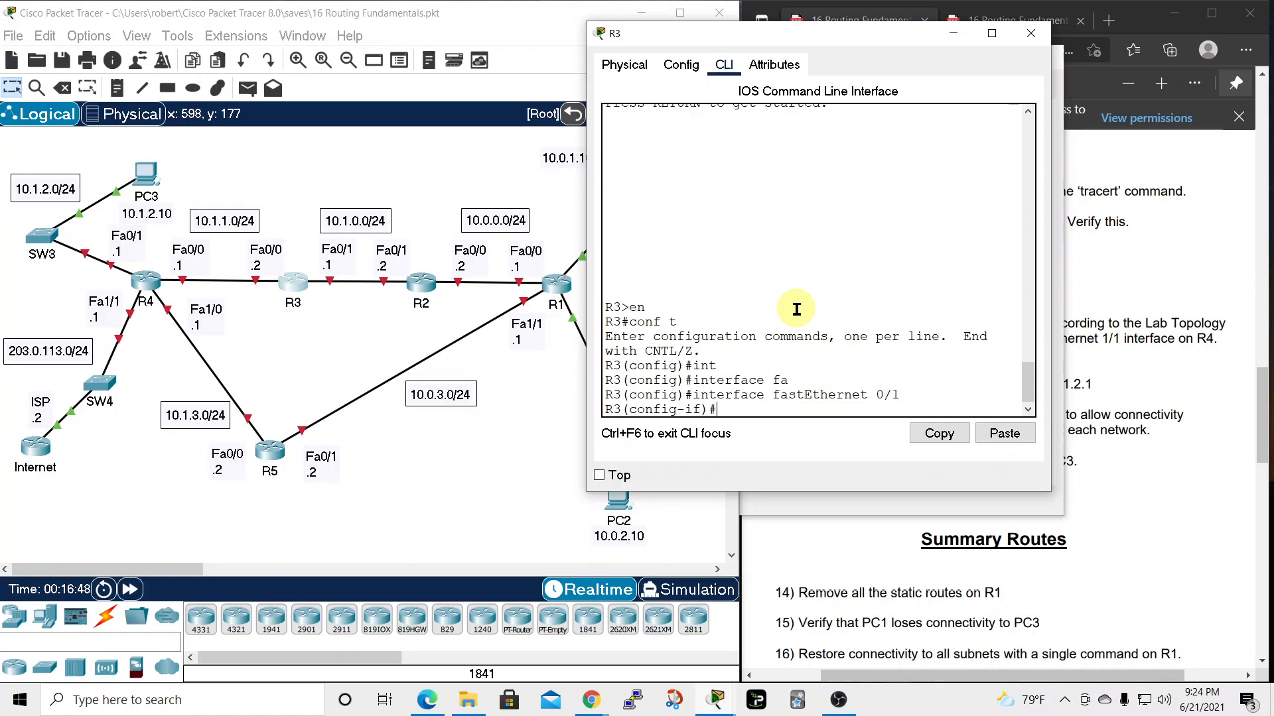
pyautogui.write('ip address 10')
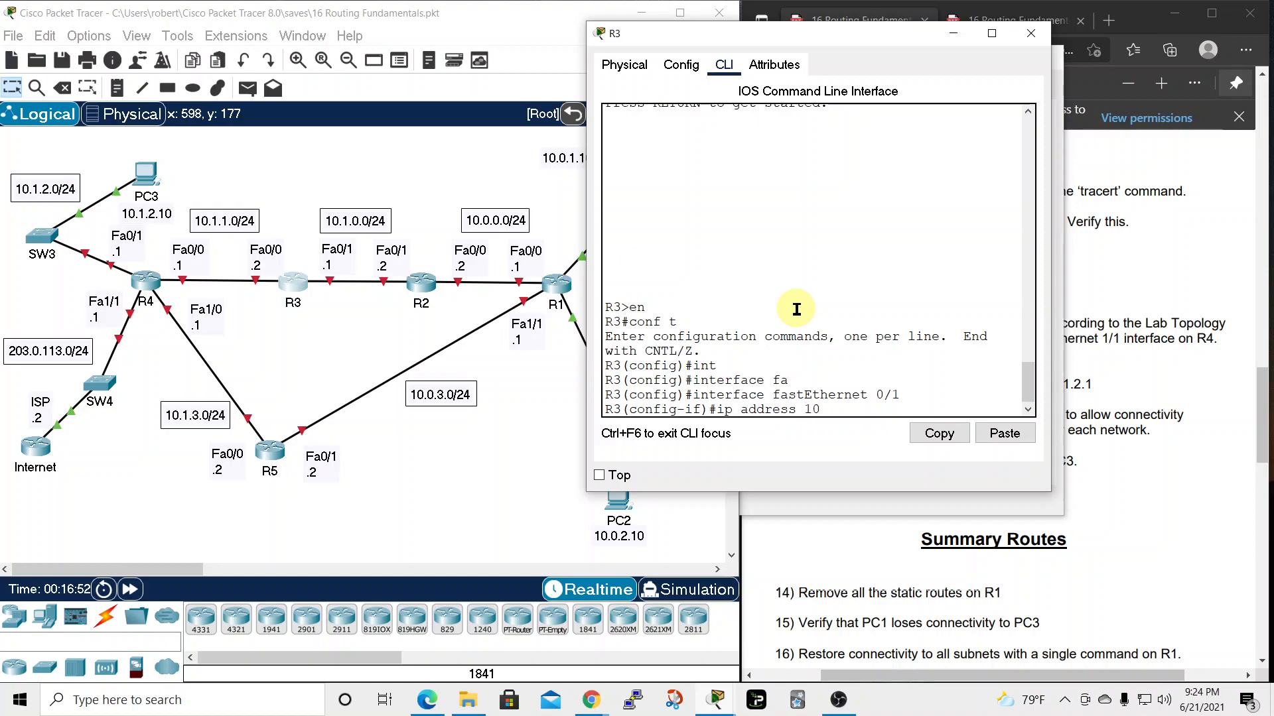
pyautogui.write('.1.0.1 255.255.255.0')
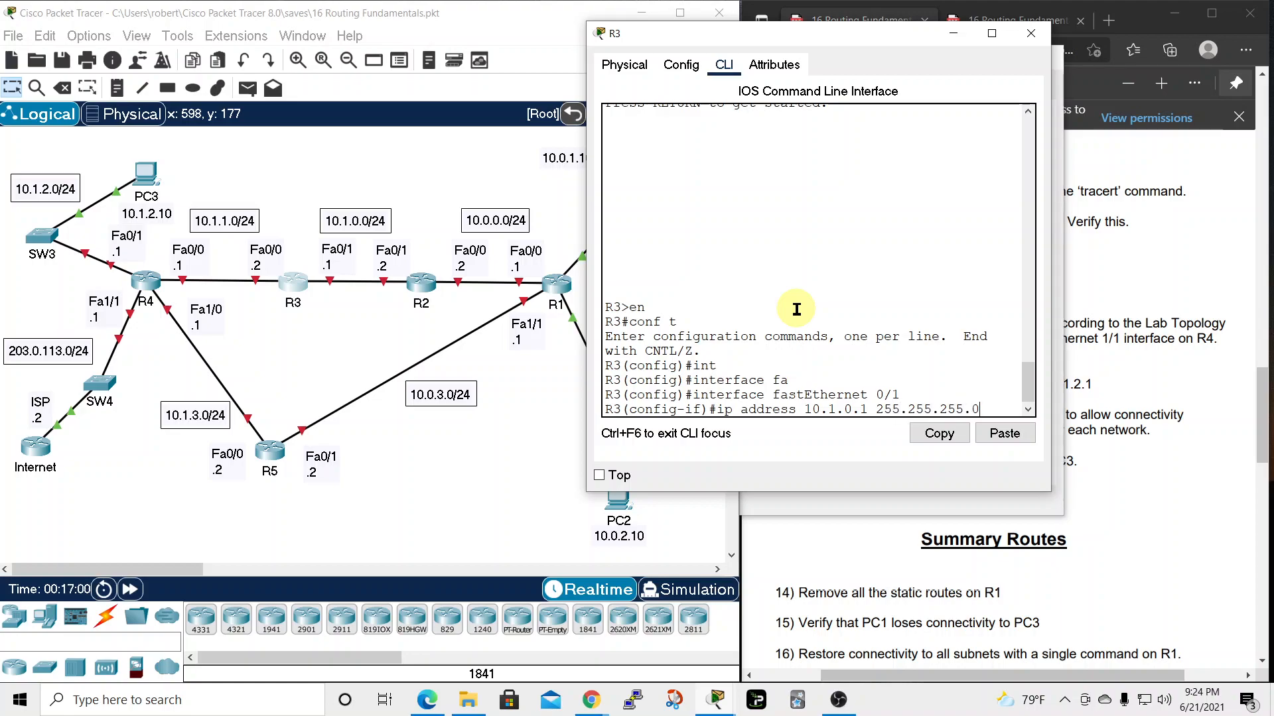
pyautogui.press('Return')
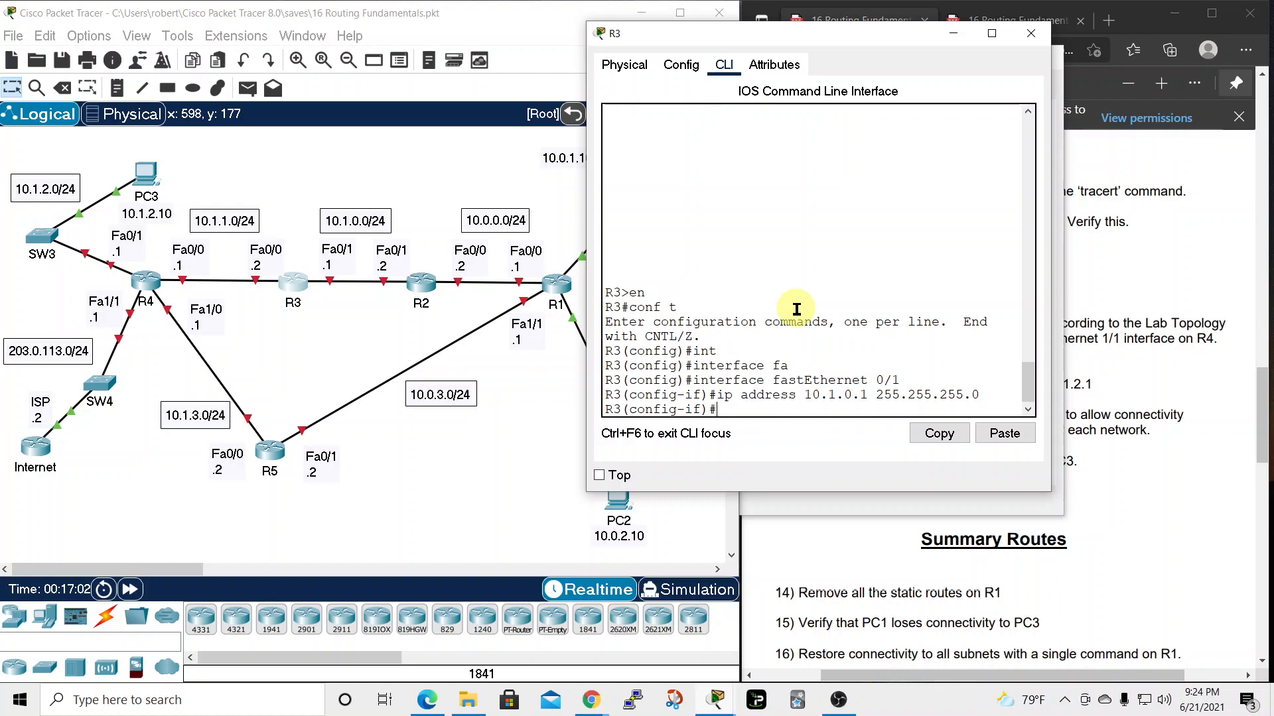
pyautogui.write('exit')
pyautogui.press('Return')
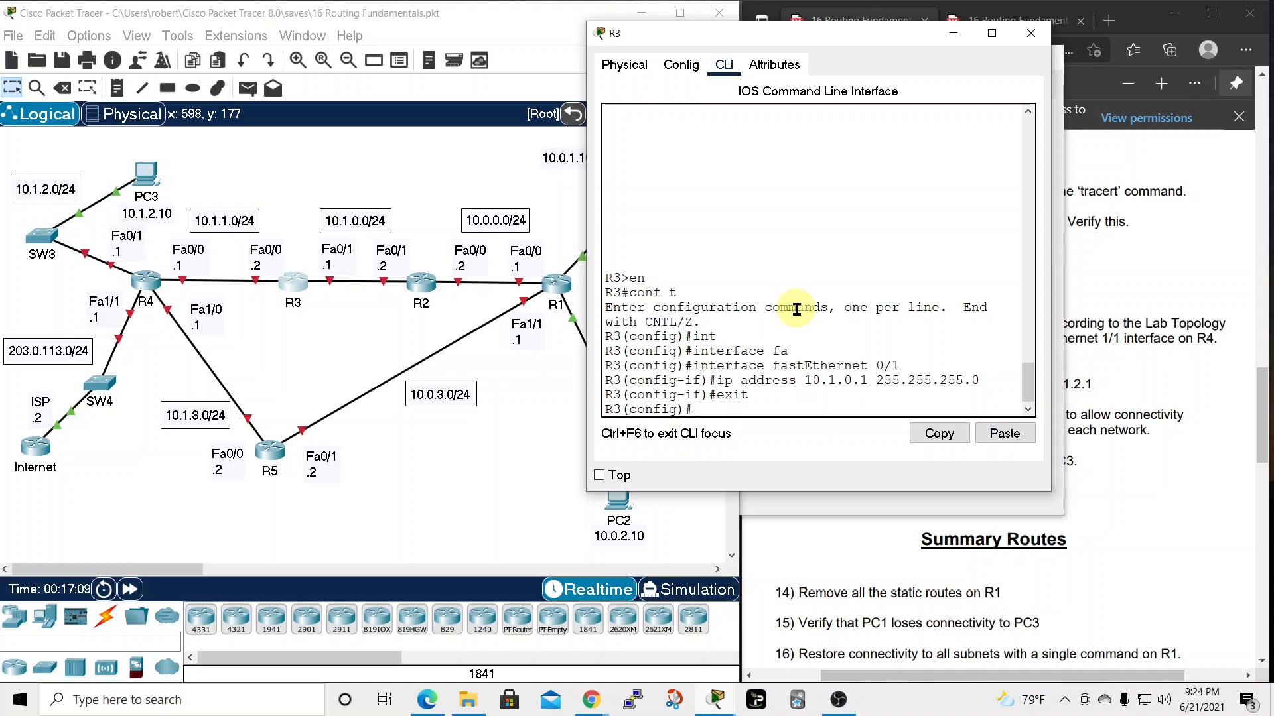
# Enable R3's FastEthernet 0/1 interface with the no shut command
pyautogui.write('int')
pyautogui.press('Tab')
pyautogui.write('fa')
pyautogui.press('Tab')
pyautogui.write('0/1')
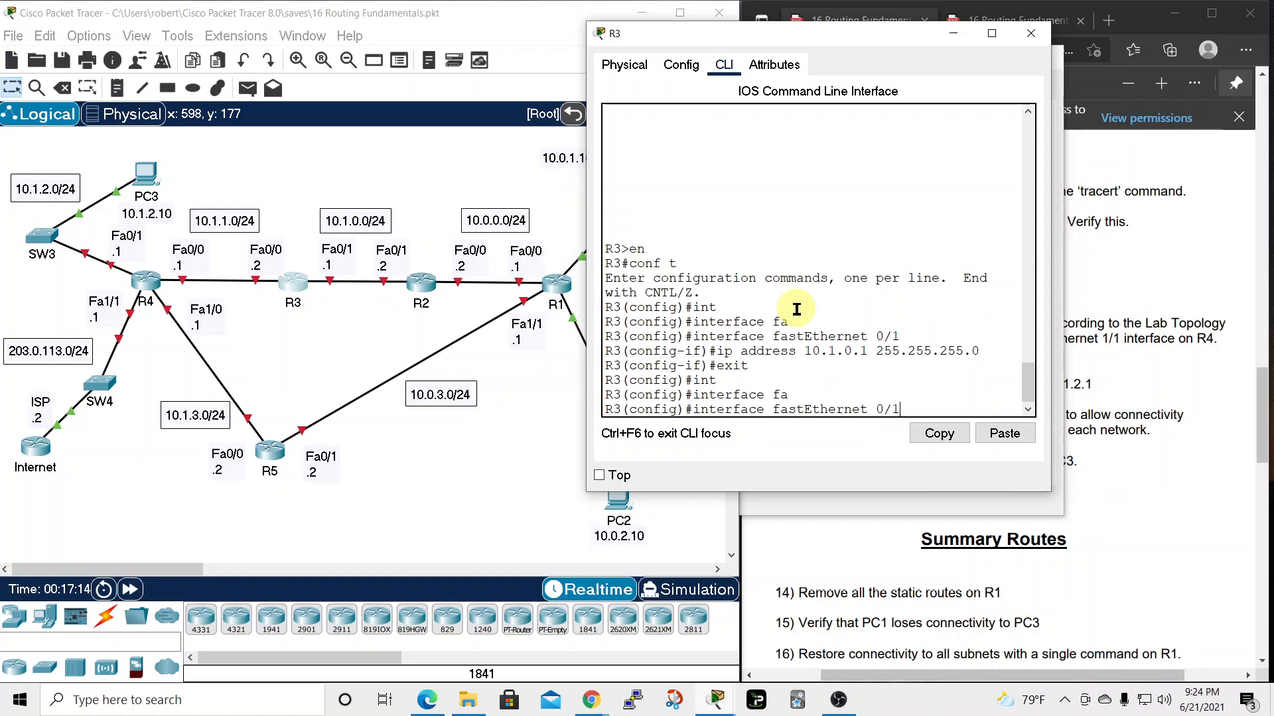
pyautogui.press('Return')
pyautogui.write('no shut')
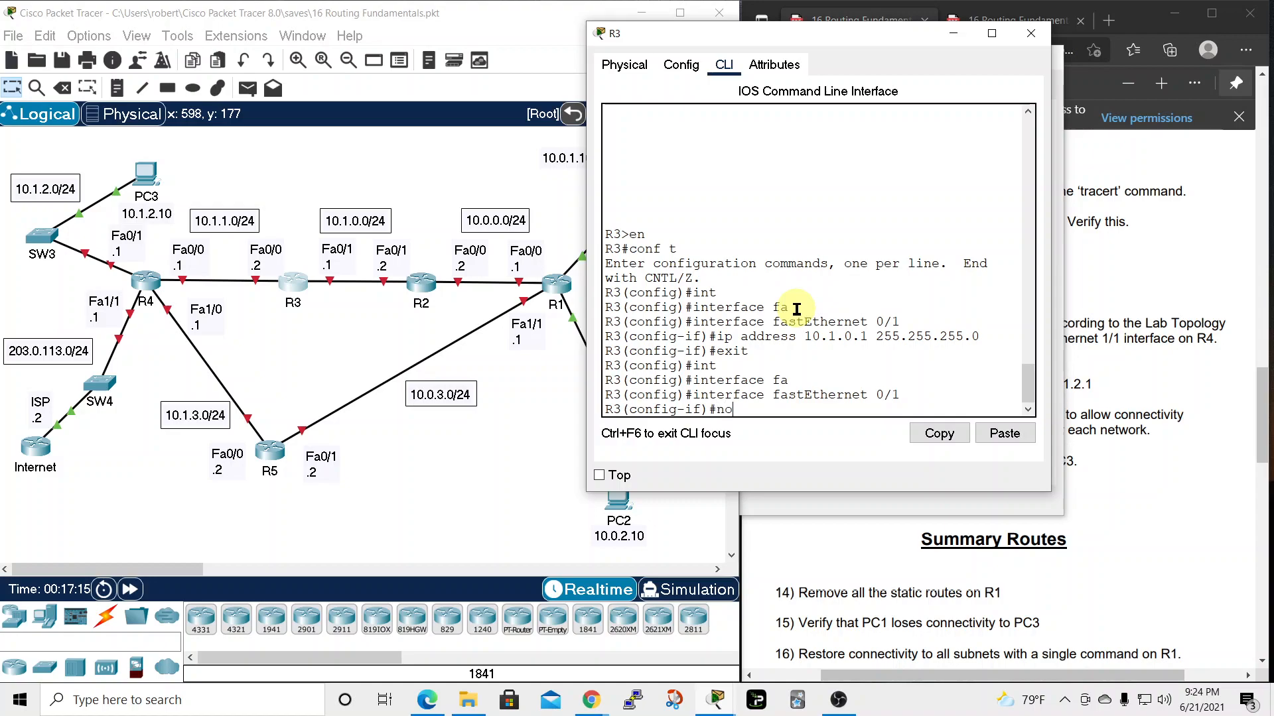
pyautogui.press('Return')
pyautogui.press('Return')
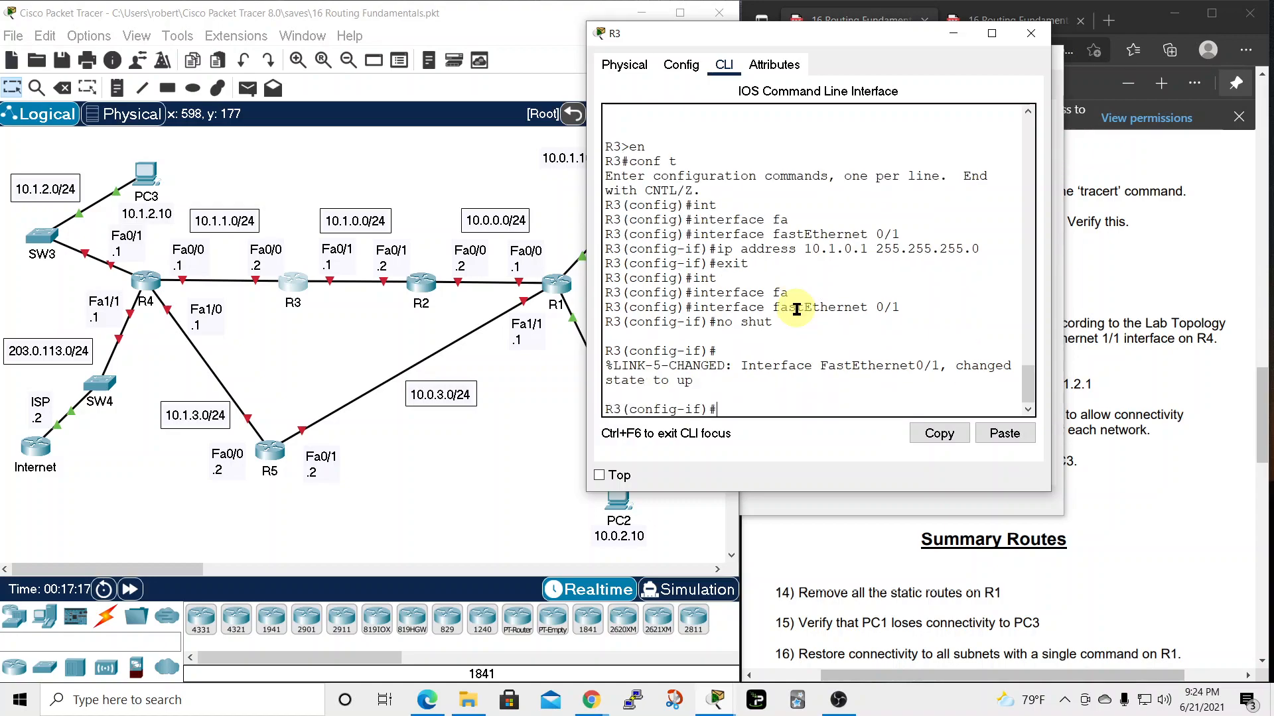
# Leave FastEthernet 0/1 on R3 and enable its FastEthernet 0/0 interface with no shut
pyautogui.write('exit')
pyautogui.press('Return')
pyautogui.write('int')
pyautogui.press('Tab')
pyautogui.write('fa')
pyautogui.press('Tab')
pyautogui.write('0/0')
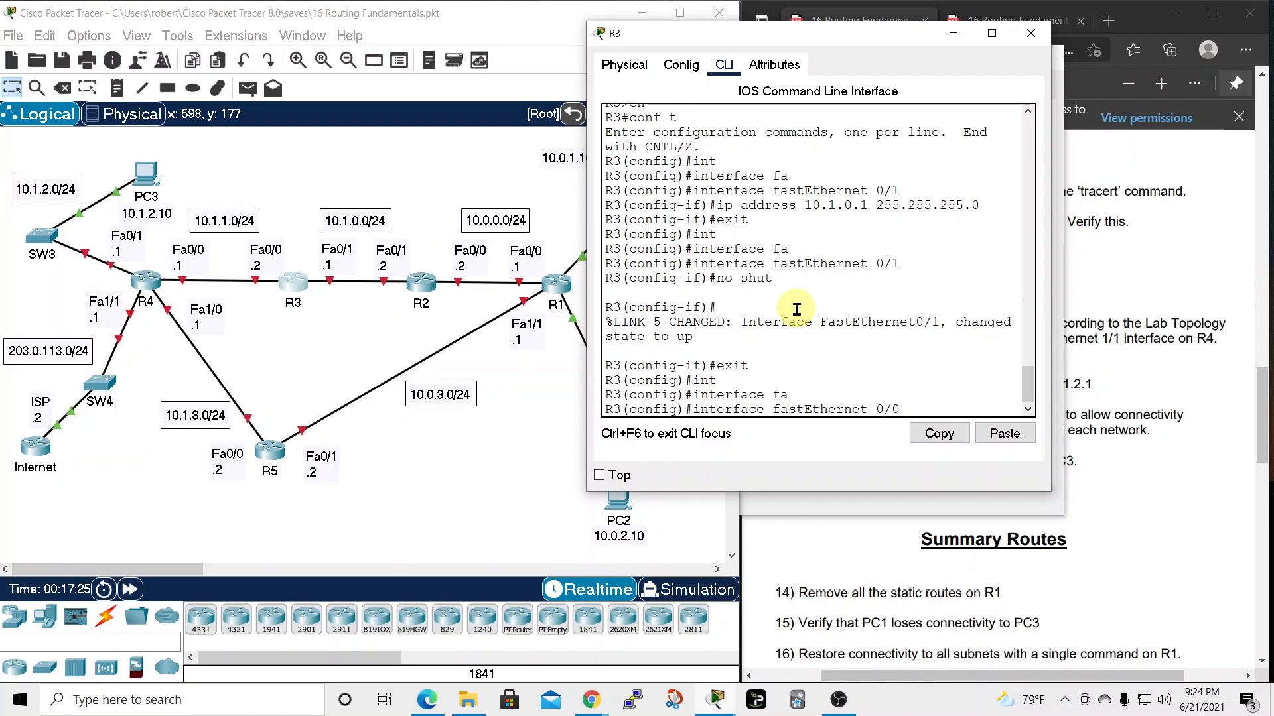
pyautogui.press('Return')
pyautogui.write('no shut')
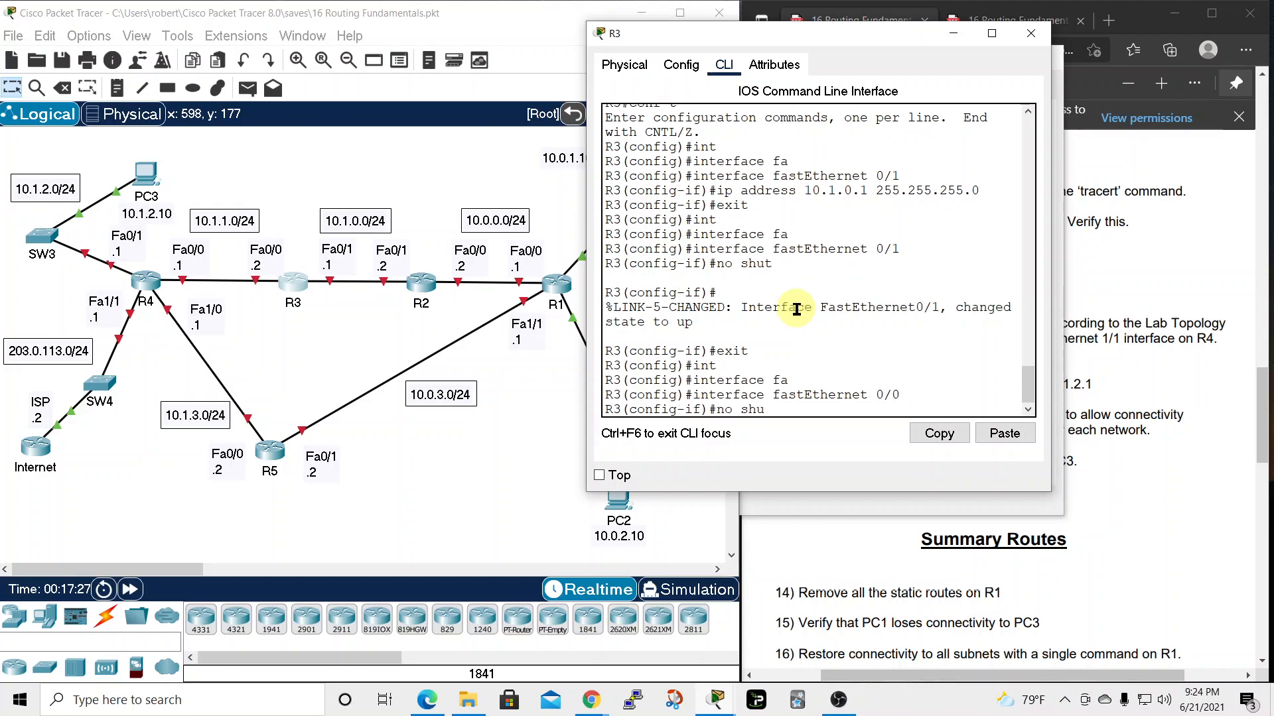
pyautogui.press('Return')
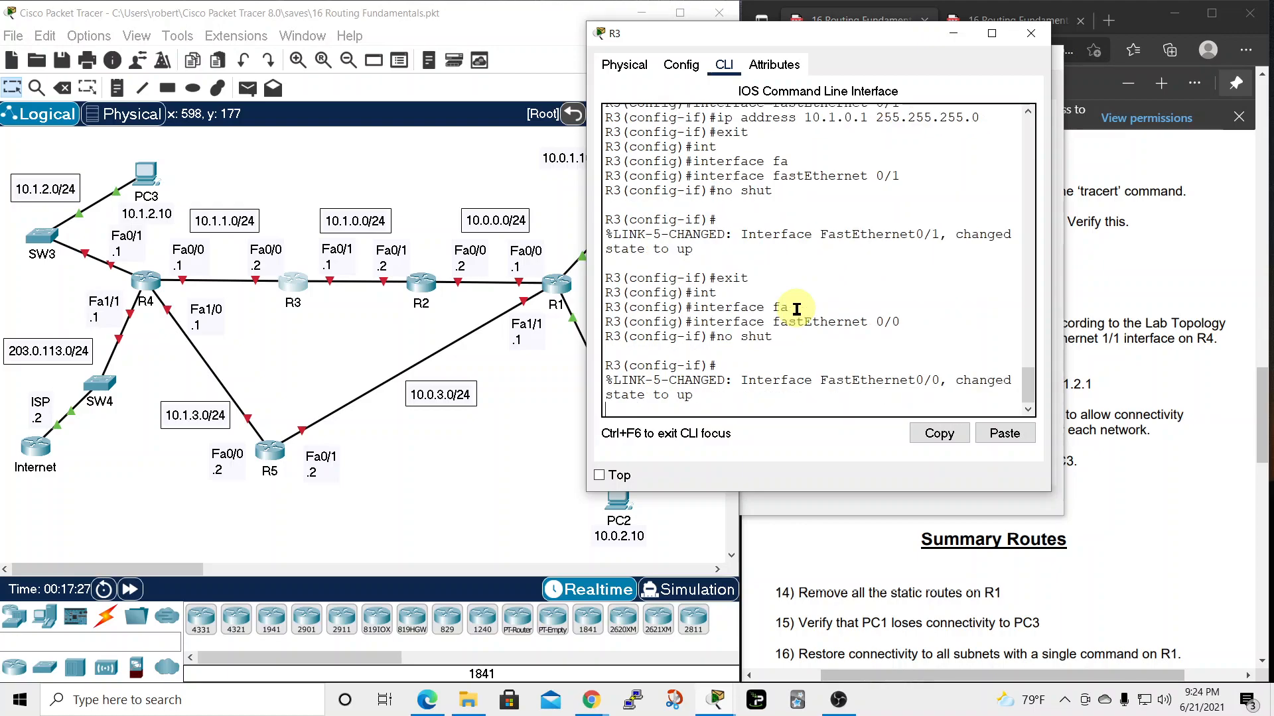
# Open R2's command line and enable its FastEthernet 0/1 interface with no shut
pyautogui.click(421, 282)
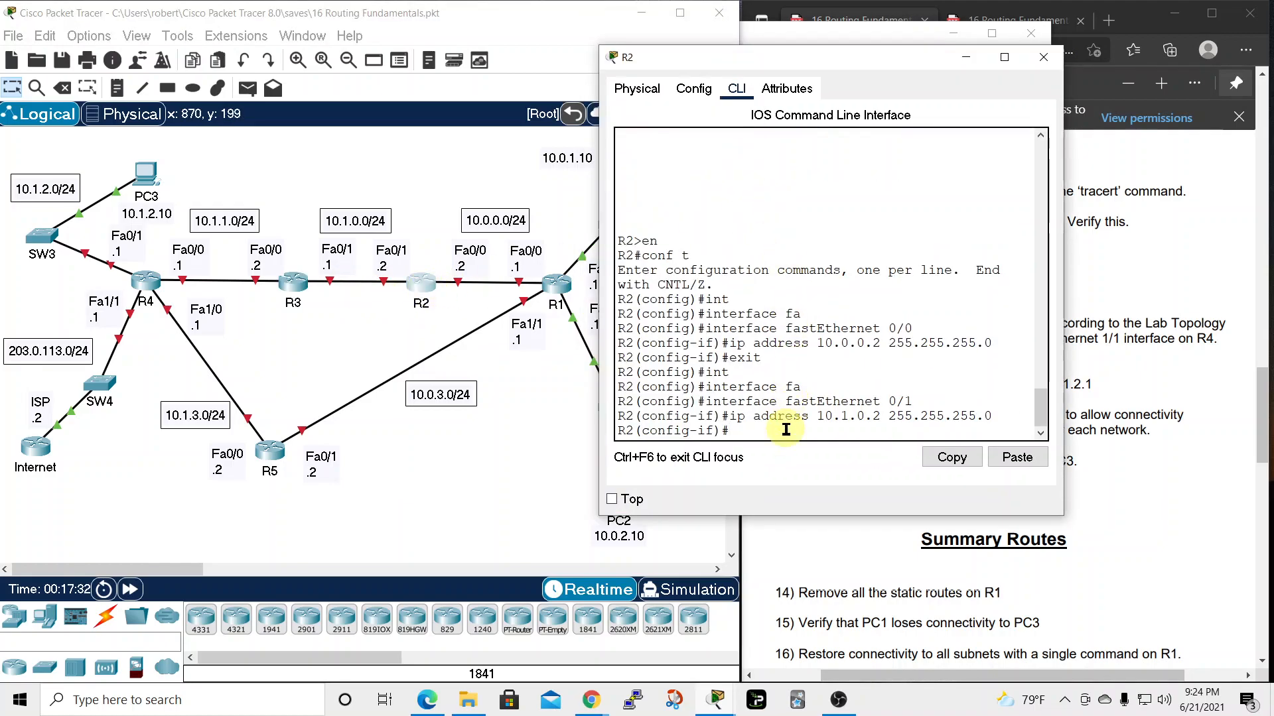
pyautogui.write('e')
pyautogui.write('not ')
pyautogui.write('shu')
pyautogui.write('t')
pyautogui.press('Return')
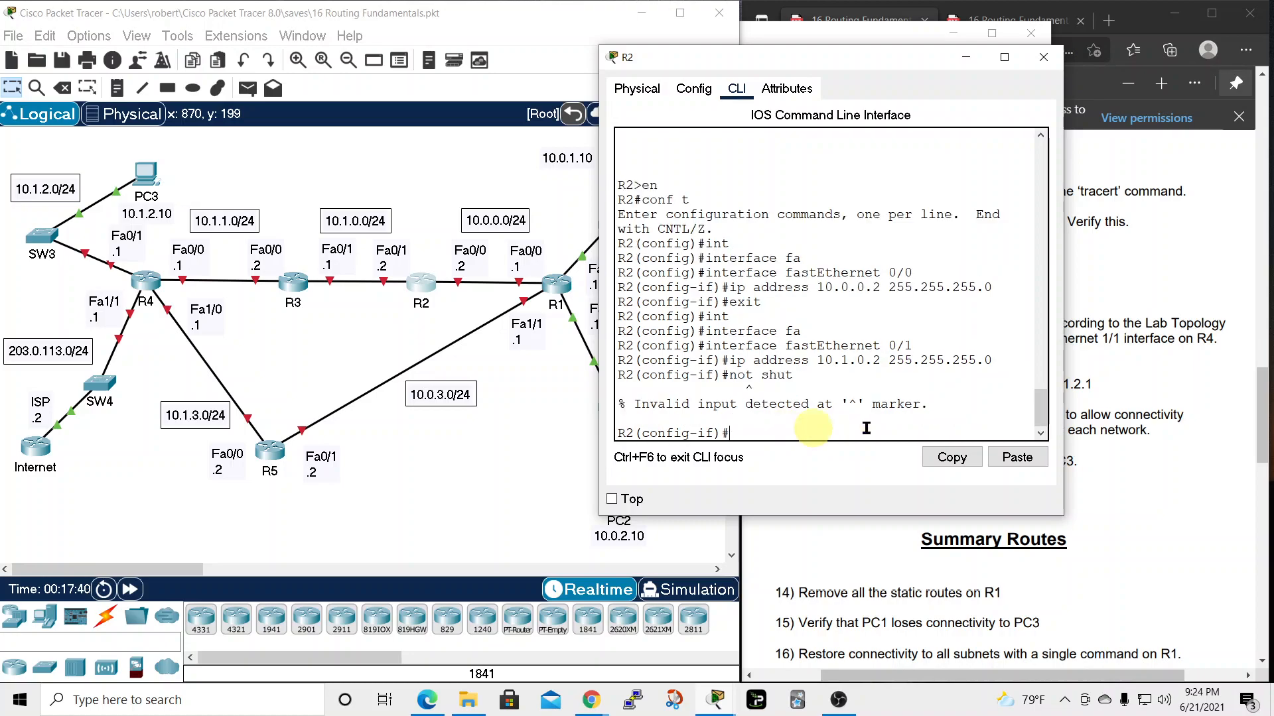
pyautogui.write('no shut')
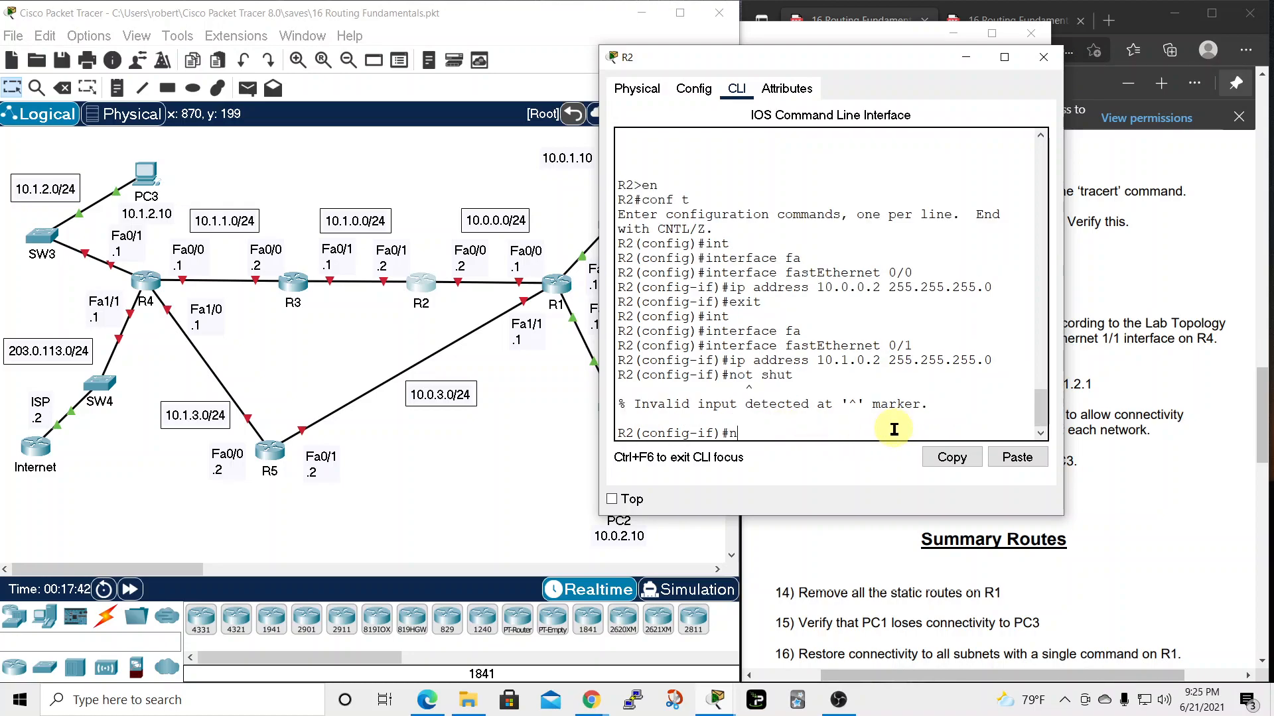
pyautogui.press('Return')
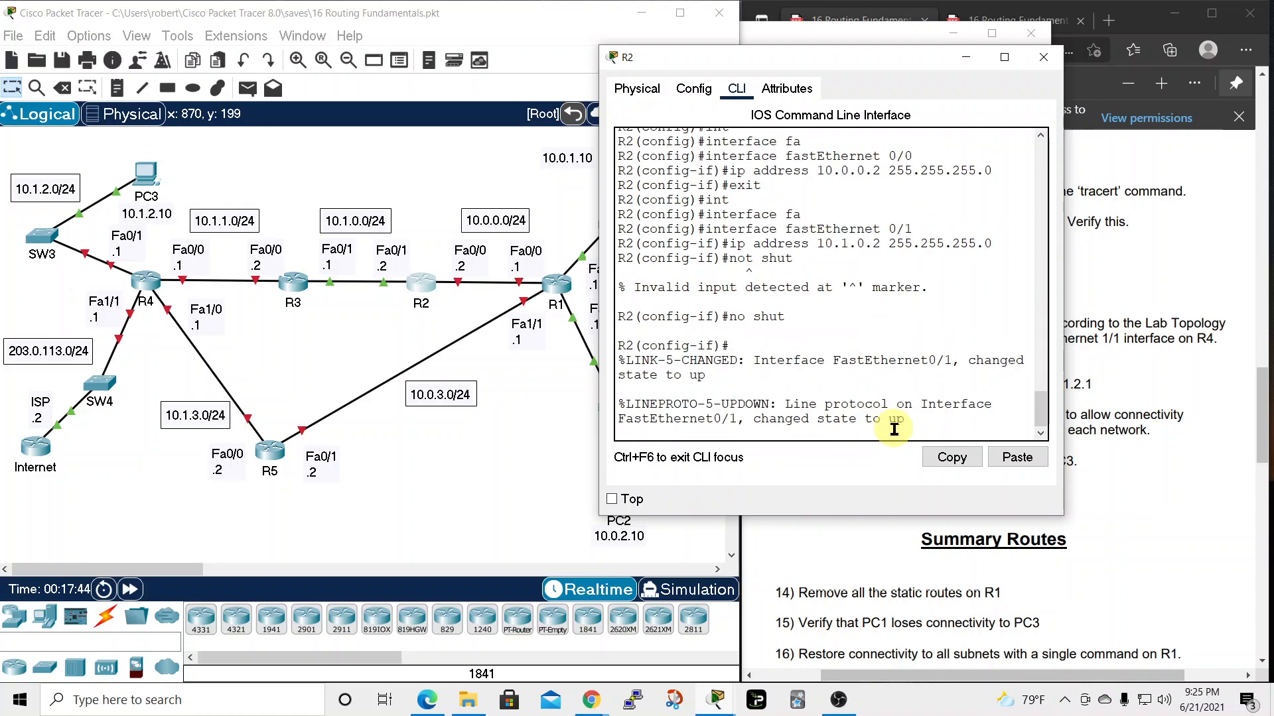
pyautogui.press('Return')
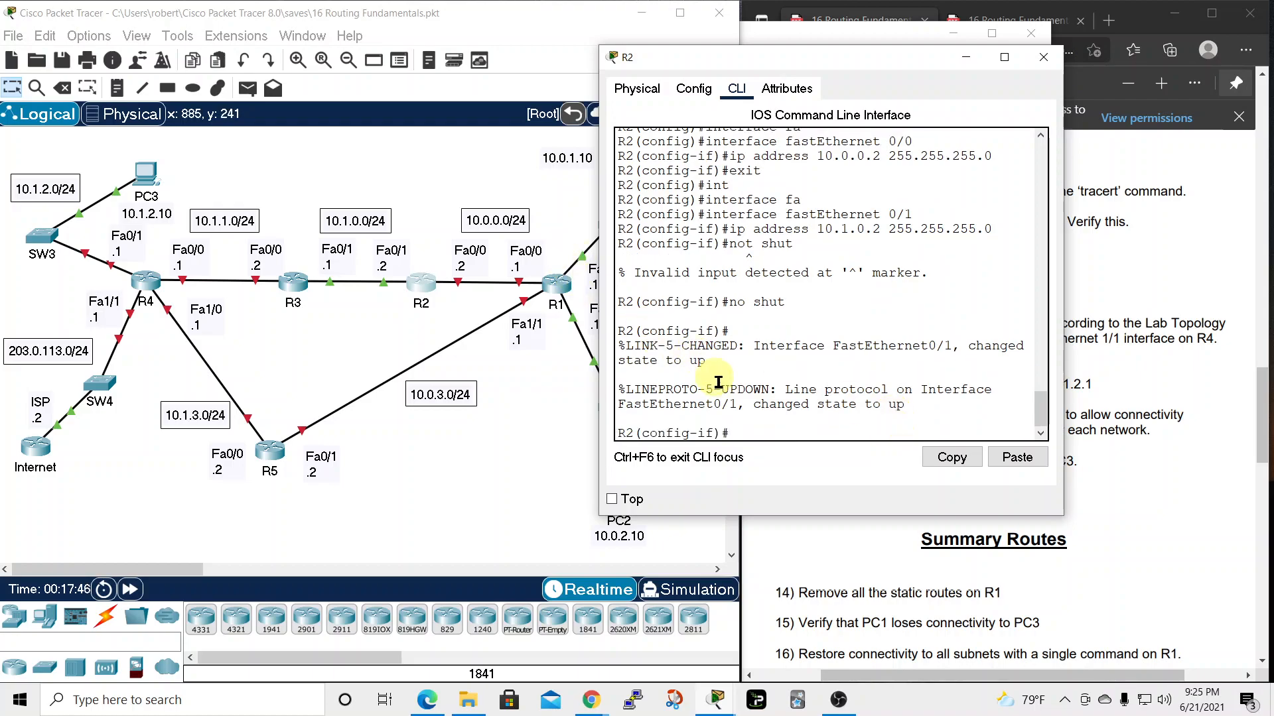
# Leave FastEthernet 0/1 on R2 and enable its FastEthernet 0/0 interface with no shut
pyautogui.write('exit')
pyautogui.press('Return')
pyautogui.write('int')
pyautogui.press('Tab')
pyautogui.write('f')
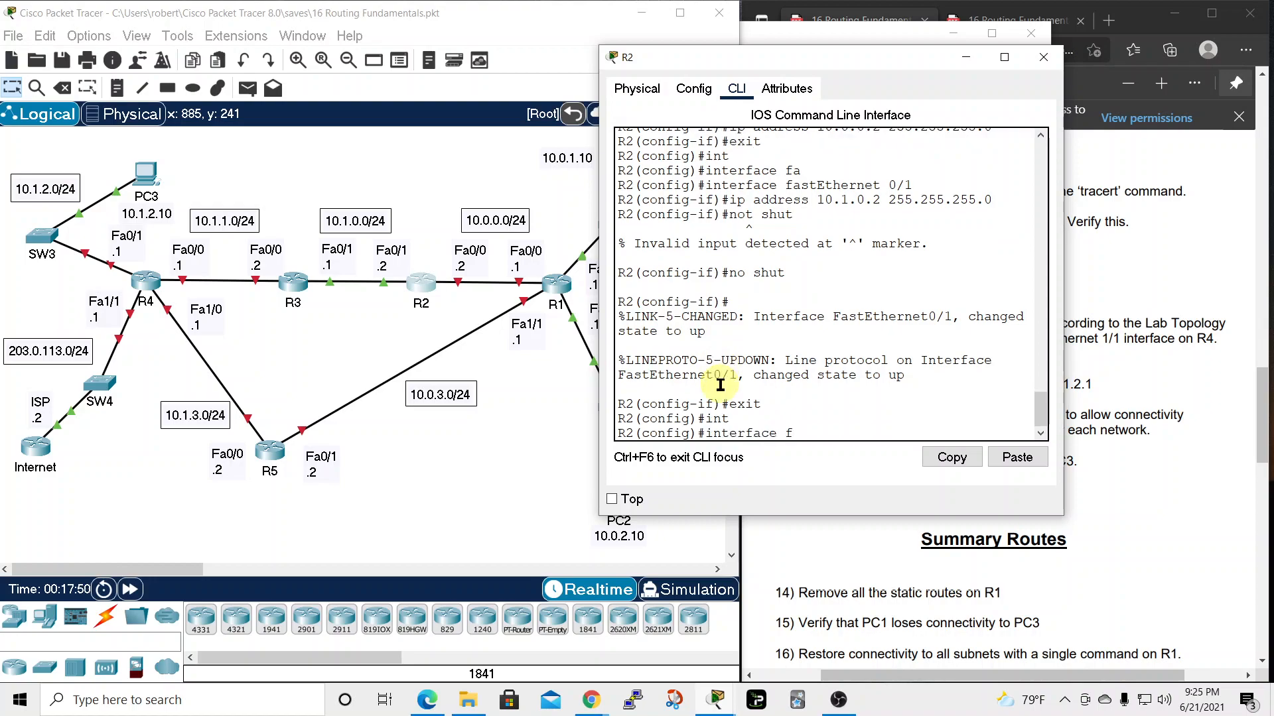
pyautogui.write('a')
pyautogui.press('Tab')
pyautogui.write('0/0')
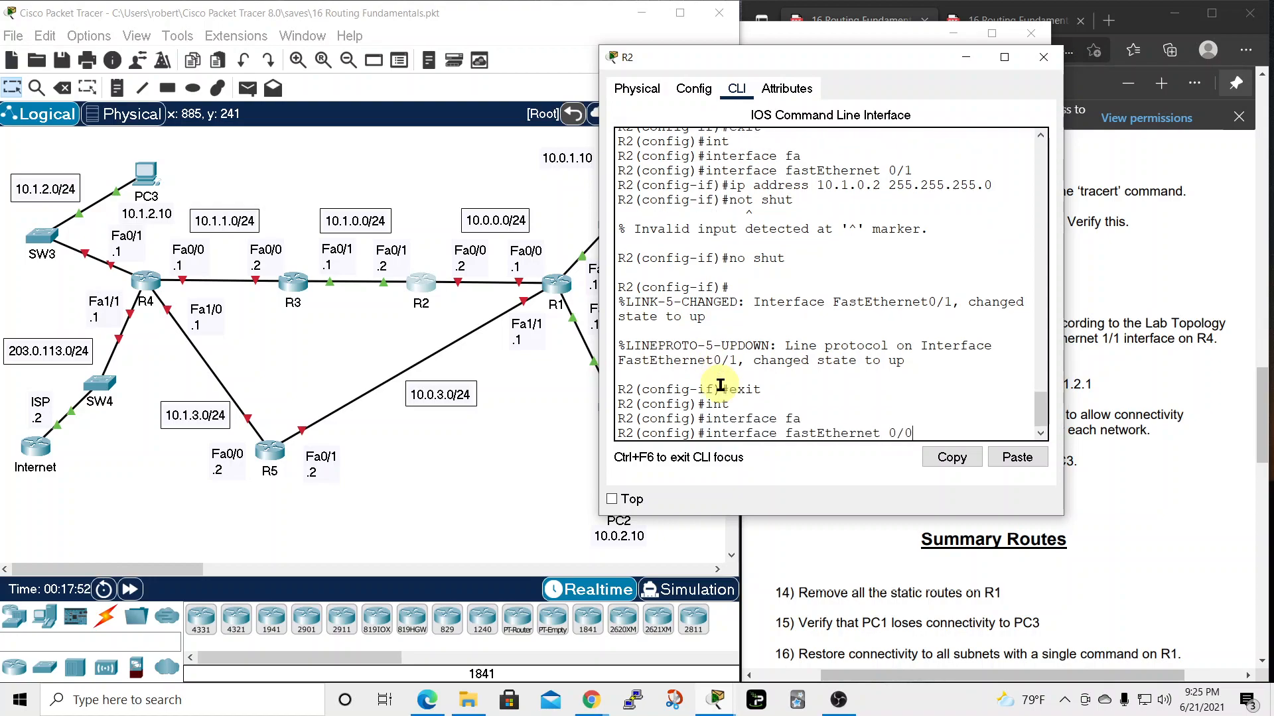
pyautogui.press('Return')
pyautogui.write('no shut')
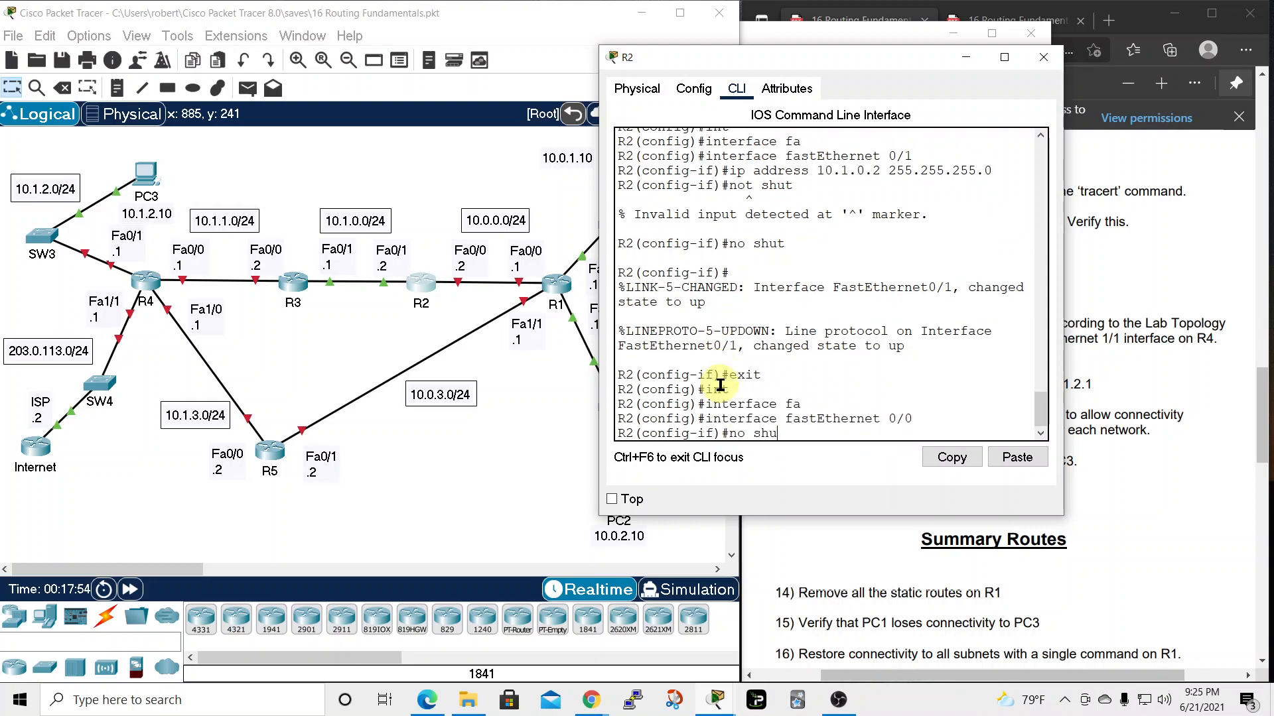
pyautogui.press('Return')
pyautogui.press('Return')
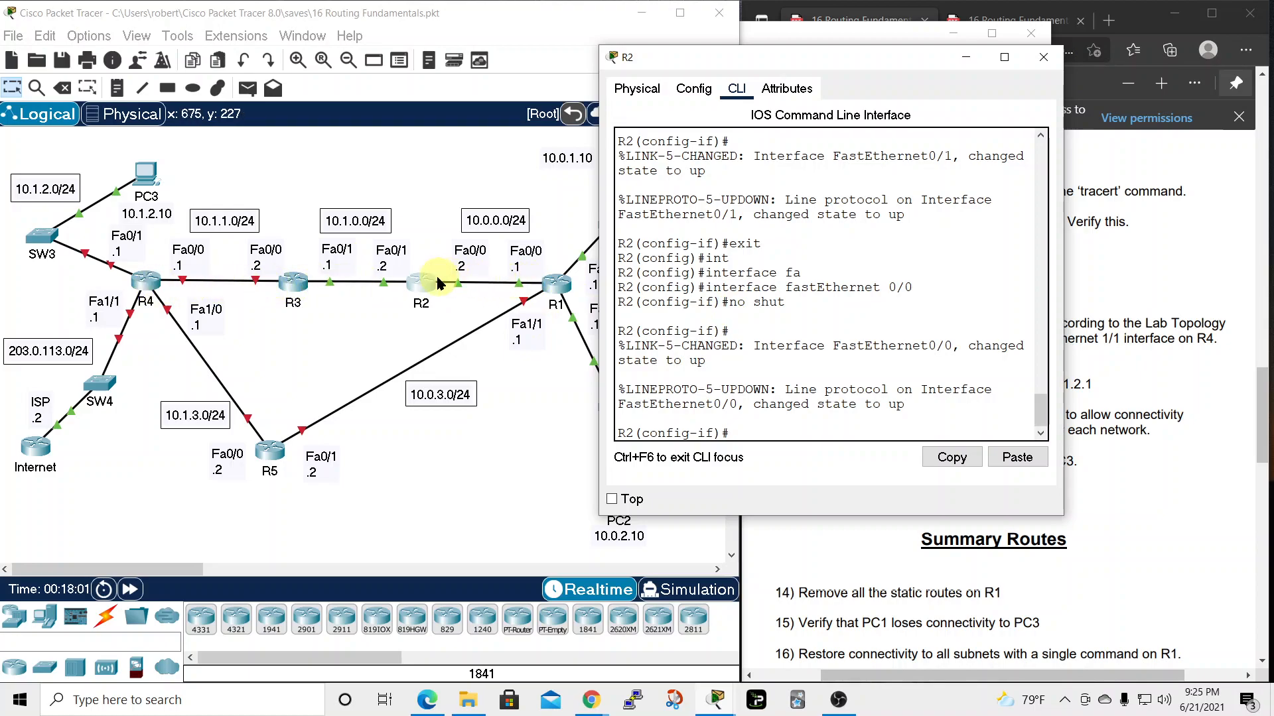
# Check R2's interfaces with do show ip int brief, widening the window to read the table, and close R2
pyautogui.write('o show ip int brief')
pyautogui.press('Return')
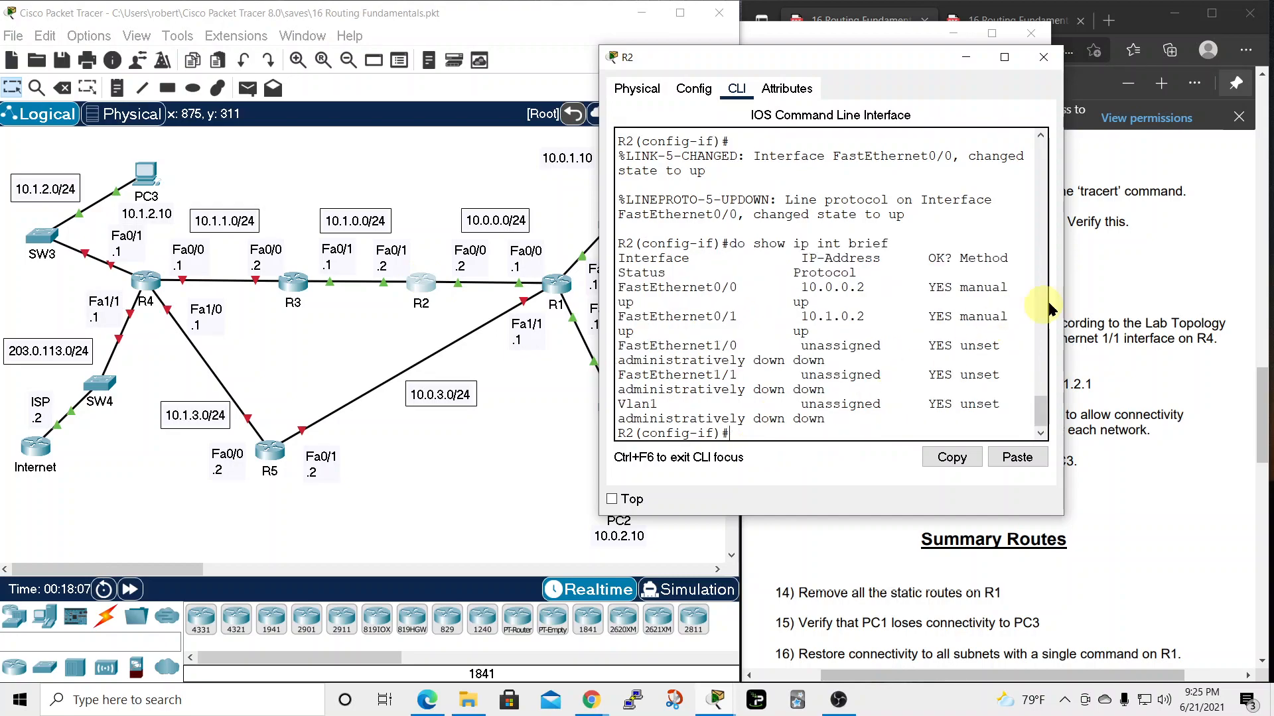
pyautogui.moveTo(1065, 299); pyautogui.dragTo(1198, 299)
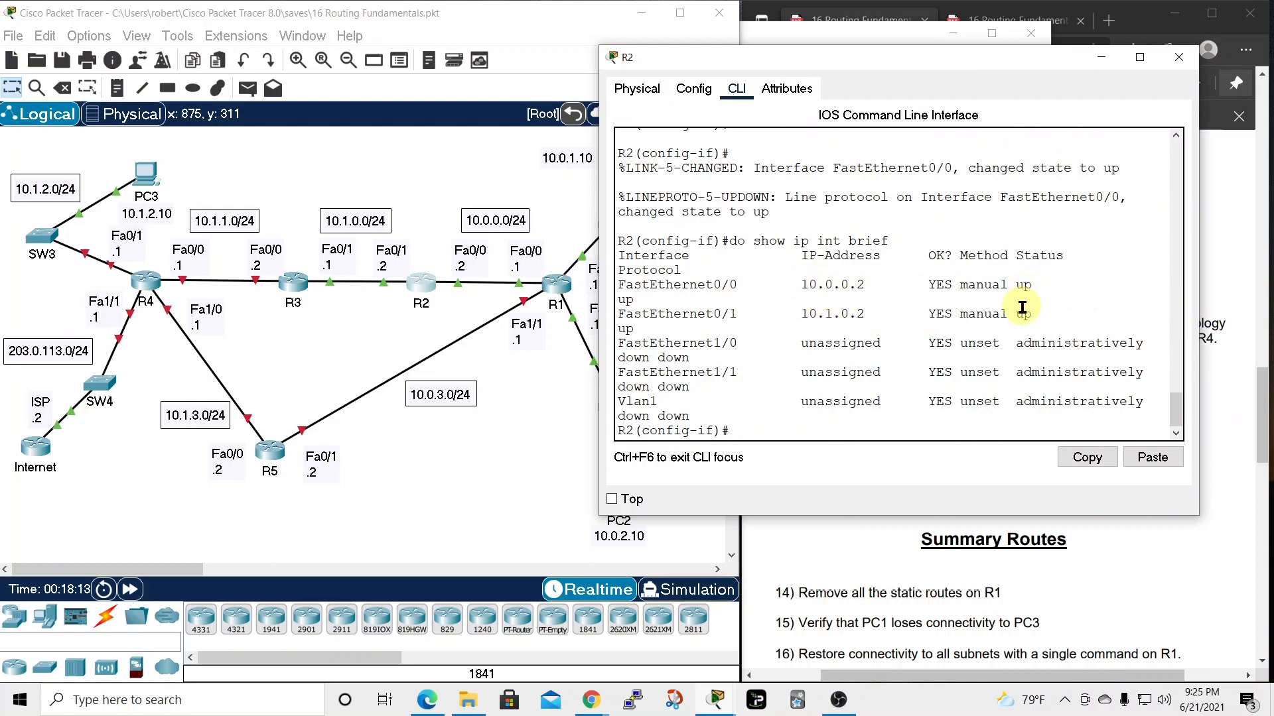
pyautogui.moveTo(599, 361); pyautogui.dragTo(531, 361)
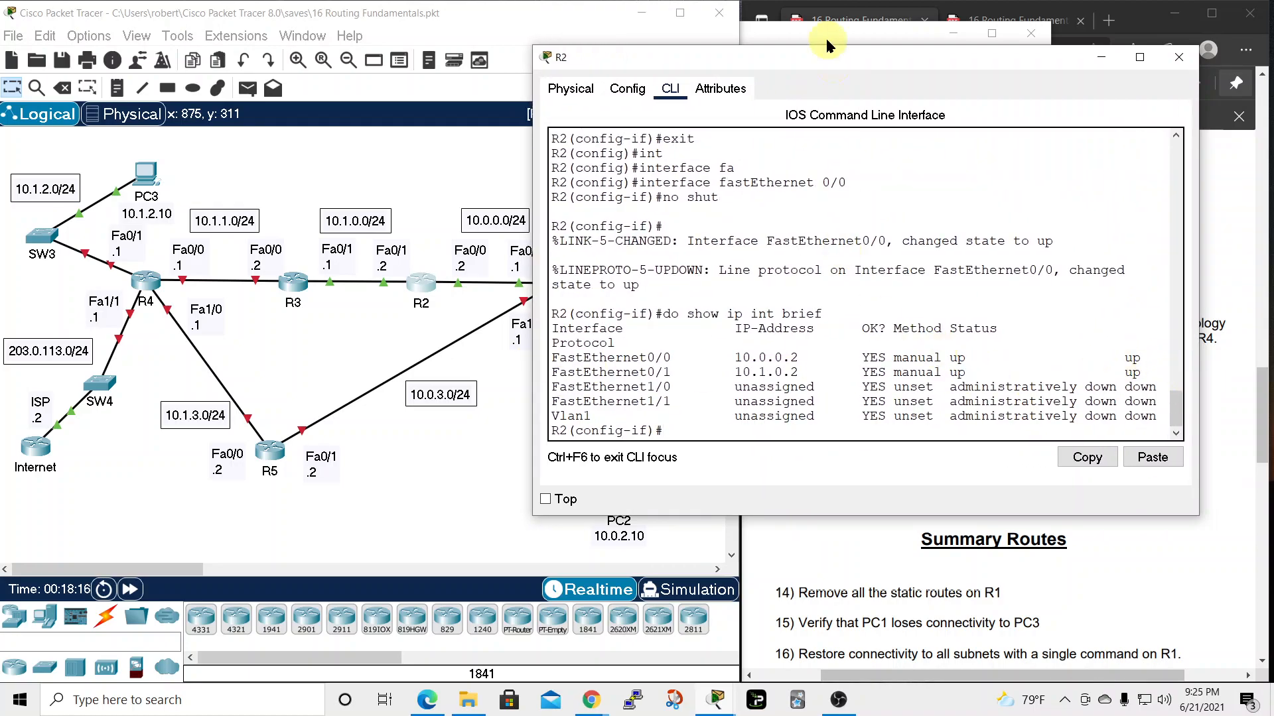
pyautogui.moveTo(801, 61); pyautogui.dragTo(915, 61)
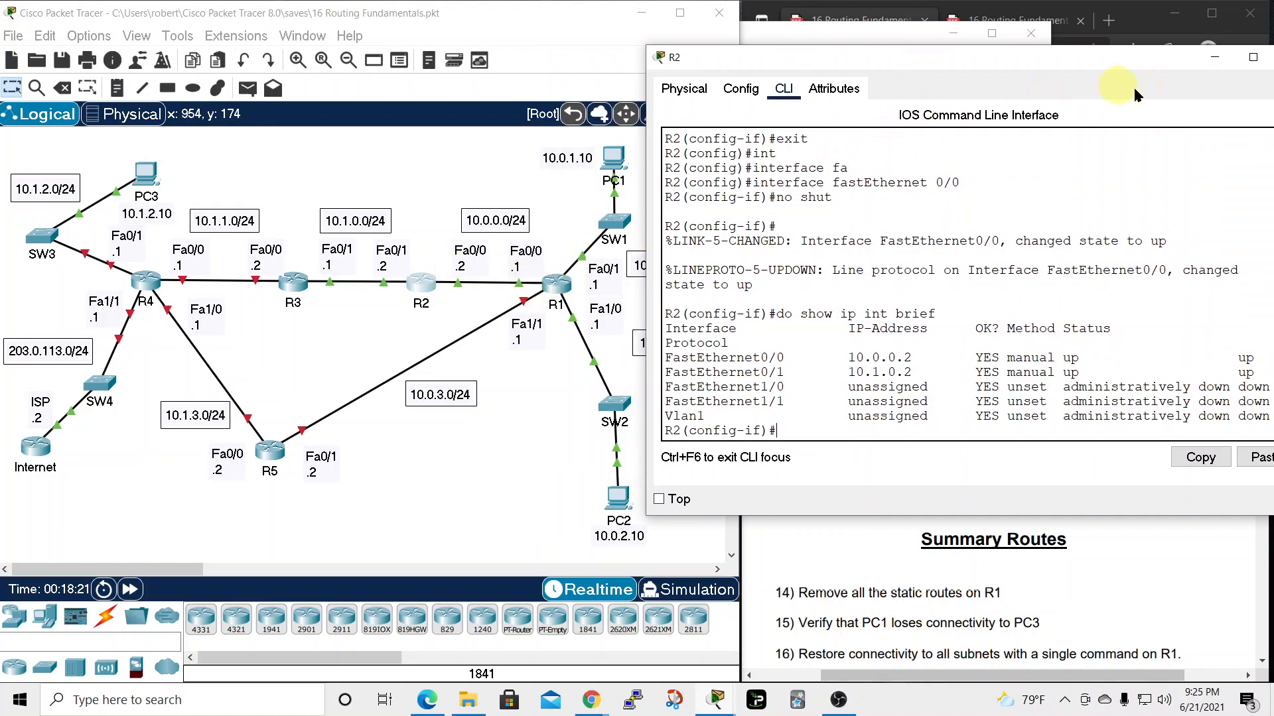
pyautogui.moveTo(1137, 65); pyautogui.dragTo(1081, 58)
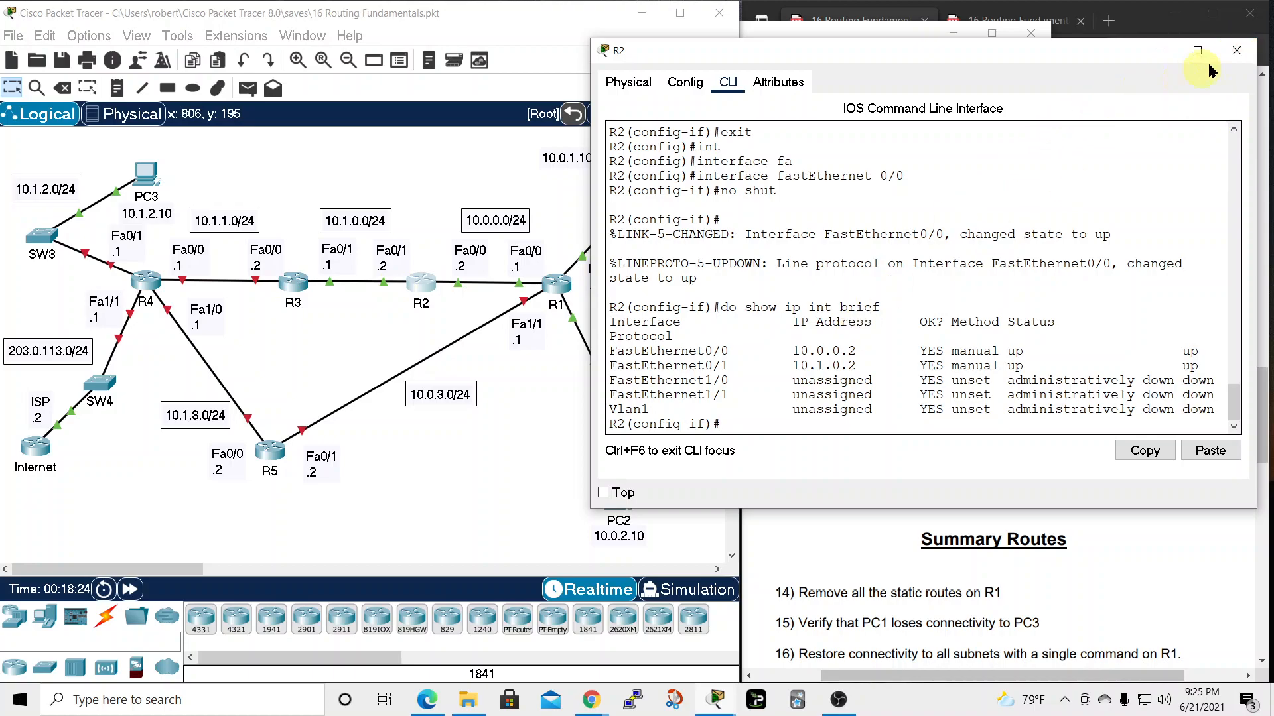
pyautogui.click(1232, 50)
# Open R3's command line, list its interfaces with do show ip int brief, and widen the window
pyautogui.click(295, 281)
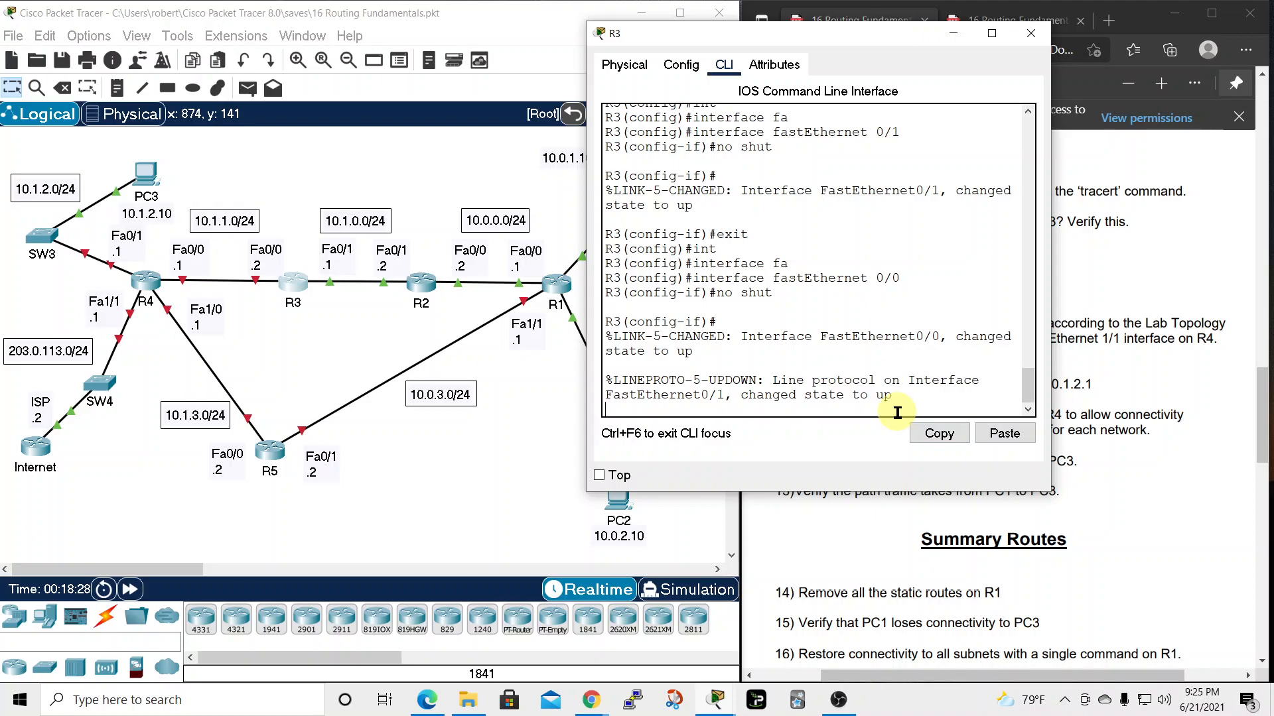
pyautogui.press('Return')
pyautogui.write('o sho')
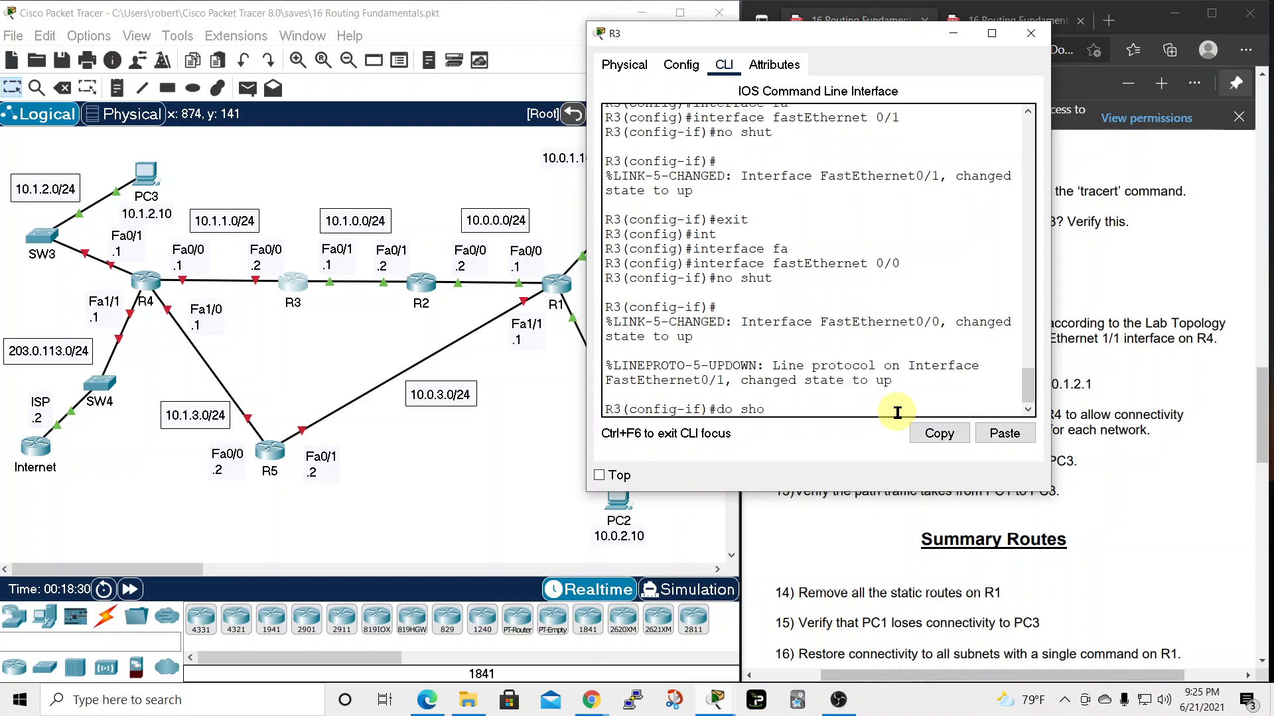
pyautogui.write('w ip int brief')
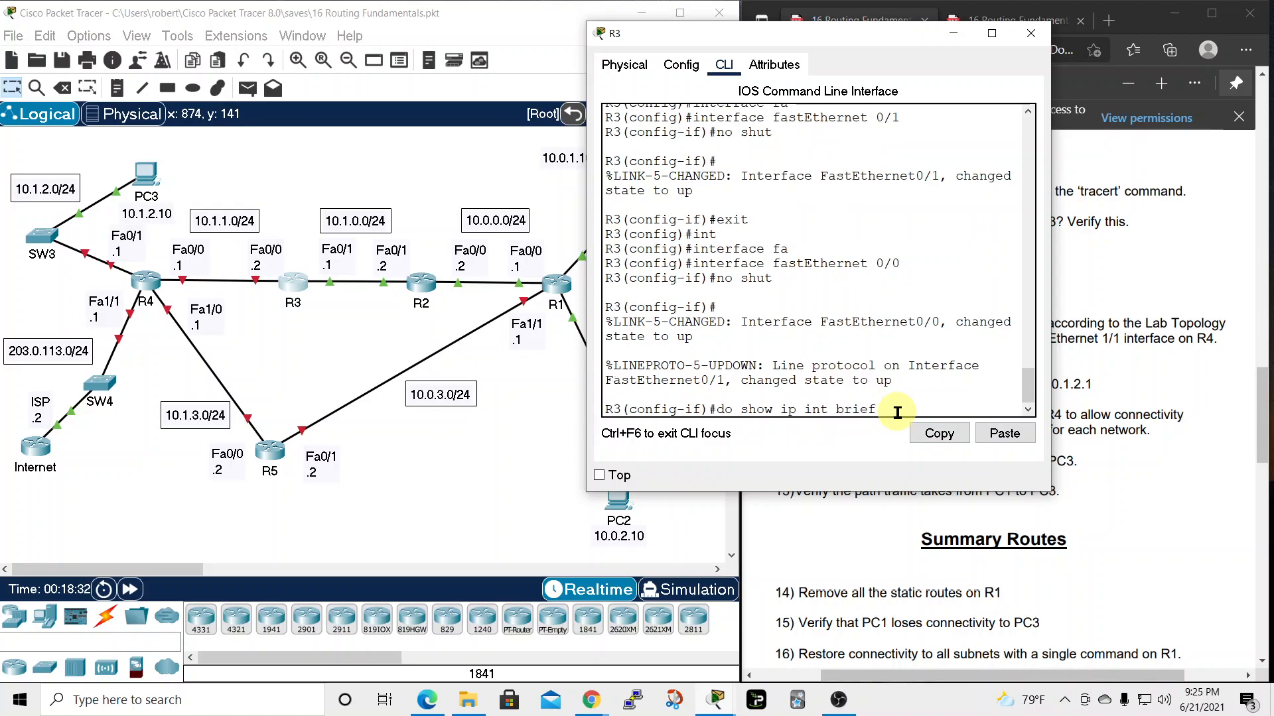
pyautogui.press('Return')
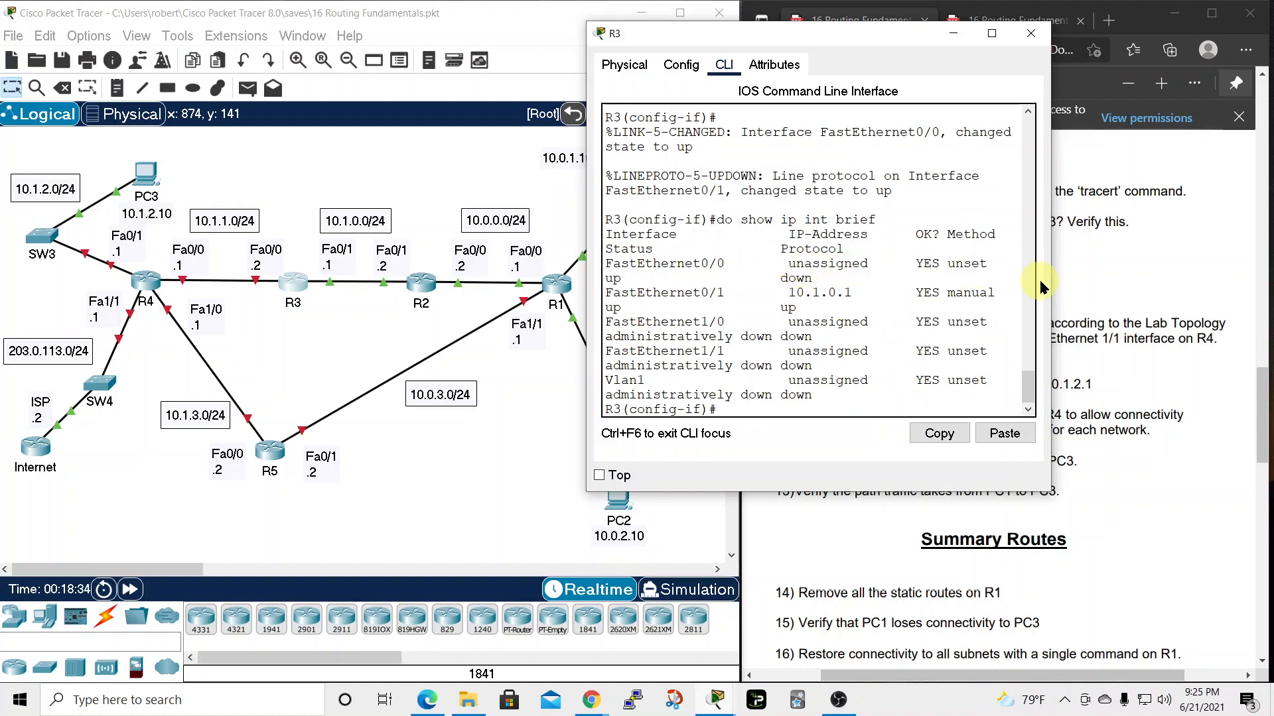
pyautogui.moveTo(1050, 283); pyautogui.dragTo(1215, 296)
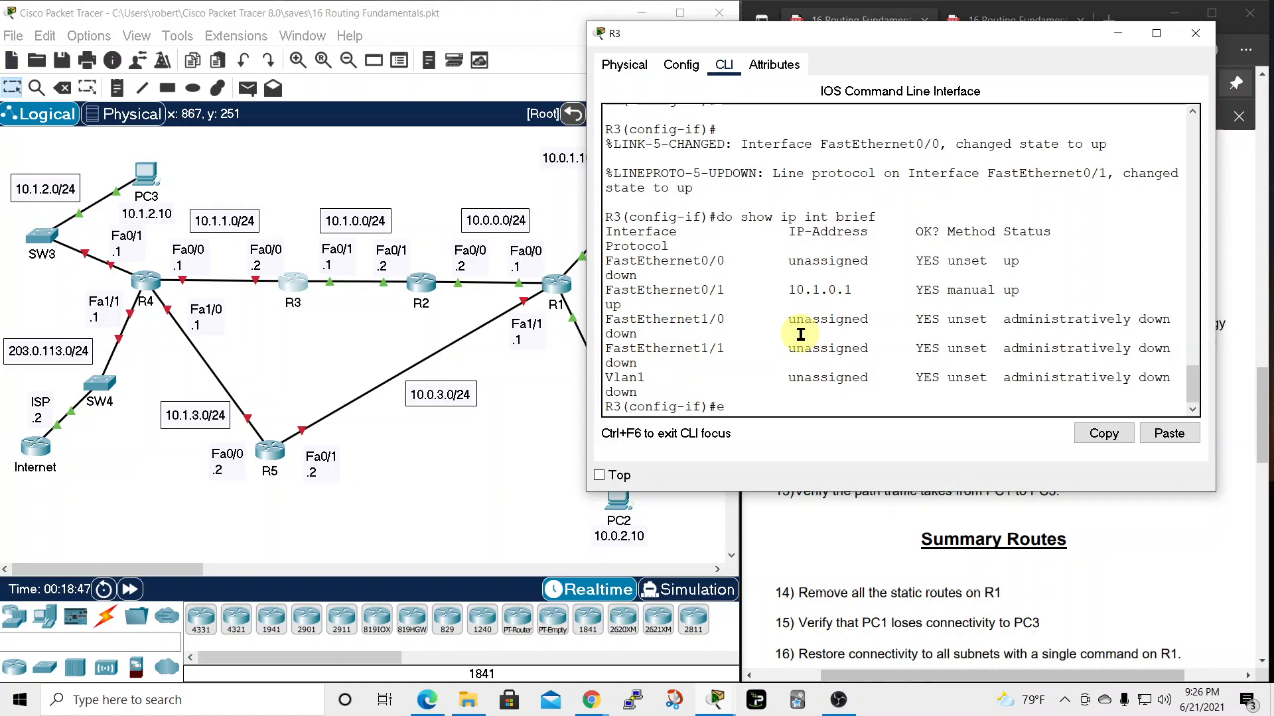
# Assign 10.1.1.2 with mask 255.255.255.0 to R3's FastEthernet 0/0
pyautogui.write('xit')
pyautogui.press('Return')
pyautogui.write('int')
pyautogui.press('Tab')
pyautogui.write('fa')
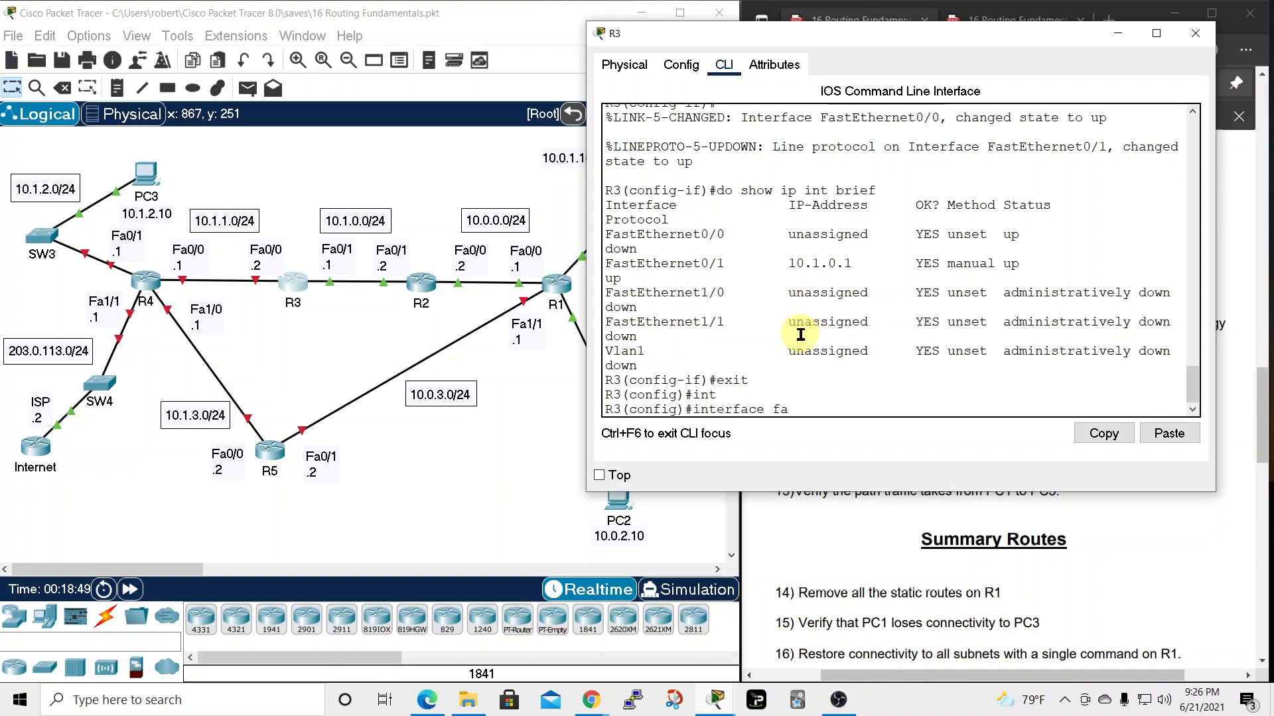
pyautogui.press('Tab')
pyautogui.write('0/0')
pyautogui.press('Return')
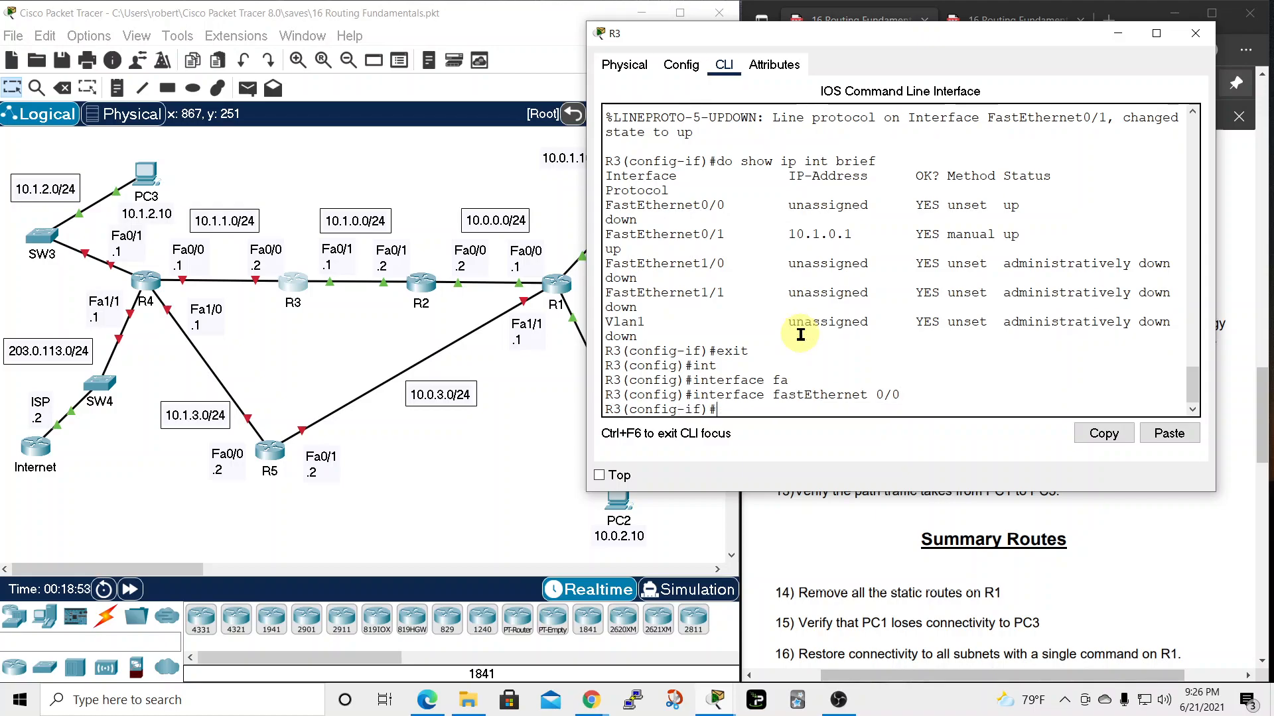
pyautogui.write('ip address')
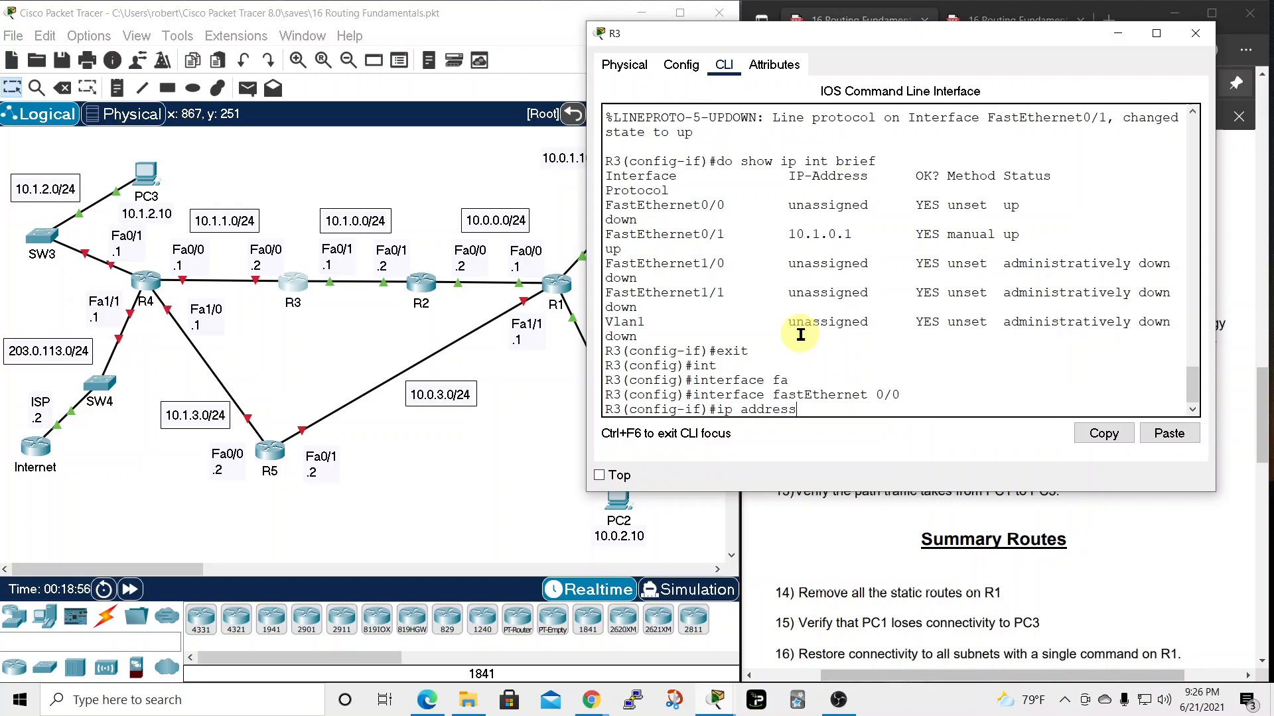
pyautogui.write(' 10.1.1.2 255.255.255.0')
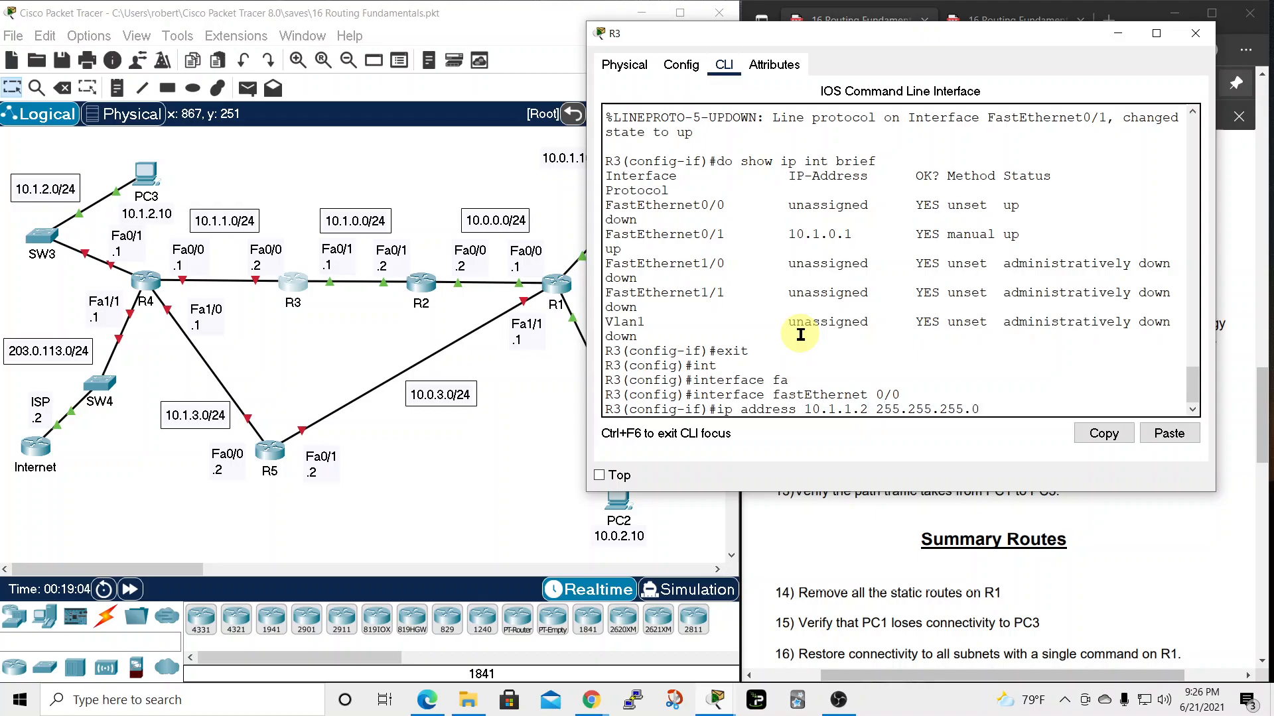
pyautogui.press('Return')
# Check R3's interface addresses and status with do show ip int brief, widening the window to read the table, and close R3
pyautogui.write('do')
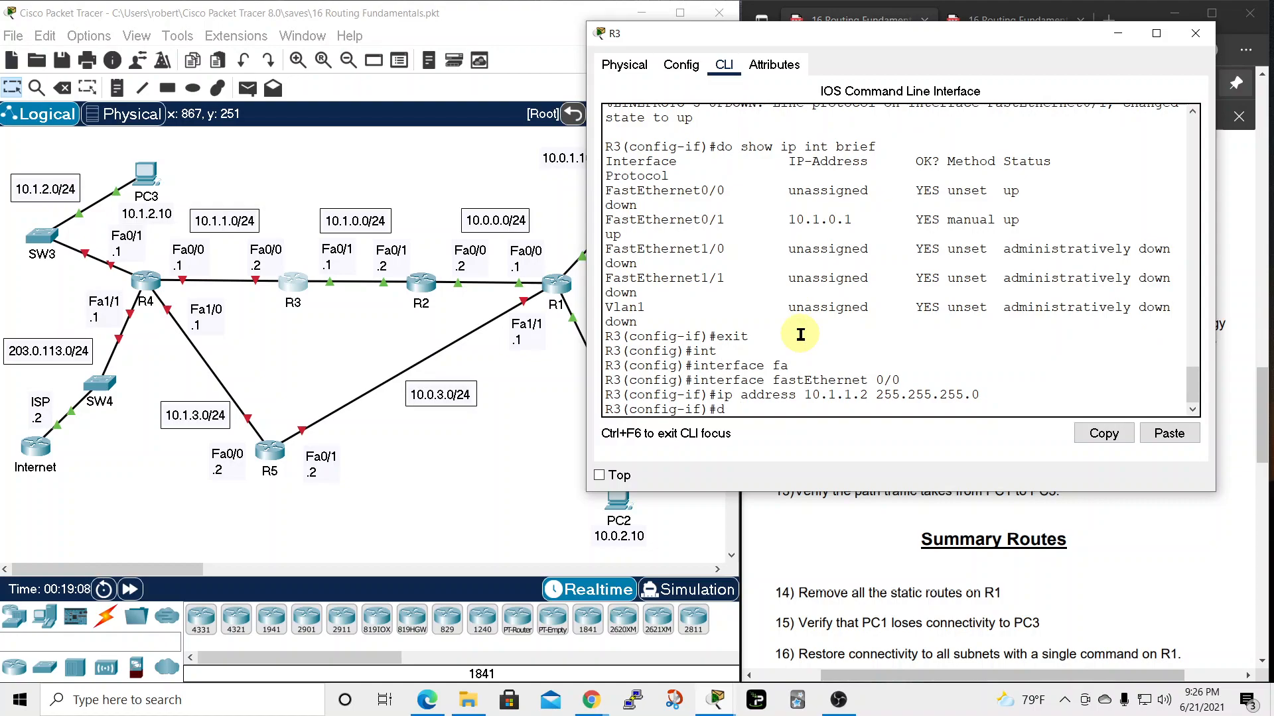
pyautogui.press('Up')
pyautogui.press('Up')
pyautogui.press('Up')
pyautogui.press('Up')
pyautogui.press('Up')
pyautogui.press('Up')
pyautogui.press('Return')
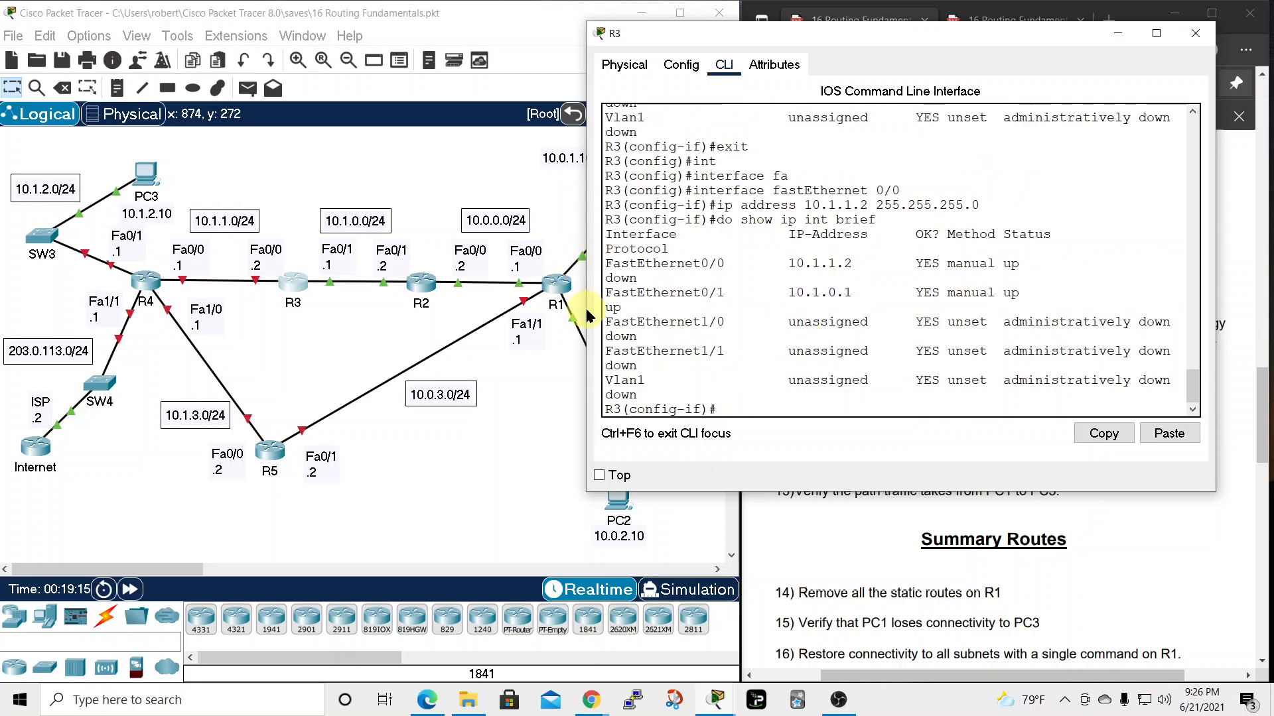
pyautogui.moveTo(582, 311); pyautogui.dragTo(464, 311)
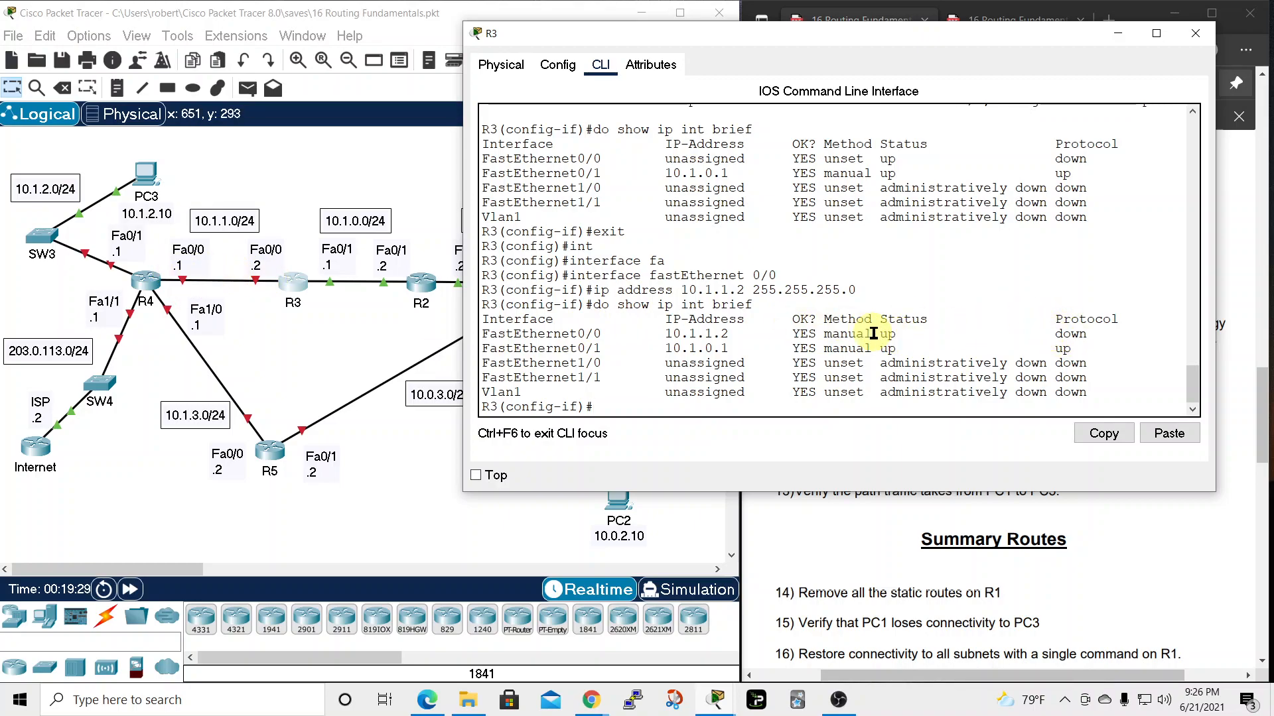
pyautogui.moveTo(880, 334); pyautogui.dragTo(898, 334)
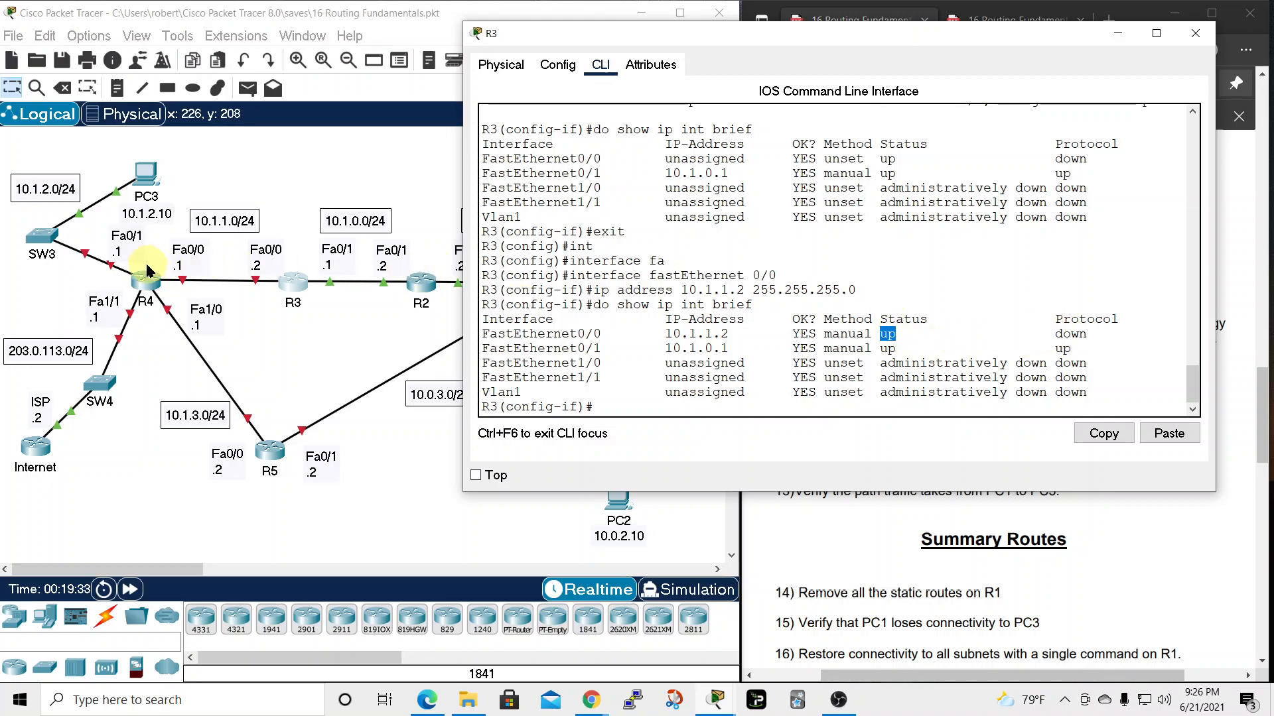
pyautogui.click(1195, 33)
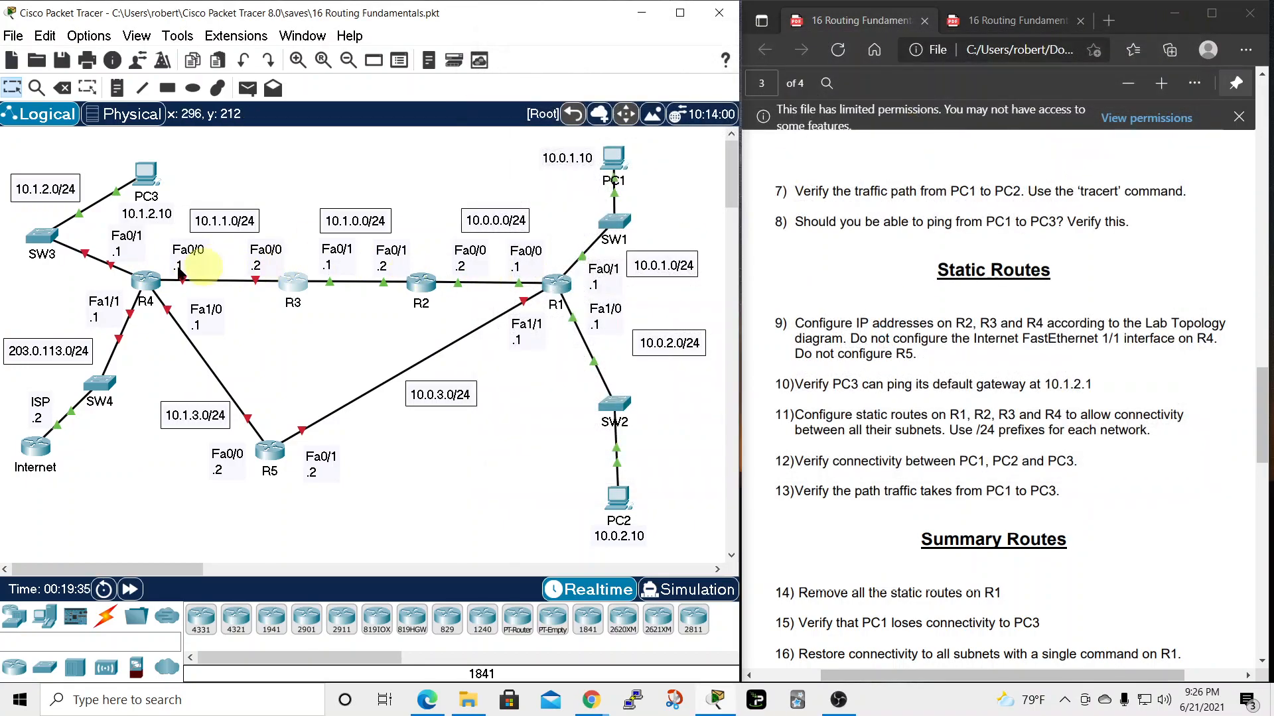
# Open R4's command line and enter global configuration mode with en and conf t
pyautogui.click(145, 279)
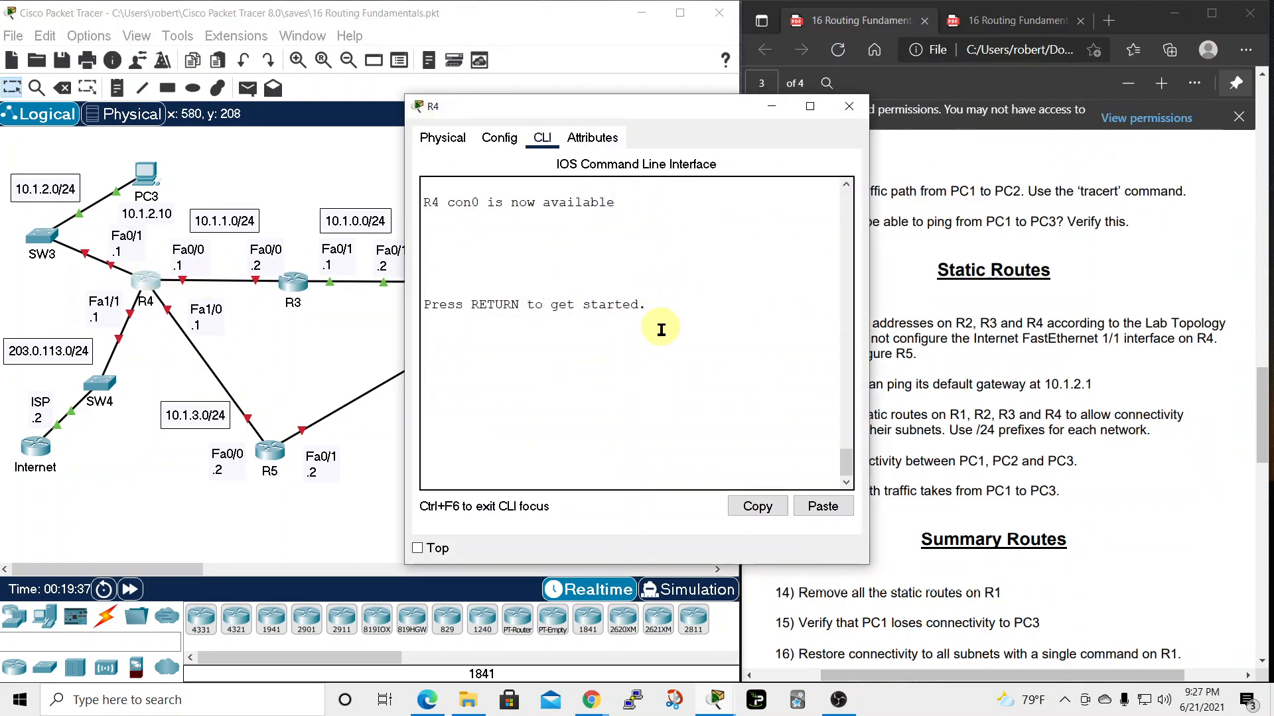
pyautogui.press('Return')
pyautogui.write('en')
pyautogui.press('Return')
pyautogui.write('conf t')
pyautogui.press('Return')
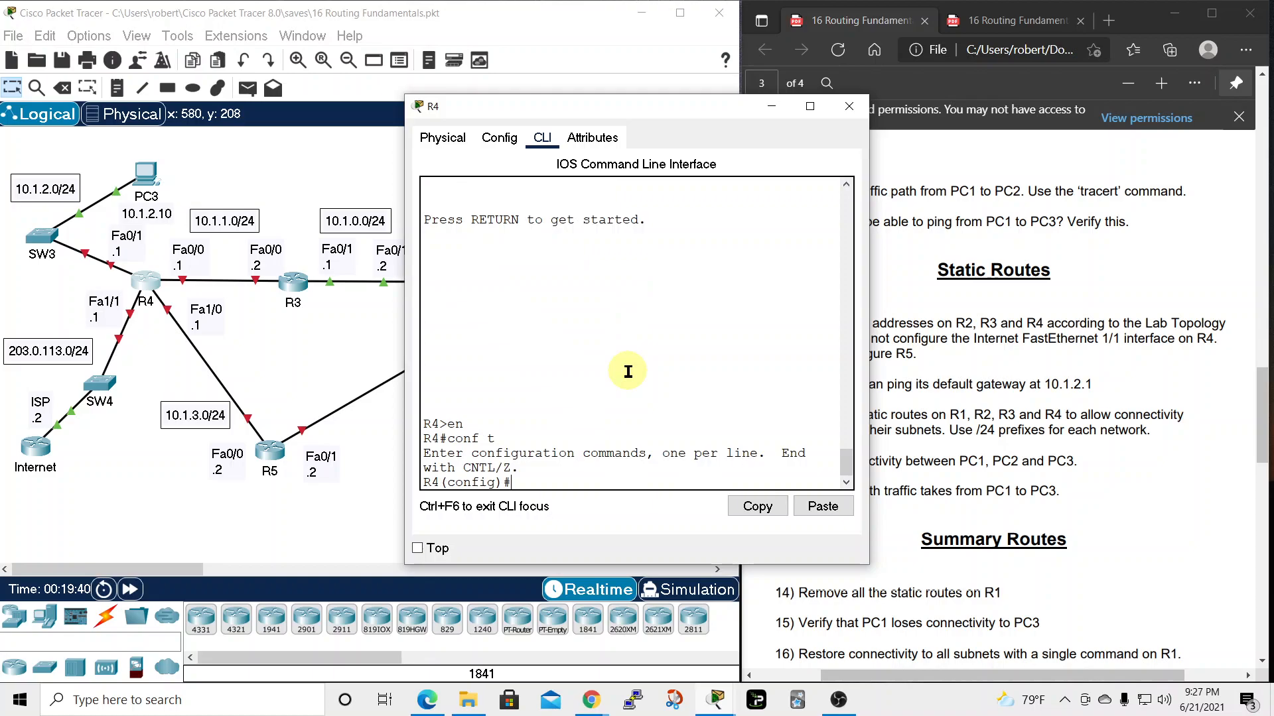
# Assign 10.1.1.1 with mask 255.255.255.0 to R4's FastEthernet 0/0
pyautogui.write('int')
pyautogui.press('Tab')
pyautogui.write('fa')
pyautogui.press('Tab')
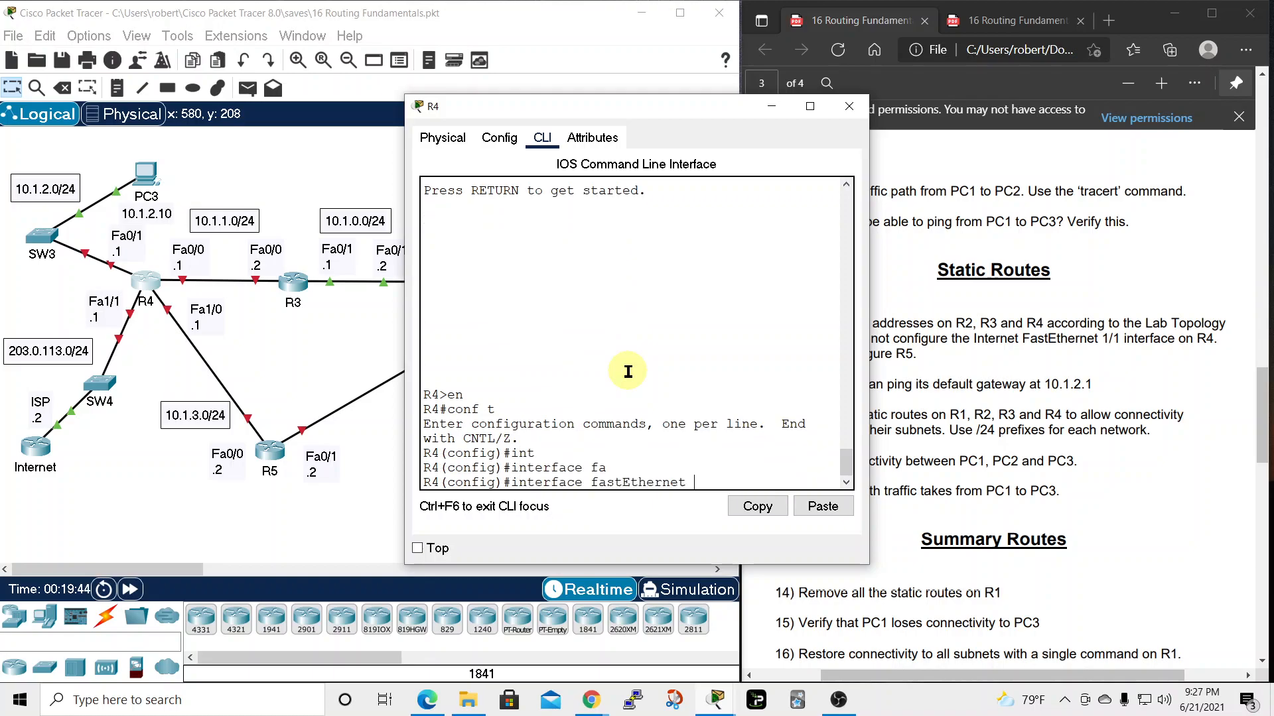
pyautogui.write('0/0')
pyautogui.press('Return')
pyautogui.write('ip address')
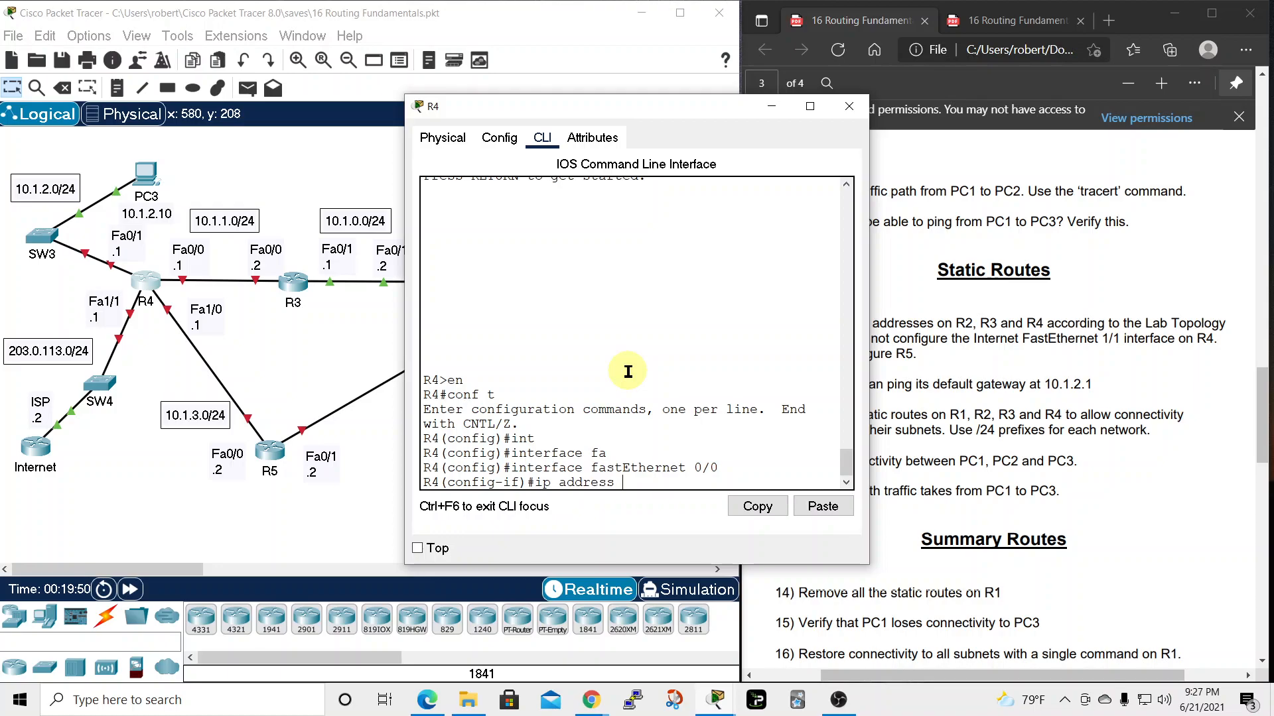
pyautogui.write(' 10.1.1.1 255.255.255.0')
pyautogui.press('Return')
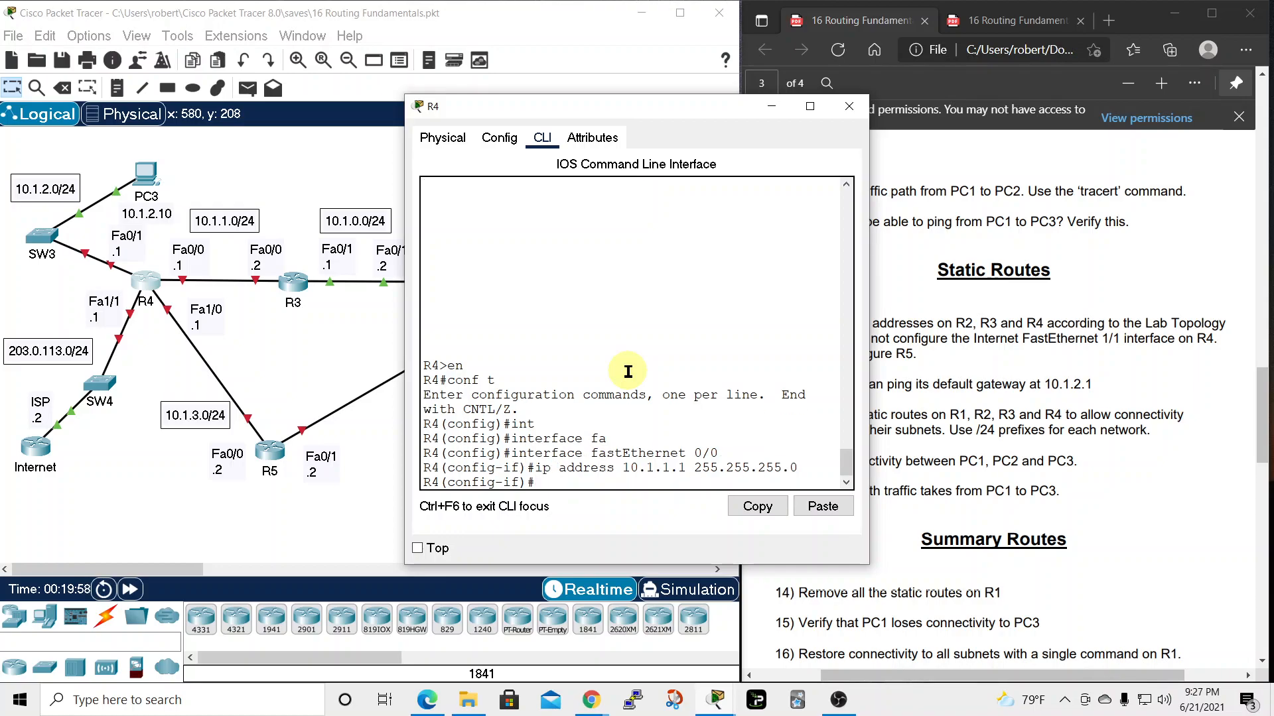
# Enable R4's FastEthernet 0/0 with no shut and exit its interface configuration
pyautogui.write('no shut')
pyautogui.press('Return')
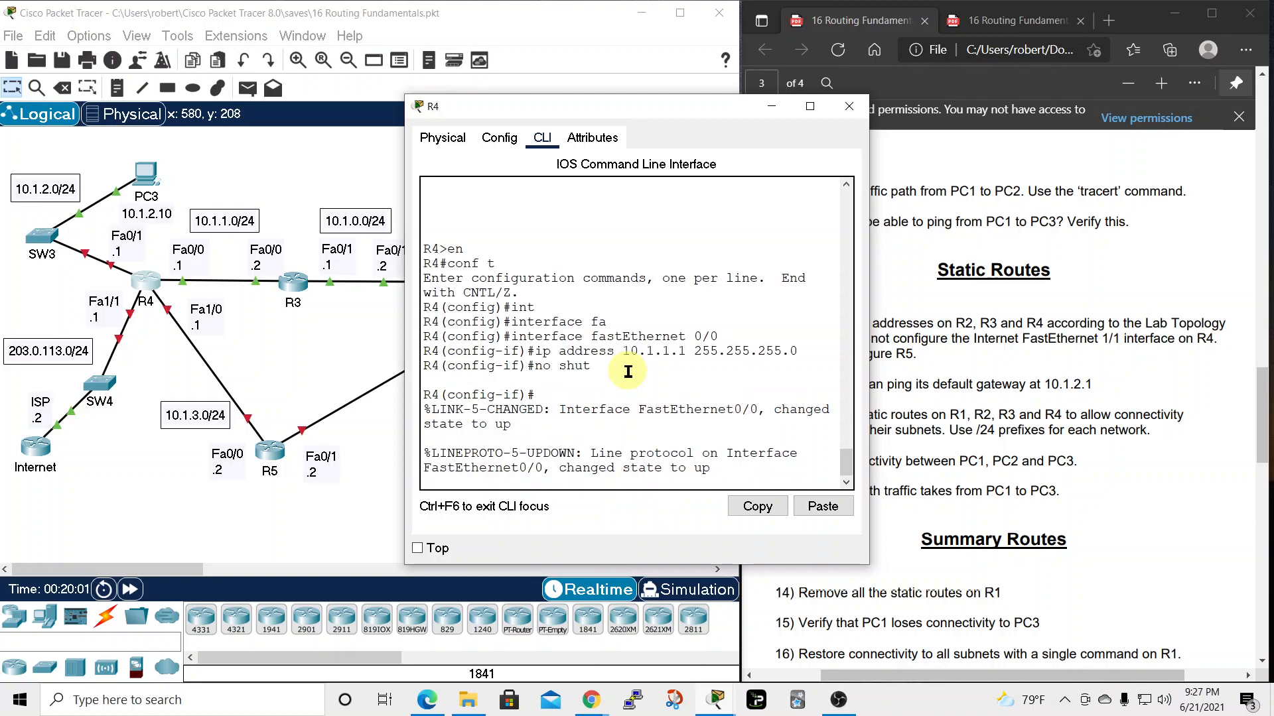
pyautogui.press('Return')
pyautogui.write('exit')
pyautogui.press('Return')
# Assign 10.1.2.1 with mask 255.255.255.0 to R4's FastEthernet 0/1
pyautogui.write('int')
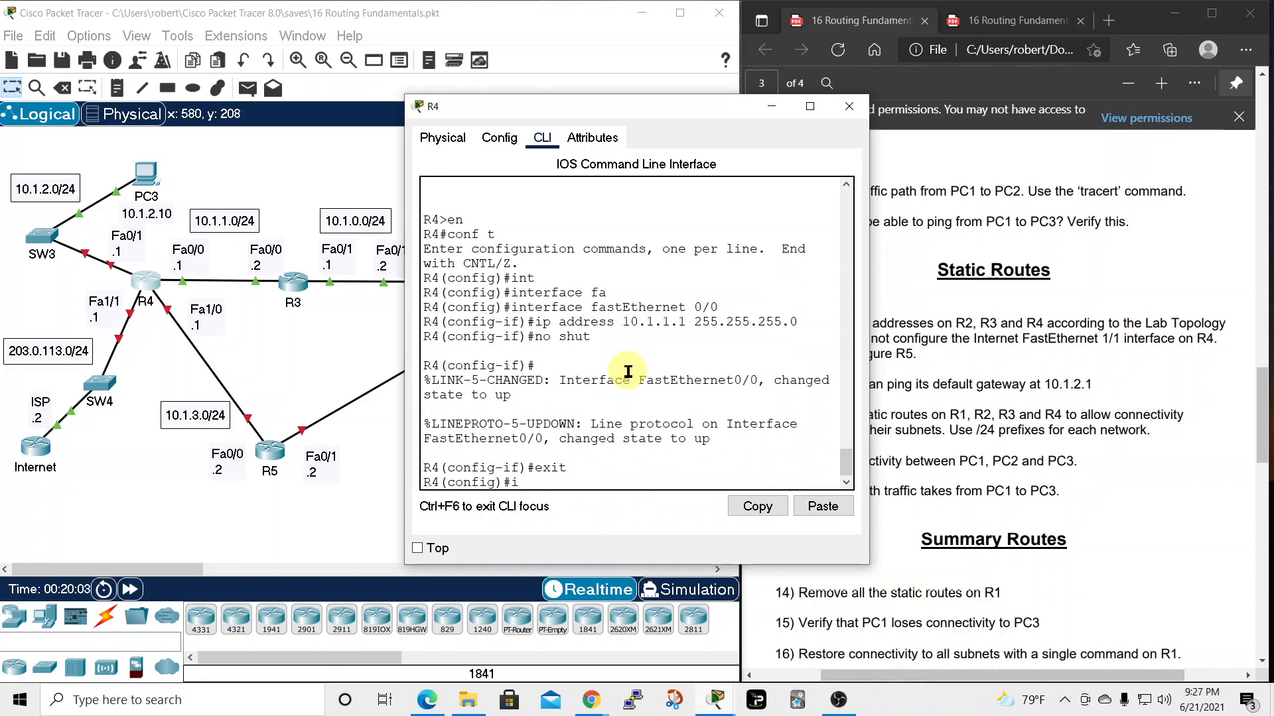
pyautogui.press('Tab')
pyautogui.write('fa')
pyautogui.press('Tab')
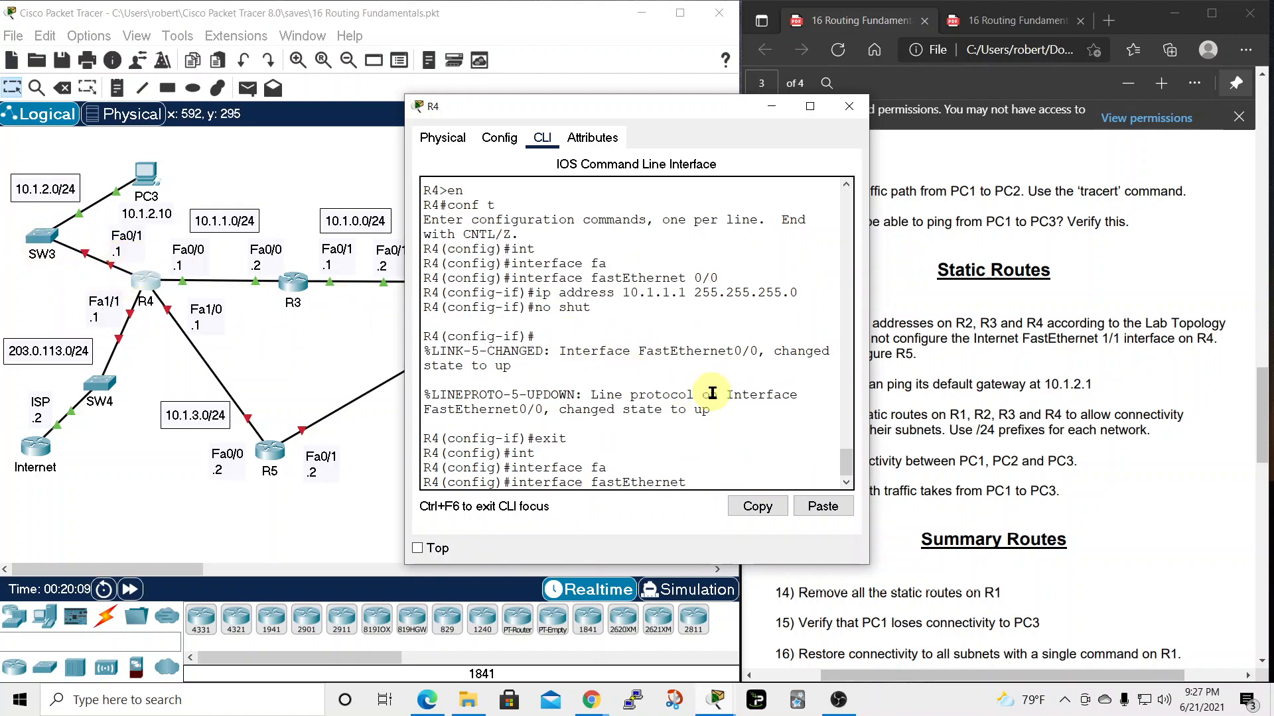
pyautogui.write('0/1')
pyautogui.press('Return')
pyautogui.write('ip a')
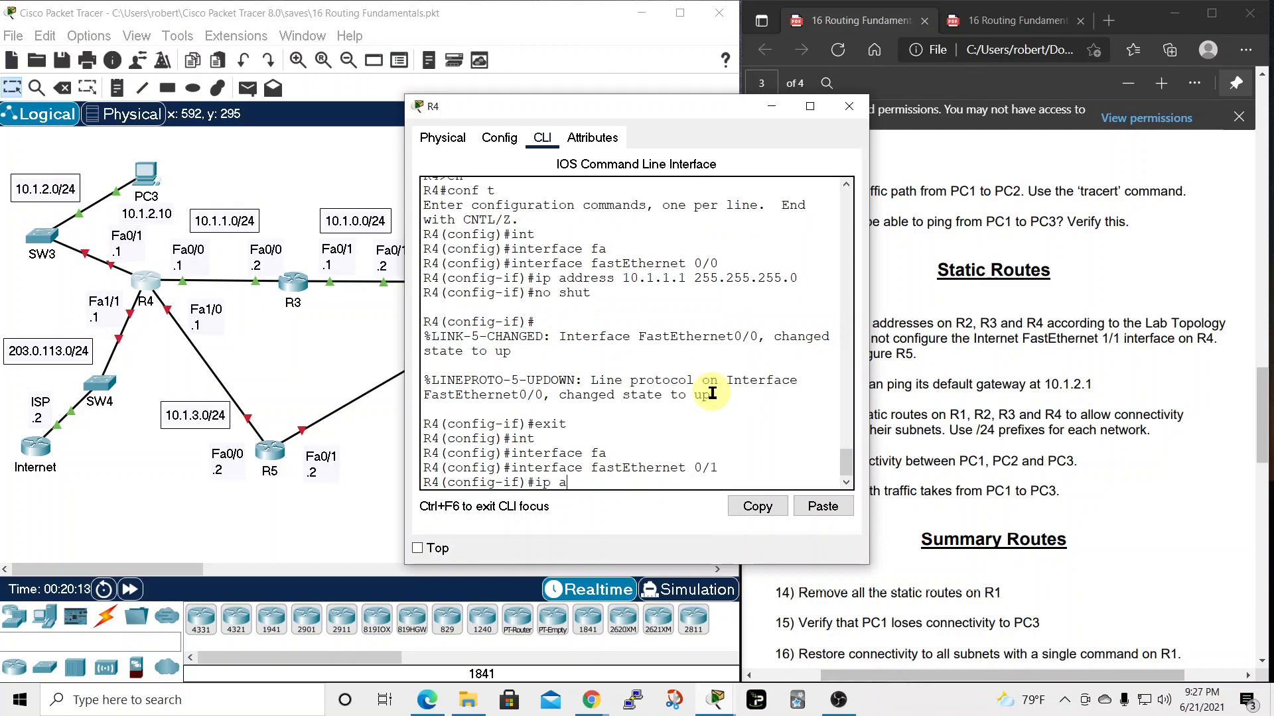
pyautogui.write('ddress')
pyautogui.write('10.1.2.1 255.255.255.0')
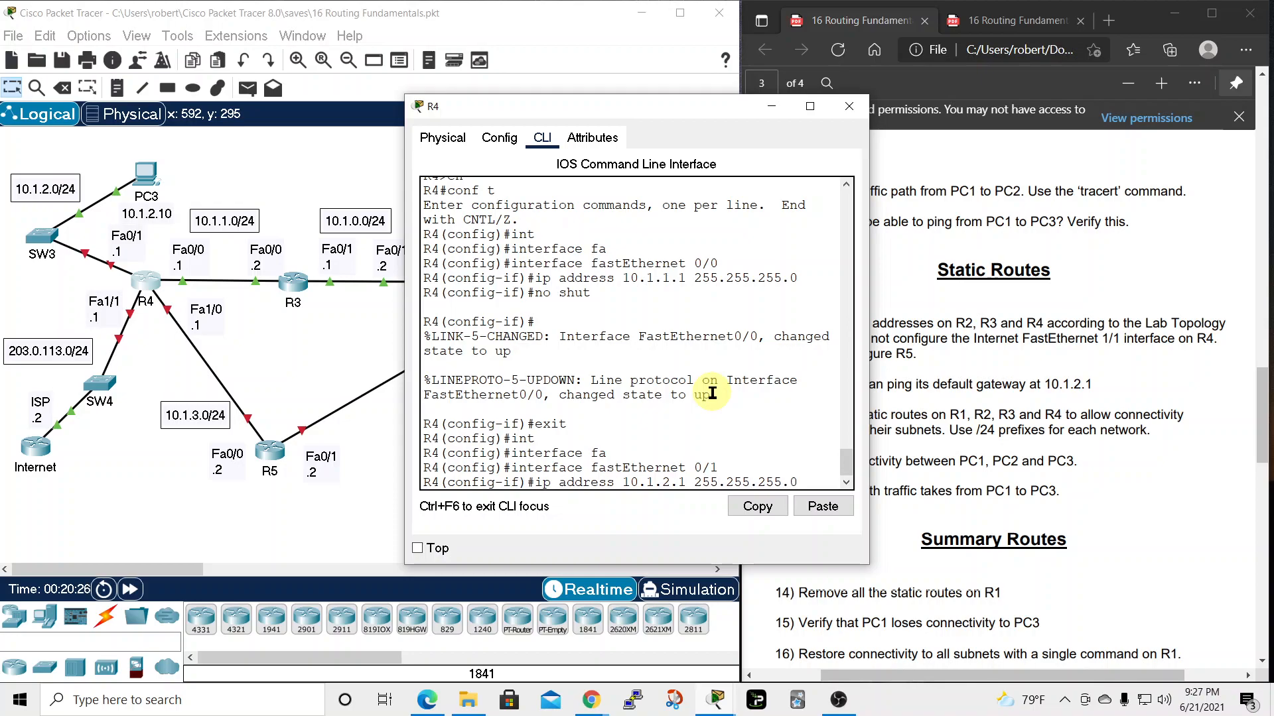
pyautogui.press('Return')
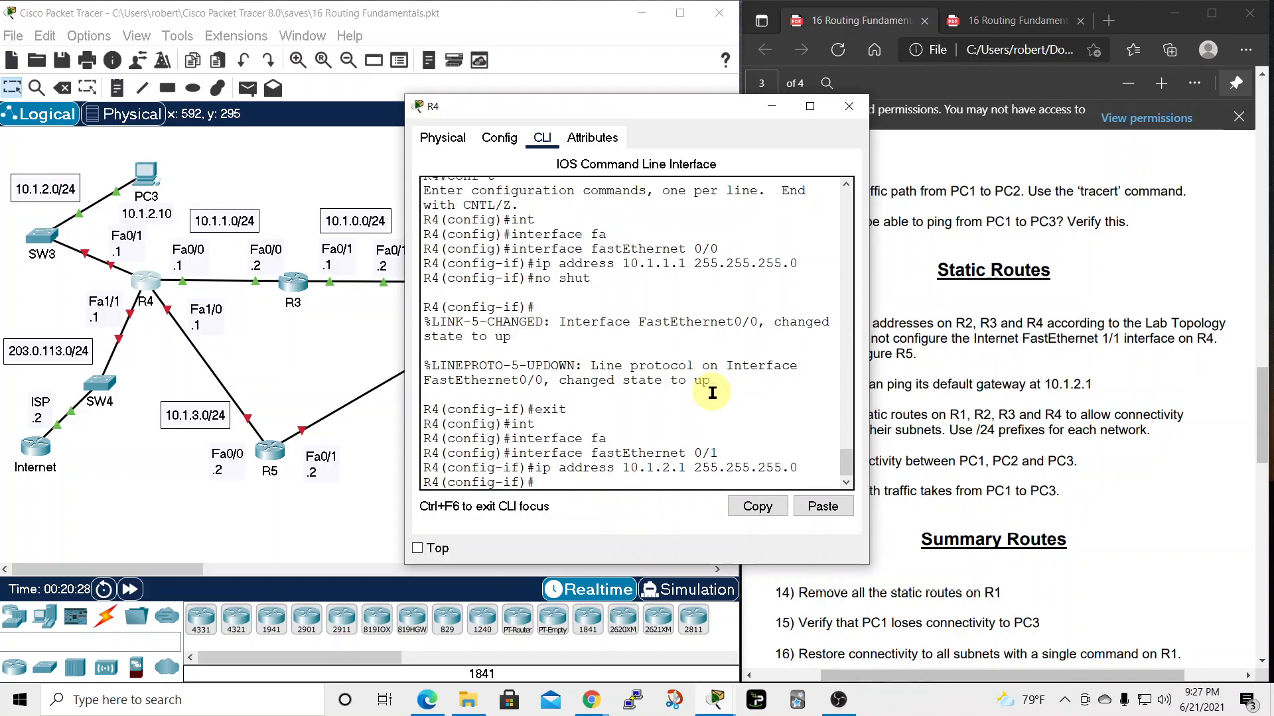
# Enable R4's FastEthernet 0/1 with no shut and close the R4 window
pyautogui.write('no shut')
pyautogui.press('Return')
pyautogui.press('Return')
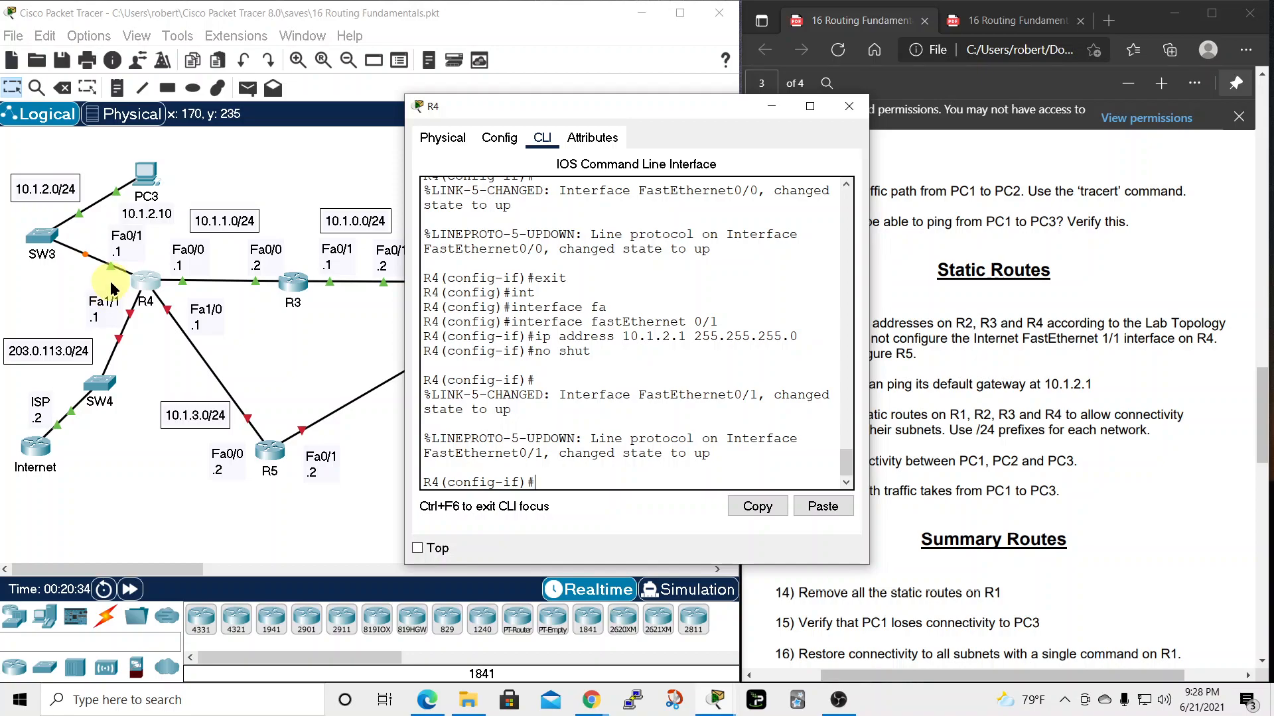
pyautogui.click(849, 106)
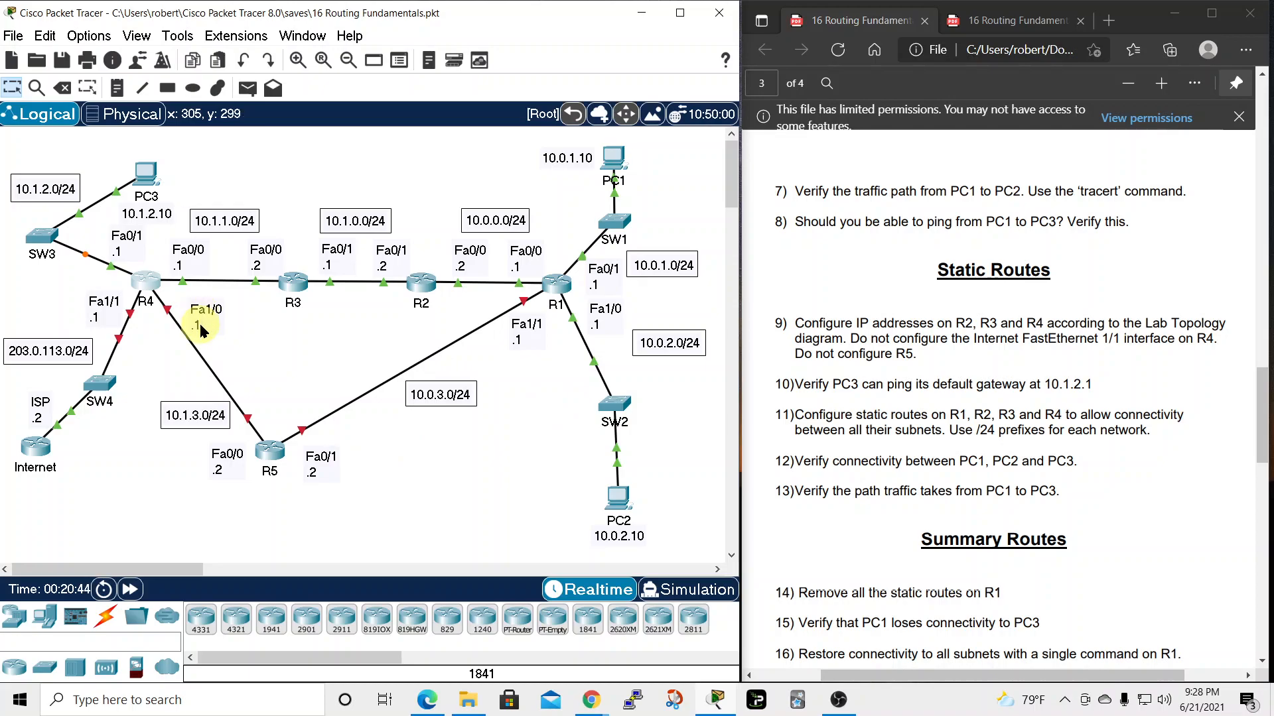
# Reopen R4's command line and exit the FastEthernet 0/1 interface configuration
pyautogui.click(146, 280)
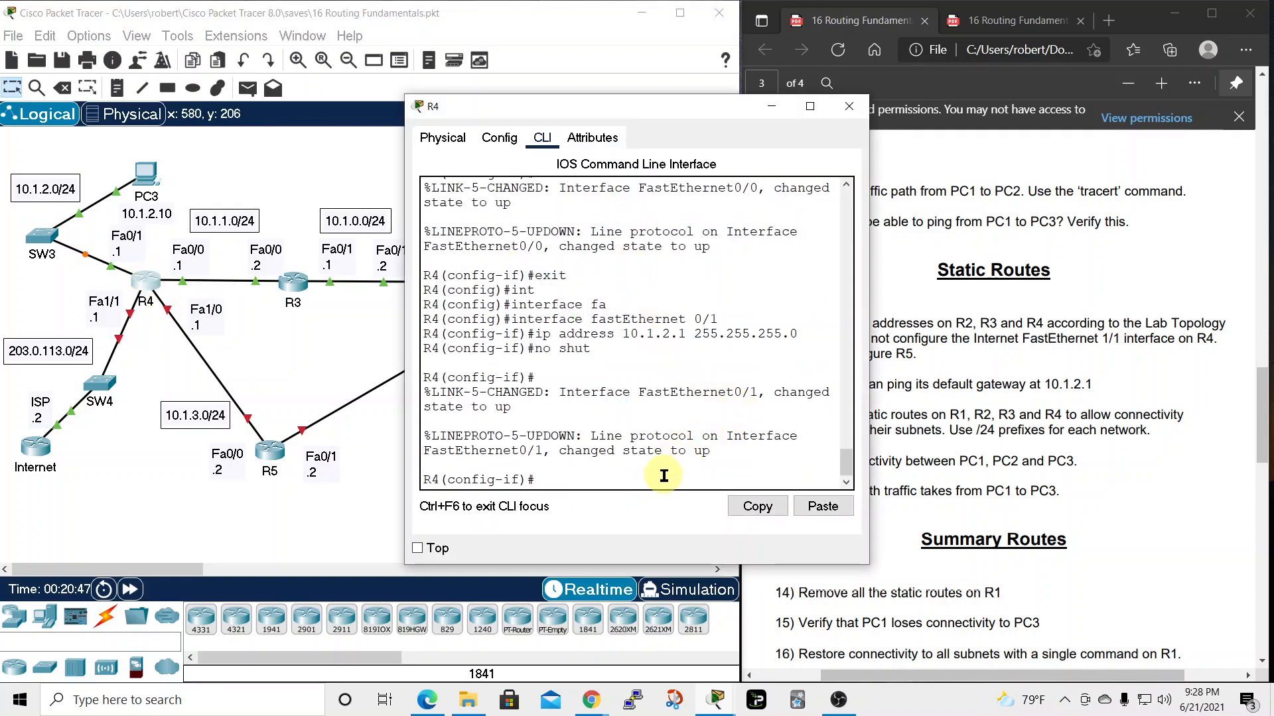
pyautogui.press('Return')
pyautogui.write('exit')
pyautogui.press('Return')
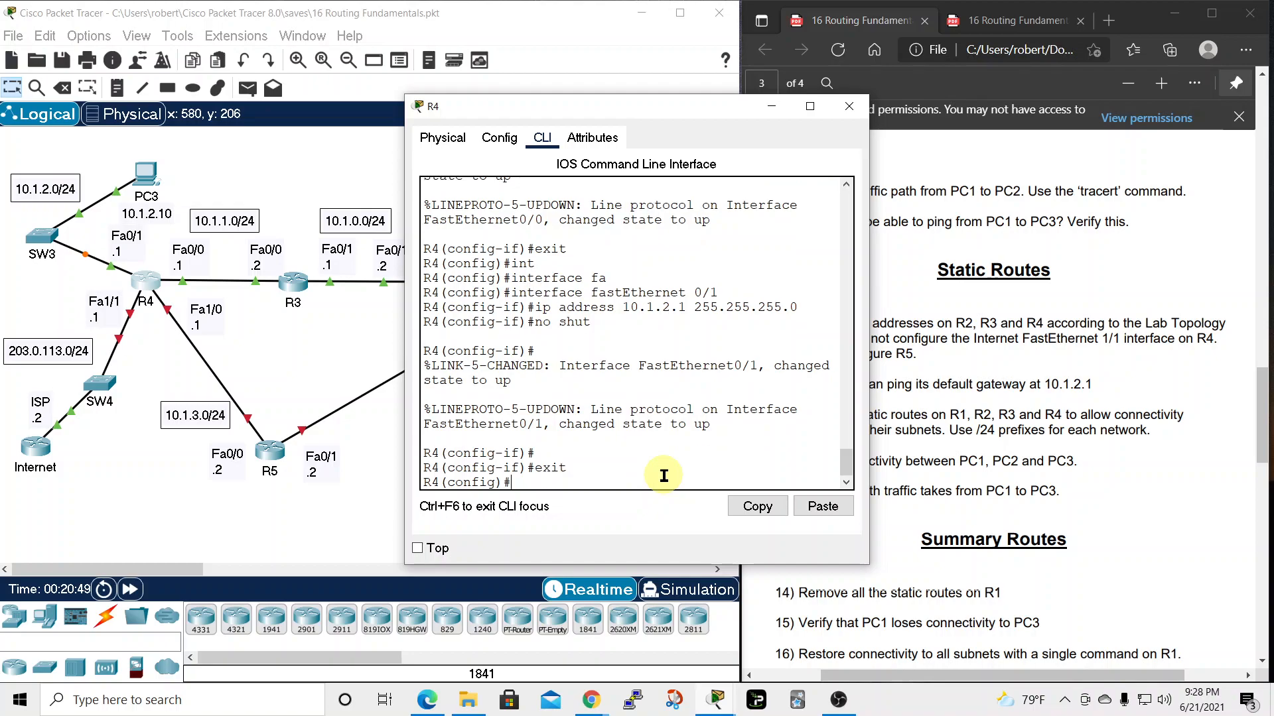
# Assign 10.1.3.1 with mask 255.255.255.0 to R4's FastEthernet 1/0
pyautogui.write('int')
pyautogui.press('Tab')
pyautogui.write('fa')
pyautogui.press('Tab')
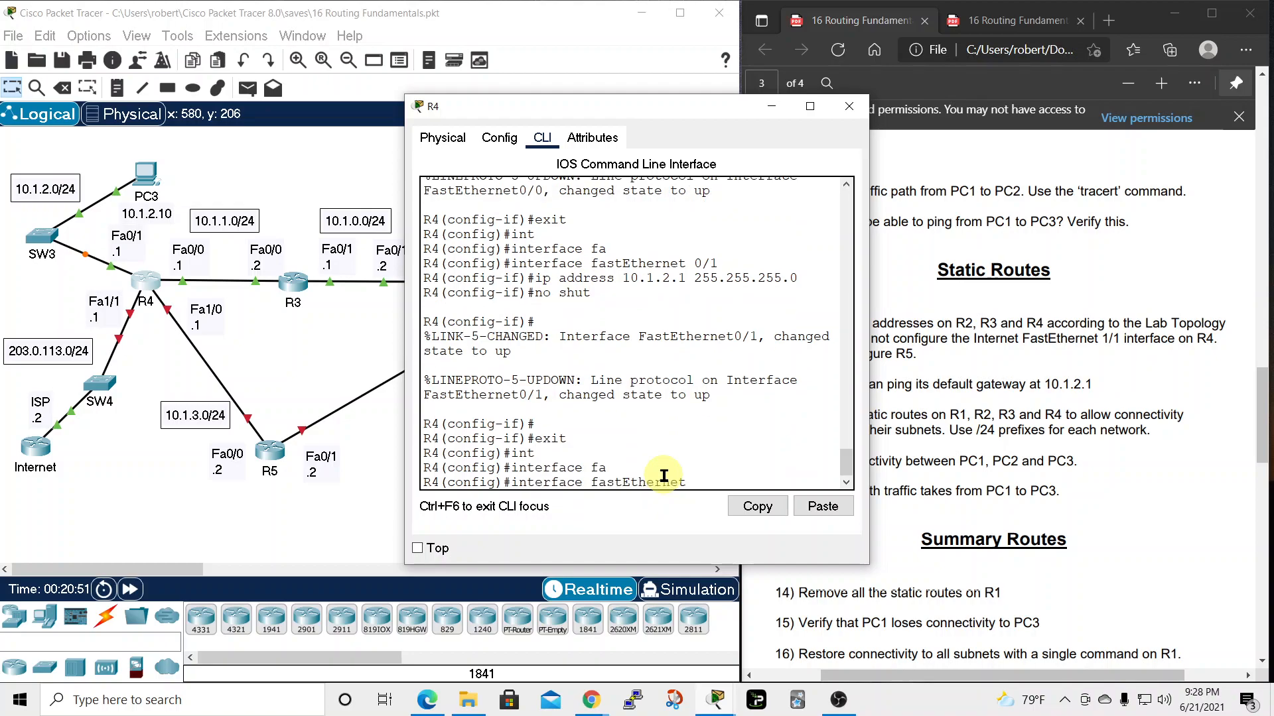
pyautogui.write('1/0')
pyautogui.press('Return')
pyautogui.write('ip address')
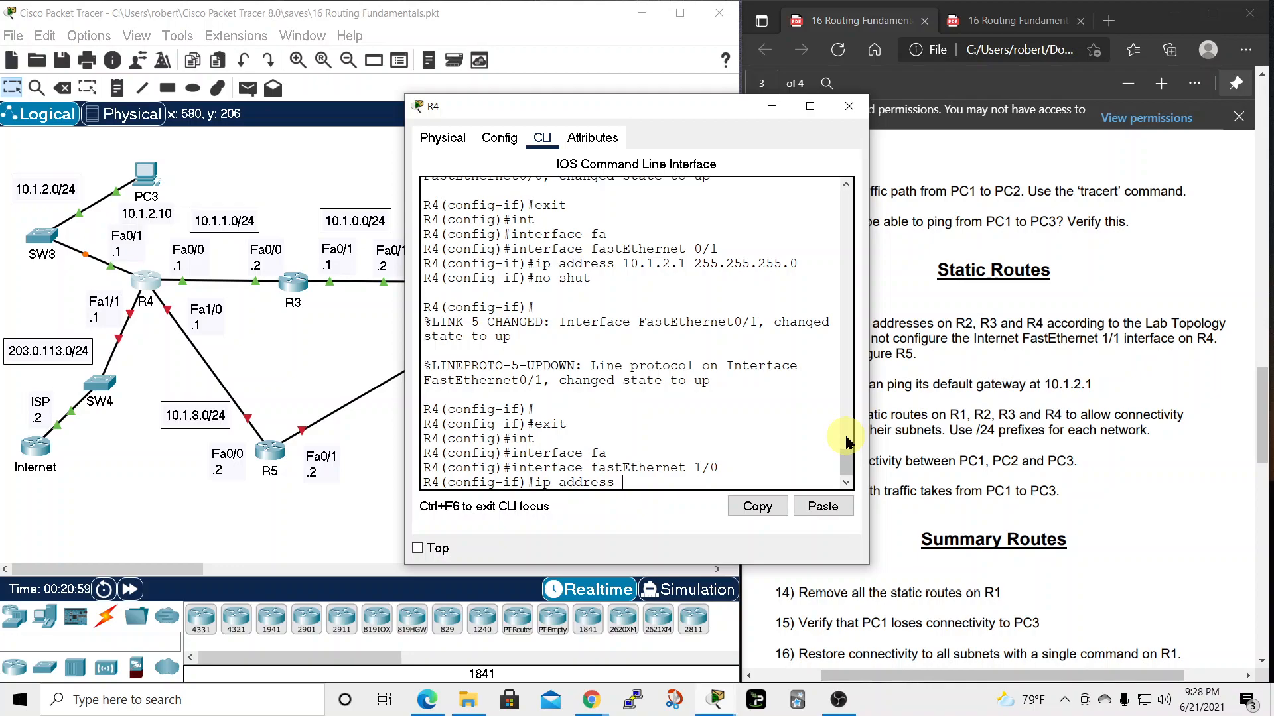
pyautogui.write(' 10.1.3.1 255.255.255.0')
pyautogui.press('Return')
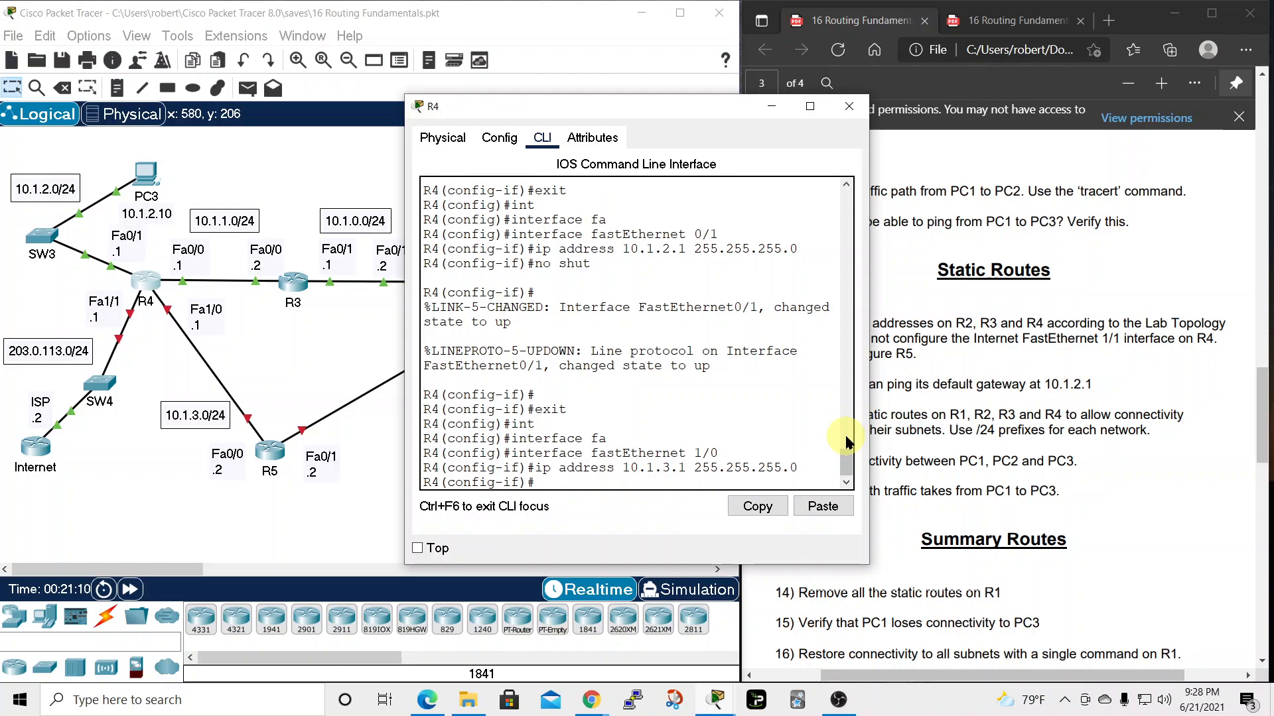
pyautogui.write('do show ip int b')
pyautogui.press('BackSpace')
pyautogui.press('BackSpace')
pyautogui.press('BackSpace')
pyautogui.press('BackSpace')
pyautogui.press('BackSpace')
pyautogui.press('BackSpace')
pyautogui.press('BackSpace')
pyautogui.press('BackSpace')
pyautogui.press('BackSpace')
pyautogui.press('BackSpace')
pyautogui.press('BackSpace')
pyautogui.press('BackSpace')
pyautogui.press('BackSpace')
pyautogui.press('BackSpace')
pyautogui.press('BackSpace')
pyautogui.press('BackSpace')
# Enable R4's FastEthernet 1/0 interface with no shut
pyautogui.write('no shut')
pyautogui.press('Return')
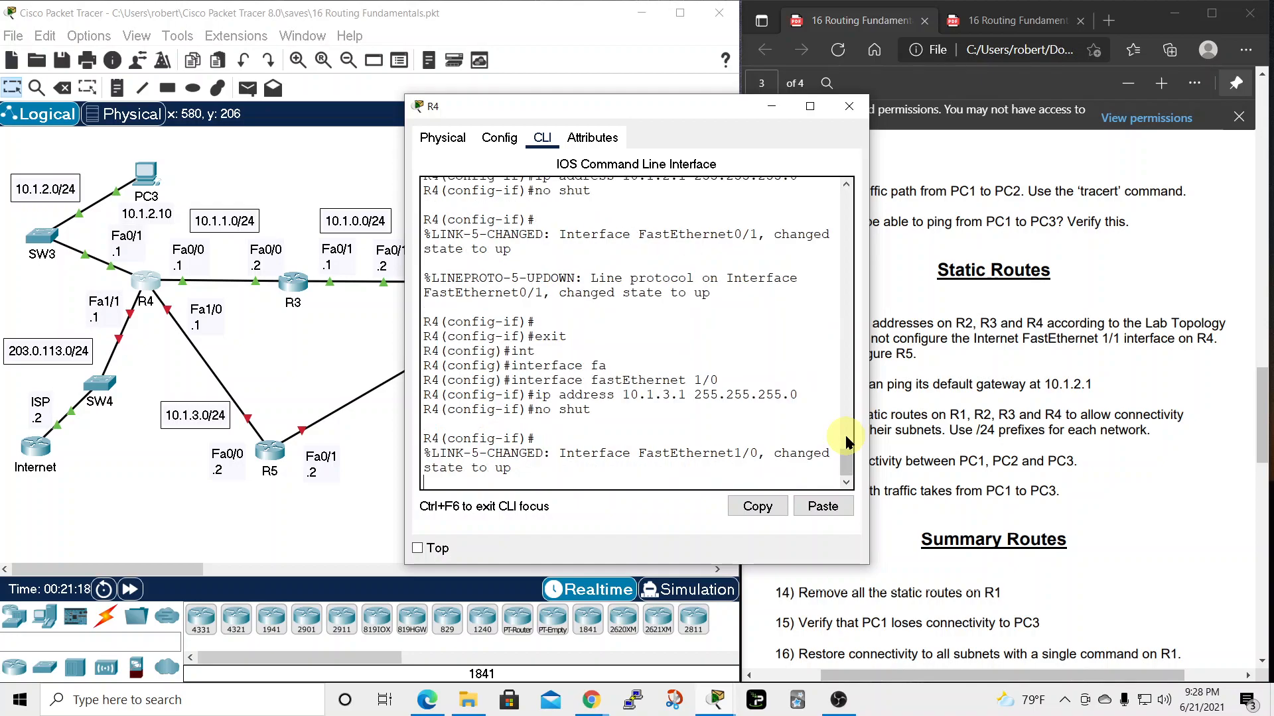
pyautogui.press('Return')
# Check R4's interfaces with do show ip int brief, widening the window to read the table, and close R4
pyautogui.write('do sh')
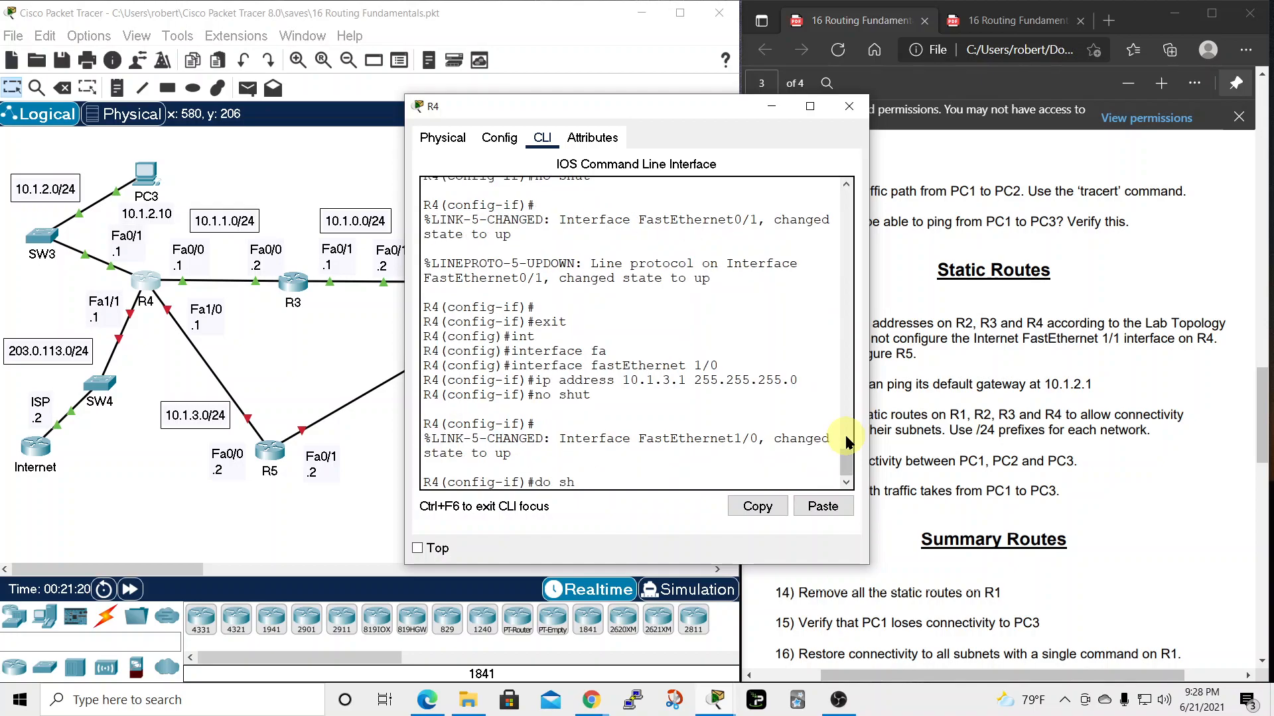
pyautogui.write('ow ip int brief')
pyautogui.press('Return')
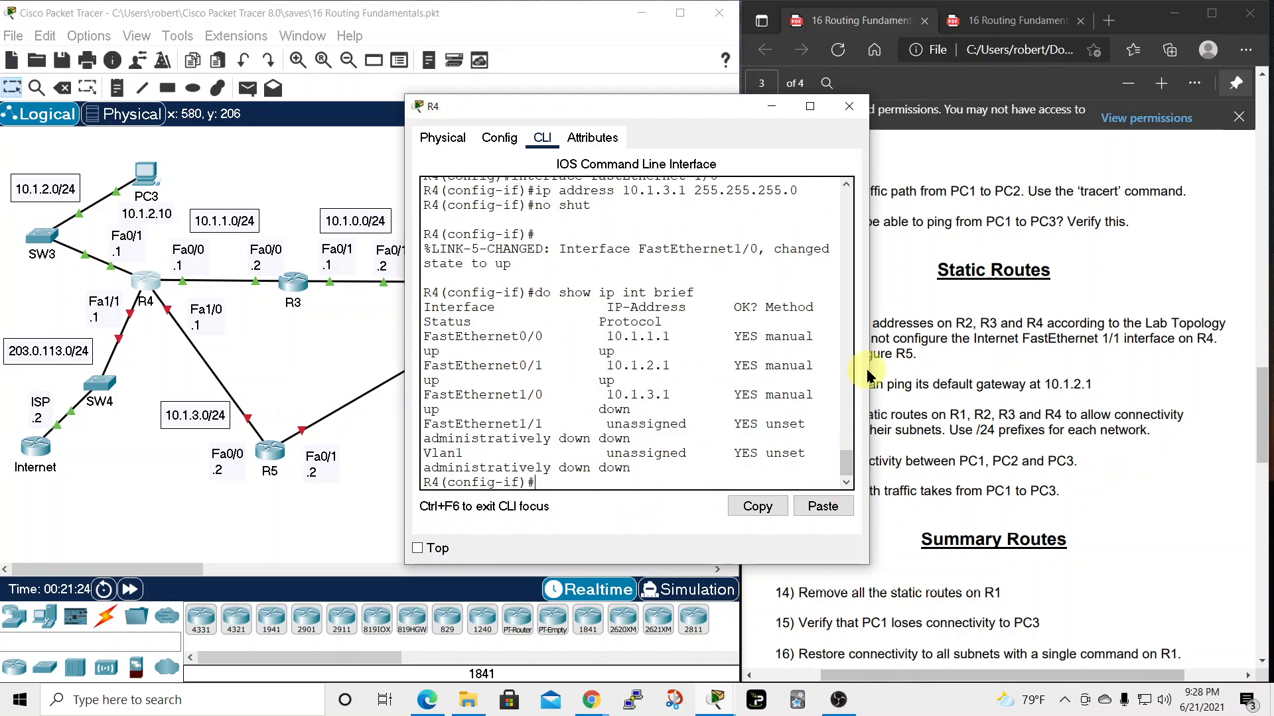
pyautogui.moveTo(869, 376); pyautogui.dragTo(1074, 435)
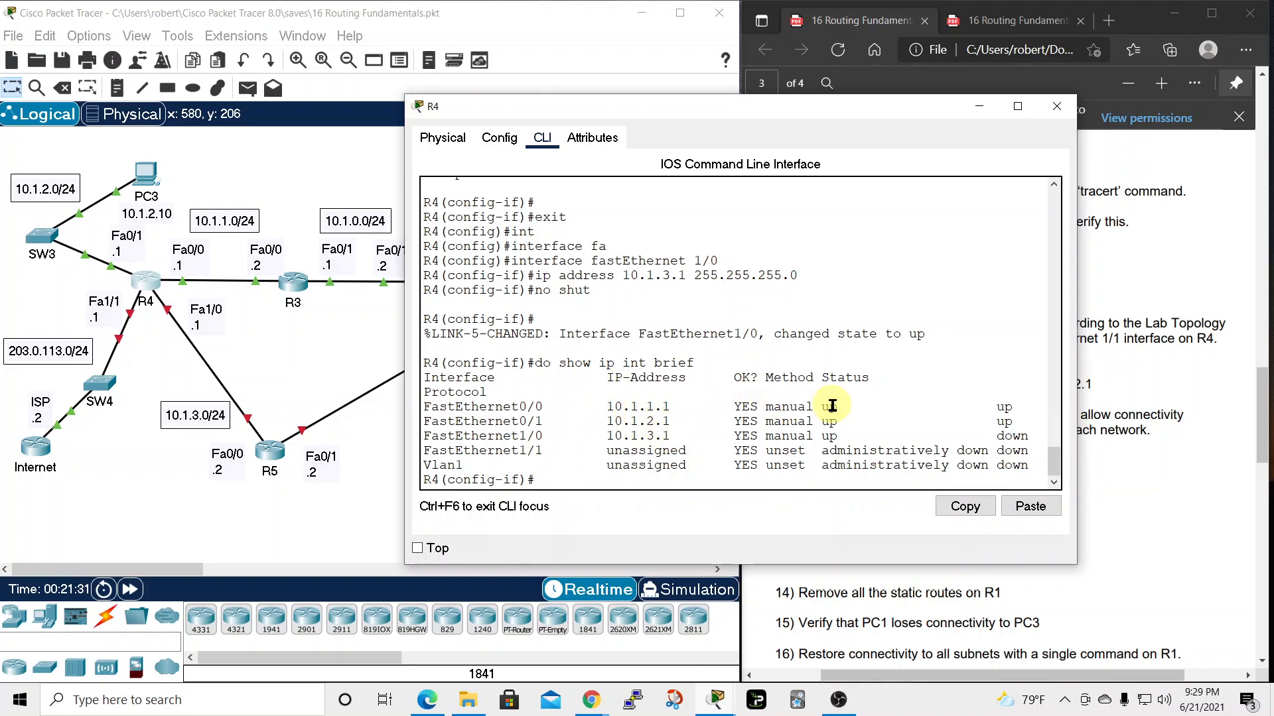
pyautogui.click(1056, 106)
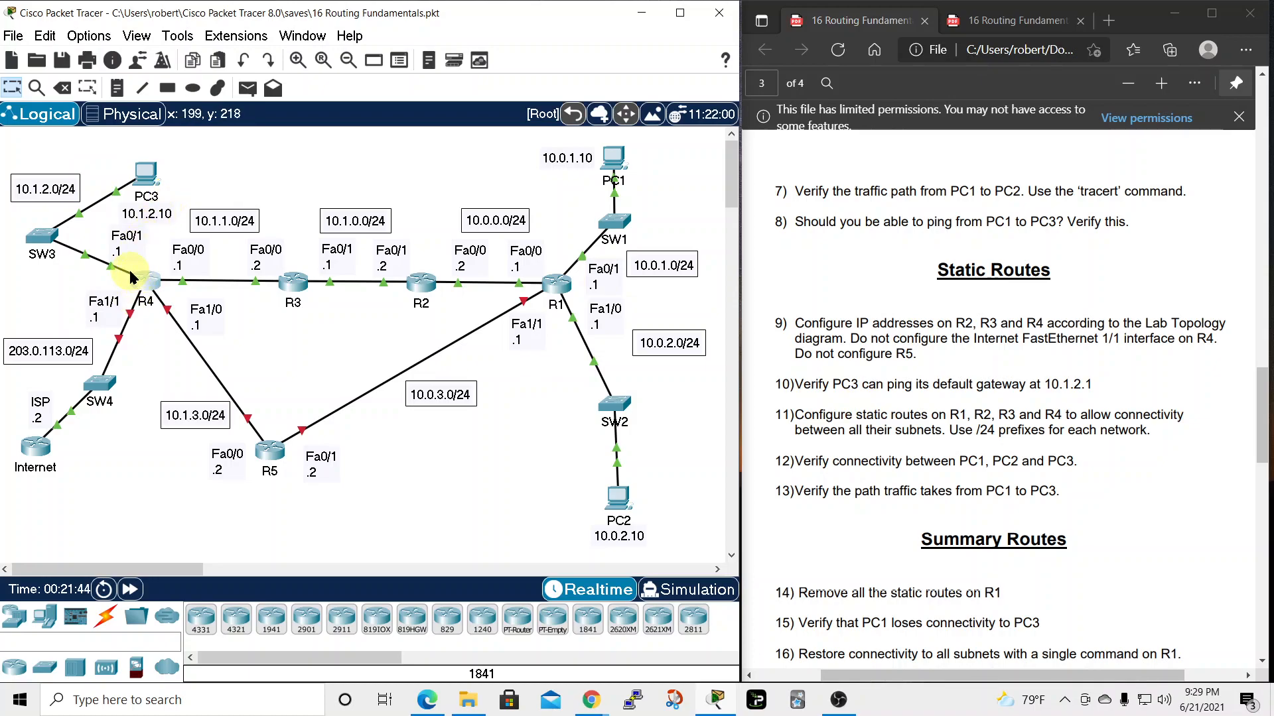
# Ping the default gateway 10.1.2.1 from PC3's Command Prompt and close PC3
pyautogui.click(146, 174)
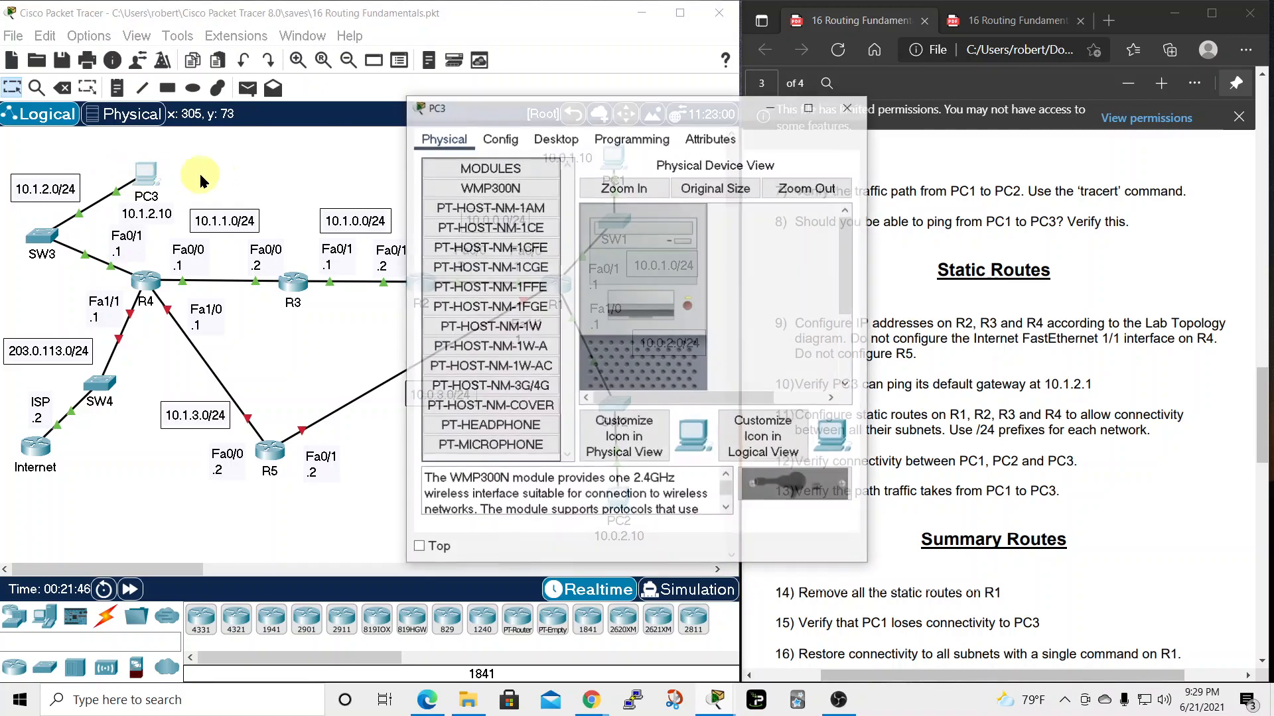
pyautogui.moveTo(660, 107); pyautogui.dragTo(774, 26)
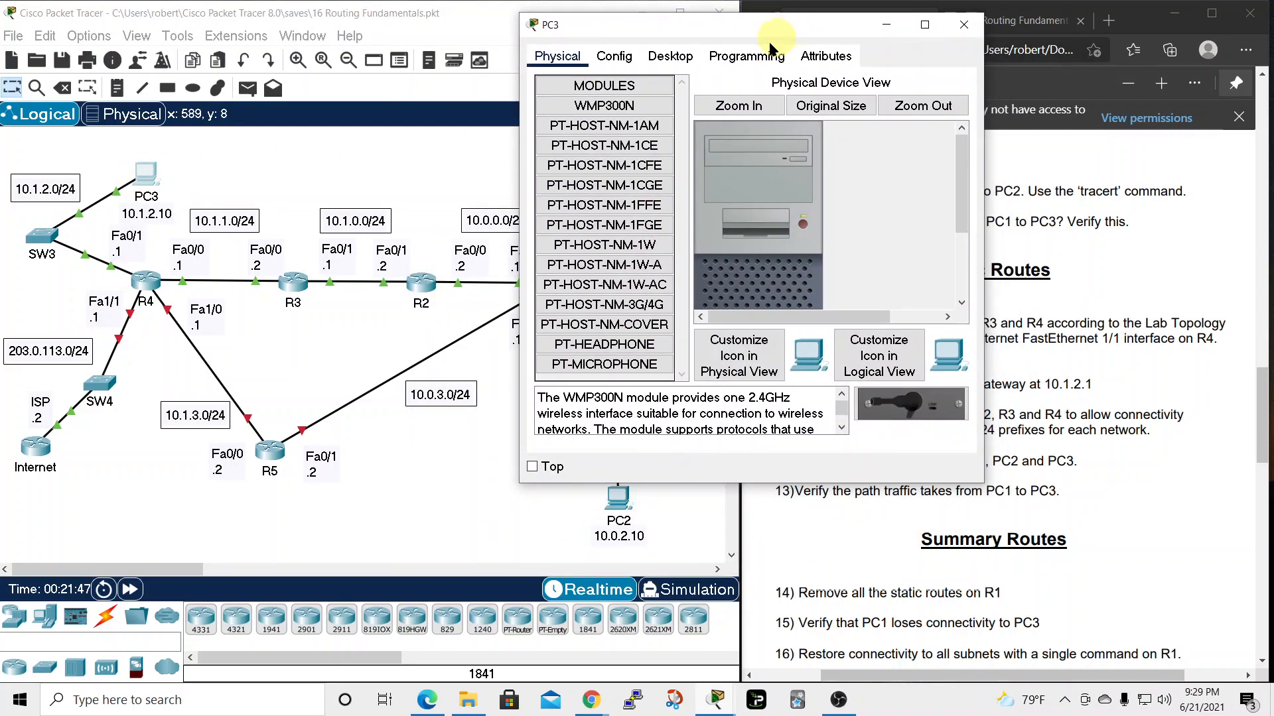
pyautogui.click(693, 61)
pyautogui.click(841, 129)
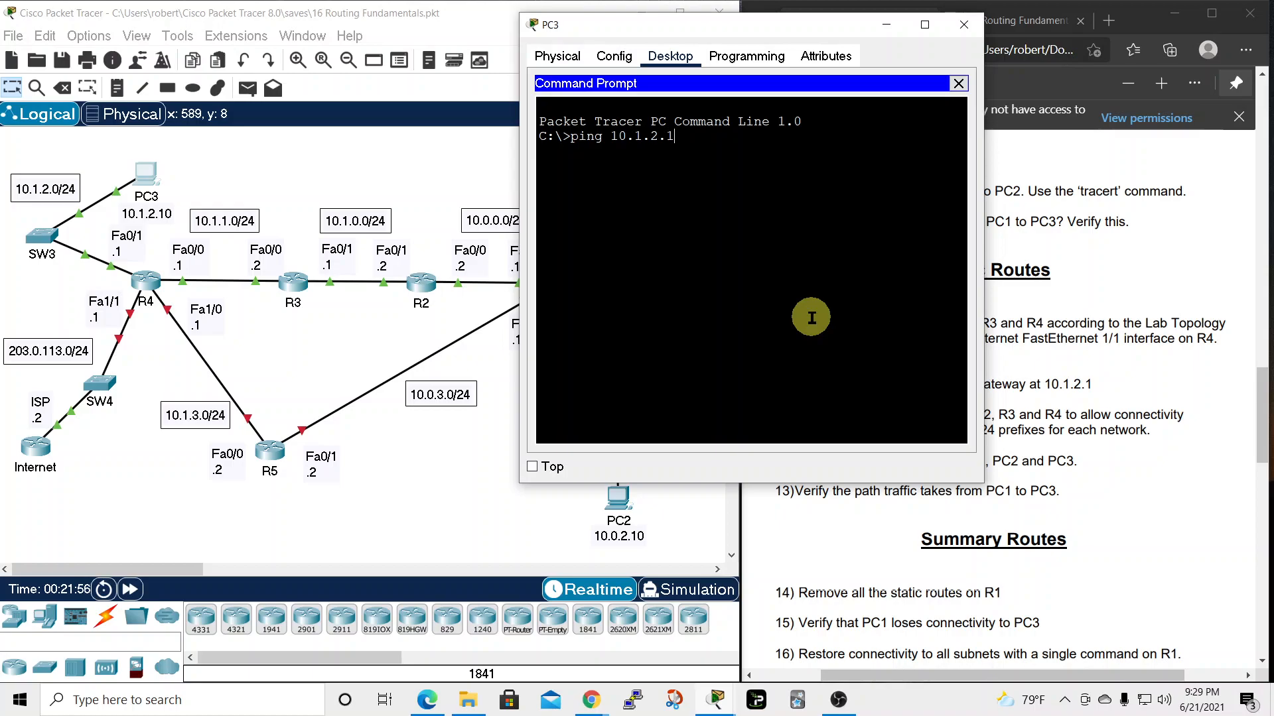
pyautogui.press('Return')
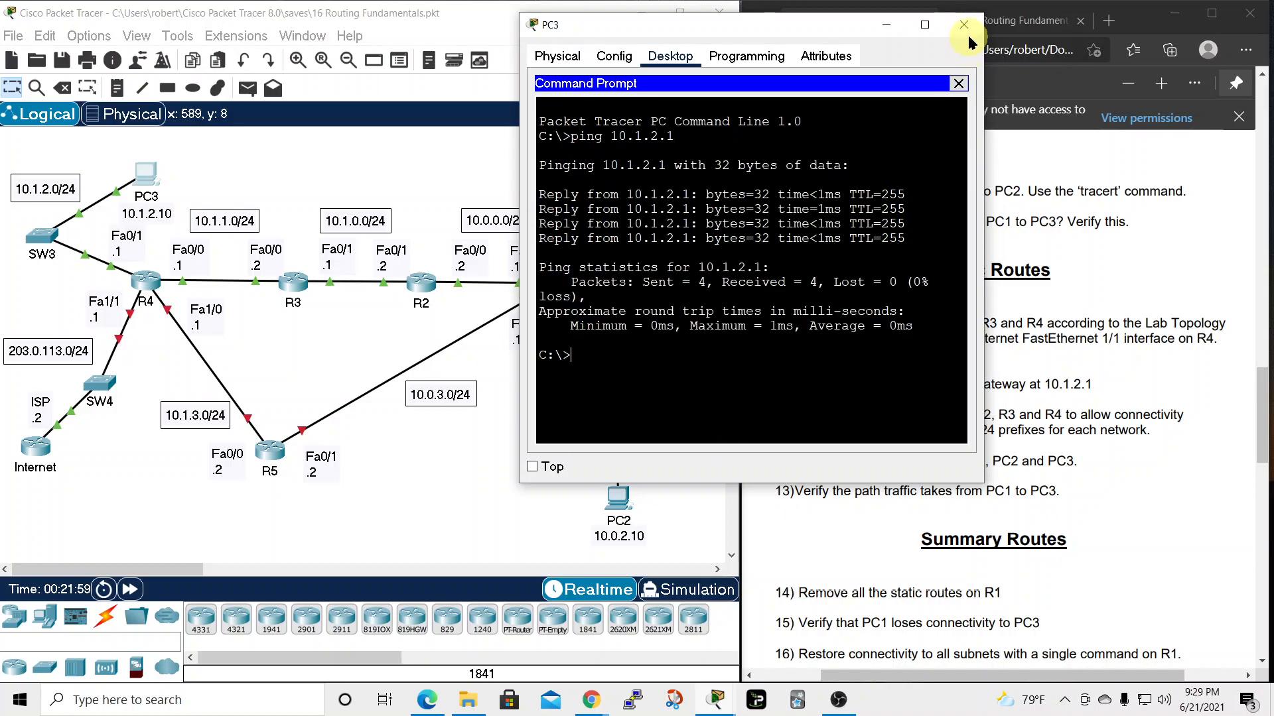
pyautogui.click(963, 24)
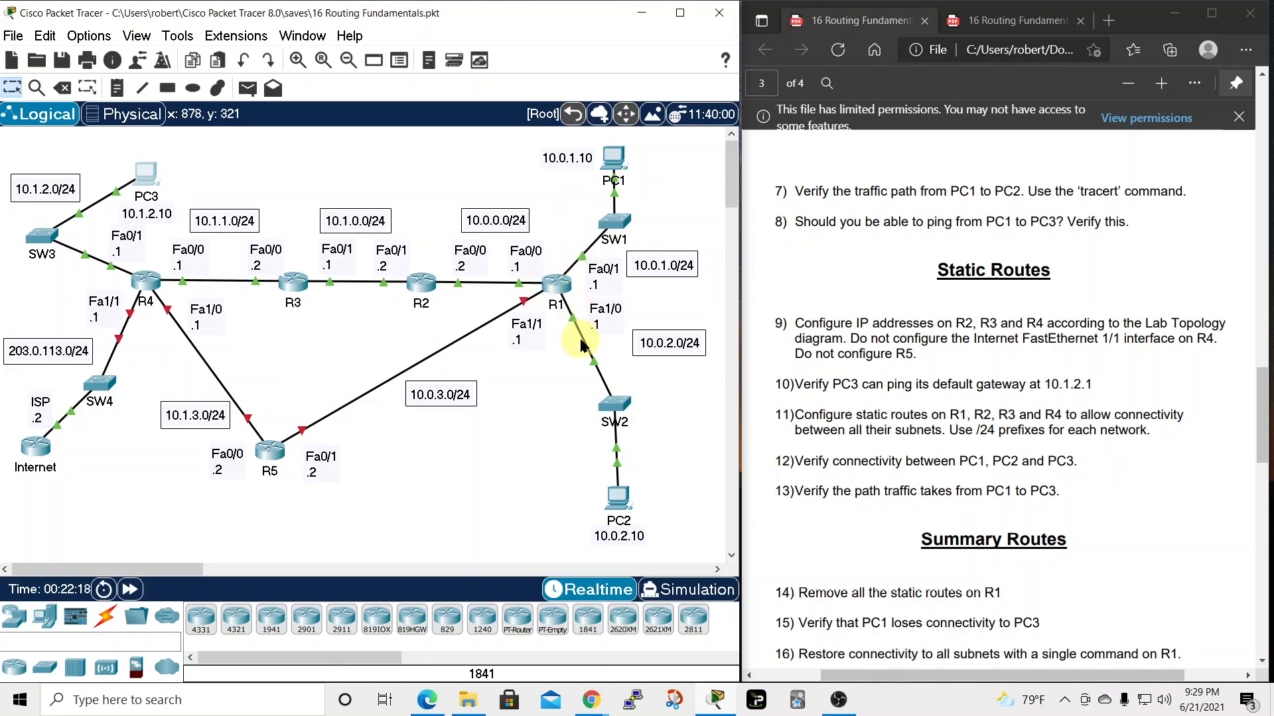
# Open R1's command line beside the topology and enter global configuration mode with en and conf t
pyautogui.click(554, 281)
pyautogui.moveTo(731, 109); pyautogui.dragTo(974, 59)
pyautogui.moveTo(765, 346); pyautogui.dragTo(767, 355)
pyautogui.press('Return')
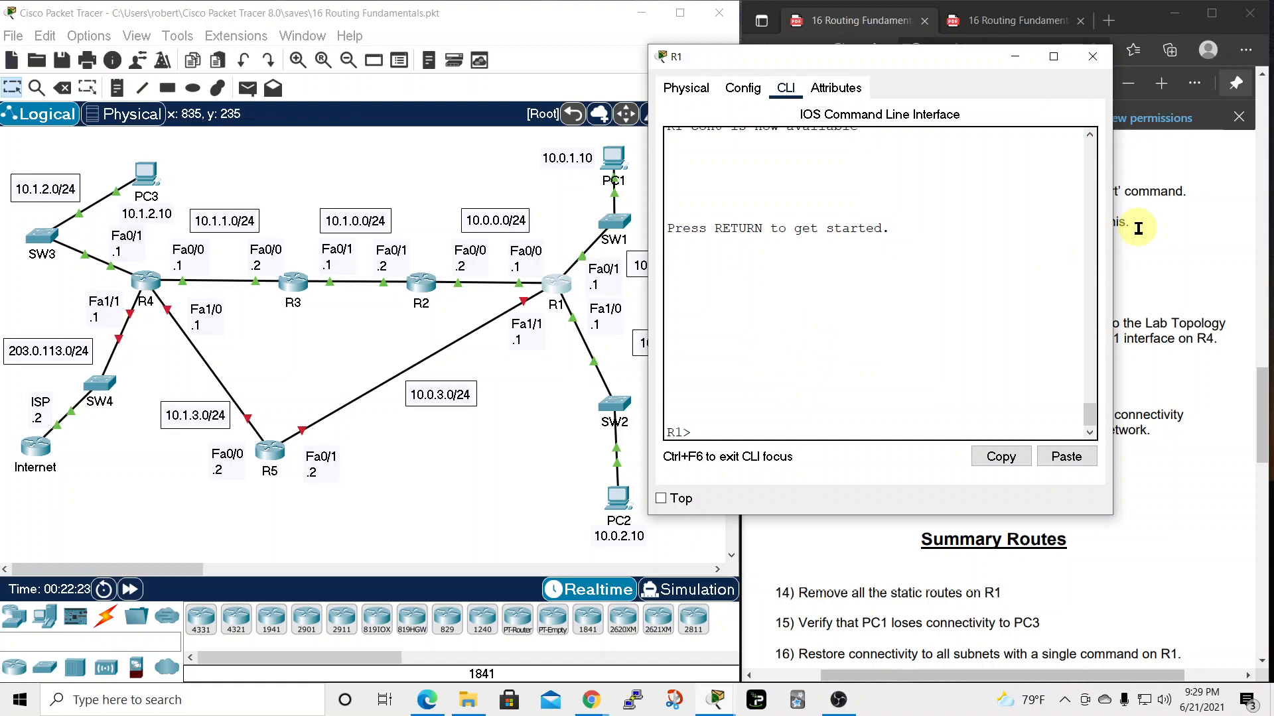
pyautogui.write('en')
pyautogui.press('Return')
pyautogui.write('conf t')
pyautogui.press('Return')
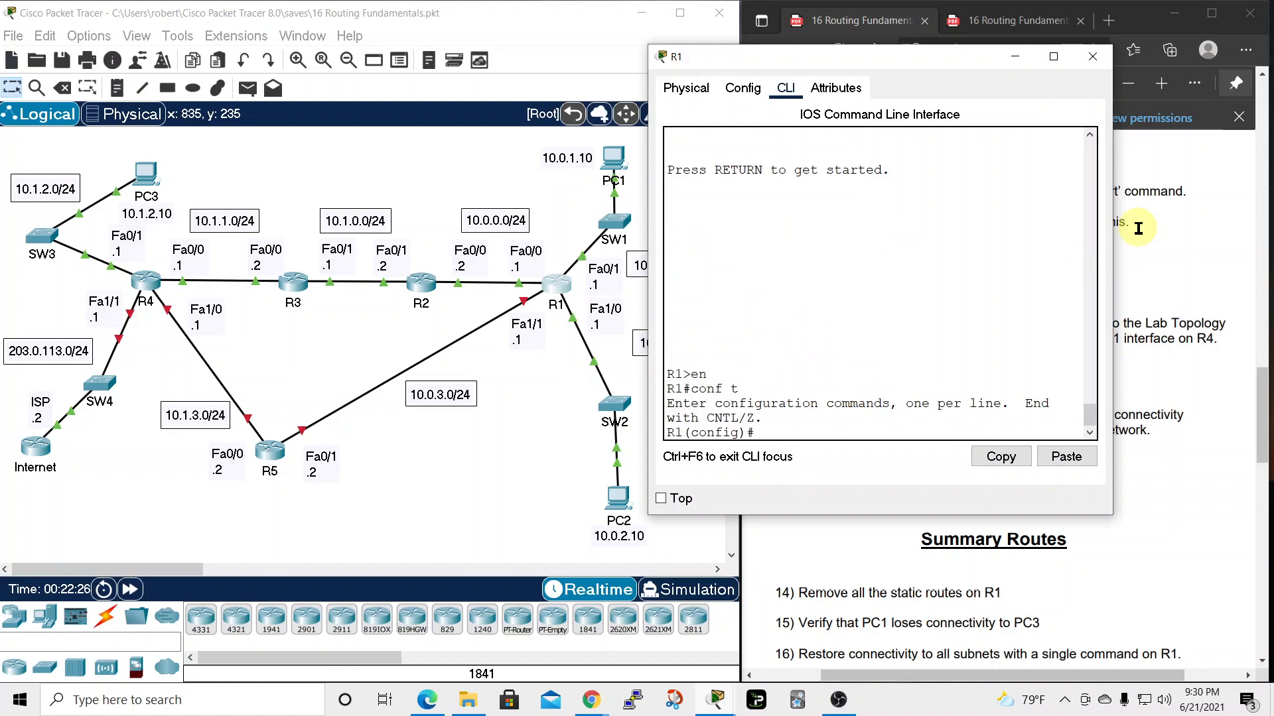
# Display R1's routing table with do show ip ro, widening and moving the window so table and topology can be read together
pyautogui.write('do show ip ro')
pyautogui.press('Return')
pyautogui.moveTo(1112, 232); pyautogui.dragTo(1267, 266)
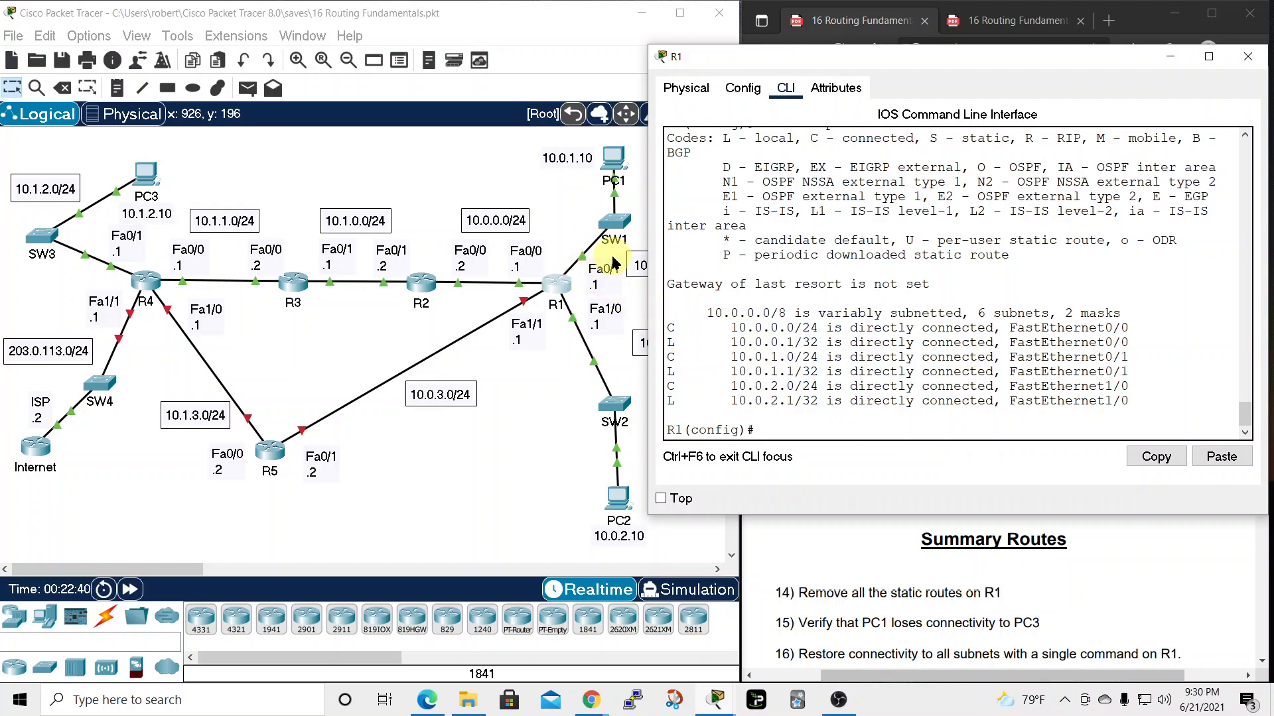
pyautogui.moveTo(820, 55); pyautogui.dragTo(870, 48)
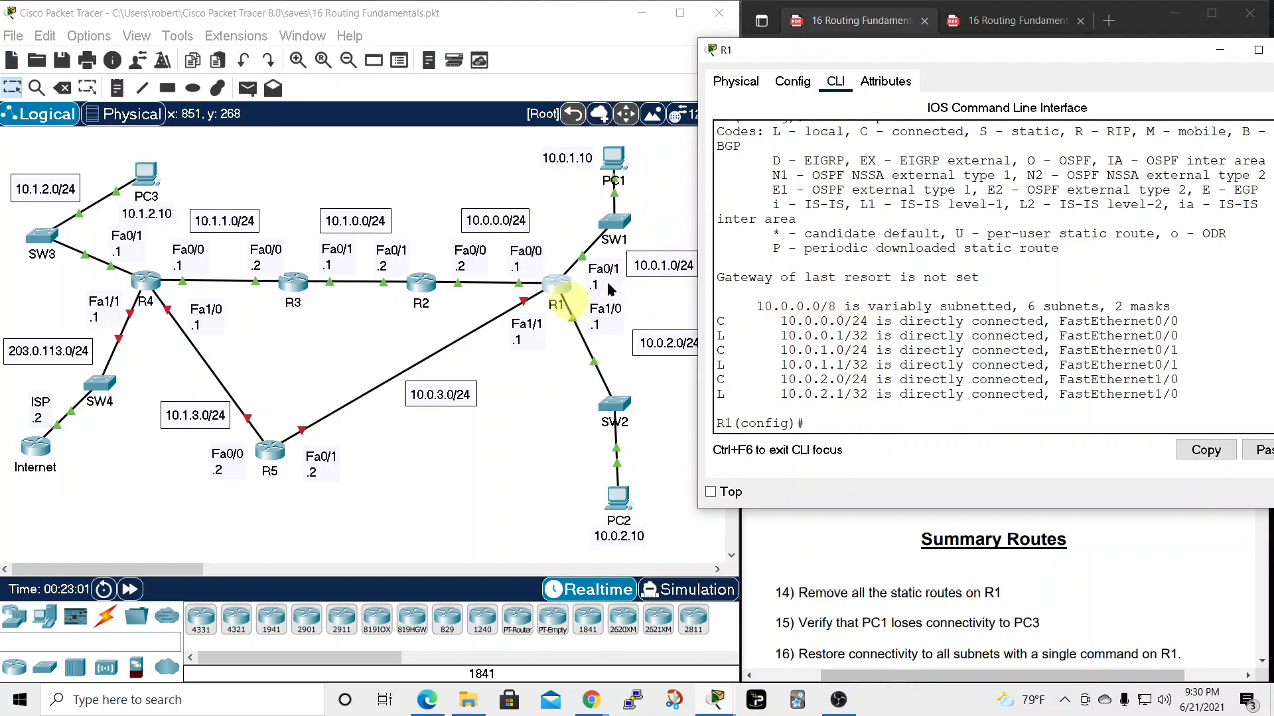
pyautogui.moveTo(1075, 48)
pyautogui.mouseDown()
pyautogui.moveTo(969, 48)
pyautogui.moveTo(1054, 53)
pyautogui.mouseUp()
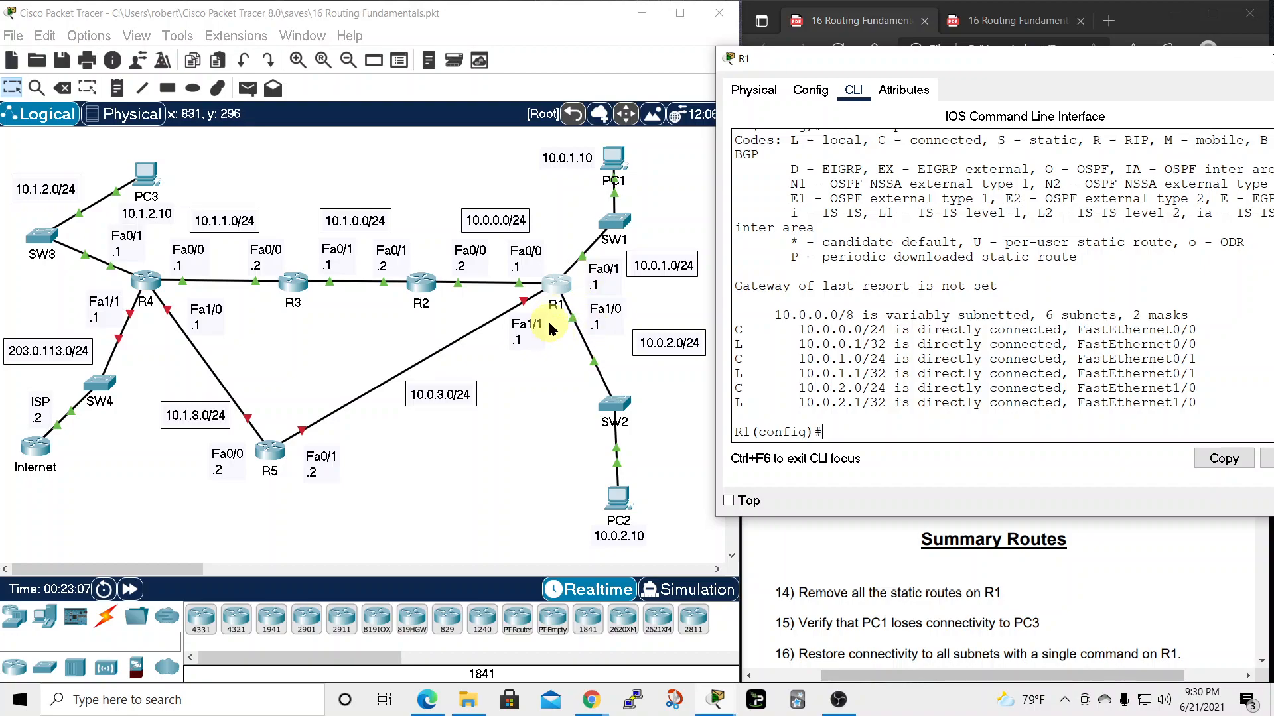
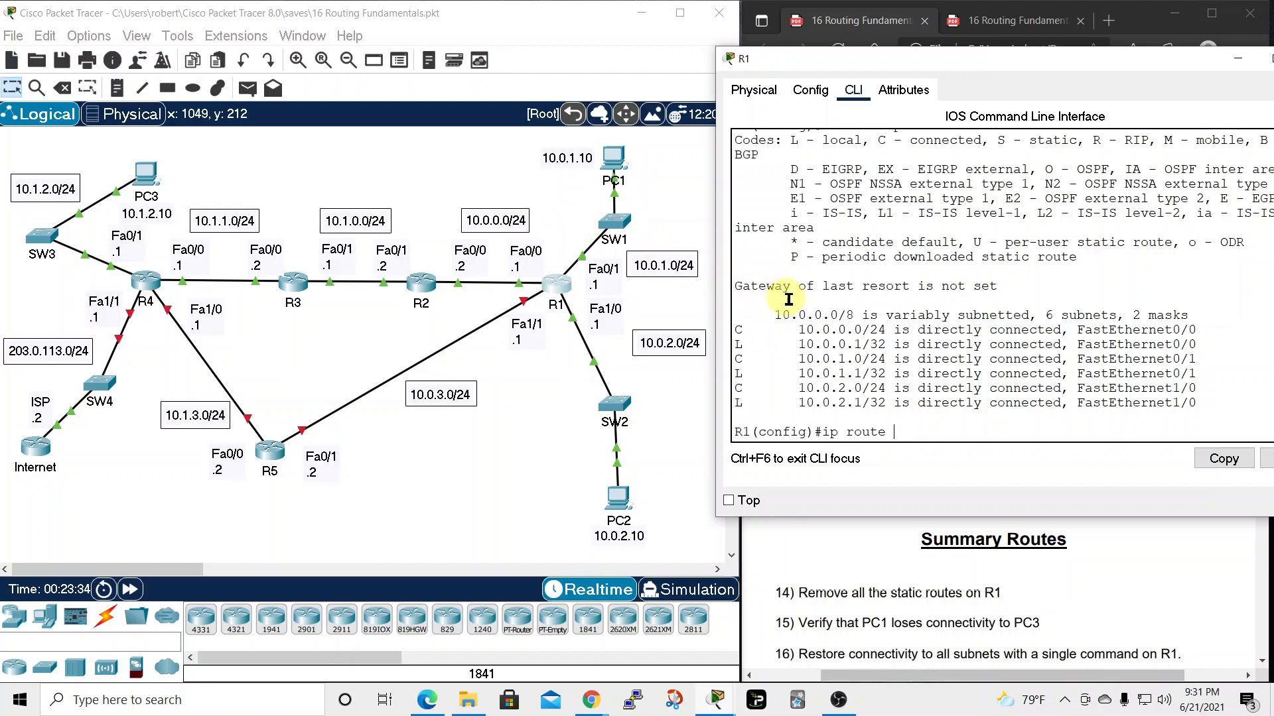
# Add a static route on R1 to 10.1.0.0 255.255.255.0 via 10.0.0.2 and check it with do show ip route
pyautogui.write('.0 255.255.255.0 1')
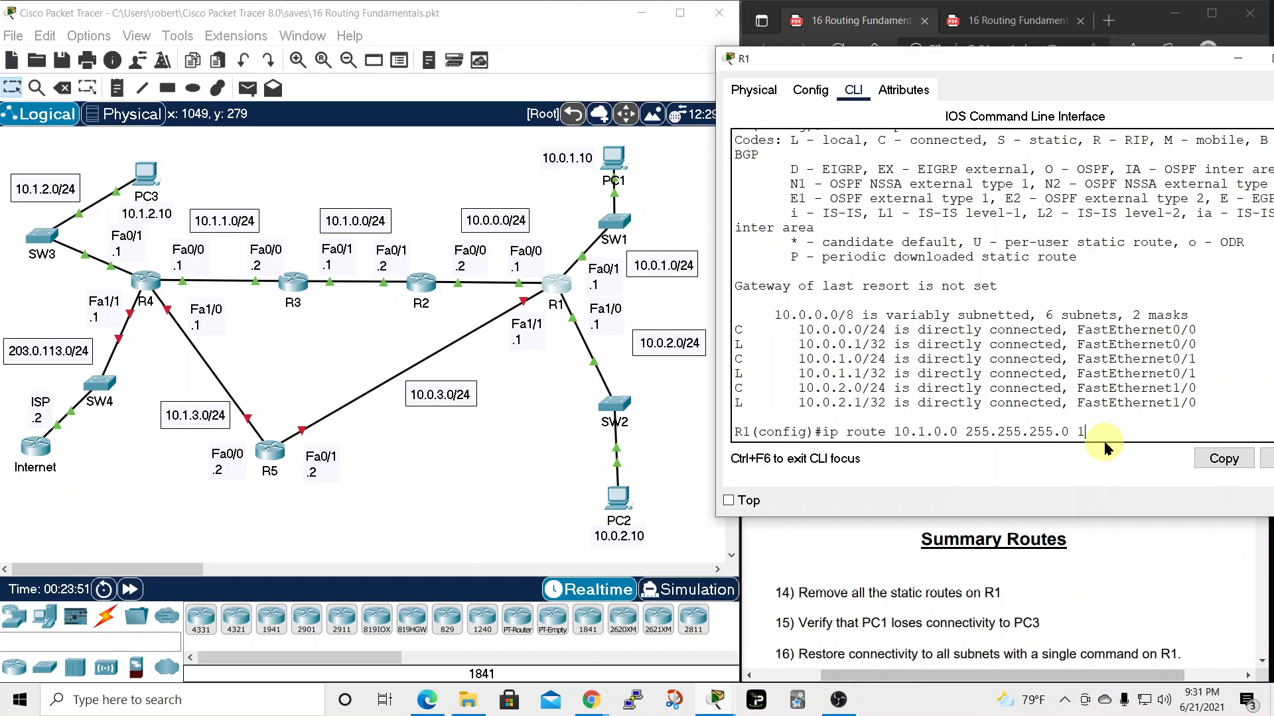
pyautogui.write('0.0.0.2')
pyautogui.press('Return')
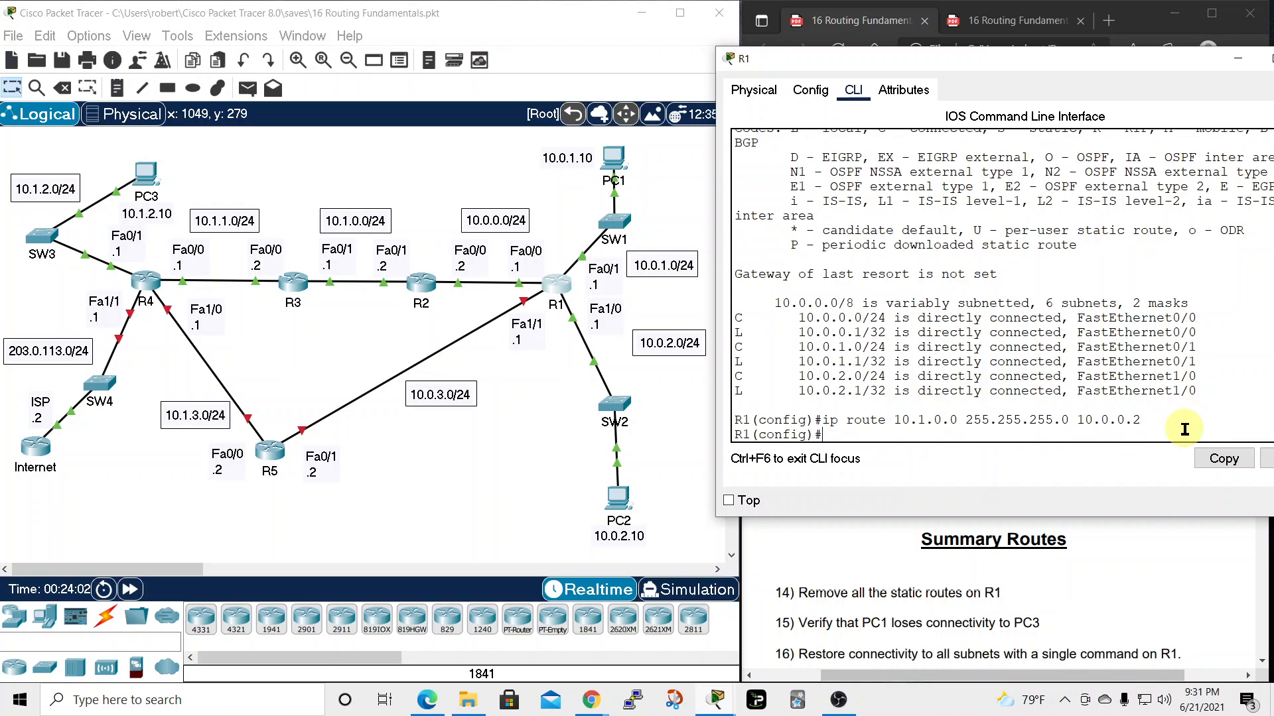
pyautogui.write('do show ip route')
pyautogui.press('Return')
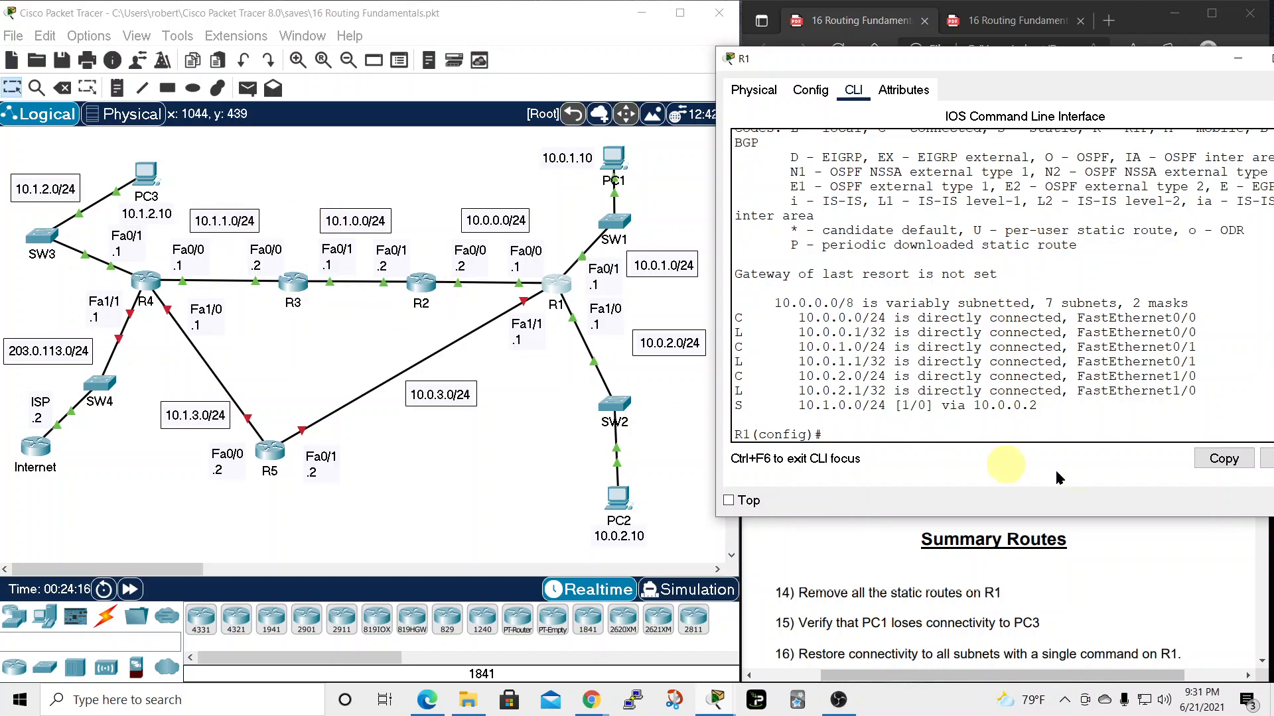
# Reuse the previous route command on R1 to add a static route to 10.1.1.0 255.255.255.0 via 10.0.0.2
pyautogui.press('Up')
pyautogui.press('Up')
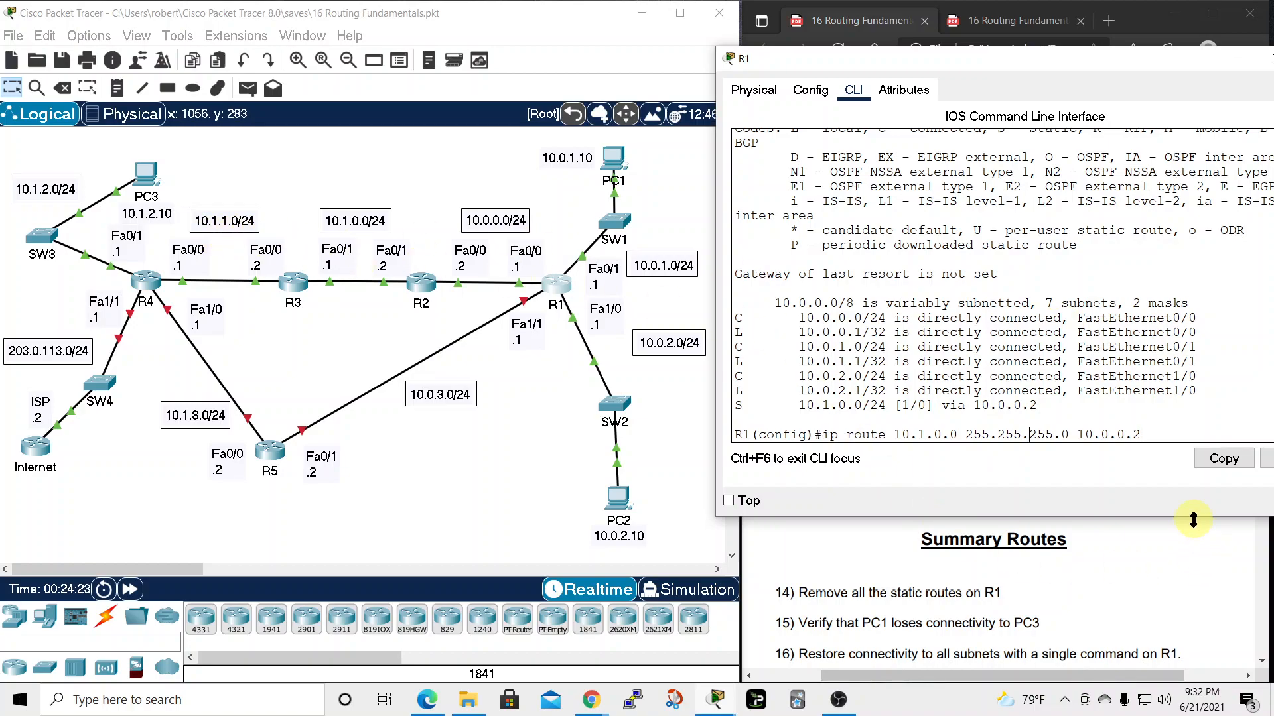
pyautogui.press('BackSpace')
pyautogui.write('1')
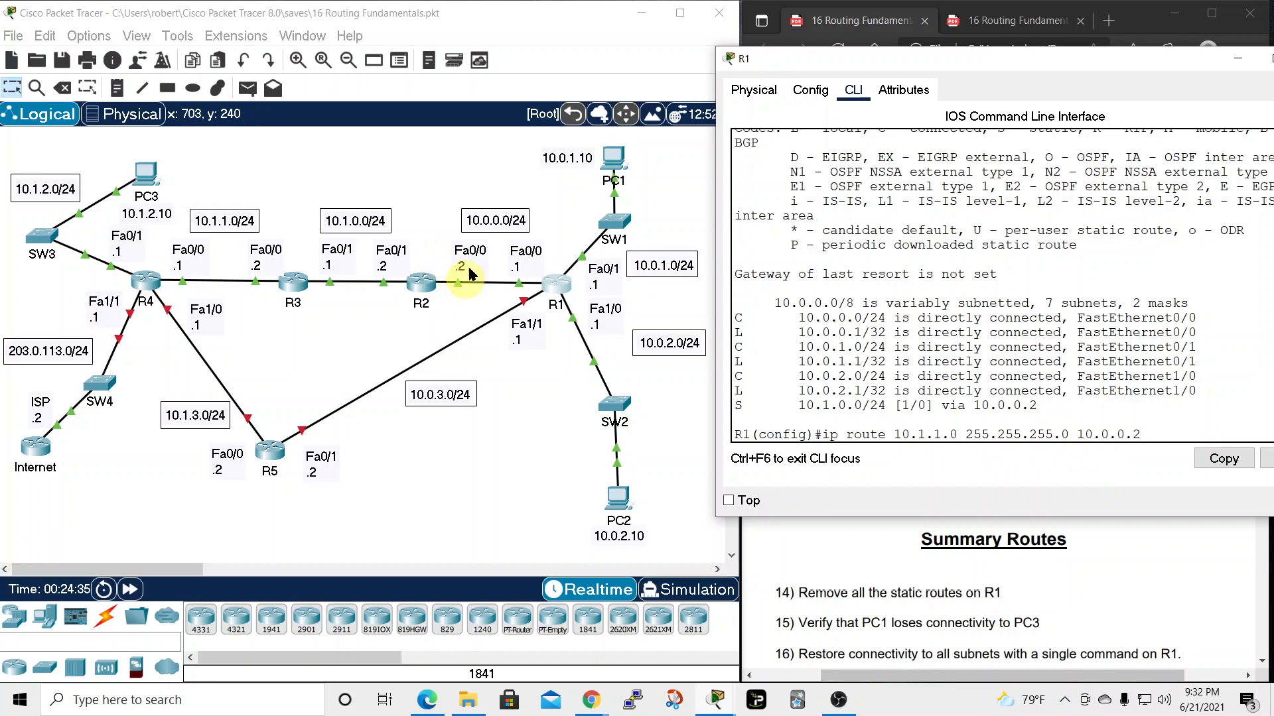
pyautogui.press('Return')
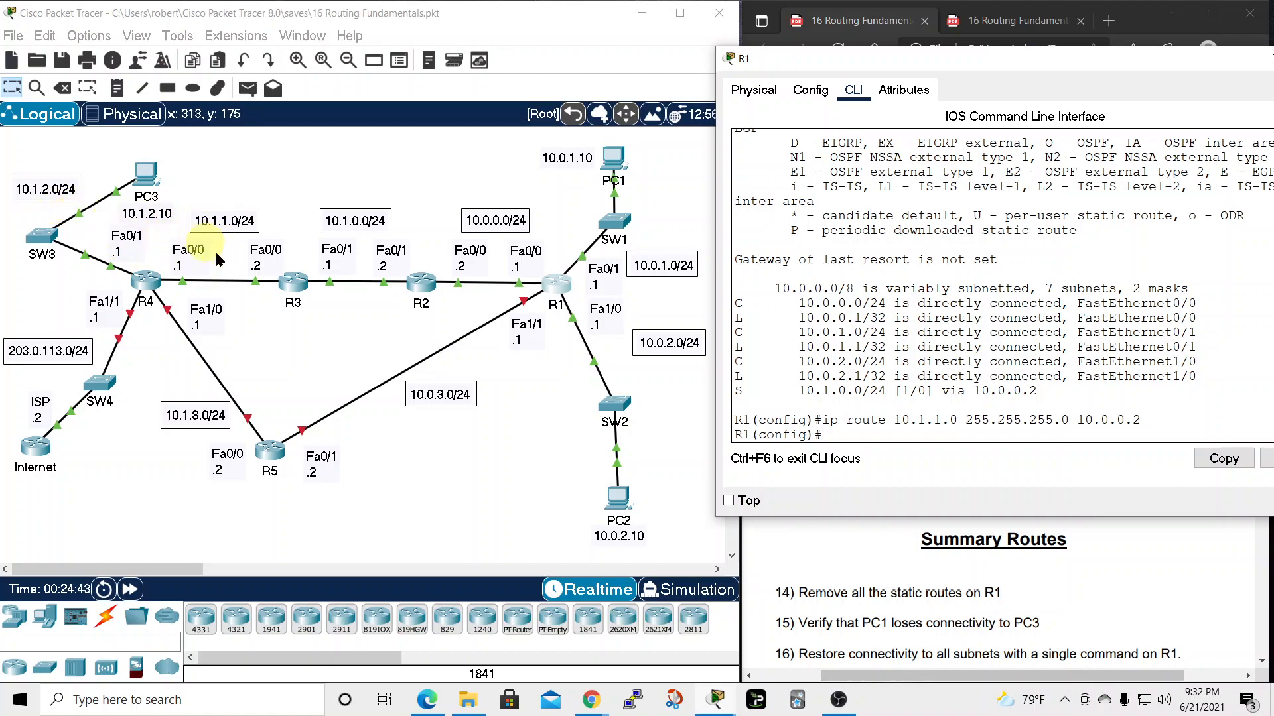
# Add a static route on R1 to 10.1.2.0 255.255.255.0 via 10.0.0.2 by editing the recalled command
pyautogui.press('Up')
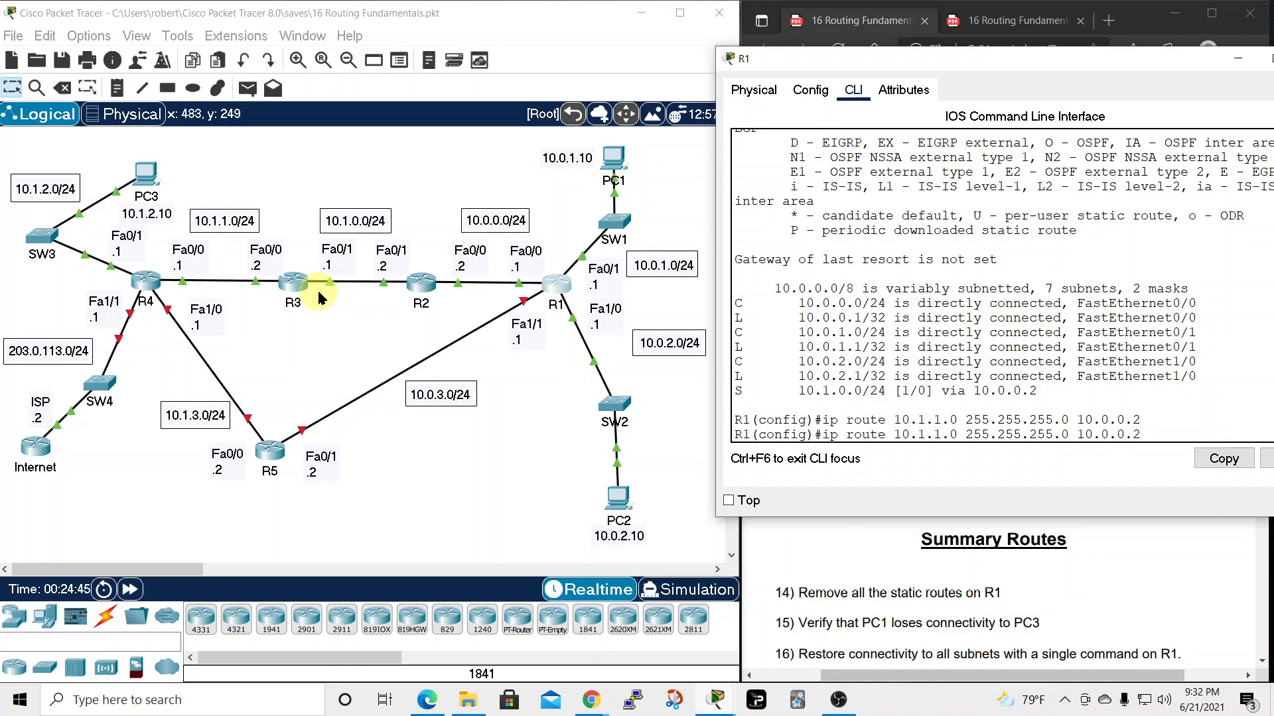
pyautogui.press('Left')
pyautogui.press('Left')
pyautogui.press('Left')
pyautogui.press('BackSpace')
pyautogui.write('2')
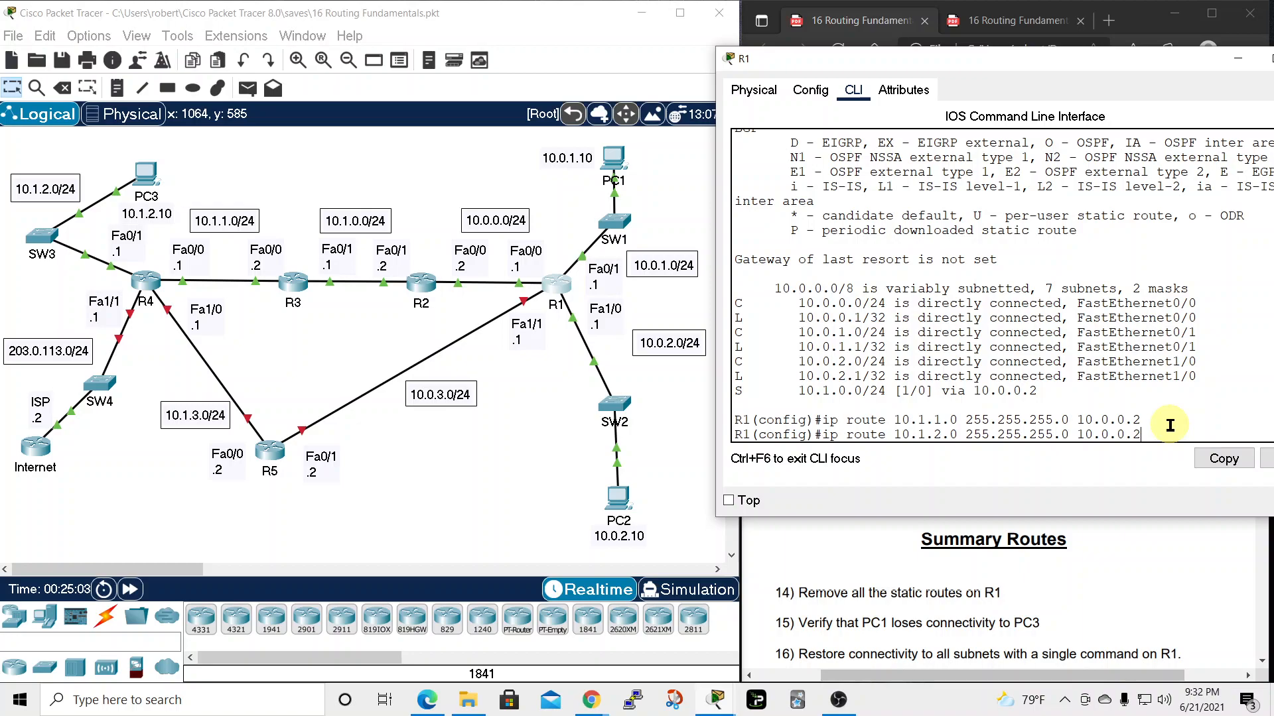
pyautogui.press('Return')
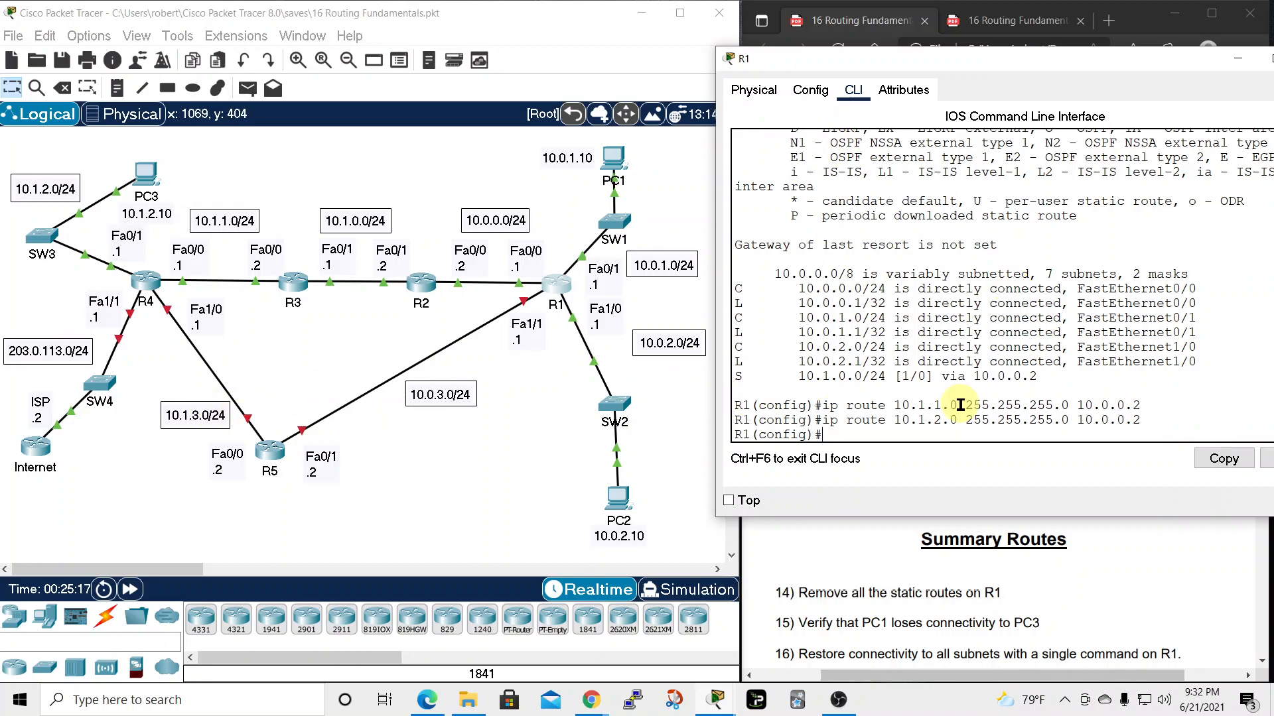
# Add a static route on R1 to 203.0.113.0 255.255.255.0 via 10.0.0.2 and redisplay the routing table
pyautogui.write('ip route 203.0.113.0 255.255.255.0')
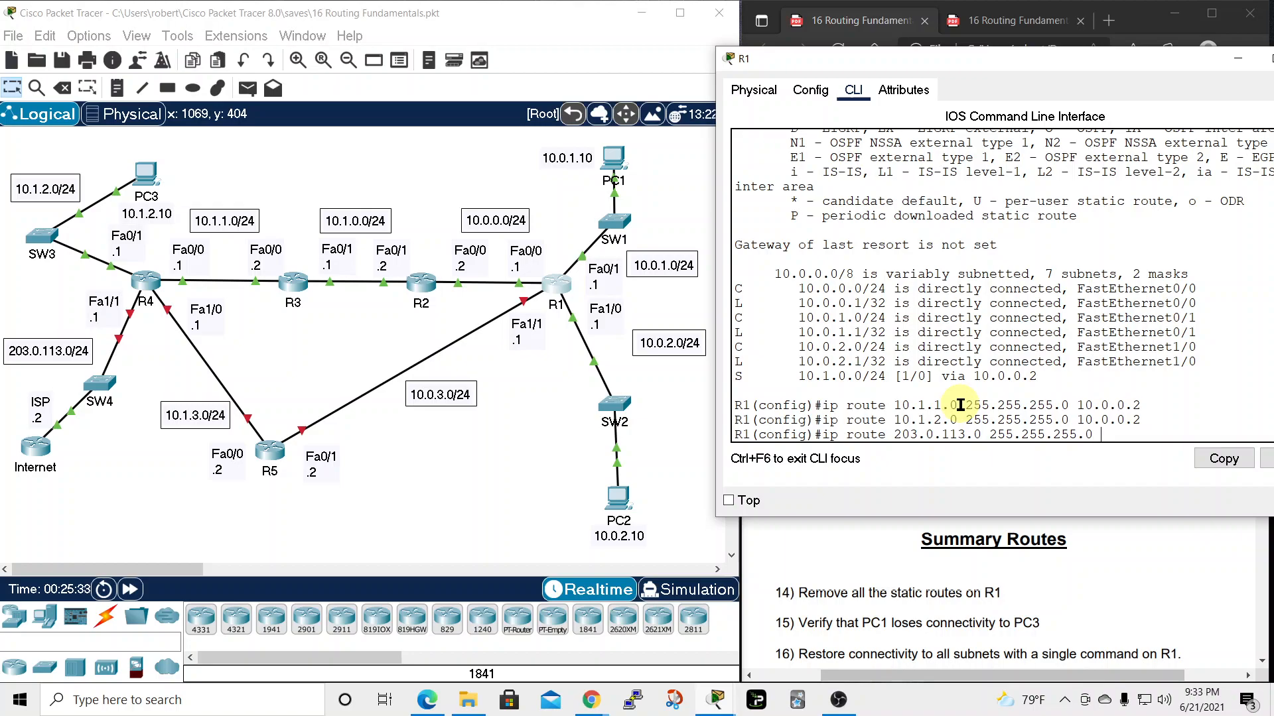
pyautogui.write(' 10.0.0.2')
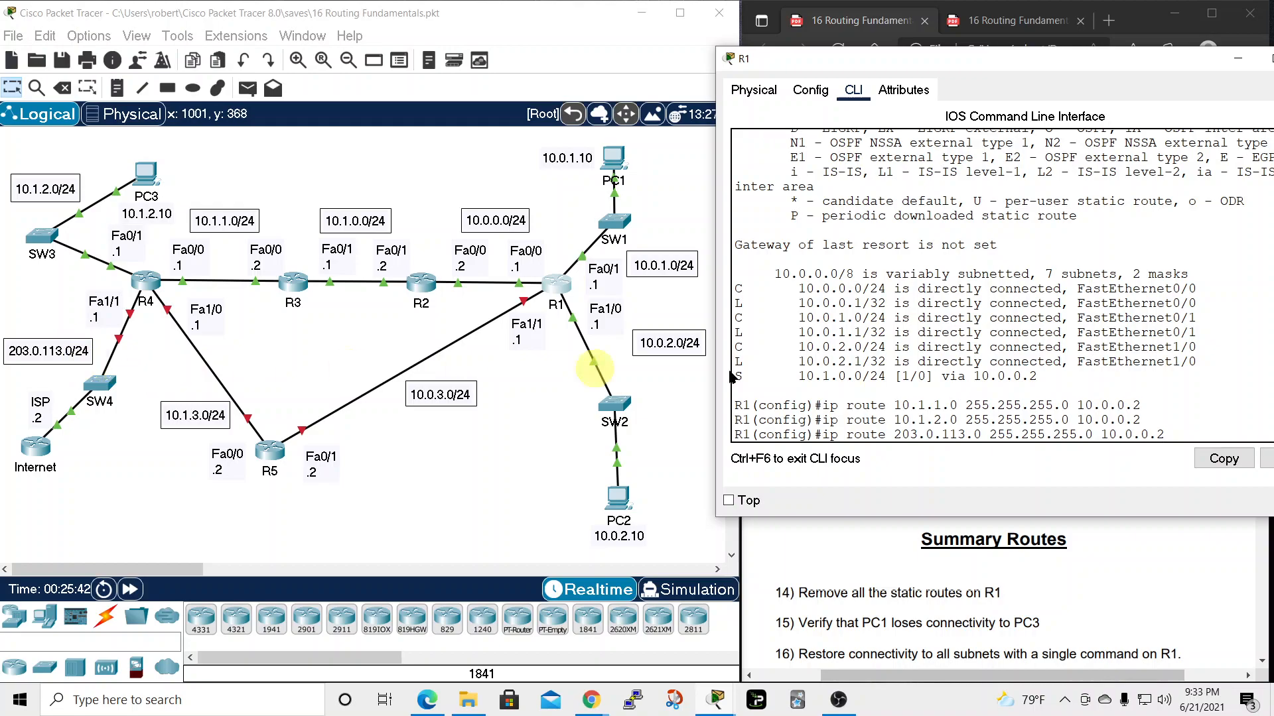
pyautogui.press('Return')
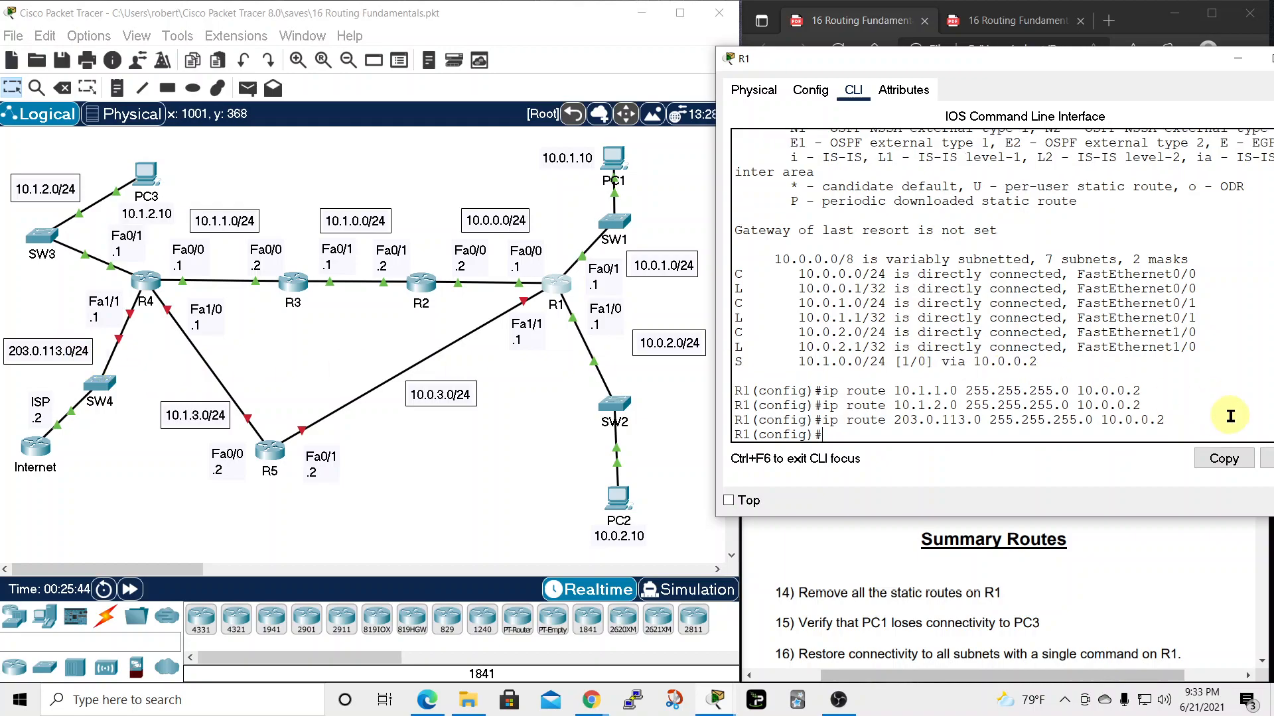
pyautogui.press('Up')
pyautogui.press('Up')
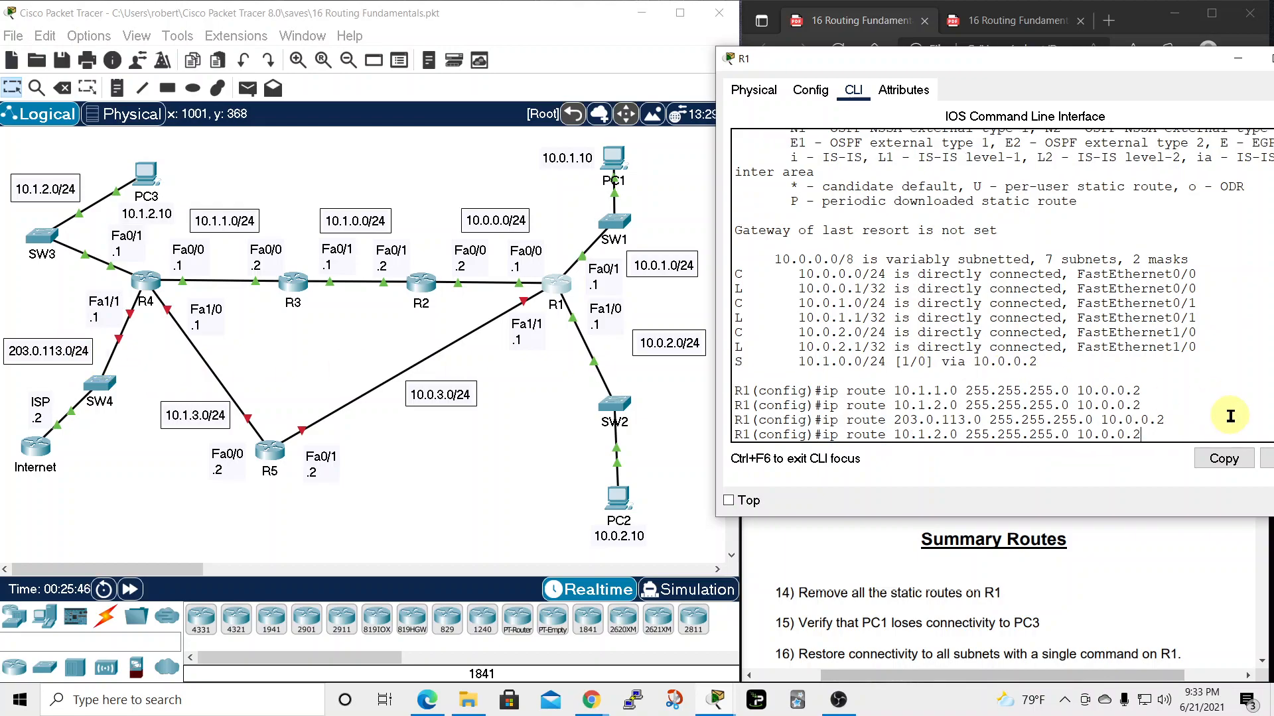
pyautogui.press('Up')
pyautogui.press('Return')
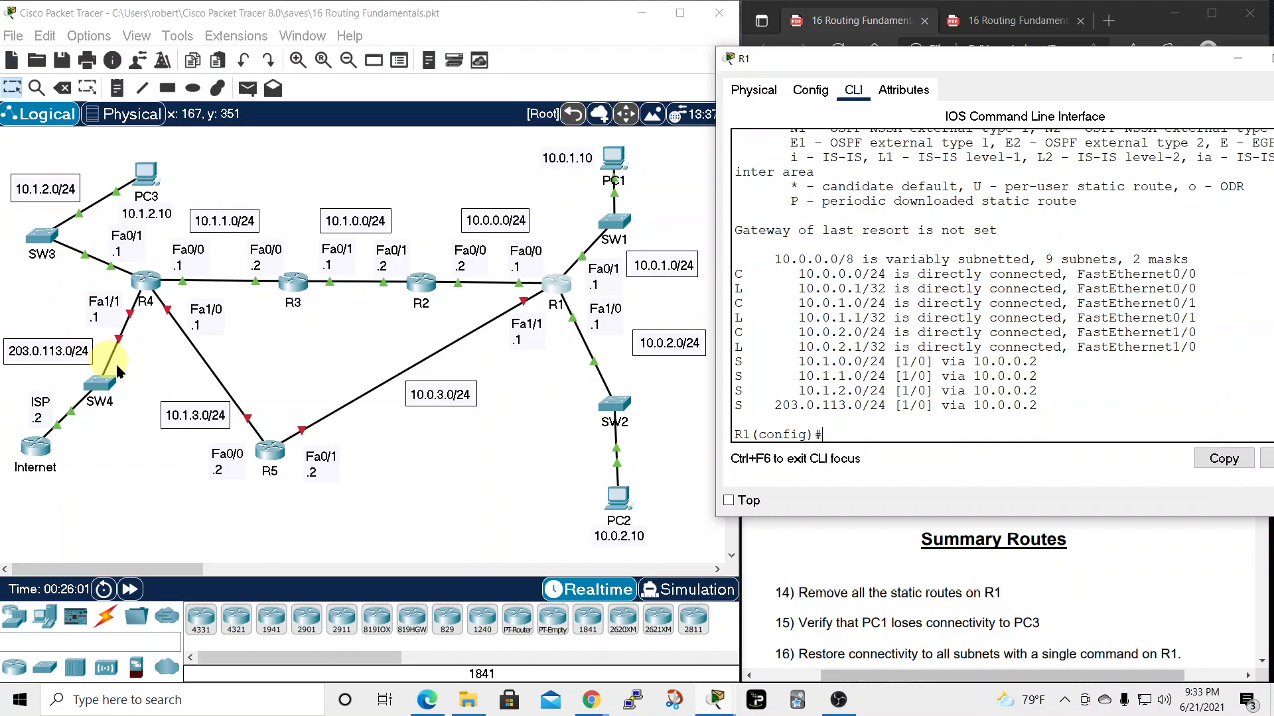
# Recall the 203.0.113.0 route command on R1 and change its destination to add a route to 10.1.3.0 255.255.255.0 via 10.0.0.2
pyautogui.press('Up')
pyautogui.press('Up')
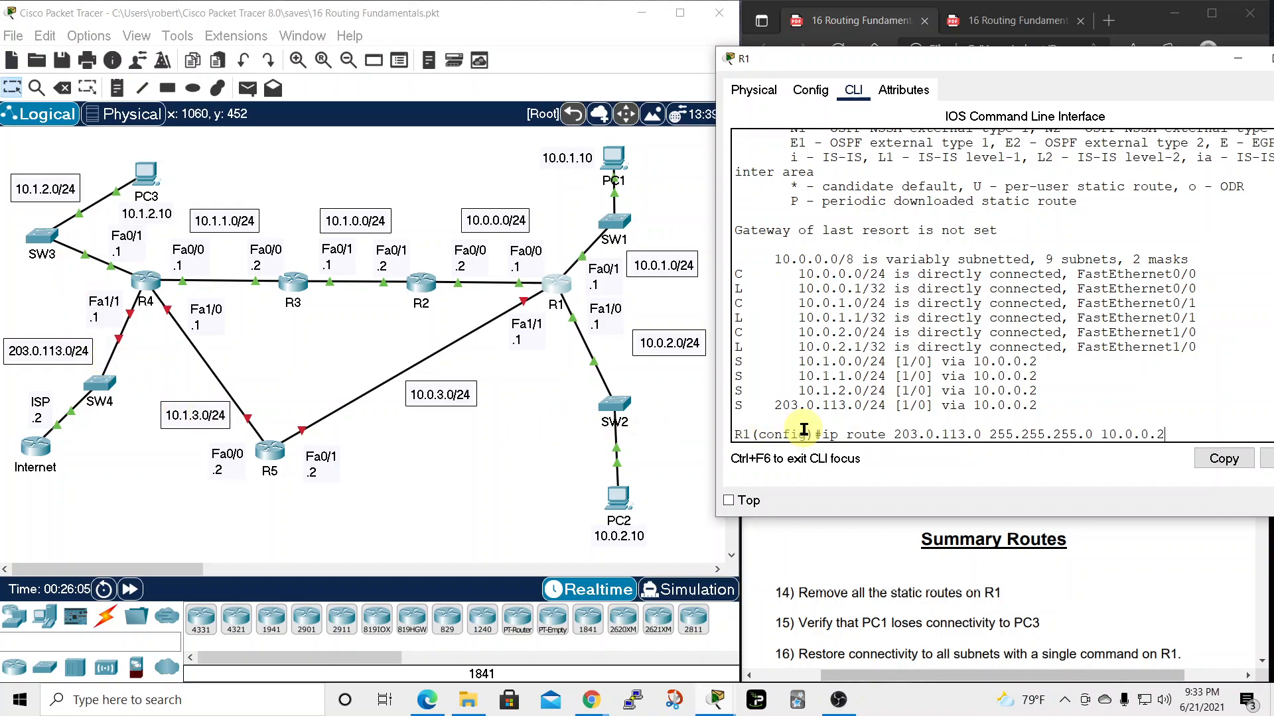
pyautogui.press('Left')
pyautogui.press('Left')
pyautogui.press('BackSpace')
pyautogui.press('BackSpace')
pyautogui.press('BackSpace')
pyautogui.press('BackSpace')
pyautogui.press('BackSpace')
pyautogui.press('BackSpace')
pyautogui.press('BackSpace')
pyautogui.press('BackSpace')
pyautogui.press('BackSpace')
pyautogui.press('BackSpace')
pyautogui.press('BackSpace')
pyautogui.write('10.1.3.0')
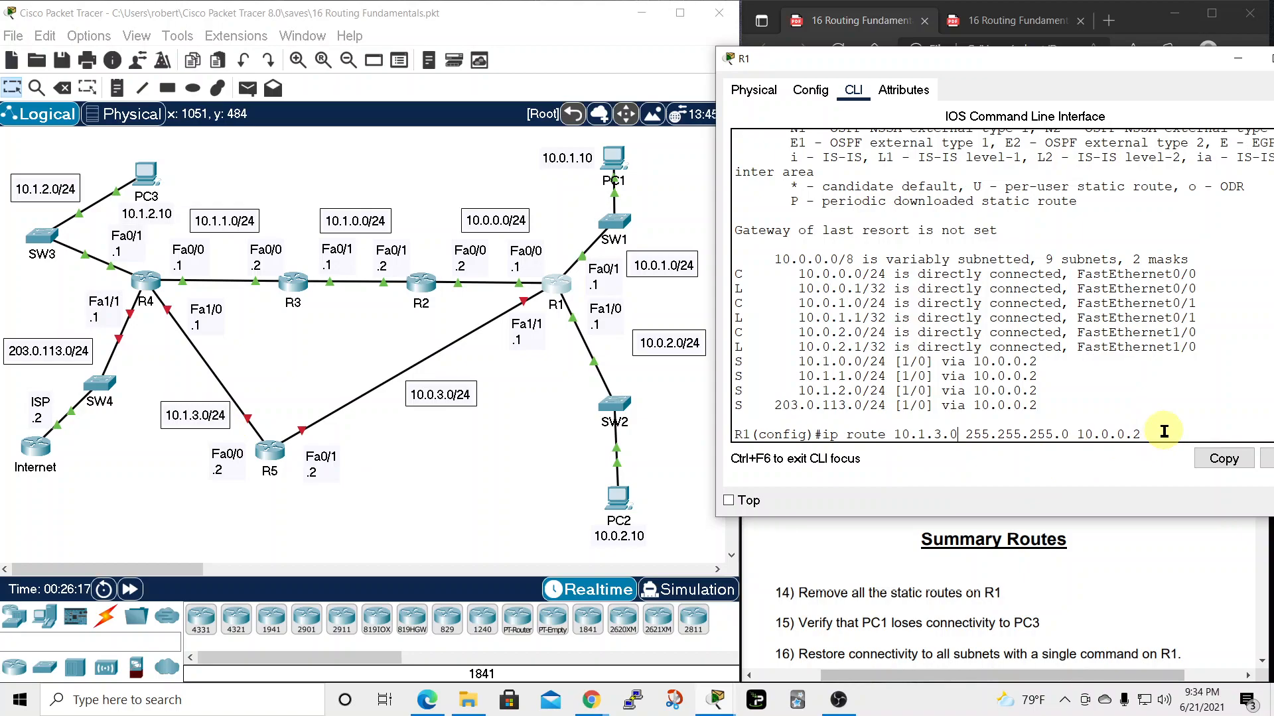
pyautogui.press('Return')
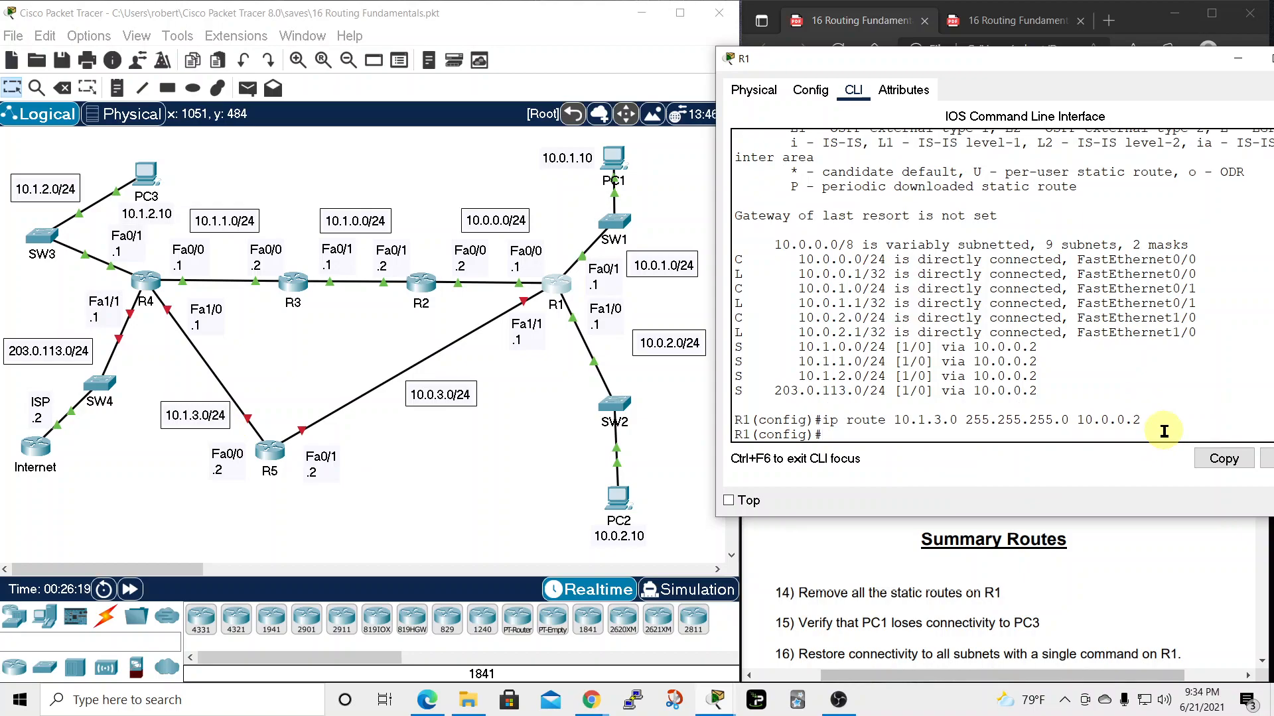
# Check all of R1's static routes with do show ip route, paging to the end, and close R1
pyautogui.write('do show ip route')
pyautogui.press('Return')
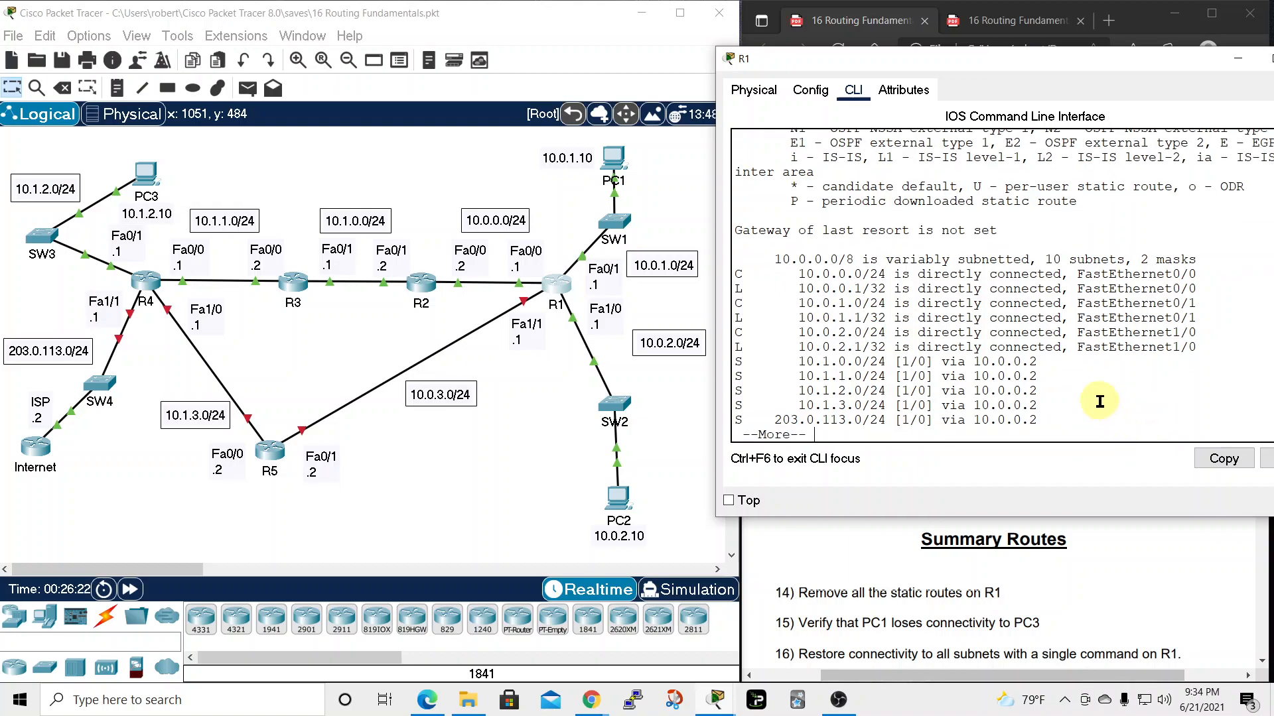
pyautogui.press('space')
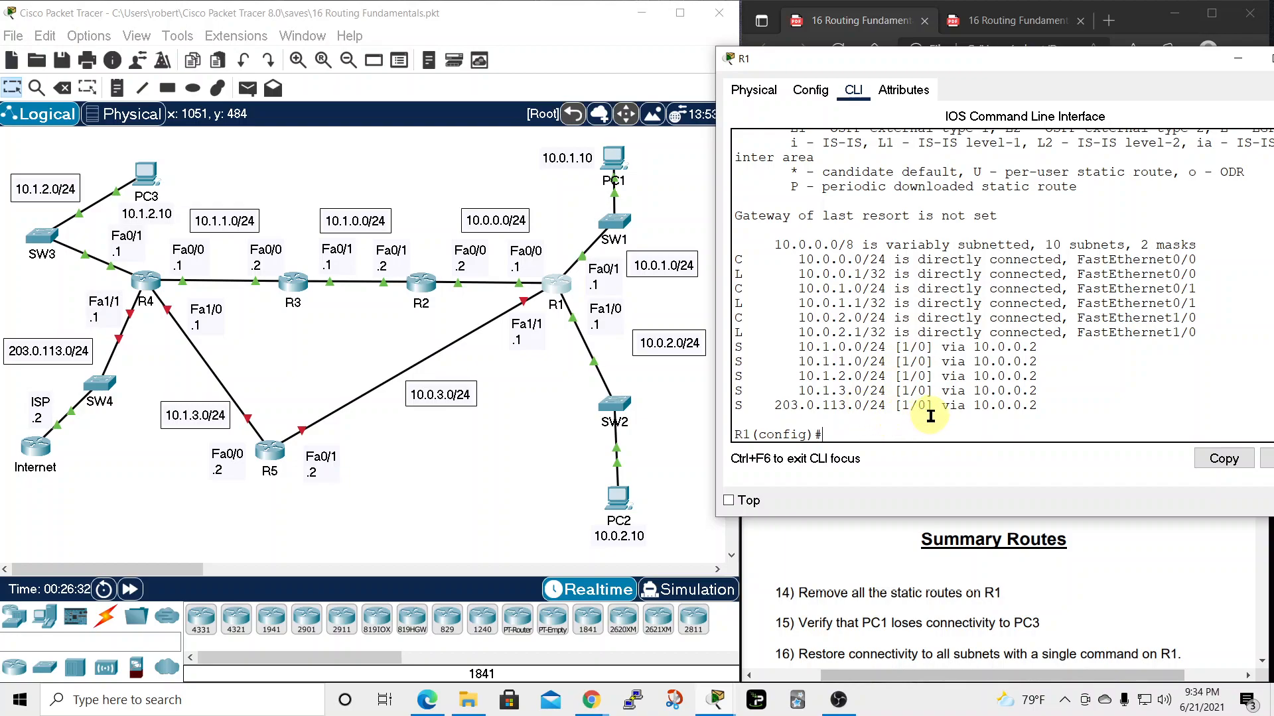
pyautogui.moveTo(1025, 60); pyautogui.dragTo(940, 56)
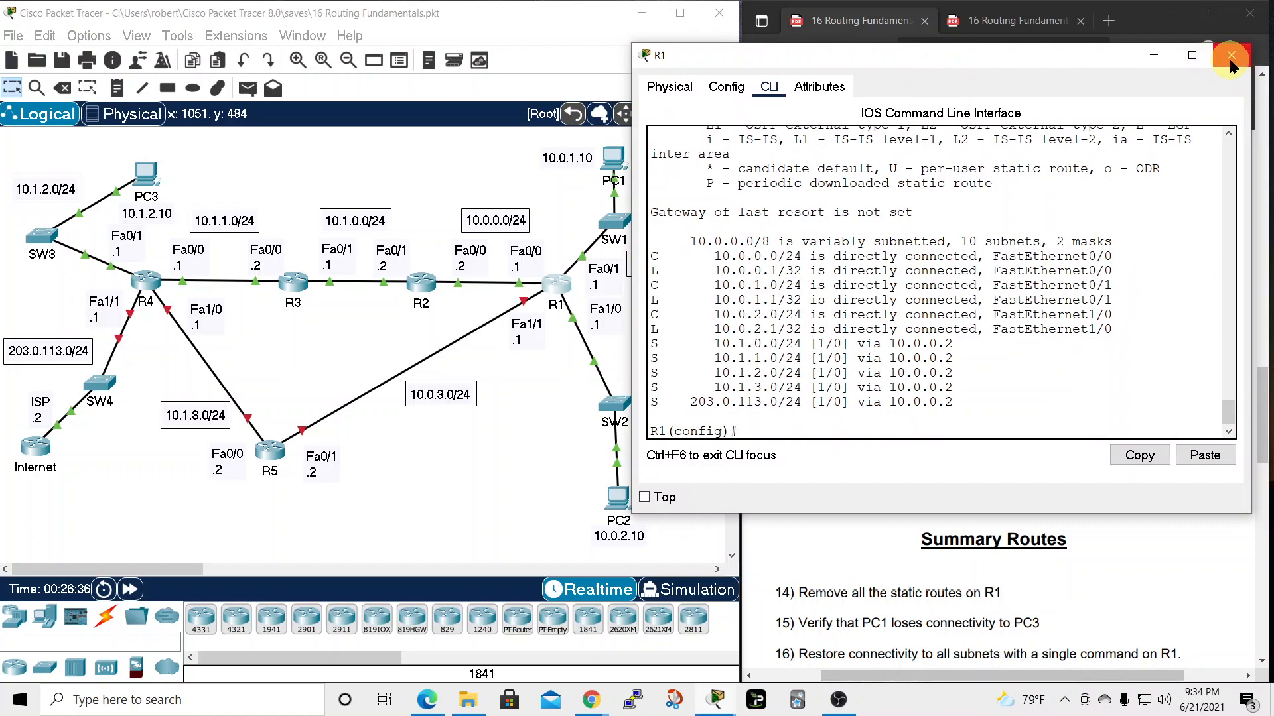
pyautogui.click(1240, 63)
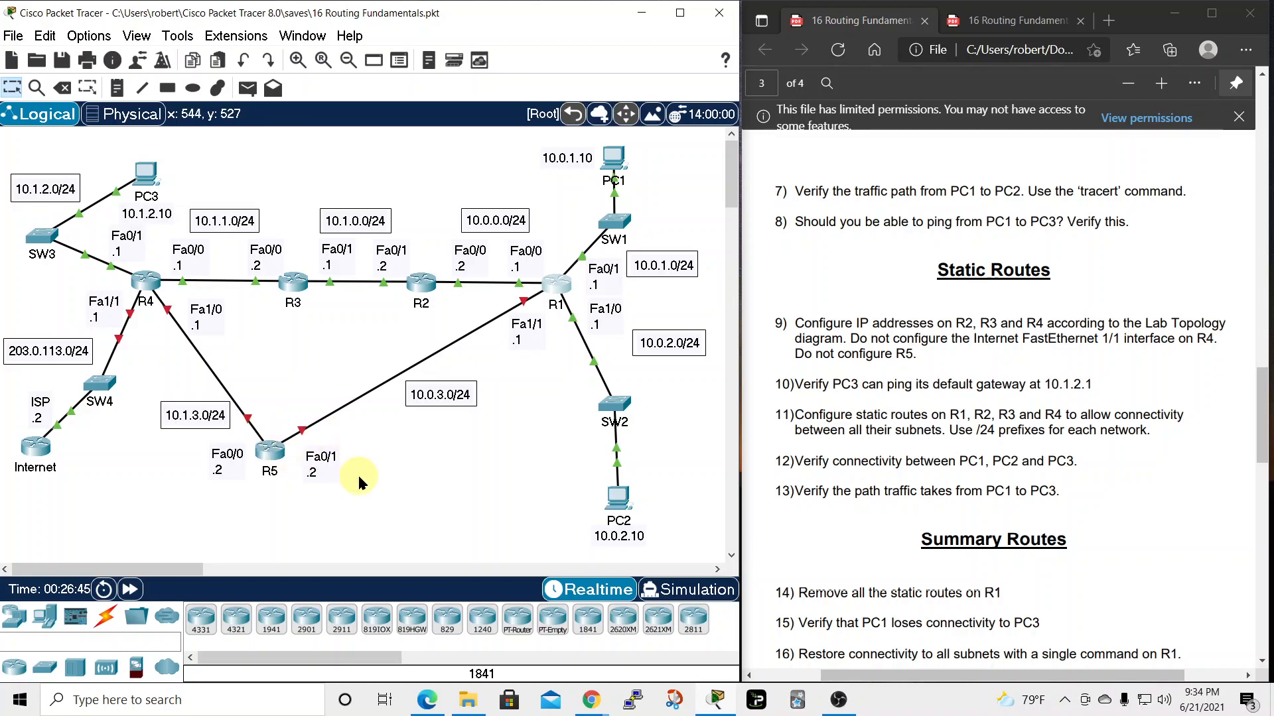
# Open R2's command line beside the topology and exit interface configuration to global configuration mode
pyautogui.click(421, 283)
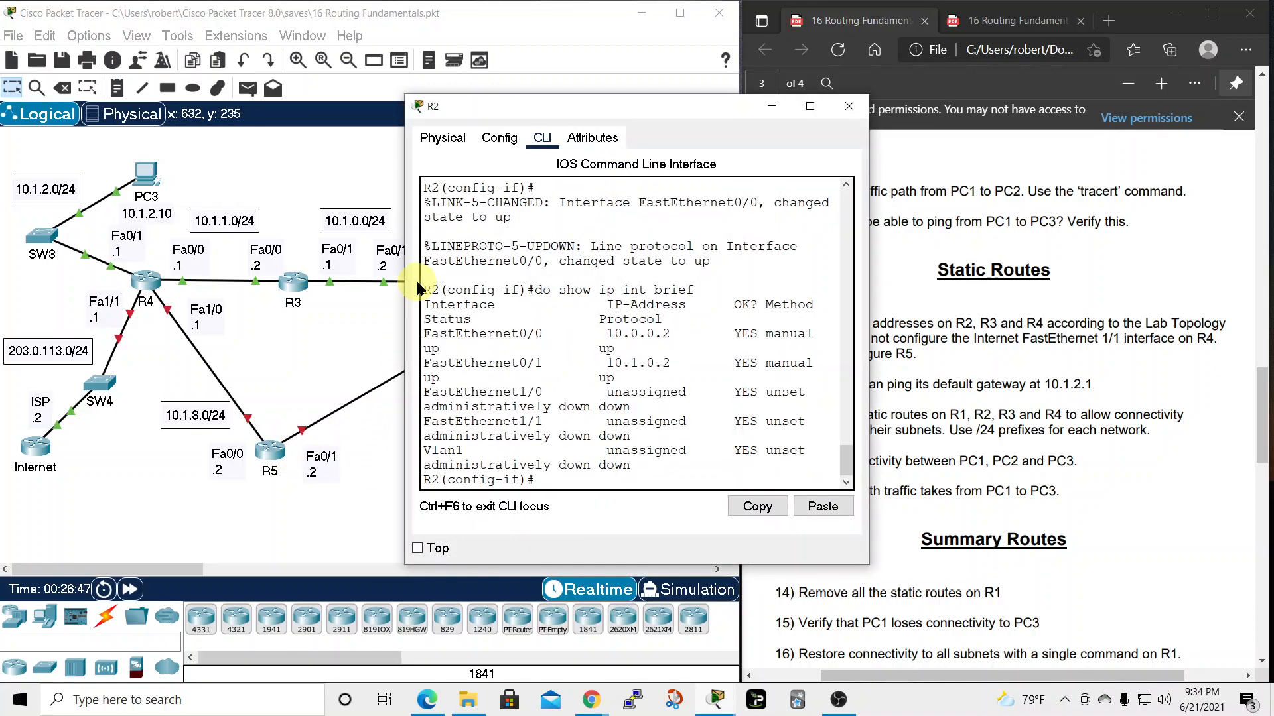
pyautogui.moveTo(654, 118); pyautogui.dragTo(980, 69)
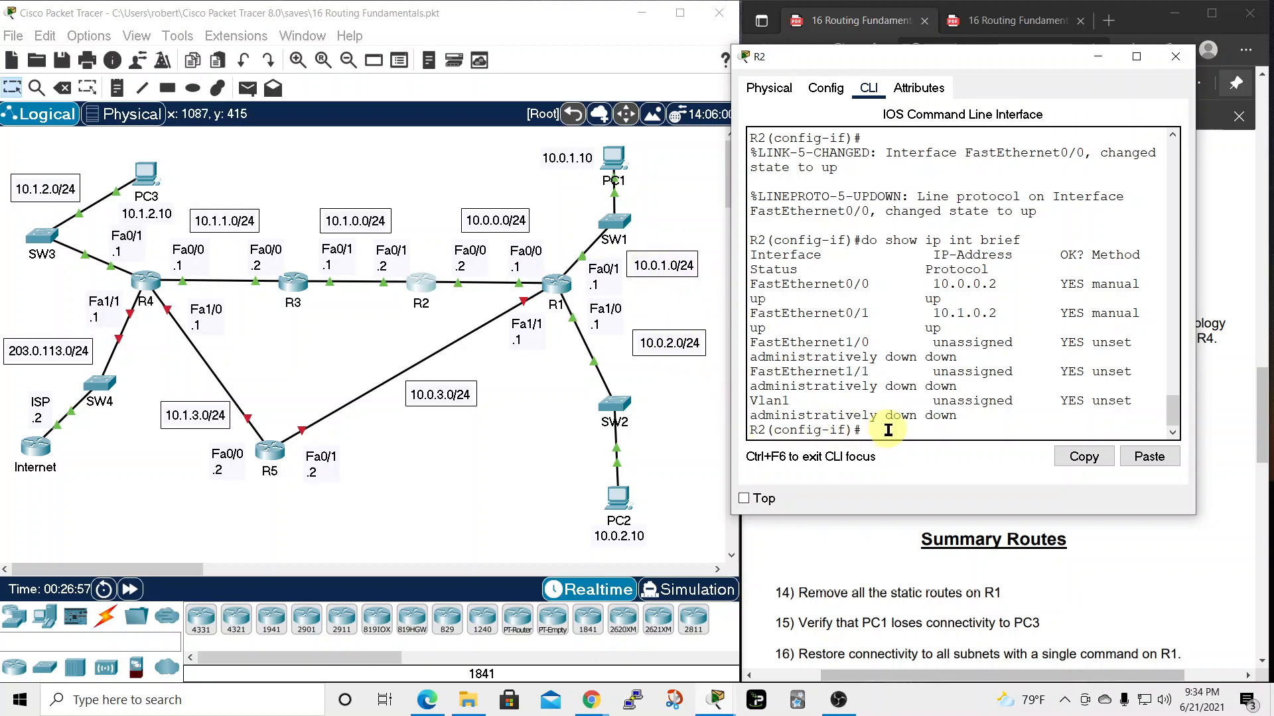
pyautogui.write('exit')
pyautogui.press('Return')
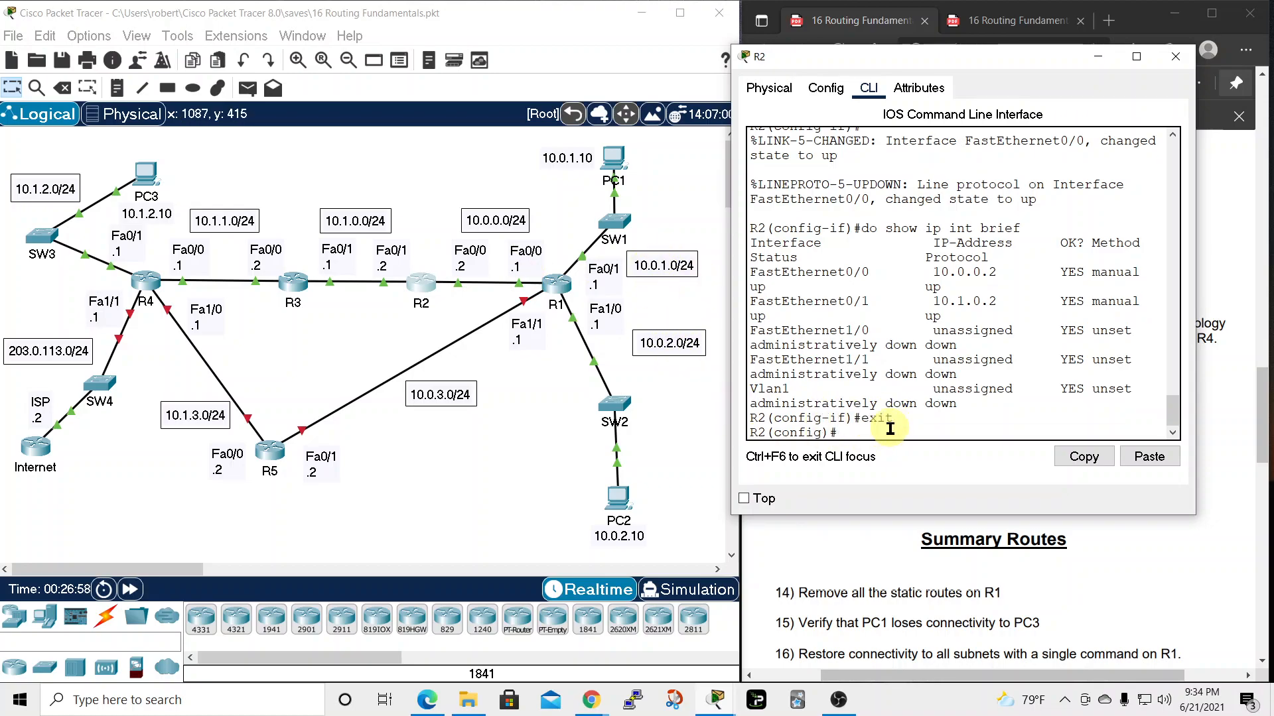
# Add a static route on R2 to 10.0.1.0 255.255.255.0 via 10.0.0.1, widening the window to fit the command
pyautogui.write('ip route 10.0.1.0 255.2')
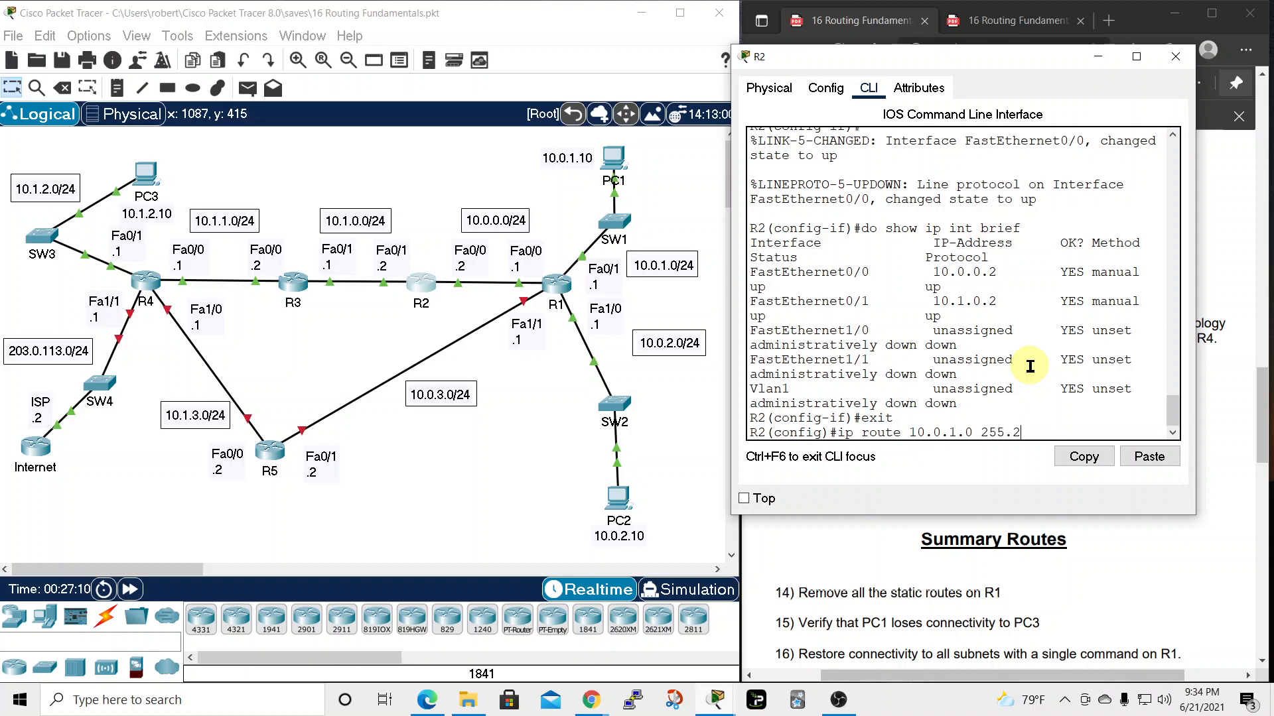
pyautogui.write('55.255.0')
pyautogui.moveTo(730, 352); pyautogui.dragTo(703, 353)
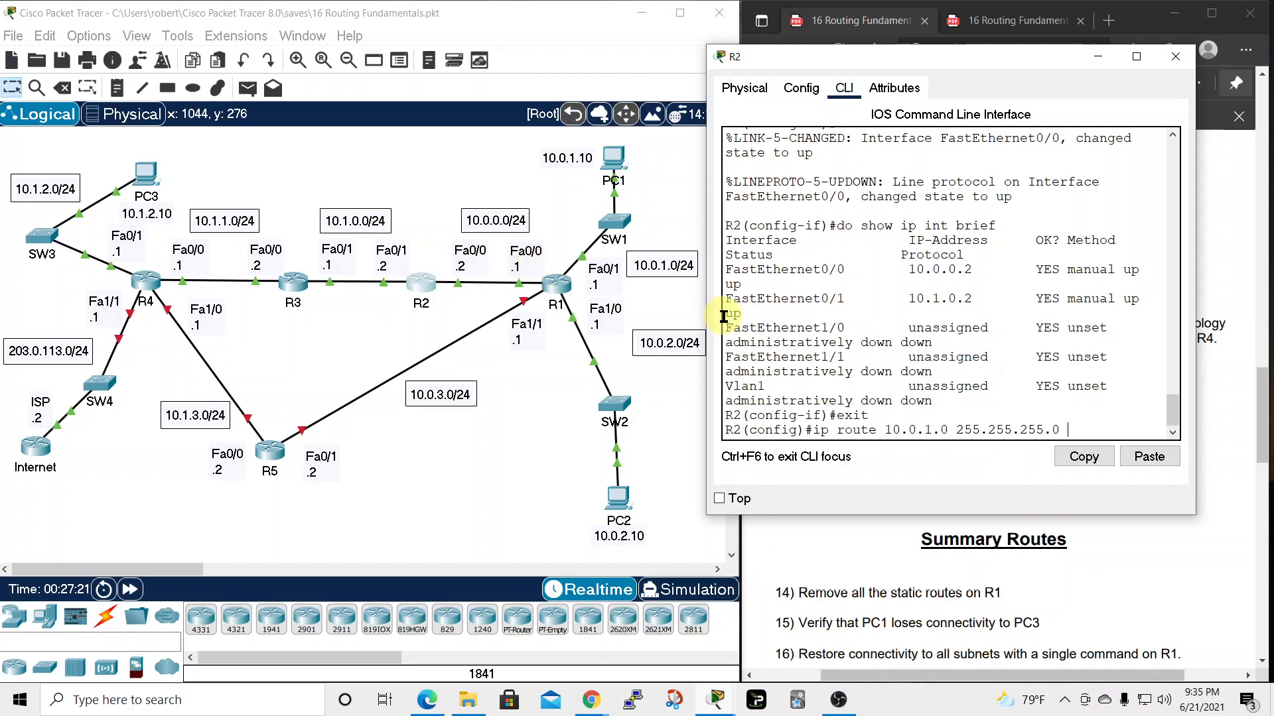
pyautogui.write('0.0.0.1')
pyautogui.press('Return')
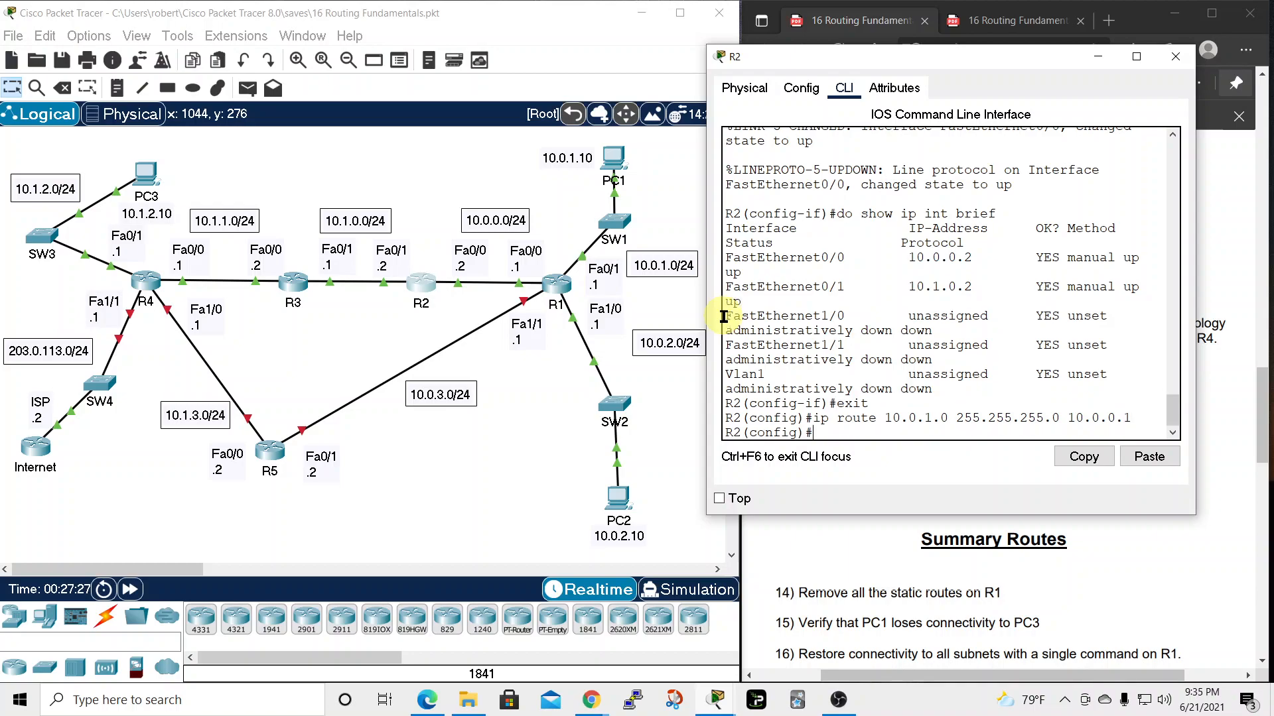
# Recall R2's last route command and edit its destination to add a static route to 10.0.2.0 255.255.255.0 via 10.0.0.1
pyautogui.press('Up')
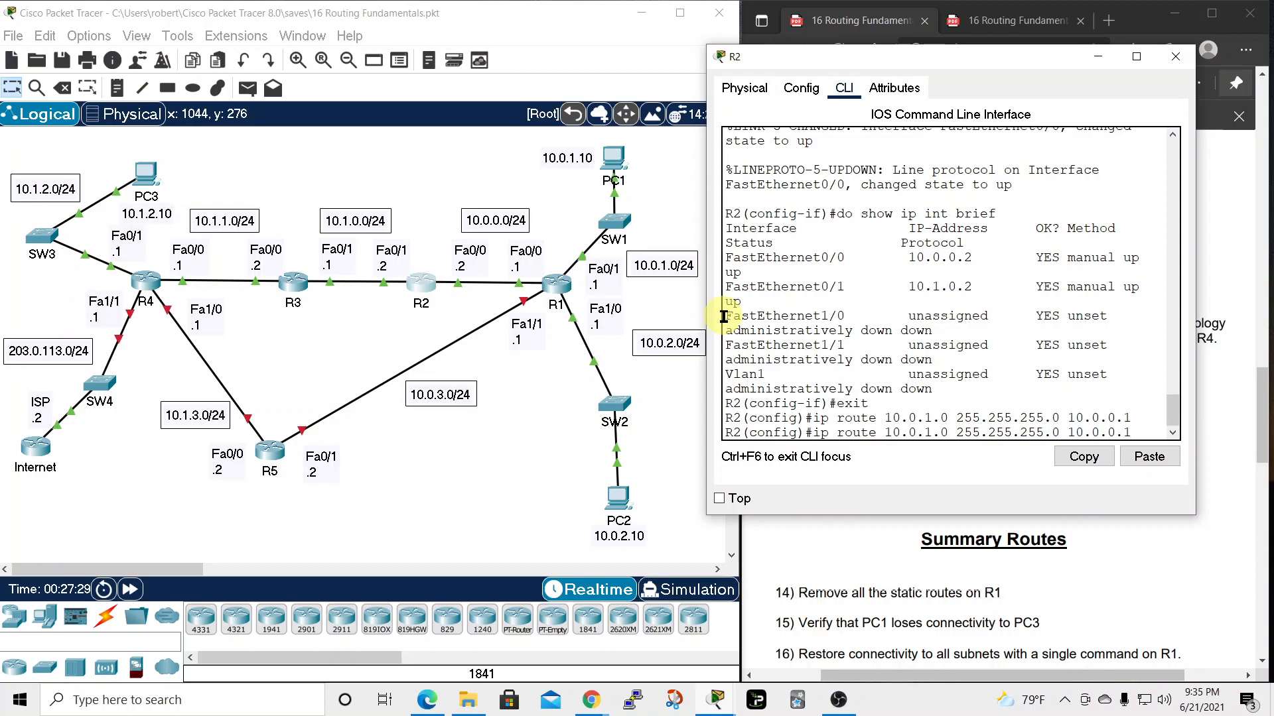
pyautogui.press('Left')
pyautogui.press('Left')
pyautogui.press('Left')
pyautogui.press('Left')
pyautogui.press('Left')
pyautogui.press('Left')
pyautogui.press('Left')
pyautogui.press('Left')
pyautogui.press('Left')
pyautogui.press('Left')
pyautogui.press('Left')
pyautogui.press('Left')
pyautogui.press('Left')
pyautogui.press('Left')
pyautogui.press('BackSpace')
pyautogui.press('BackSpace')
pyautogui.press('BackSpace')
pyautogui.write('2.0')
pyautogui.press('Return')
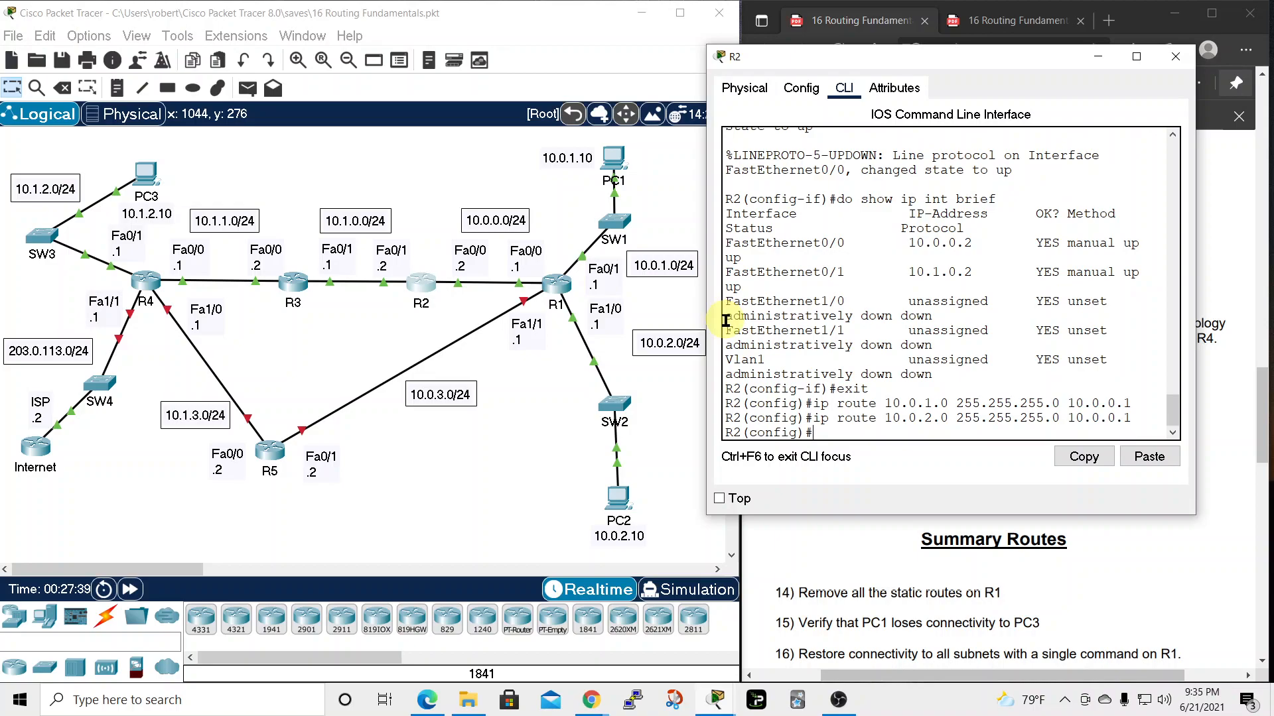
# Display R2's routing table with do show ip route and widen the window to read its entries
pyautogui.write('do show ip route')
pyautogui.press('Return')
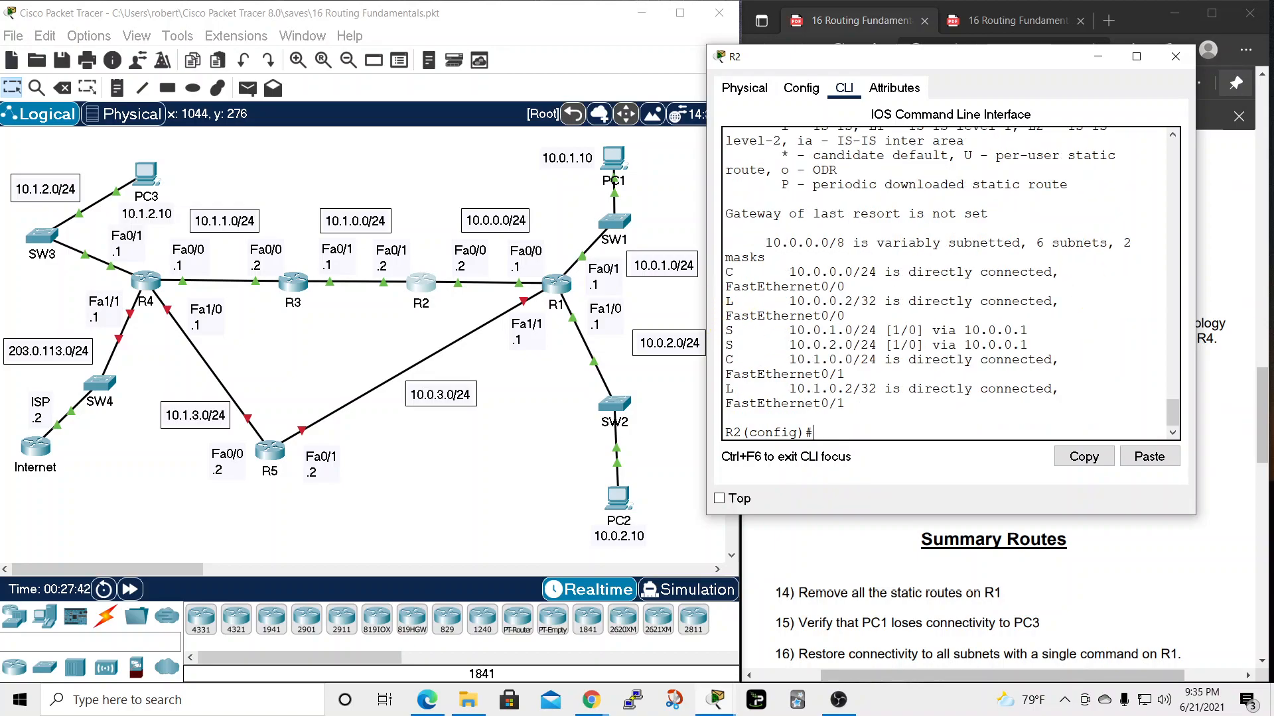
pyautogui.moveTo(1195, 298); pyautogui.dragTo(1266, 300)
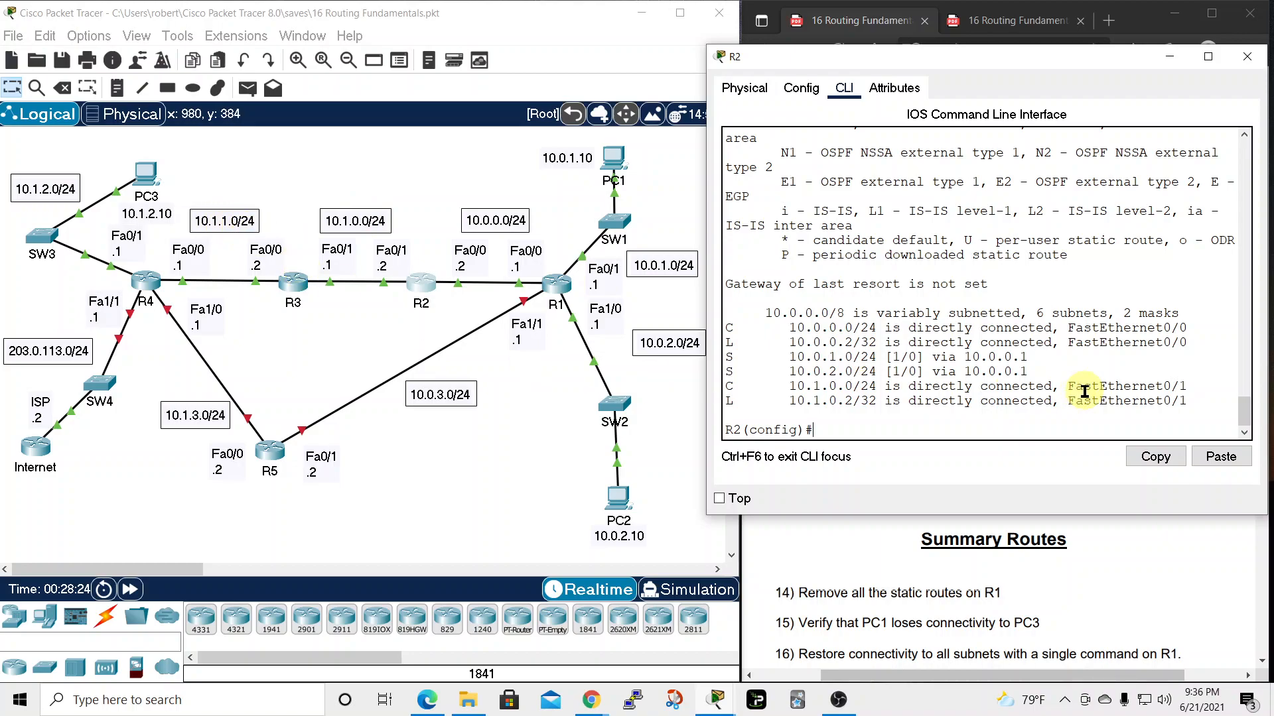
# Add static routes on R2 to 10.1.1.0 and 10.1.2.0, both with mask 255.255.255.0 via 10.1.0.1
pyautogui.write('p route 10.1.1.0 255.255.255.0 ')
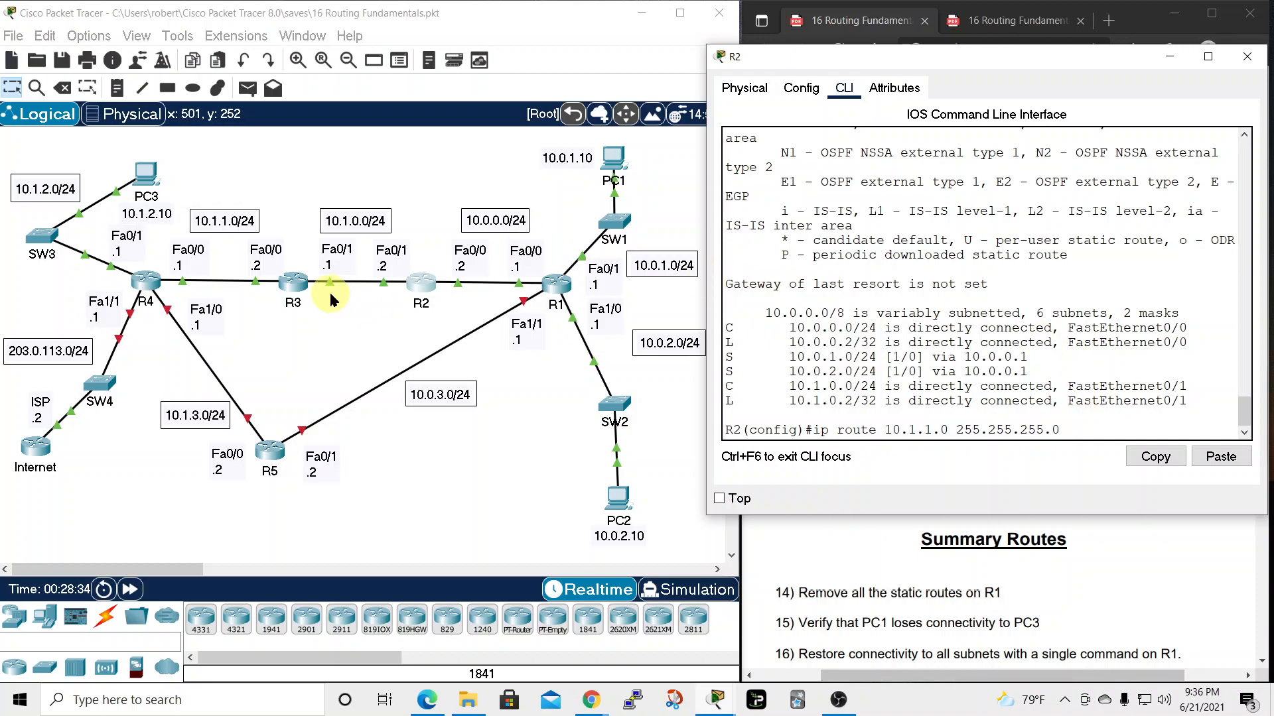
pyautogui.write('10.1.0.1')
pyautogui.press('Return')
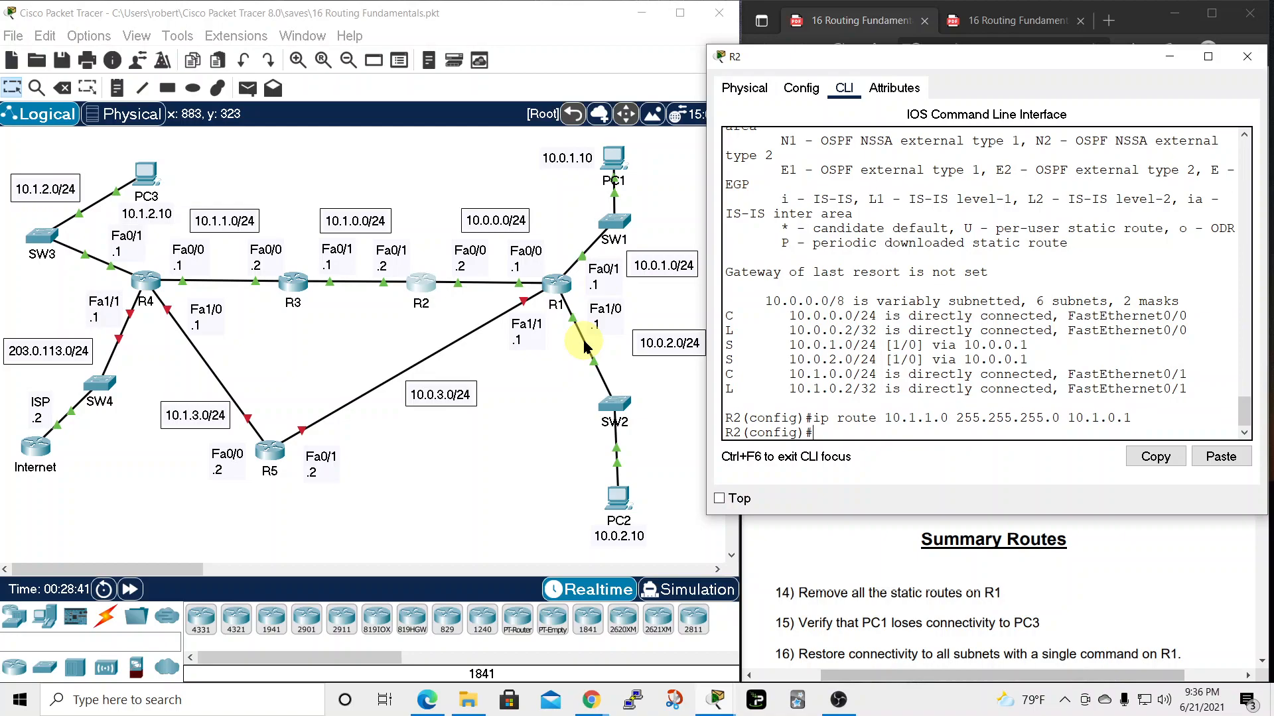
pyautogui.press('Up')
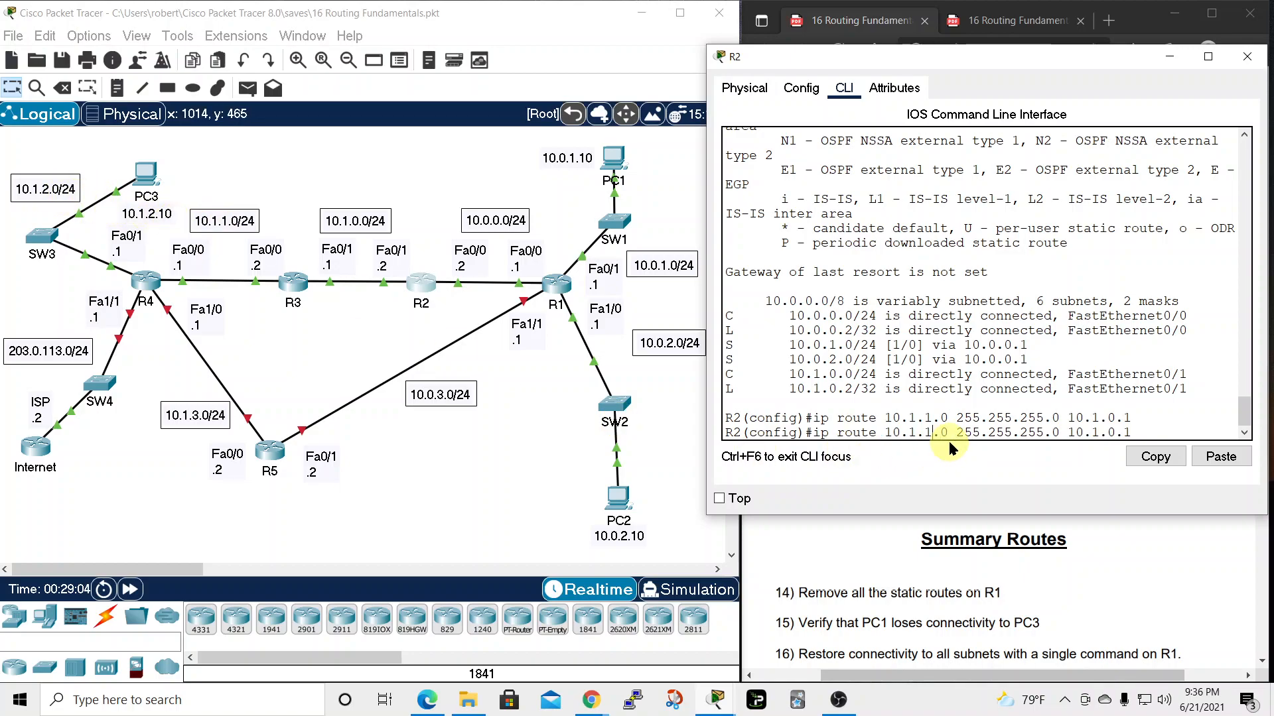
pyautogui.press('BackSpace')
pyautogui.write('2')
pyautogui.press('Return')
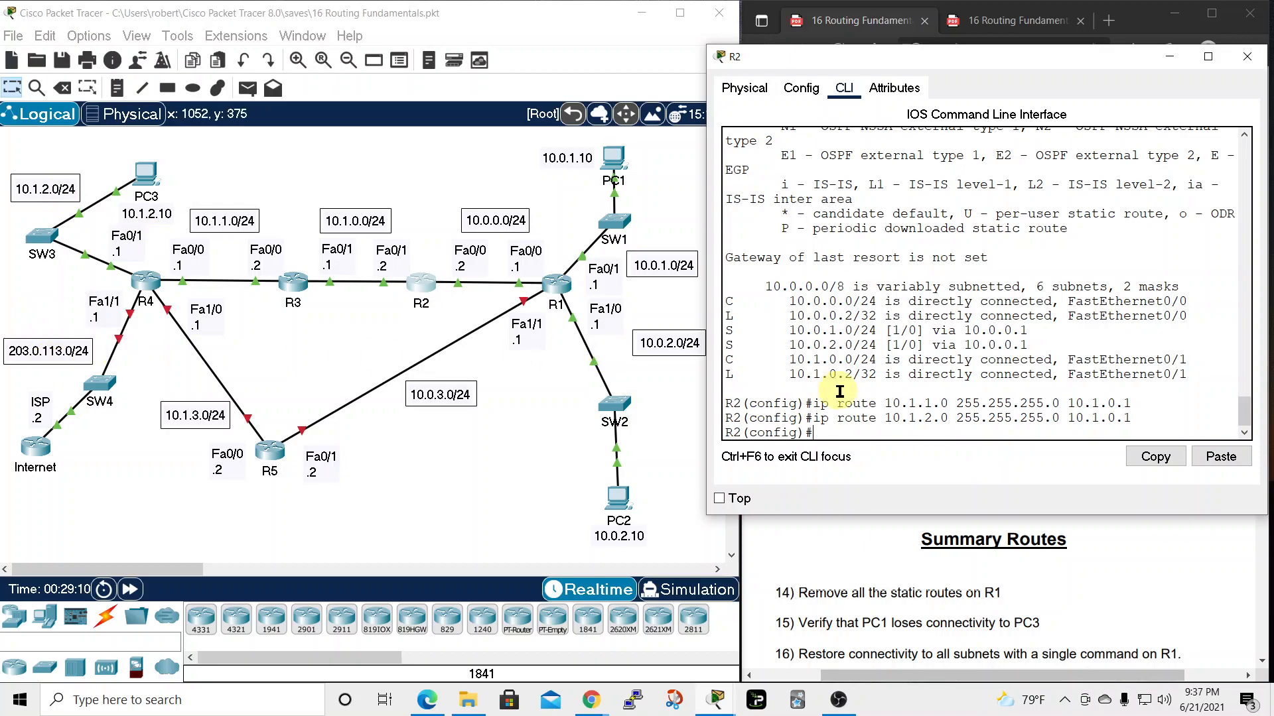
# Add a static route on R2 to 203.0.113.0 255.255.255.0 via 10.1.0.1
pyautogui.write('ip route 203.0.113.0 255.255.255.0')
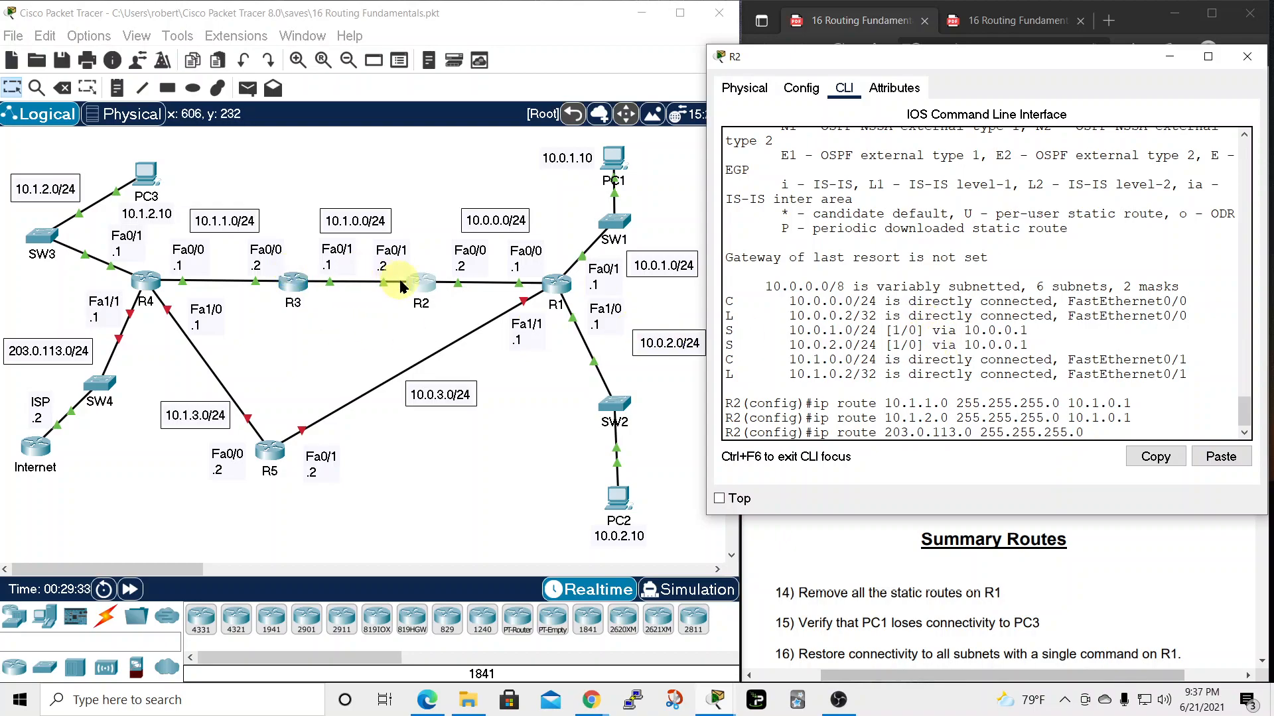
pyautogui.write('10.1.0.1')
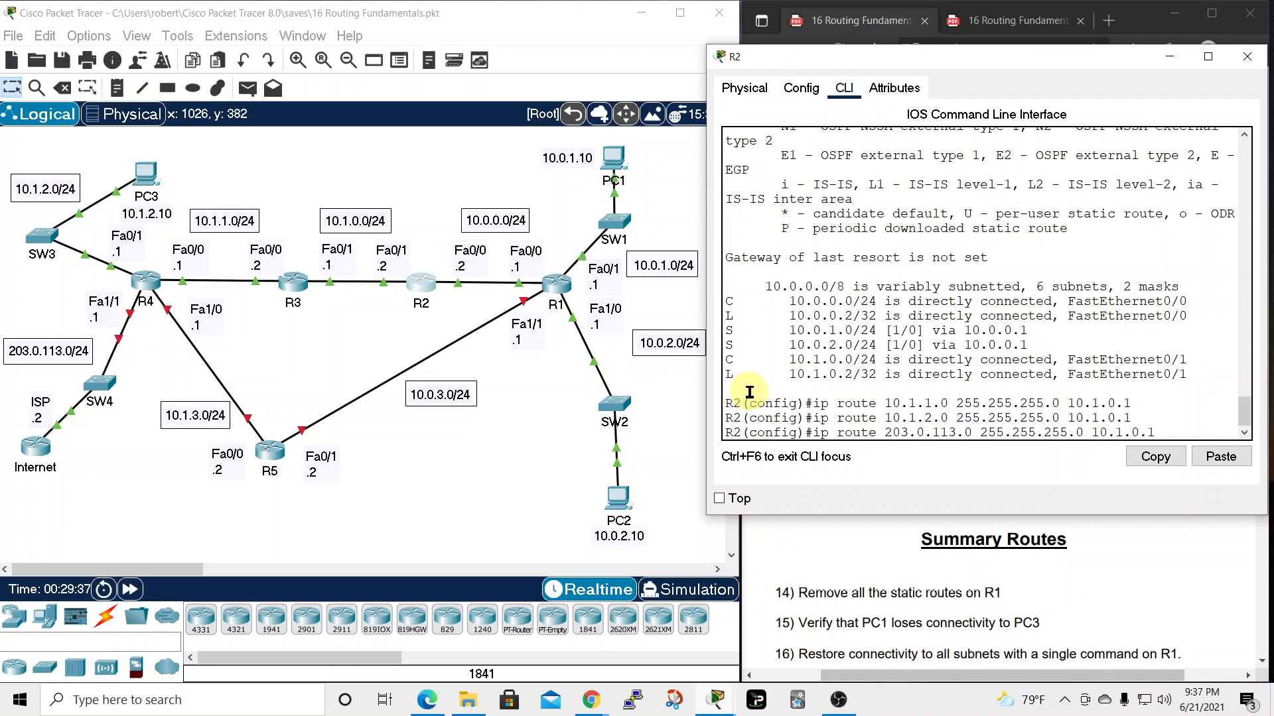
pyautogui.press('Return')
# Exit R2's global configuration mode to privileged mode and re-enter it with conf t
pyautogui.write('do s')
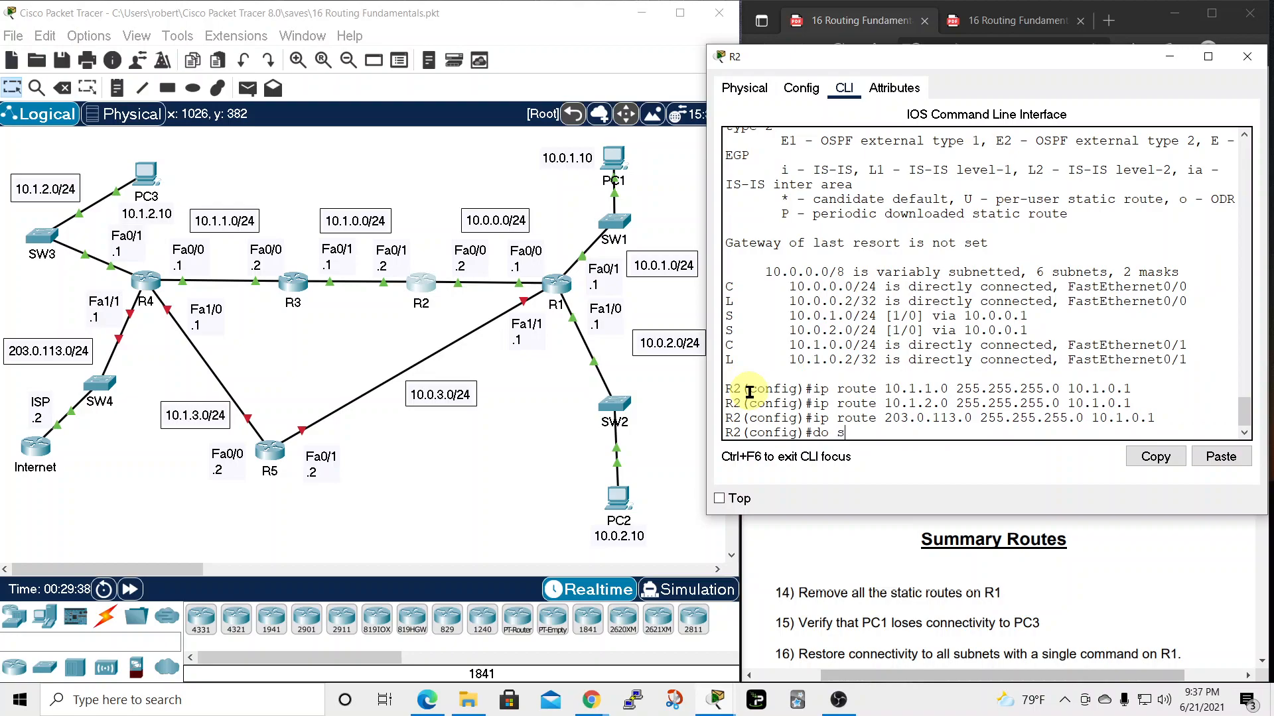
pyautogui.write('how ip route')
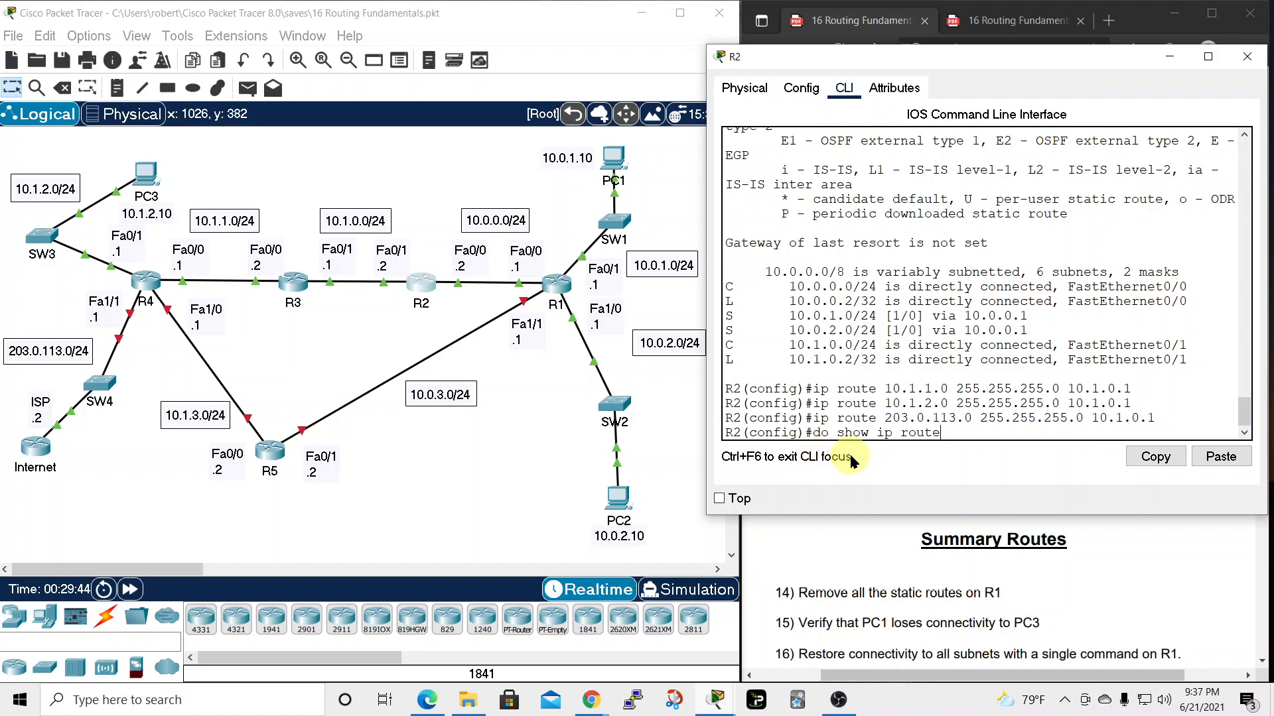
pyautogui.hotkey('ctrl', 'u')
pyautogui.write('exit')
pyautogui.press('Return')
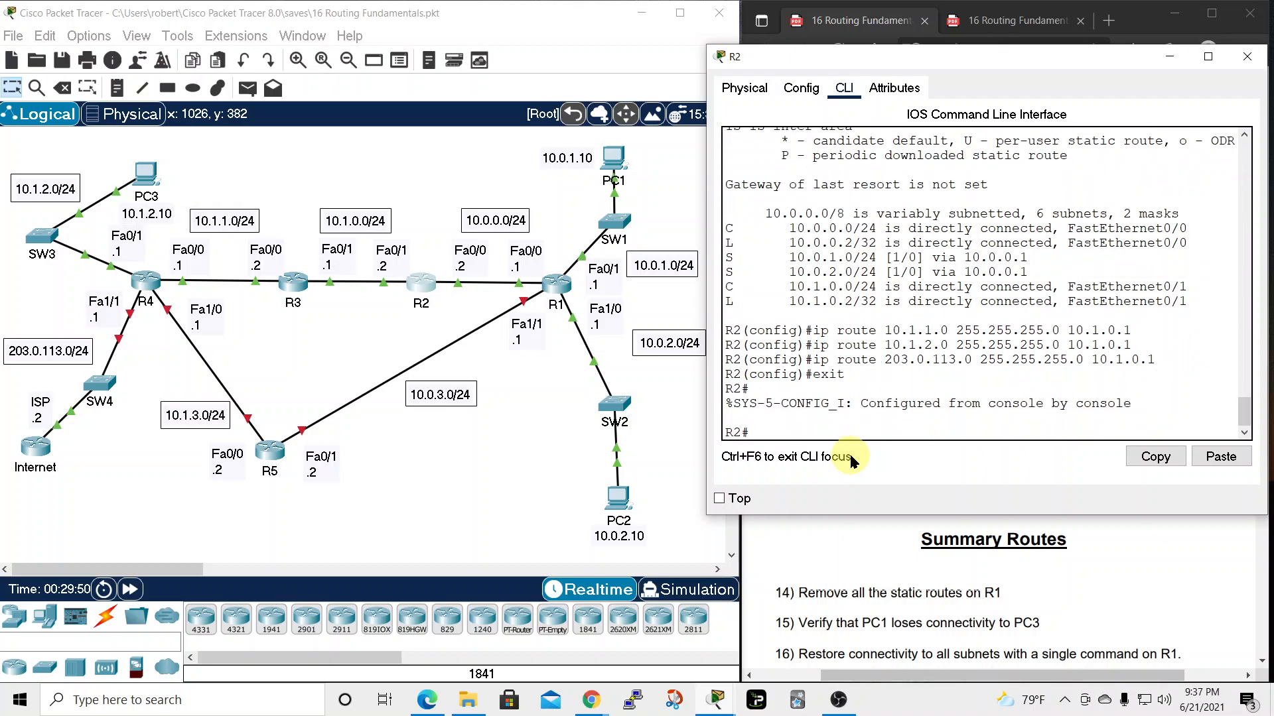
pyautogui.write('sho')
pyautogui.press('BackSpace')
pyautogui.press('BackSpace')
pyautogui.press('BackSpace')
pyautogui.write('conf t')
pyautogui.press('Return')
# Display R2's routing table from configuration mode with do show ip route
pyautogui.write('do')
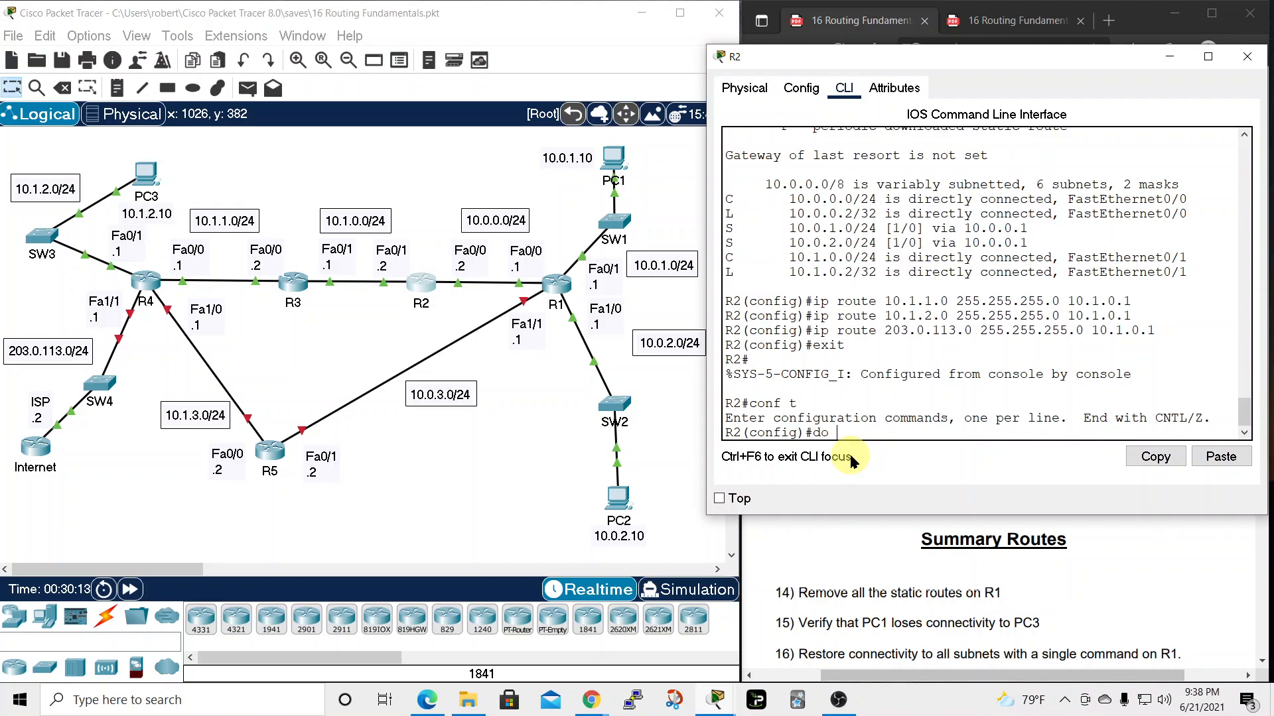
pyautogui.write('show ip route')
pyautogui.press('Return')
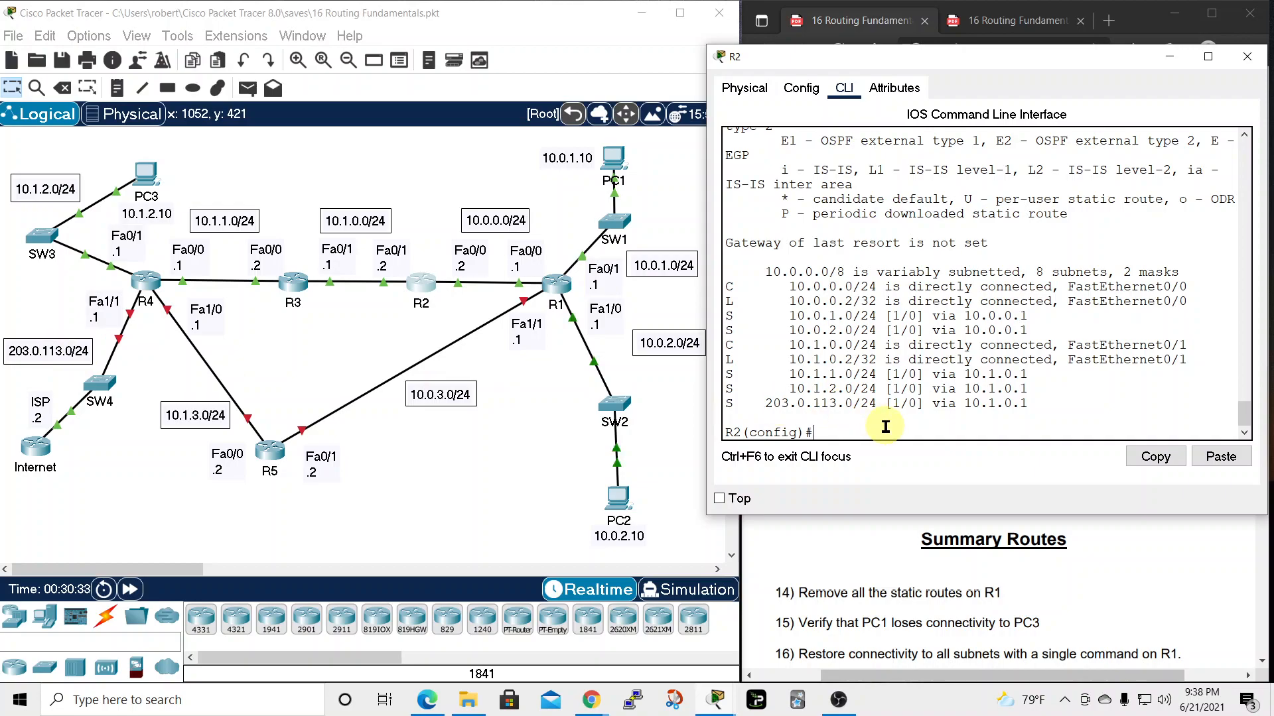
# Add a static route on R2 to 10.1.3.0 255.255.255.0 via 10.1.0.1
pyautogui.write('p route 10.')
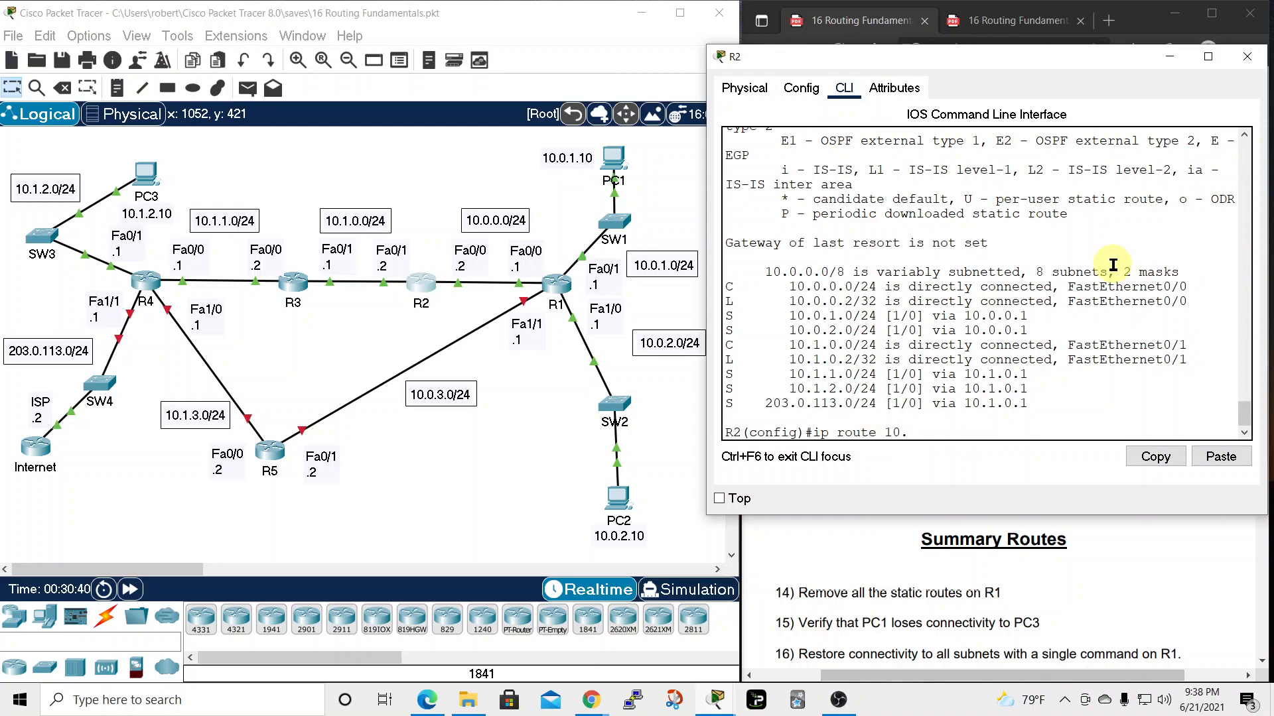
pyautogui.write('1.3.0 255.255.255.0 10.1.0.1')
pyautogui.press('Return')
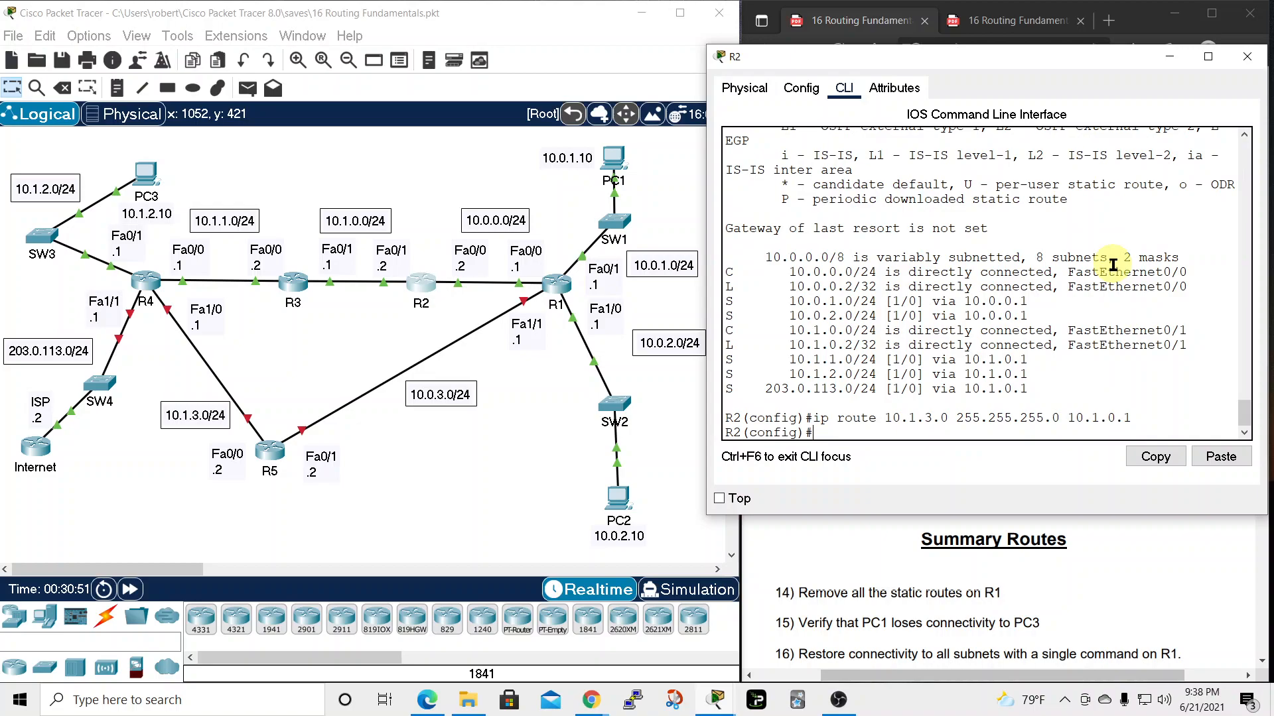
# Check the 10.1.3.0 entry in R2's routing table with do show ip route and close R2's window
pyautogui.write('do show ip route')
pyautogui.press('Return')
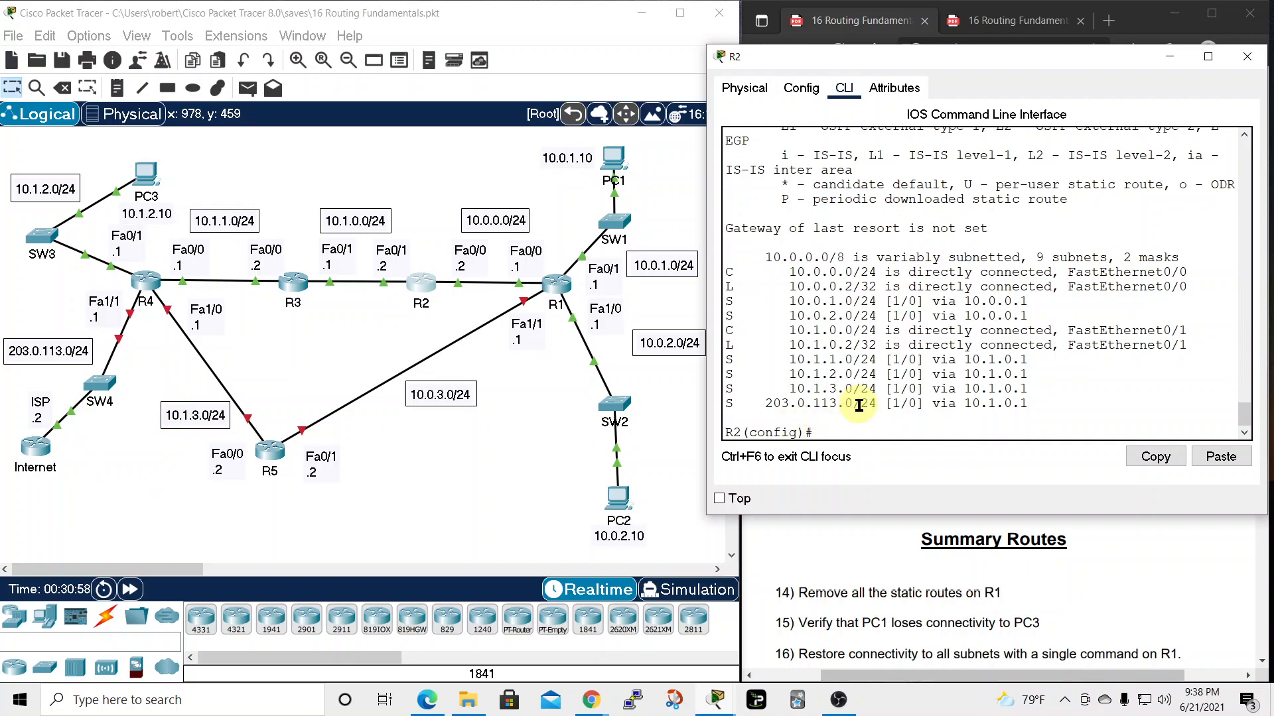
pyautogui.click(1245, 58)
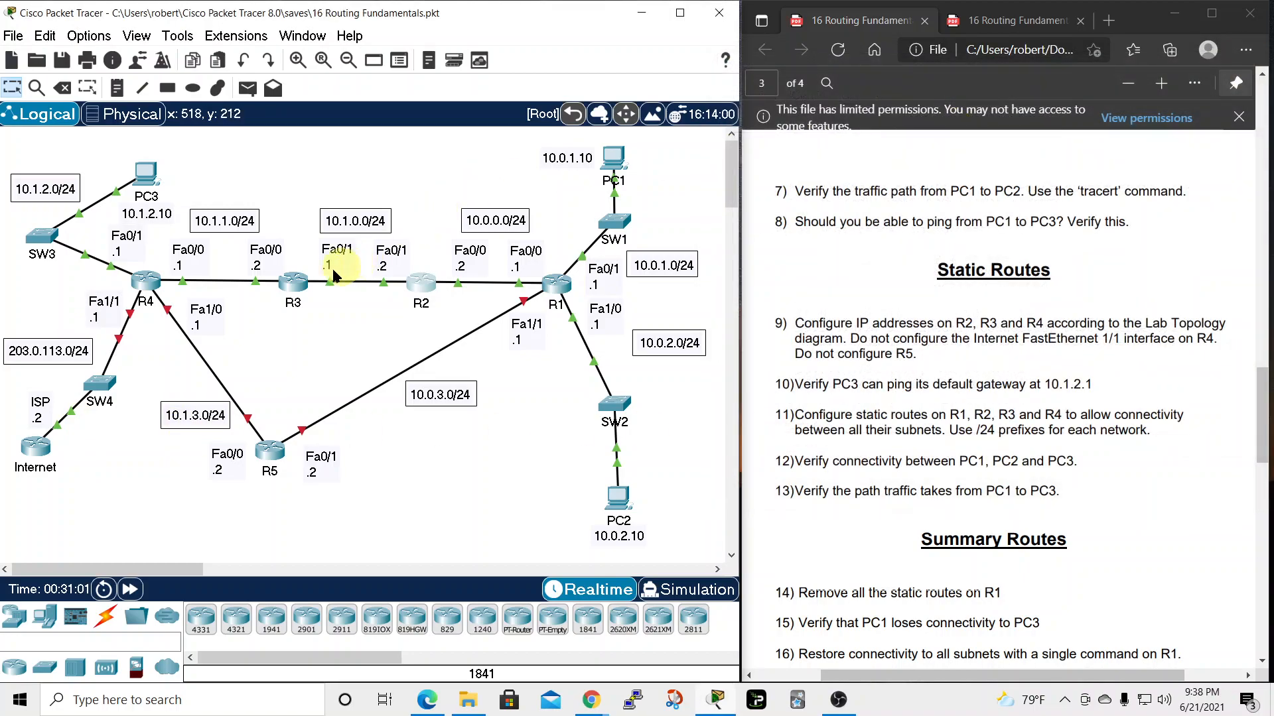
# Open R3's command line beside the topology and enter global configuration mode with en and conf t
pyautogui.click(292, 282)
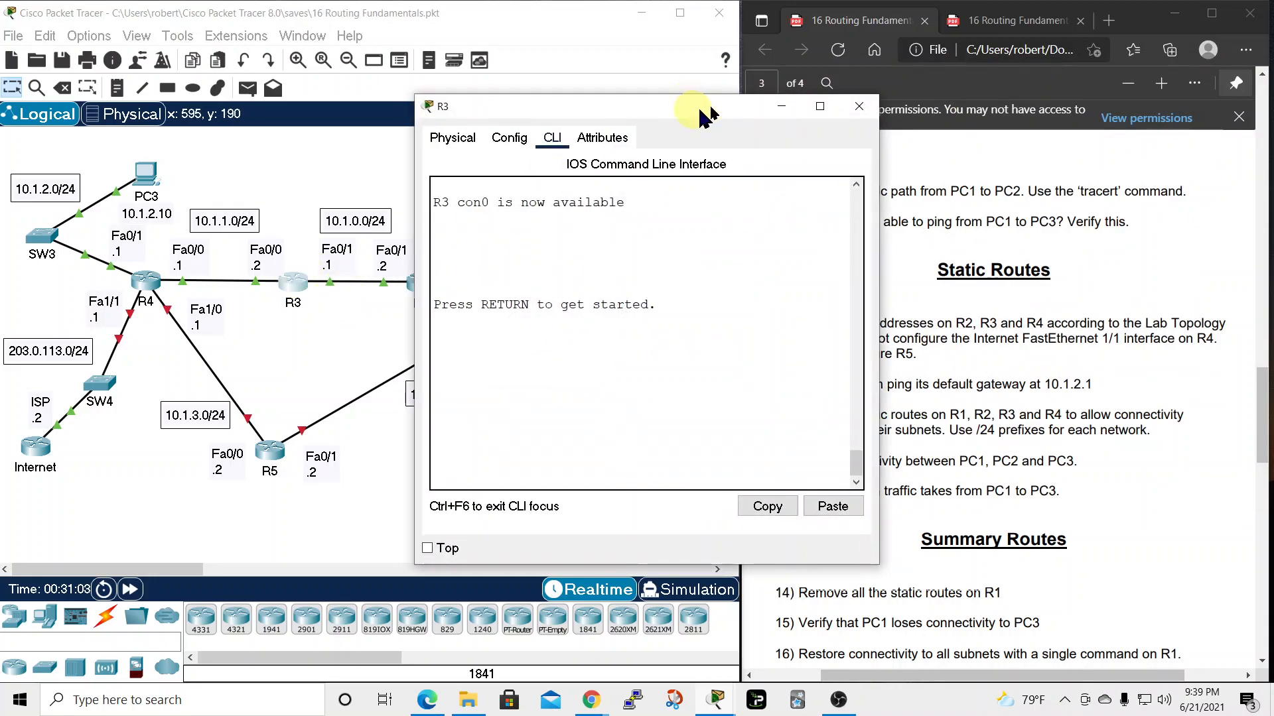
pyautogui.moveTo(690, 108); pyautogui.dragTo(979, 52)
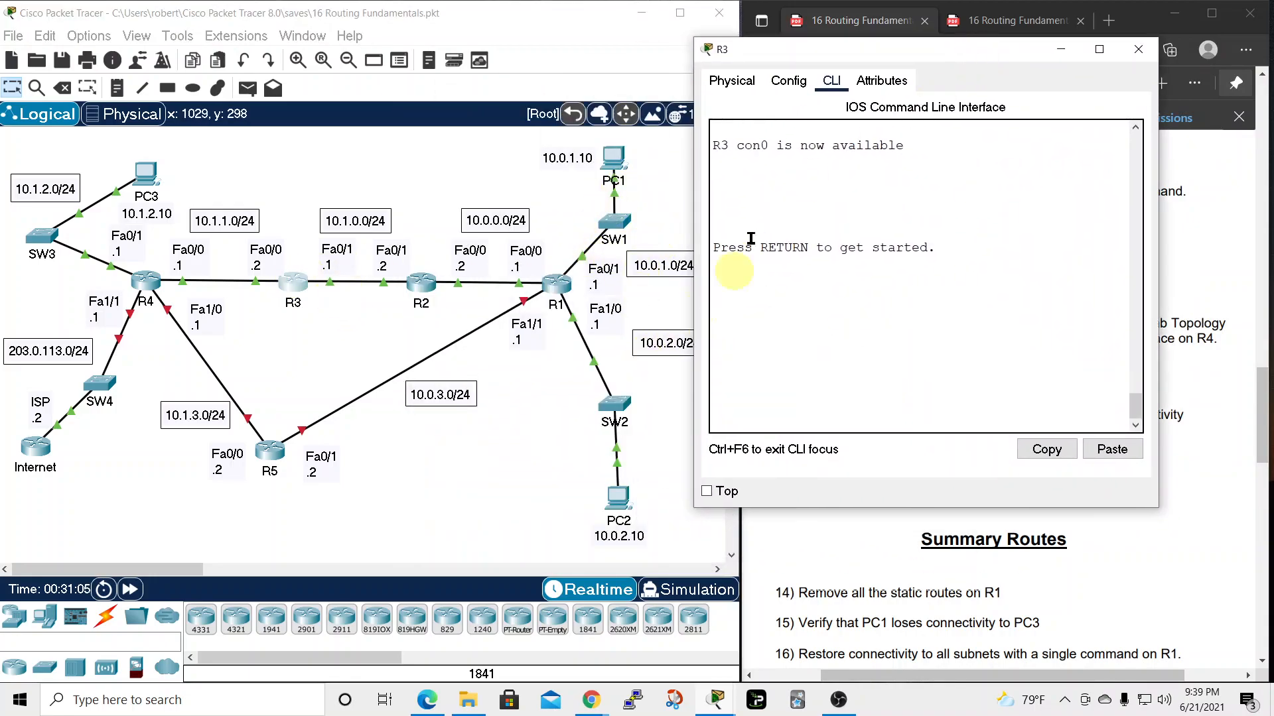
pyautogui.moveTo(850, 49); pyautogui.dragTo(913, 53)
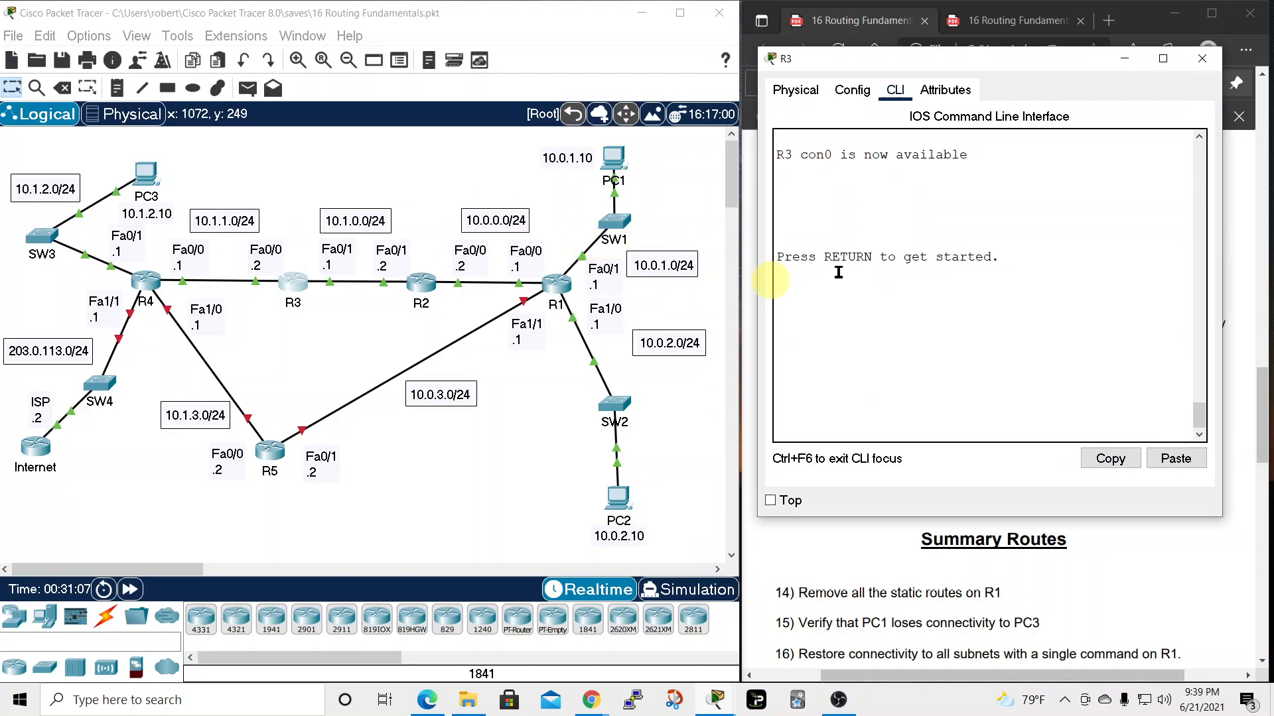
pyautogui.press('Return')
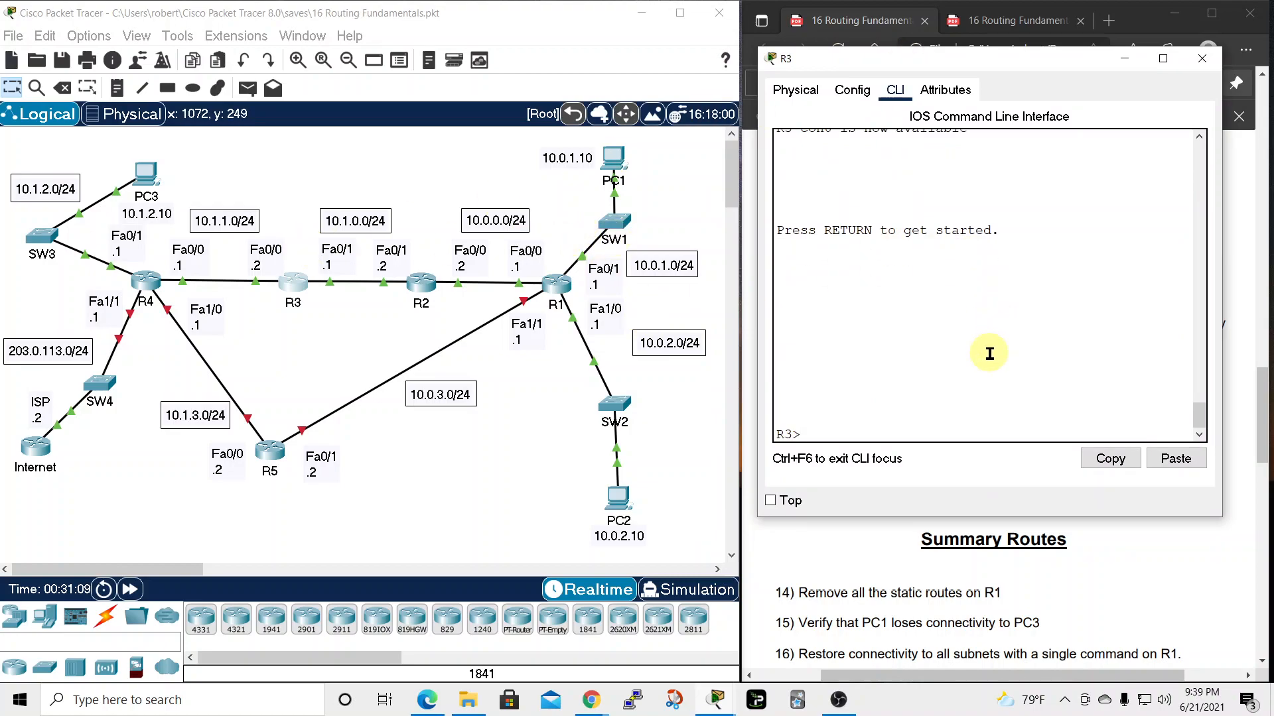
pyautogui.write('en')
pyautogui.press('Return')
pyautogui.write('conf')
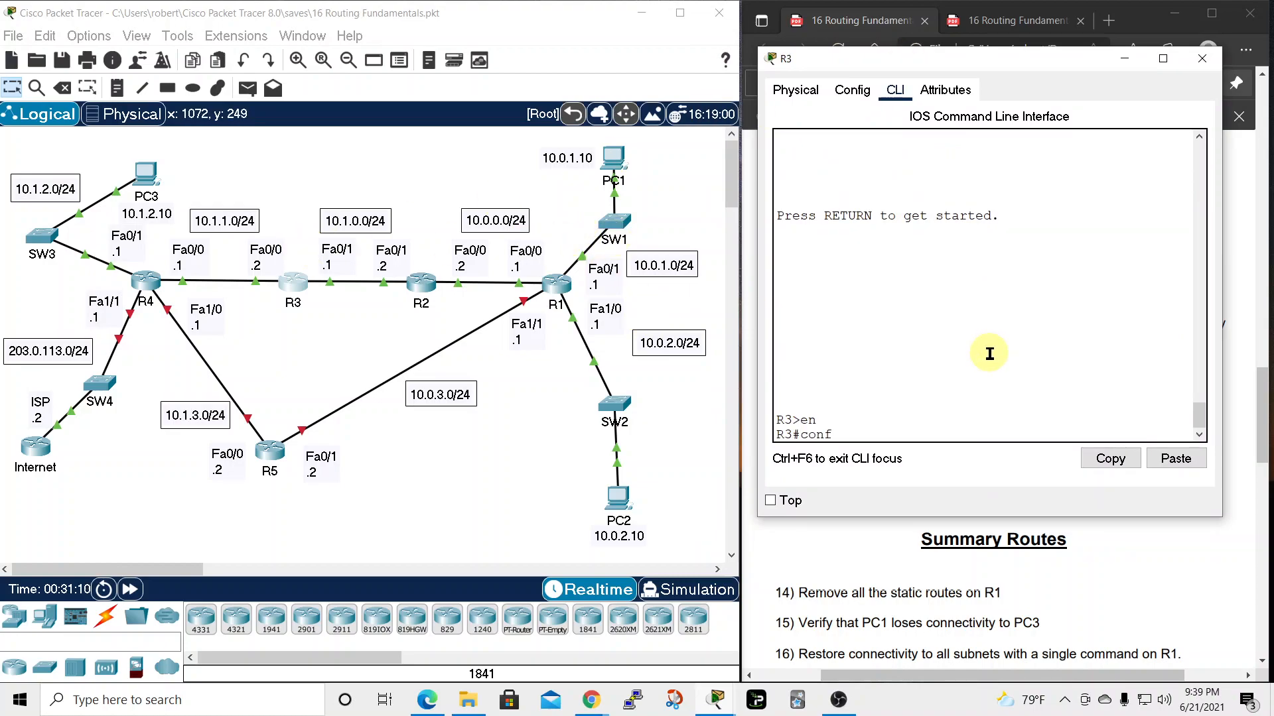
pyautogui.write(' t')
pyautogui.press('Return')
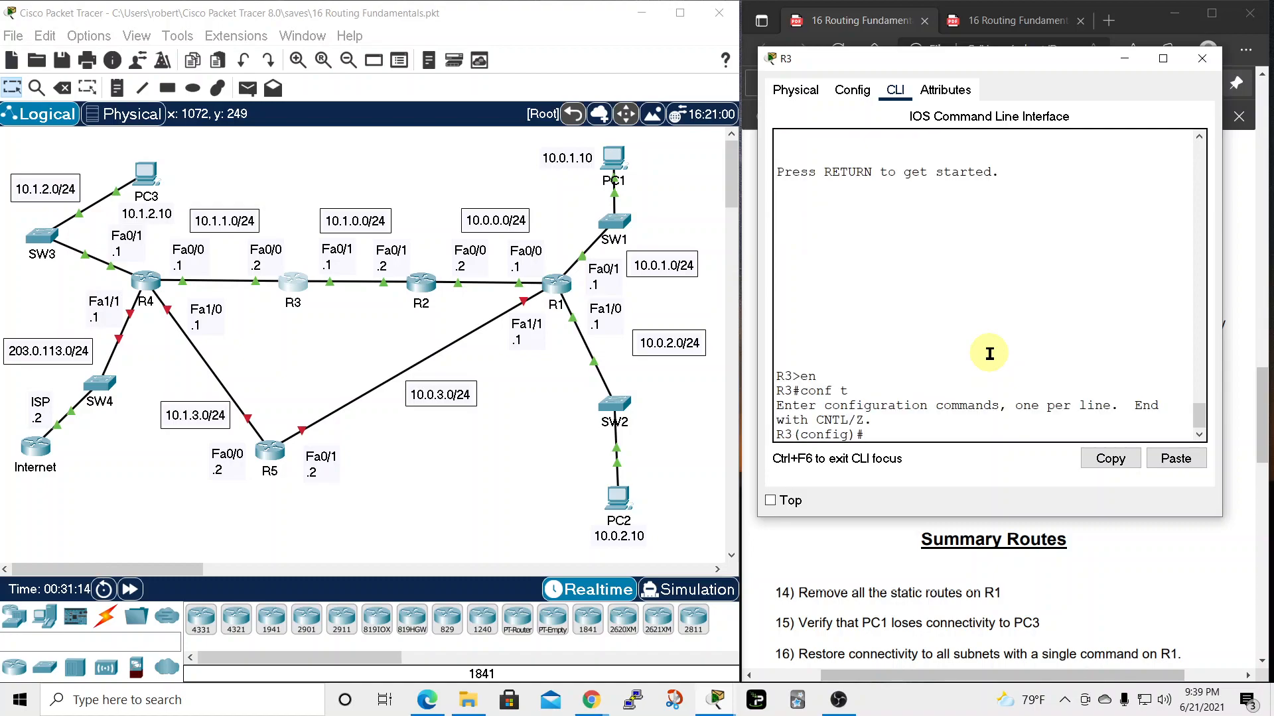
# Add static routes on R3 to 10.0.0.0 and 10.0.1.0, both with mask 255.255.255.0 via 10.1.0.2
pyautogui.write('ip route 10.0.0.0 255.255.255.')
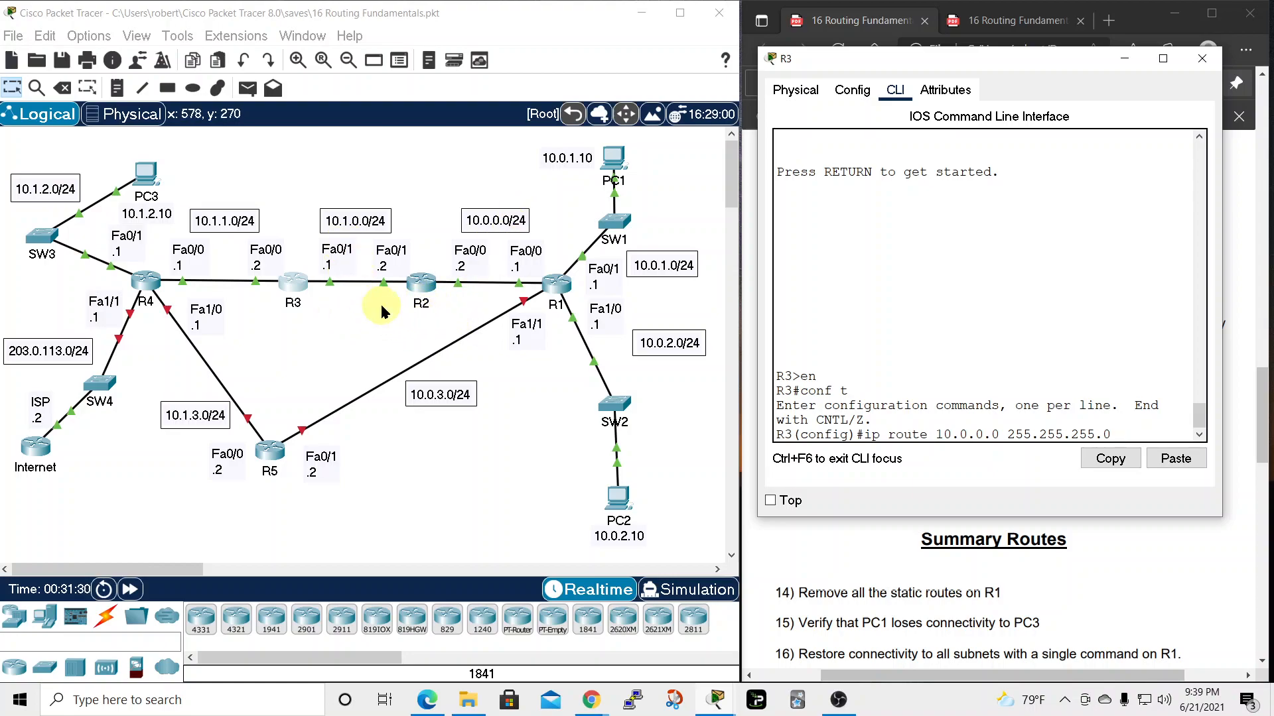
pyautogui.write('0.1.0.2')
pyautogui.press('Return')
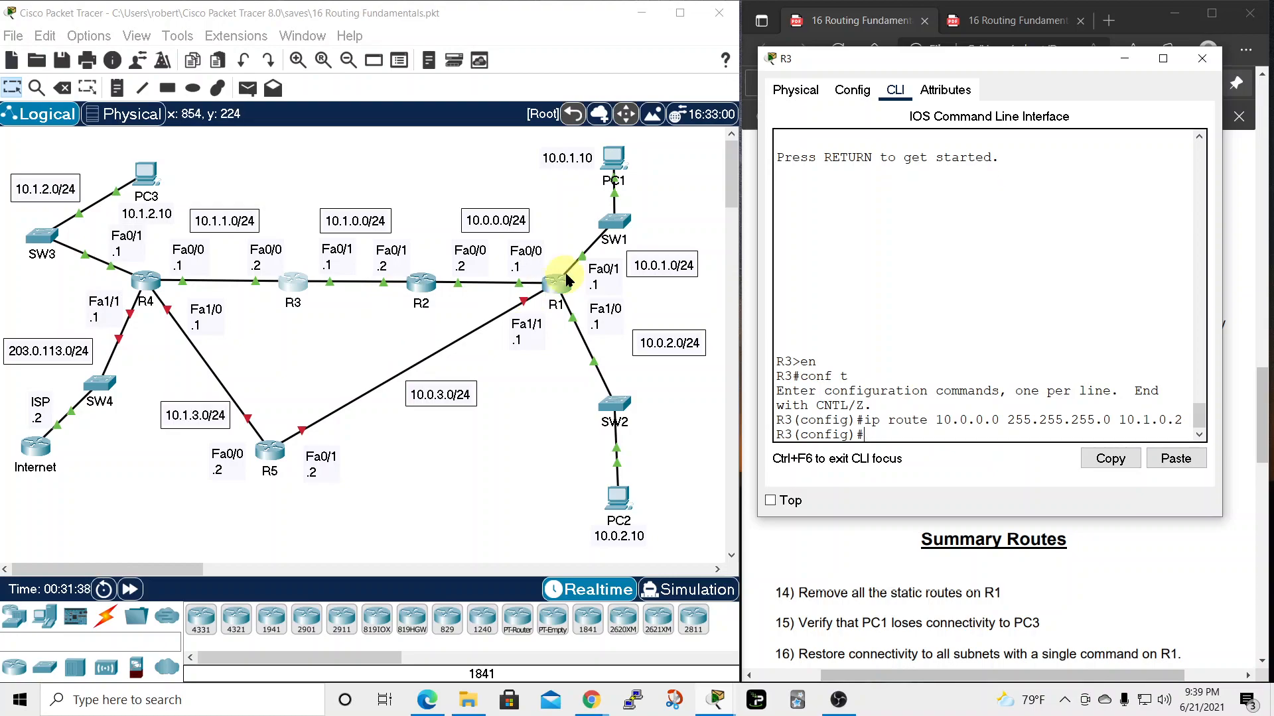
pyautogui.press('Up')
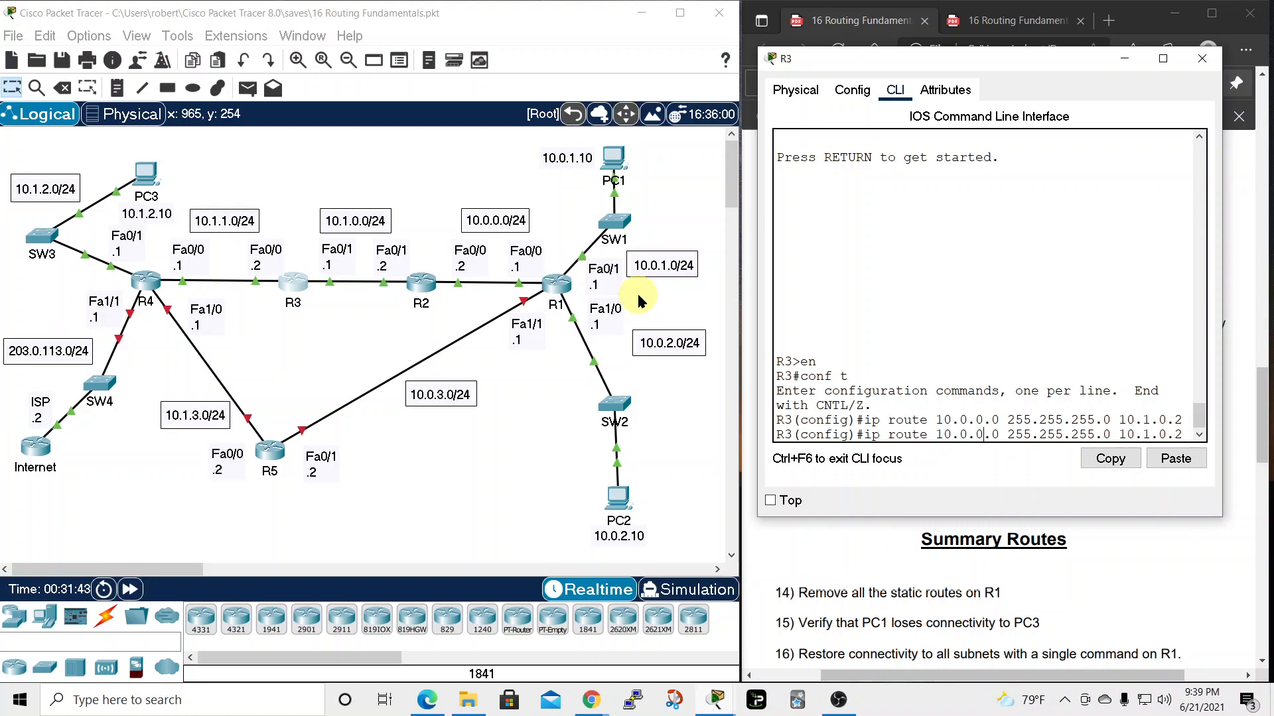
pyautogui.press('BackSpace')
pyautogui.write('1')
pyautogui.press('Return')
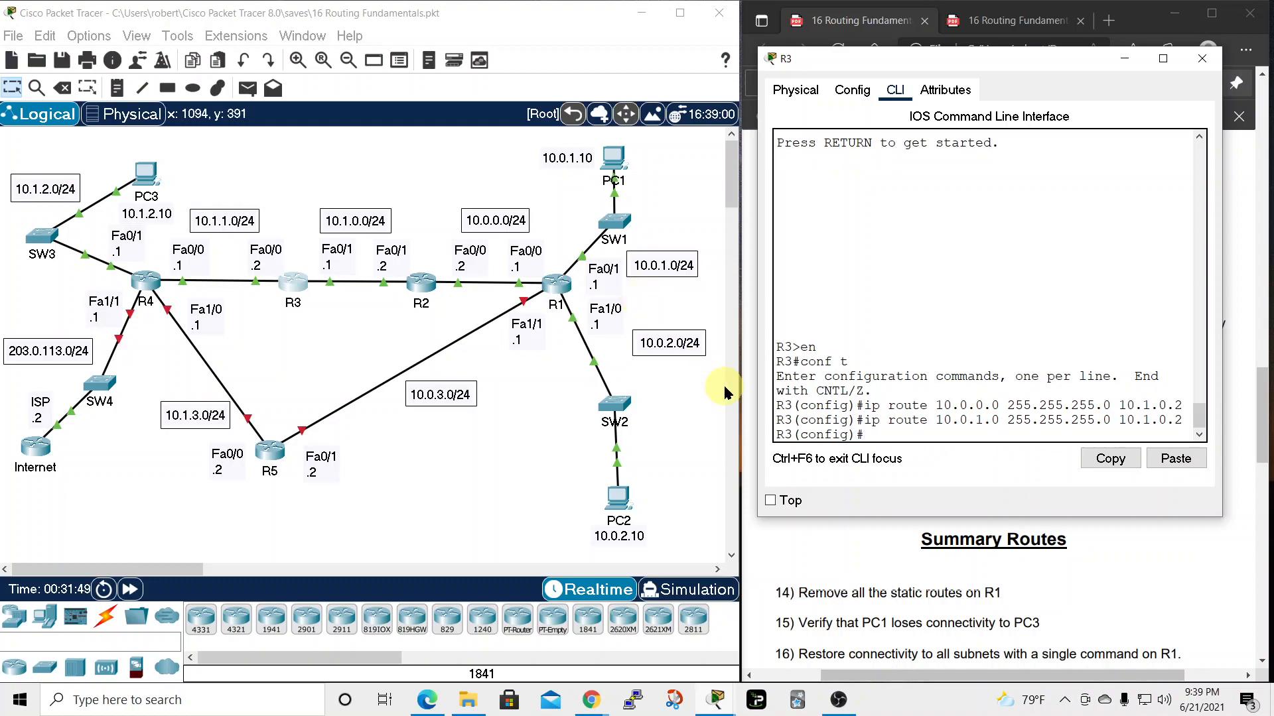
# Recall R3's last route command and edit its destination to add a static route to 10.0.2.0 255.255.255.0 via 10.1.0.2
pyautogui.press('Up')
pyautogui.press('Left')
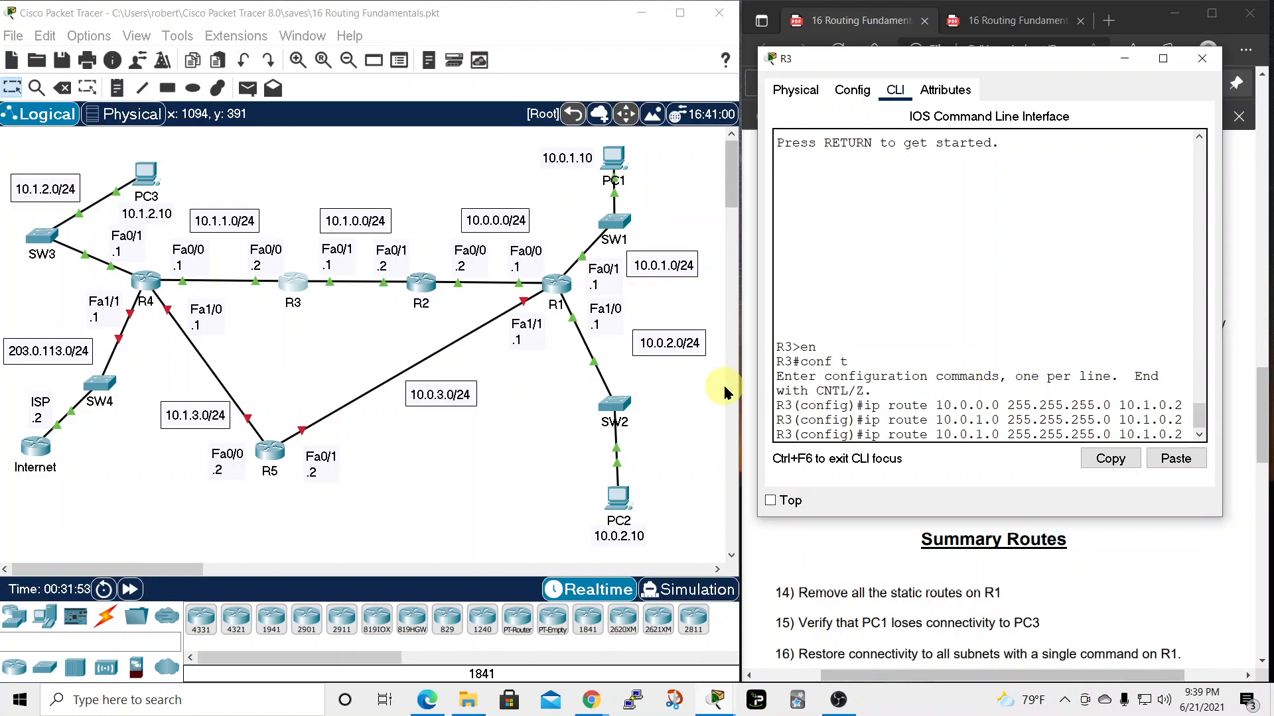
pyautogui.press('BackSpace')
pyautogui.write('2')
pyautogui.press('Return')
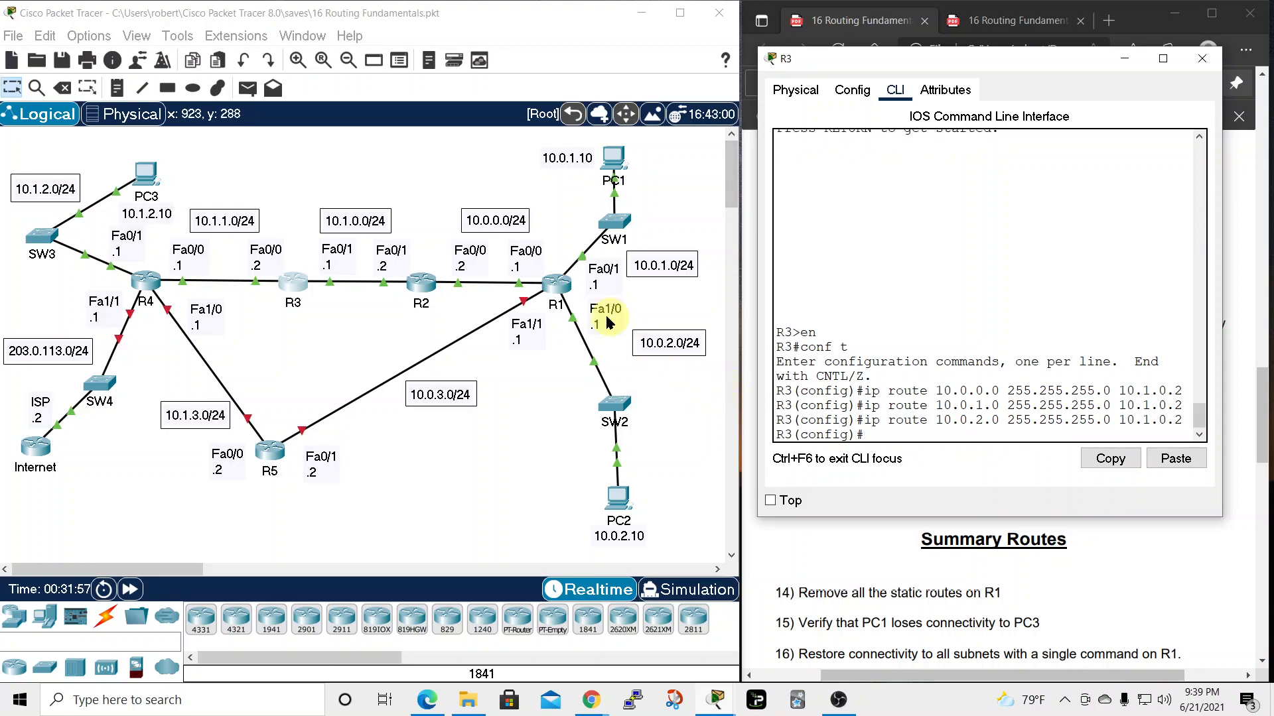
# Display R3's routing table with do show ip route, widening the window and moving it clear of the topology
pyautogui.write('do shwo ow ip route')
pyautogui.press('Return')
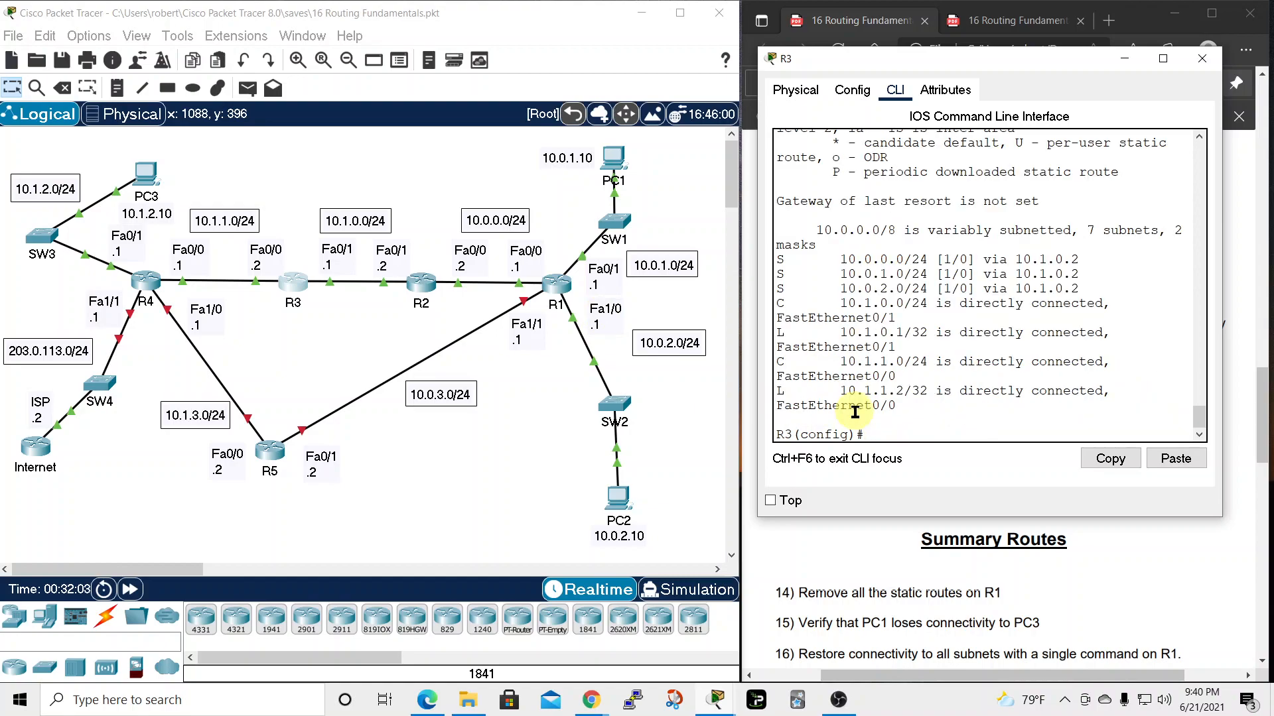
pyautogui.moveTo(758, 335); pyautogui.dragTo(704, 335)
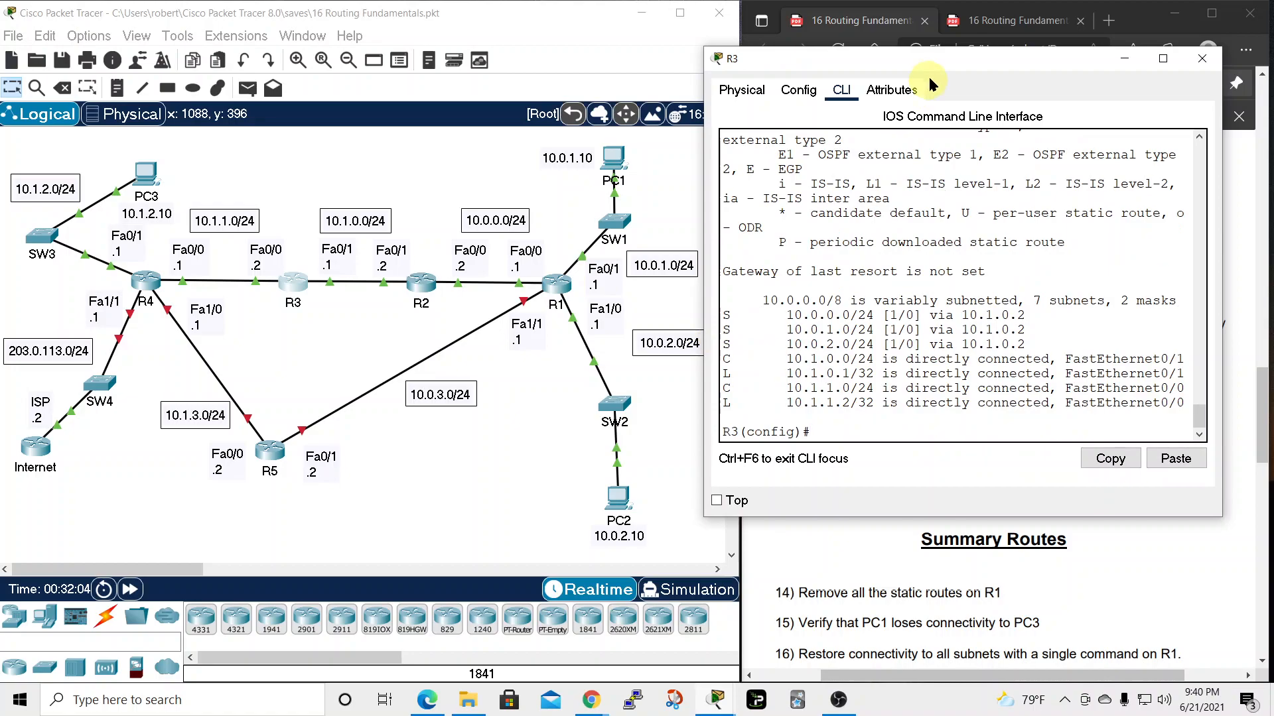
pyautogui.moveTo(996, 57); pyautogui.dragTo(1048, 57)
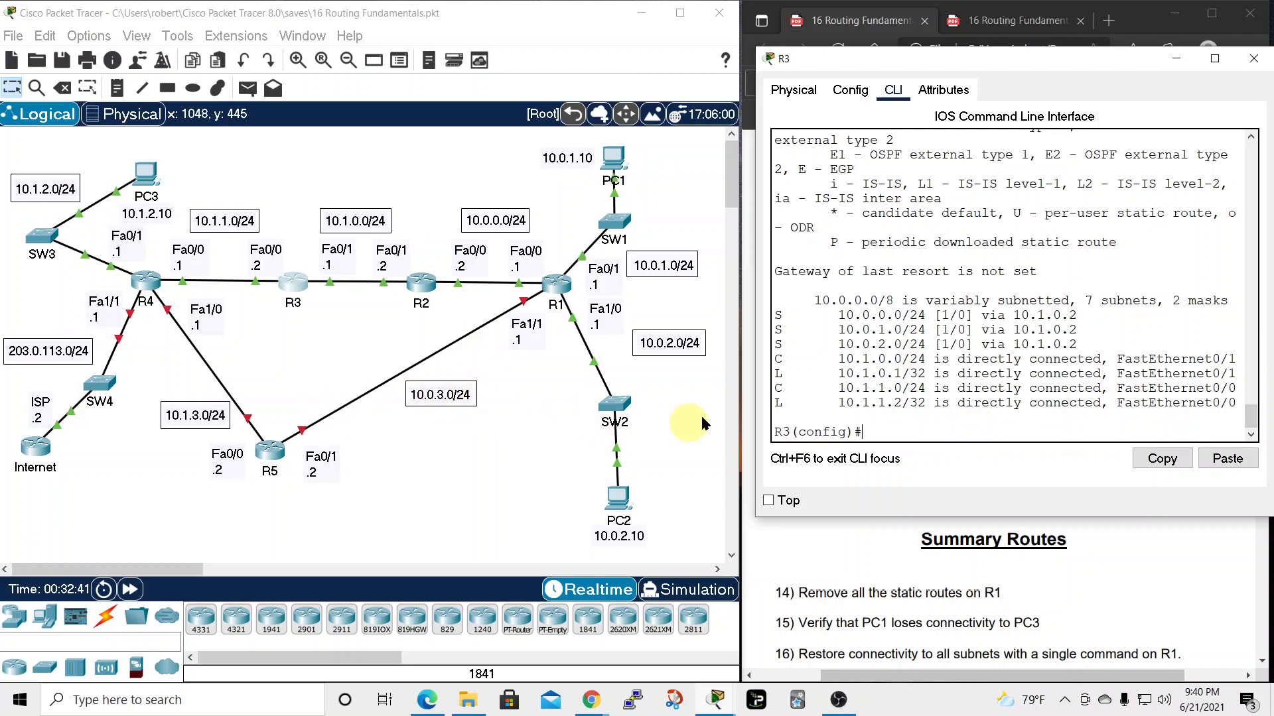
# Recall R3's 10.0.2.0 route command and edit its destination to add a static route to 10.0.3.0 255.255.255.0 via 10.1.0.2
pyautogui.press('Up')
pyautogui.press('Up')
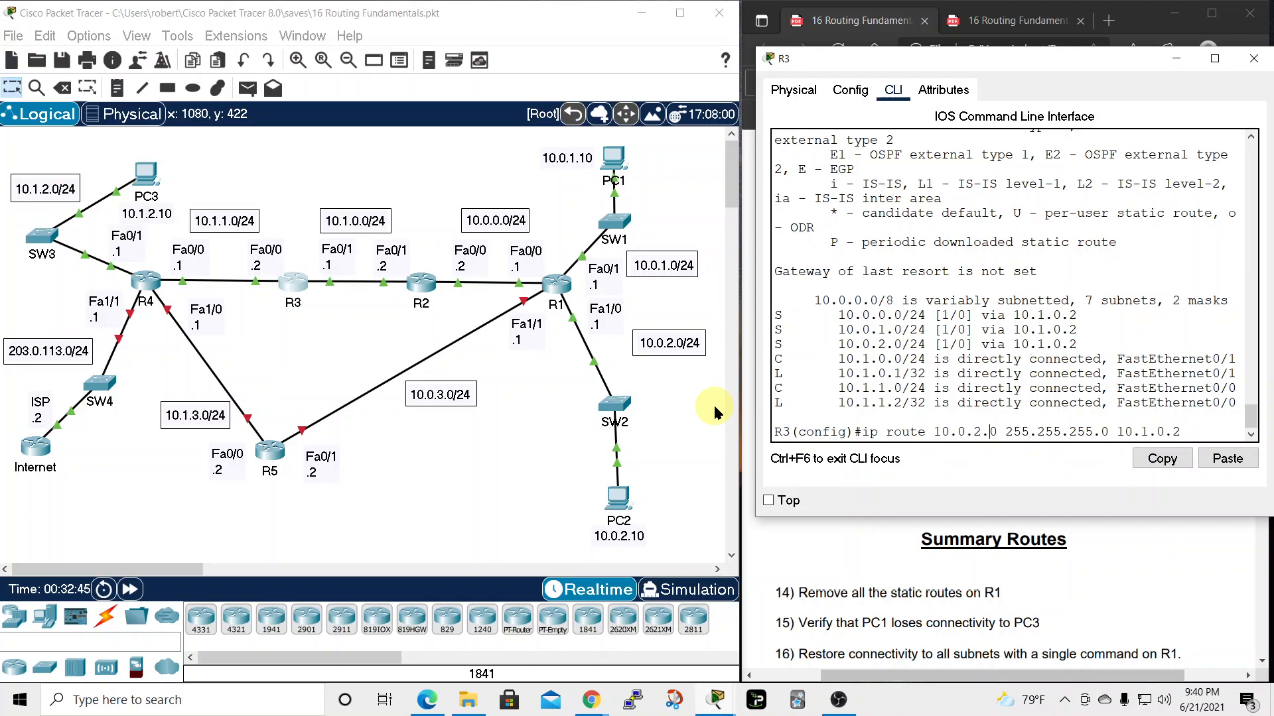
pyautogui.press('Left')
pyautogui.press('Left')
pyautogui.press('Left')
pyautogui.press('Left')
pyautogui.press('Left')
pyautogui.press('Left')
pyautogui.press('Left')
pyautogui.press('Left')
pyautogui.press('Left')
pyautogui.press('Left')
pyautogui.press('Left')
pyautogui.press('Left')
pyautogui.press('Left')
pyautogui.press('Left')
pyautogui.press('Left')
pyautogui.press('Left')
pyautogui.press('Left')
pyautogui.press('Left')
pyautogui.press('Left')
pyautogui.press('Left')
pyautogui.press('BackSpace')
pyautogui.write('3')
pyautogui.press('Return')
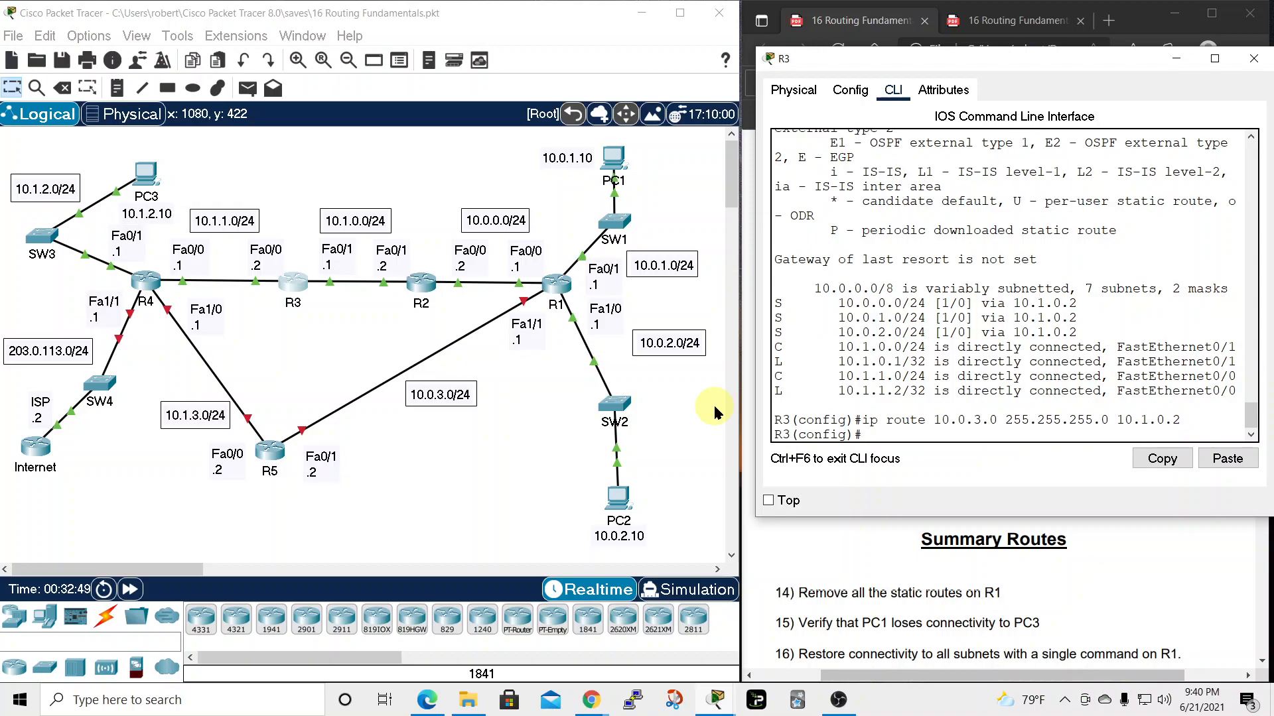
# Recall the show command to check the 10.0.3.0 entry in R3's routing table
pyautogui.press('Up')
pyautogui.press('Up')
pyautogui.press('Return')
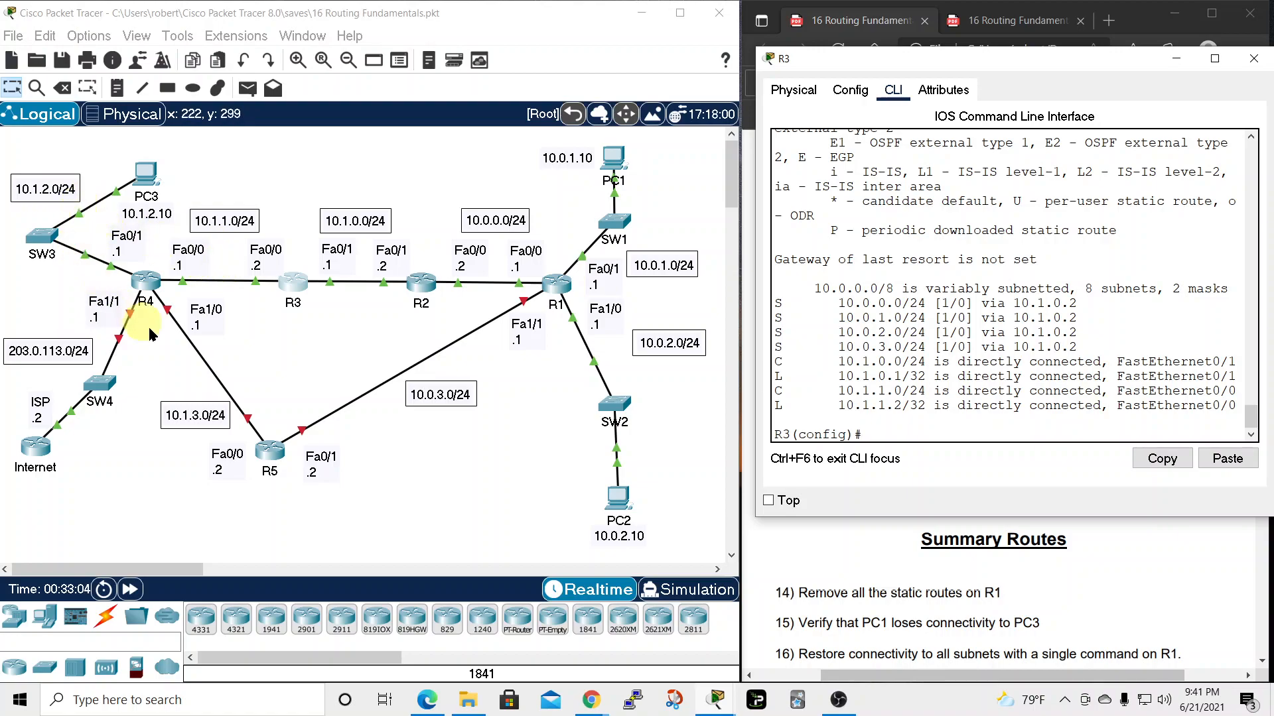
# Add a static route on R3 to 10.1.2.0 255.255.255.0 via 10.1.1.1
pyautogui.write('ip route 10.1.2.0')
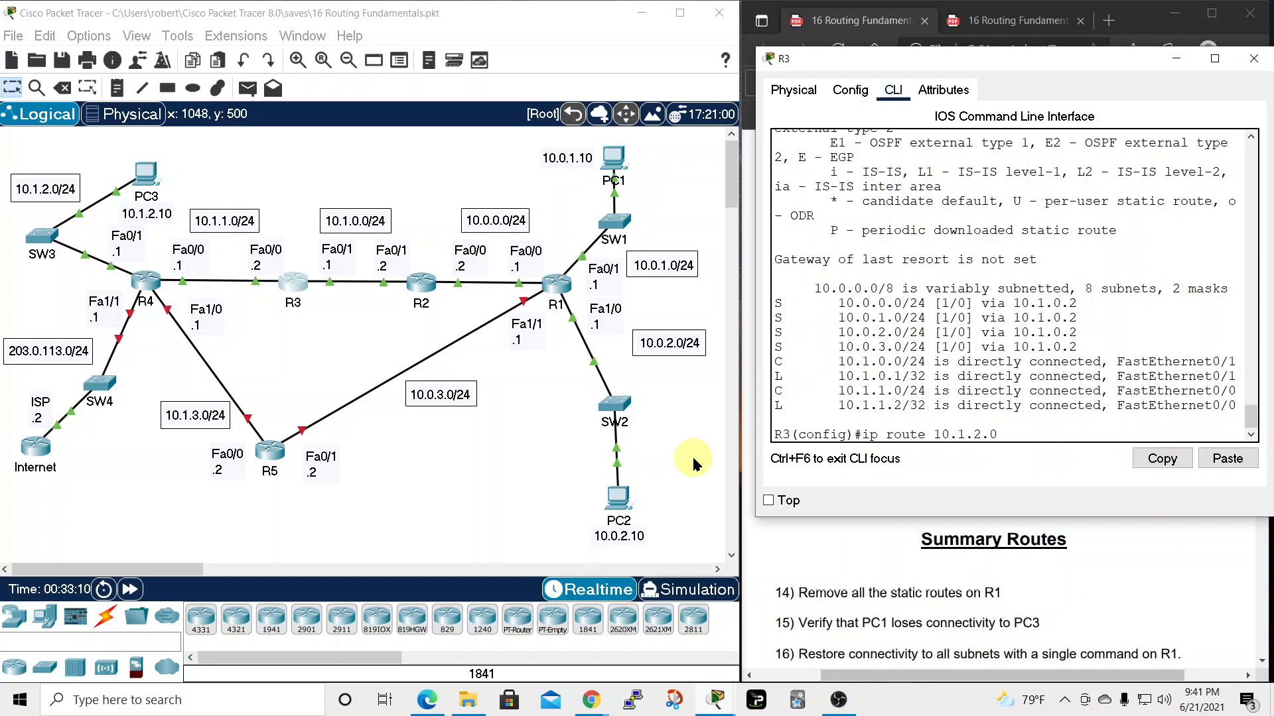
pyautogui.write(' 255.255.255.0')
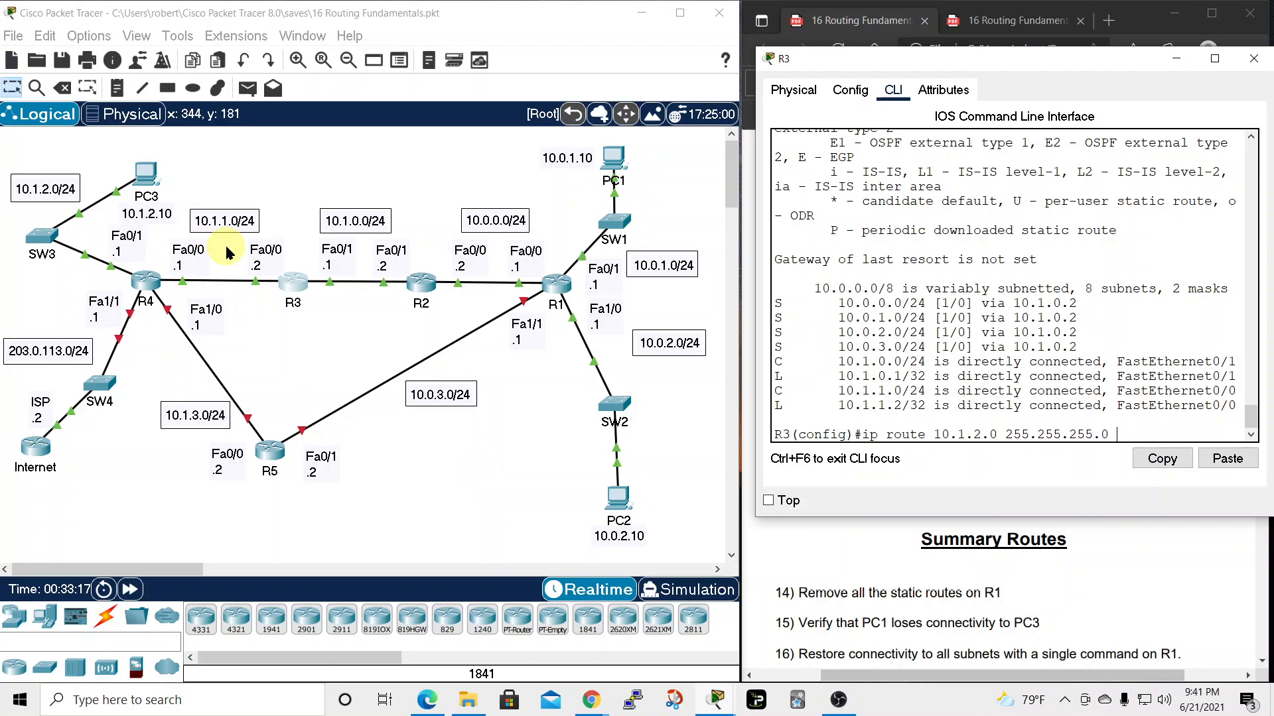
pyautogui.write('10.01.')
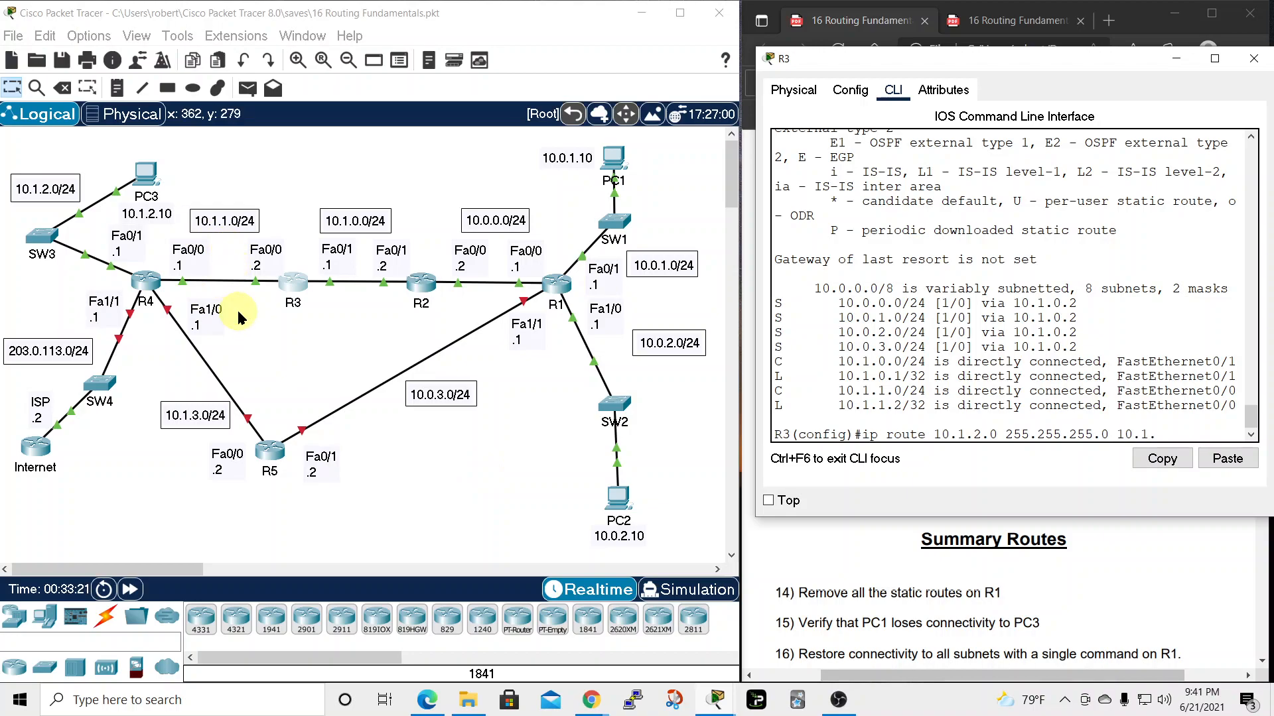
pyautogui.write('1.1')
pyautogui.press('Return')
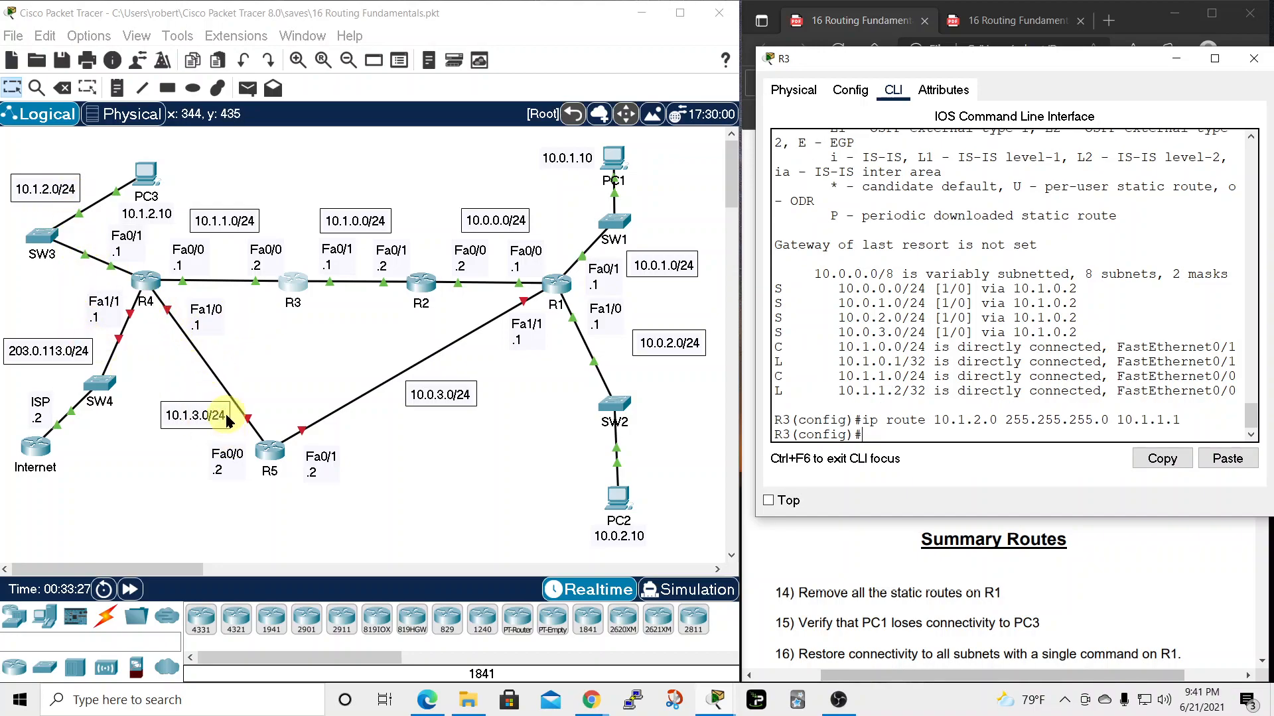
# Recall R3's 10.1.2.0 route command and edit its destination to add a static route to 10.1.3.0 255.255.255.0 via 10.1.1.1
pyautogui.press('Up')
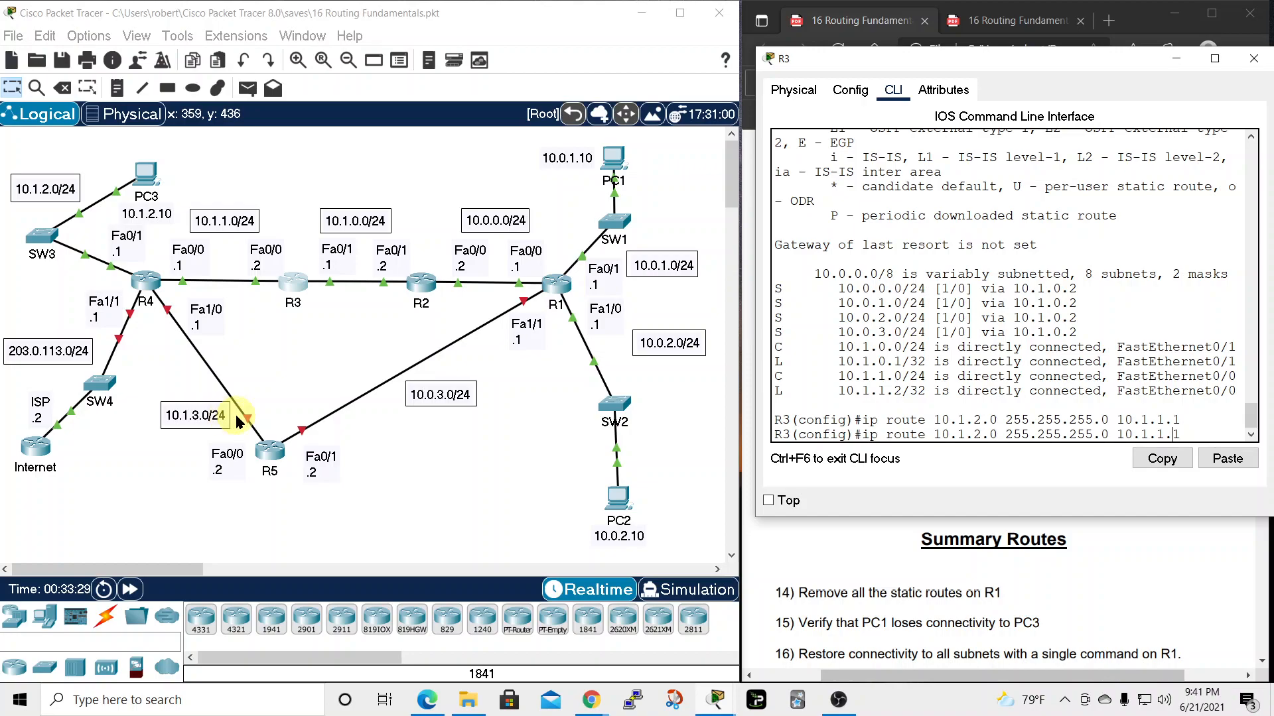
pyautogui.press('BackSpace')
pyautogui.write('3')
pyautogui.press('Return')
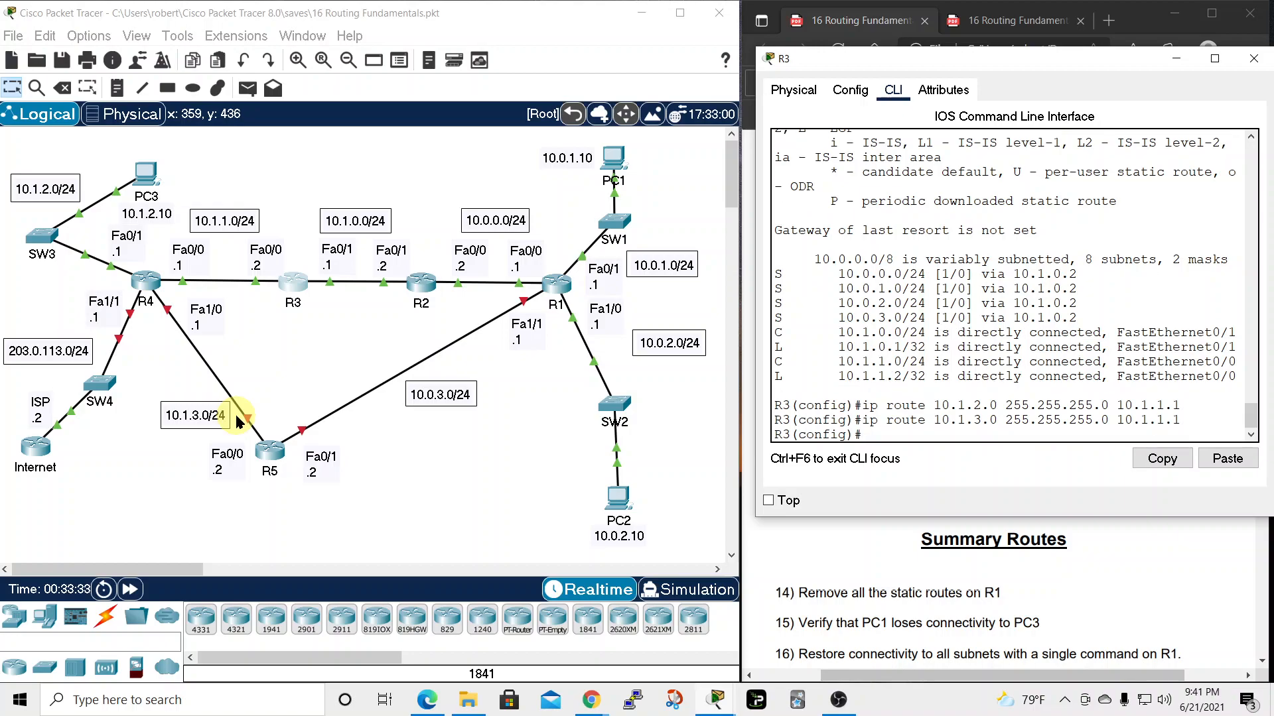
# Recall R3's last route command and replace its destination to add a static route to 203.0.113.0 255.255.255.0 via 10.1.1.1
pyautogui.press('Up')
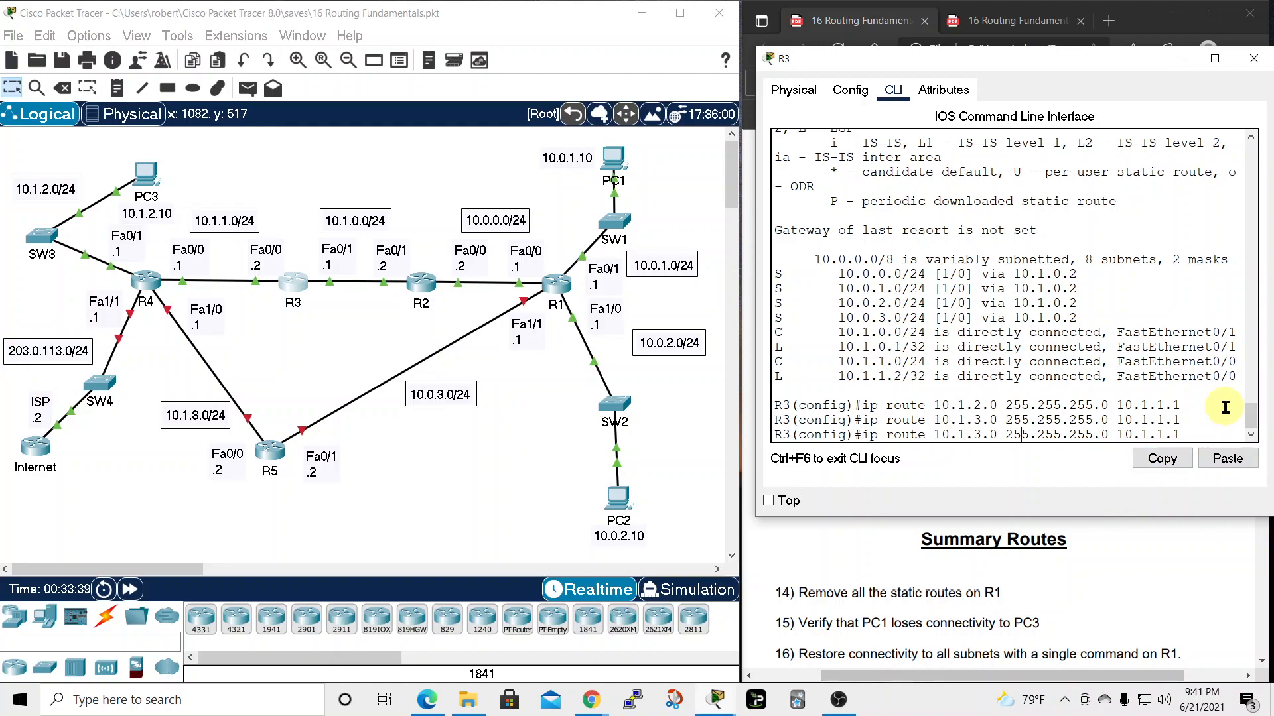
pyautogui.press('BackSpace')
pyautogui.press('BackSpace')
pyautogui.press('BackSpace')
pyautogui.press('BackSpace')
pyautogui.press('BackSpace')
pyautogui.press('BackSpace')
pyautogui.press('BackSpace')
pyautogui.press('BackSpace')
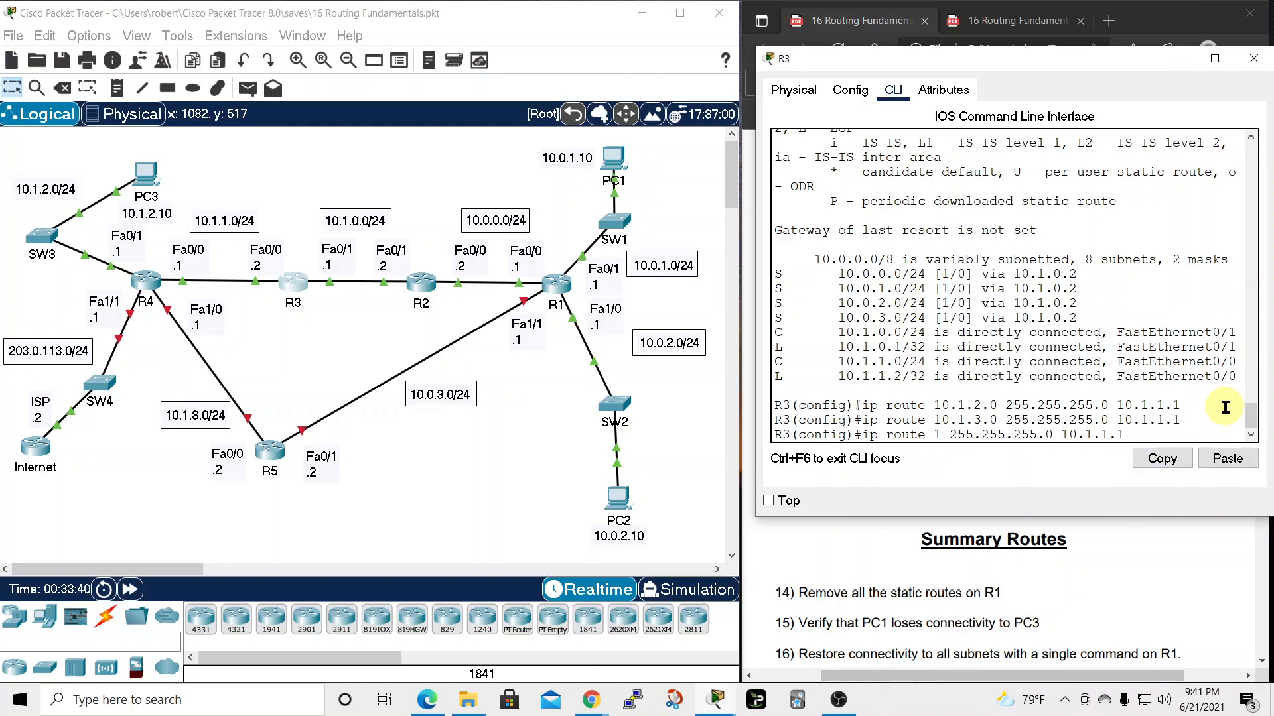
pyautogui.write('203.')
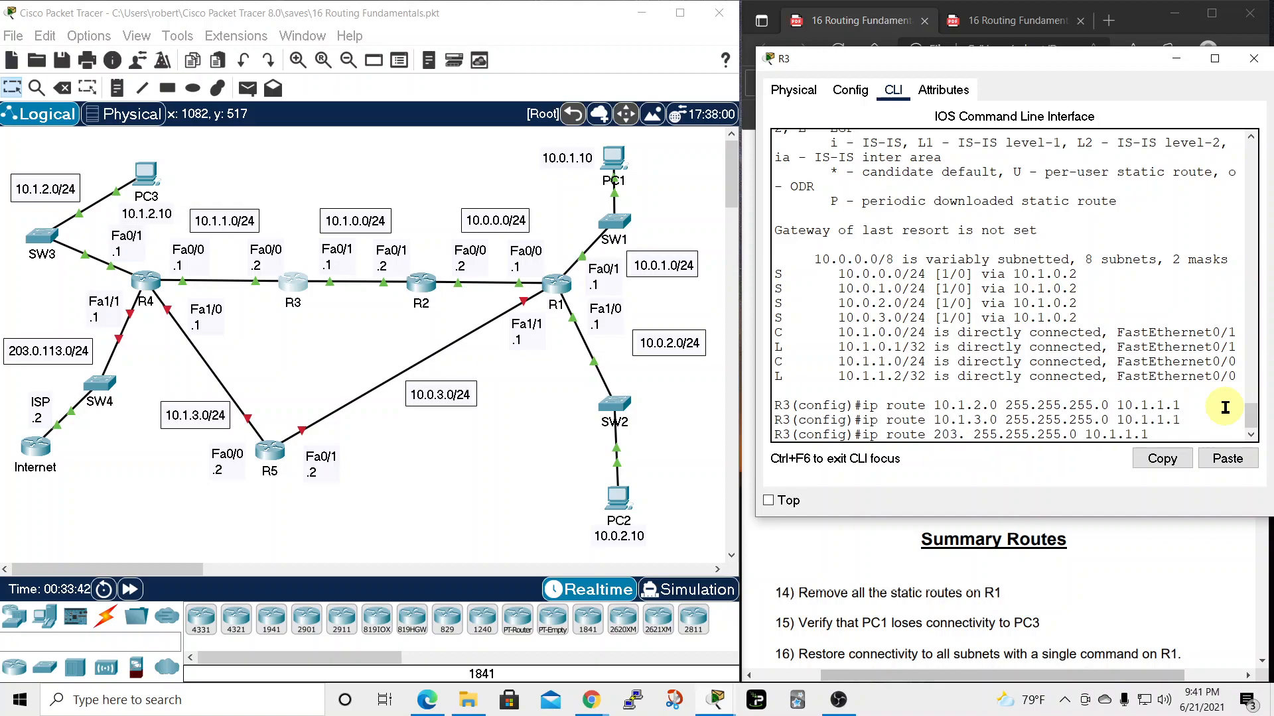
pyautogui.write('0.113.0')
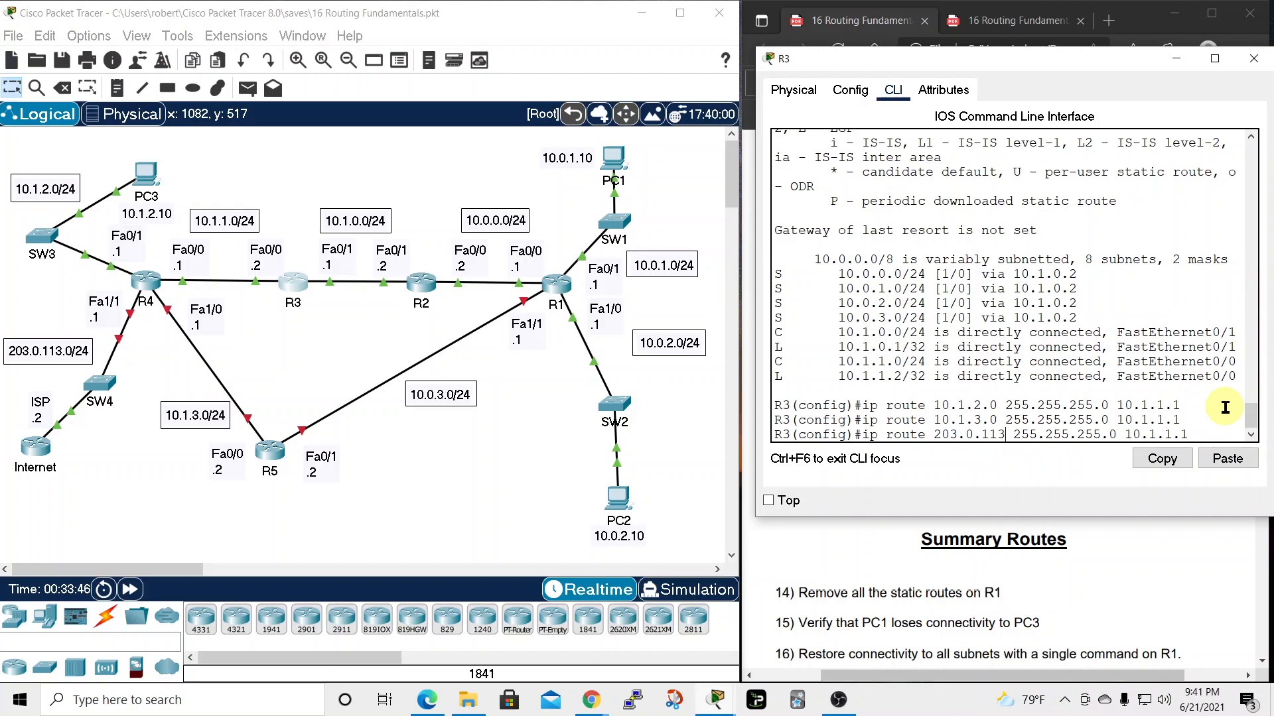
pyautogui.press('Return')
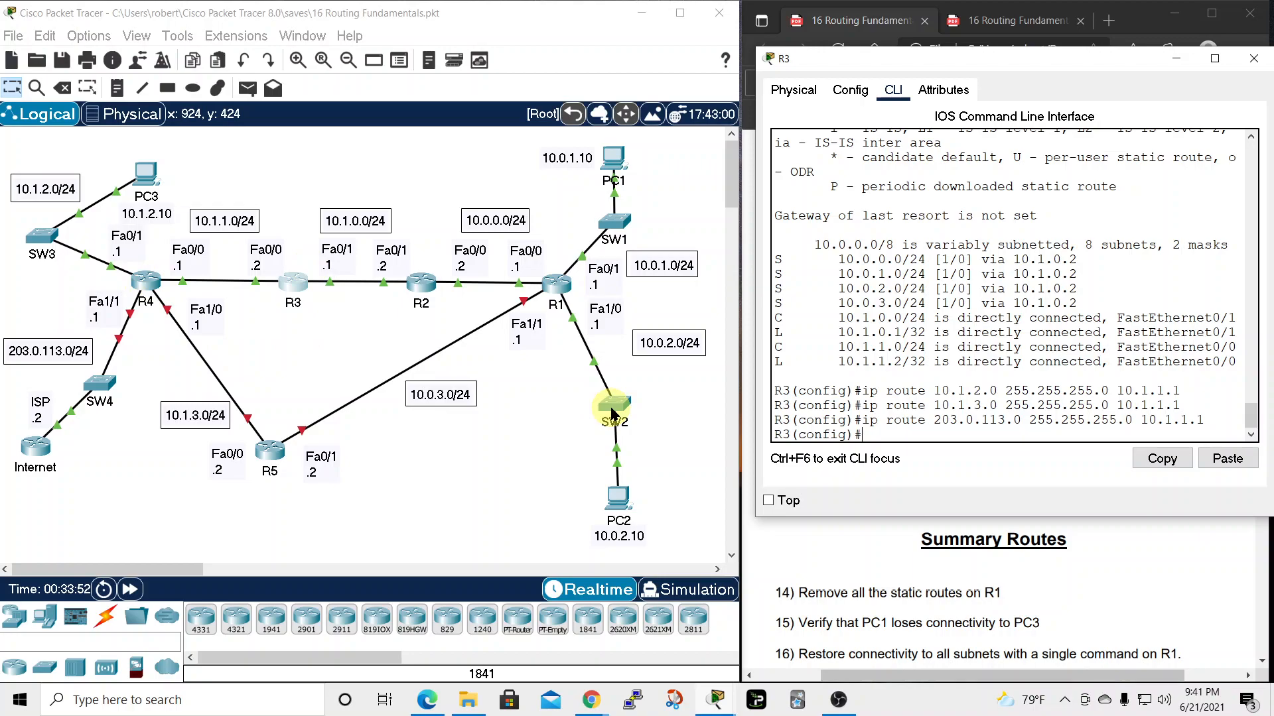
# Display R3's complete routing table from configuration mode to check its static routes toward R4
pyautogui.write('ip route')
pyautogui.press('Return')
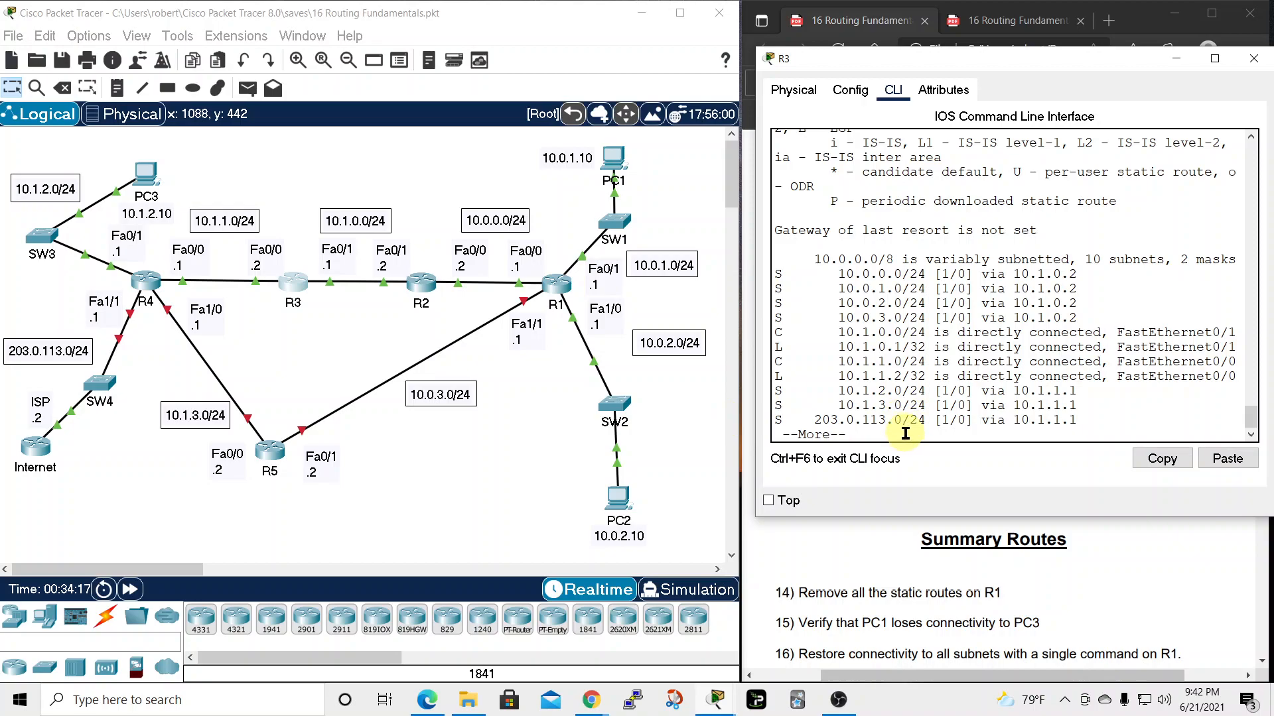
pyautogui.press('space')
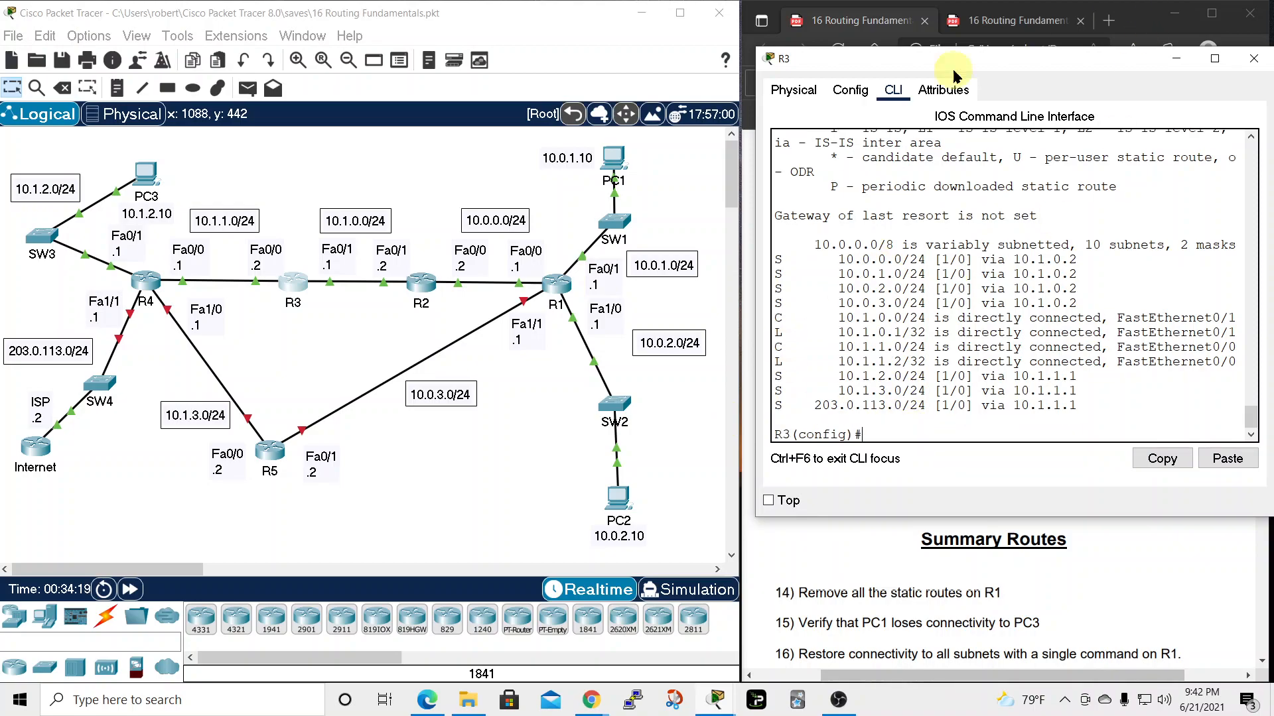
# Open R4's CLI clear of the topology and, in global configuration mode, add a static route to 10.1.0.0 255.255.255.0 via 10.1.1.2
pyautogui.click(151, 284)
pyautogui.moveTo(719, 105); pyautogui.dragTo(1010, 55)
pyautogui.press('Return')
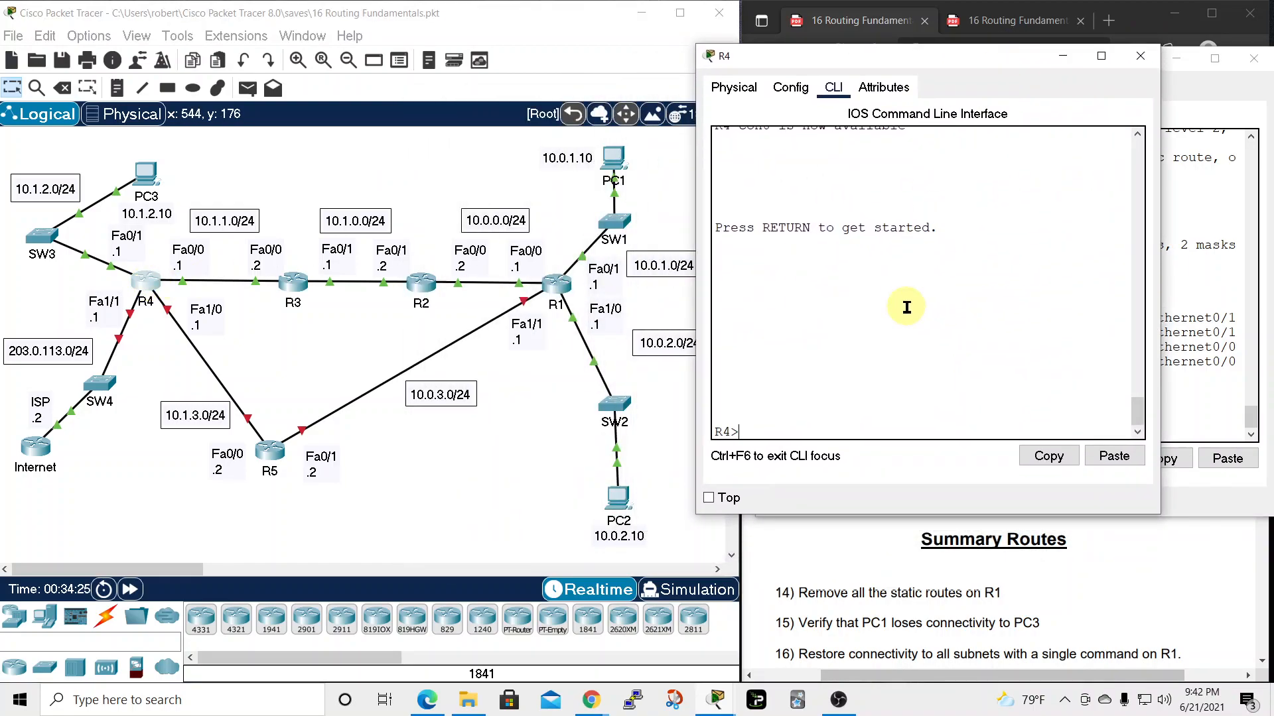
pyautogui.write('en')
pyautogui.press('Return')
pyautogui.write('conf t')
pyautogui.press('Return')
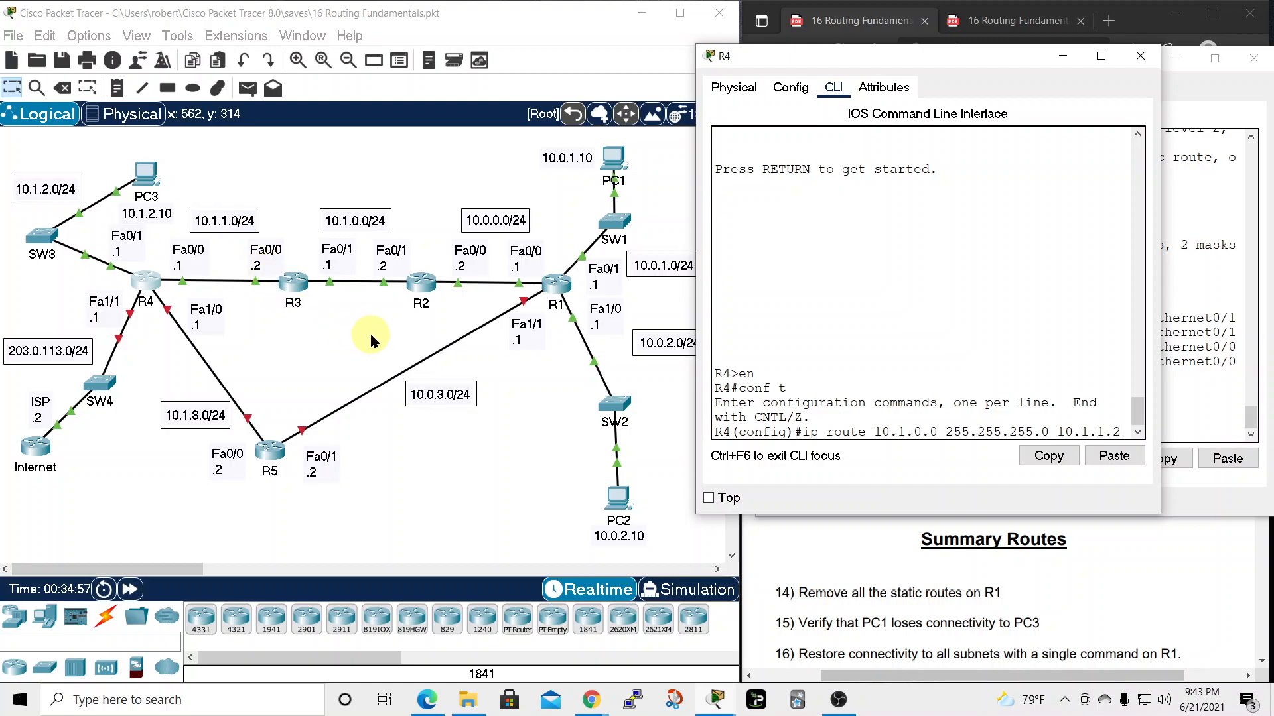
pyautogui.press('Return')
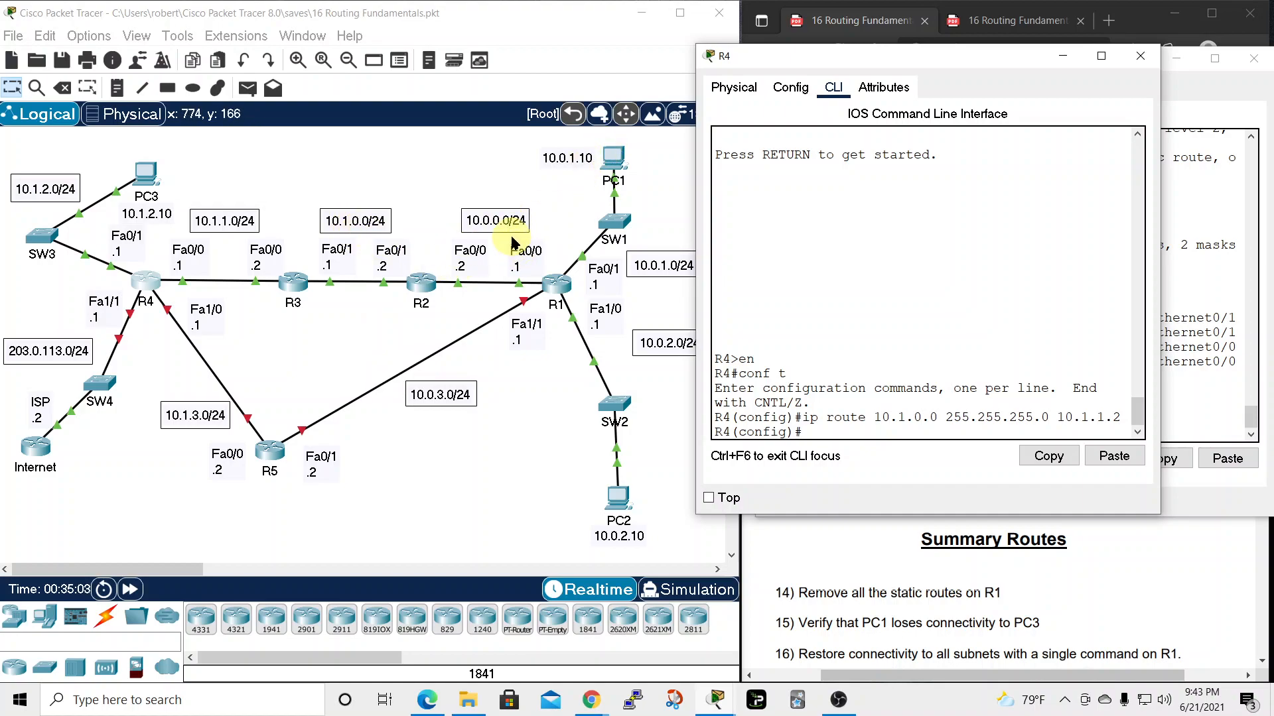
# Reuse R4's route command to add static routes to 10.0.0.0 and 10.0.1.0, both 255.255.255.0 via 10.1.1.2
pyautogui.press('Up')
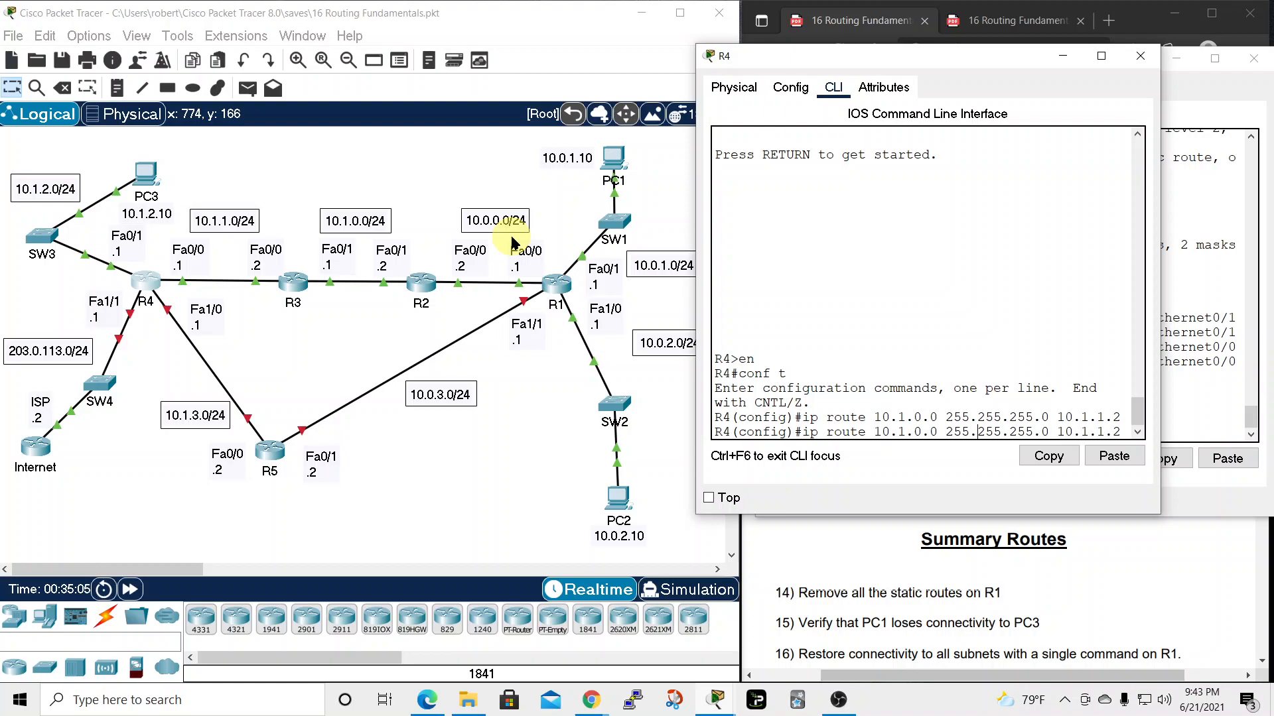
pyautogui.press('BackSpace')
pyautogui.write('0')
pyautogui.press('Return')
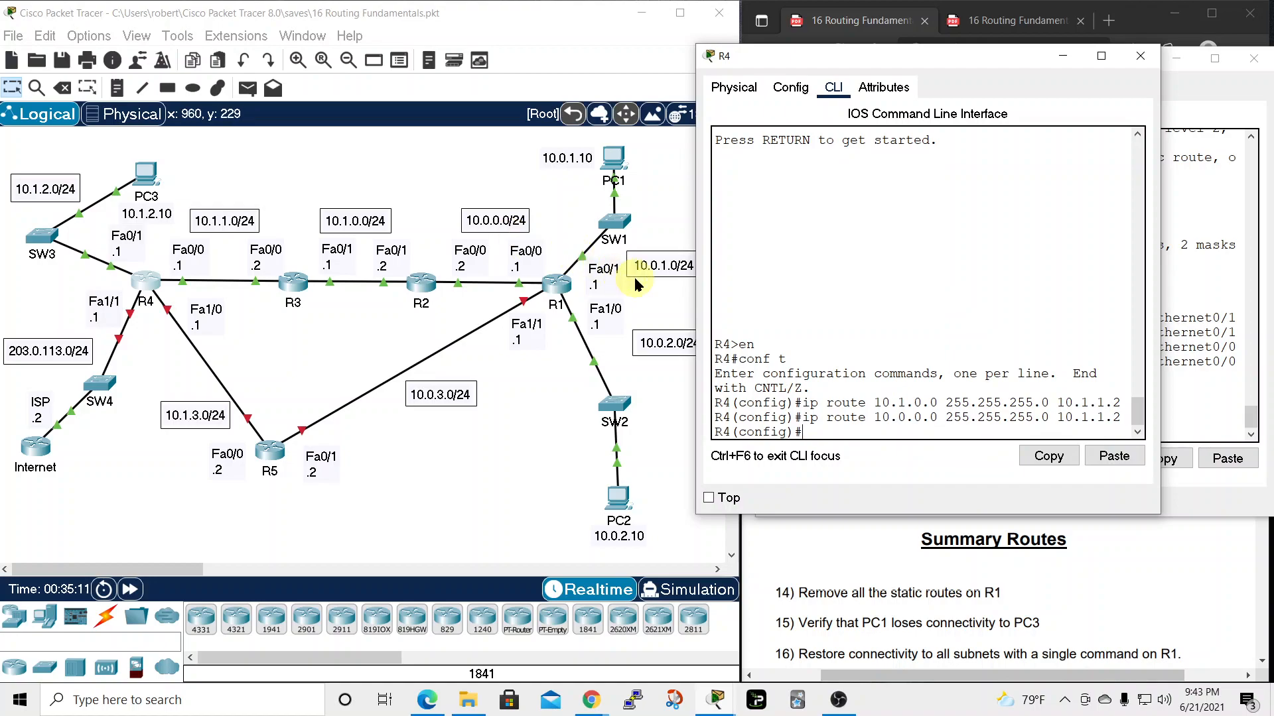
pyautogui.press('Up')
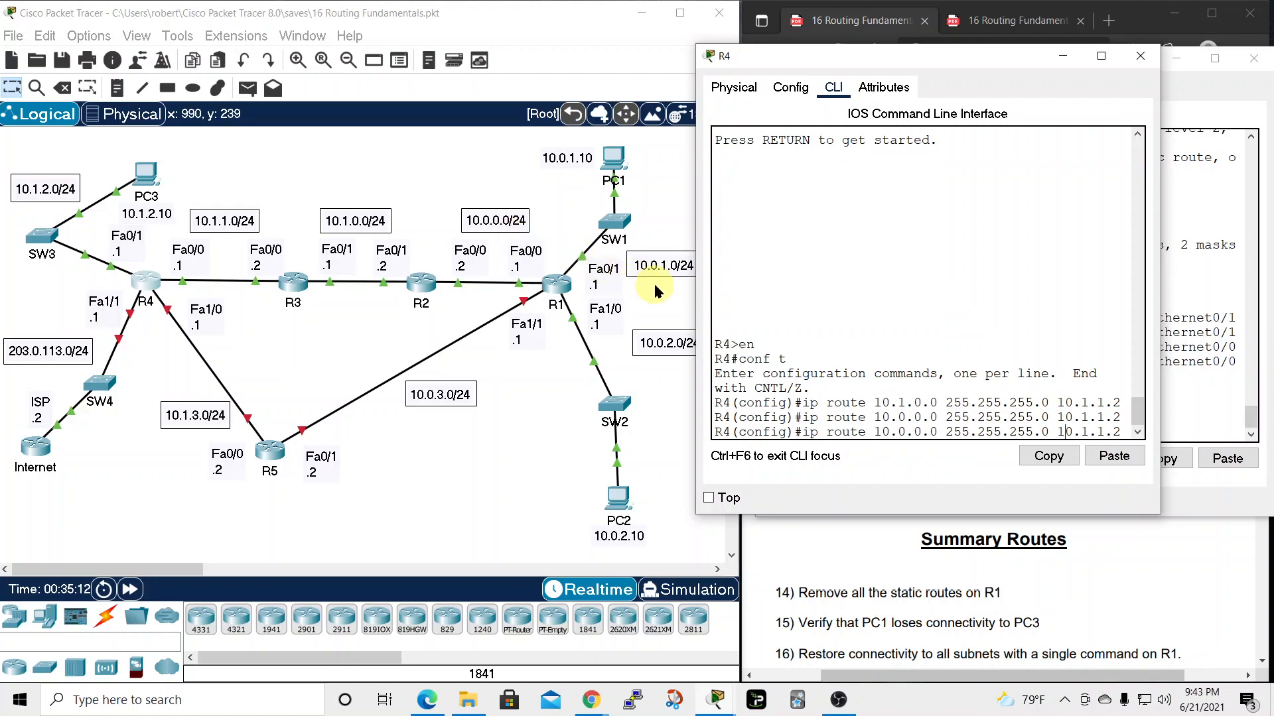
pyautogui.press('BackSpace')
pyautogui.write('1')
pyautogui.press('Return')
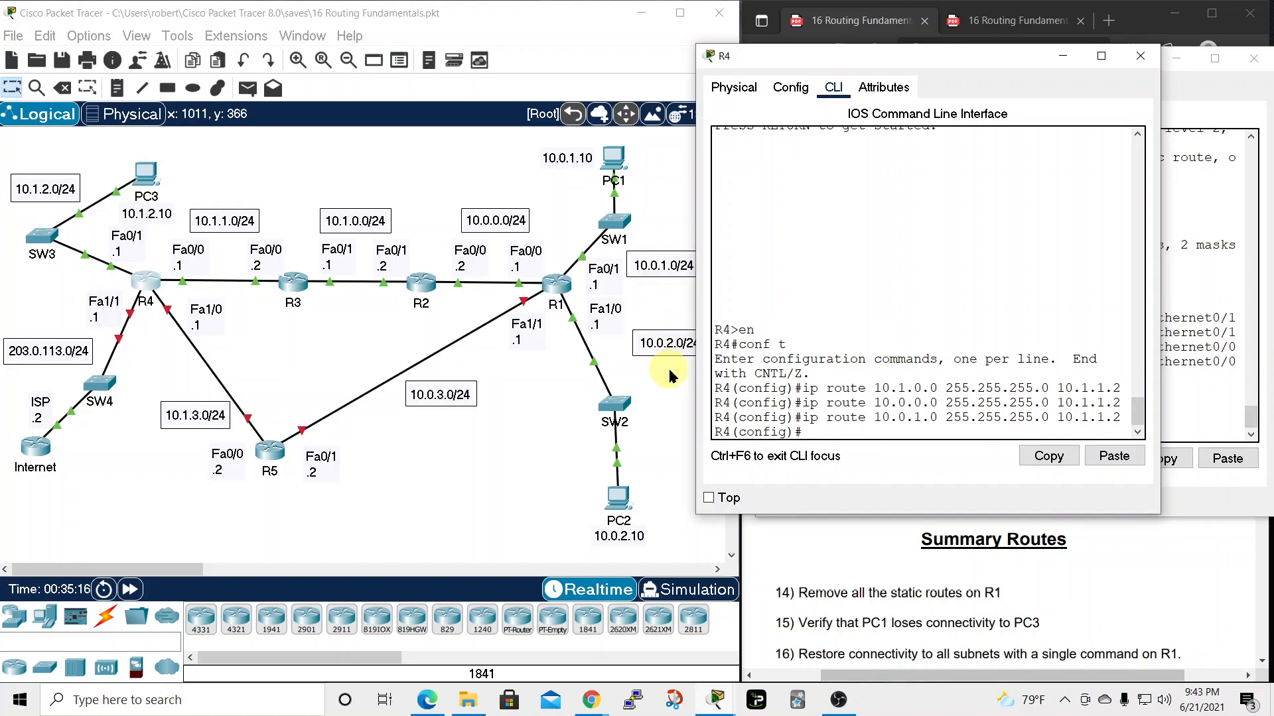
# Reuse R4's route command to add static routes to 10.0.2.0 and 10.0.3.0, both 255.255.255.0 via 10.1.1.2
pyautogui.press('Up')
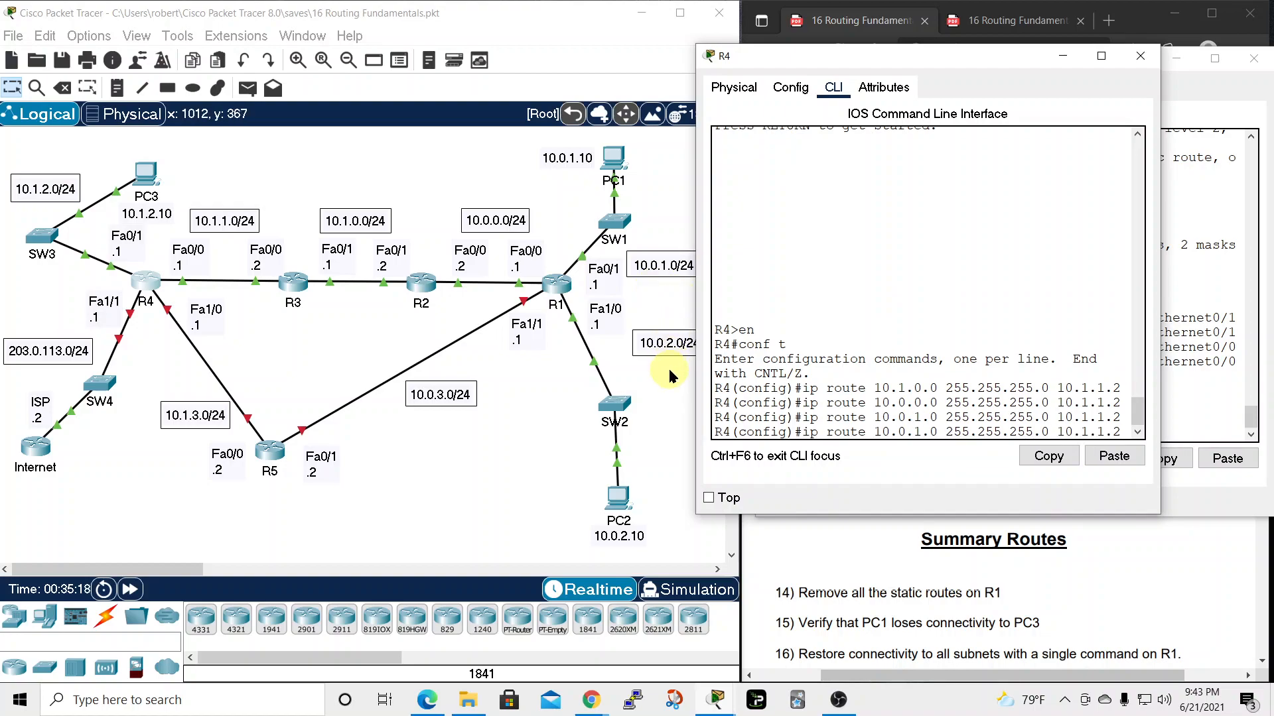
pyautogui.press('BackSpace')
pyautogui.write('2')
pyautogui.press('Return')
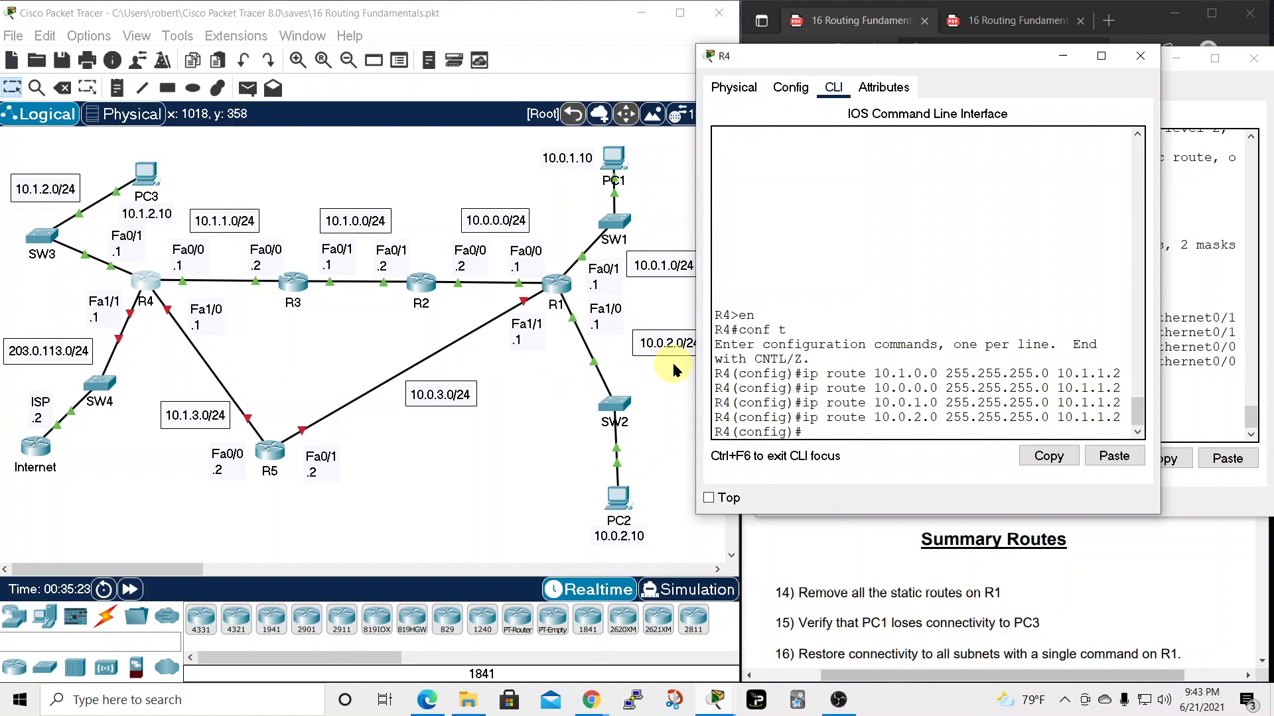
pyautogui.press('Up')
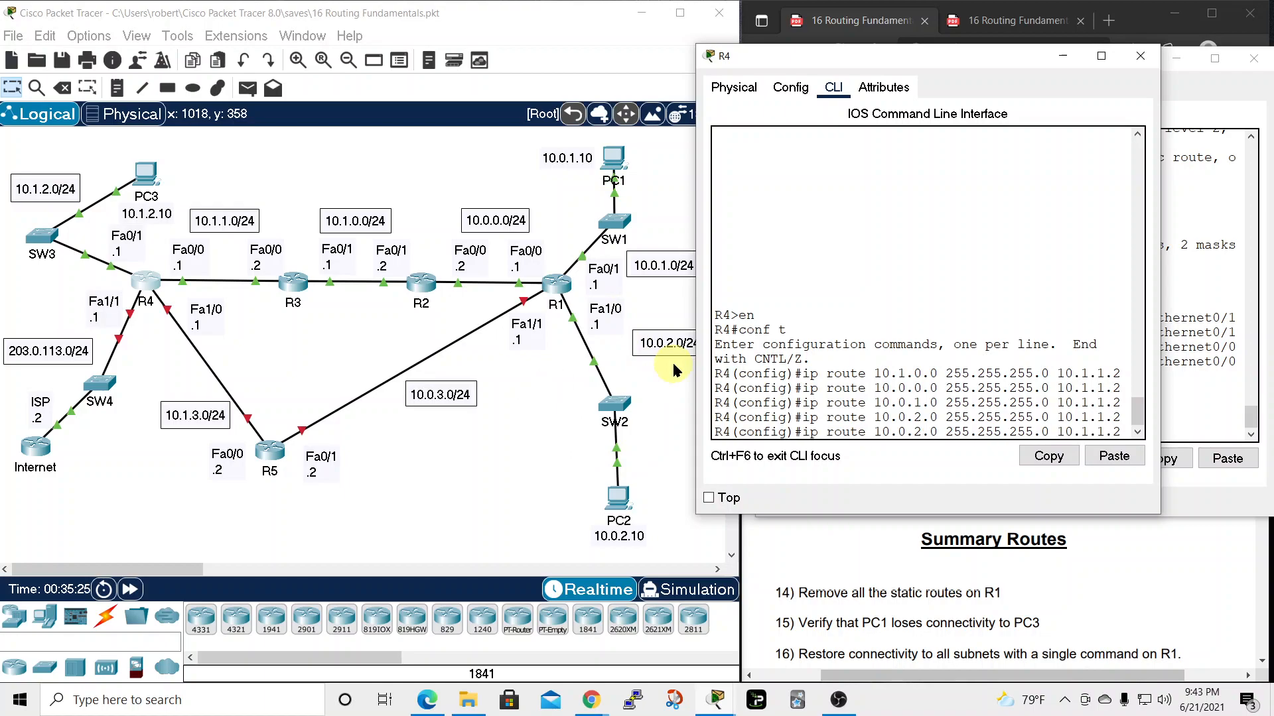
pyautogui.press('BackSpace')
pyautogui.write('3')
pyautogui.press('Return')
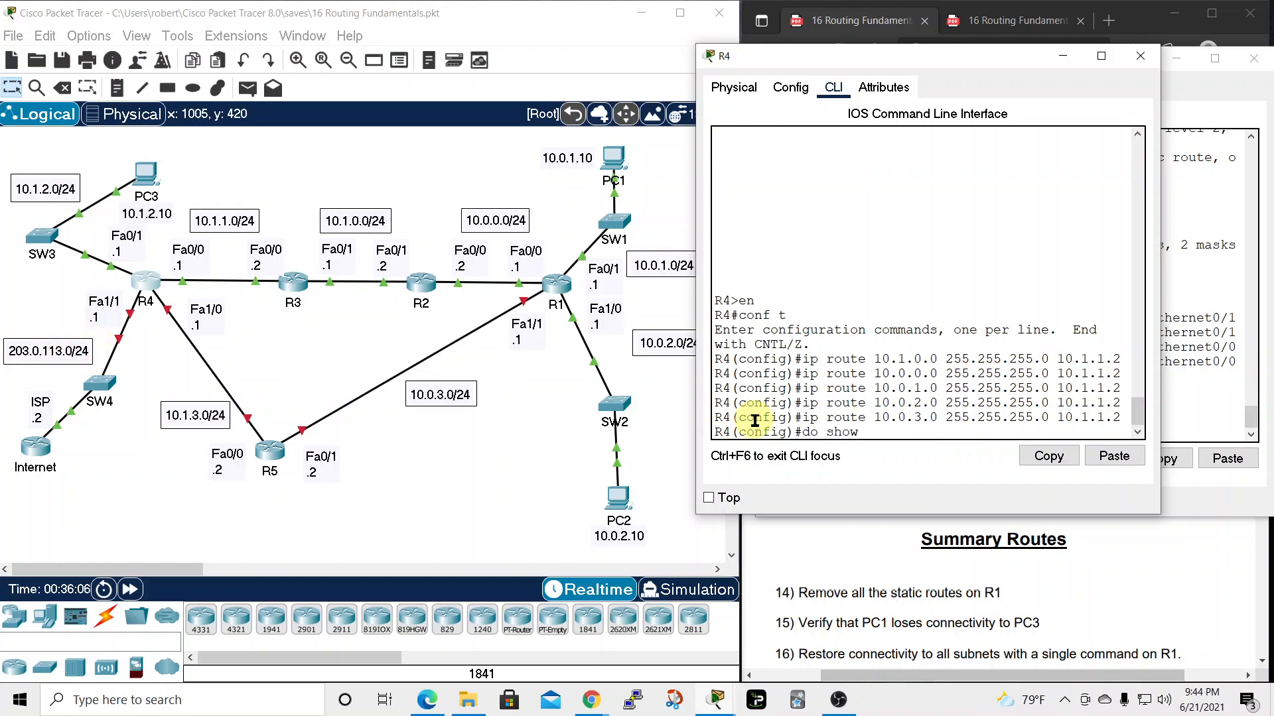
# Display R4's routing table in a widened window to check its routes, and close the R4 and R3 windows
pyautogui.write('otue')
pyautogui.press('Return')
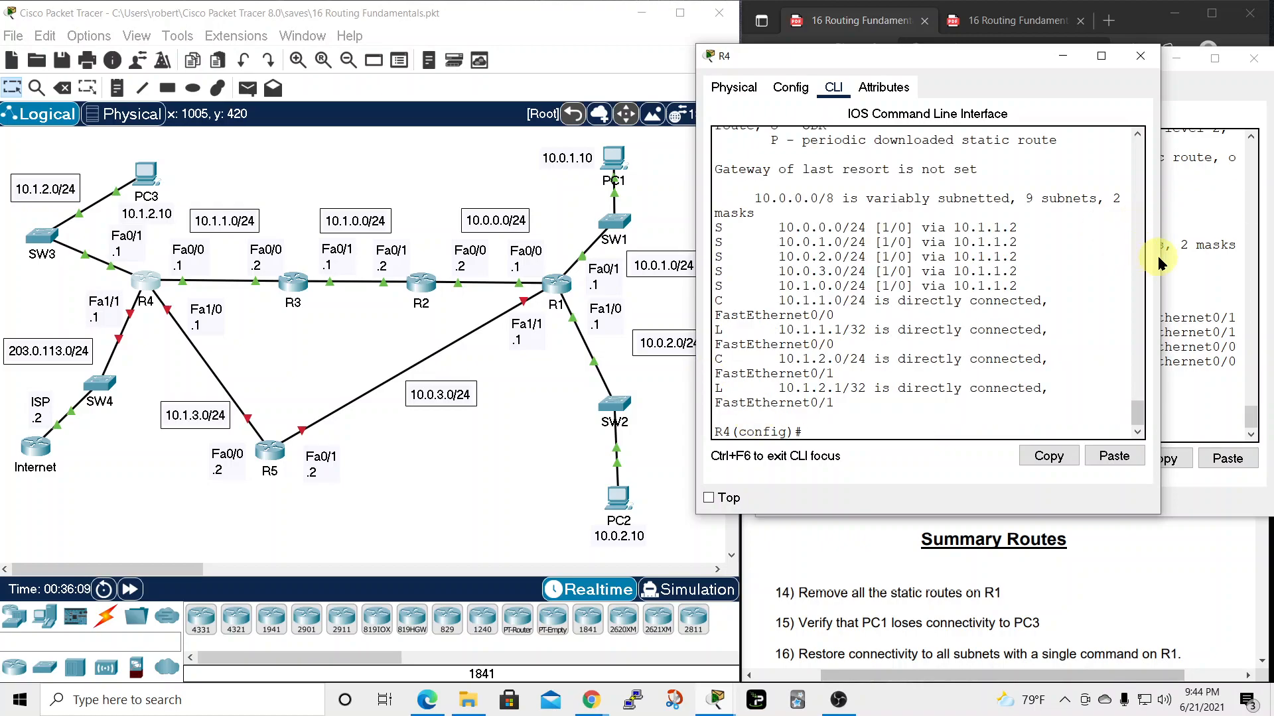
pyautogui.moveTo(1160, 260); pyautogui.dragTo(1234, 260)
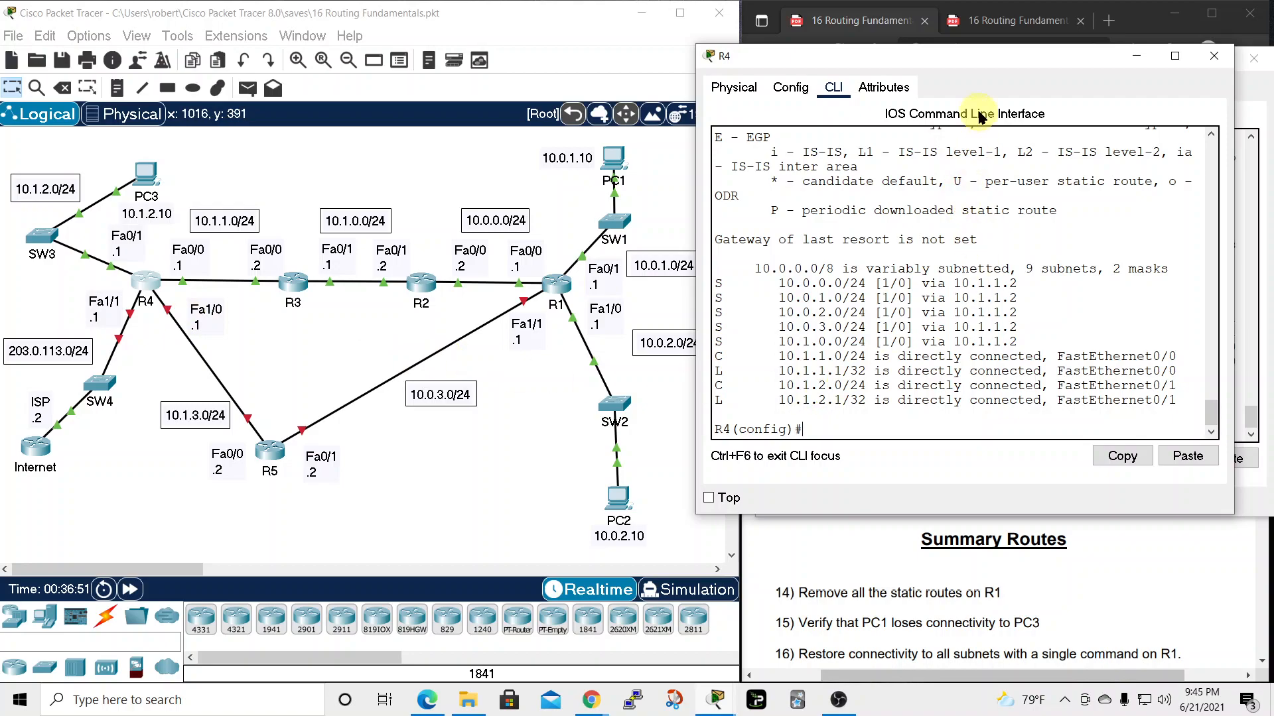
pyautogui.click(1220, 58)
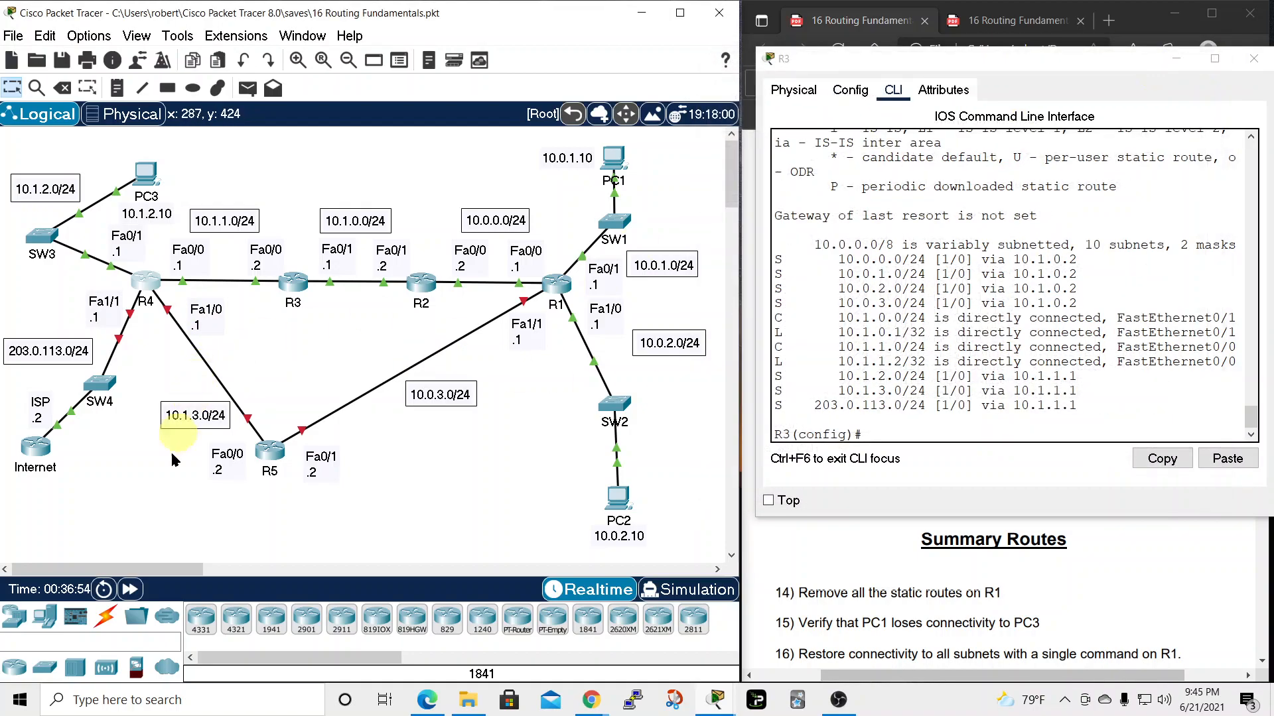
pyautogui.click(1223, 56)
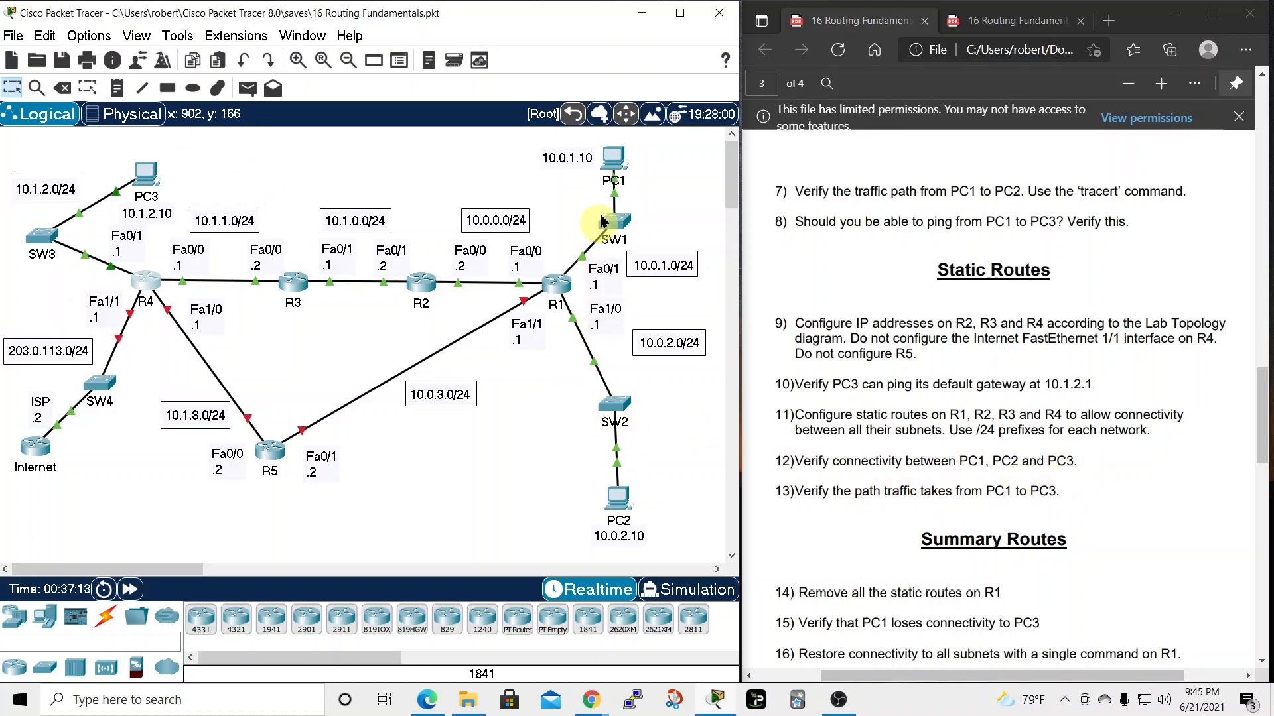
# Open PC1's command prompt clear of the topology and ping PC2 at 10.0.2.10
pyautogui.click(611, 163)
pyautogui.moveTo(646, 111); pyautogui.dragTo(957, 56)
pyautogui.click(1022, 141)
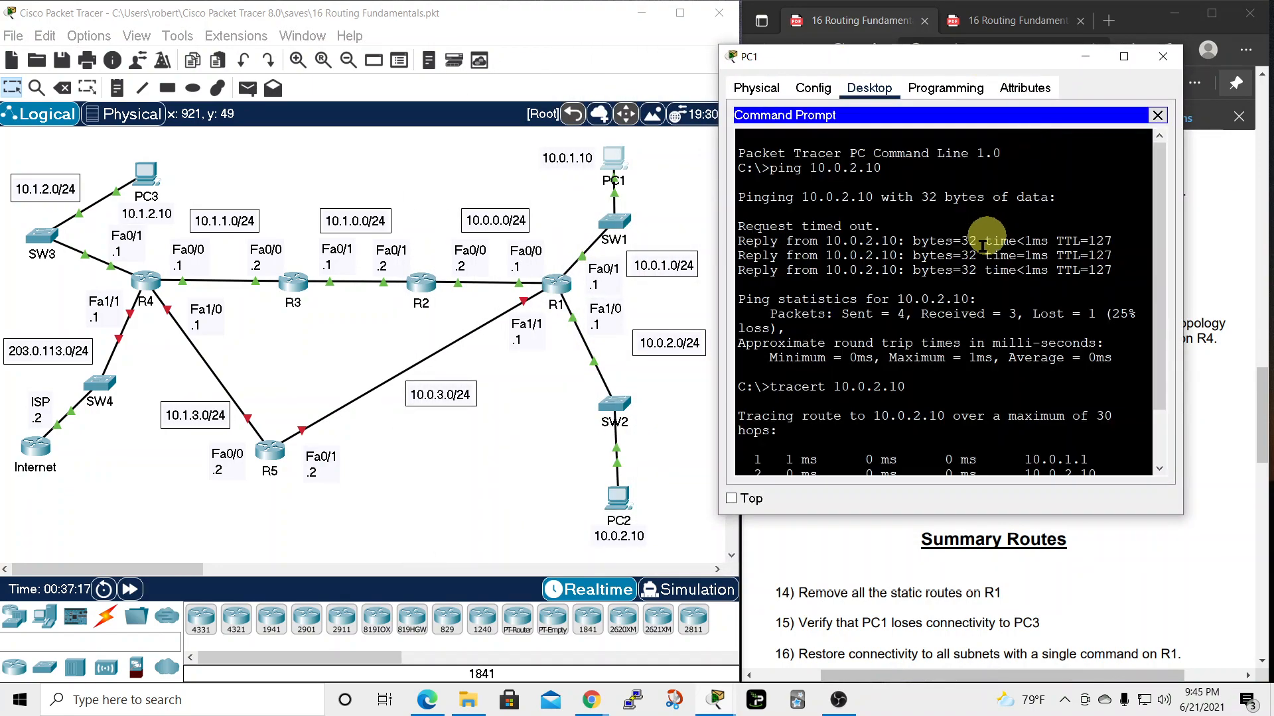
pyautogui.write('ping ')
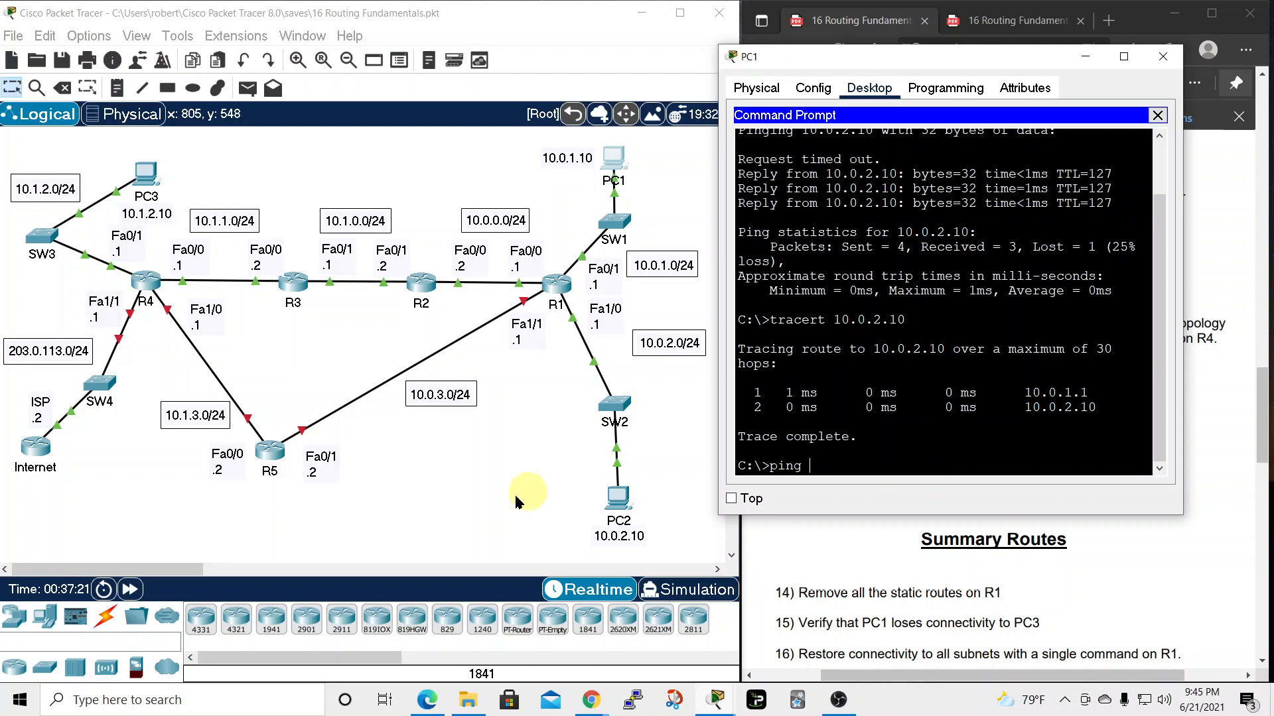
pyautogui.write('10.0.')
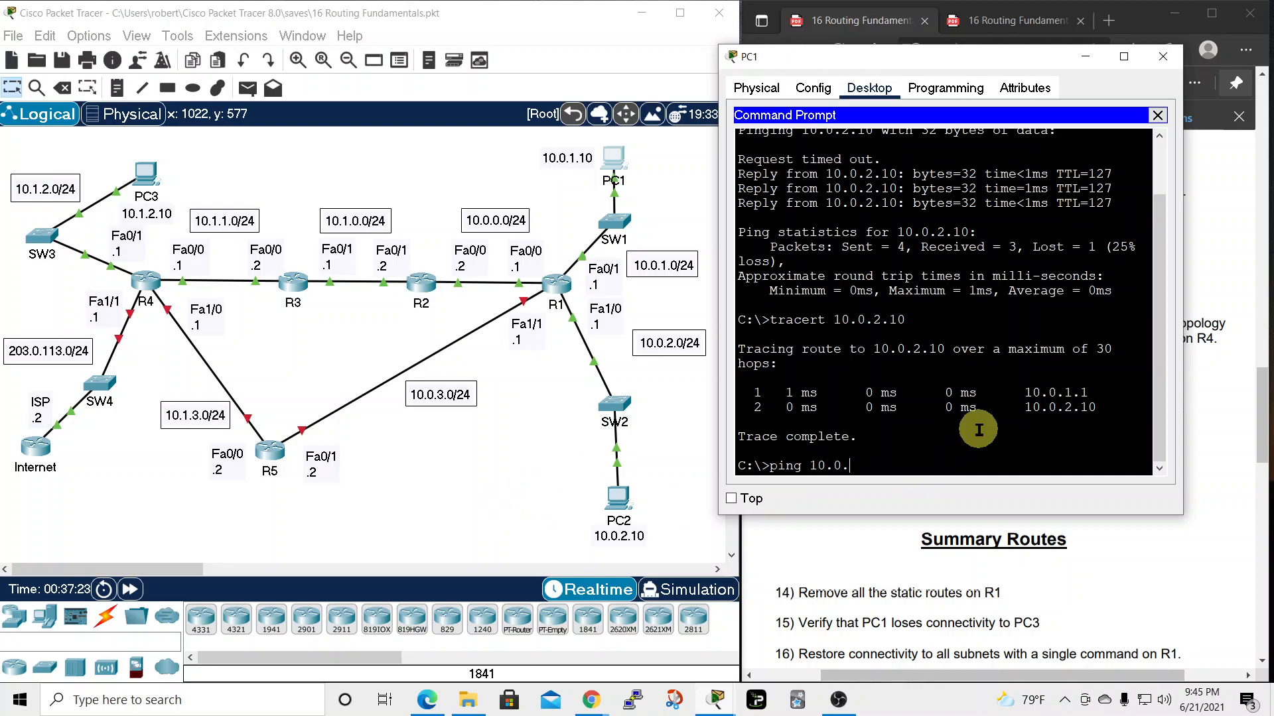
pyautogui.write('2.10')
pyautogui.press('Return')
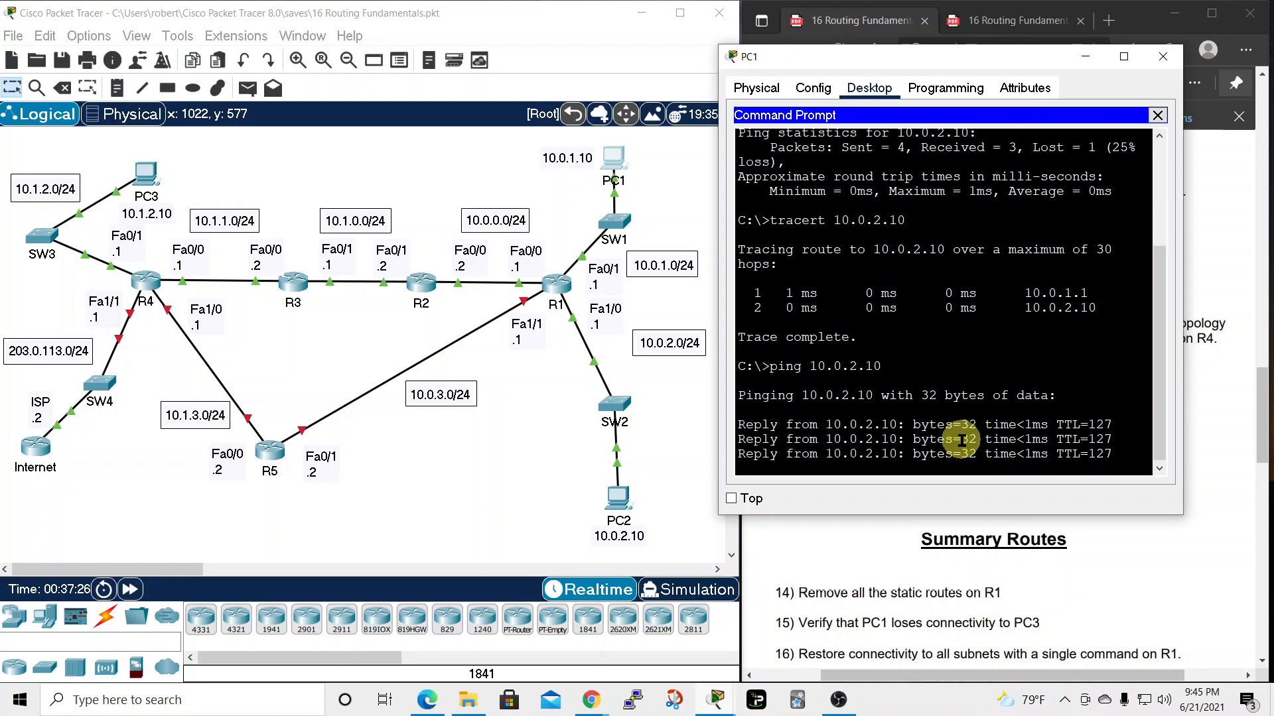
# Edit PC1's recalled ping command to target 10.1.2.0 on PC3's subnet, and run the ping twice
pyautogui.press('Up')
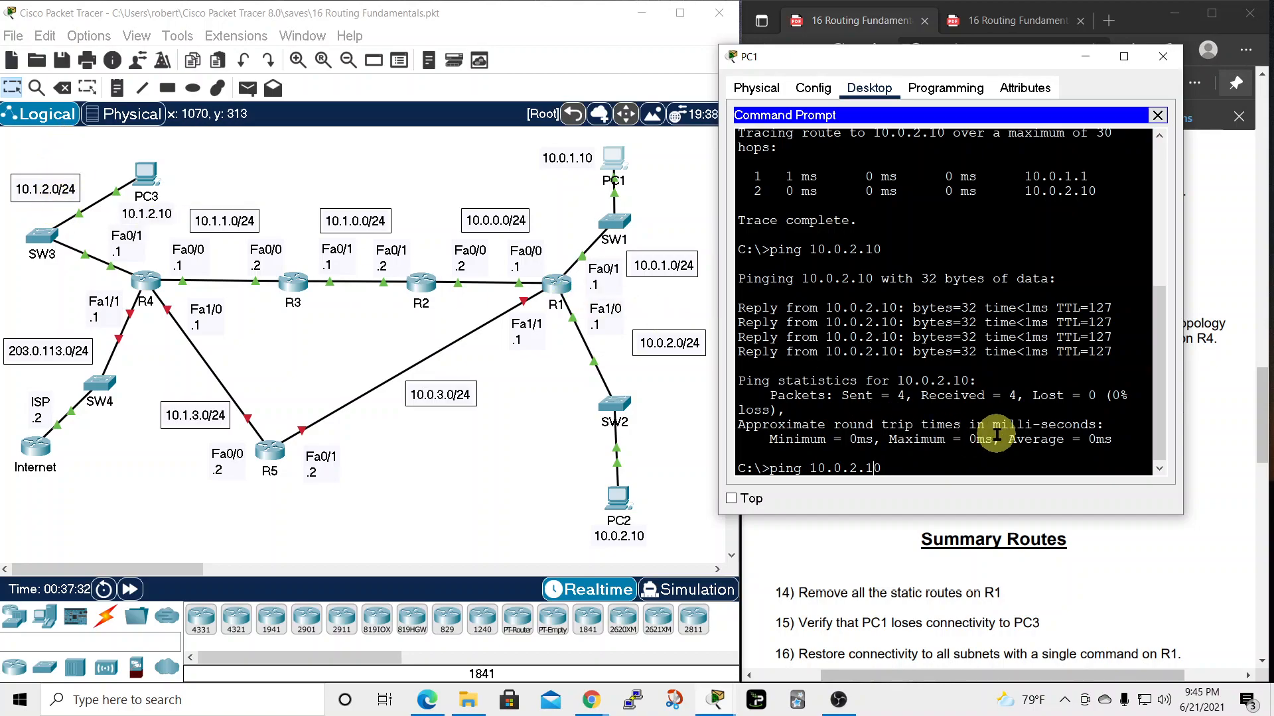
pyautogui.write('1')
pyautogui.press('Return')
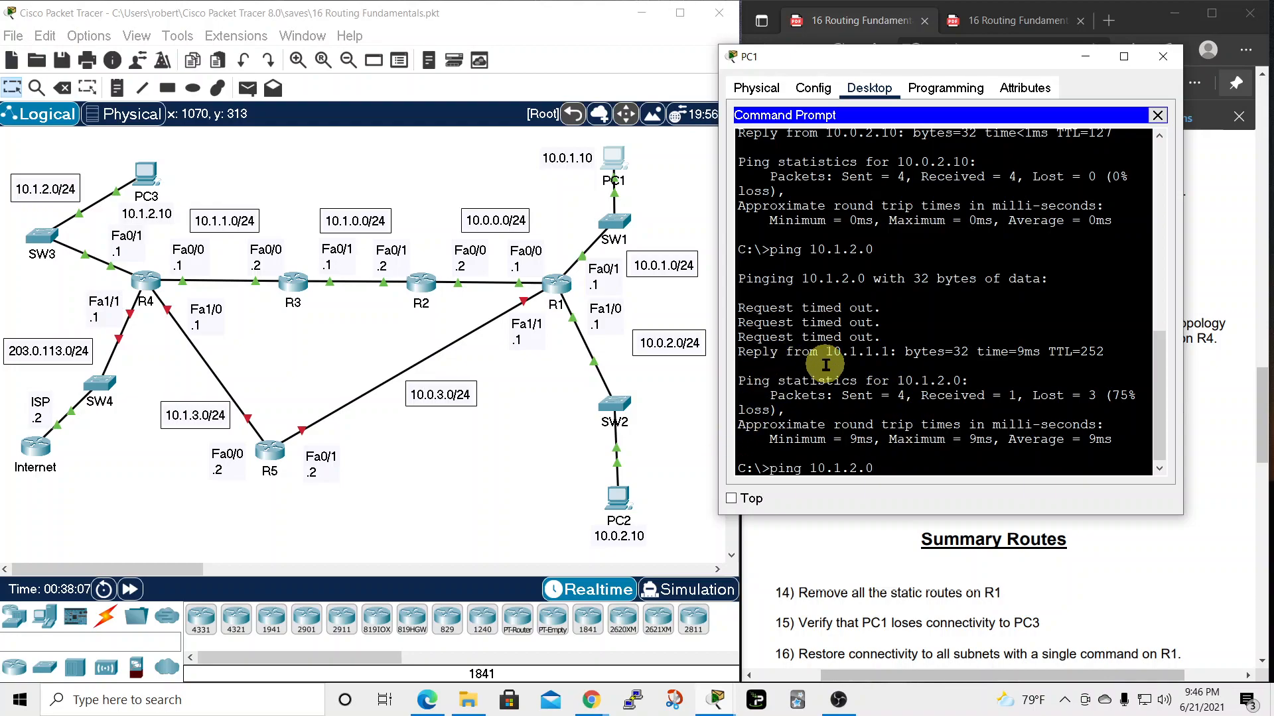
pyautogui.press('Return')
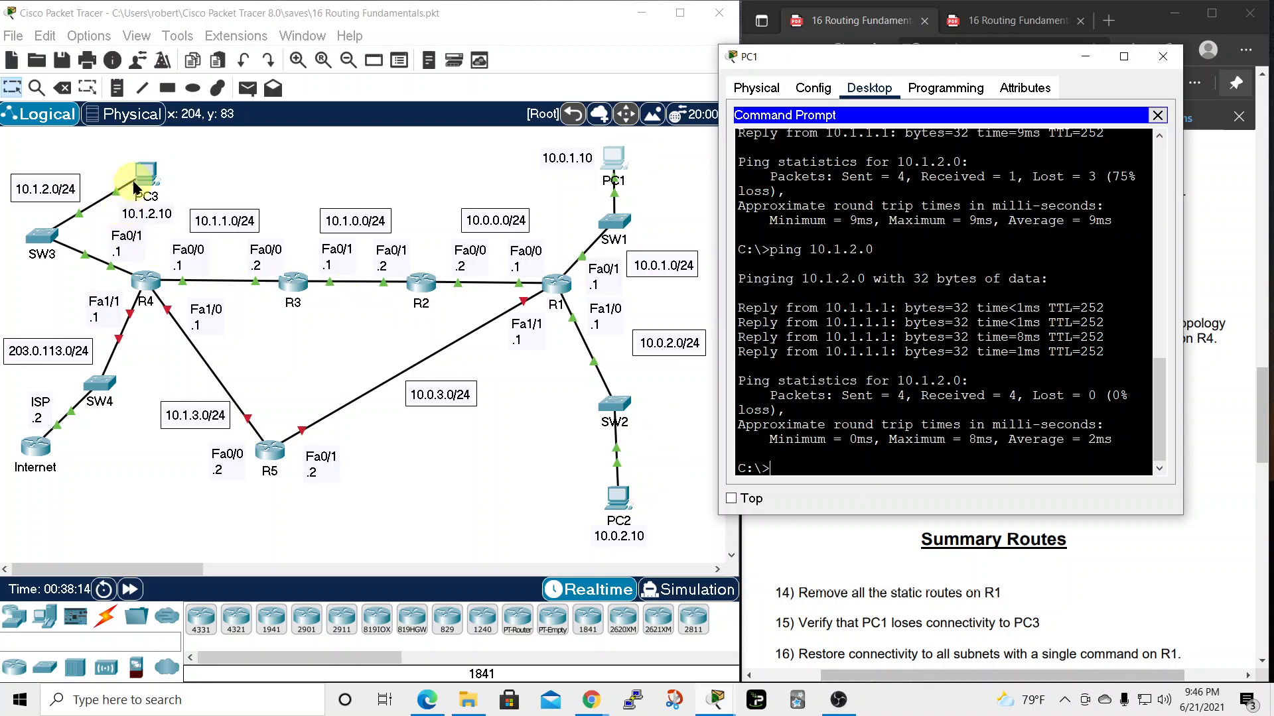
# Close PC1's window to read the next lab tasks, and reopen PC1's command prompt clear of the topology
pyautogui.click(1162, 56)
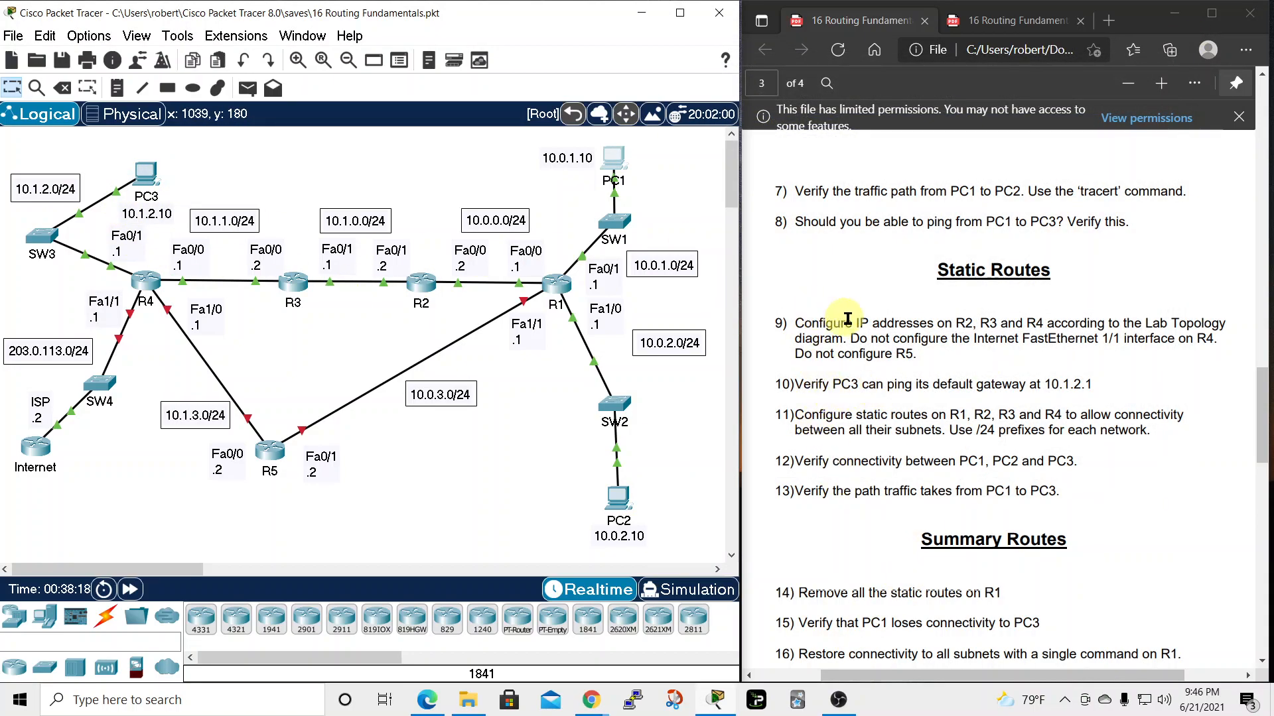
pyautogui.scroll(-2, 806, 524)
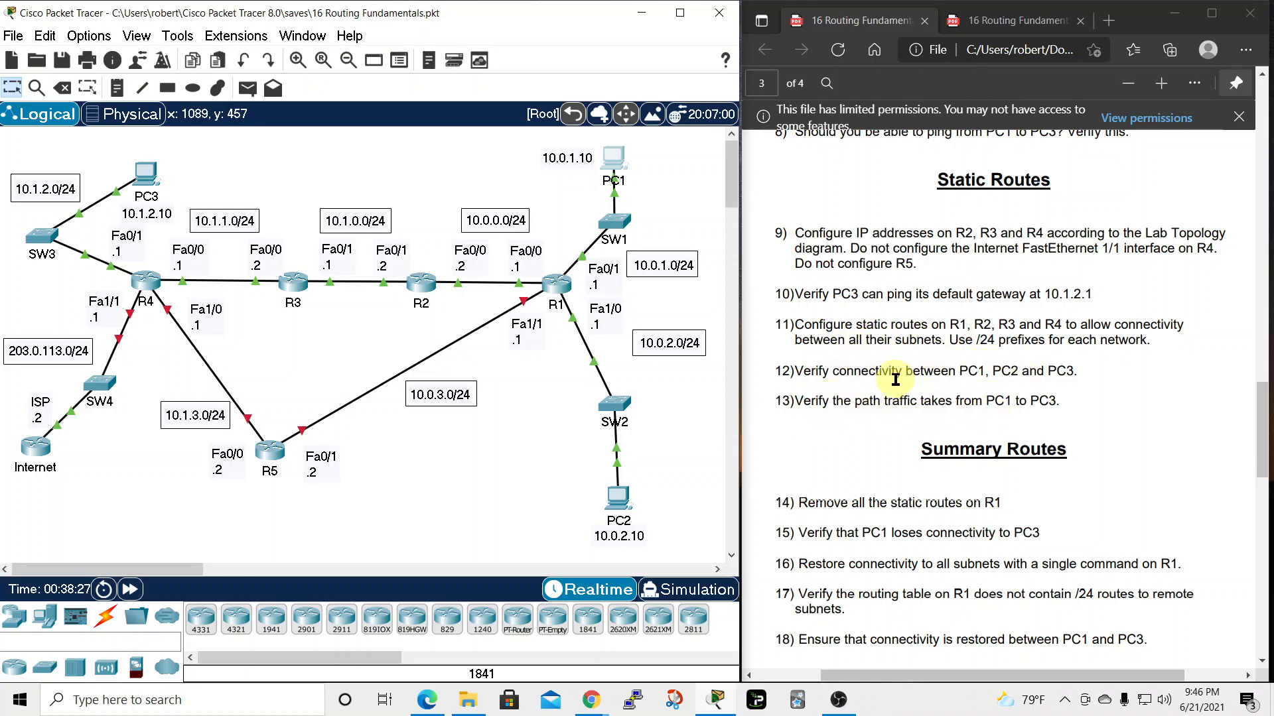
pyautogui.click(605, 166)
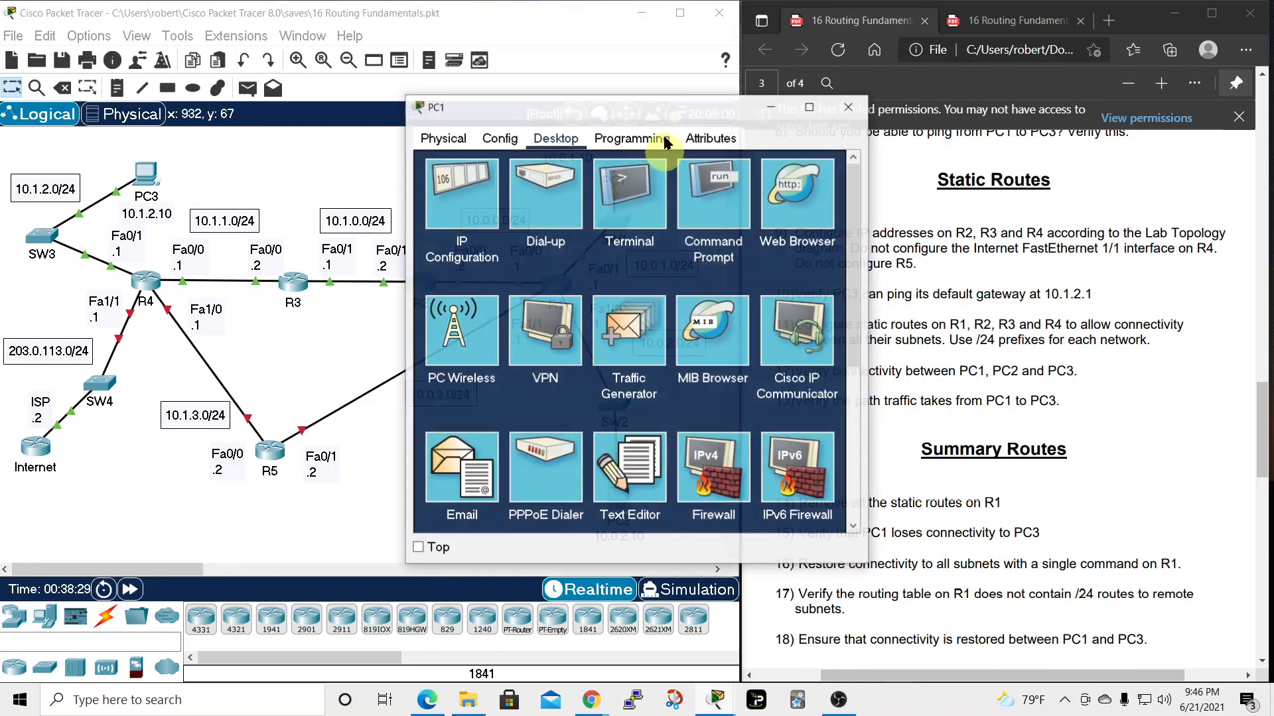
pyautogui.moveTo(663, 105); pyautogui.dragTo(994, 55)
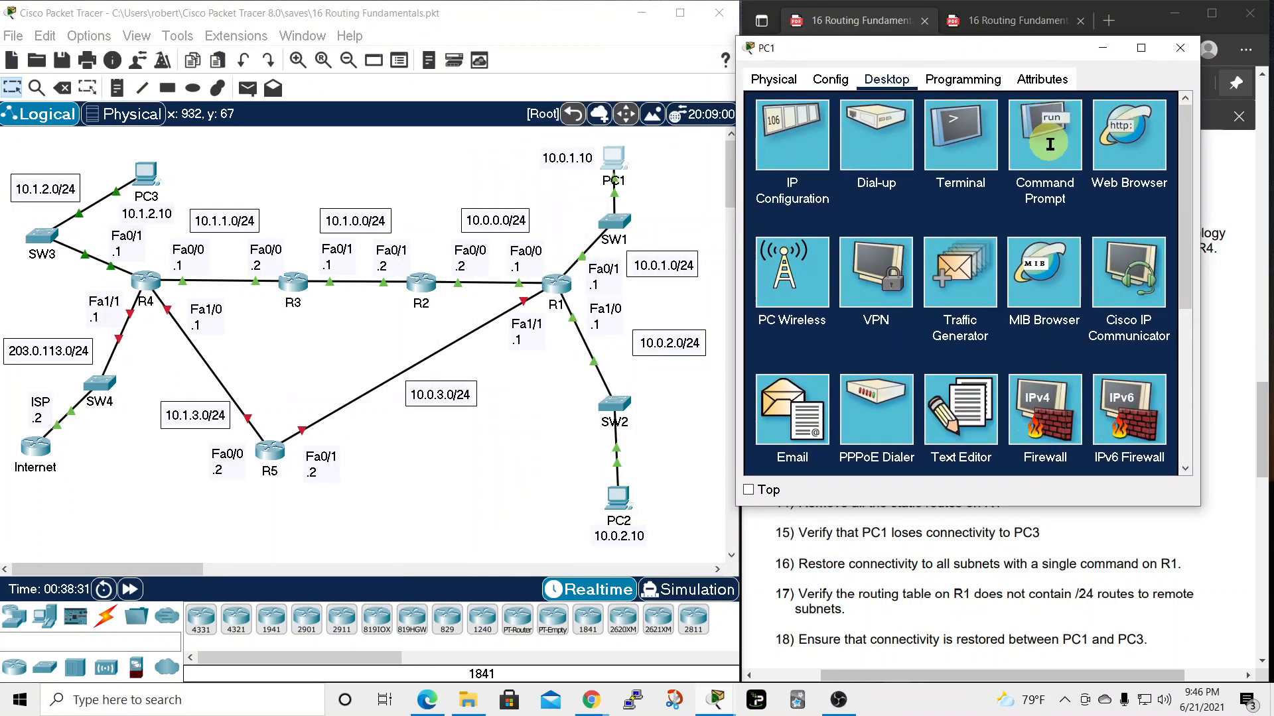
pyautogui.click(1045, 138)
# Enter a tracert command to PC3 at 10.1.2.10 in PC1's command prompt to trace the traffic path
pyautogui.scroll(-3, 973, 456)
pyautogui.scroll(-10, 974, 455)
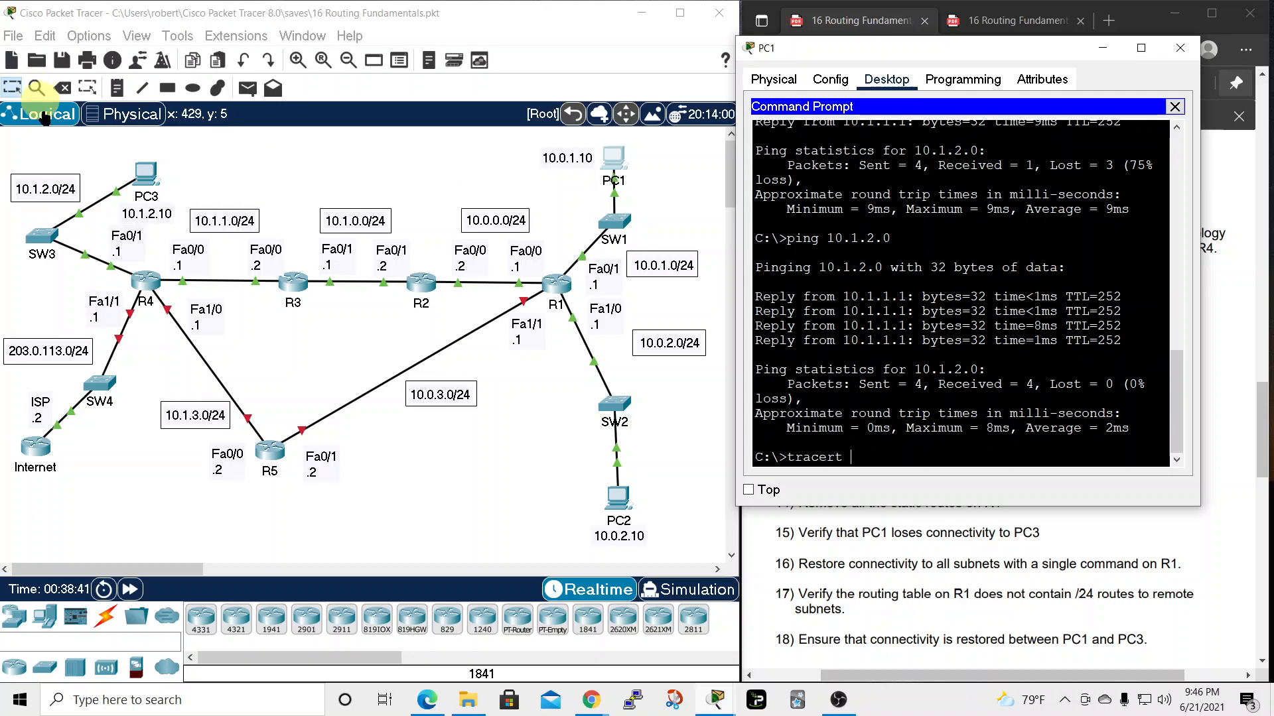
pyautogui.write('10.1.')
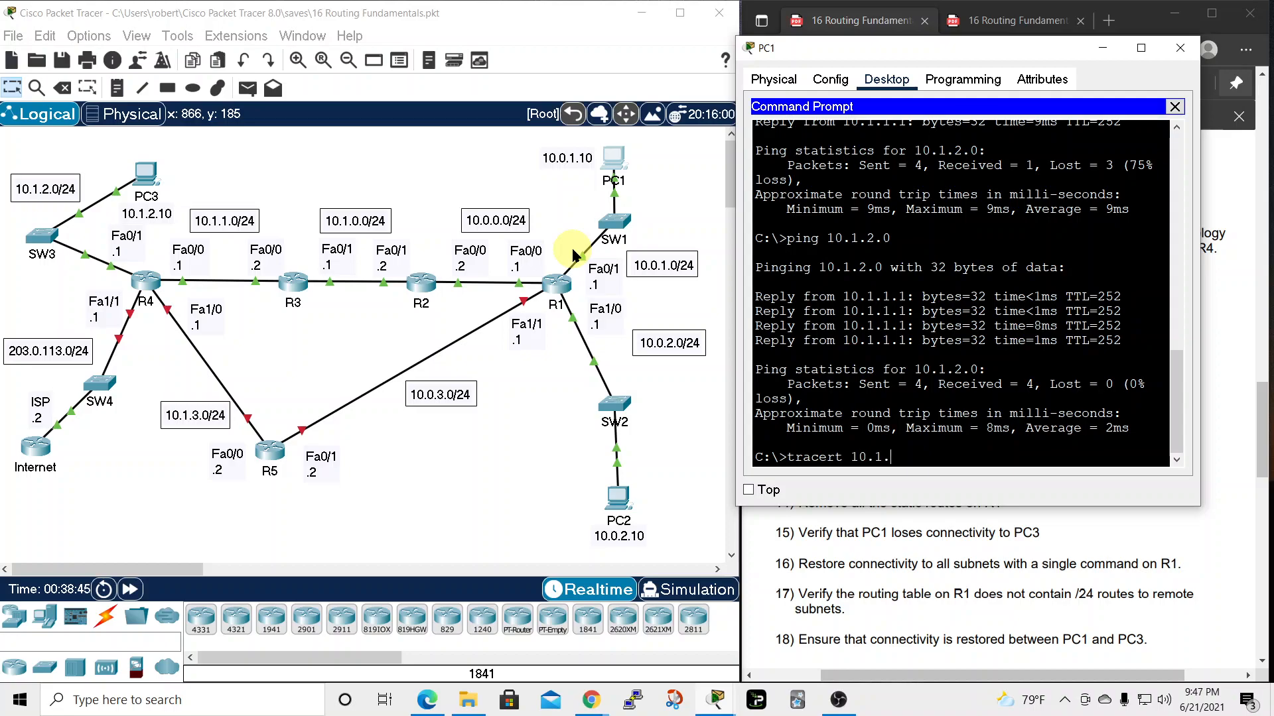
pyautogui.write('2.10')
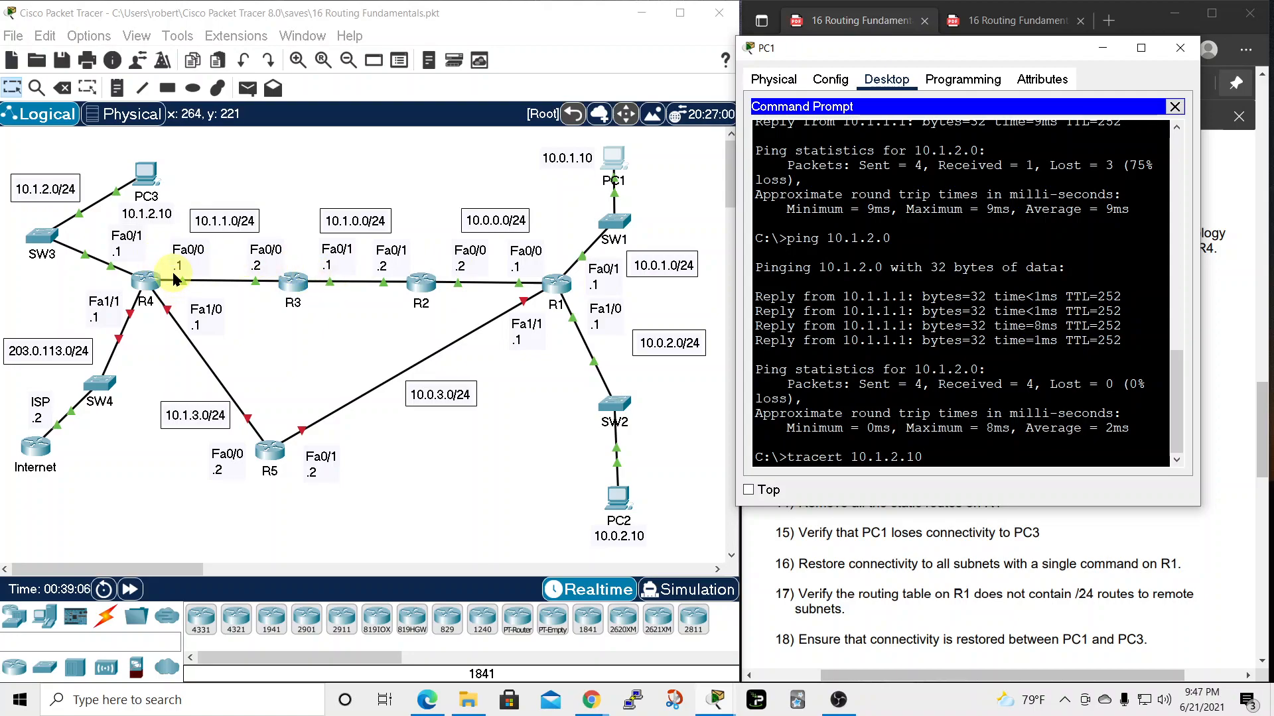
# Trace the route from PC1 to PC3 at 10.1.2.10, close PC1, and view the Summary Routes lab tasks
pyautogui.press('Return')
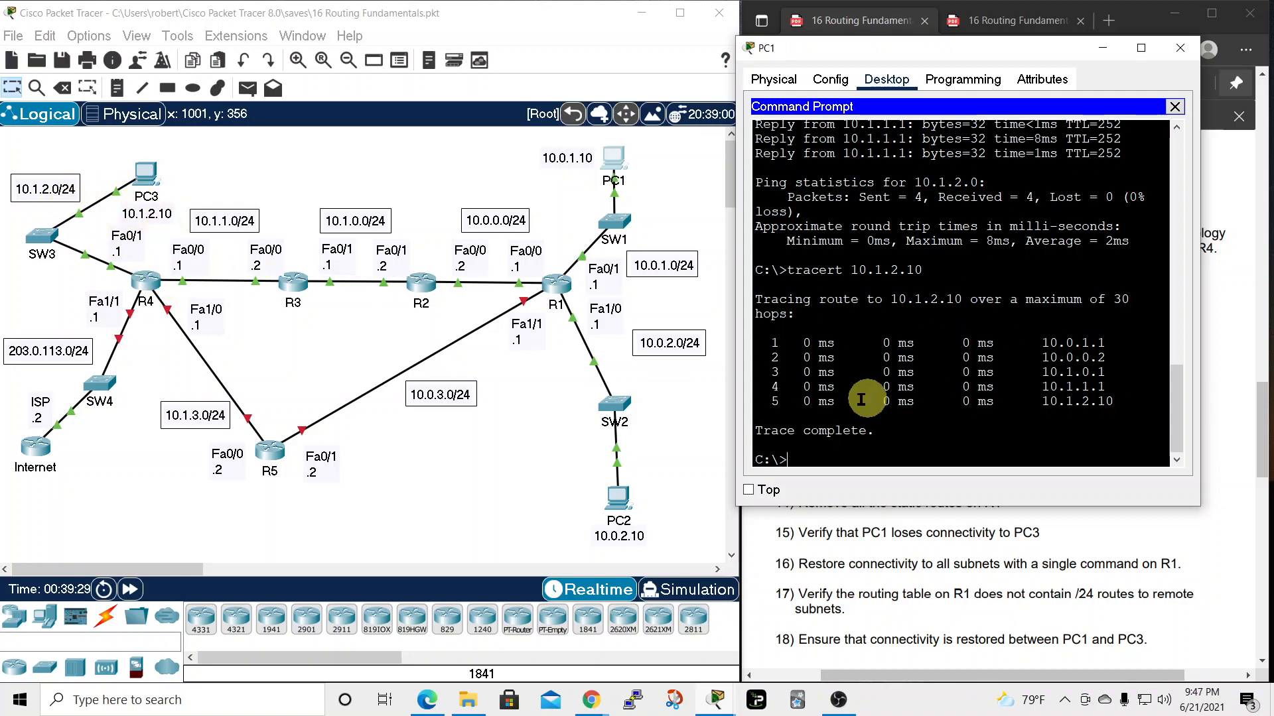
pyautogui.click(939, 385)
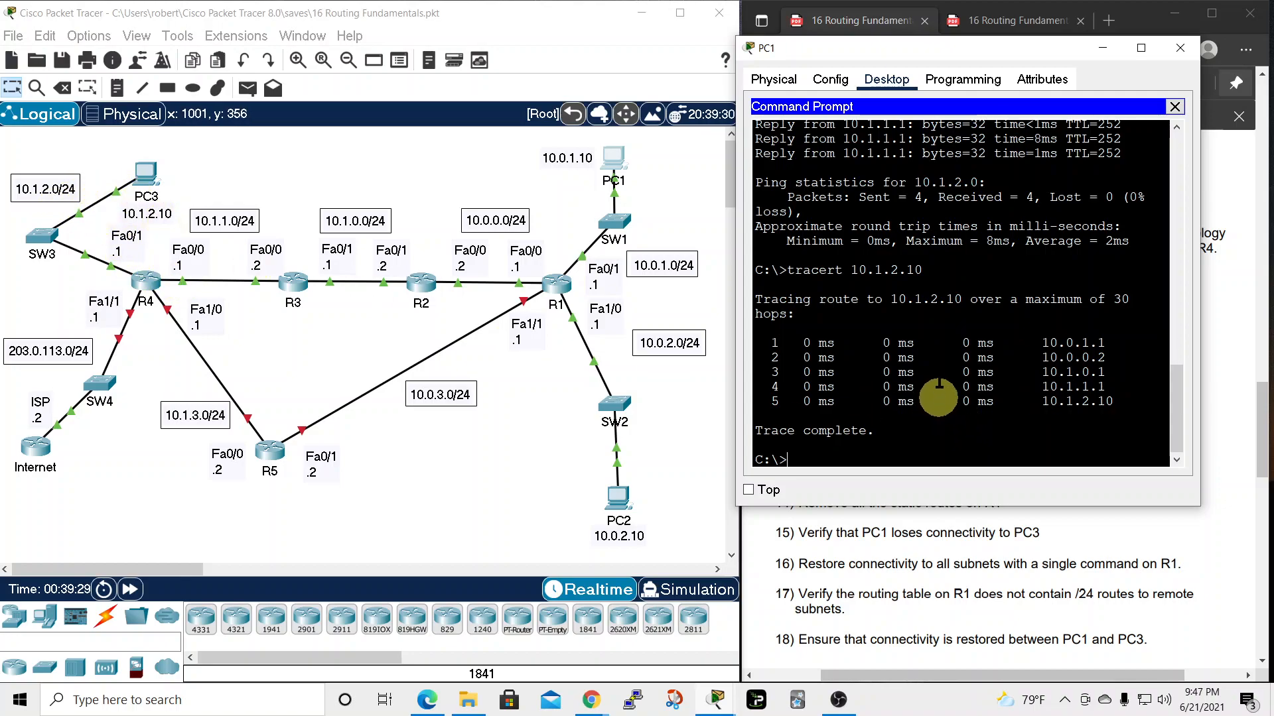
pyautogui.click(1178, 52)
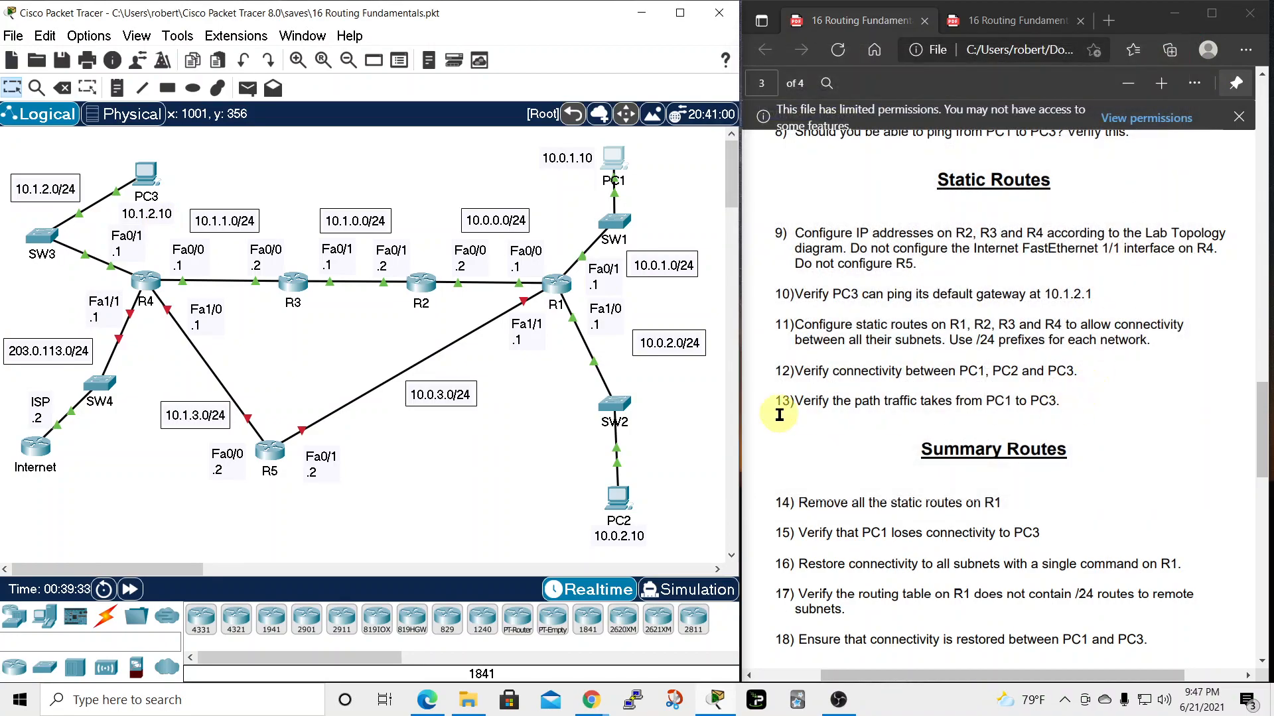
pyautogui.scroll(-4, 1236, 452)
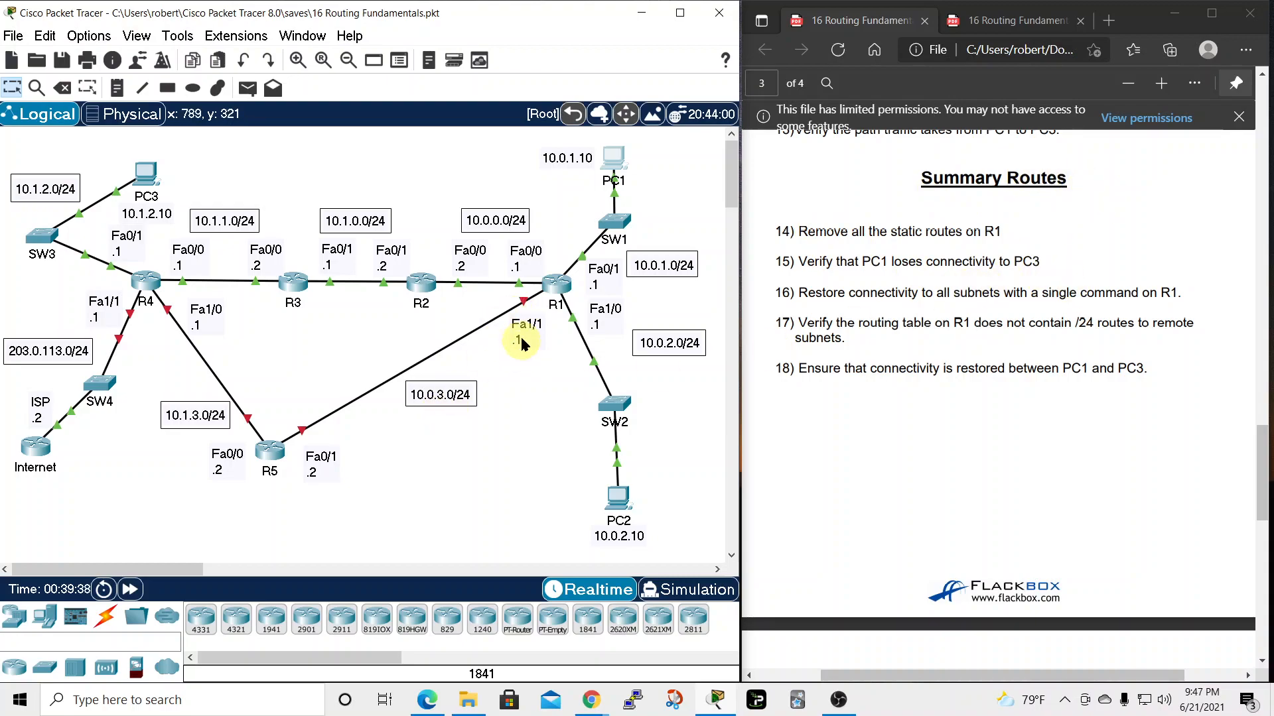
pyautogui.click(557, 285)
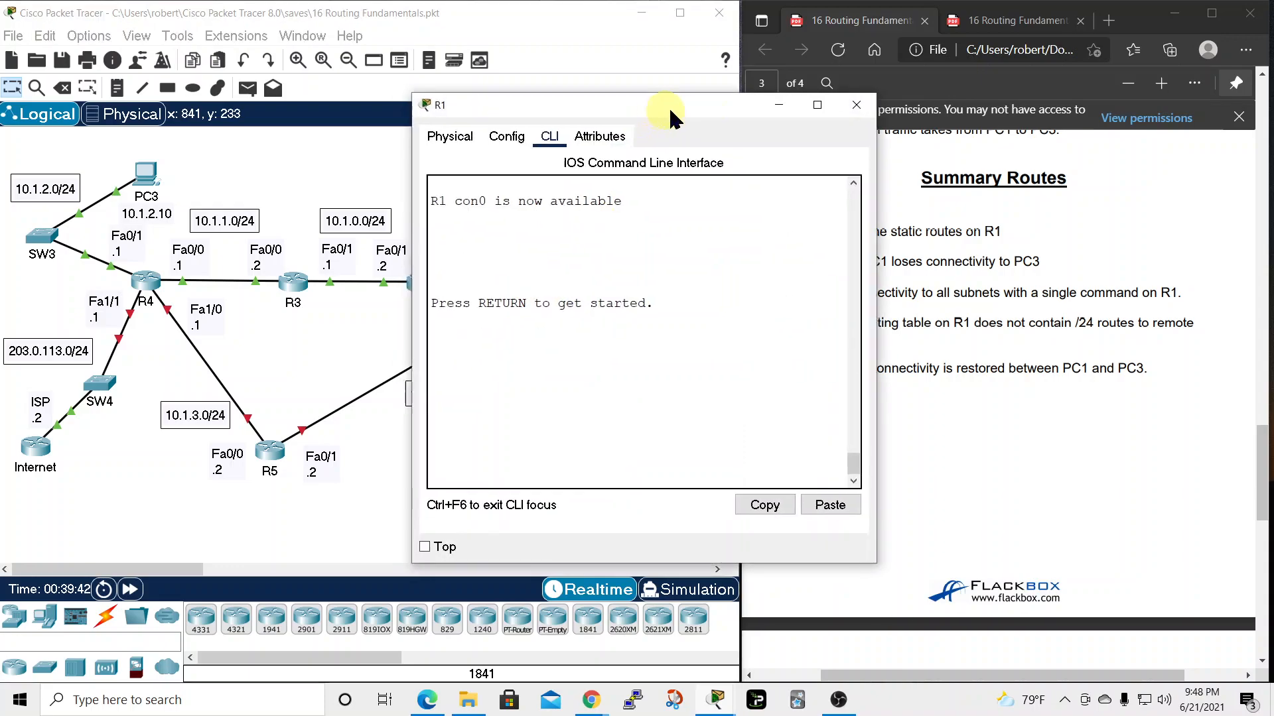
pyautogui.moveTo(660, 106); pyautogui.dragTo(956, 64)
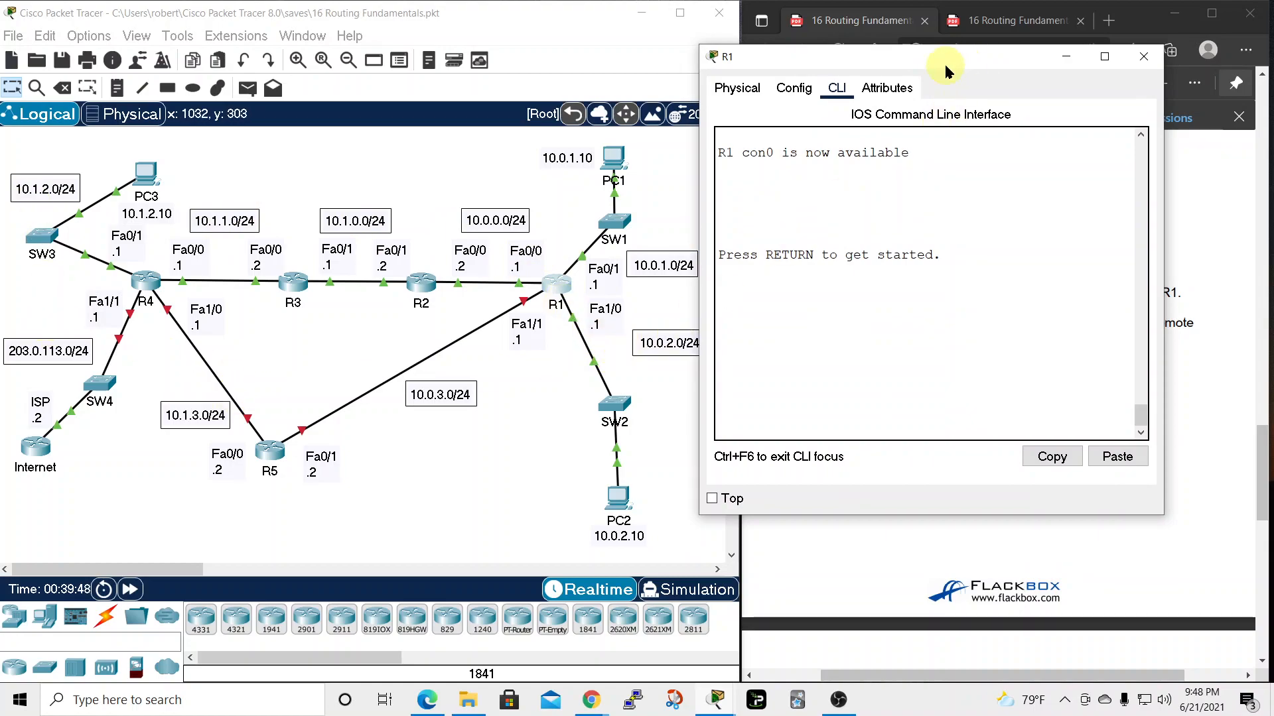
pyautogui.click(1142, 56)
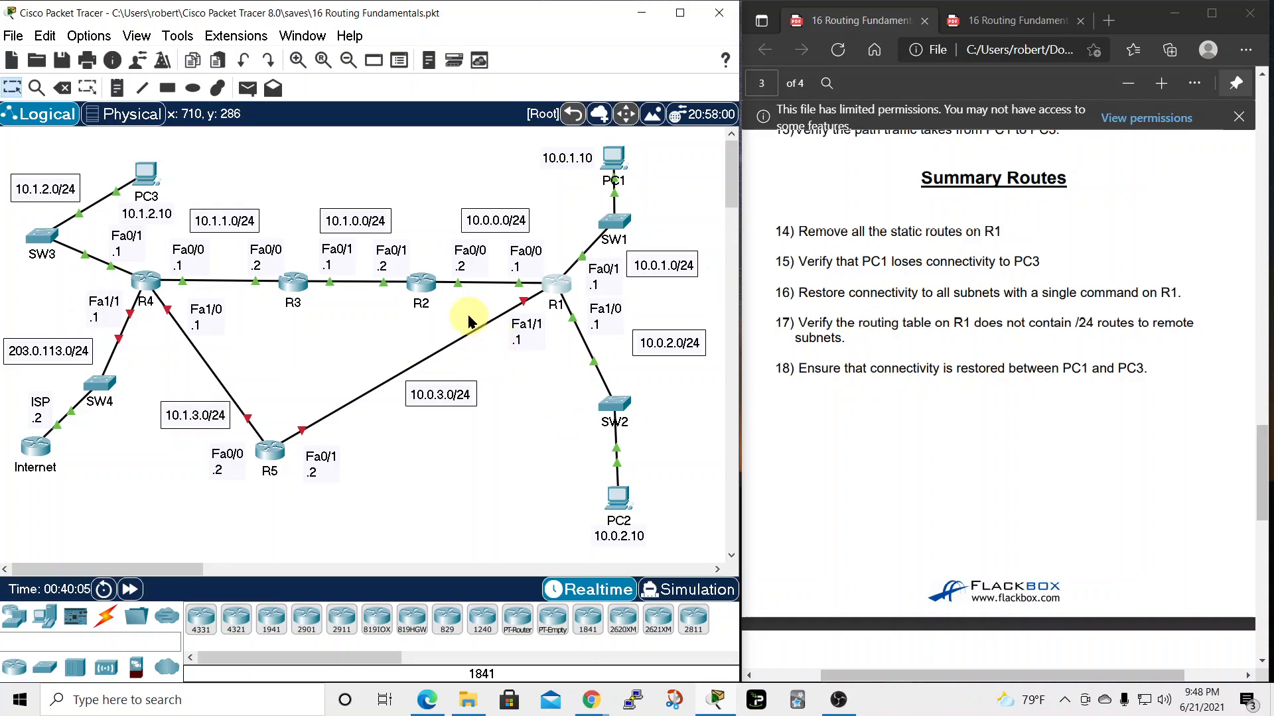
# Open router R1's command line and enter global configuration mode through privileged EXEC mode
pyautogui.click(559, 290)
pyautogui.moveTo(708, 103); pyautogui.dragTo(593, 172)
pyautogui.moveTo(483, 165); pyautogui.dragTo(852, 59)
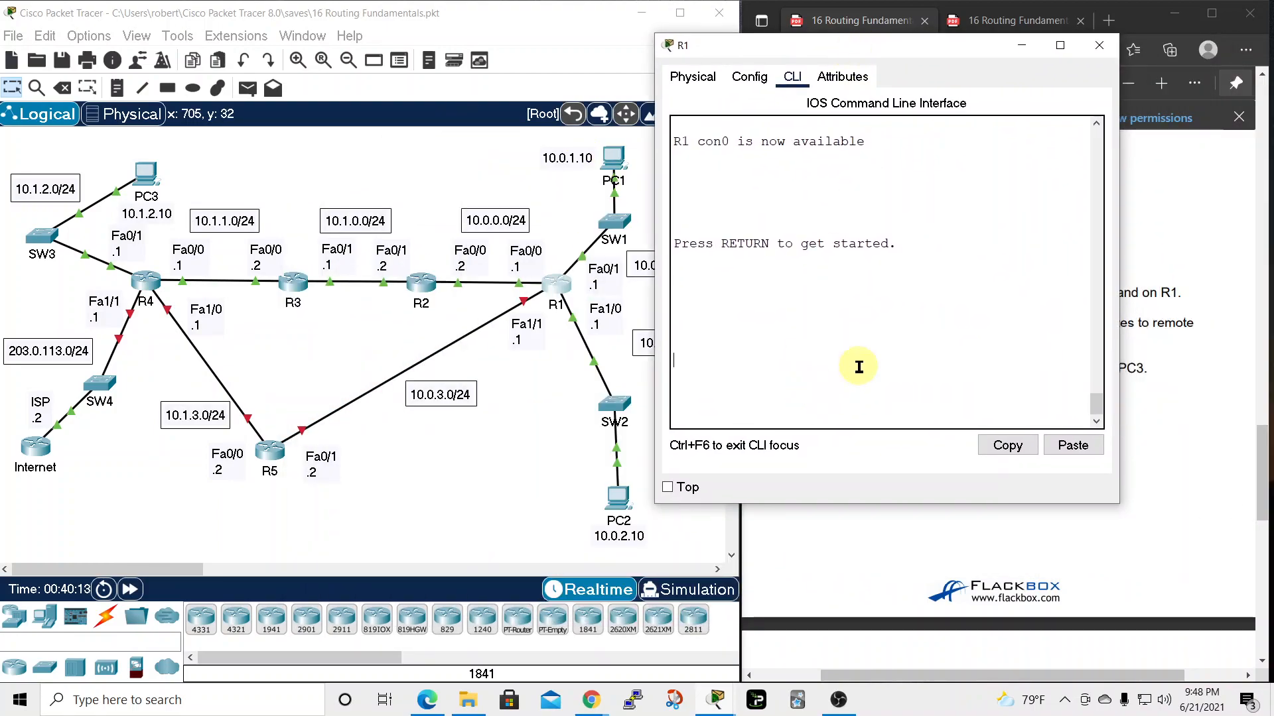
pyautogui.press('Return')
pyautogui.write('en')
pyautogui.press('Return')
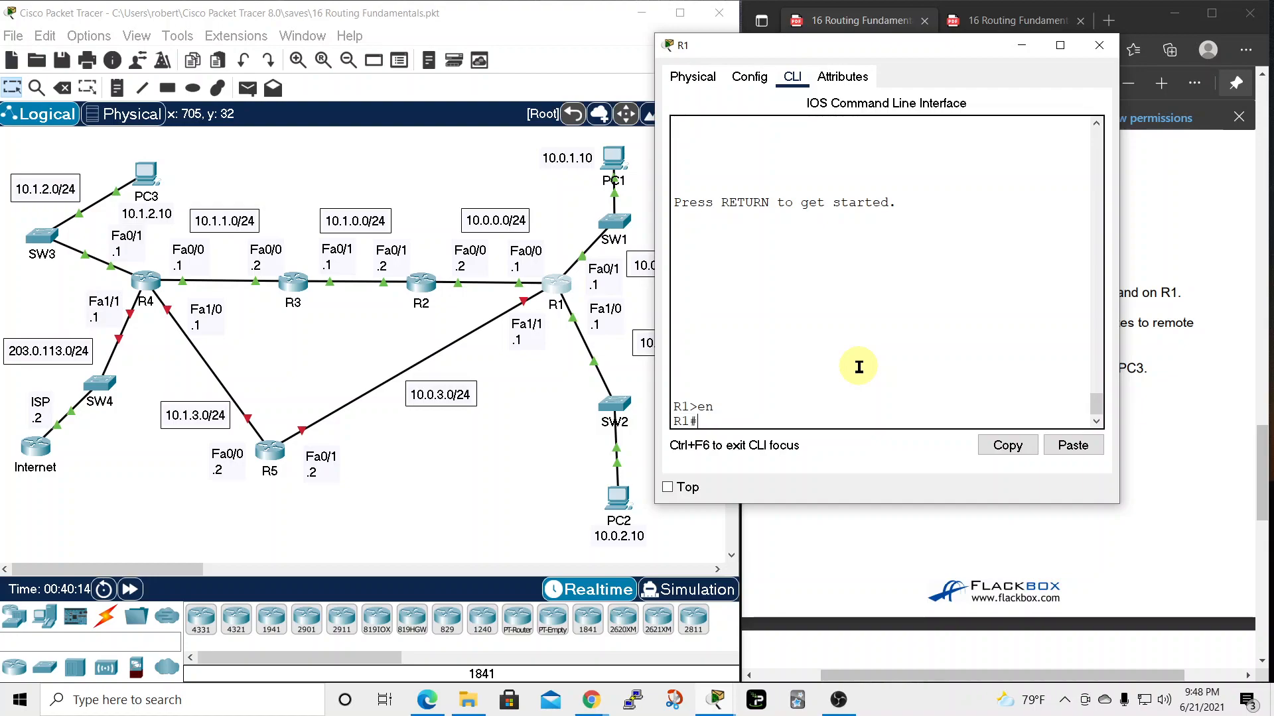
pyautogui.write('conf t')
pyautogui.press('Return')
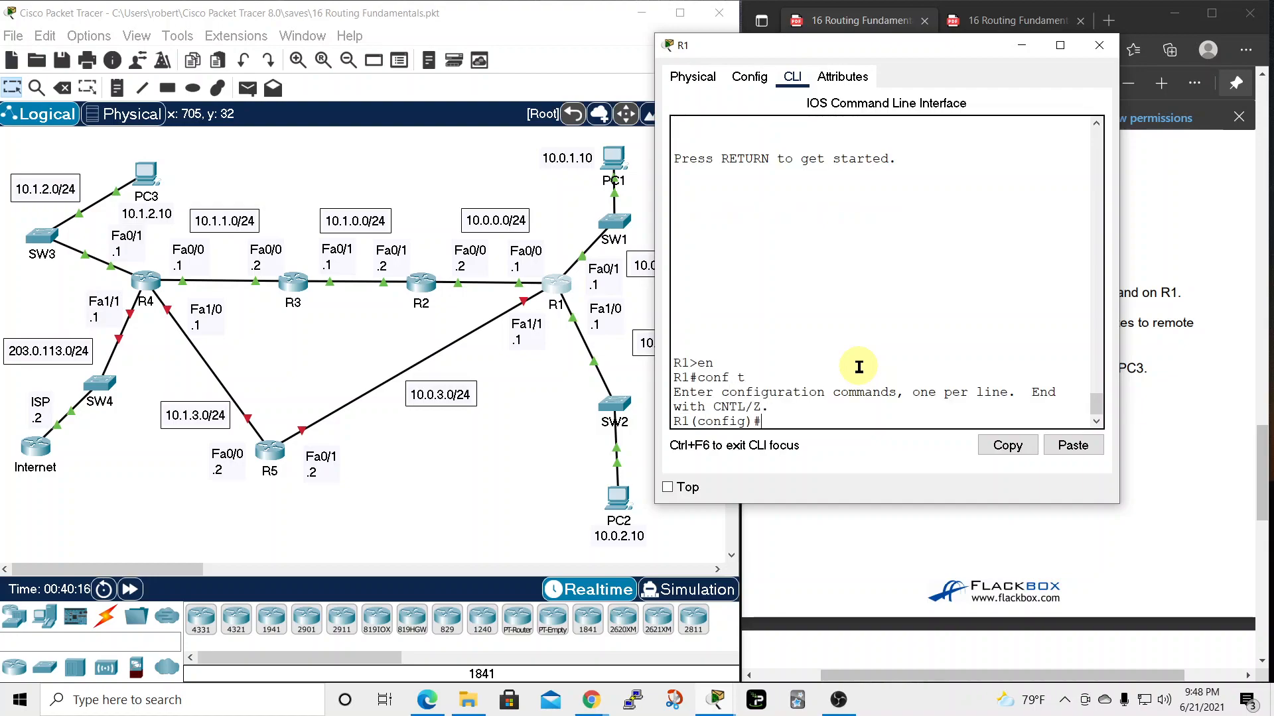
# Display R1's full IP routing table from configuration mode, widening the router window to fit the entries
pyautogui.write('do show ip route')
pyautogui.press('Return')
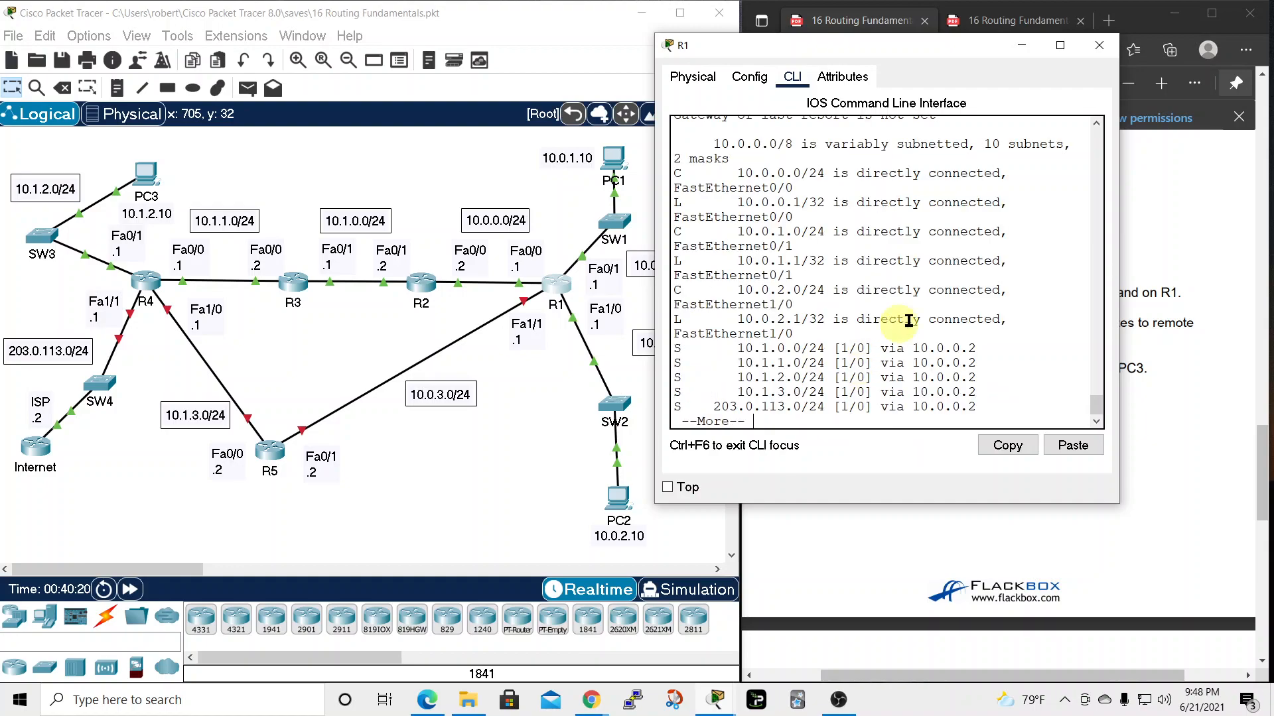
pyautogui.moveTo(1118, 275); pyautogui.dragTo(1226, 276)
pyautogui.press('space')
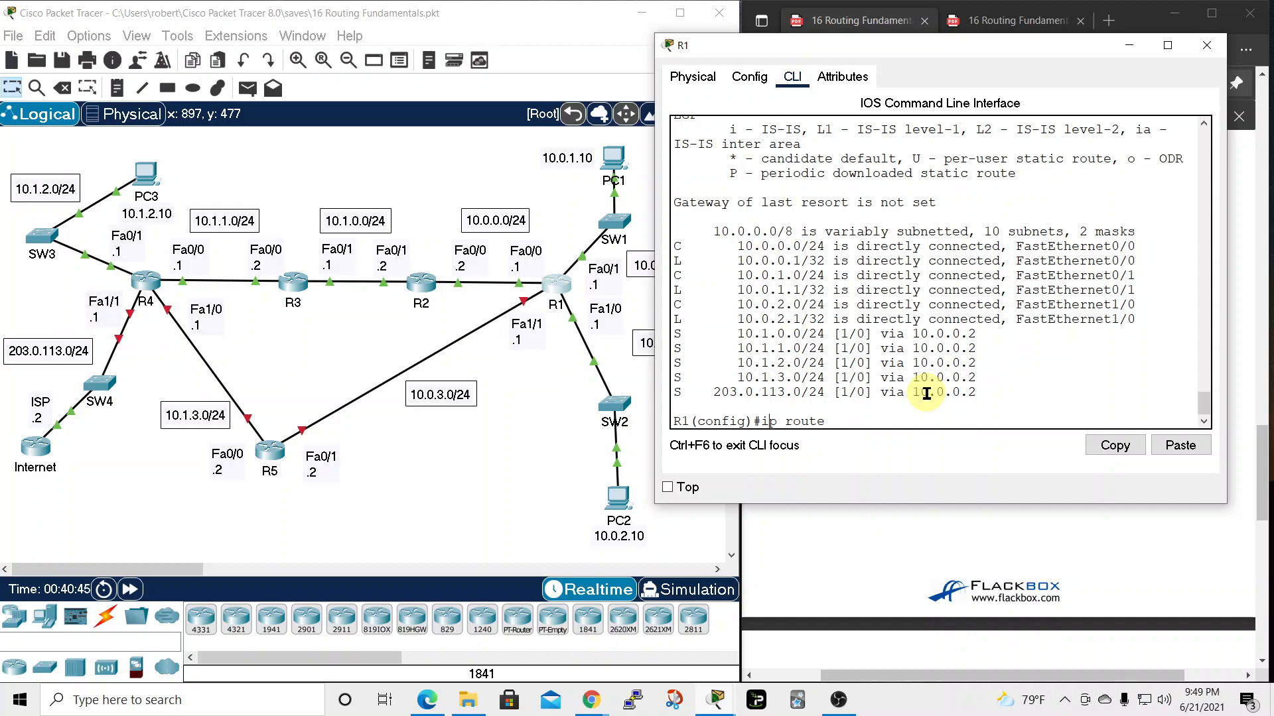
# Remove R1's static route to 10.1.0.0 with mask 255.255.255.0 via next hop 10.0.0.2
pyautogui.write('no')
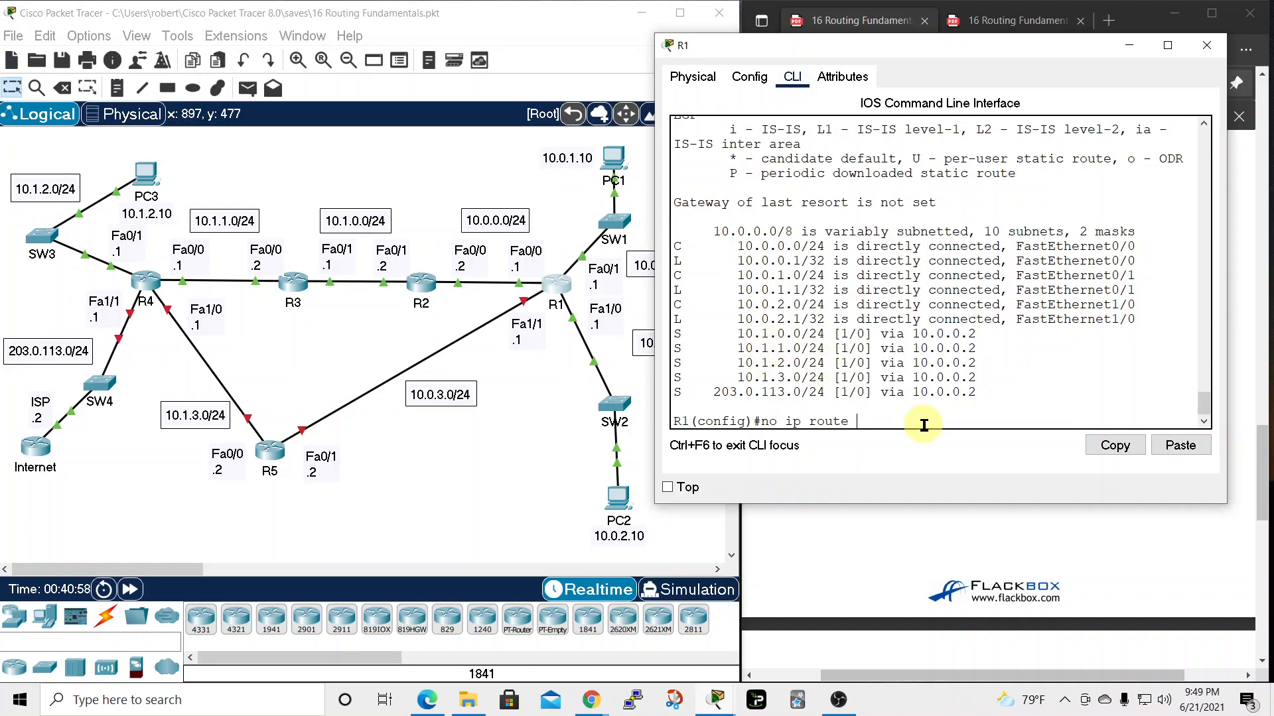
pyautogui.write('10.1.0.0')
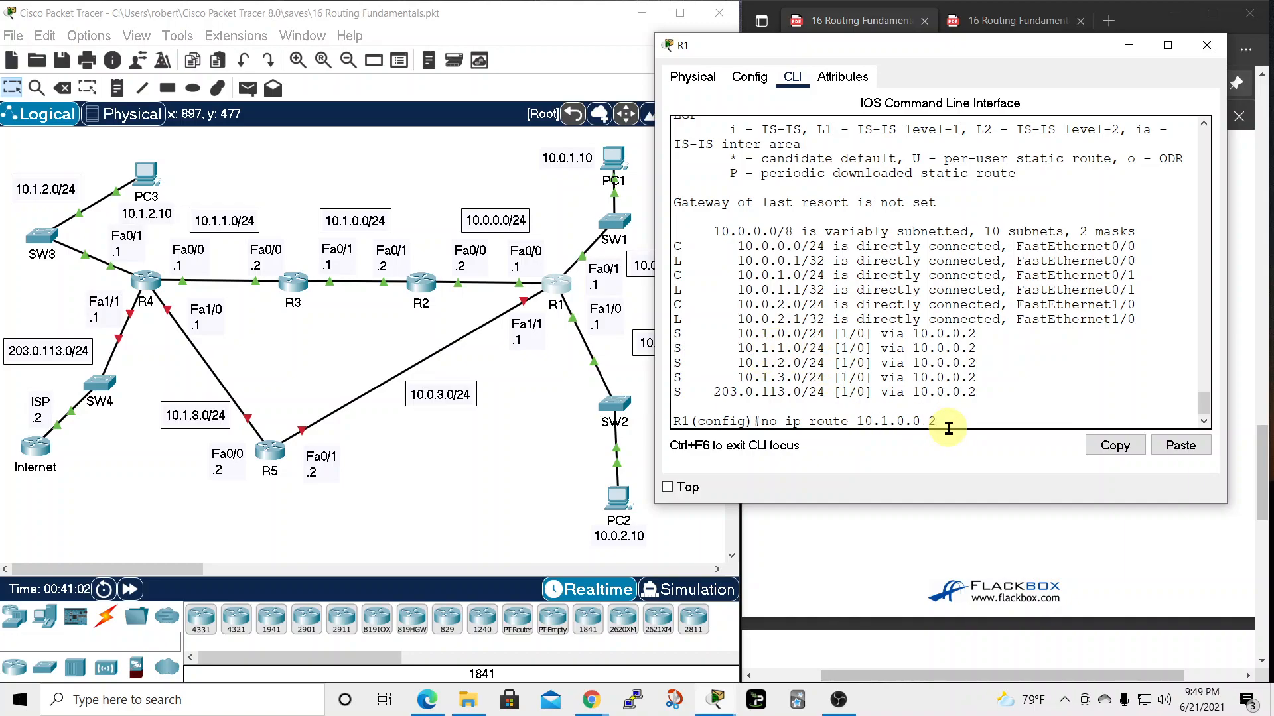
pyautogui.write('255.255.0')
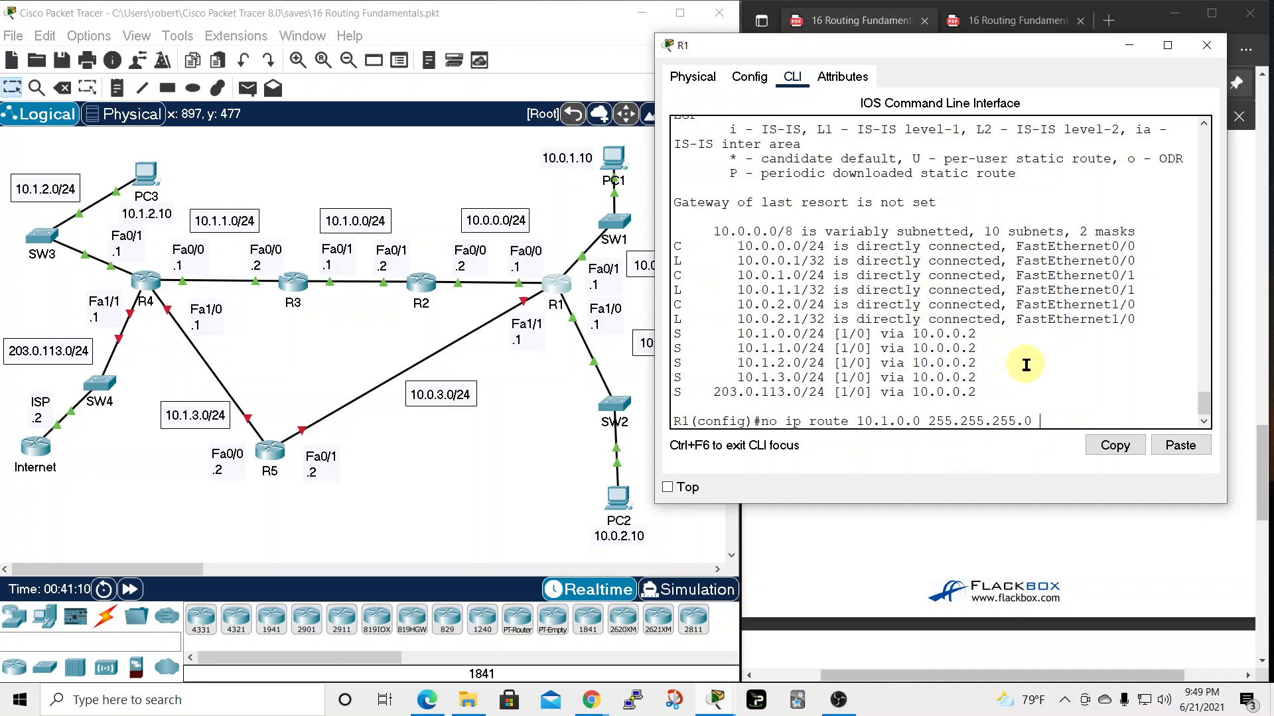
pyautogui.write('10.0.0.2')
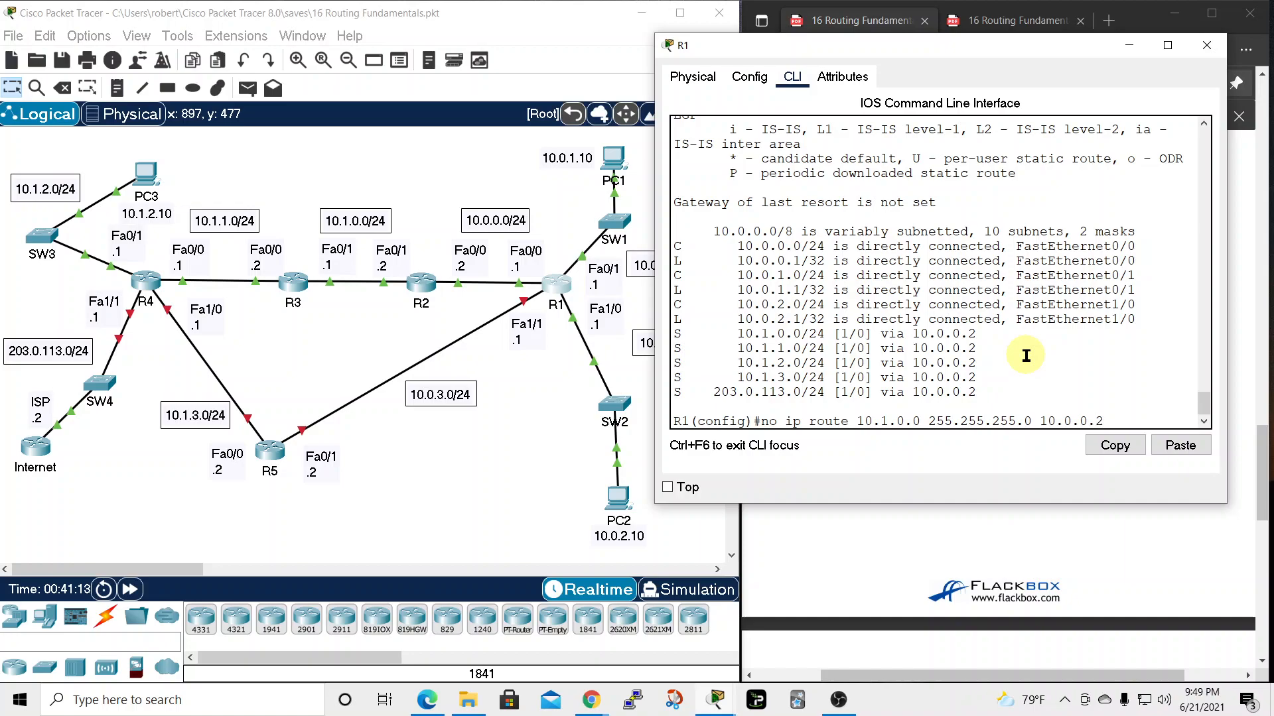
pyautogui.press('Return')
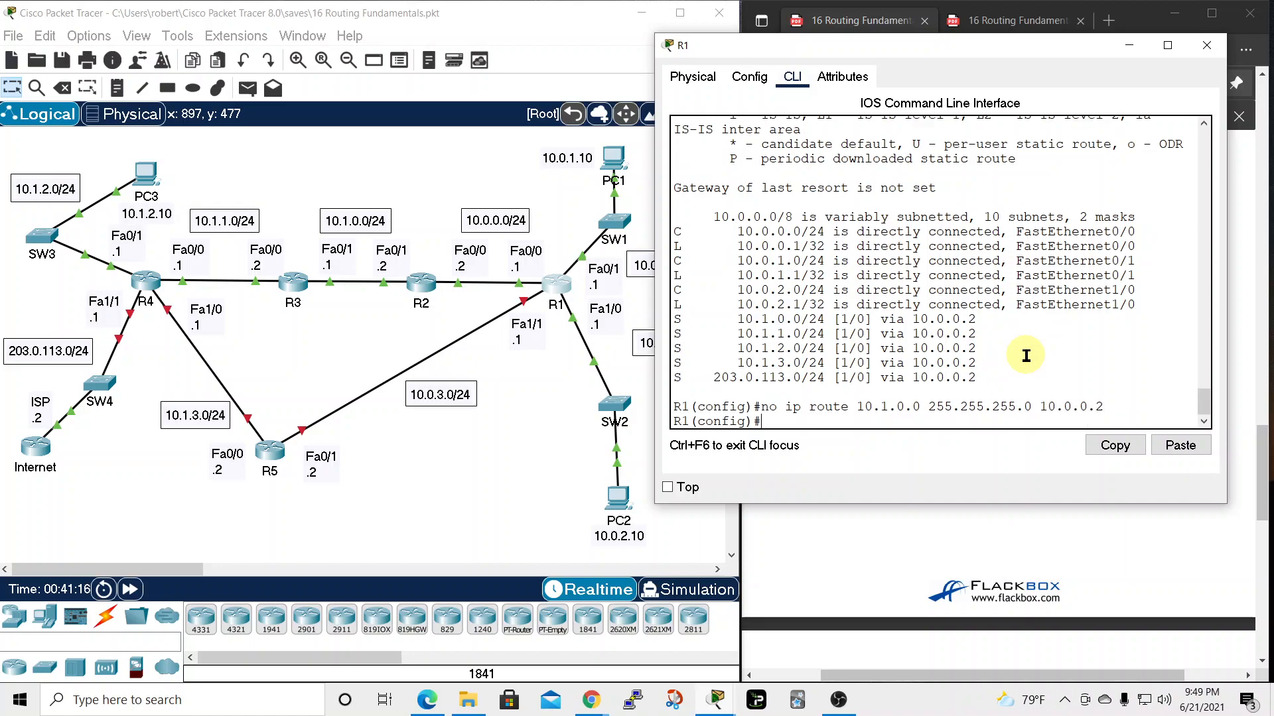
# Display R1's routing table again and compare its static routes with the earlier listing
pyautogui.write('do show ip route')
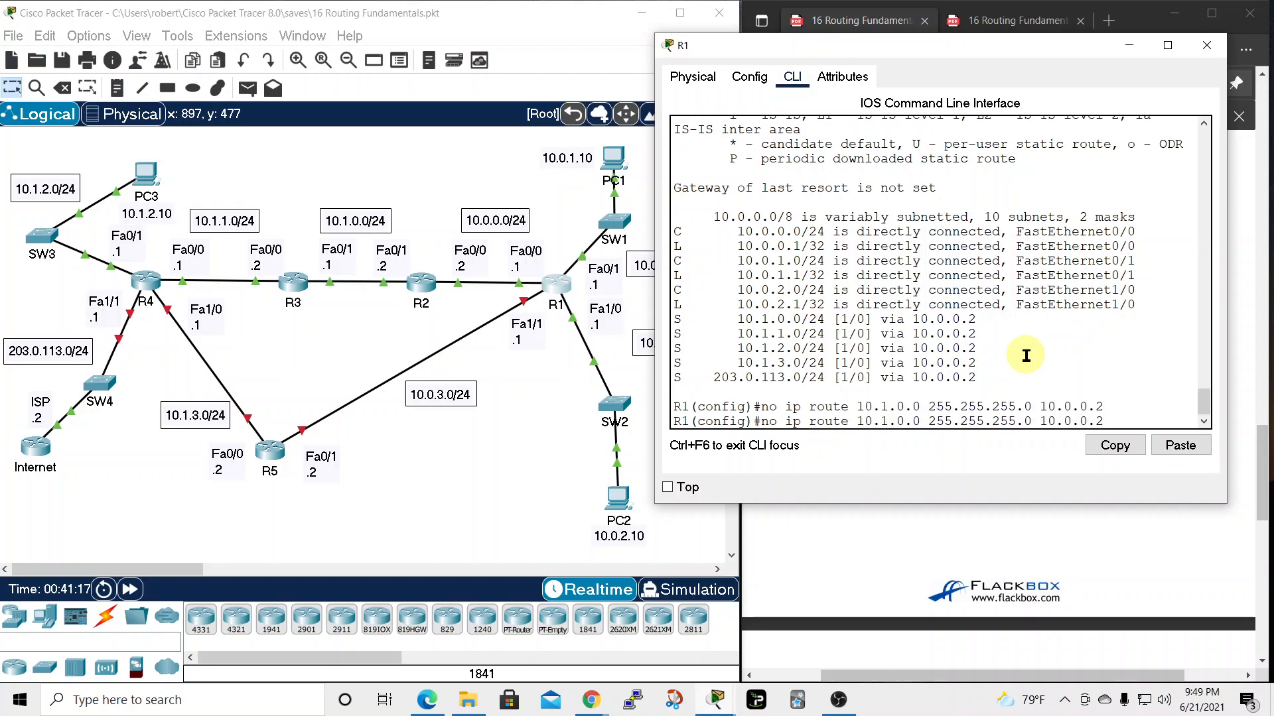
pyautogui.press('Return')
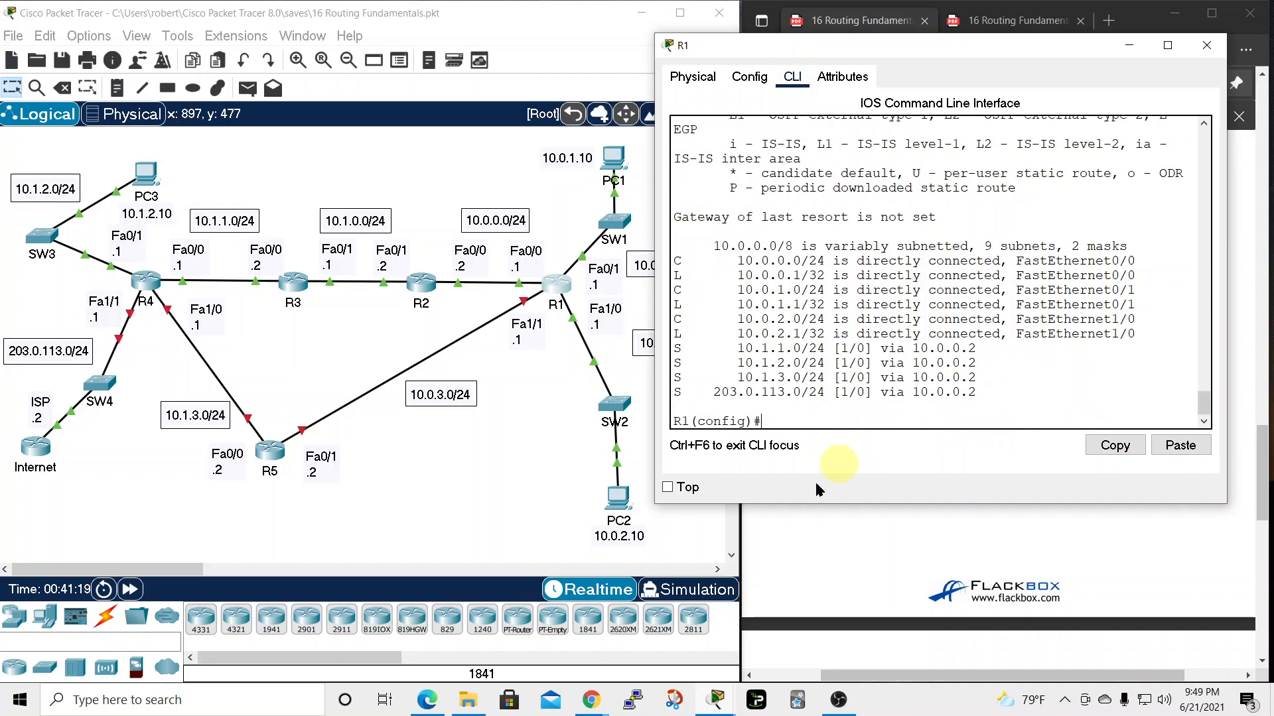
pyautogui.scroll(4, 925, 328)
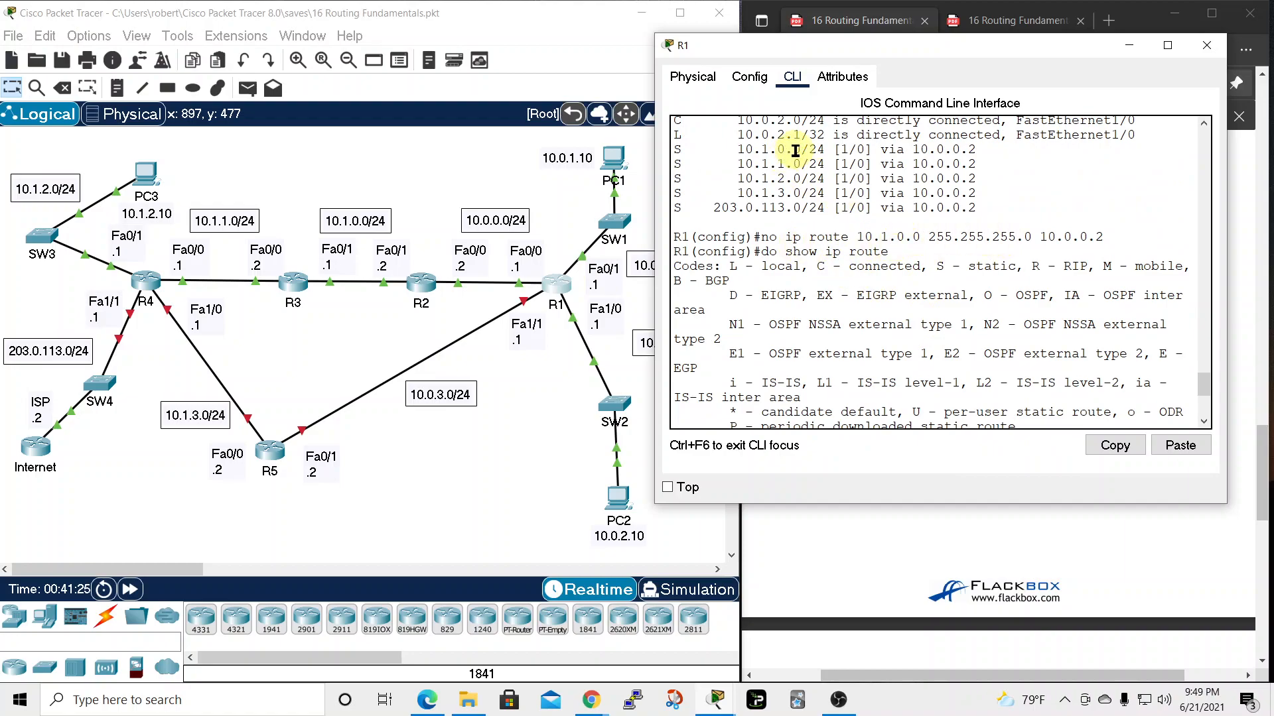
pyautogui.scroll(-5, 916, 265)
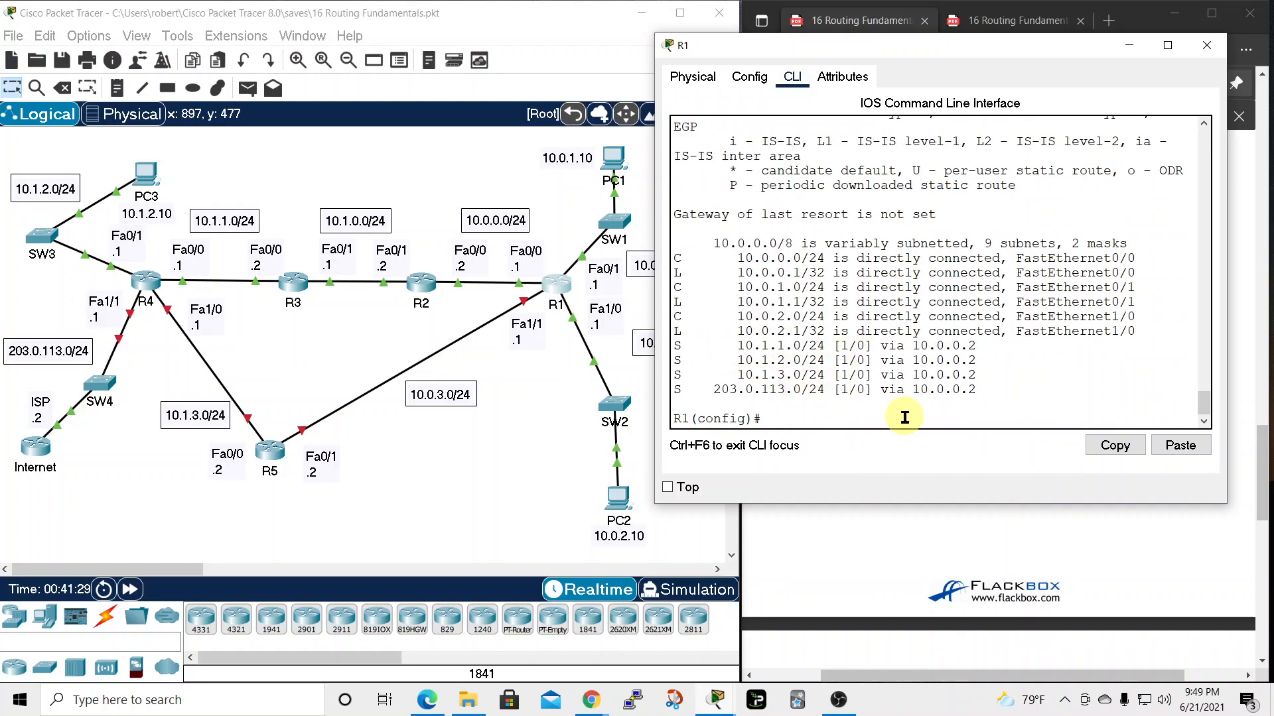
# Try a route removal for 10.1.0.0 on R1 without a subnet mask or next hop
pyautogui.press('Up')
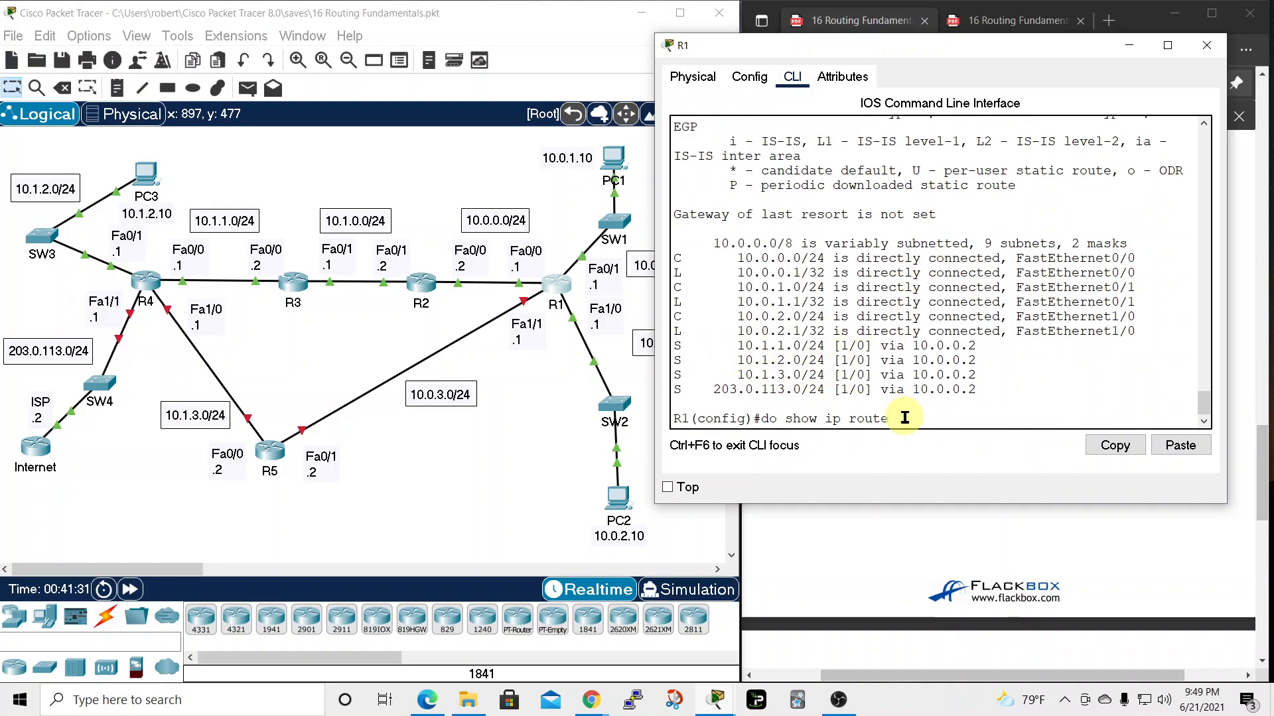
pyautogui.press('Up')
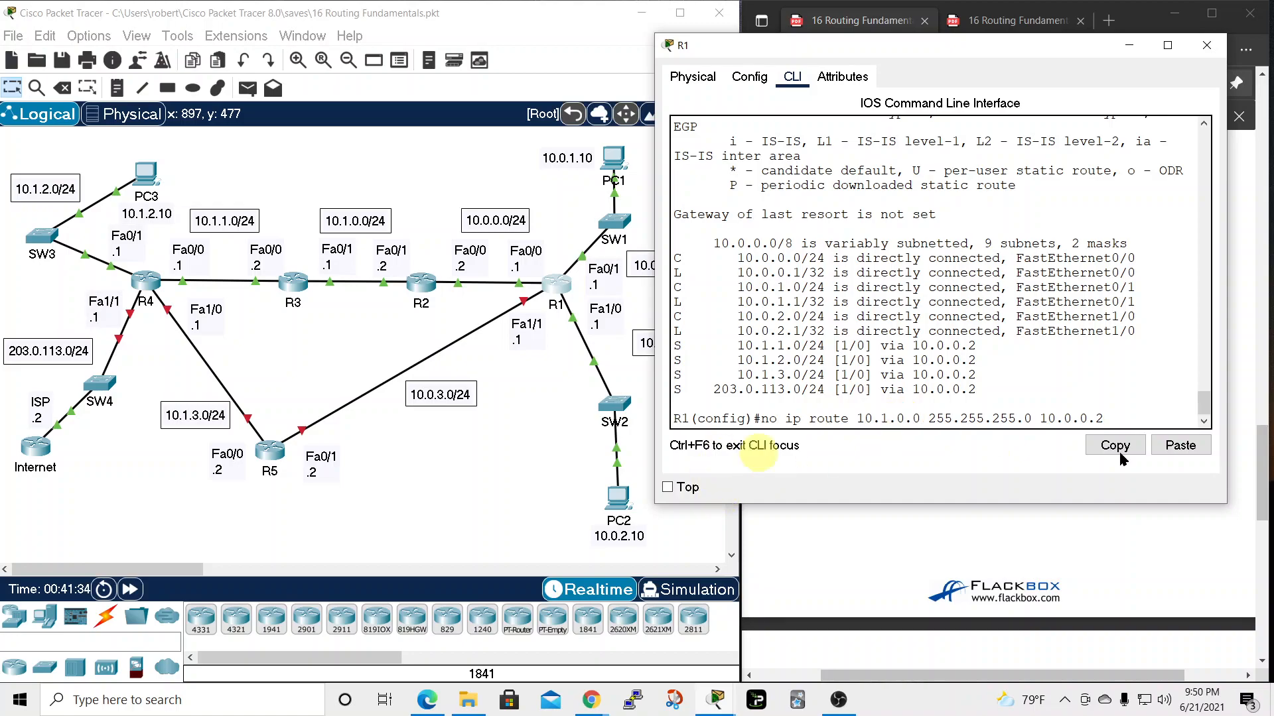
pyautogui.press('BackSpace')
pyautogui.press('BackSpace')
pyautogui.press('BackSpace')
pyautogui.press('BackSpace')
pyautogui.press('BackSpace')
pyautogui.press('BackSpace')
pyautogui.press('BackSpace')
pyautogui.press('BackSpace')
pyautogui.press('BackSpace')
pyautogui.press('BackSpace')
pyautogui.press('BackSpace')
pyautogui.press('BackSpace')
pyautogui.press('BackSpace')
pyautogui.press('BackSpace')
pyautogui.press('BackSpace')
pyautogui.press('BackSpace')
pyautogui.press('BackSpace')
pyautogui.press('BackSpace')
pyautogui.press('BackSpace')
pyautogui.press('BackSpace')
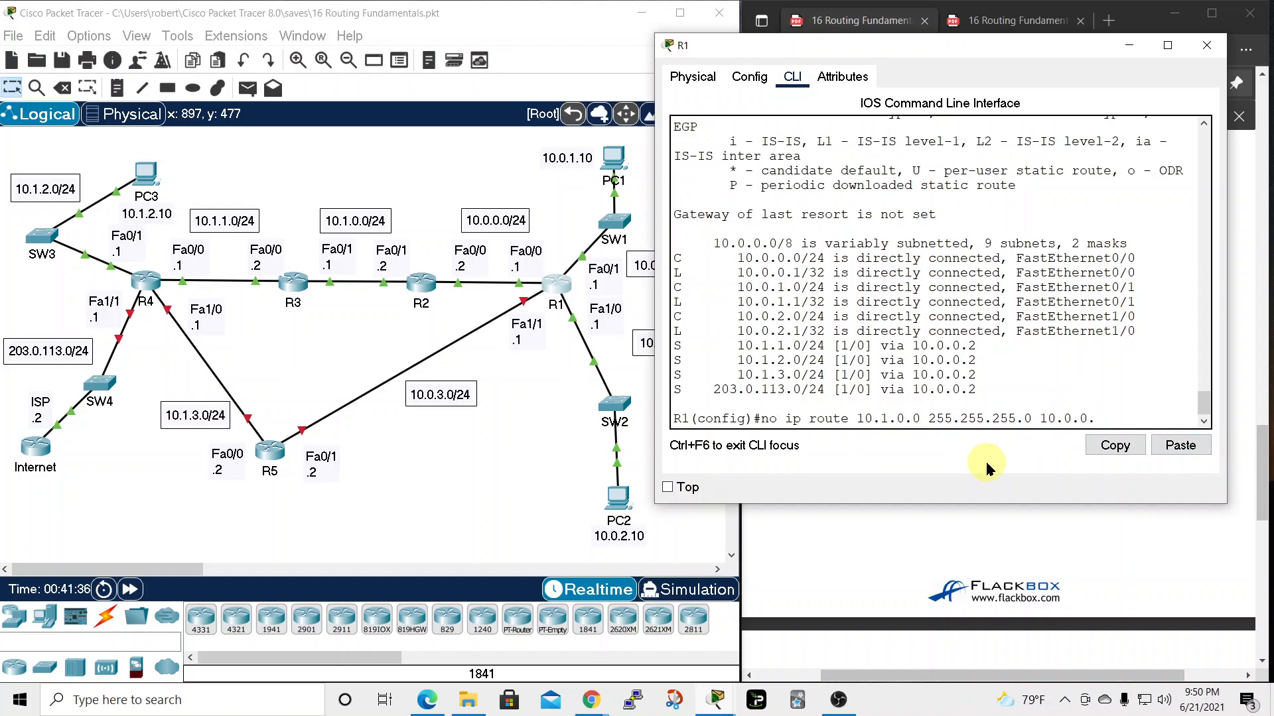
pyautogui.press('BackSpace')
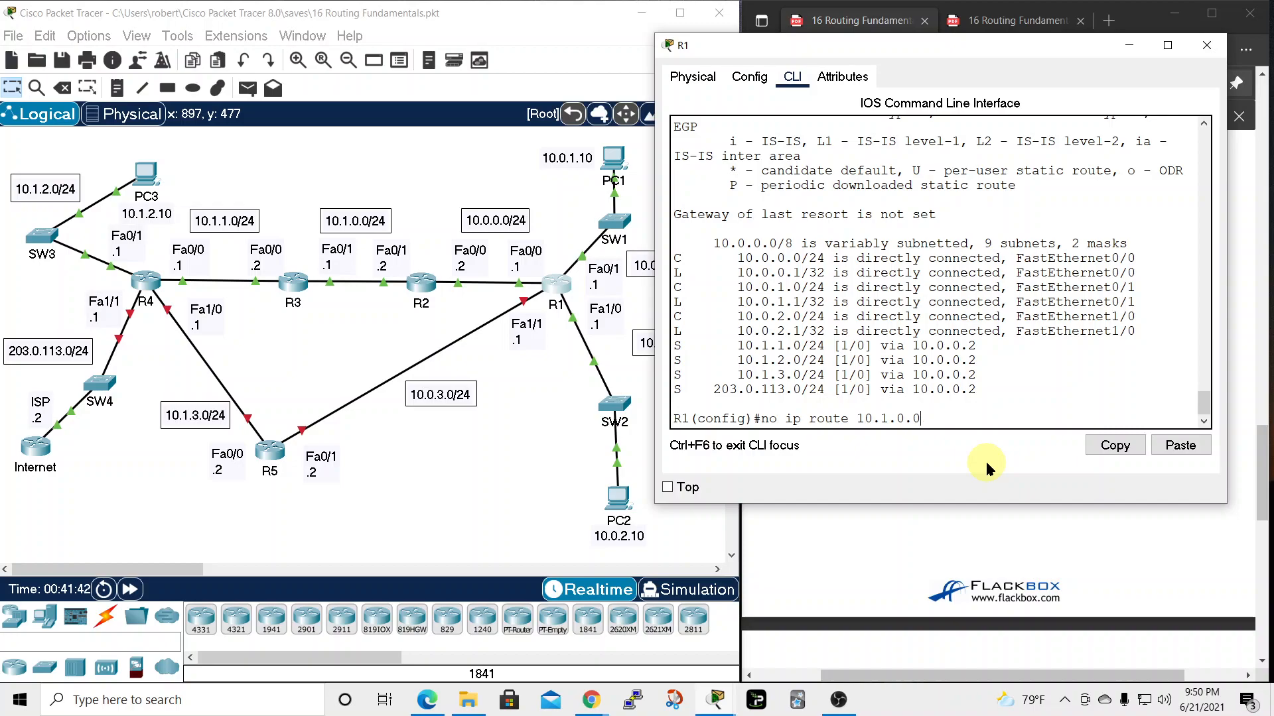
pyautogui.press('Return')
# Remove R1's static route to 10.1.1.0 with mask 255.255.255.0 via next hop 10.0.0.2
pyautogui.press('Up')
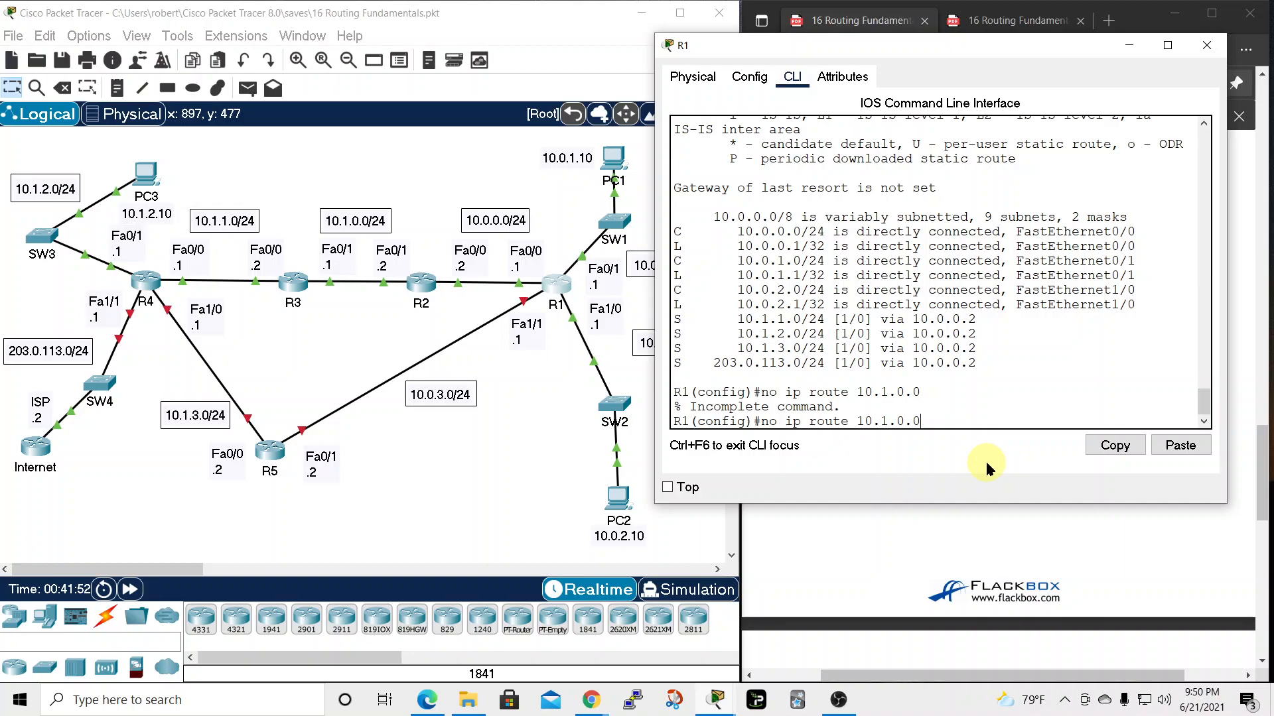
pyautogui.press('BackSpace')
pyautogui.press('BackSpace')
pyautogui.press('BackSpace')
pyautogui.write('1.0 255')
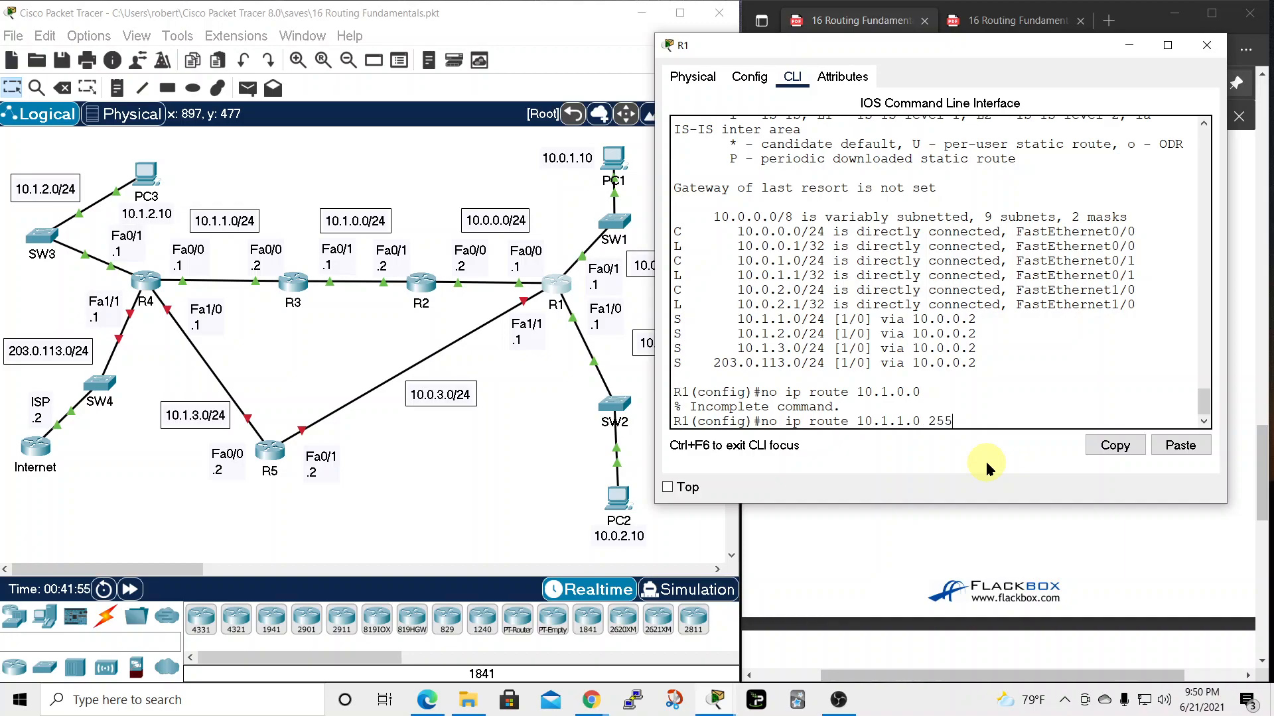
pyautogui.write('.255.255.0')
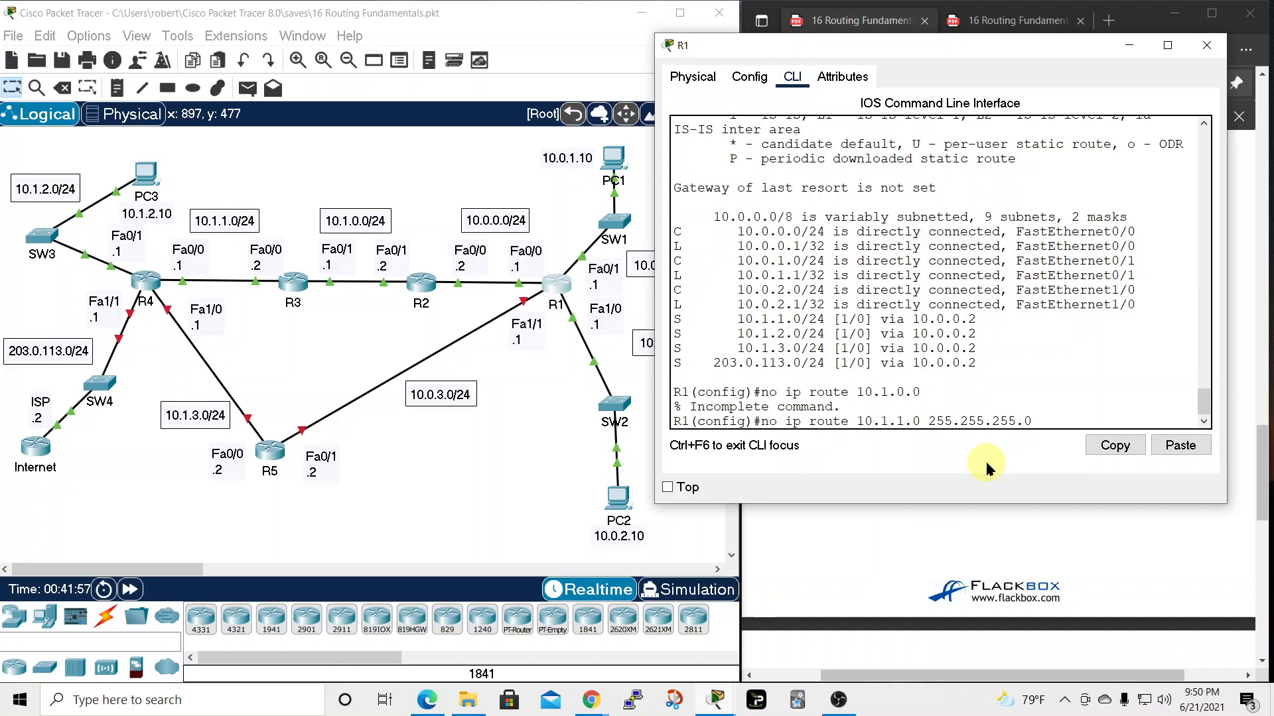
pyautogui.write(' 10.0.0.211')
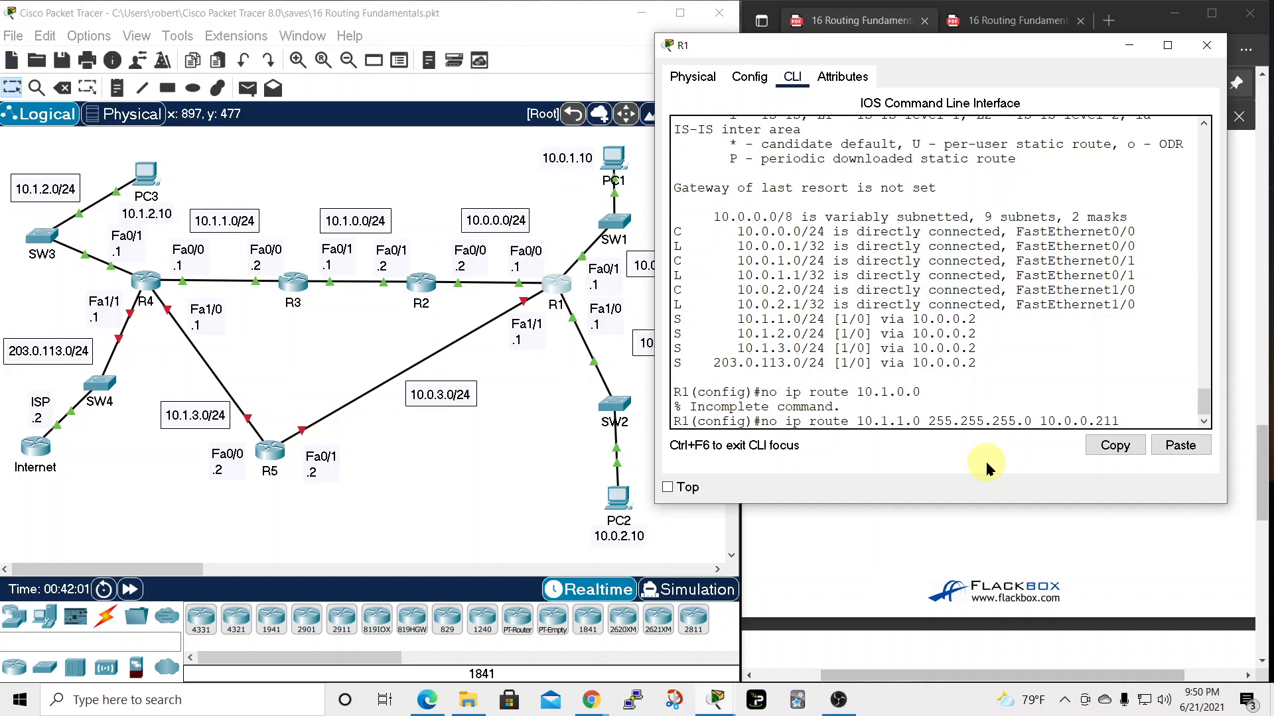
pyautogui.press('Return')
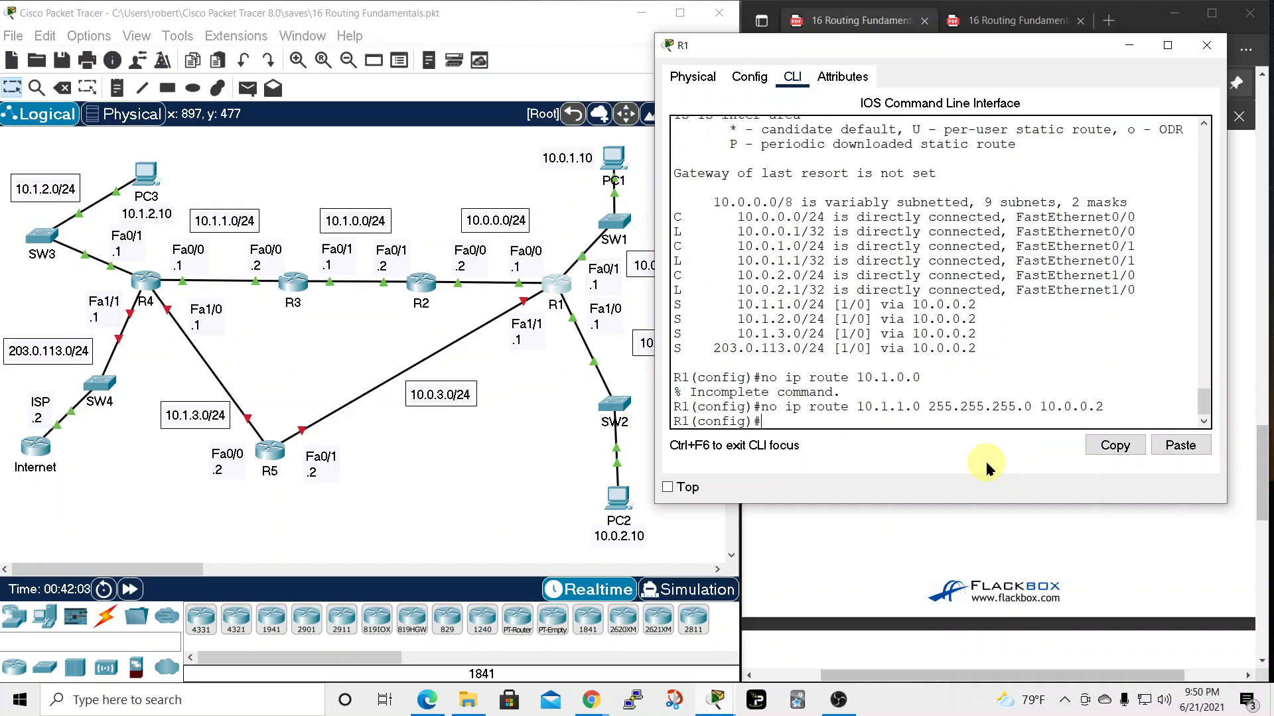
# Remove R1's static route to 10.1.2.0 with mask 255.255.255.0 via next hop 10.0.0.2
pyautogui.press('Up')
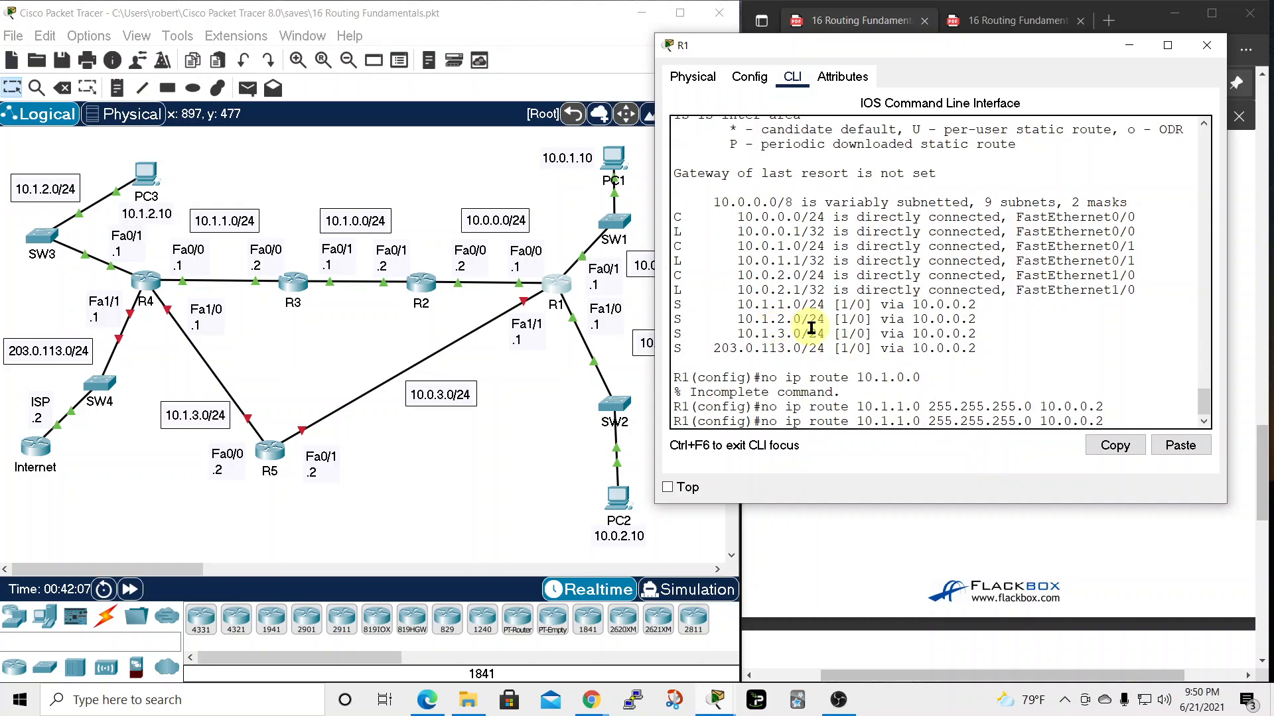
pyautogui.press('Left')
pyautogui.press('Left')
pyautogui.press('Left')
pyautogui.press('Left')
pyautogui.press('Left')
pyautogui.press('Left')
pyautogui.press('Left')
pyautogui.press('Left')
pyautogui.press('Left')
pyautogui.press('Left')
pyautogui.press('Left')
pyautogui.press('Left')
pyautogui.press('Left')
pyautogui.press('Left')
pyautogui.press('Left')
pyautogui.press('Left')
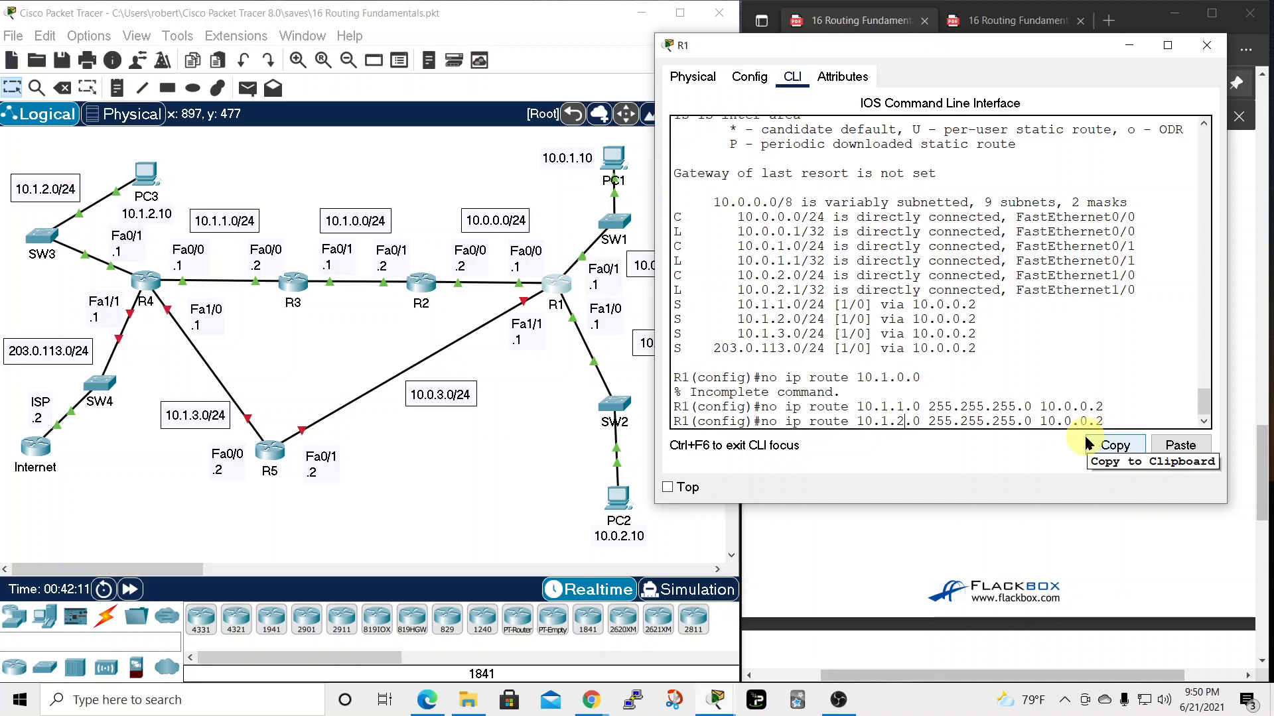
pyautogui.press('BackSpace')
pyautogui.write('2')
pyautogui.press('Return')
# Remove R1's static route to 10.1.3.0 with mask 255.255.255.0 via next hop 10.0.0.2
pyautogui.press('Up')
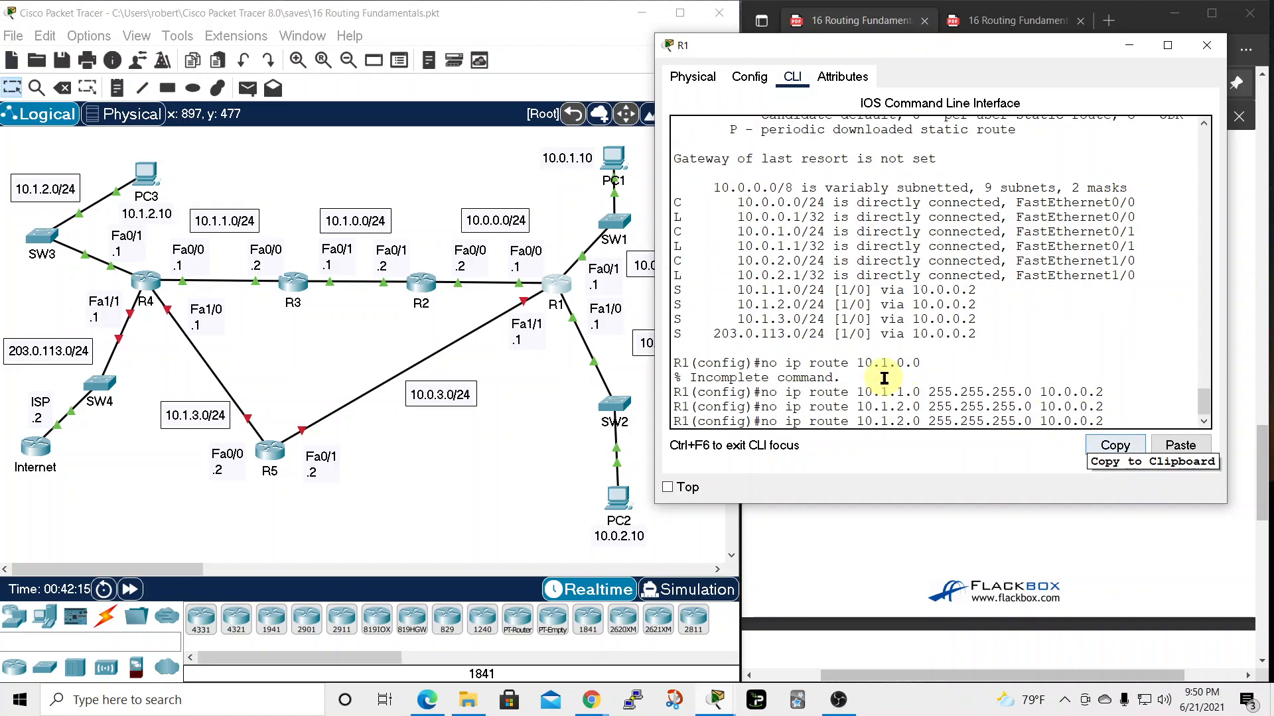
pyautogui.press('BackSpace')
pyautogui.write('3')
pyautogui.press('Return')
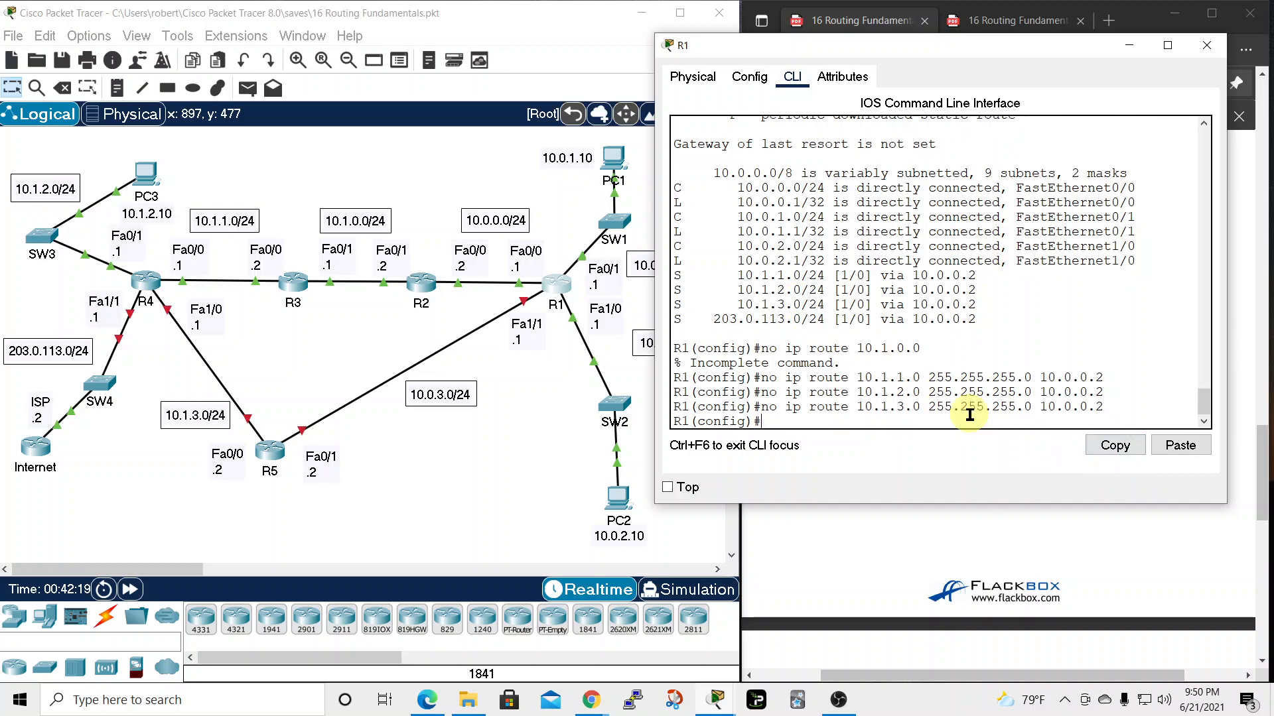
# Remove R1's static route to 203.0.113.0 with mask 255.255.255.0 via next hop 10.0.0.2
pyautogui.press('Up')
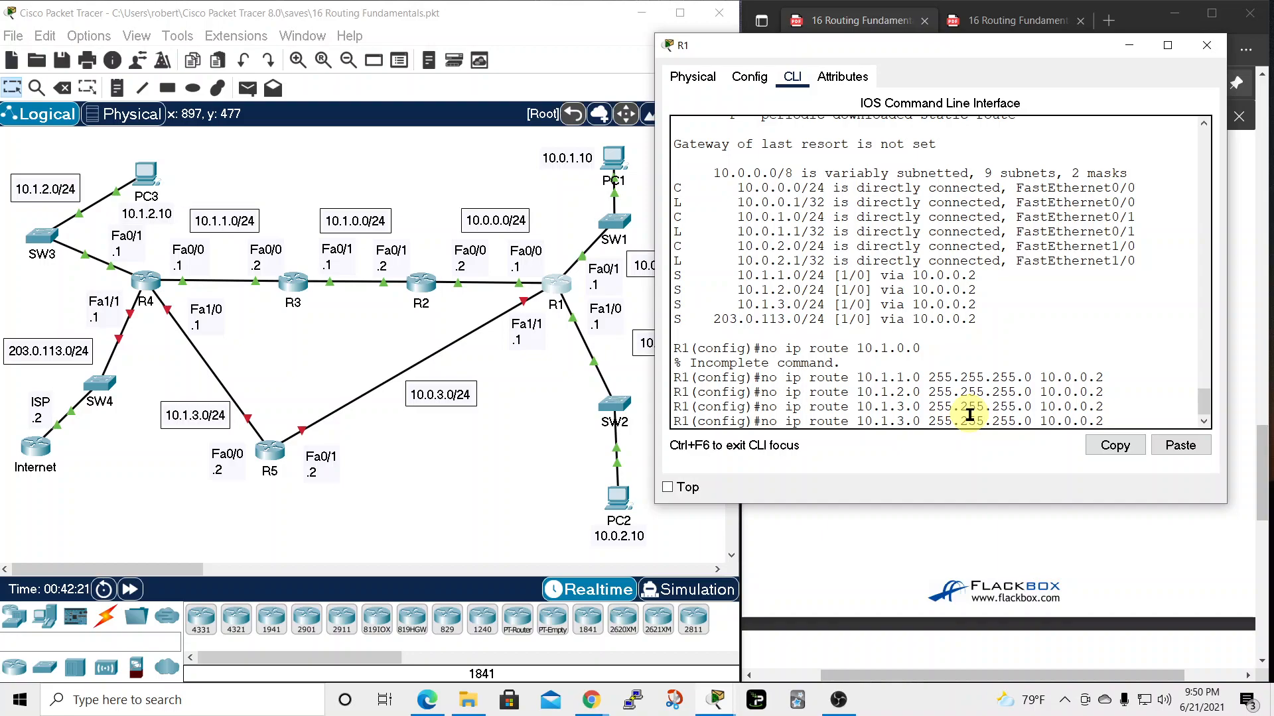
pyautogui.press('Left')
pyautogui.press('Left')
pyautogui.press('Left')
pyautogui.press('Left')
pyautogui.press('Left')
pyautogui.press('Left')
pyautogui.press('Left')
pyautogui.press('BackSpace')
pyautogui.press('BackSpace')
pyautogui.press('BackSpace')
pyautogui.press('BackSpace')
pyautogui.press('BackSpace')
pyautogui.press('BackSpace')
pyautogui.press('BackSpace')
pyautogui.press('BackSpace')
pyautogui.write('203')
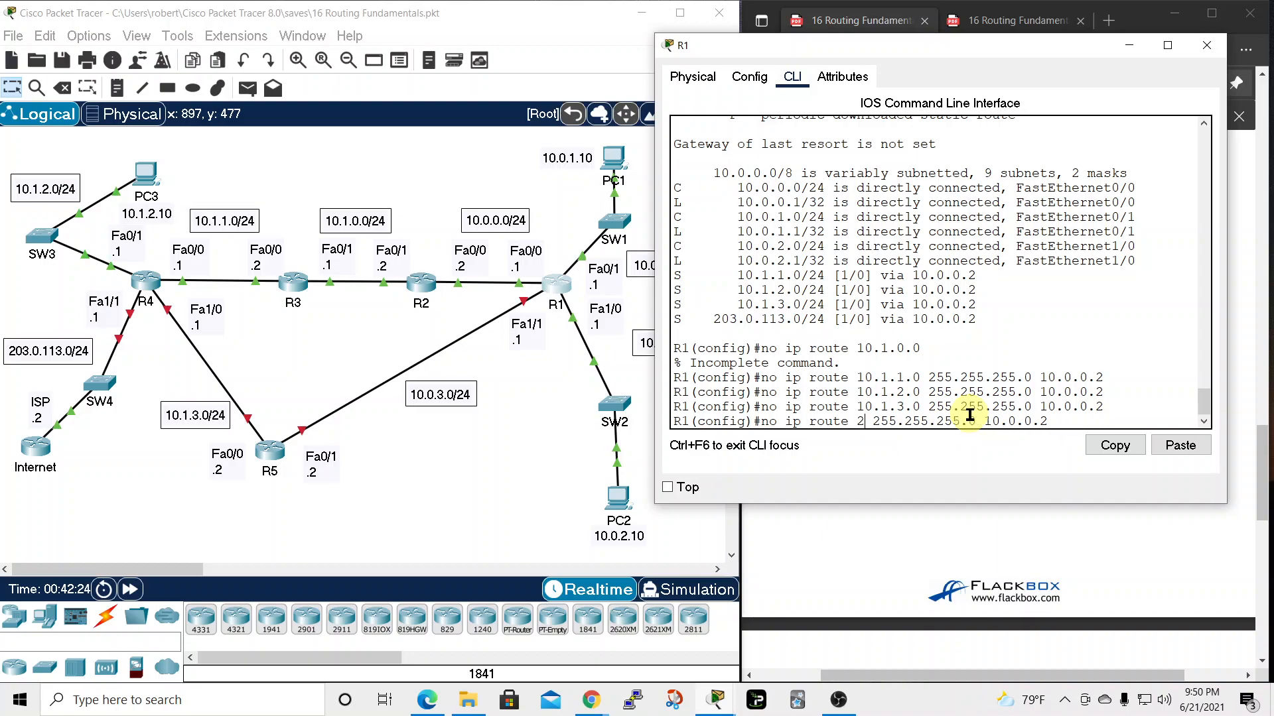
pyautogui.write('.0.113')
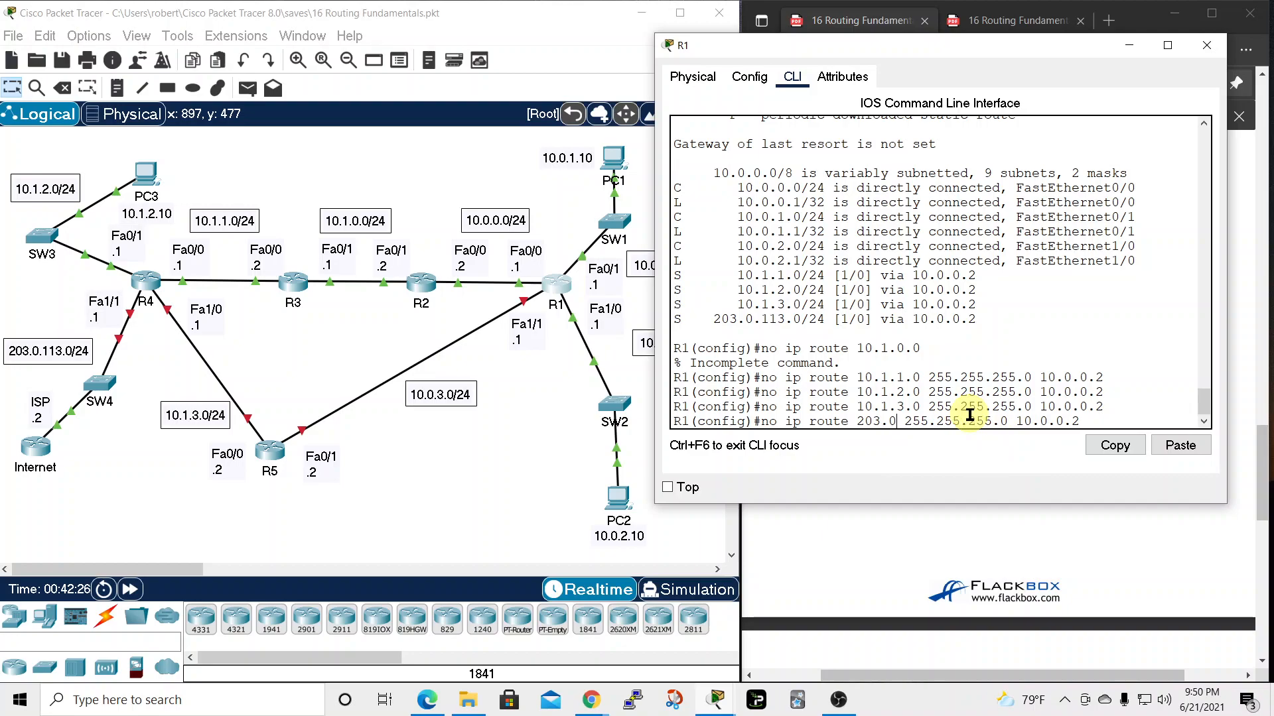
pyautogui.write('.0')
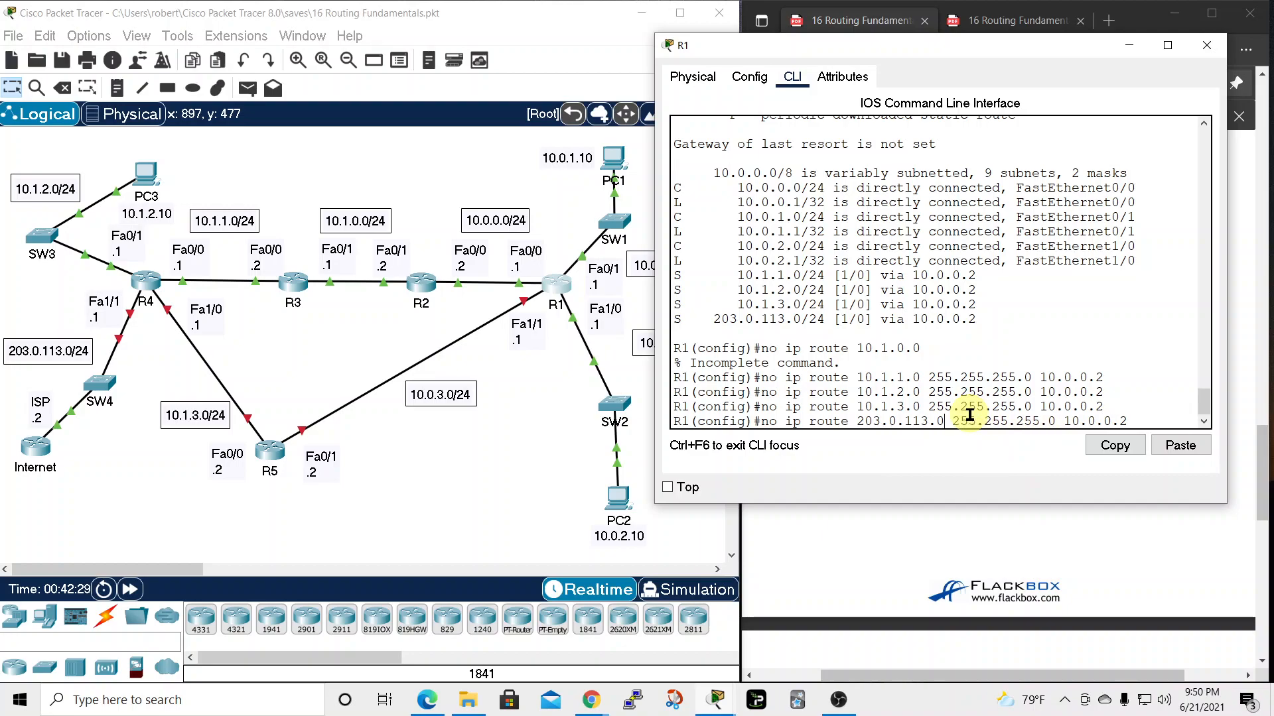
pyautogui.press('Return')
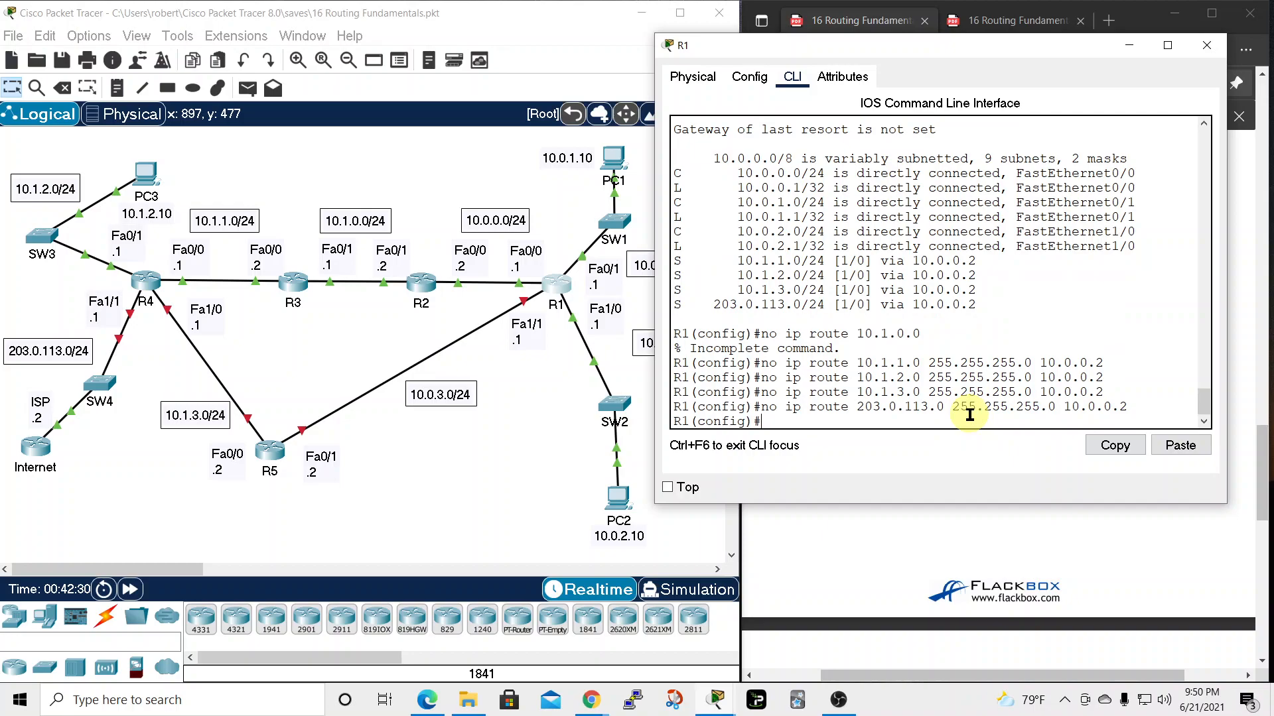
# Display R1's routing table to check for remaining static routes, and close the router window
pyautogui.write('do show ip route')
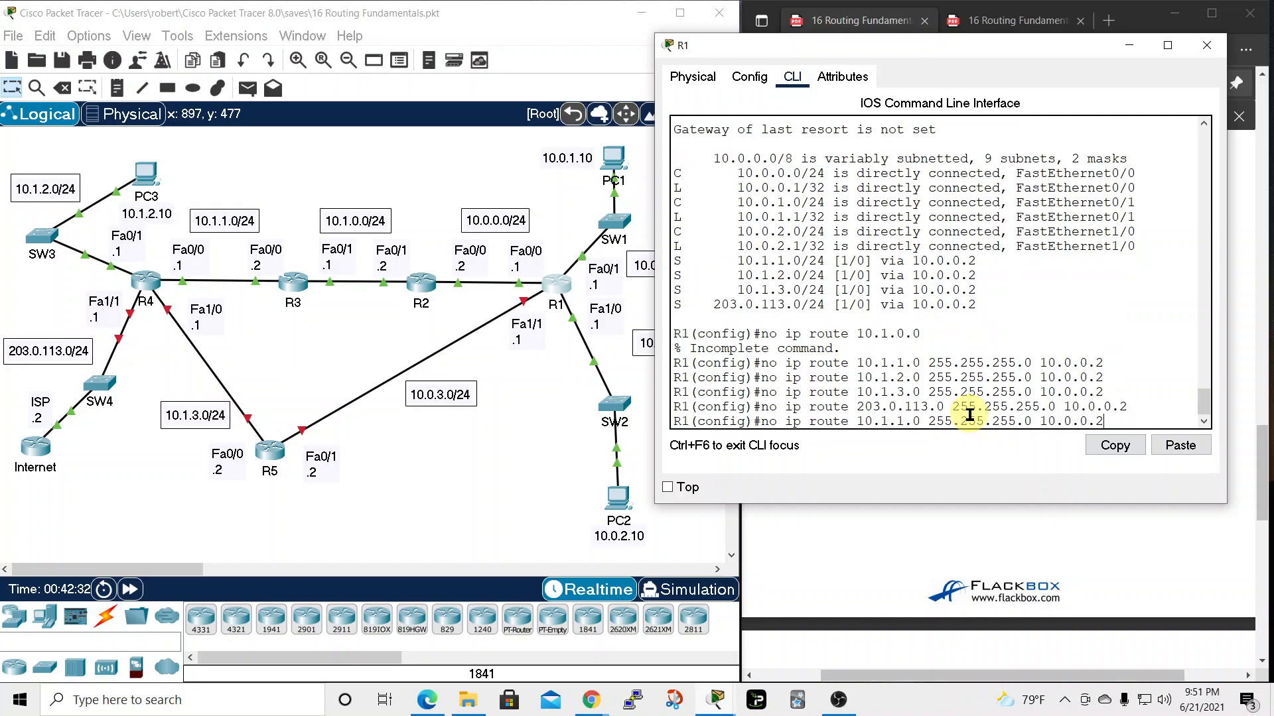
pyautogui.press('Return')
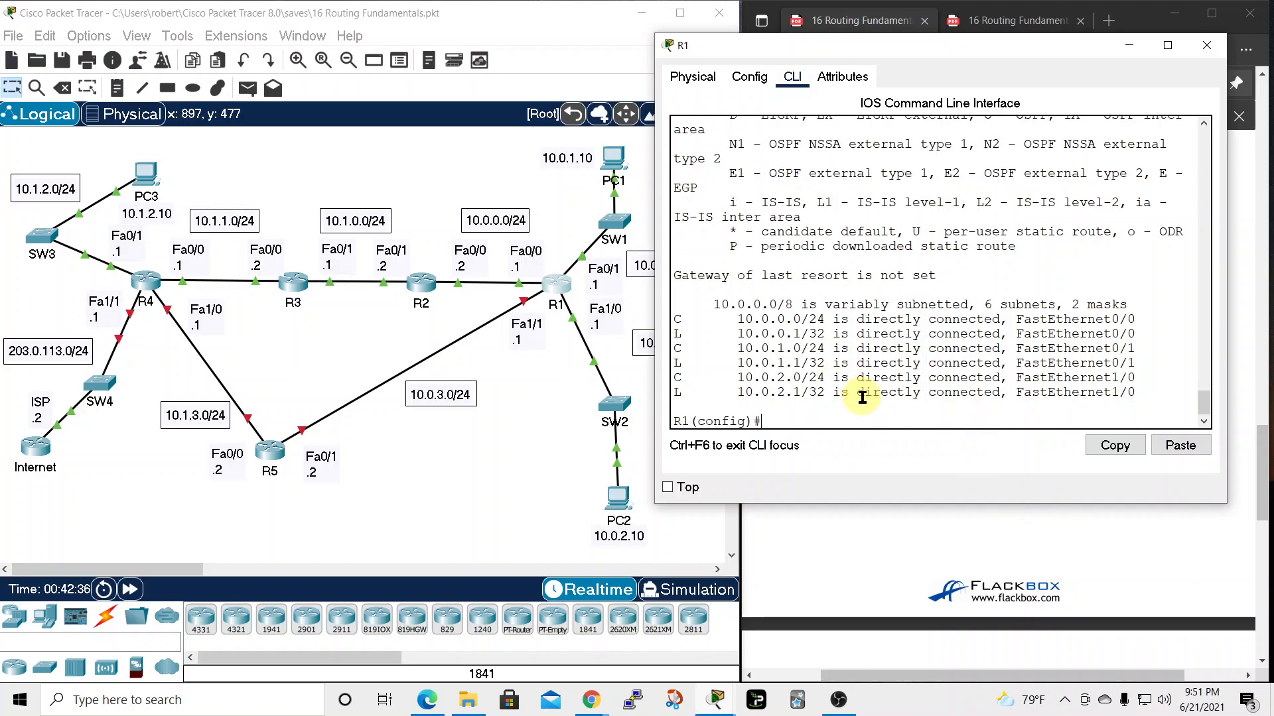
pyautogui.click(1205, 45)
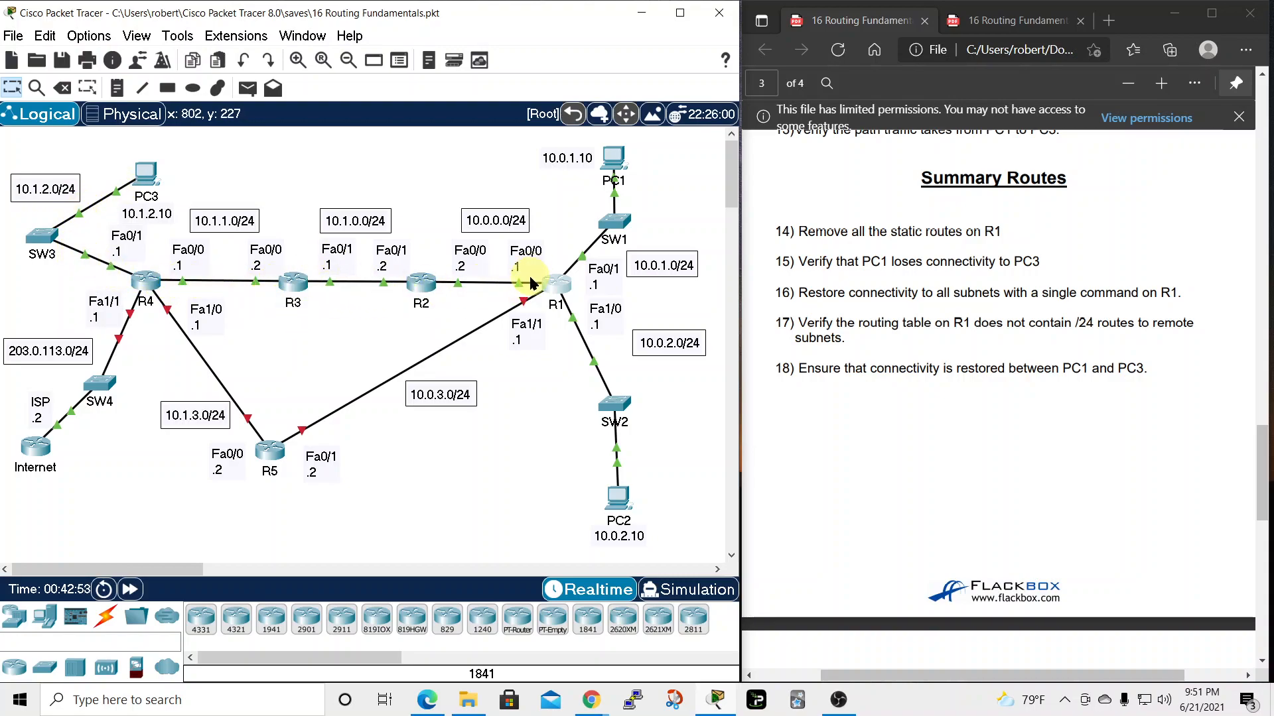
# Ping PC3 at 10.1.2.10 from PC1's Command Prompt to test connectivity, and close the PC1 window
pyautogui.moveTo(560, 288)
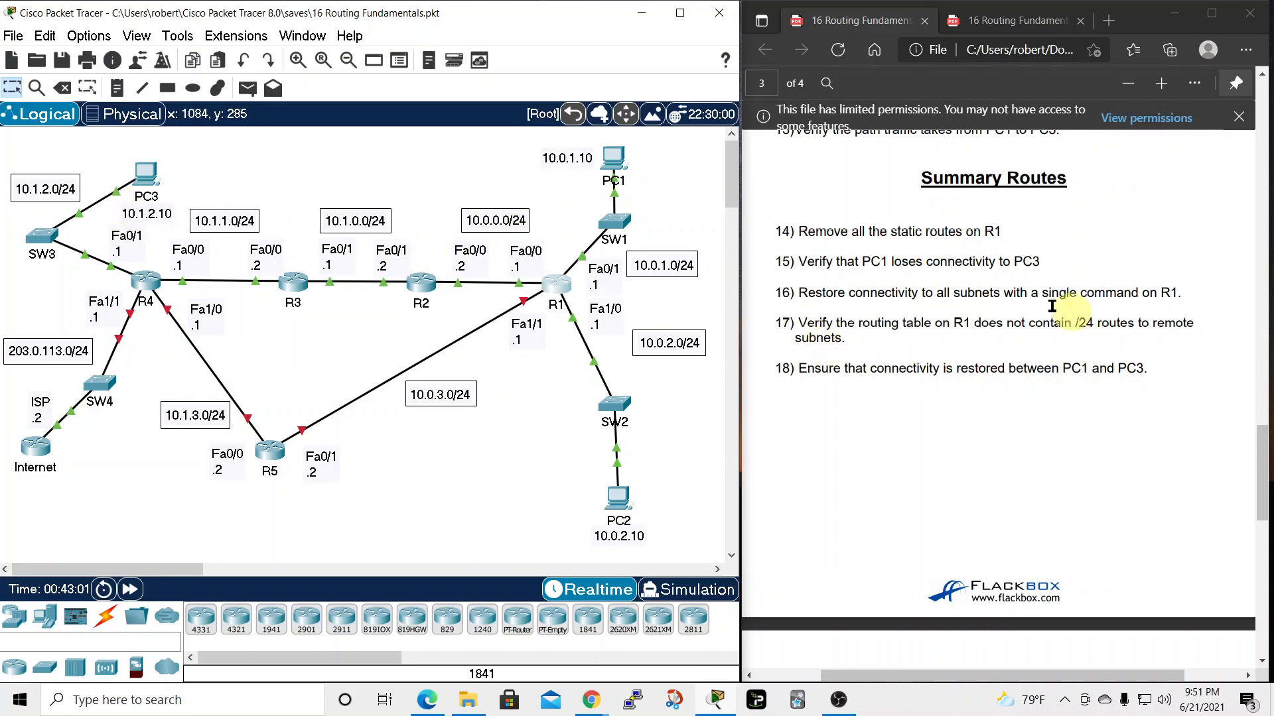
pyautogui.click(616, 167)
pyautogui.moveTo(598, 114); pyautogui.dragTo(895, 97)
pyautogui.click(1013, 178)
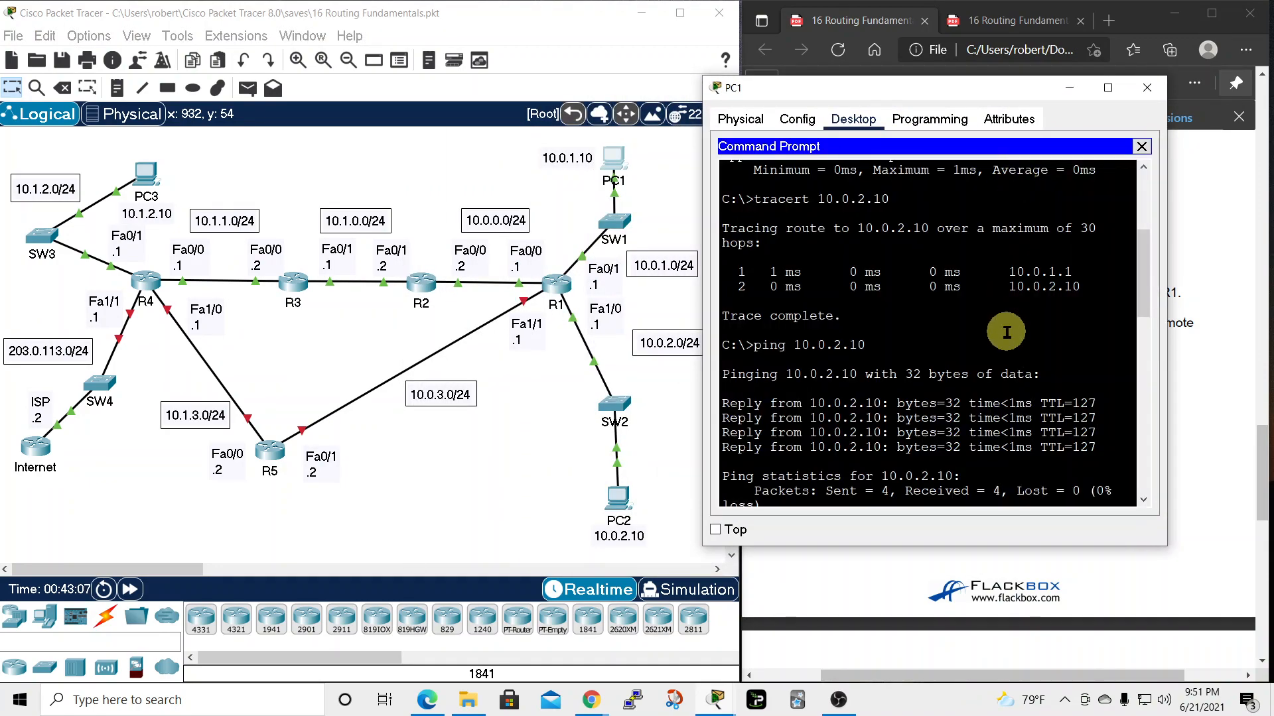
pyautogui.scroll(-15, 1006, 332)
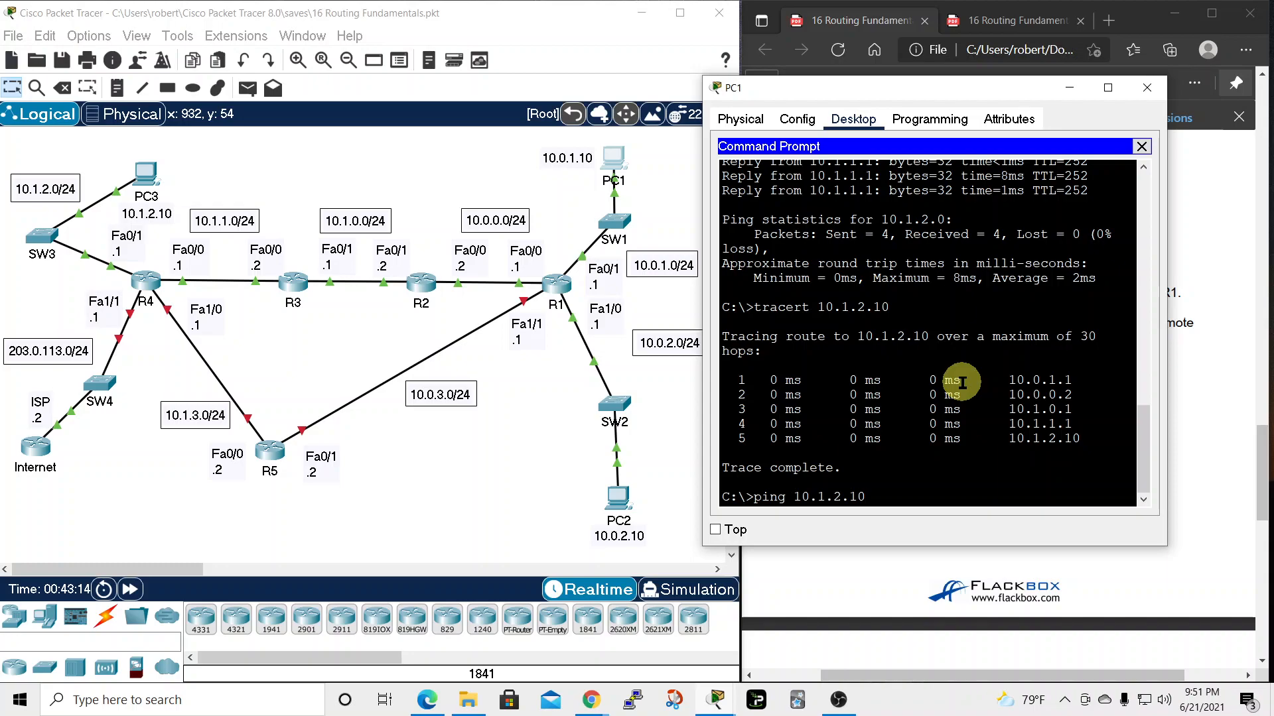
pyautogui.press('Return')
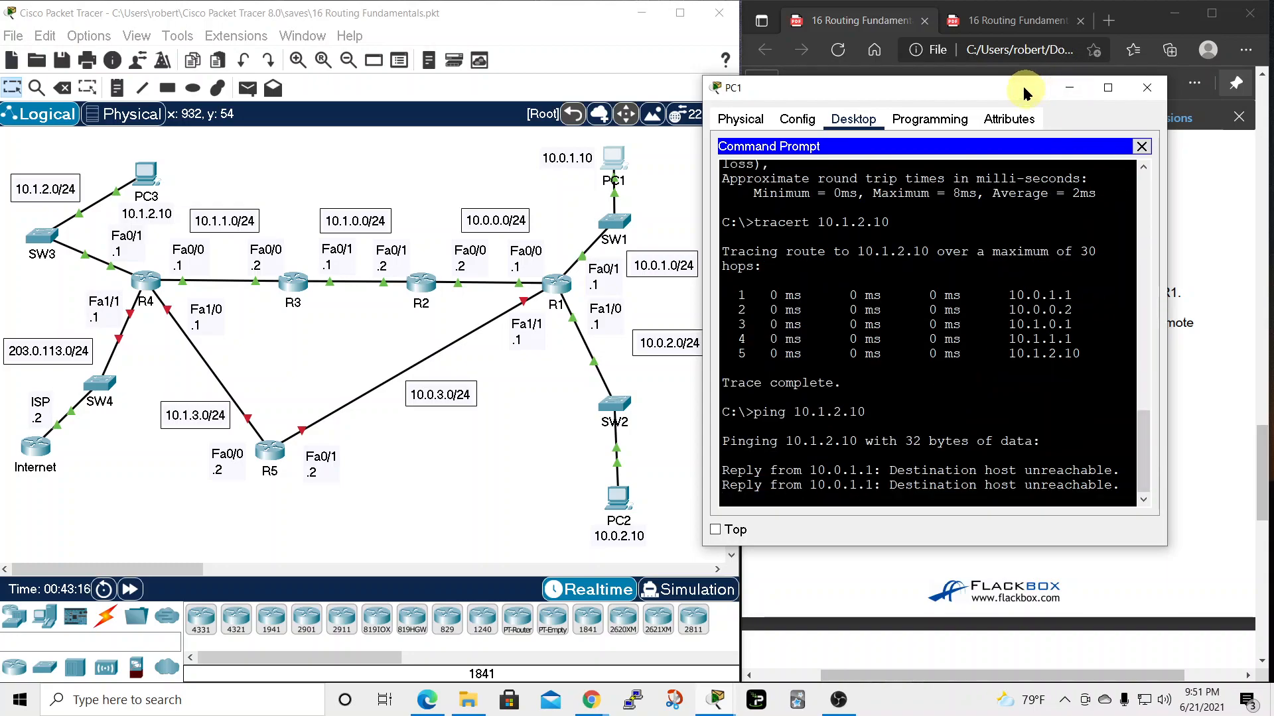
pyautogui.moveTo(1026, 93); pyautogui.dragTo(991, 21)
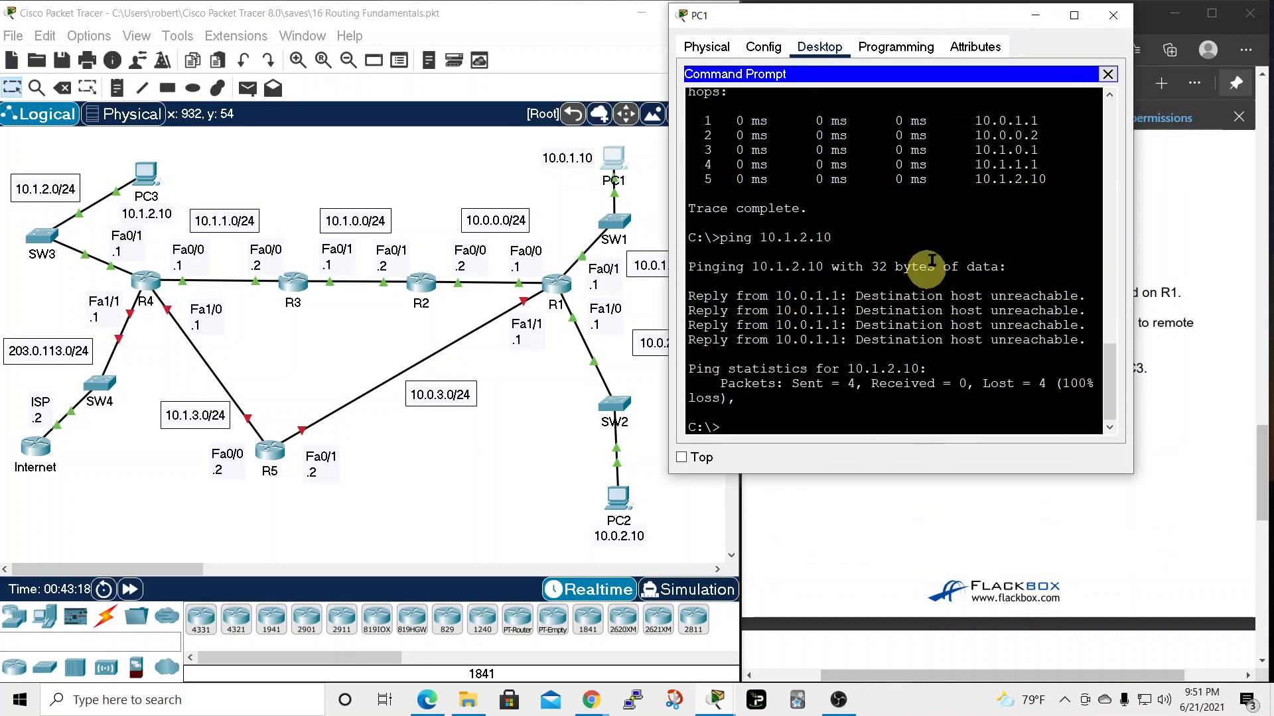
pyautogui.click(1113, 14)
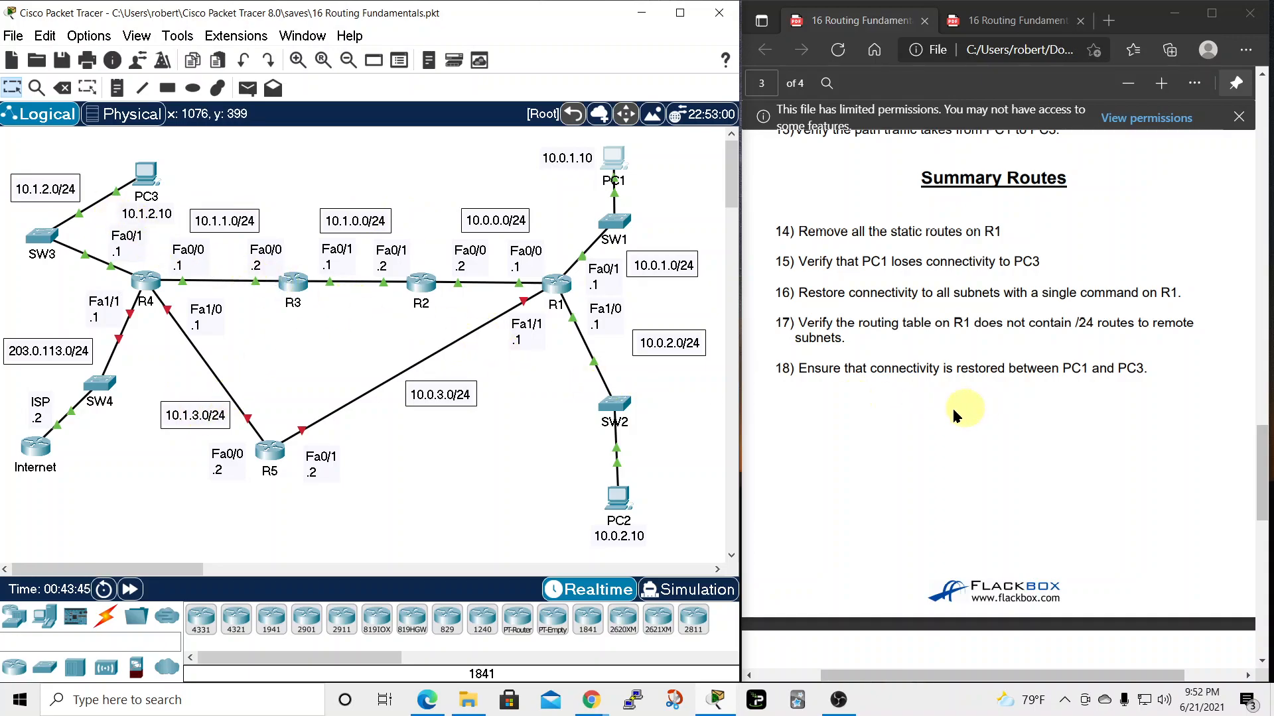
# Add a summary static route on R1 for 10.1.0.0 with mask 255.255.0.0 via next hop 10.0.0.2
pyautogui.click(553, 287)
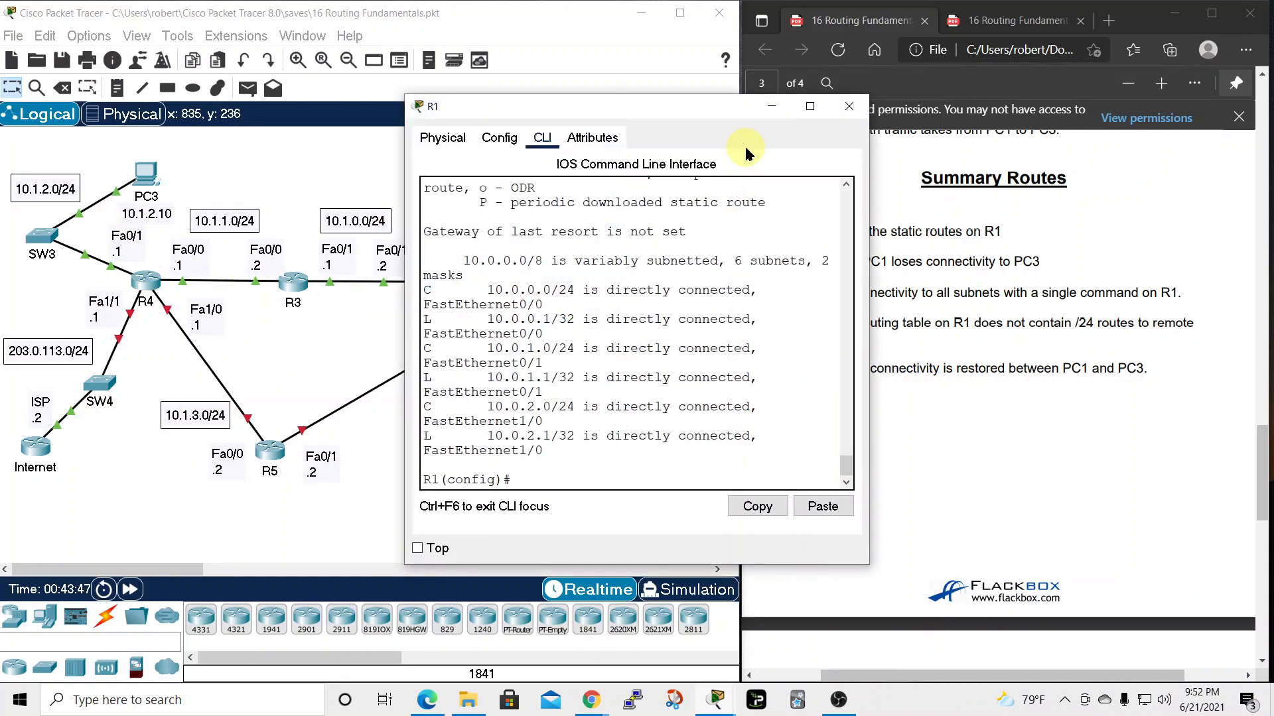
pyautogui.moveTo(710, 96); pyautogui.dragTo(917, 96)
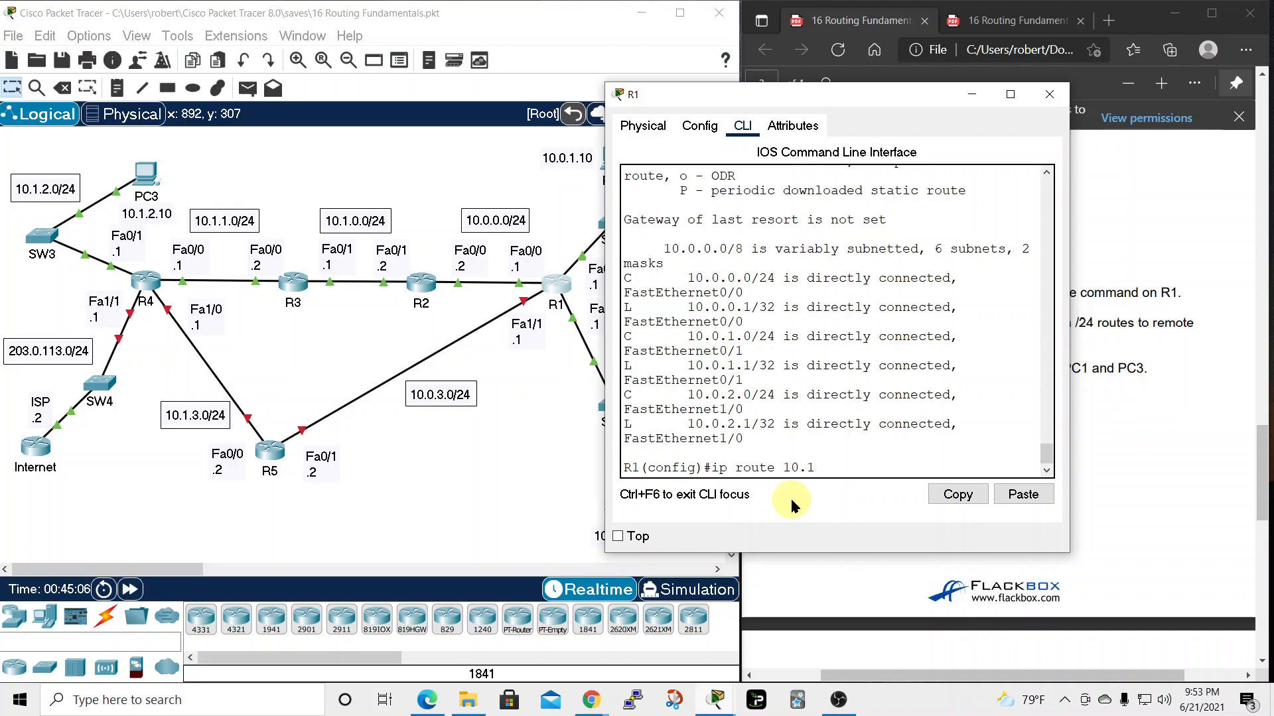
pyautogui.write('.0')
pyautogui.write('255.255.0.0')
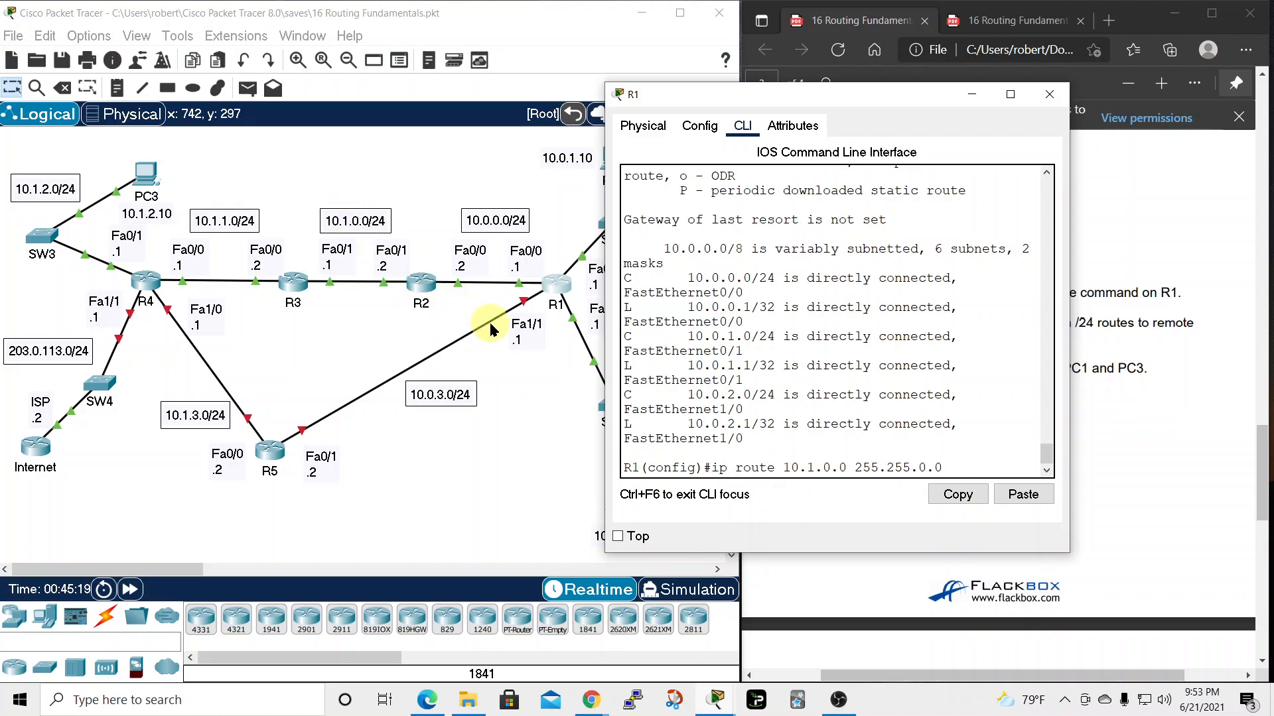
pyautogui.write('10.0.0.2')
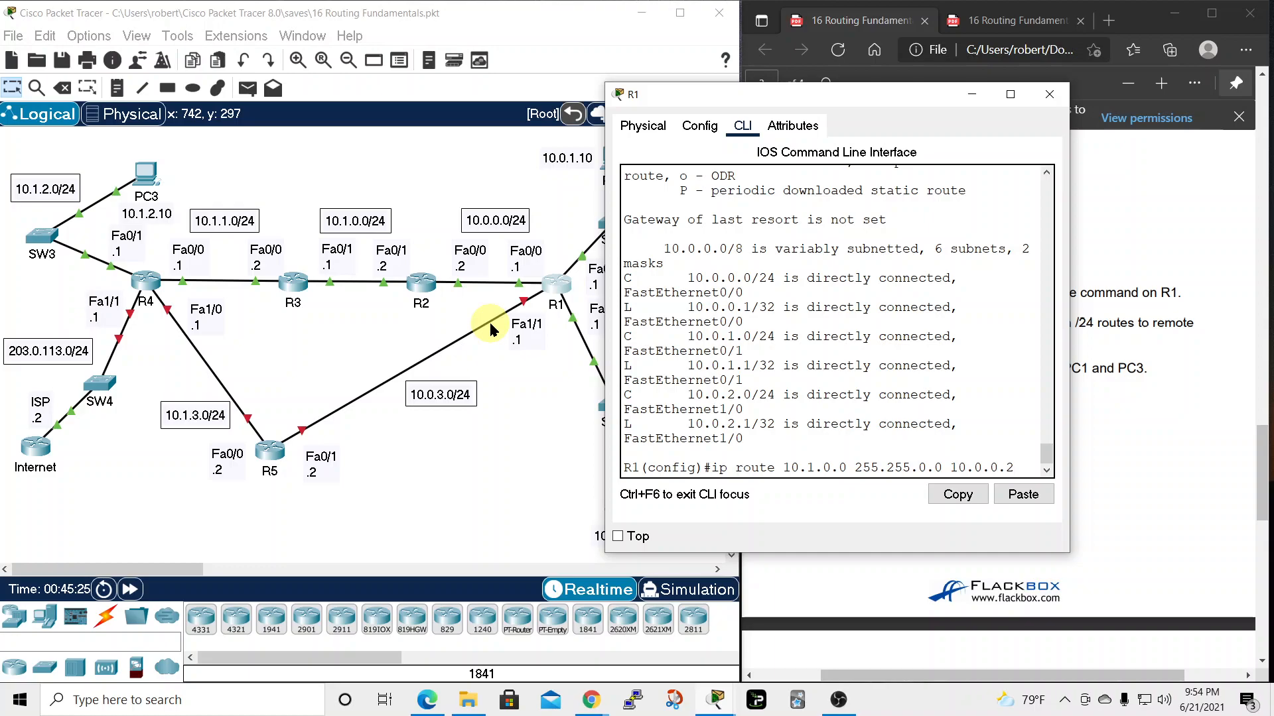
pyautogui.press('Return')
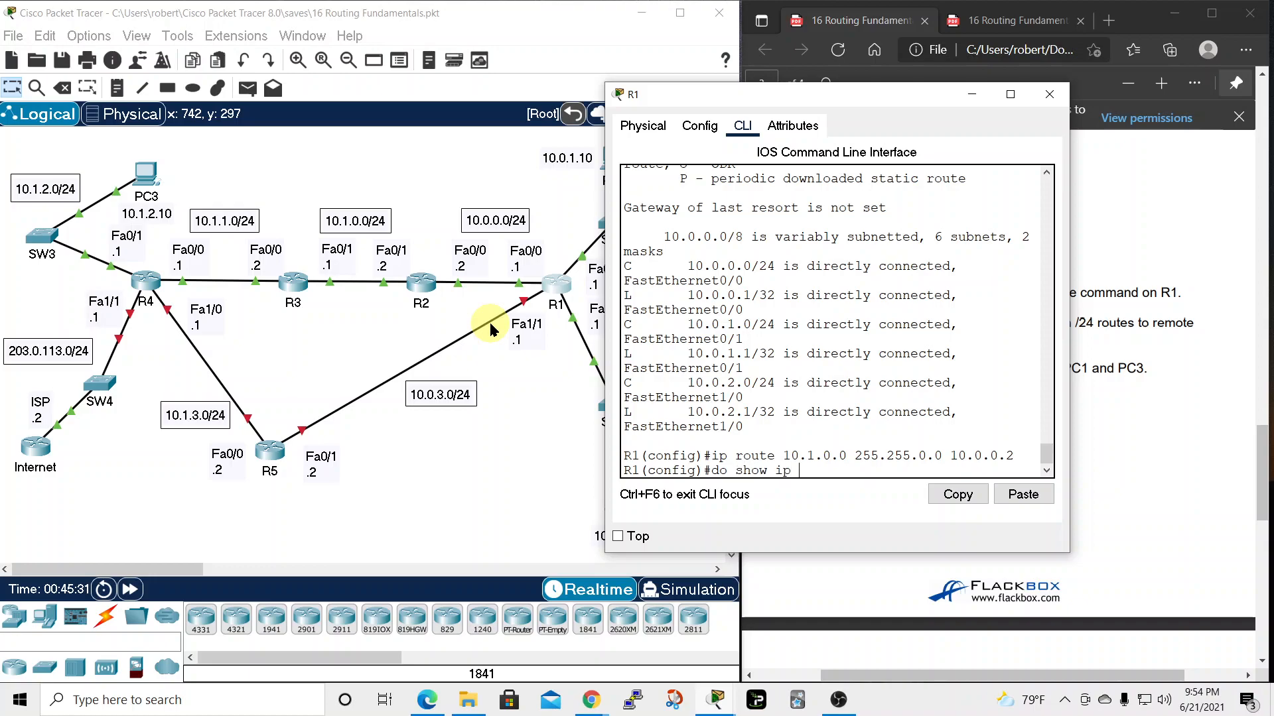
# Display R1's routing table in a widened window, review it with the summary route command, and close the router window
pyautogui.press('Return')
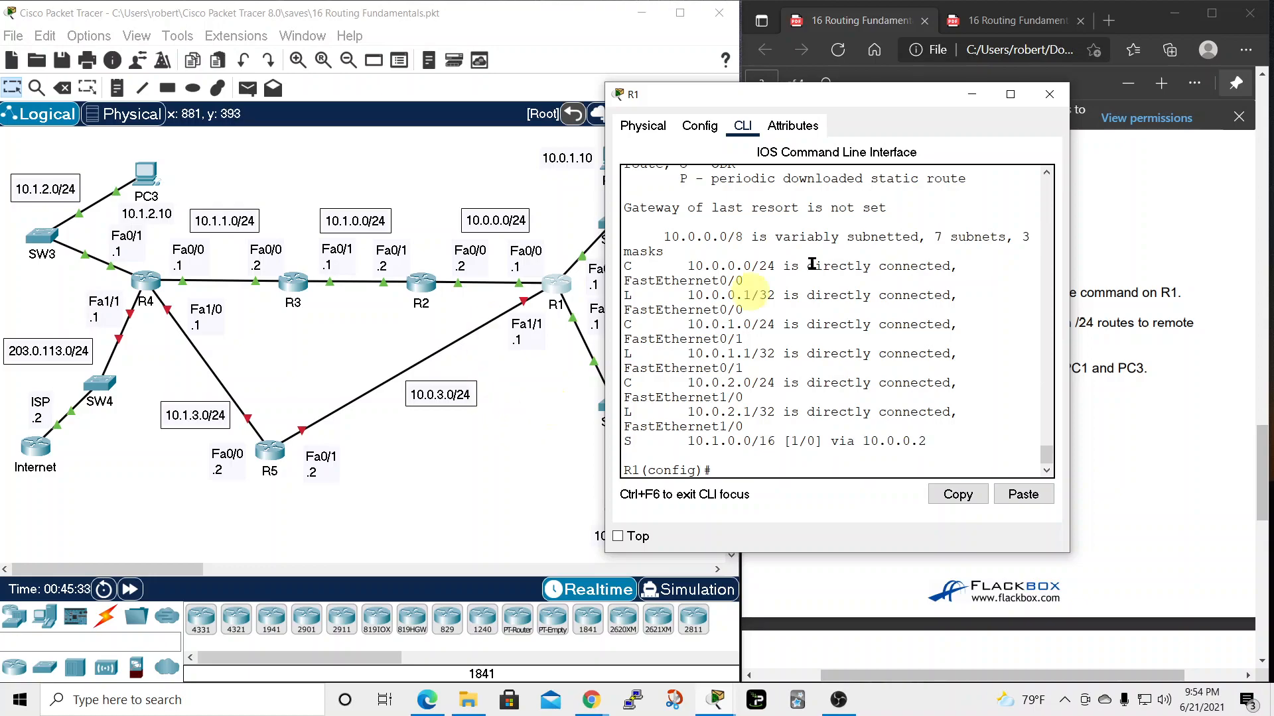
pyautogui.moveTo(1069, 336); pyautogui.dragTo(1251, 348)
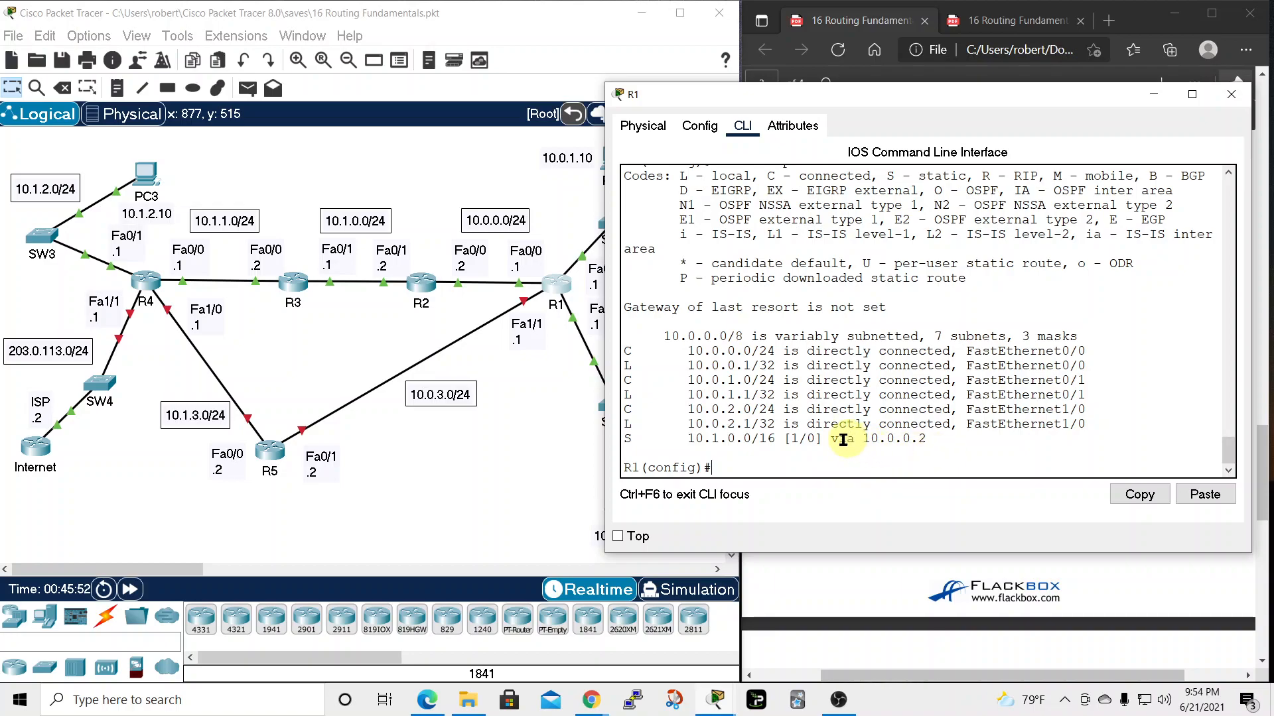
pyautogui.write('do show ip route')
pyautogui.press('Return')
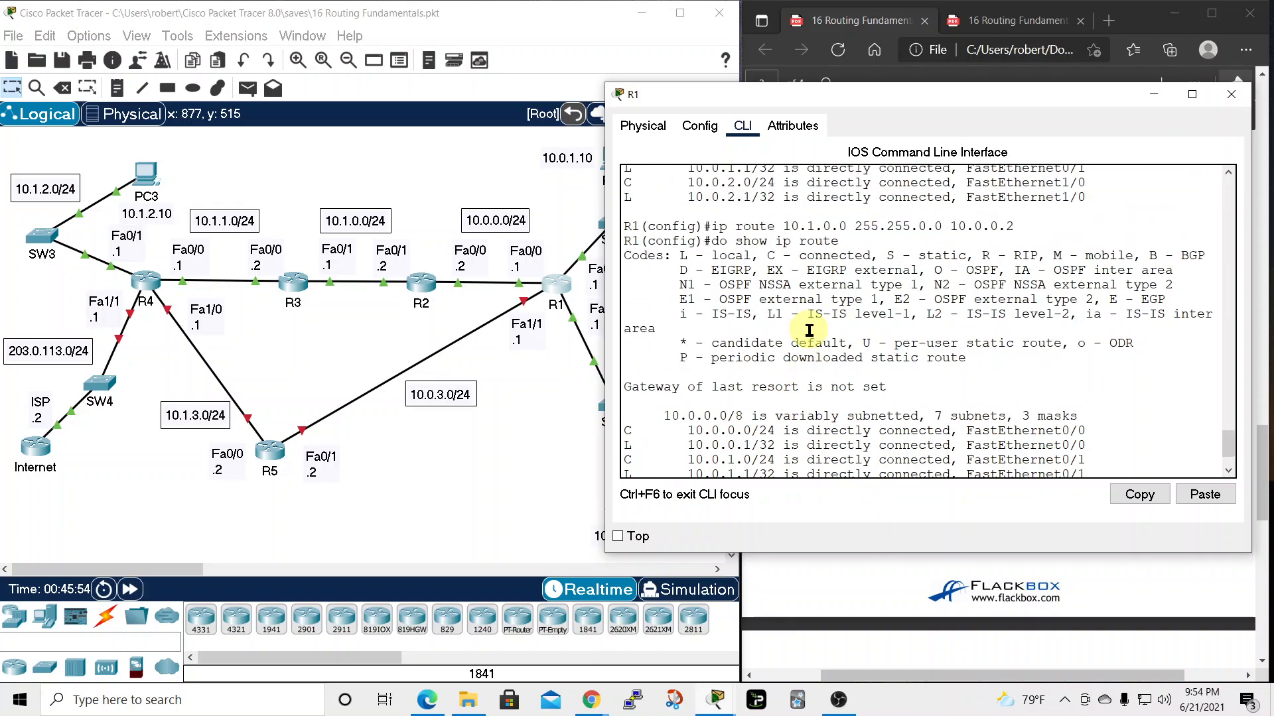
pyautogui.moveTo(712, 227); pyautogui.dragTo(1015, 227)
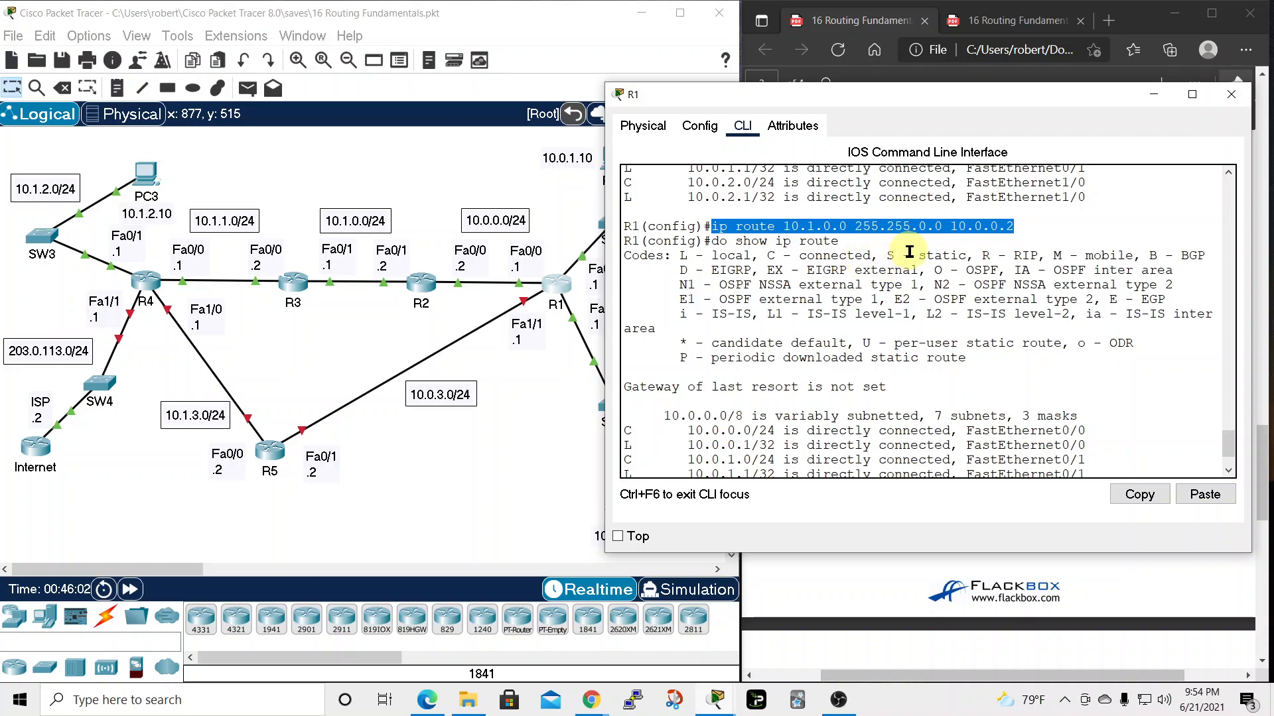
pyautogui.click(938, 270)
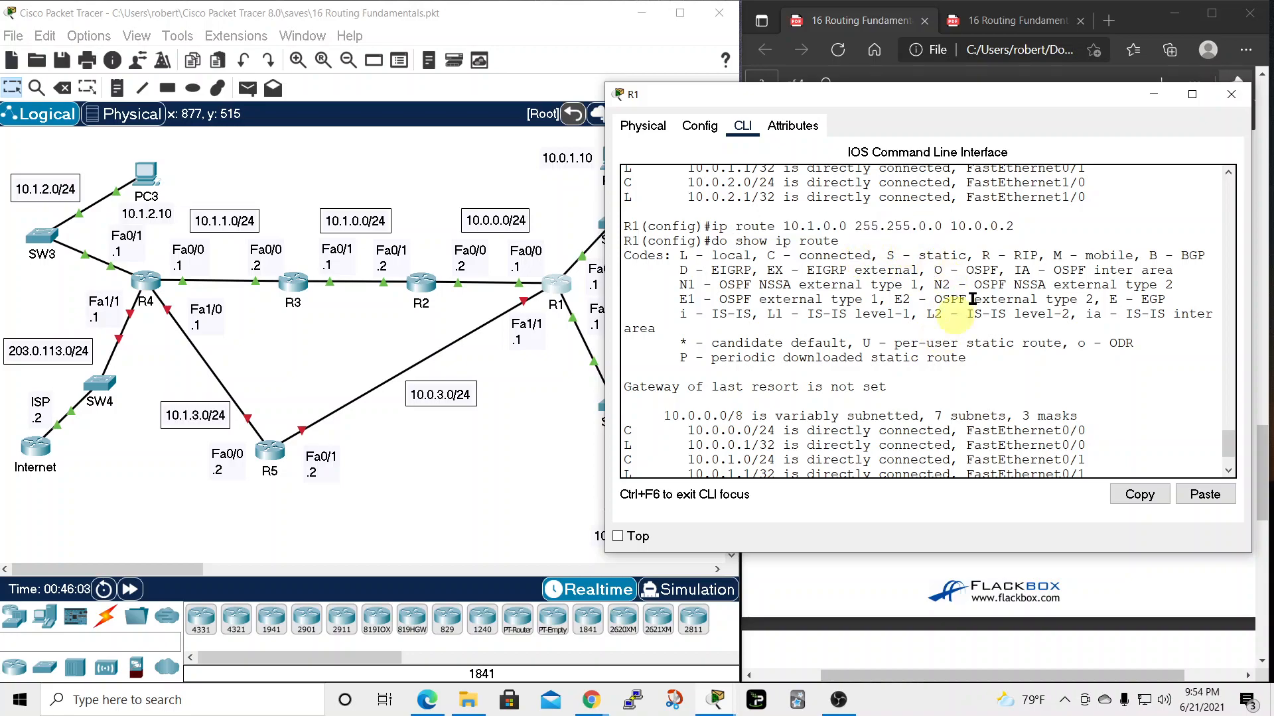
pyautogui.scroll(-2, 908, 431)
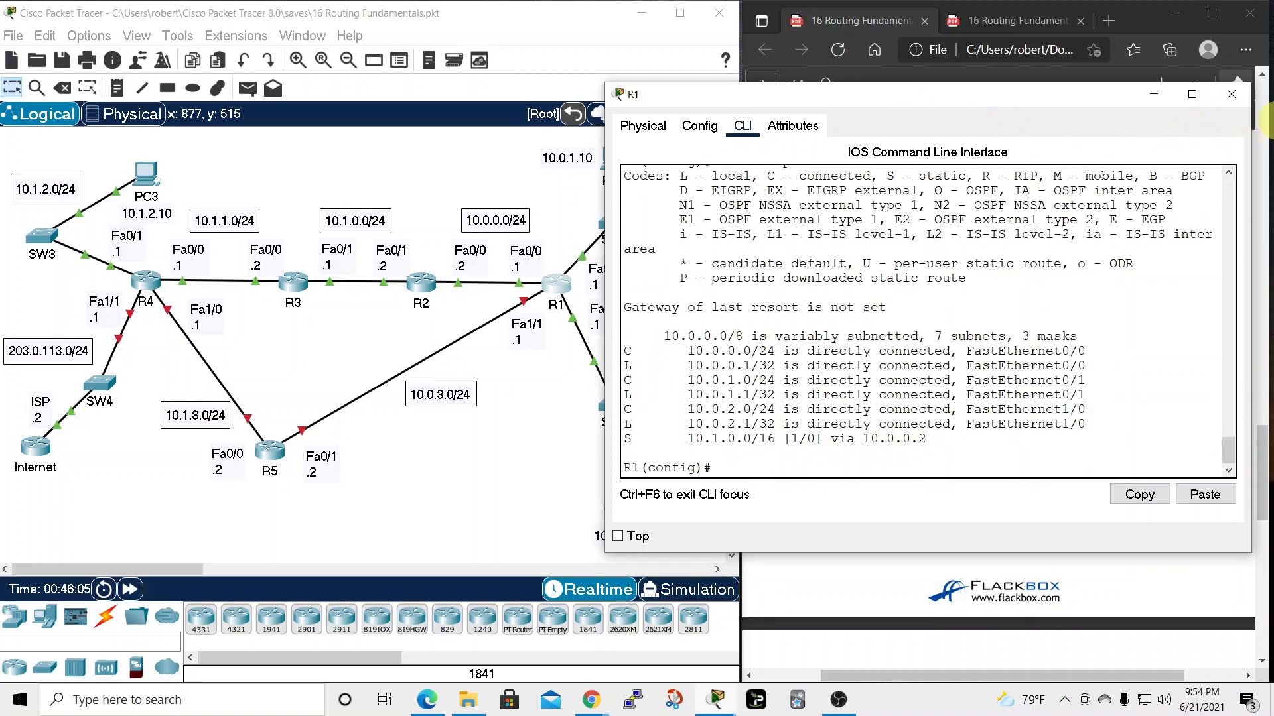
pyautogui.click(1229, 98)
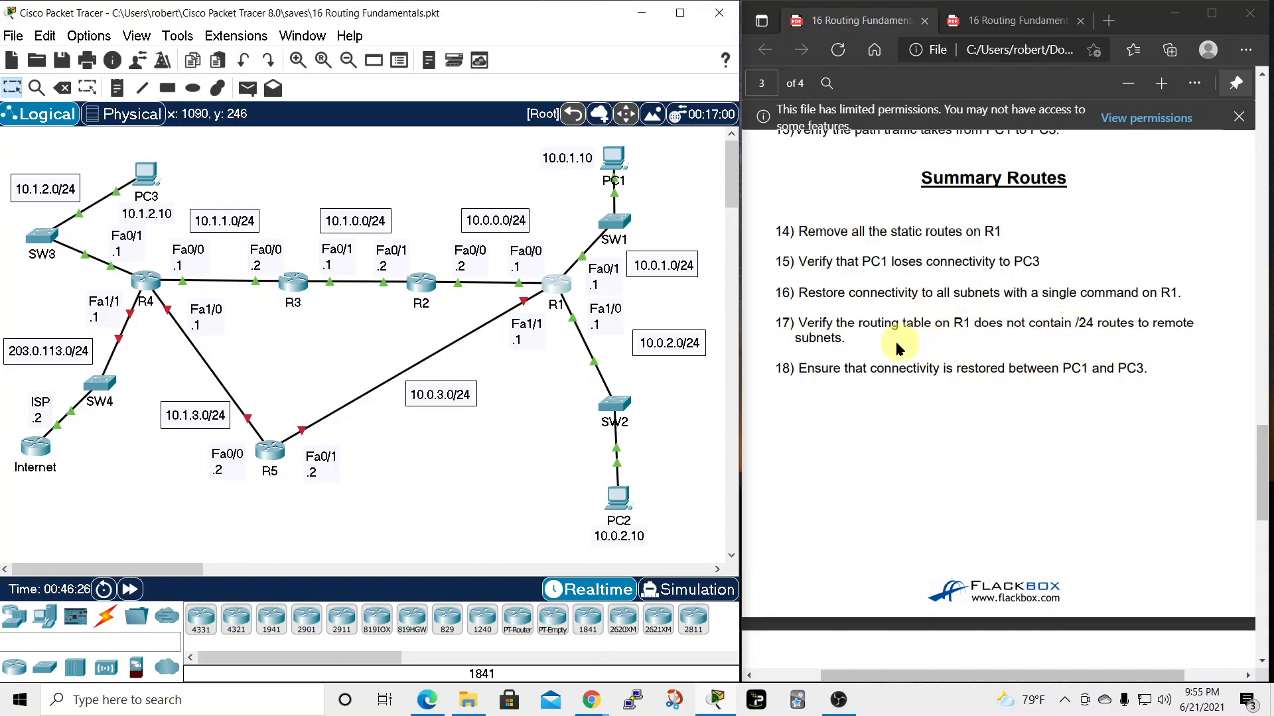
# Reopen R1 and display its routing table again to check for /24 routes to remote subnets, and close the window
pyautogui.click(557, 285)
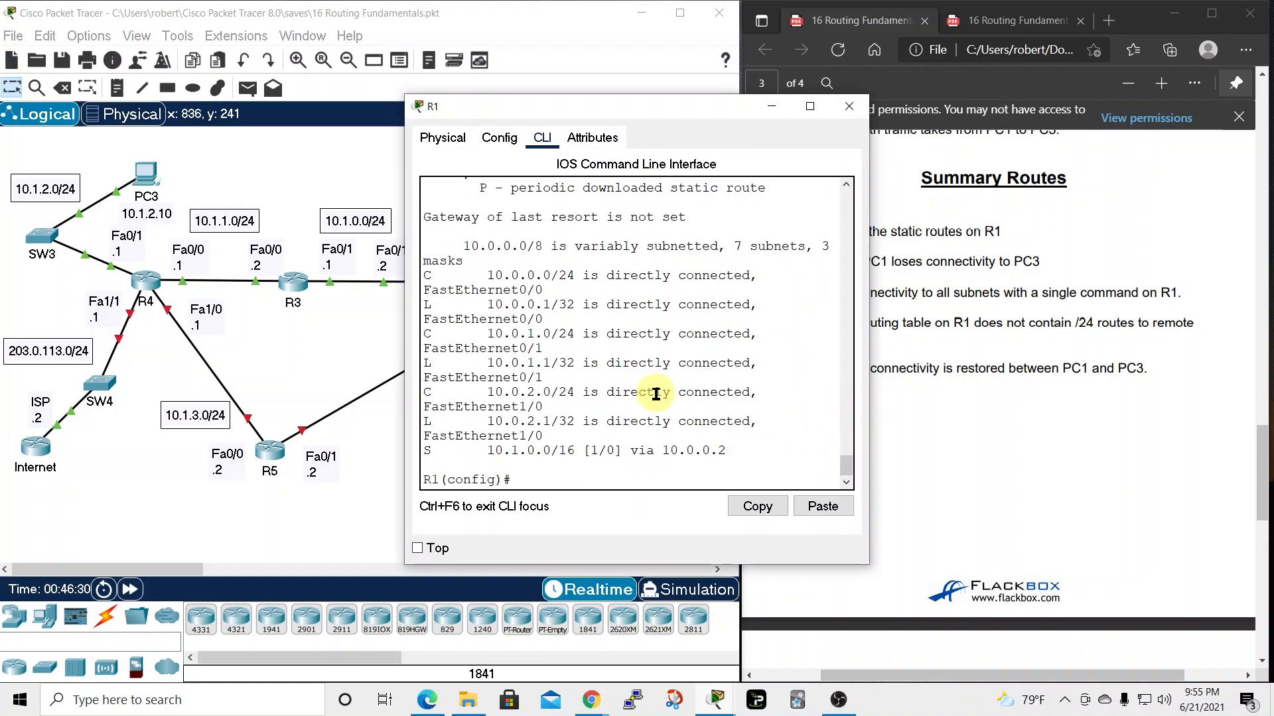
pyautogui.press('Up')
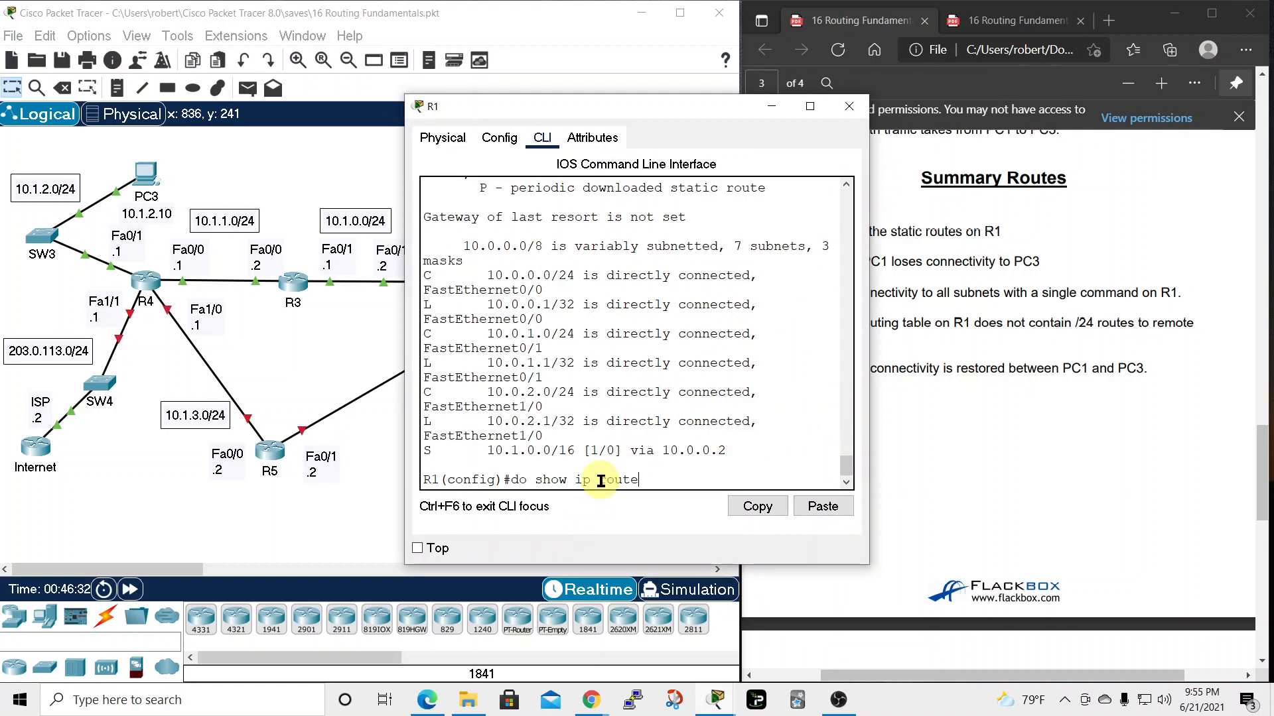
pyautogui.press('Return')
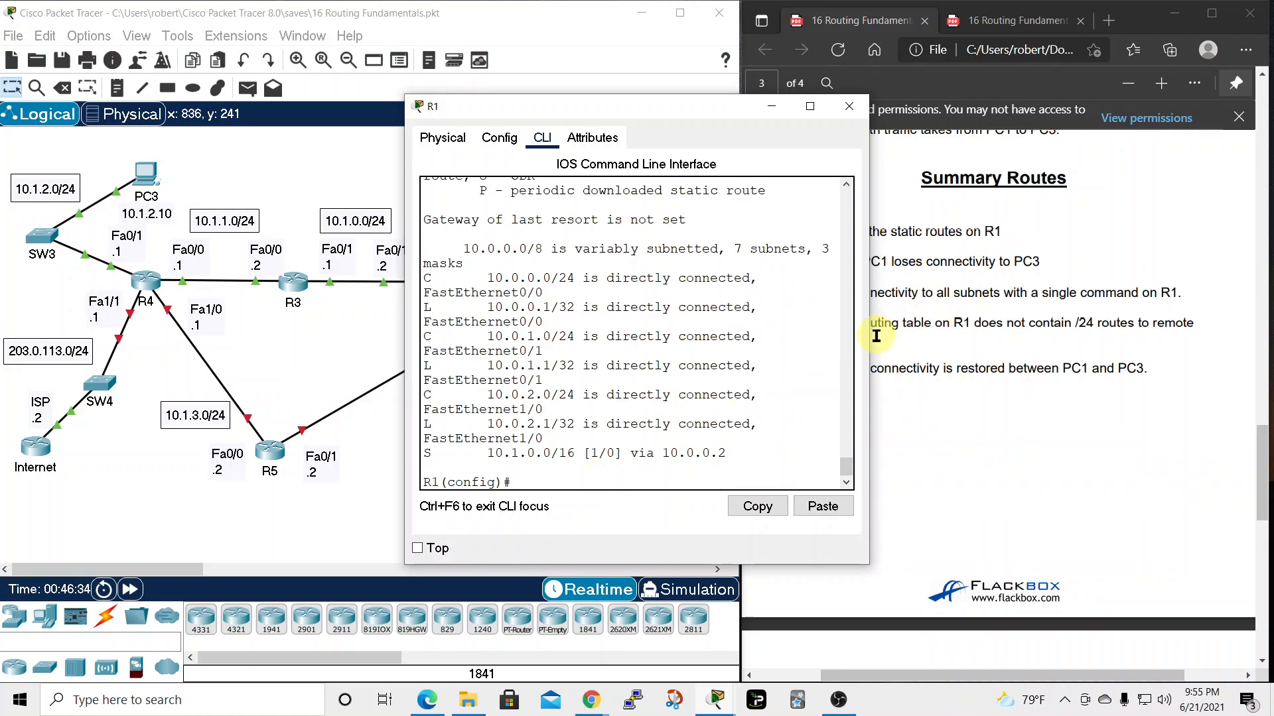
pyautogui.moveTo(869, 336); pyautogui.dragTo(1031, 336)
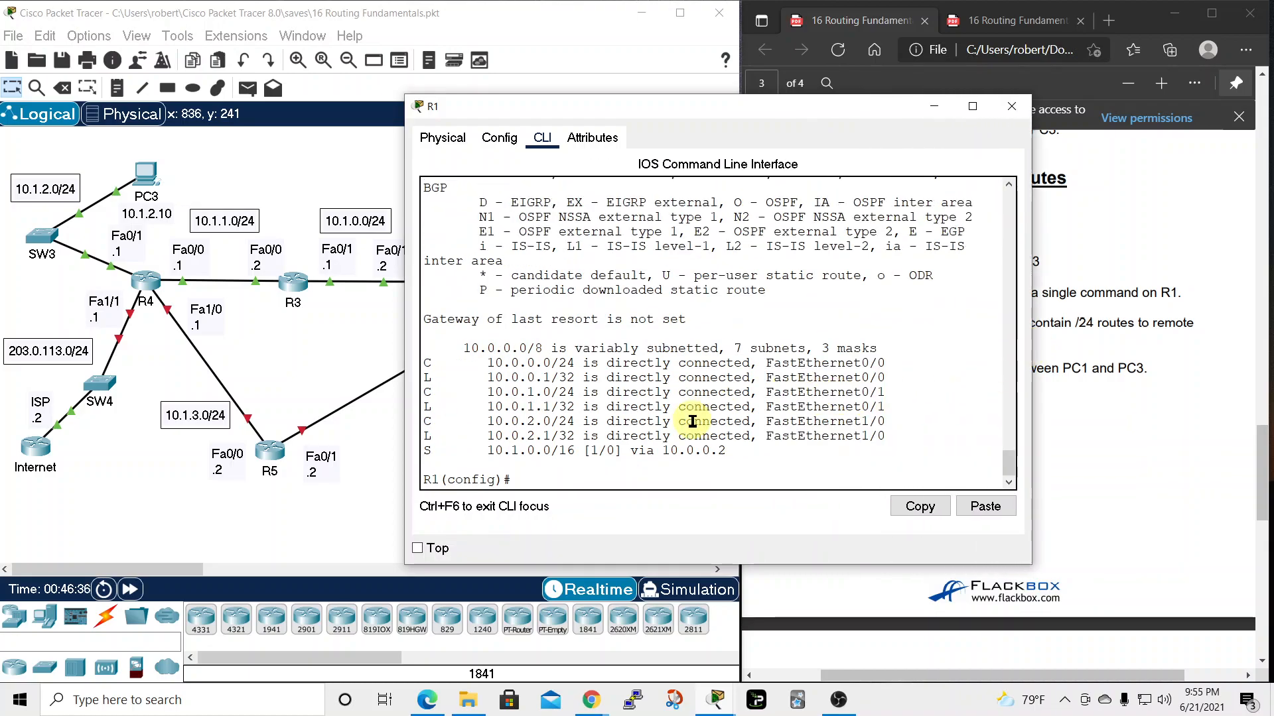
pyautogui.moveTo(738, 112); pyautogui.dragTo(894, 70)
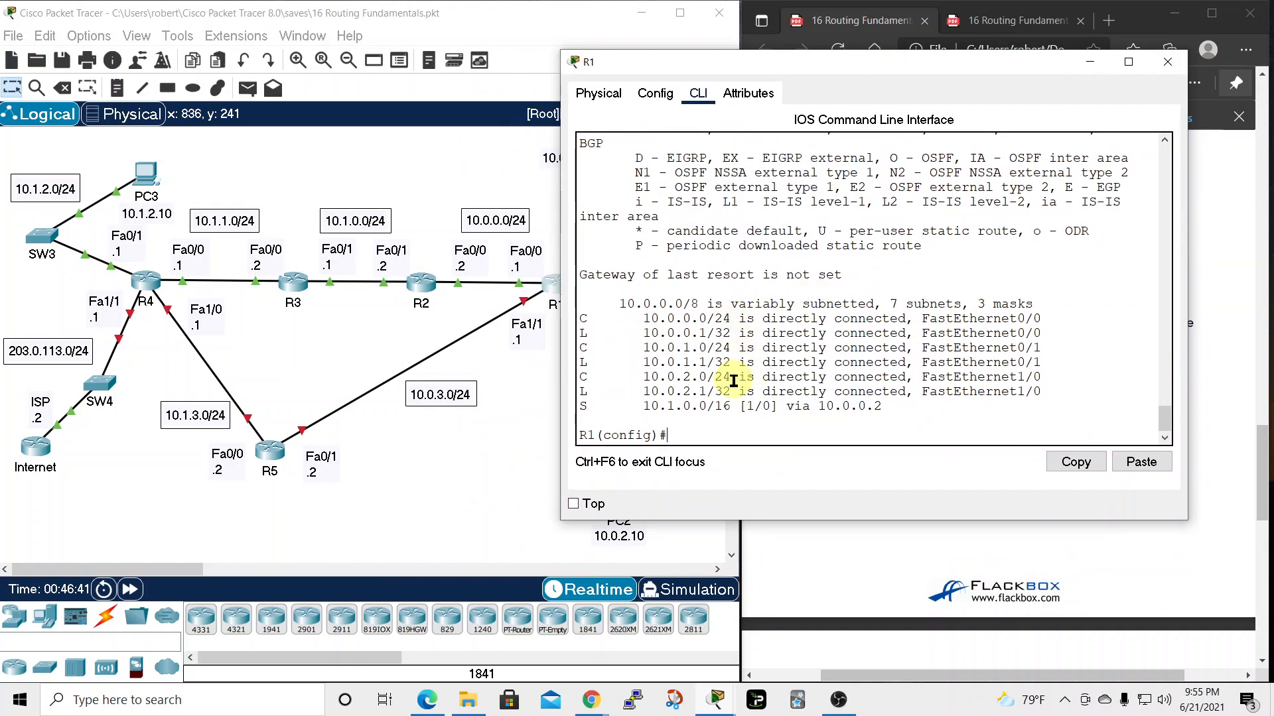
pyautogui.click(1167, 61)
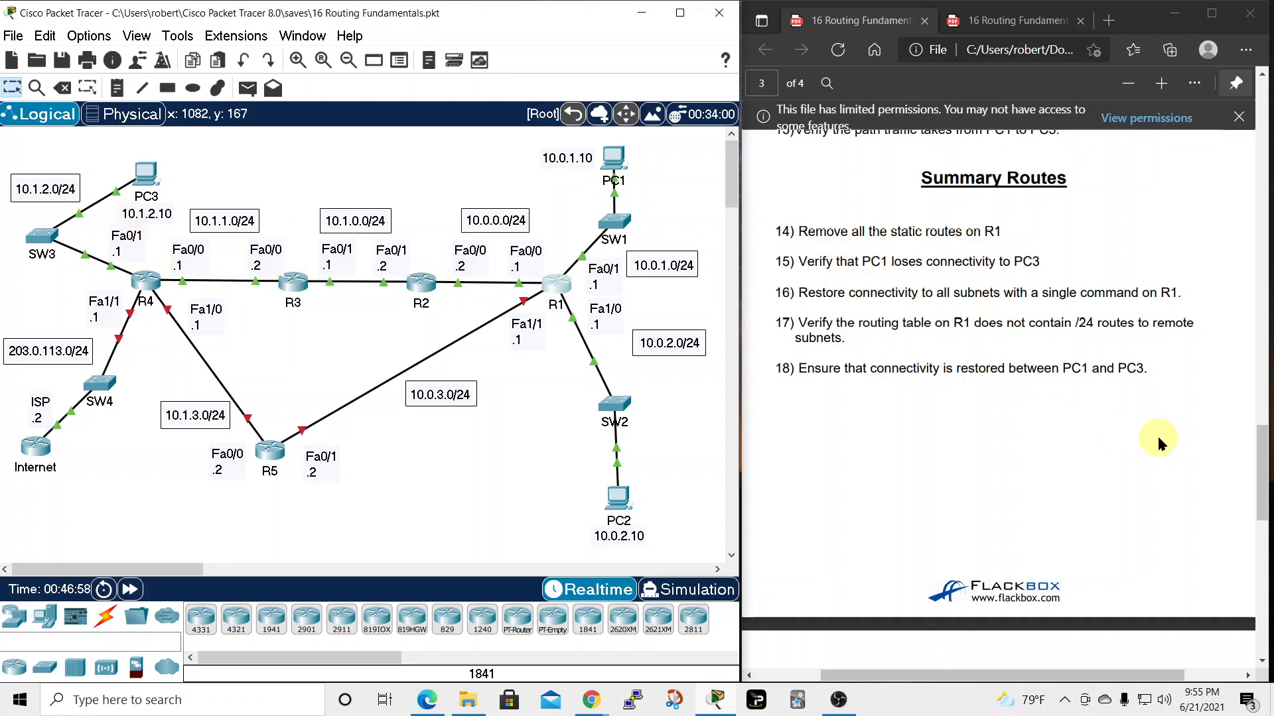
# Ping PC3 at 10.1.2.10 from PC1's Command Prompt to check the restored connectivity, and close the PC1 window
pyautogui.click(611, 163)
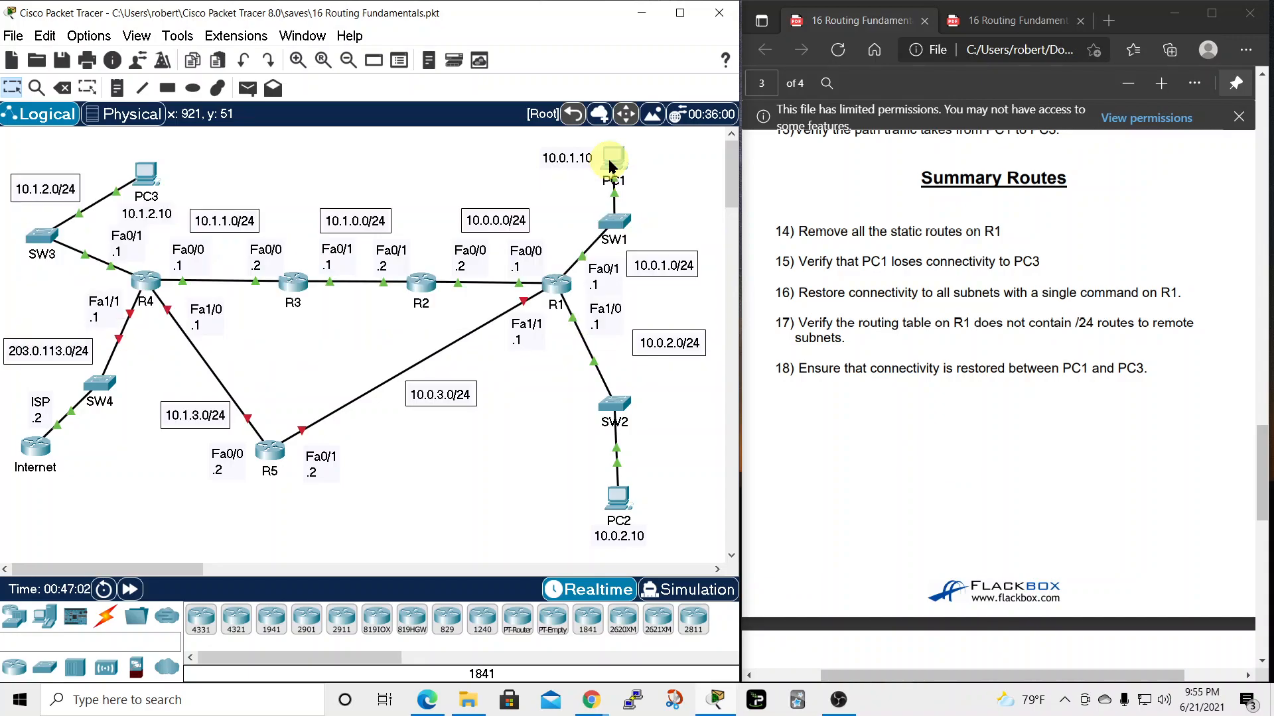
pyautogui.moveTo(697, 111); pyautogui.dragTo(1002, 77)
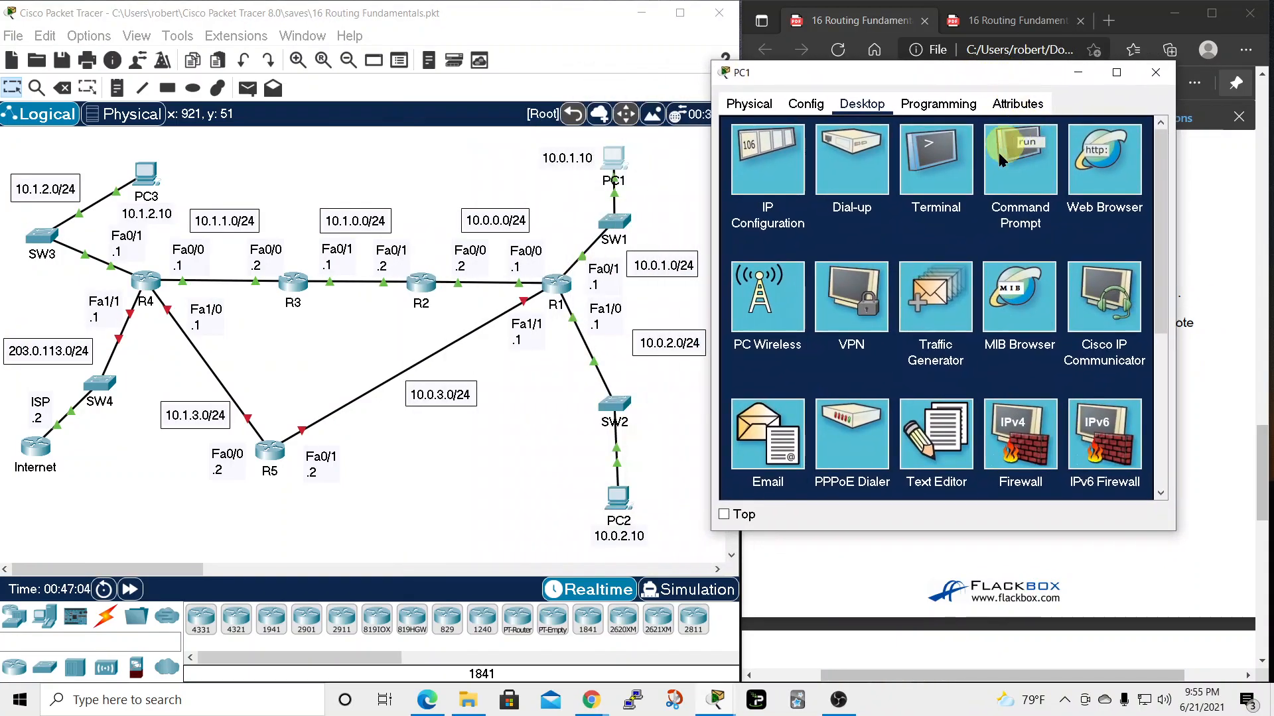
pyautogui.click(1020, 158)
pyautogui.scroll(-3, 995, 352)
pyautogui.scroll(-10, 995, 358)
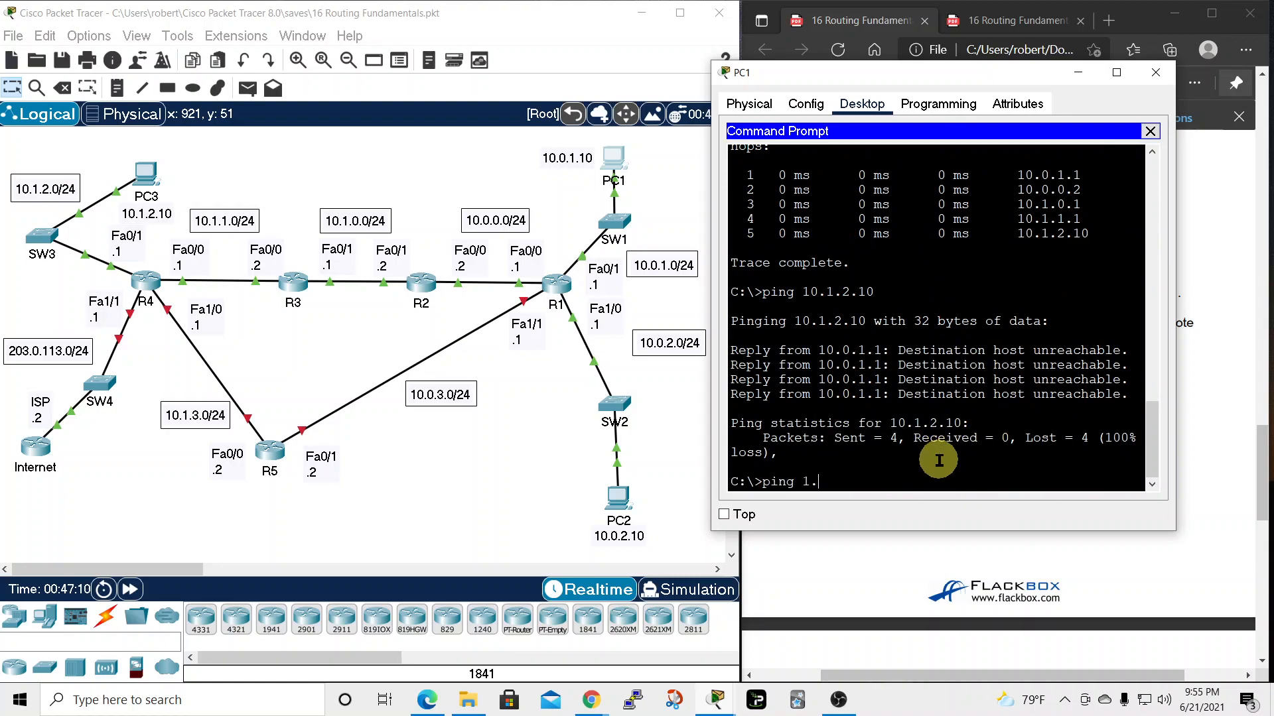
pyautogui.press('BackSpace')
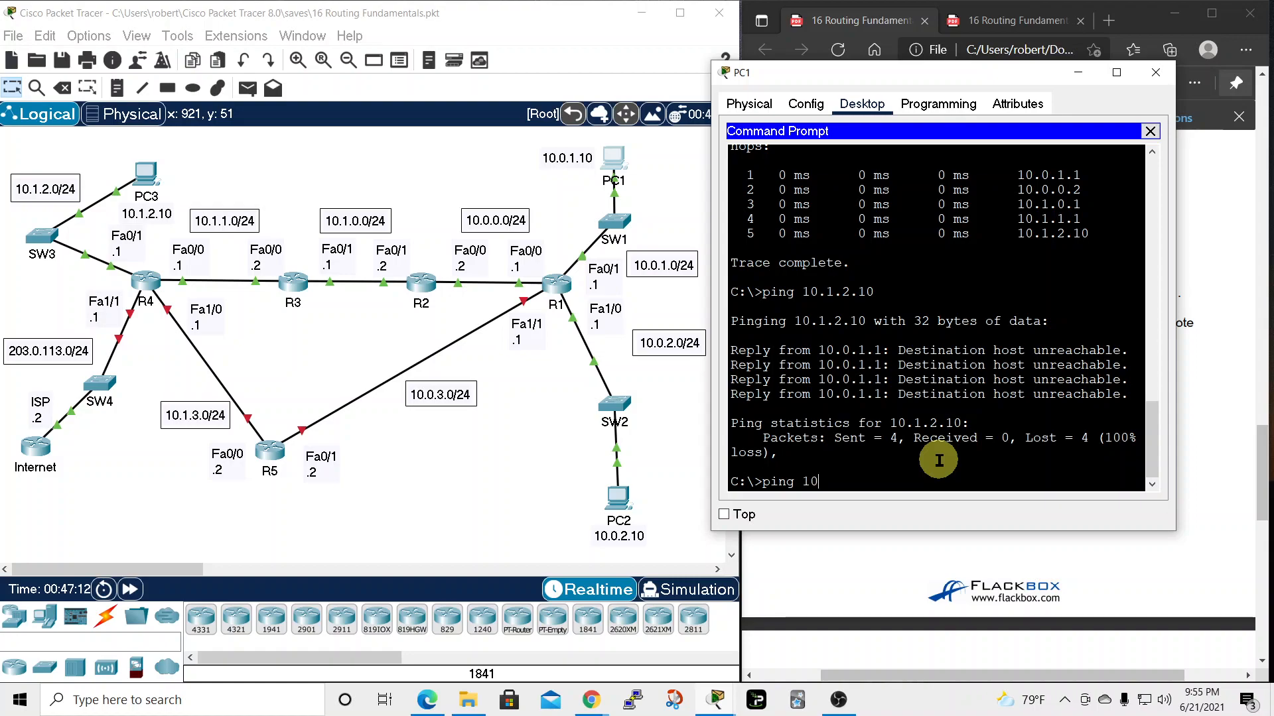
pyautogui.write('0.1.2.10')
pyautogui.press('Return')
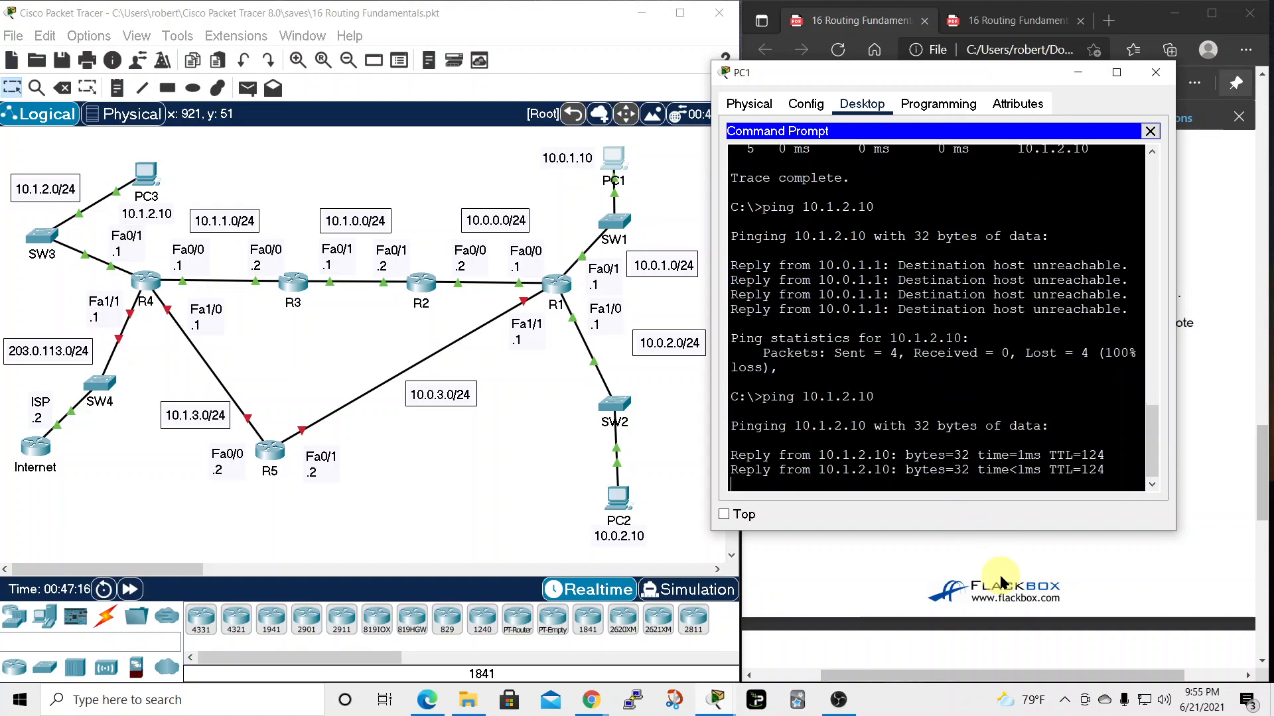
pyautogui.click(1155, 72)
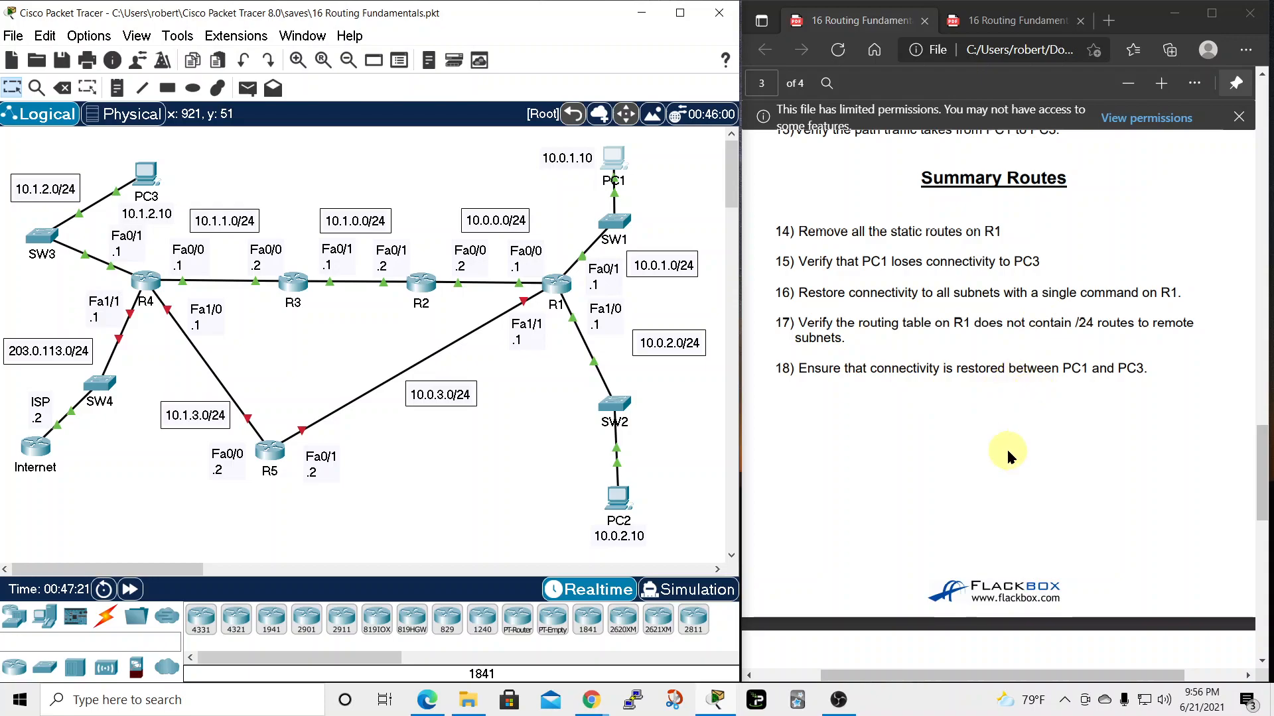
# Go to the lab's Longest Prefix Match section, open R5's command line and enter global configuration mode
pyautogui.scroll(-8, 1006, 448)
pyautogui.scroll(-1, 1007, 451)
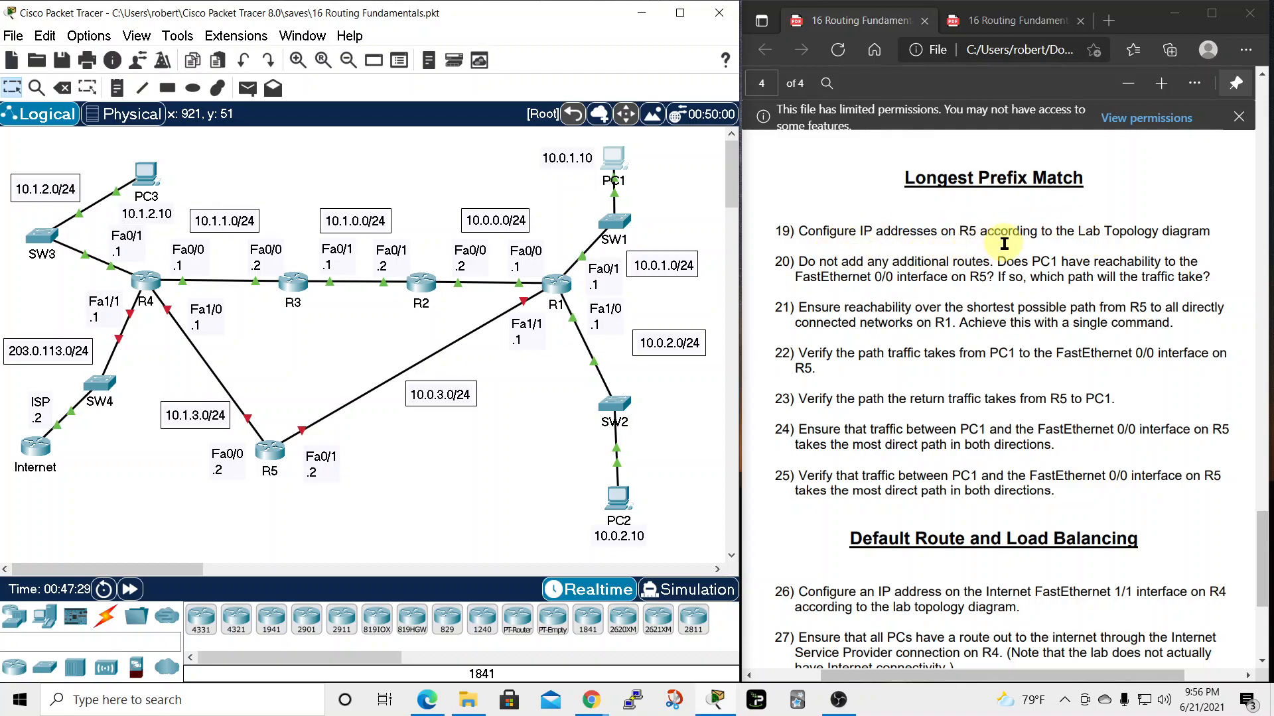
pyautogui.click(272, 450)
pyautogui.moveTo(650, 111); pyautogui.dragTo(840, 60)
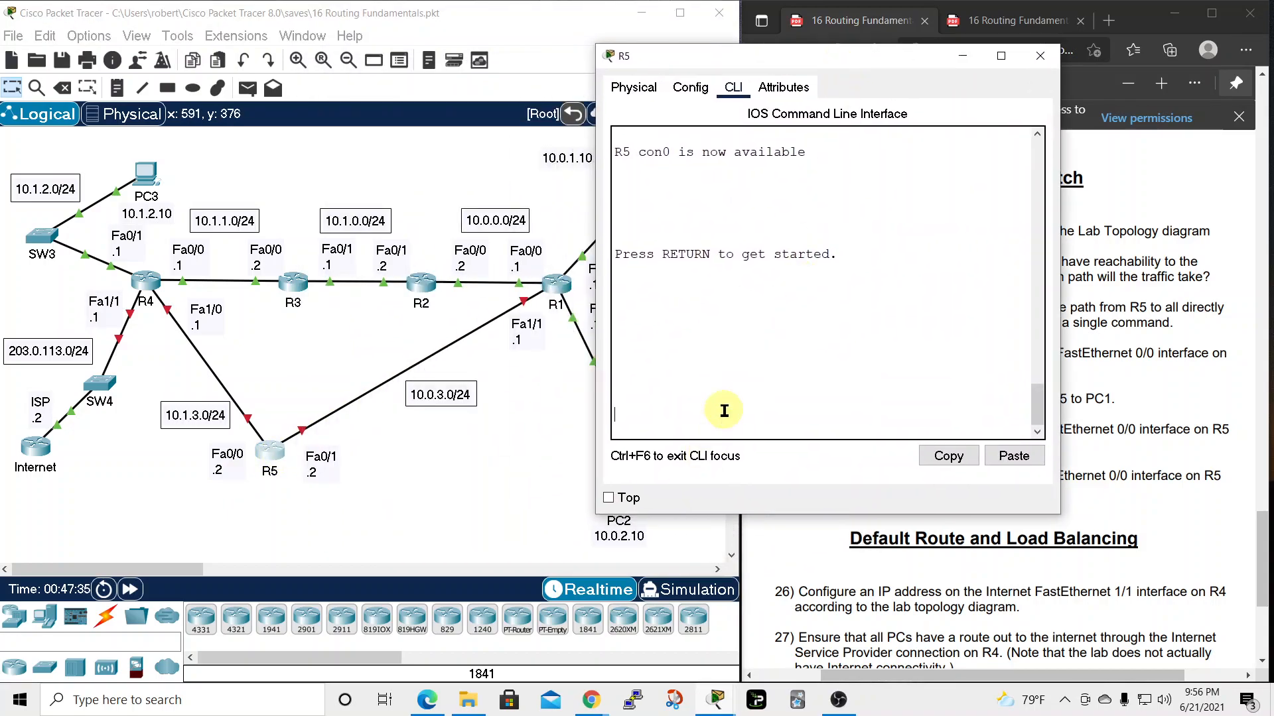
pyautogui.press('Return')
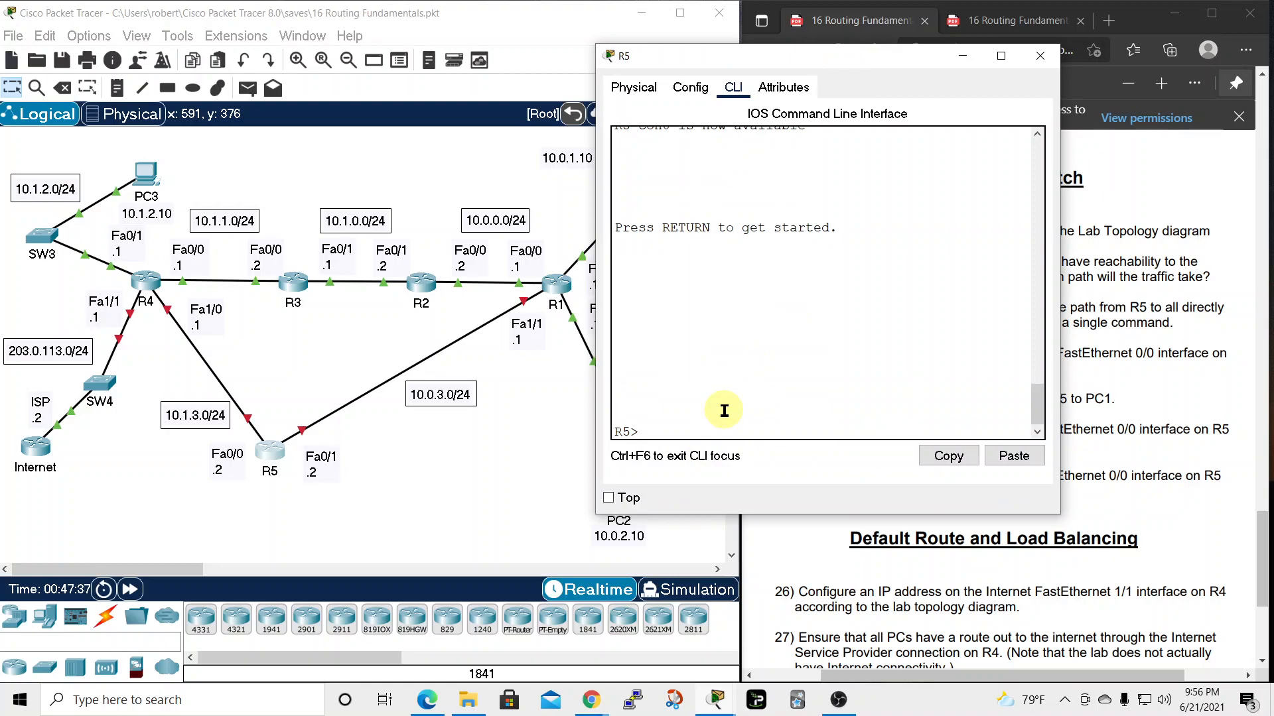
pyautogui.write('en')
pyautogui.press('Return')
pyautogui.write('conf tg')
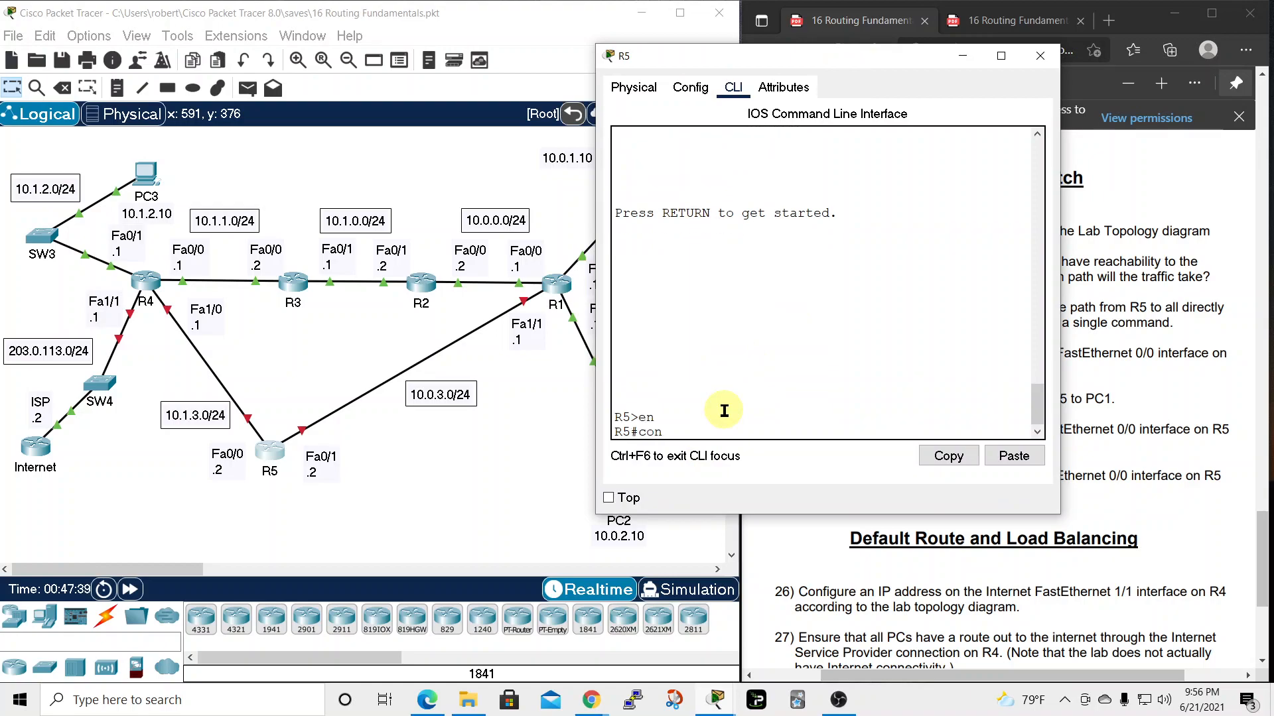
pyautogui.press('Return')
pyautogui.write('conf')
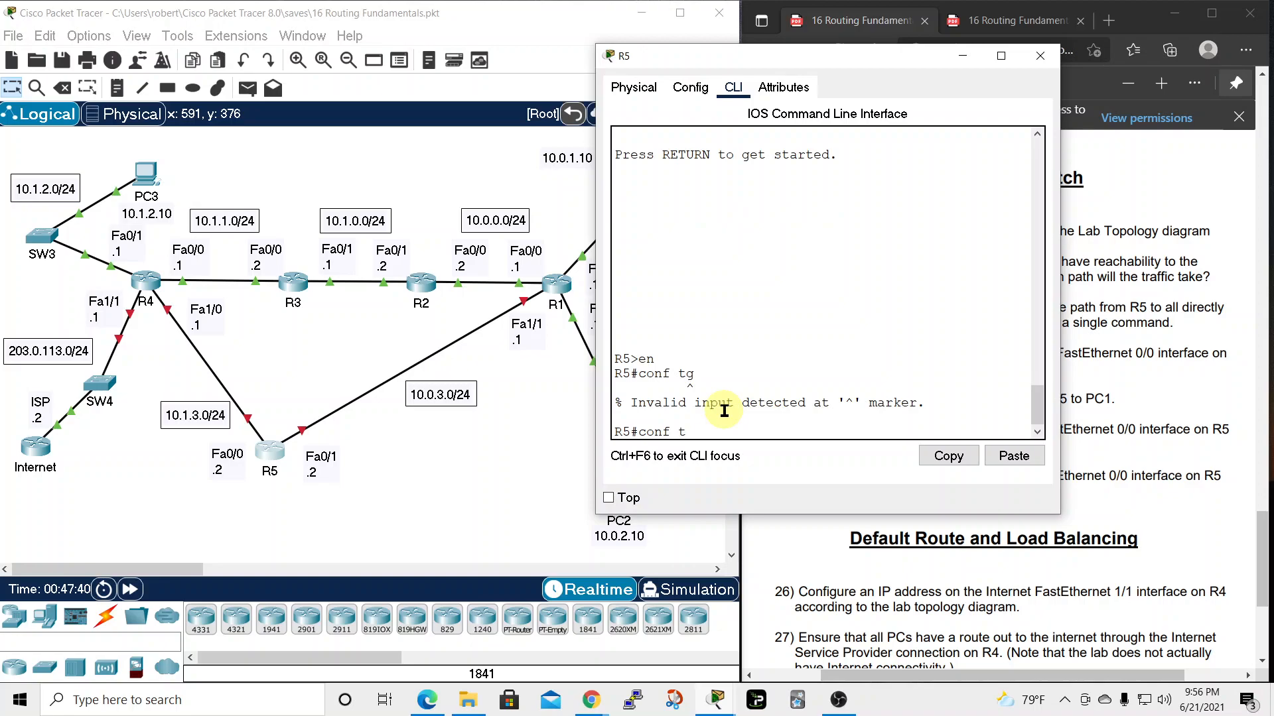
pyautogui.write(' t')
pyautogui.press('Return')
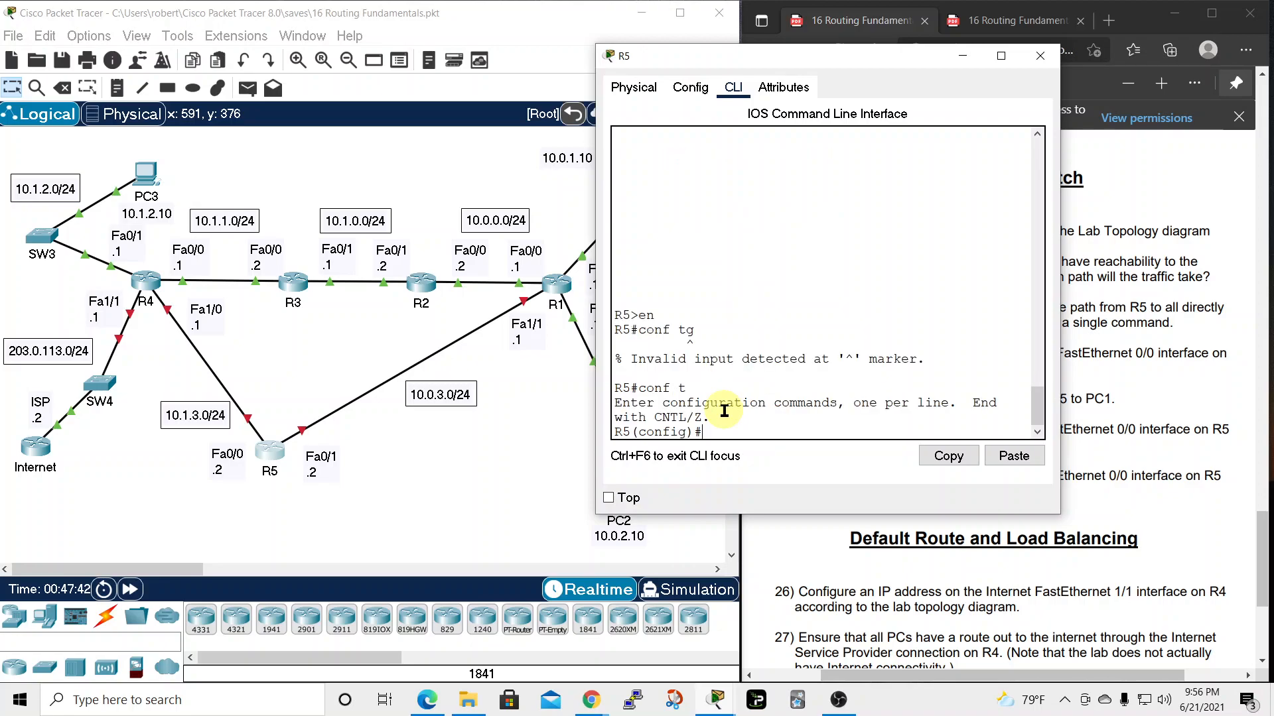
# Enter interface configuration mode for FastEthernet 0/0 on R5
pyautogui.moveTo(881, 58); pyautogui.dragTo(896, 83)
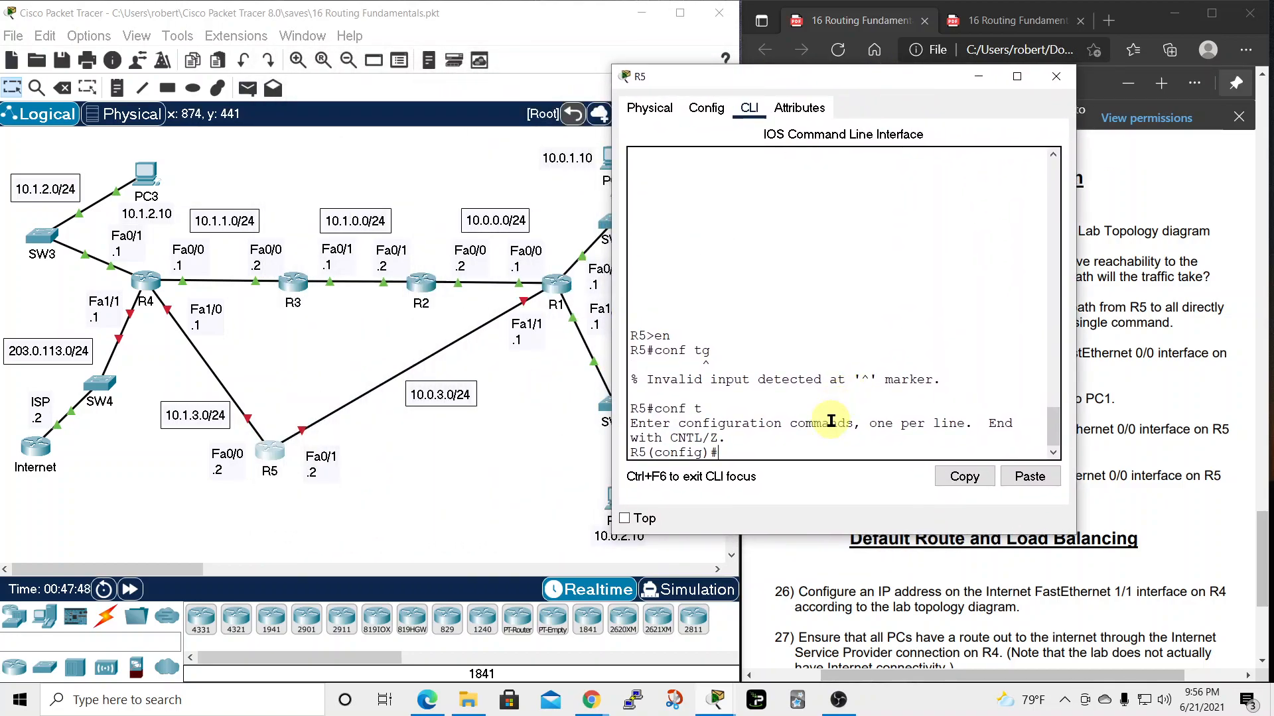
pyautogui.write('add')
pyautogui.press('BackSpace')
pyautogui.press('BackSpace')
pyautogui.press('BackSpace')
pyautogui.press('BackSpace')
pyautogui.press('BackSpace')
pyautogui.press('BackSpace')
pyautogui.write('int')
pyautogui.press('Tab')
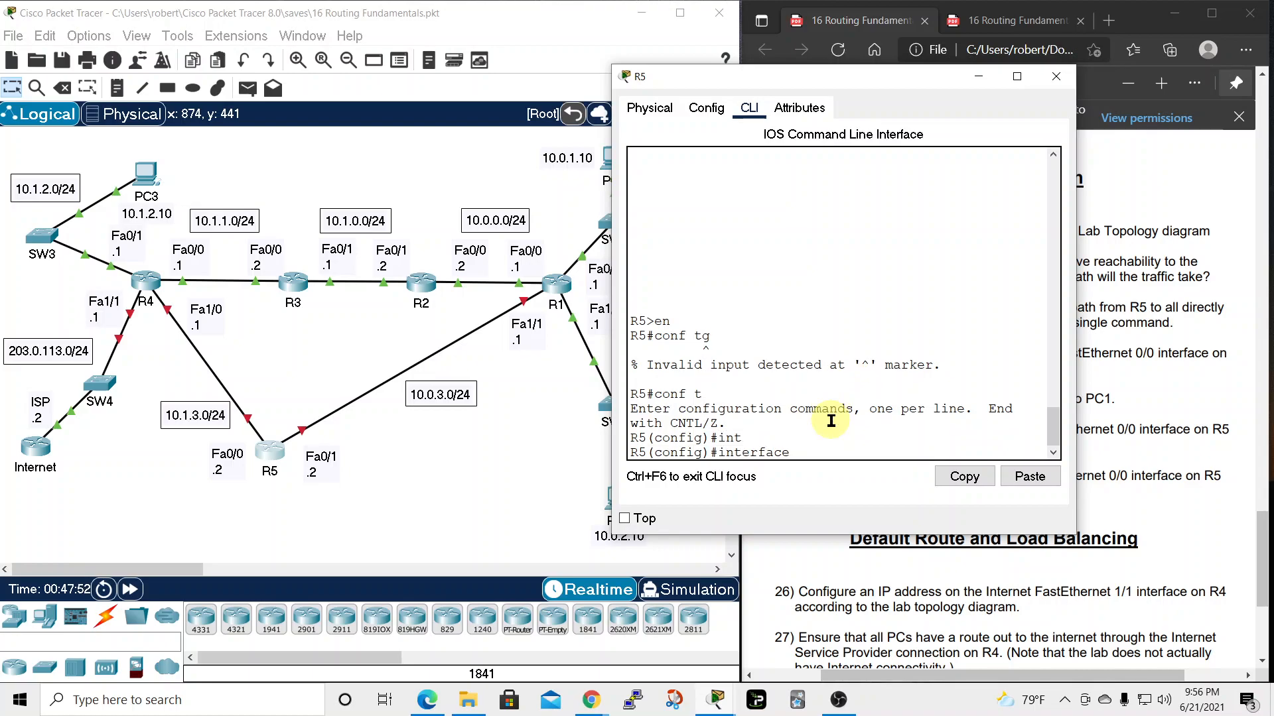
pyautogui.write('fa')
pyautogui.press('Tab')
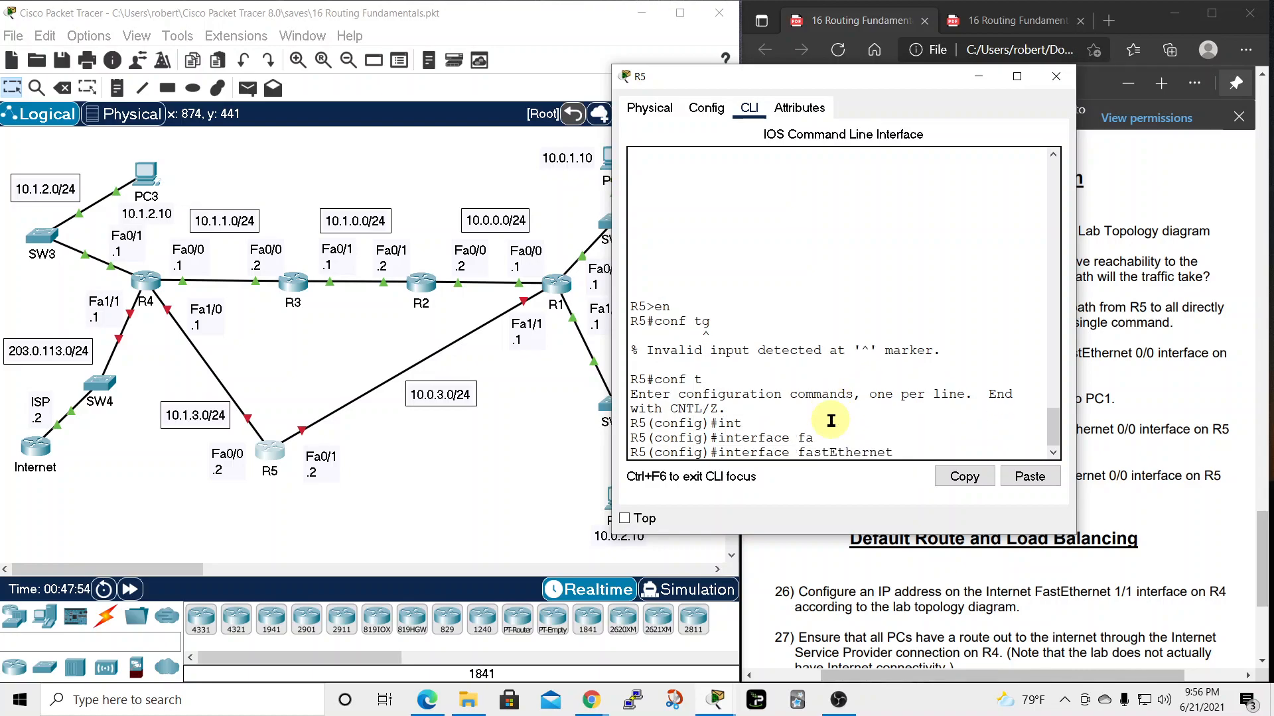
pyautogui.write('0/0')
pyautogui.press('Return')
# Assign IP address 10.1.3.2 with mask 255.255.255.0 to R5's FastEthernet 0/0 and enable the interface
pyautogui.write('ip address')
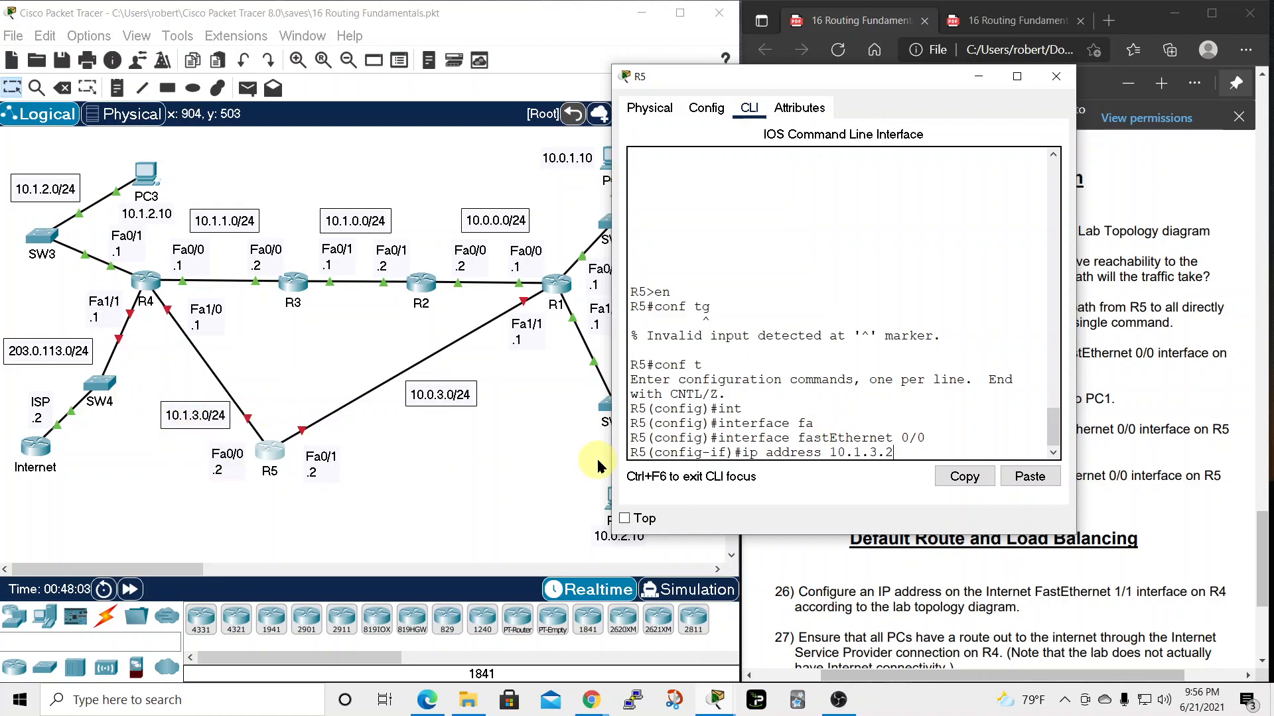
pyautogui.write('10.1.3.2 255.255.255.0')
pyautogui.press('Return')
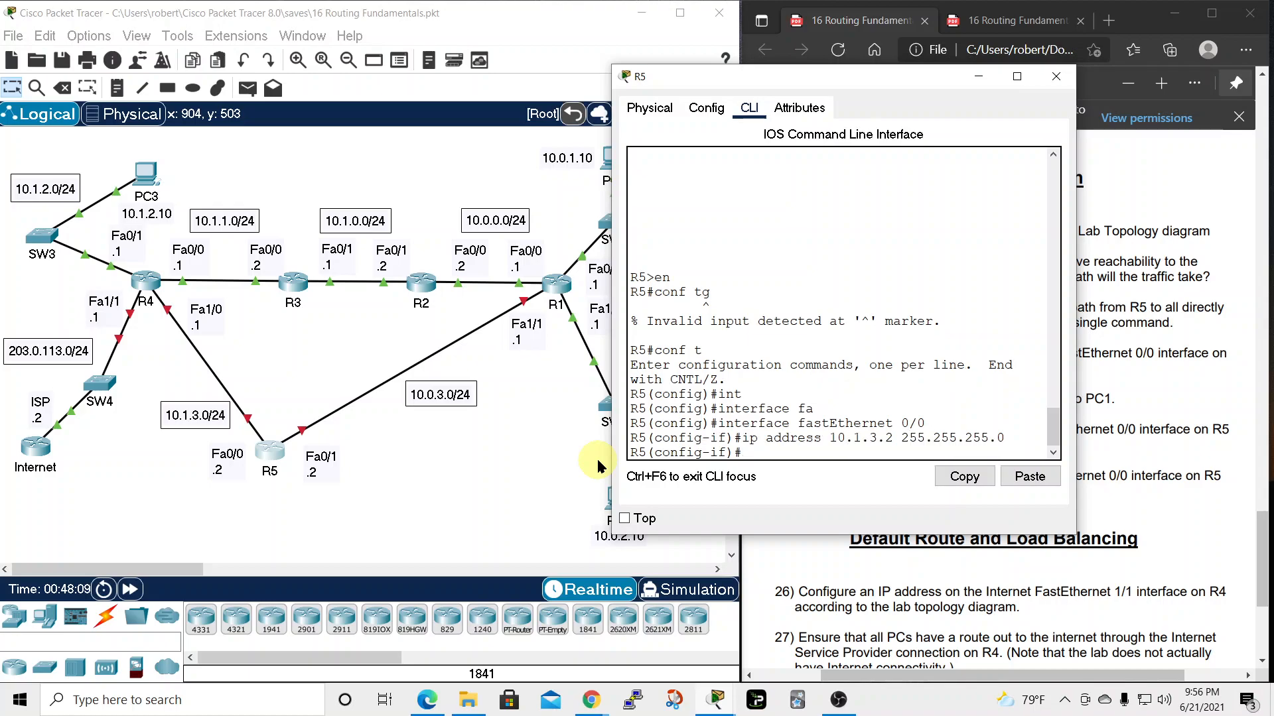
pyautogui.write('no shut')
pyautogui.press('Return')
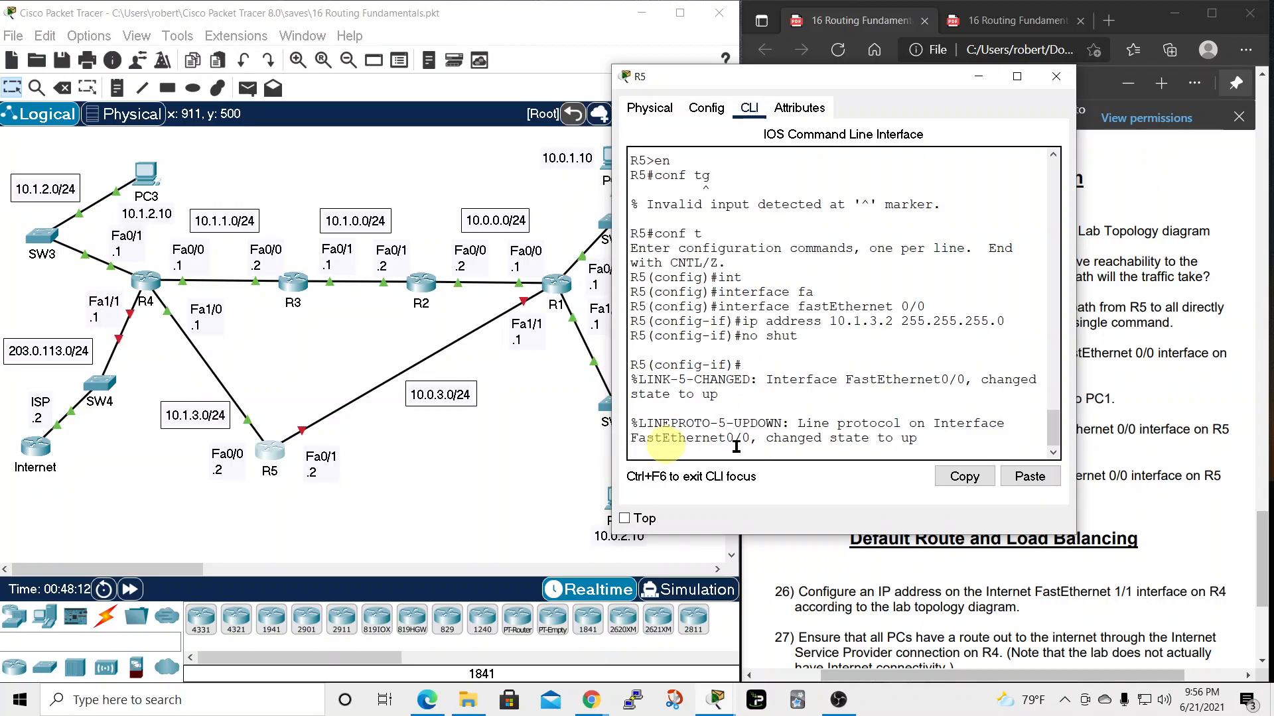
pyautogui.press('Return')
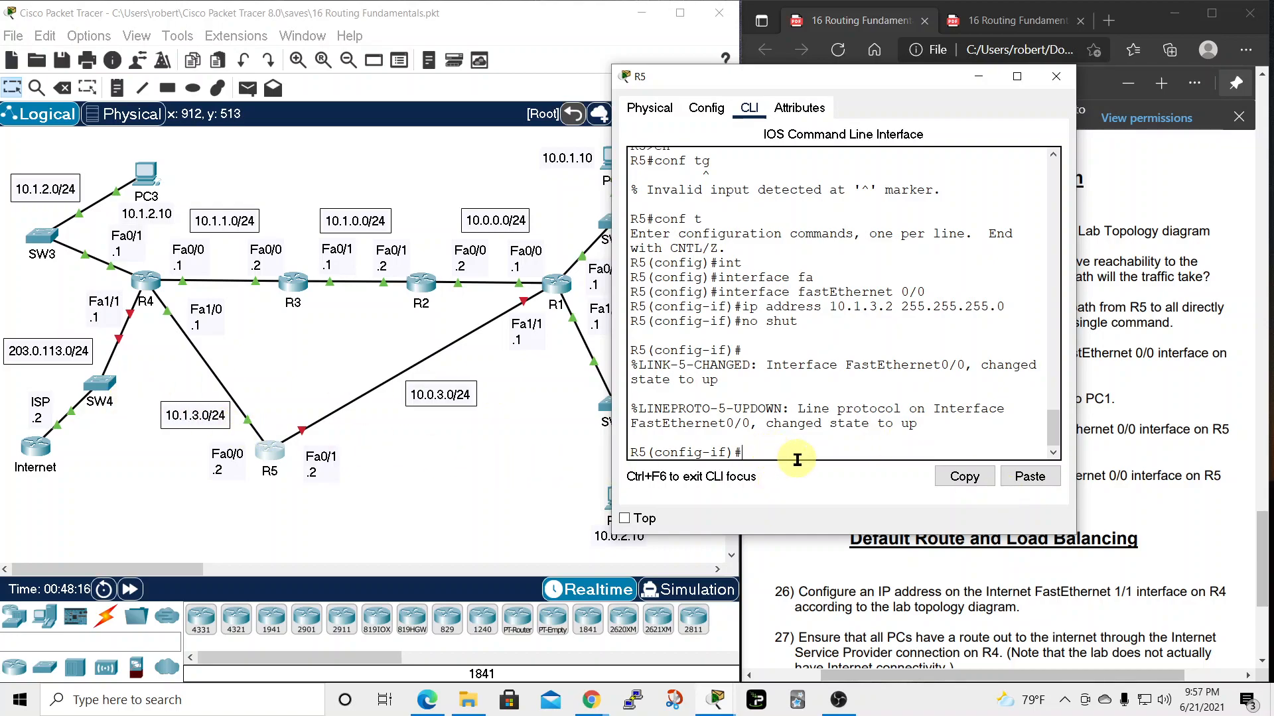
# Configure R5's FastEthernet 0/1 with IP address 10.0.3.2 and mask 255.255.255.0, and enable the interface
pyautogui.write('exit')
pyautogui.press('Return')
pyautogui.write('int')
pyautogui.press('Tab')
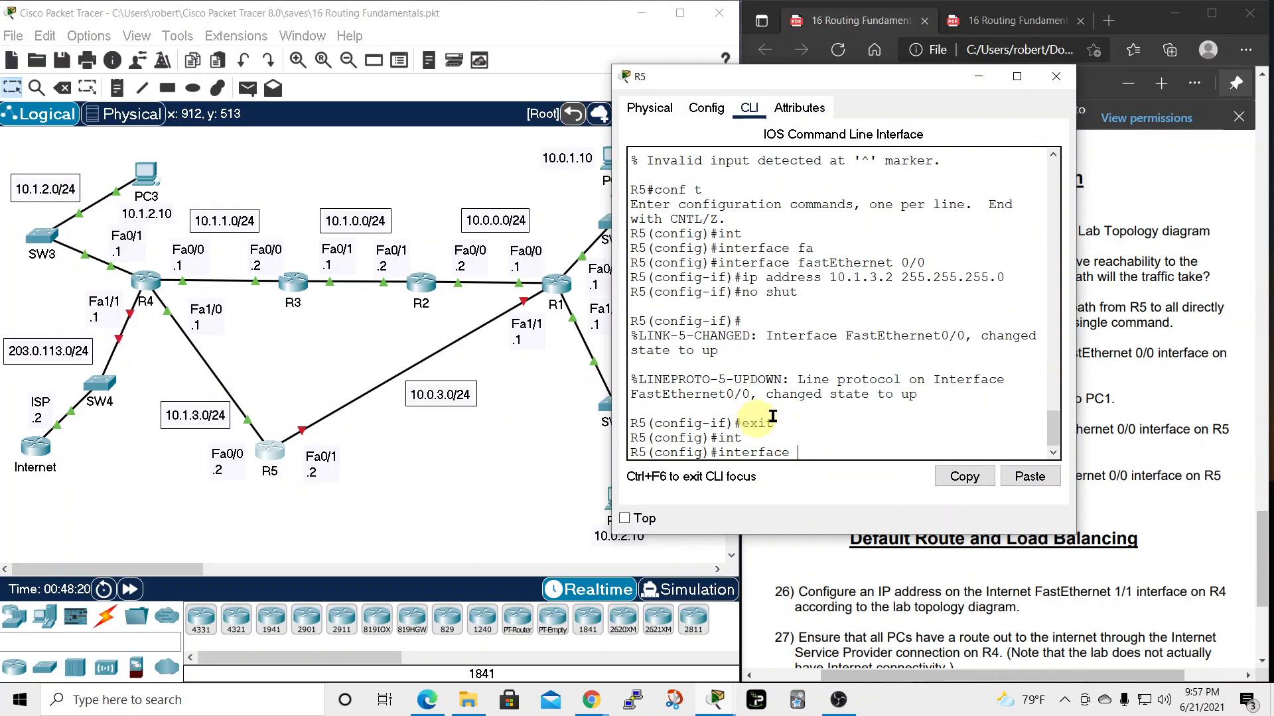
pyautogui.write('fa')
pyautogui.press('Tab')
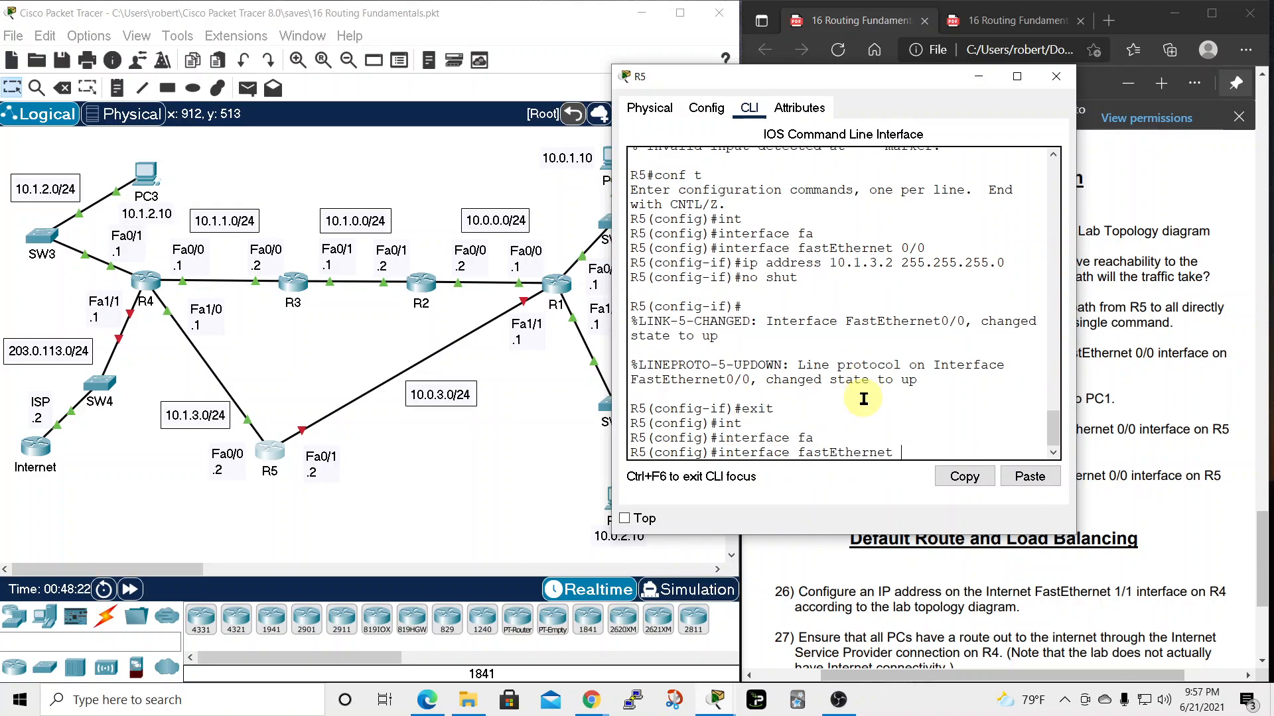
pyautogui.write('0/1')
pyautogui.press('Return')
pyautogui.write('ip address')
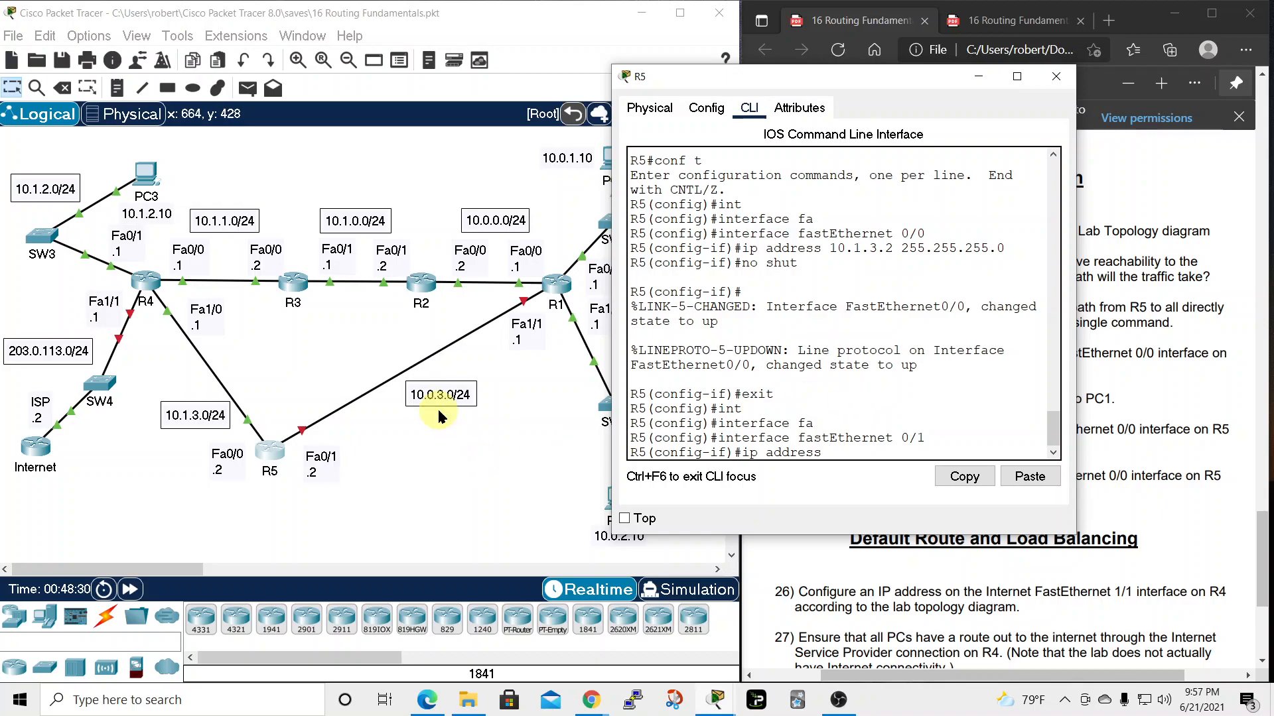
pyautogui.write('10.0.3.2 255.255.255.0')
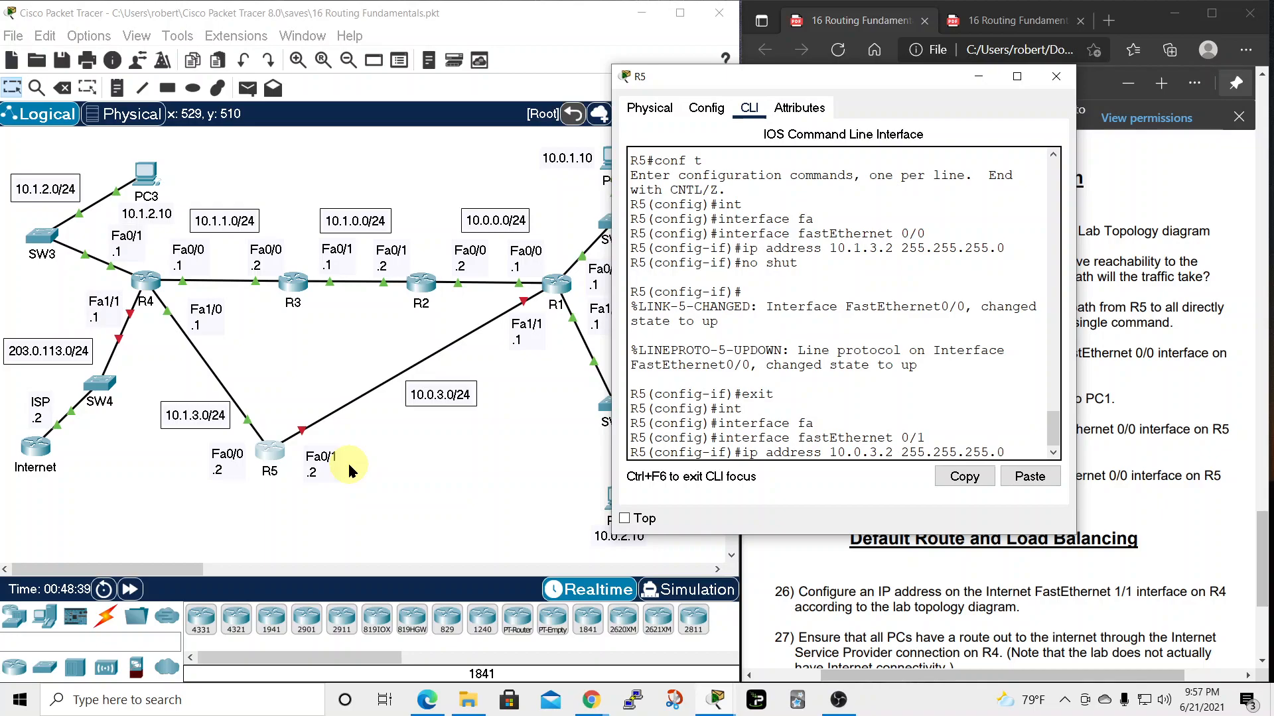
pyautogui.press('Return')
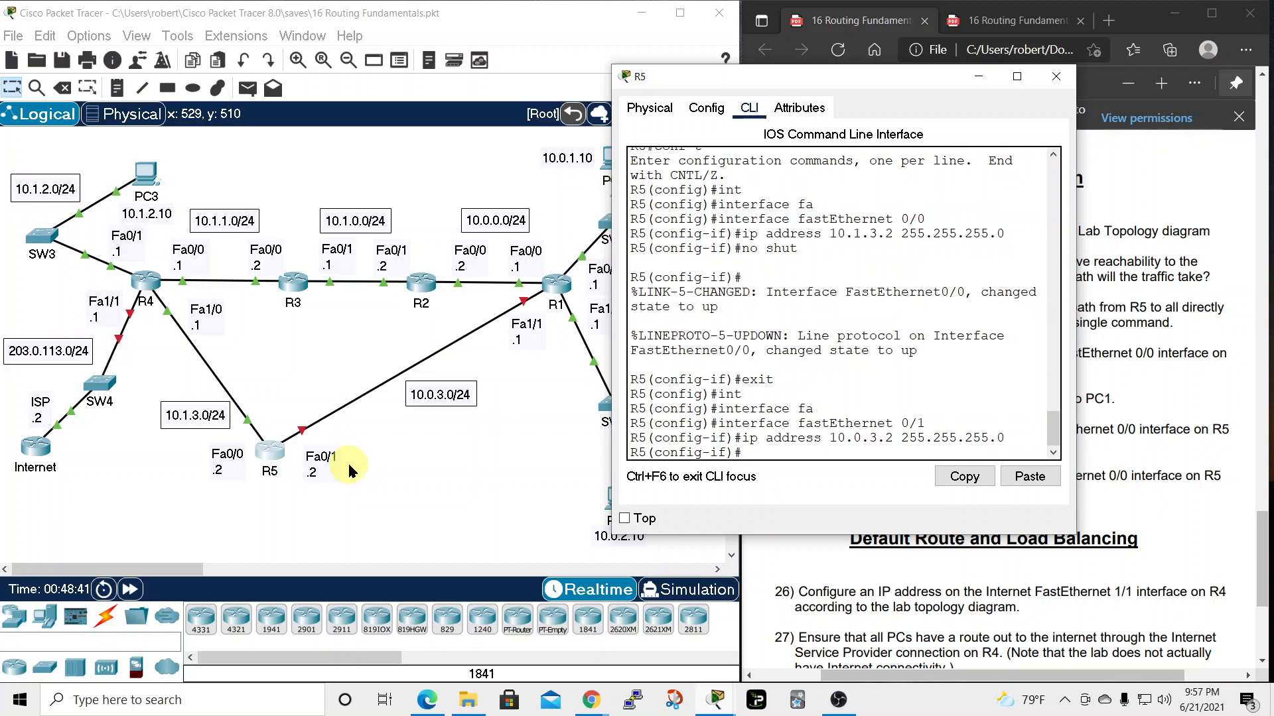
pyautogui.write('no shut')
pyautogui.press('Return')
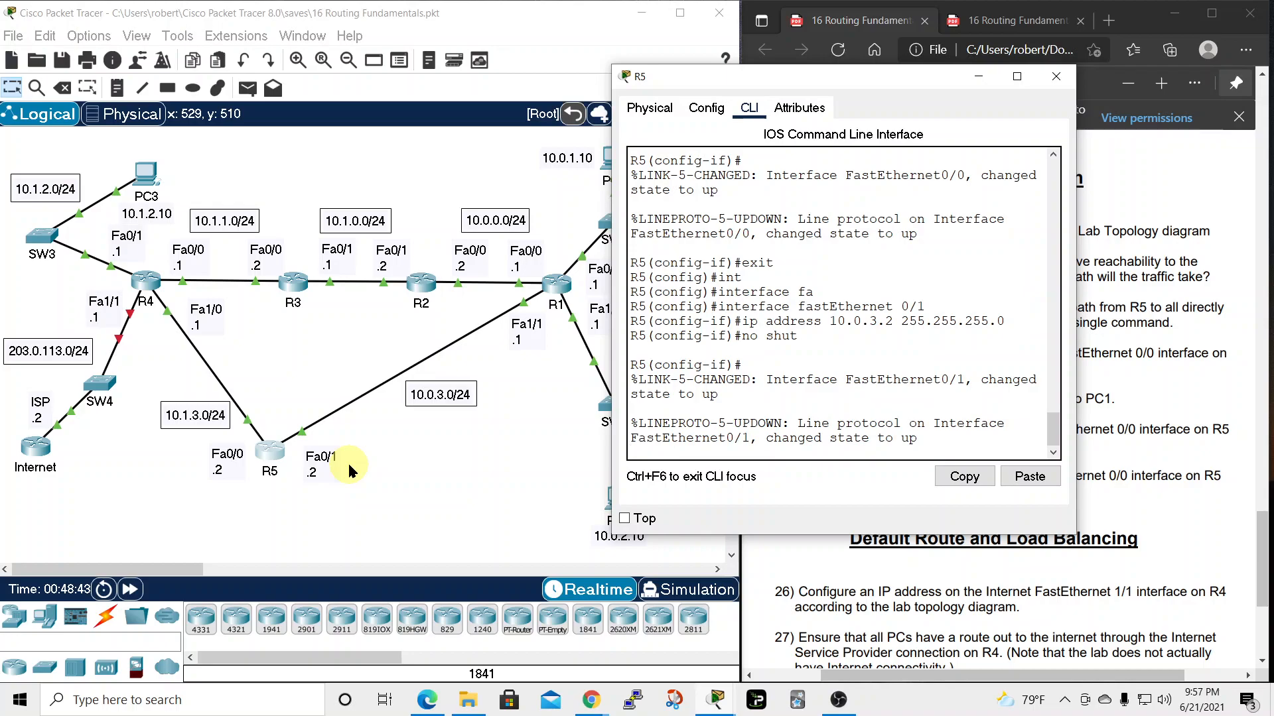
pyautogui.press('Return')
# Display R5's brief IP interface summary in a widened window to check both interfaces, and close the router window
pyautogui.write('do sh')
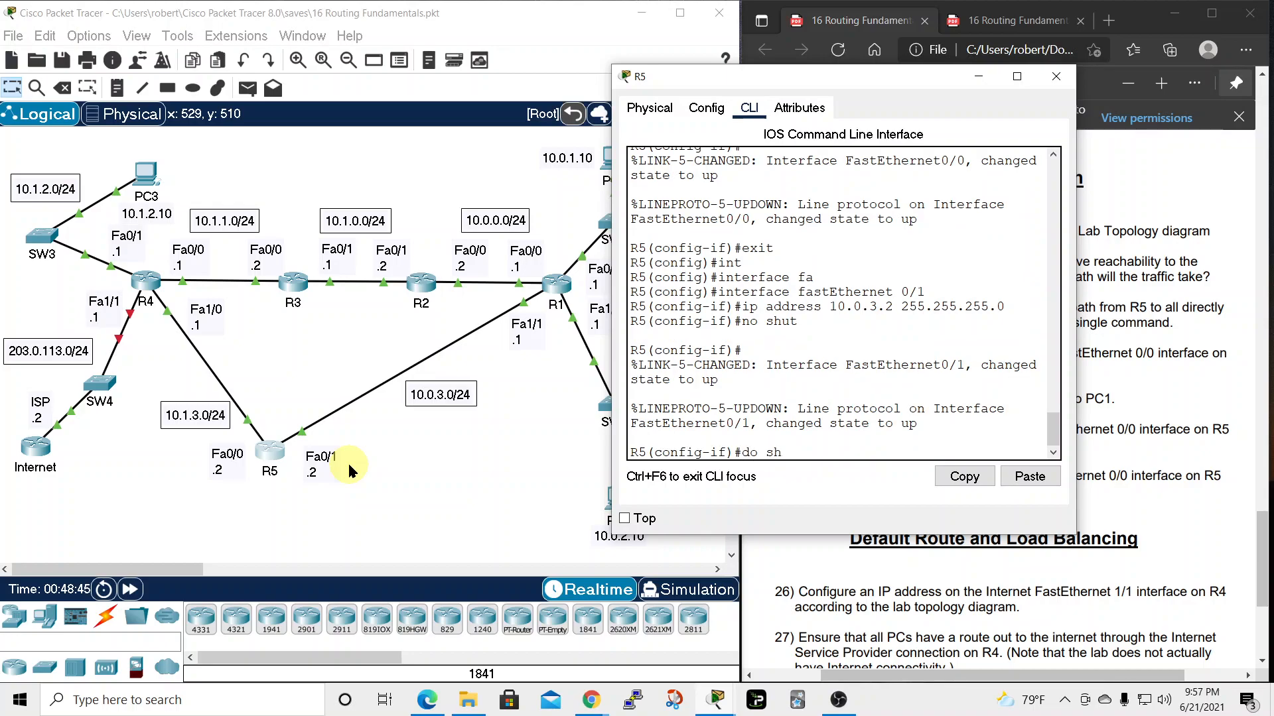
pyautogui.write('ow ip int brfie')
pyautogui.press('BackSpace')
pyautogui.press('BackSpace')
pyautogui.write('ief')
pyautogui.press('Return')
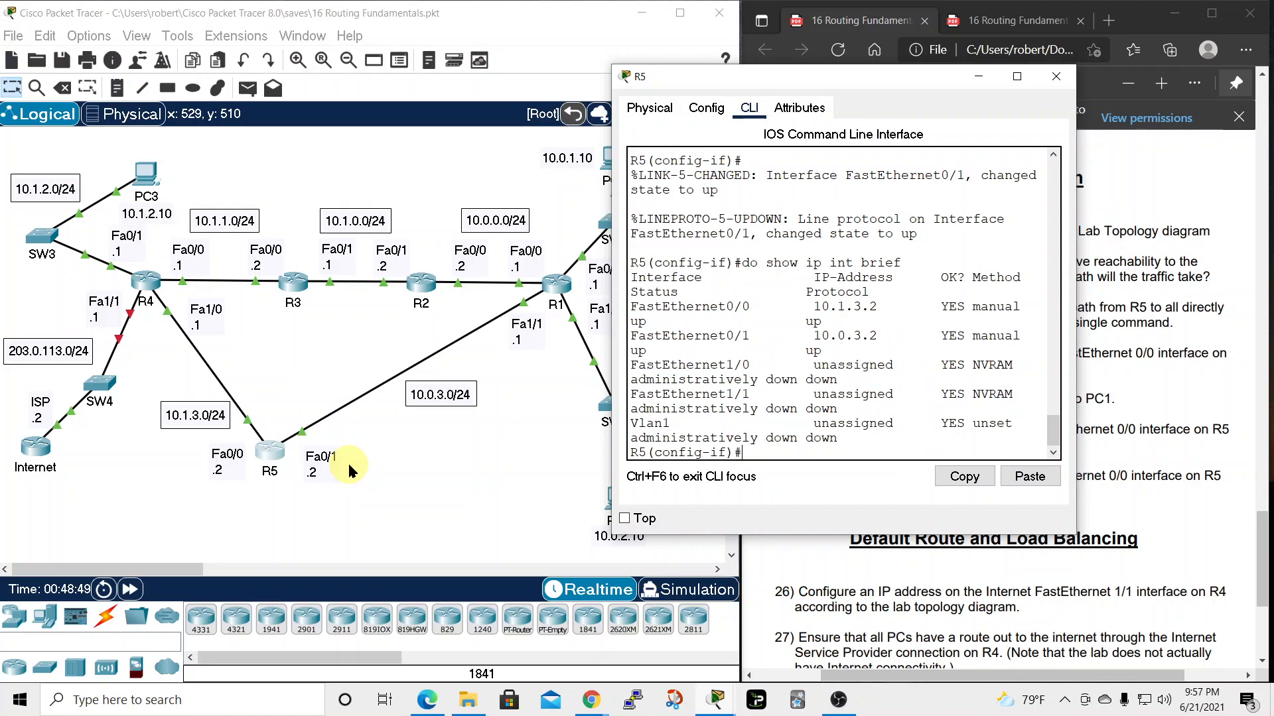
pyautogui.moveTo(1075, 352); pyautogui.dragTo(1265, 366)
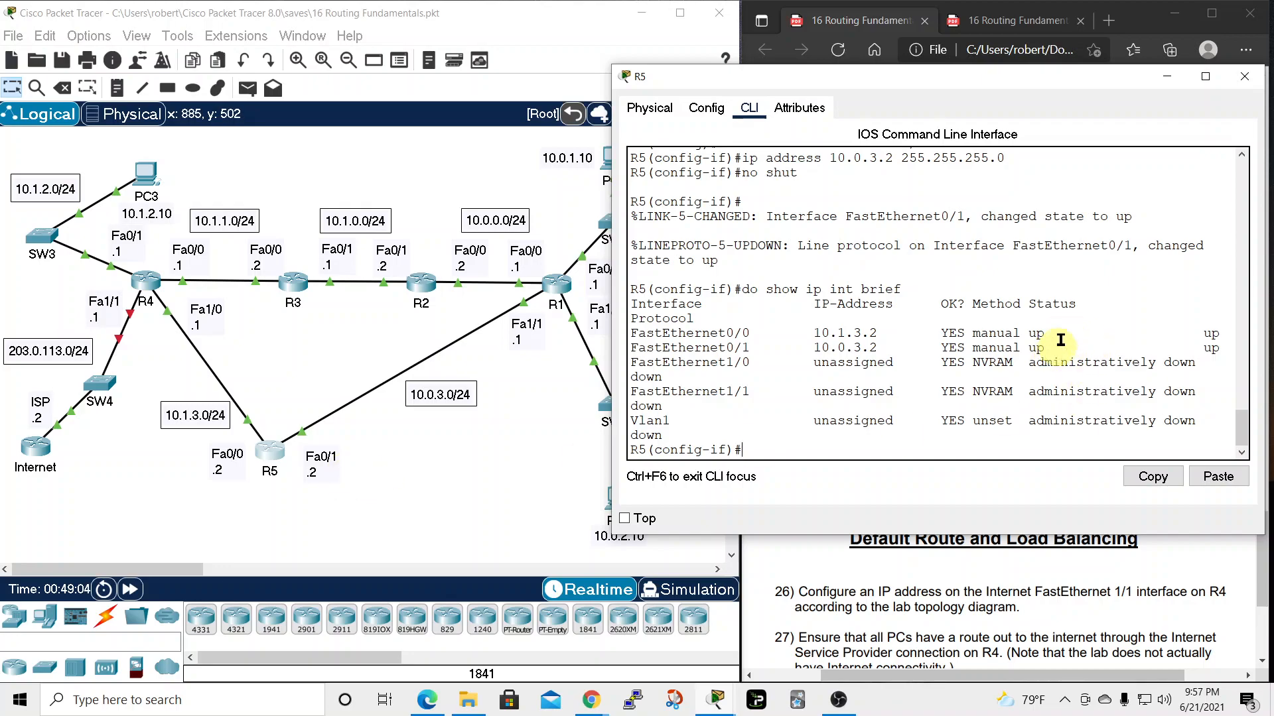
pyautogui.click(1244, 76)
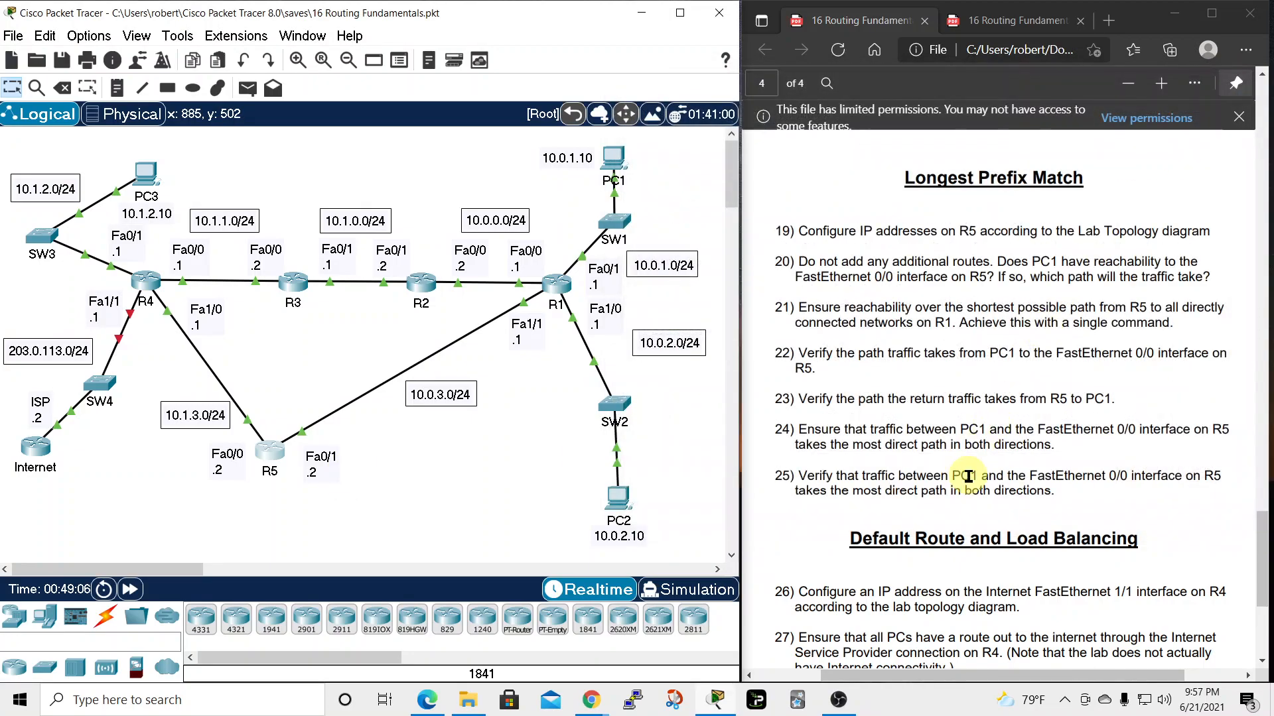
# Review lab task 20 and ping R5's FastEthernet 0/0 at 10.1.3.2 from PC1's Command Prompt to test reachability
pyautogui.click(787, 231)
pyautogui.moveTo(789, 231); pyautogui.dragTo(779, 261)
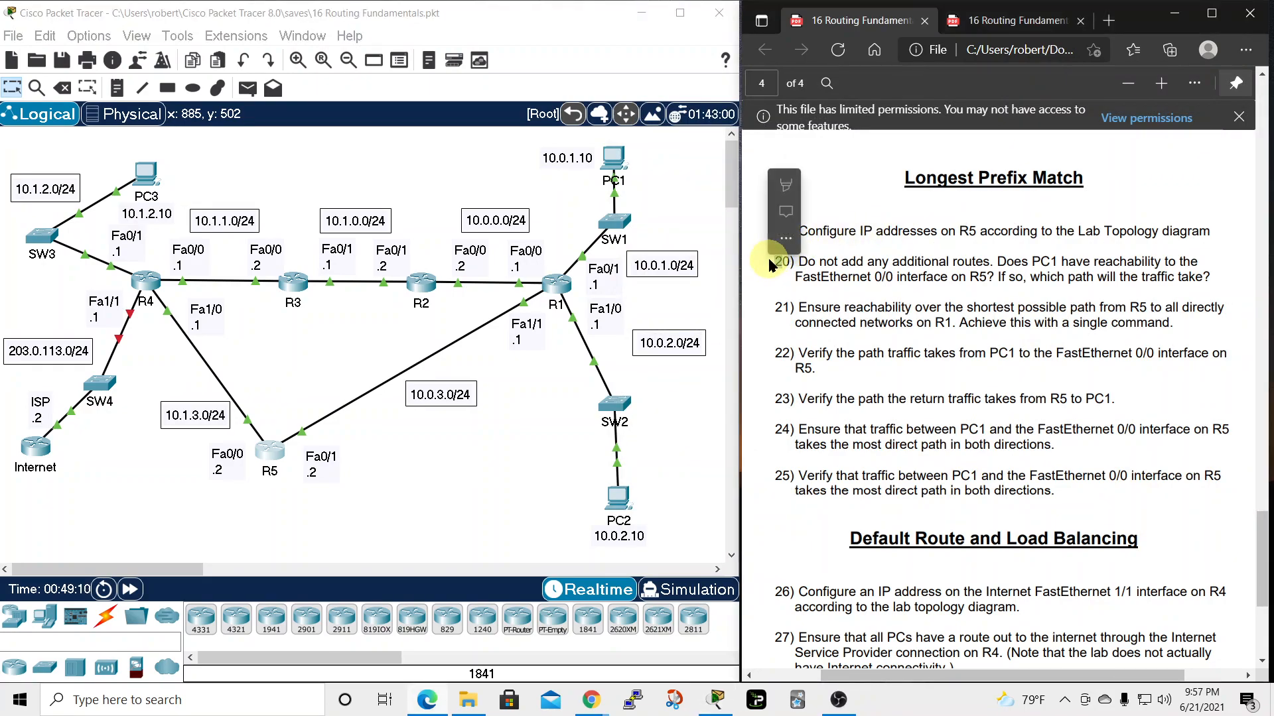
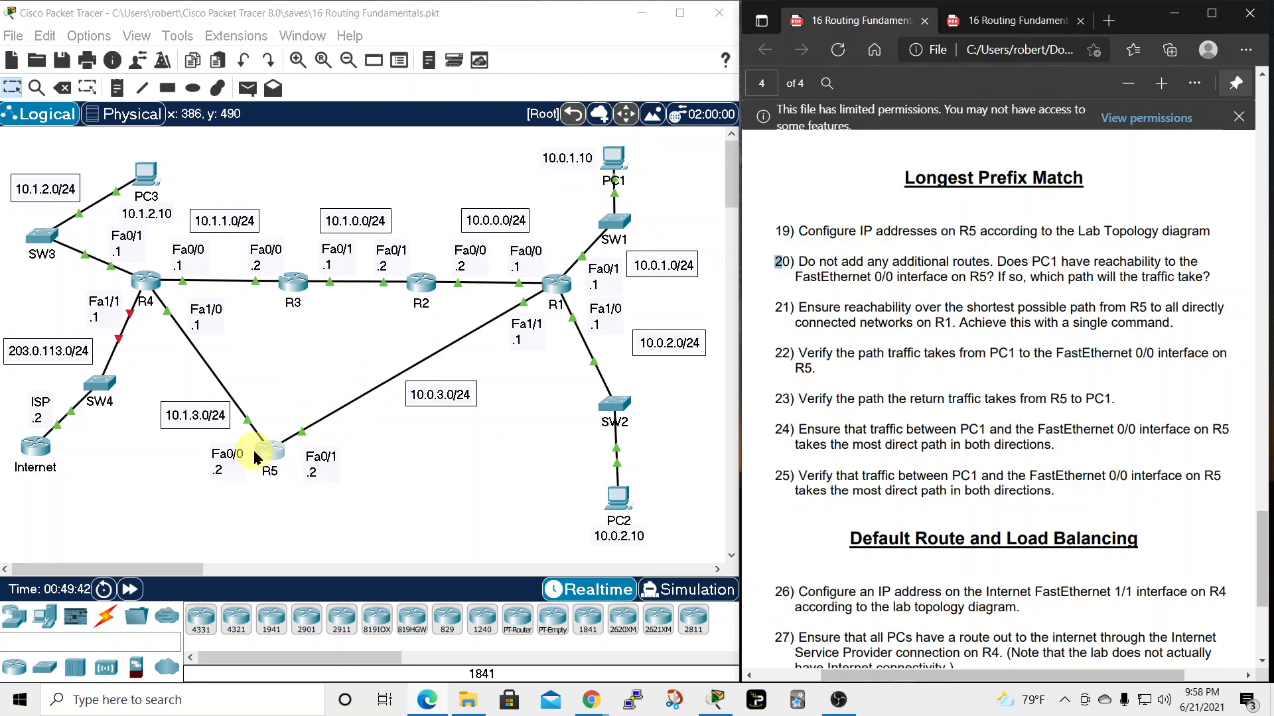
pyautogui.click(613, 159)
pyautogui.moveTo(611, 102); pyautogui.dragTo(877, 72)
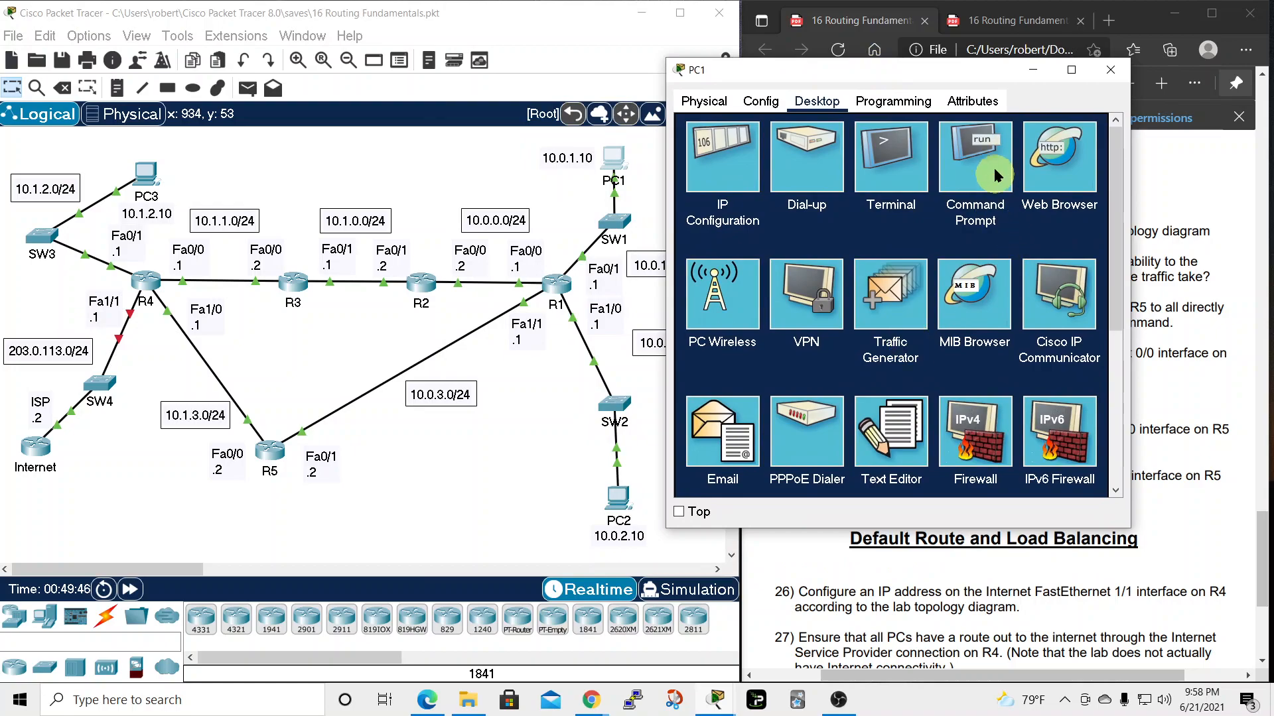
pyautogui.click(985, 178)
pyautogui.scroll(-15, 938, 384)
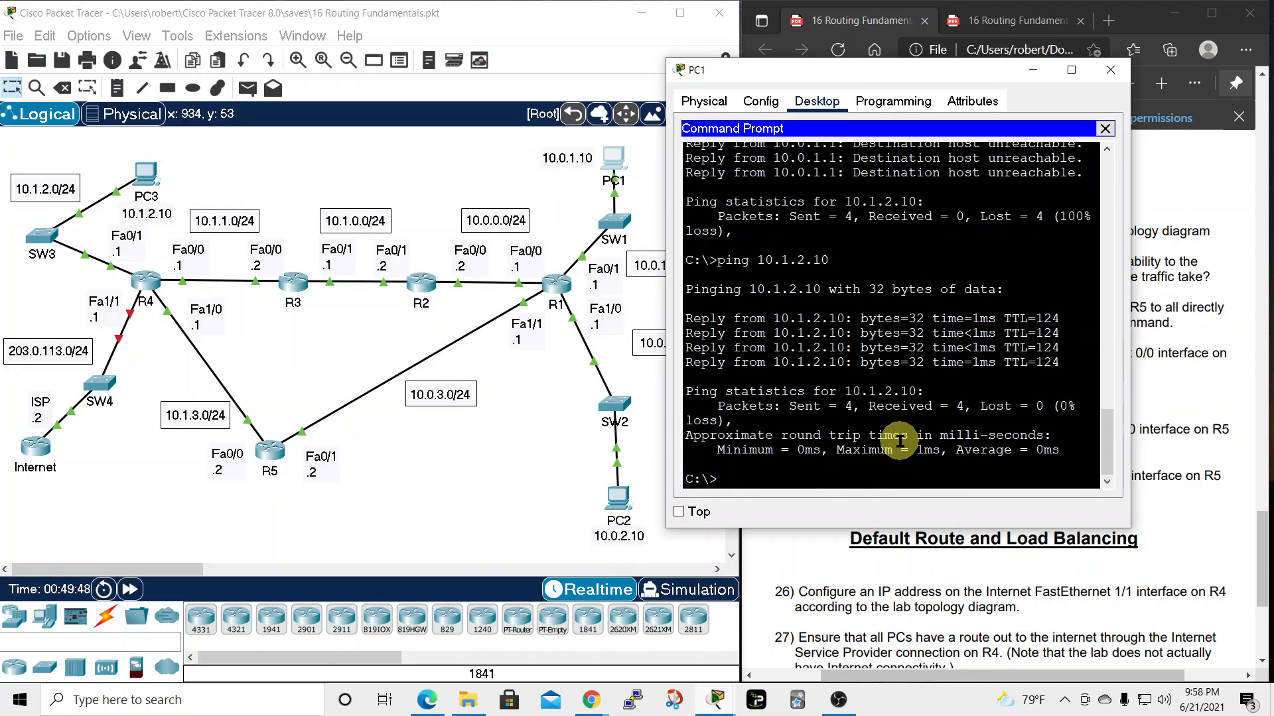
pyautogui.write('ping')
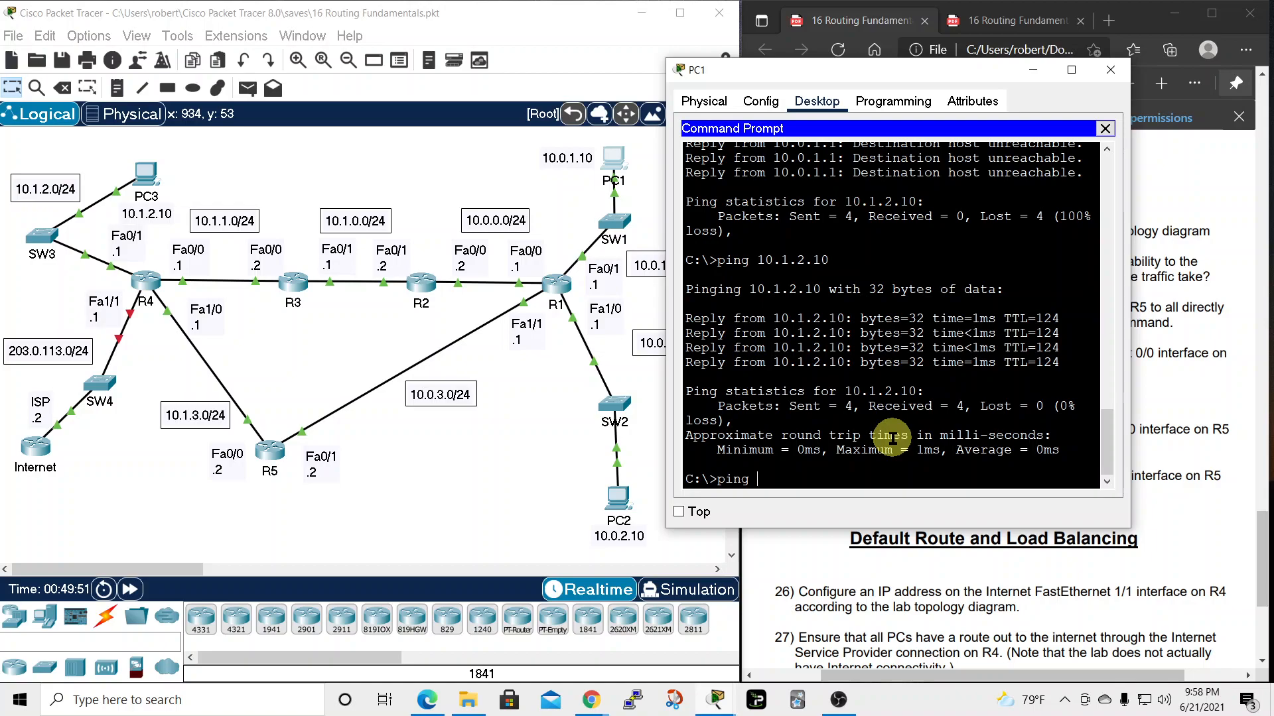
pyautogui.write(' 10.1.3.2')
pyautogui.press('Return')
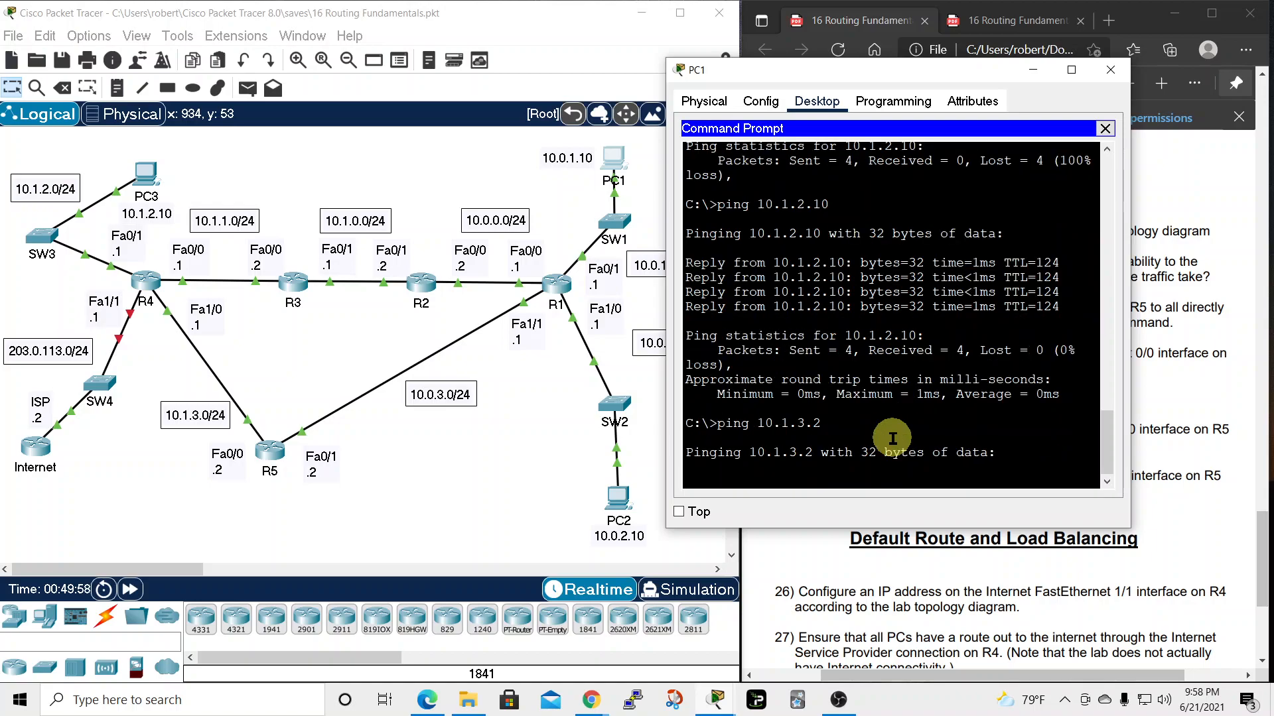
# Repeat the ping to 10.1.3.2 from PC1, trace the route to that address, and close PC1's window
pyautogui.moveTo(1131, 282); pyautogui.dragTo(1194, 292)
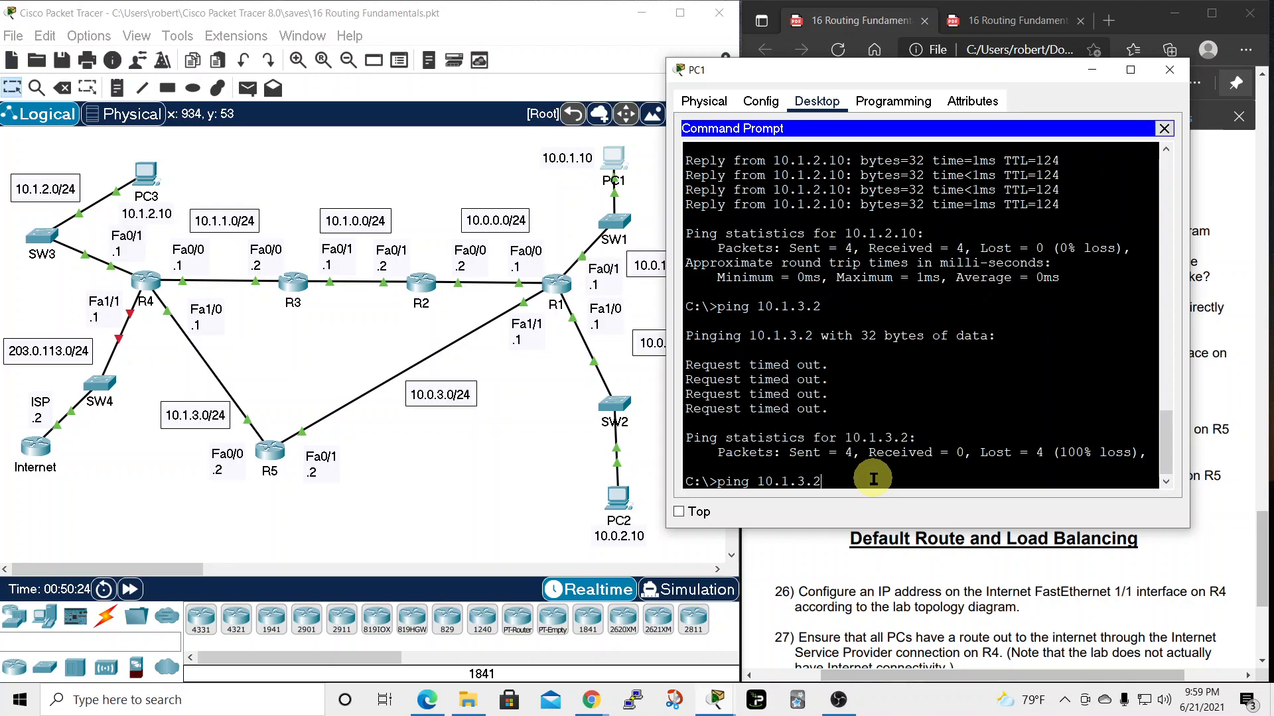
pyautogui.press('Return')
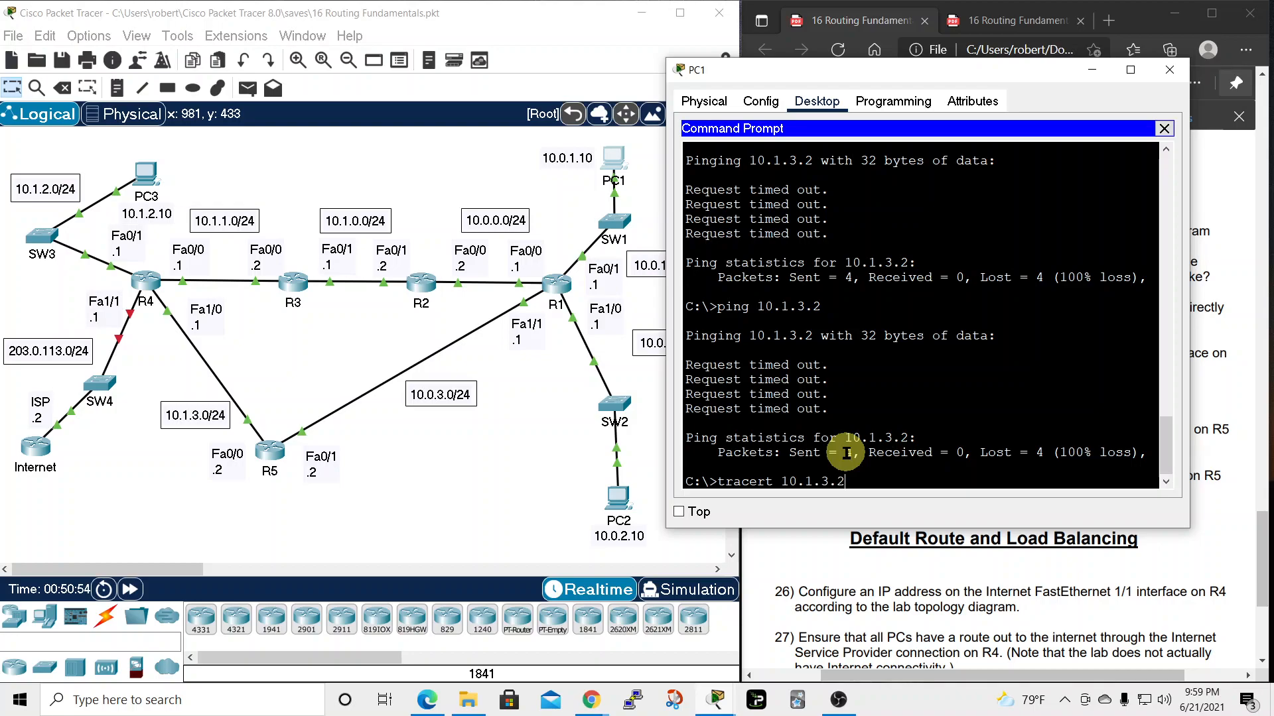
pyautogui.press('Return')
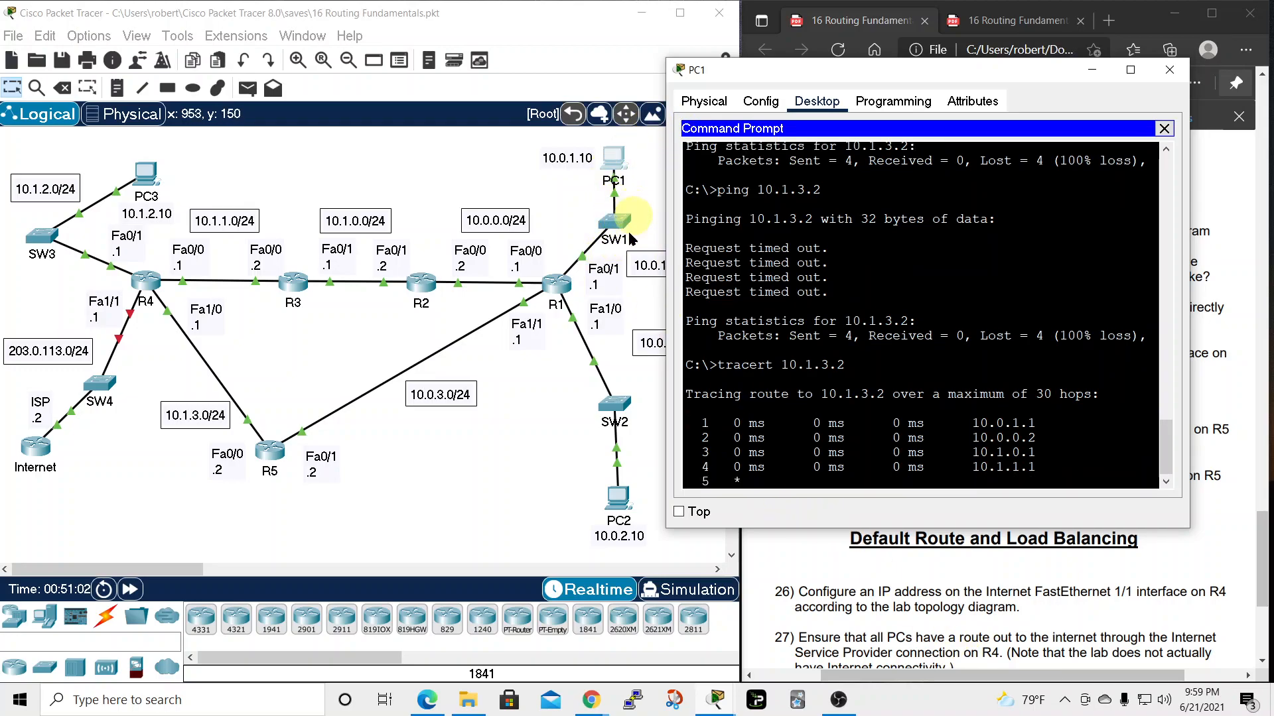
pyautogui.moveTo(840, 71); pyautogui.dragTo(878, 72)
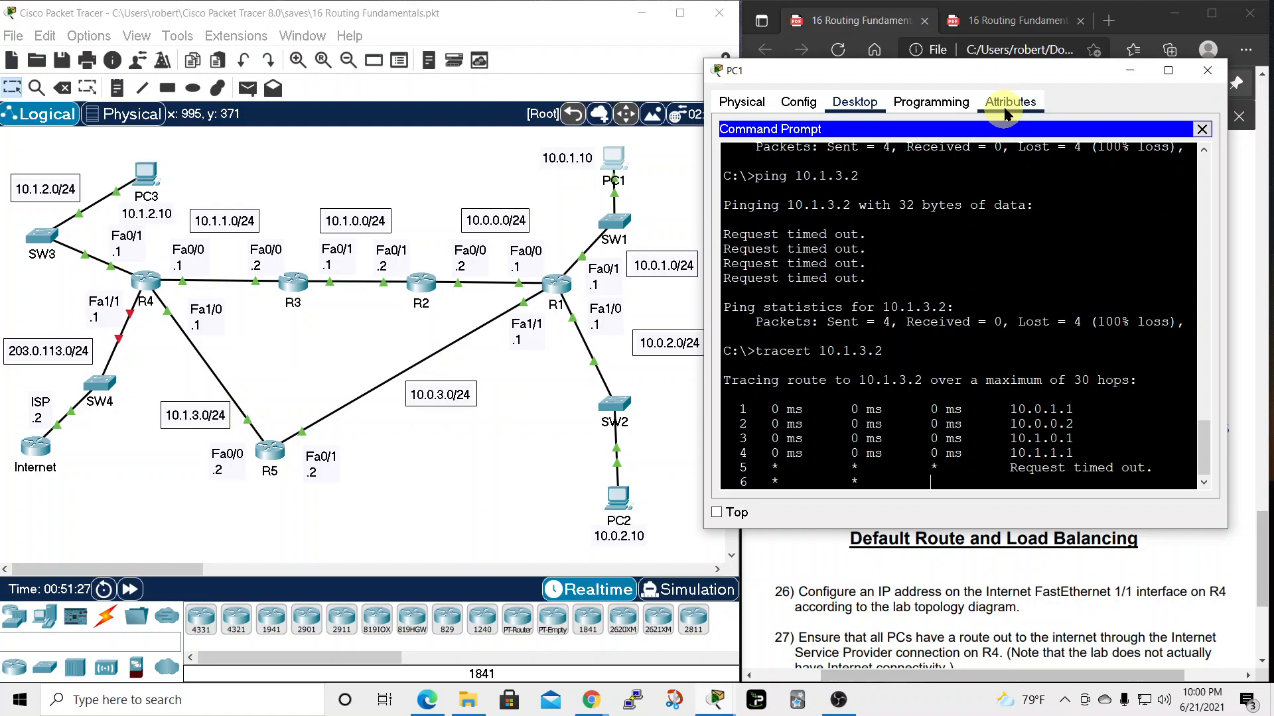
pyautogui.moveTo(1032, 74); pyautogui.dragTo(566, 217)
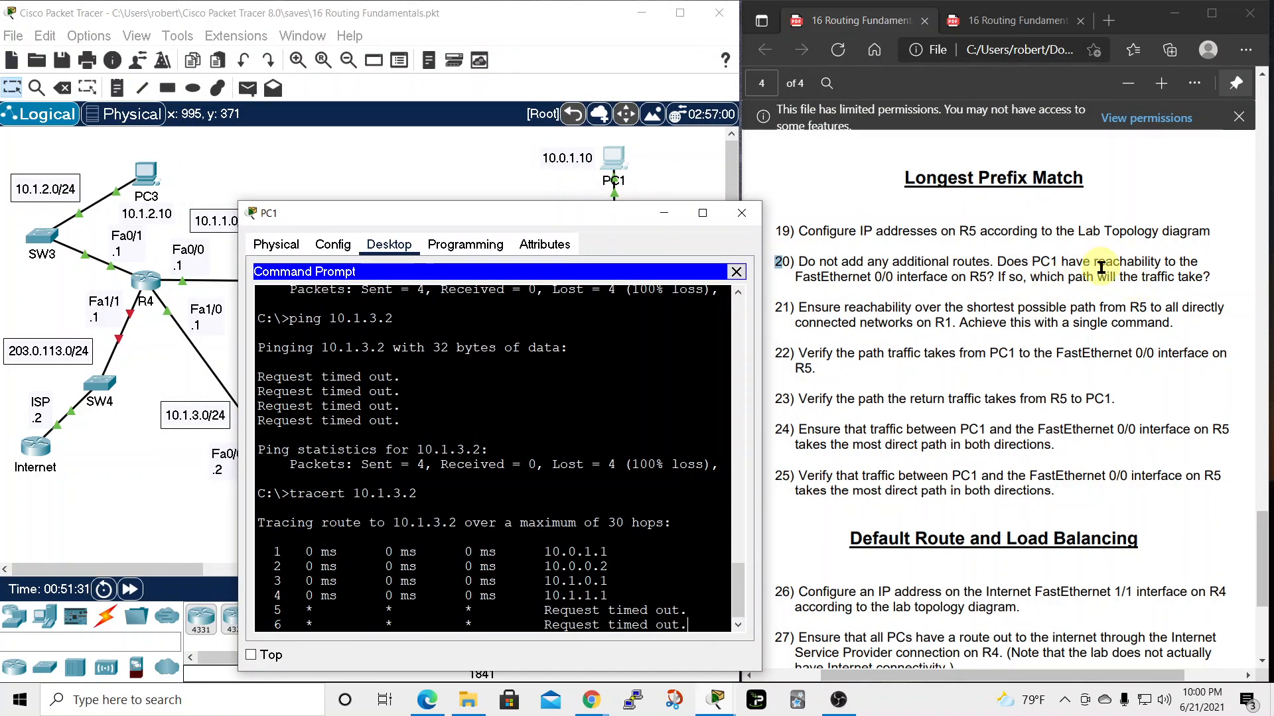
pyautogui.moveTo(640, 217); pyautogui.dragTo(698, 79)
pyautogui.click(799, 75)
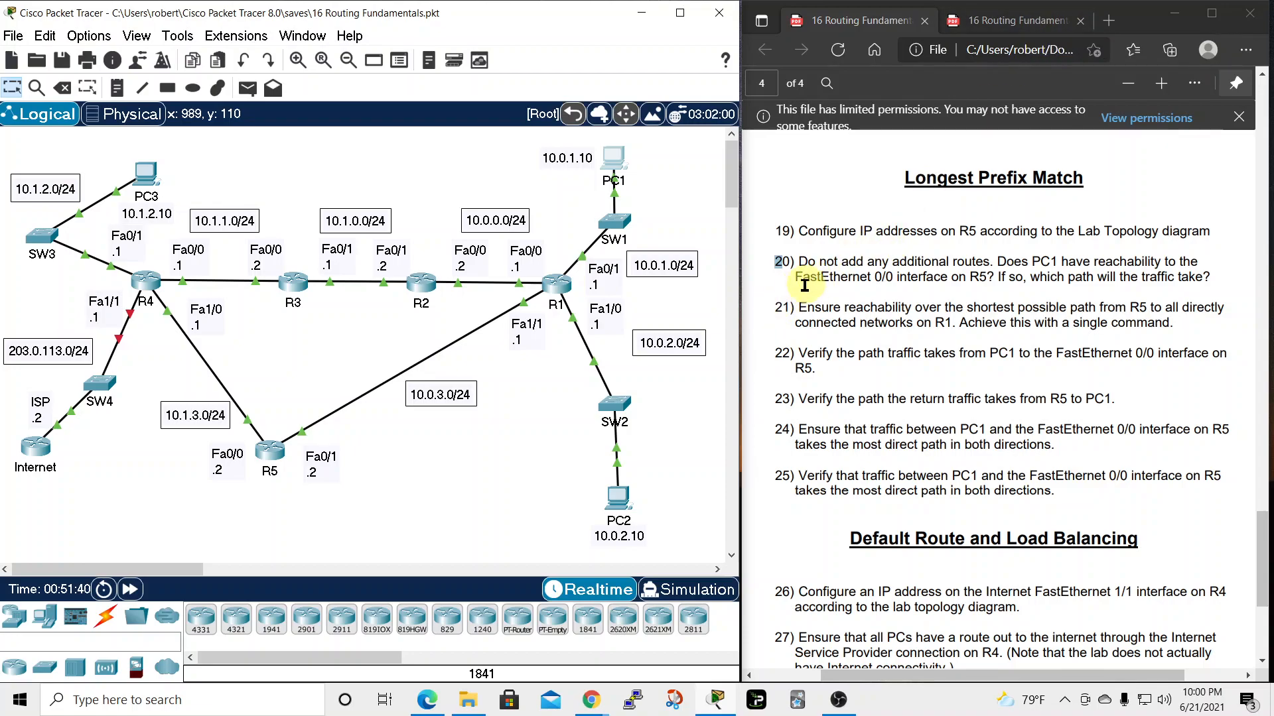
# Read the answer guide's solution for task 20 about PC1's reachability and path to R5, and return to the lab task sheet
pyautogui.click(1044, 21)
pyautogui.scroll(-15, 929, 295)
pyautogui.scroll(-20, 962, 314)
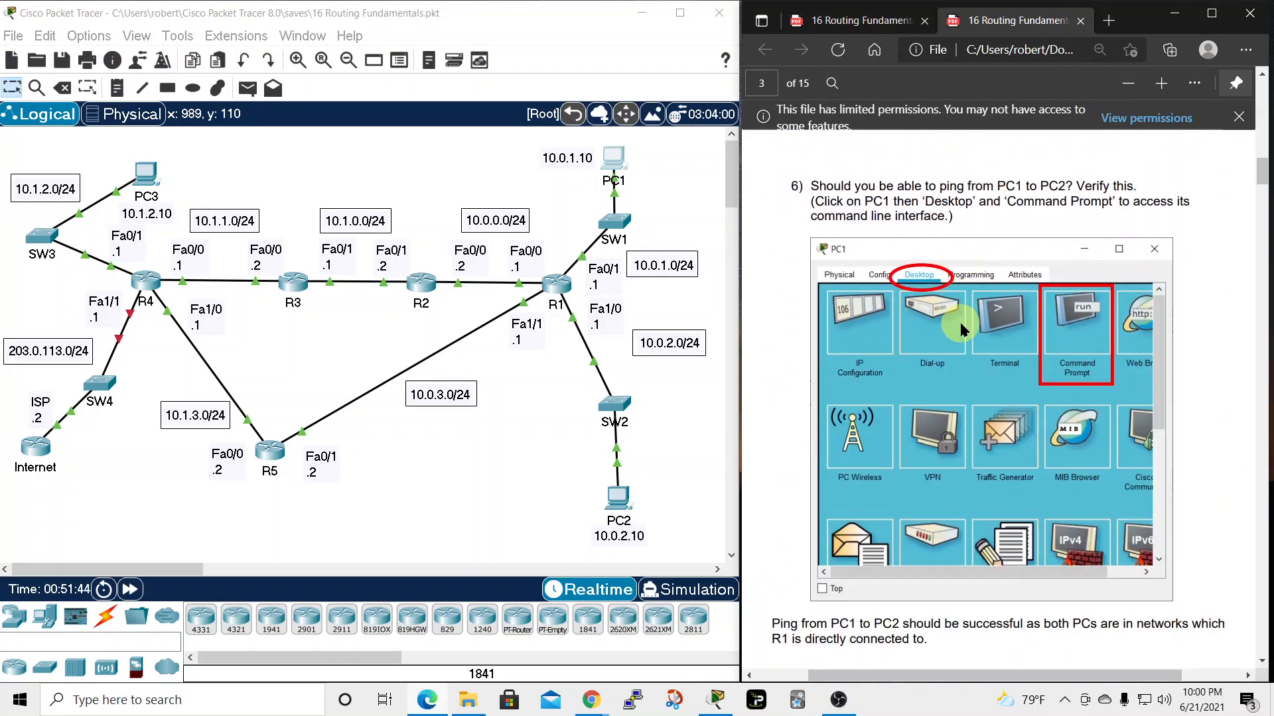
pyautogui.scroll(-20, 950, 341)
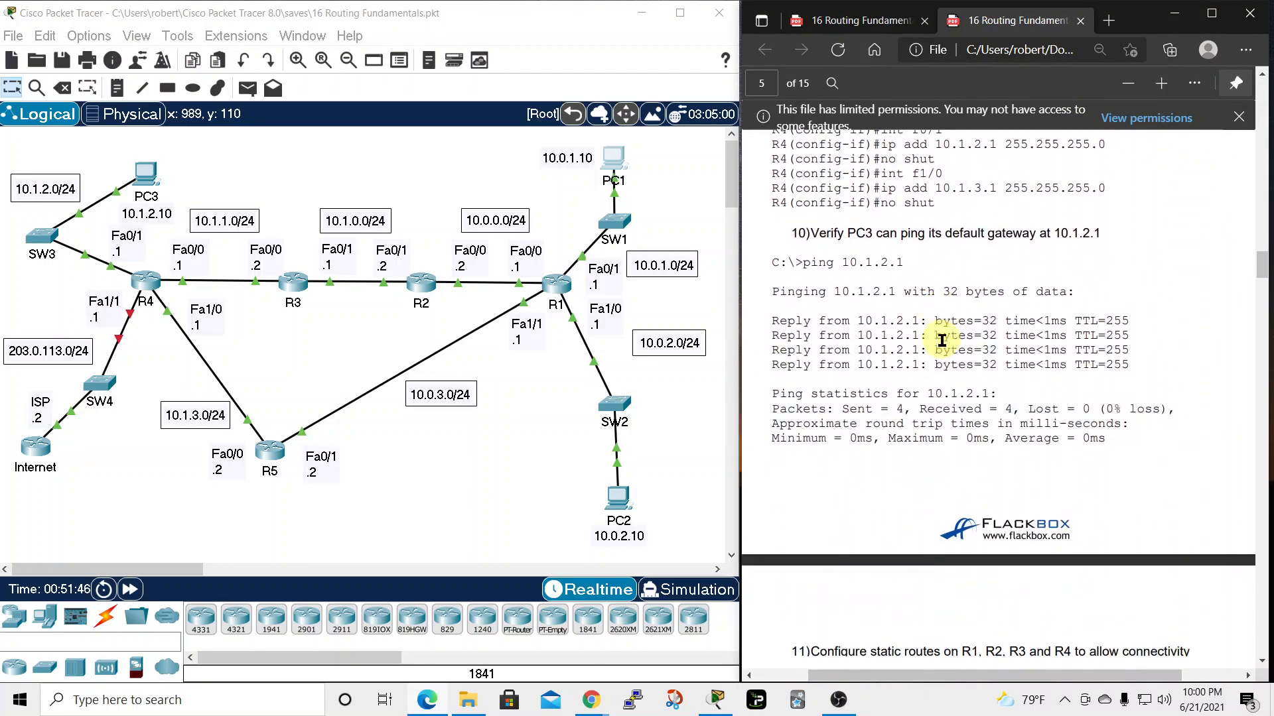
pyautogui.scroll(-6, 942, 340)
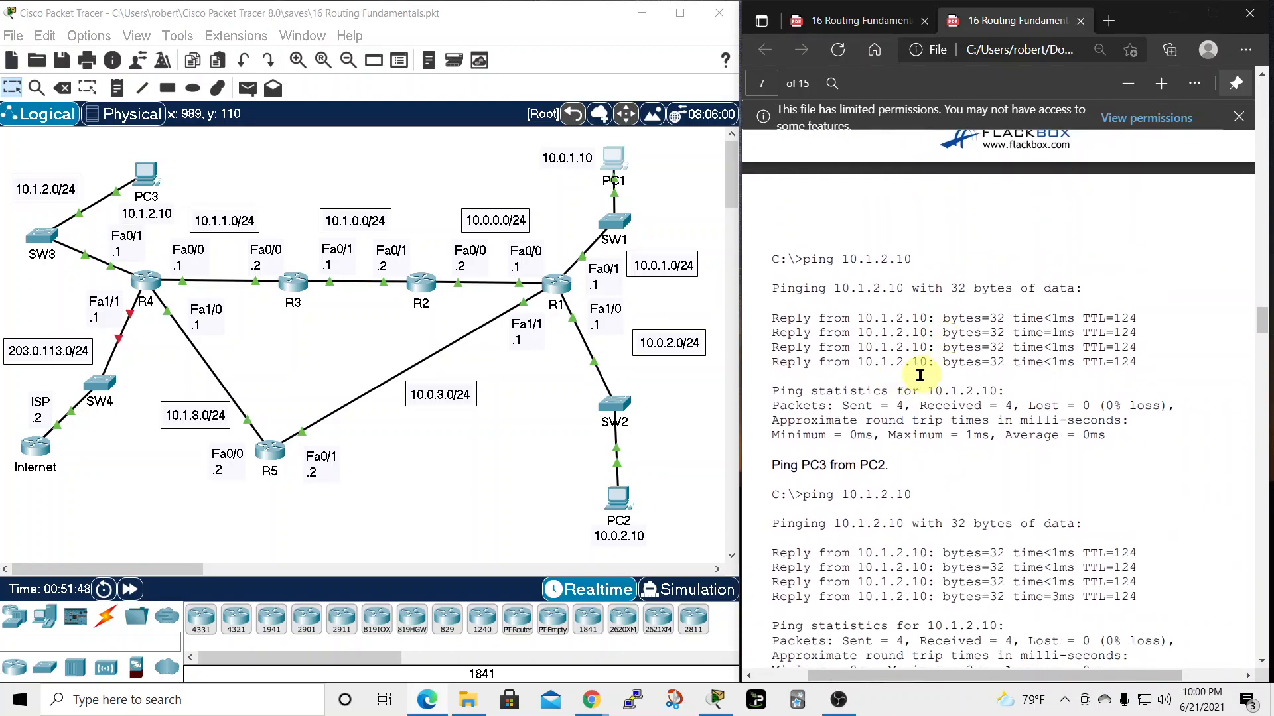
pyautogui.scroll(-20, 940, 396)
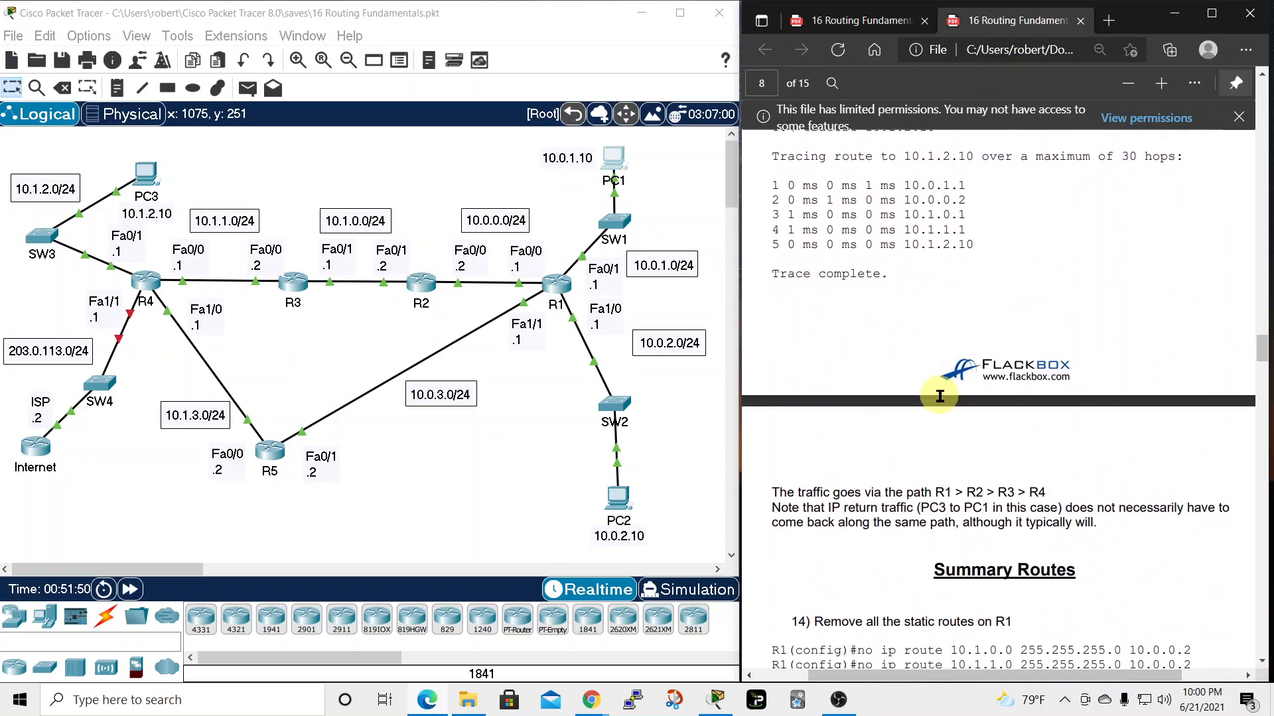
pyautogui.scroll(-5, 940, 396)
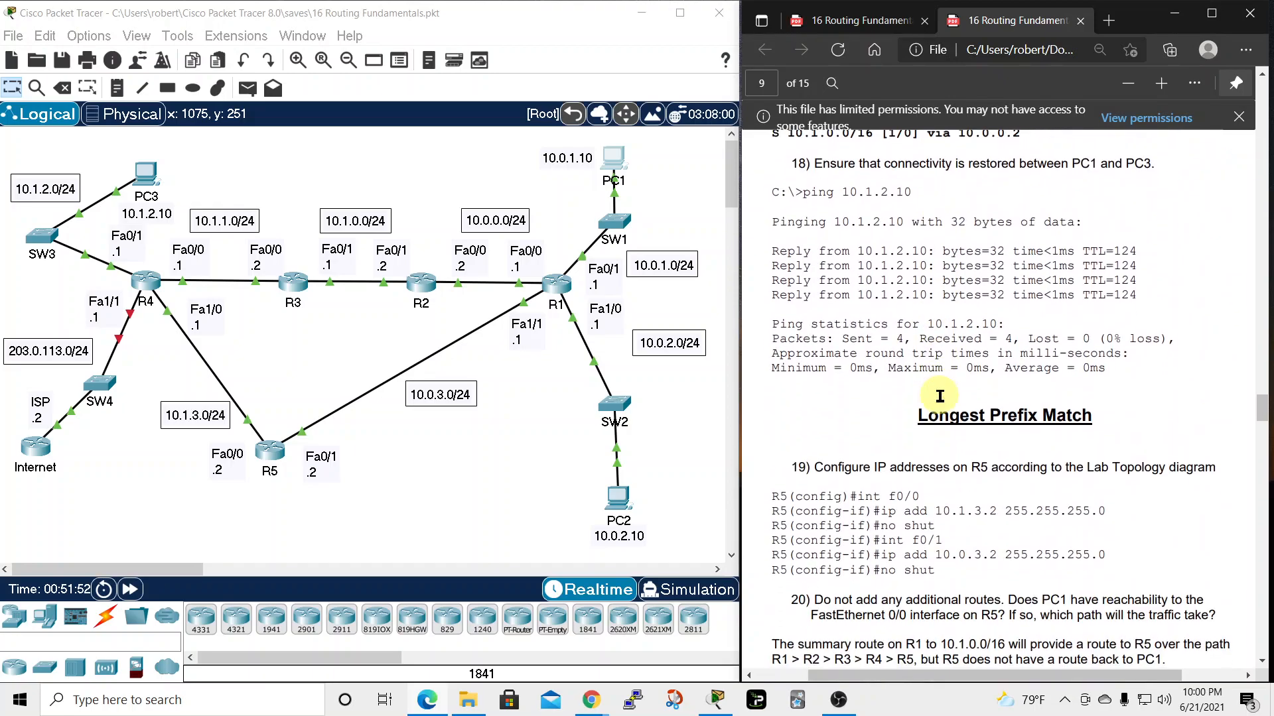
pyautogui.scroll(2, 942, 396)
pyautogui.scroll(-1, 944, 398)
pyautogui.scroll(-3, 942, 396)
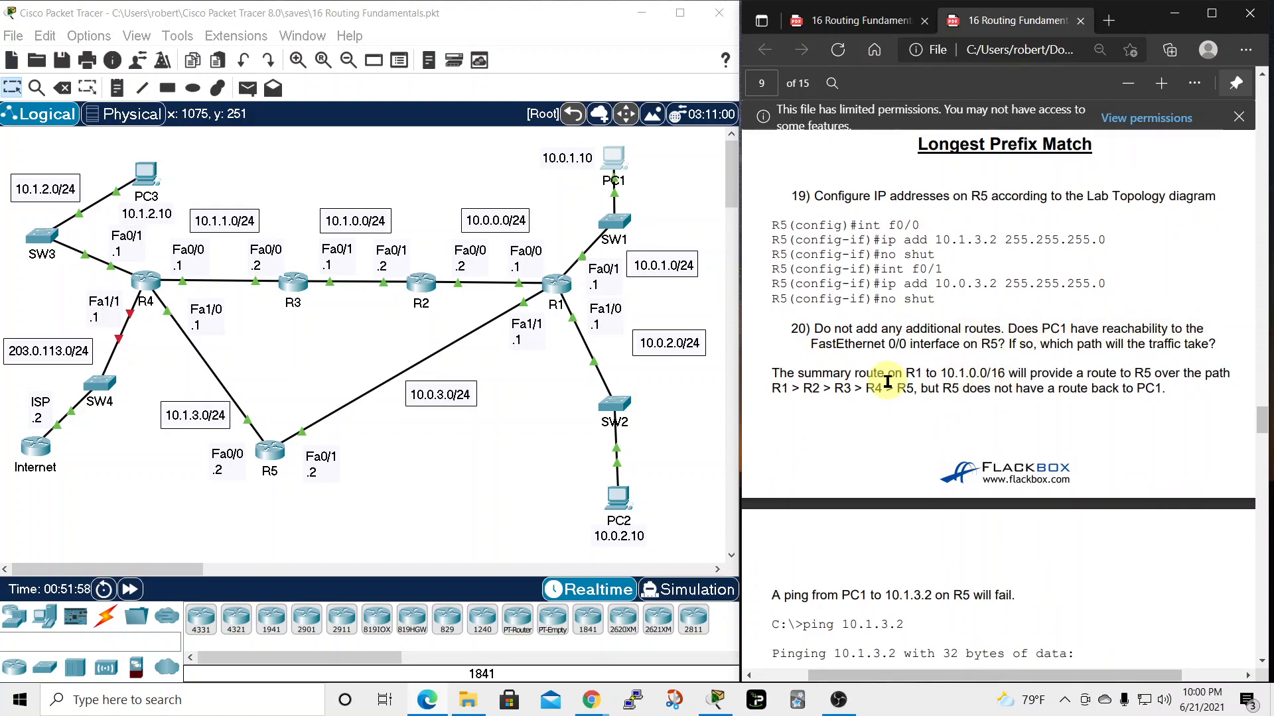
pyautogui.scroll(-1, 1045, 432)
pyautogui.scroll(-2, 1045, 432)
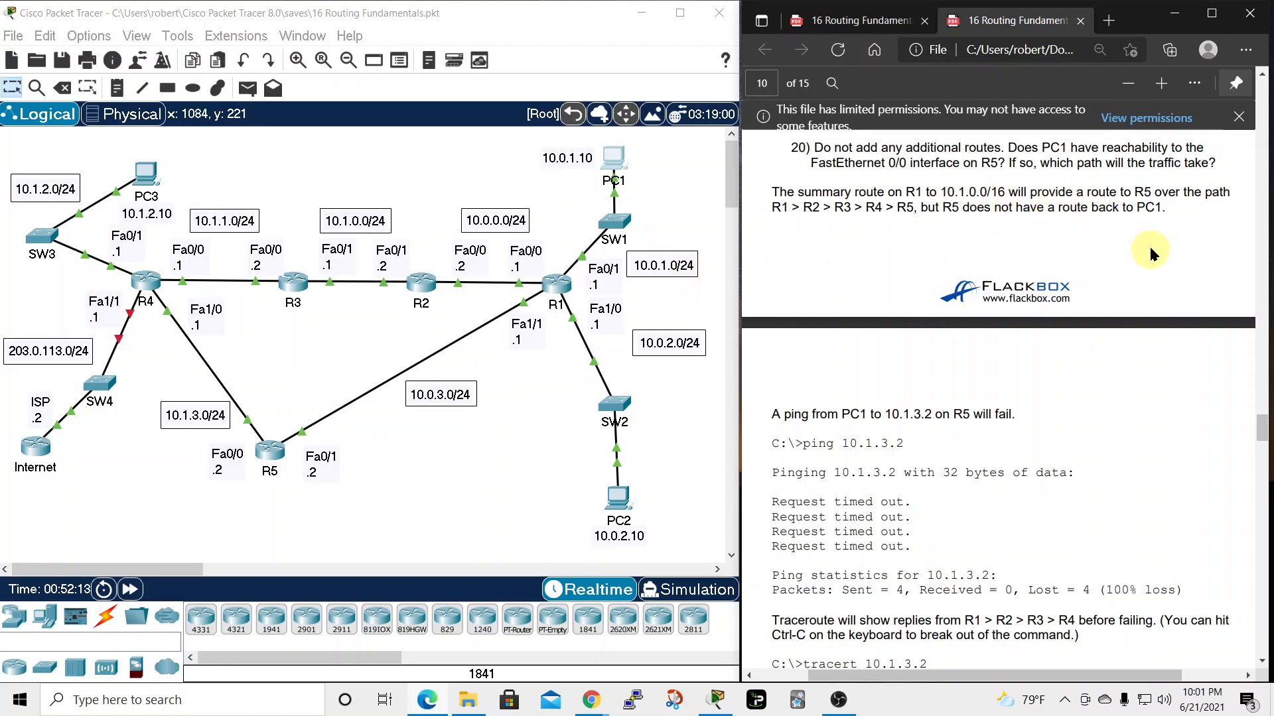
pyautogui.click(865, 24)
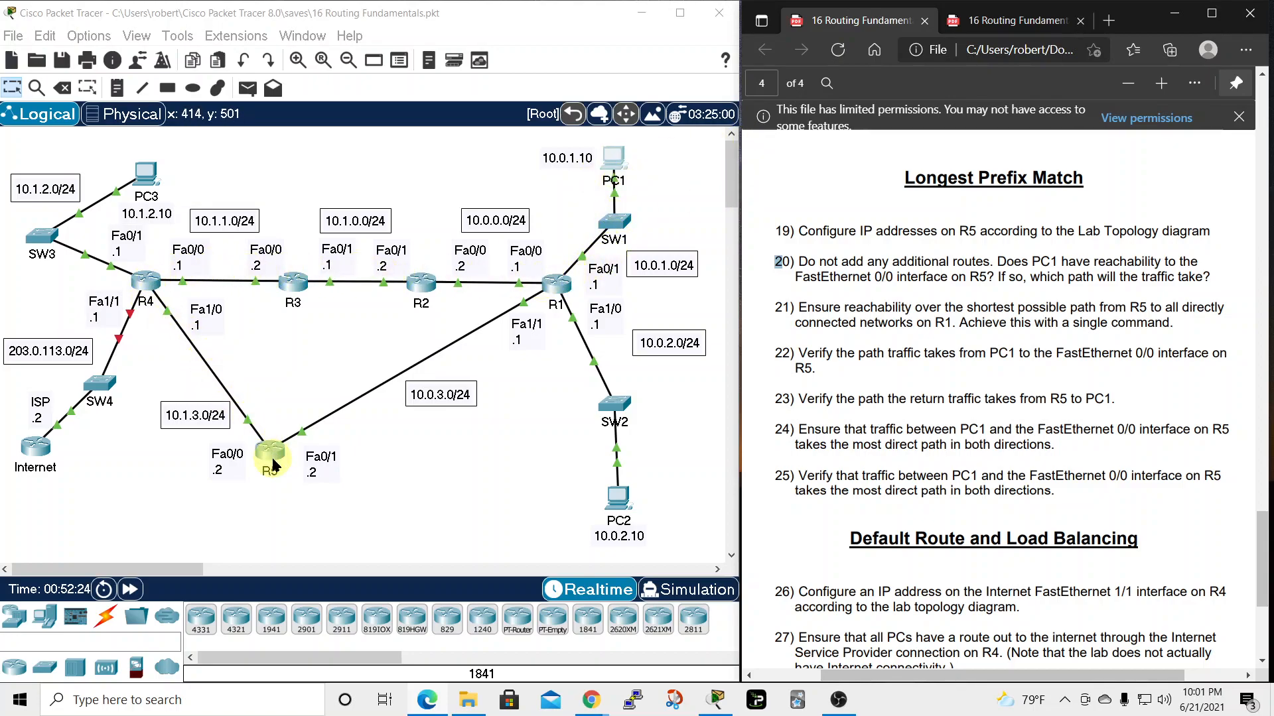
# Reopen PC1's Command Prompt, widen it to examine the hops of the trace to 10.1.3.2, and close the PC window
pyautogui.click(617, 158)
pyautogui.moveTo(733, 105); pyautogui.dragTo(1130, 58)
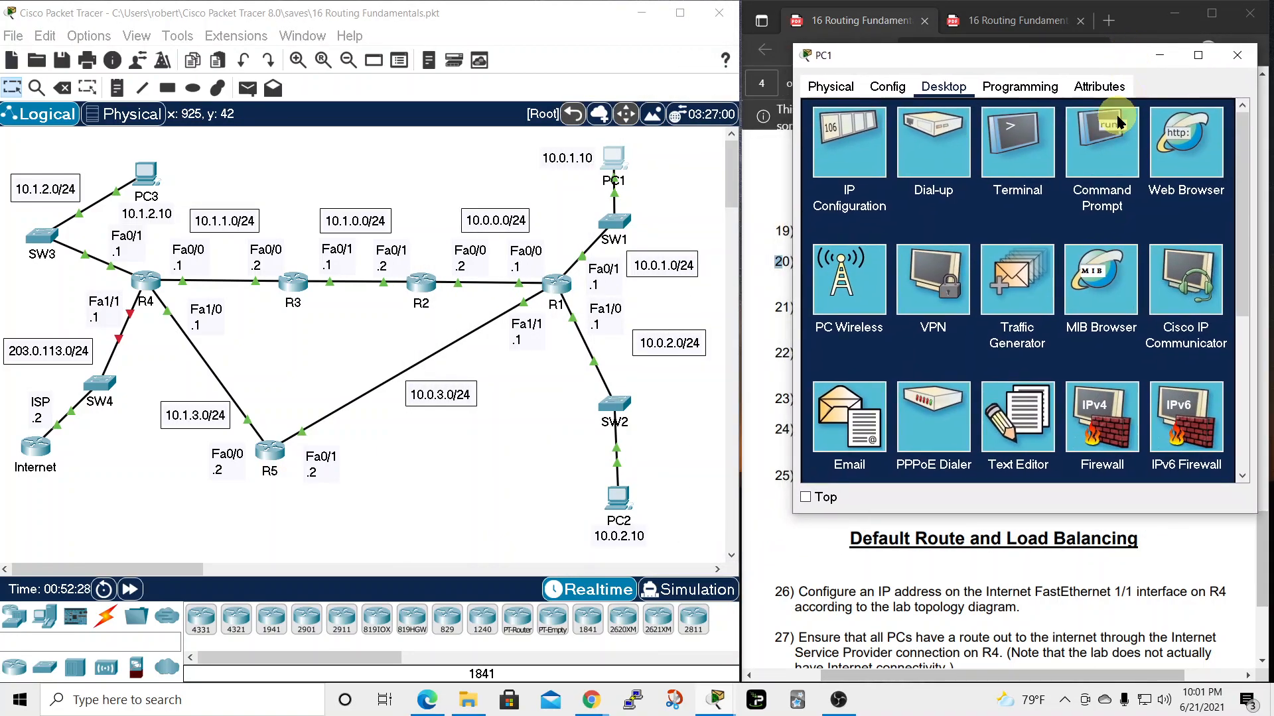
pyautogui.click(1101, 139)
pyautogui.scroll(5, 1093, 408)
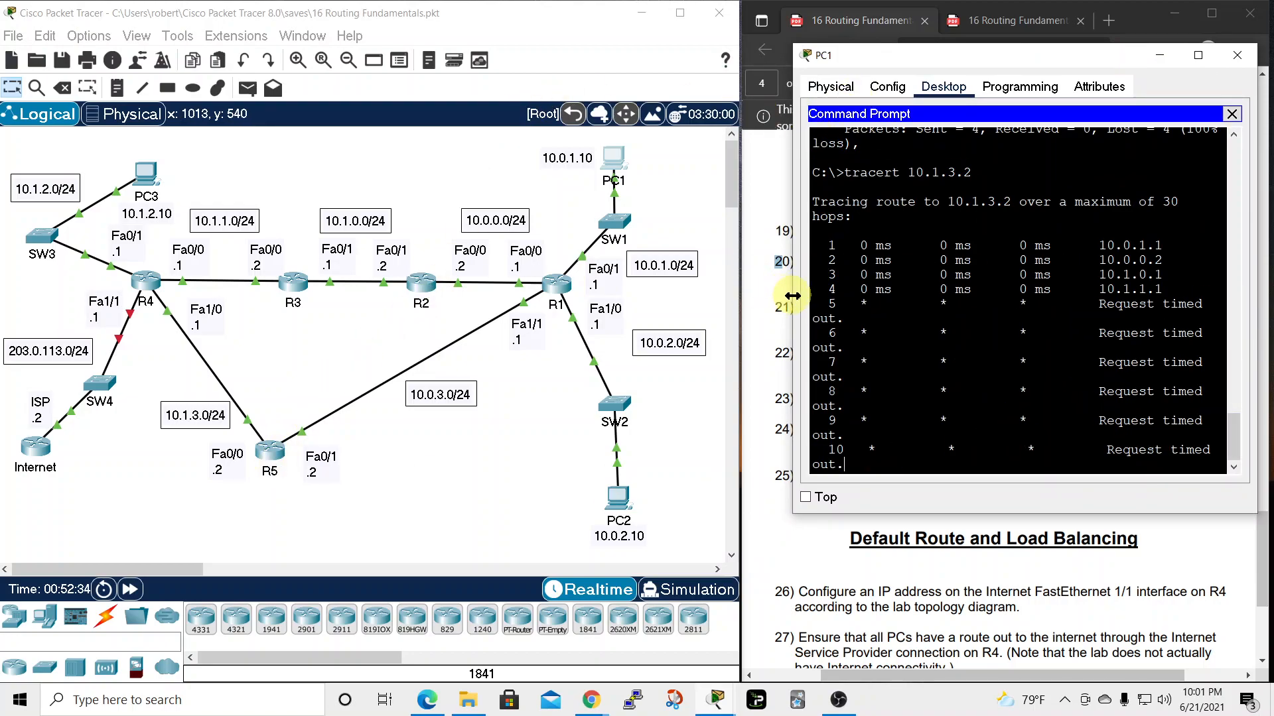
pyautogui.moveTo(792, 296); pyautogui.dragTo(733, 295)
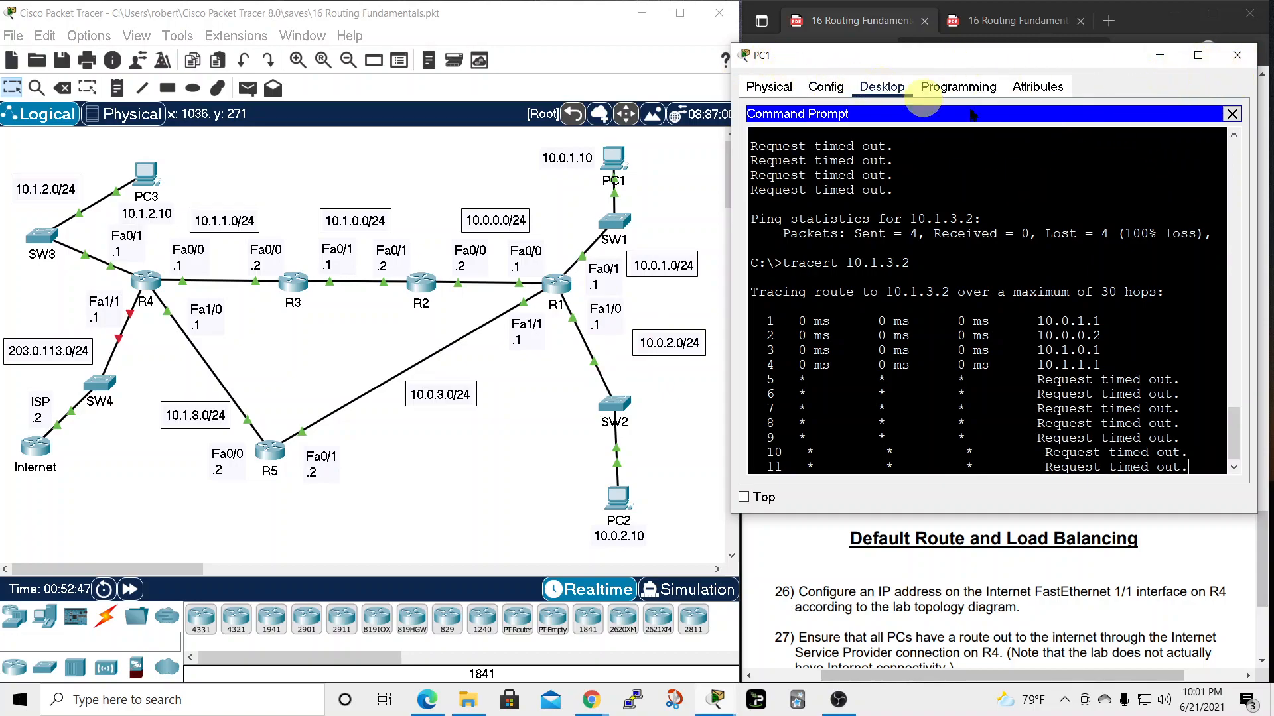
pyautogui.click(1231, 114)
pyautogui.click(1109, 149)
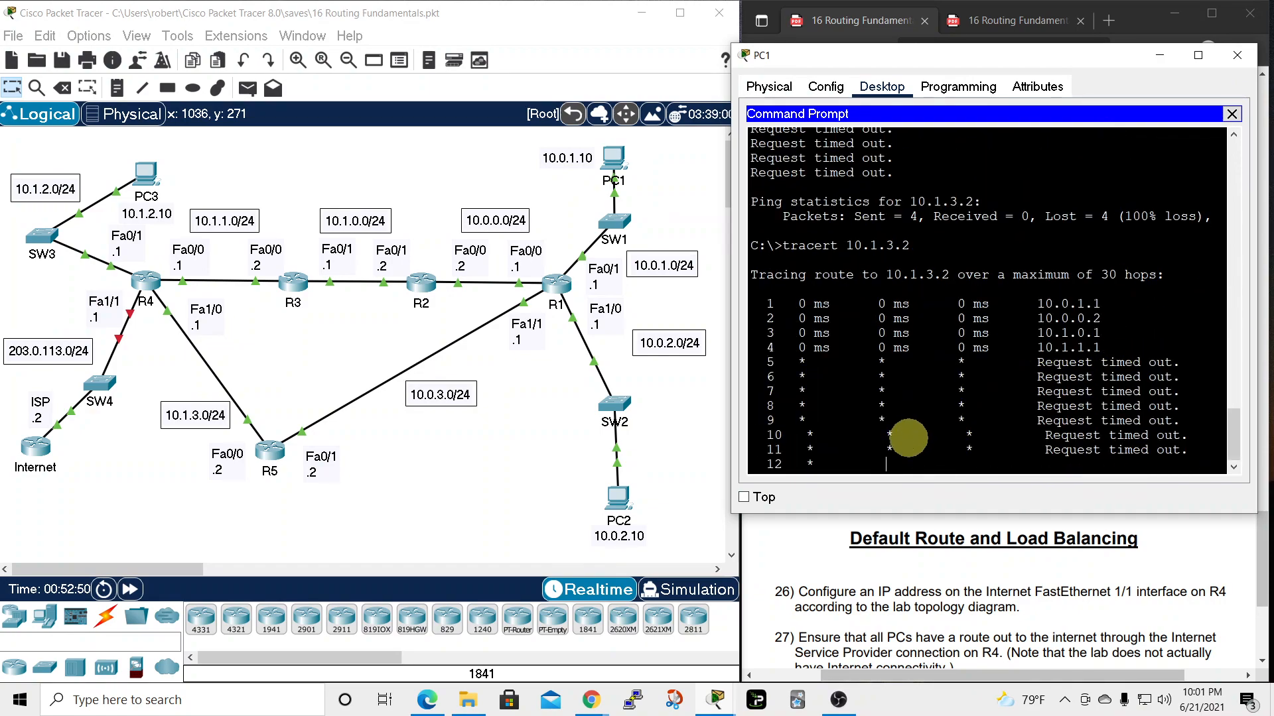
pyautogui.moveTo(1047, 66)
pyautogui.mouseDown()
pyautogui.moveTo(1060, 27)
pyautogui.moveTo(1050, 41)
pyautogui.mouseUp()
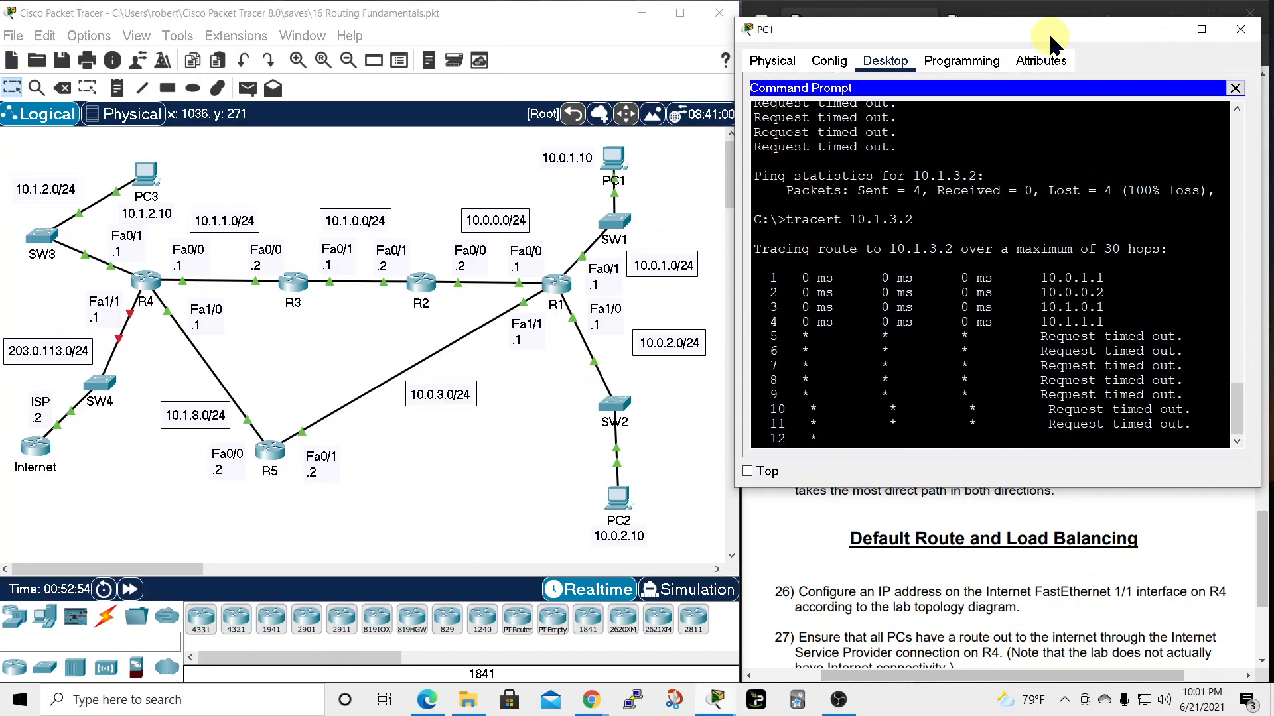
pyautogui.click(1240, 29)
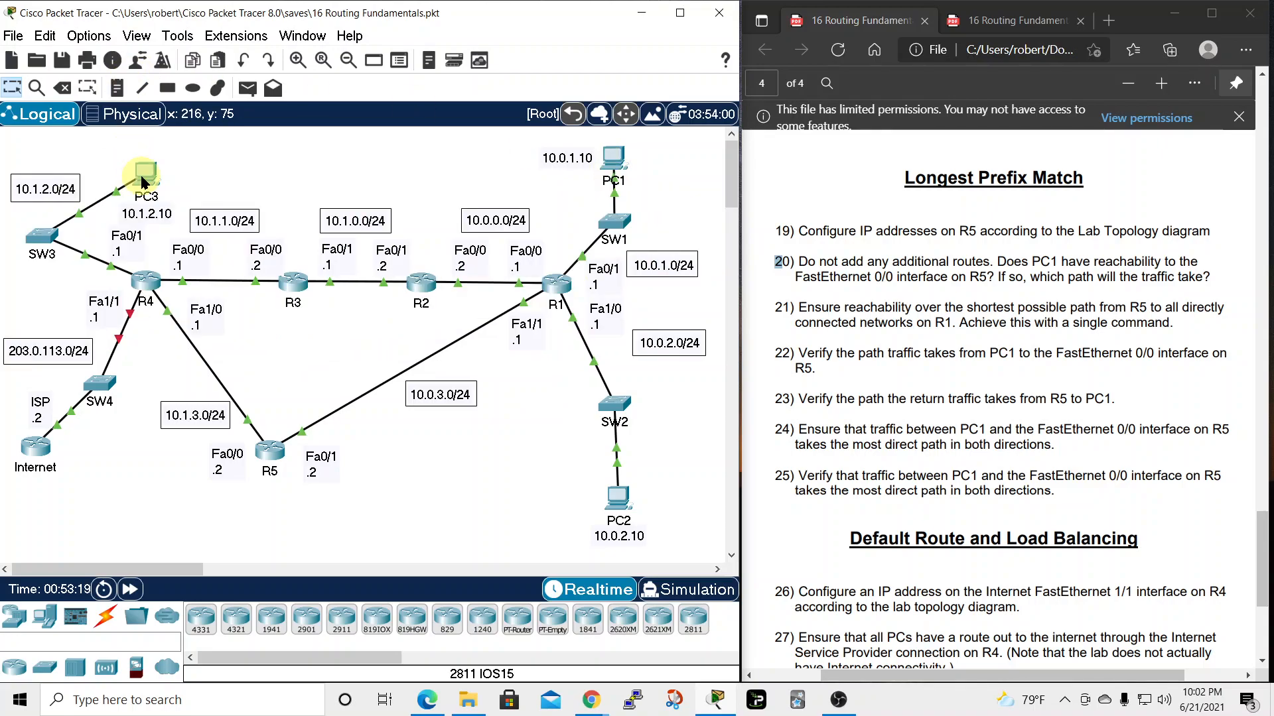
# Bring up PC1's Command Prompt again to check the progress of the running trace to 10.1.3.2, and close it
pyautogui.click(613, 159)
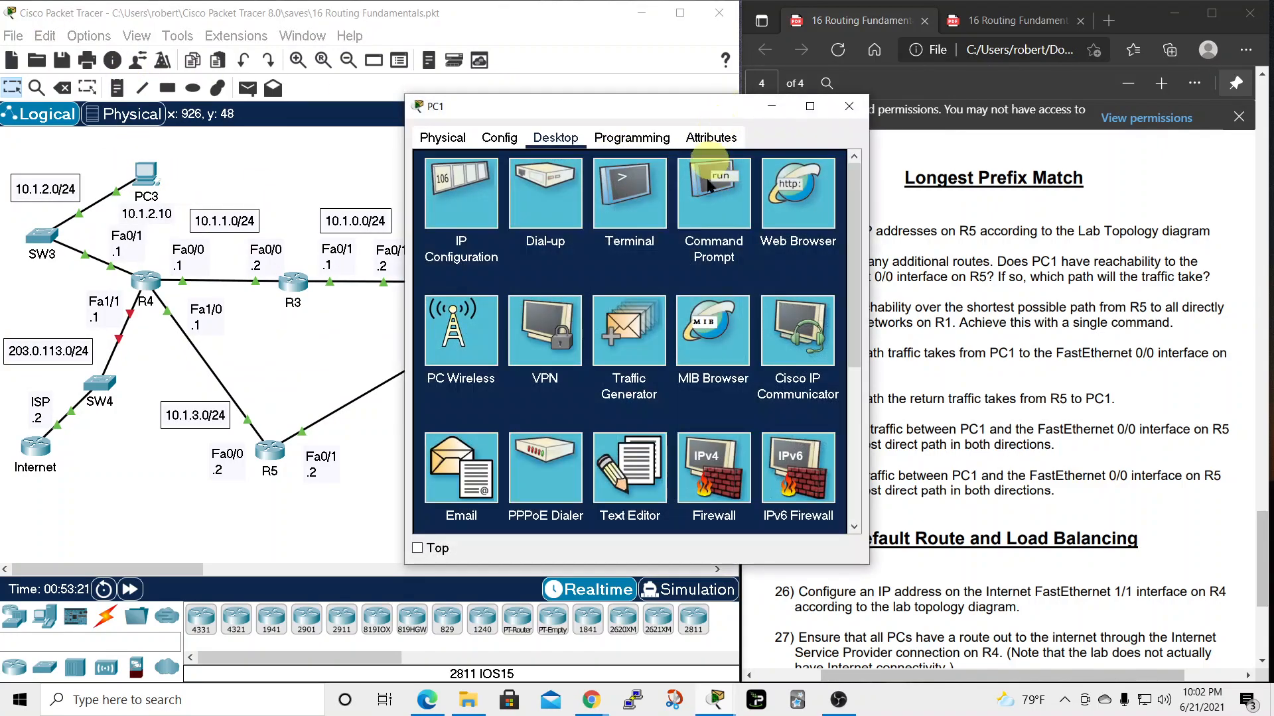
pyautogui.click(710, 166)
pyautogui.moveTo(710, 106); pyautogui.dragTo(1033, 62)
pyautogui.scroll(-4, 1067, 345)
pyautogui.scroll(-12, 1068, 345)
pyautogui.moveTo(1192, 336)
pyautogui.mouseDown()
pyautogui.moveTo(1242, 412)
pyautogui.moveTo(1262, 398)
pyautogui.mouseUp()
pyautogui.press('Return')
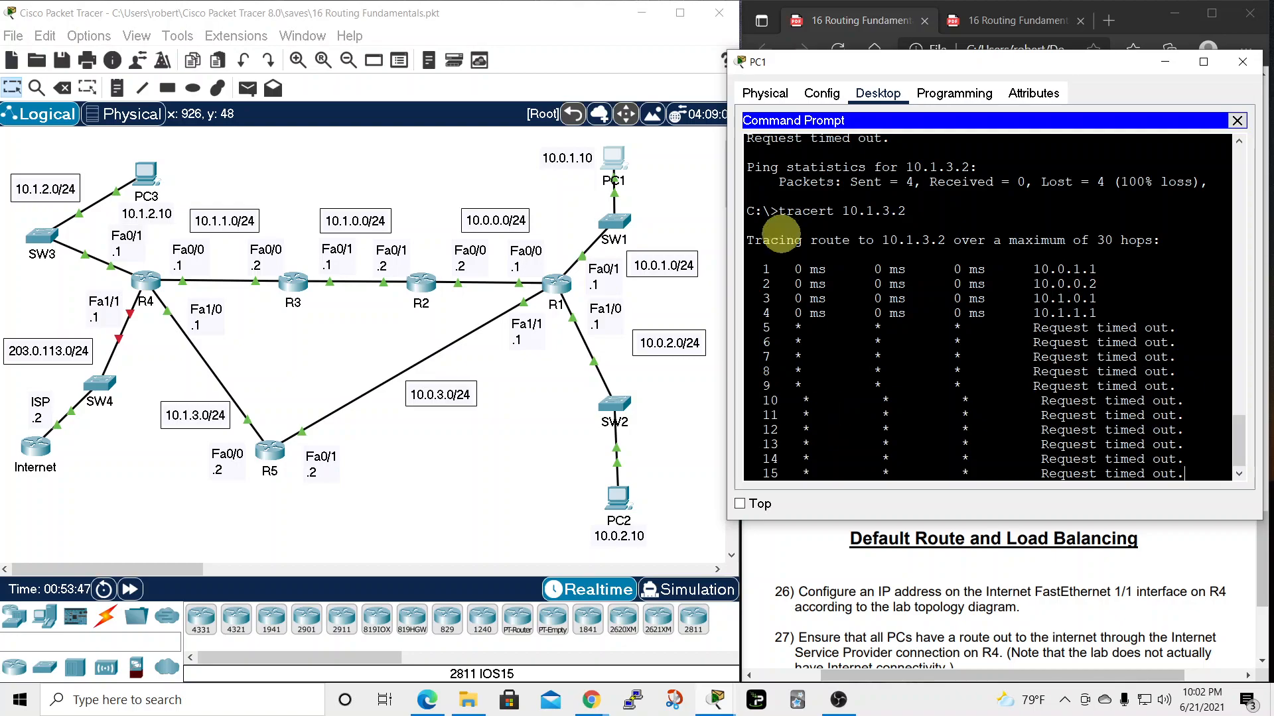
pyautogui.click(1240, 63)
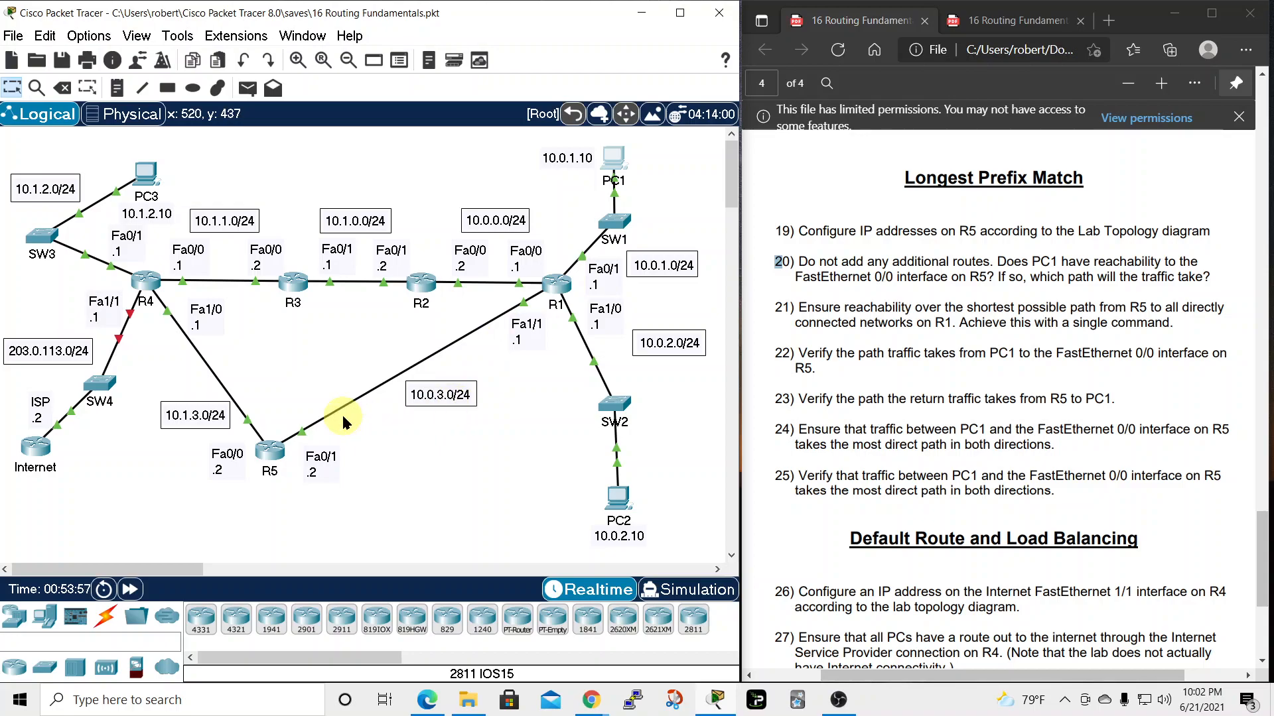
# Open R5's command line in a widened window beside the topology and exit configuration mode to the privileged prompt
pyautogui.click(264, 454)
pyautogui.moveTo(737, 106); pyautogui.dragTo(544, 26)
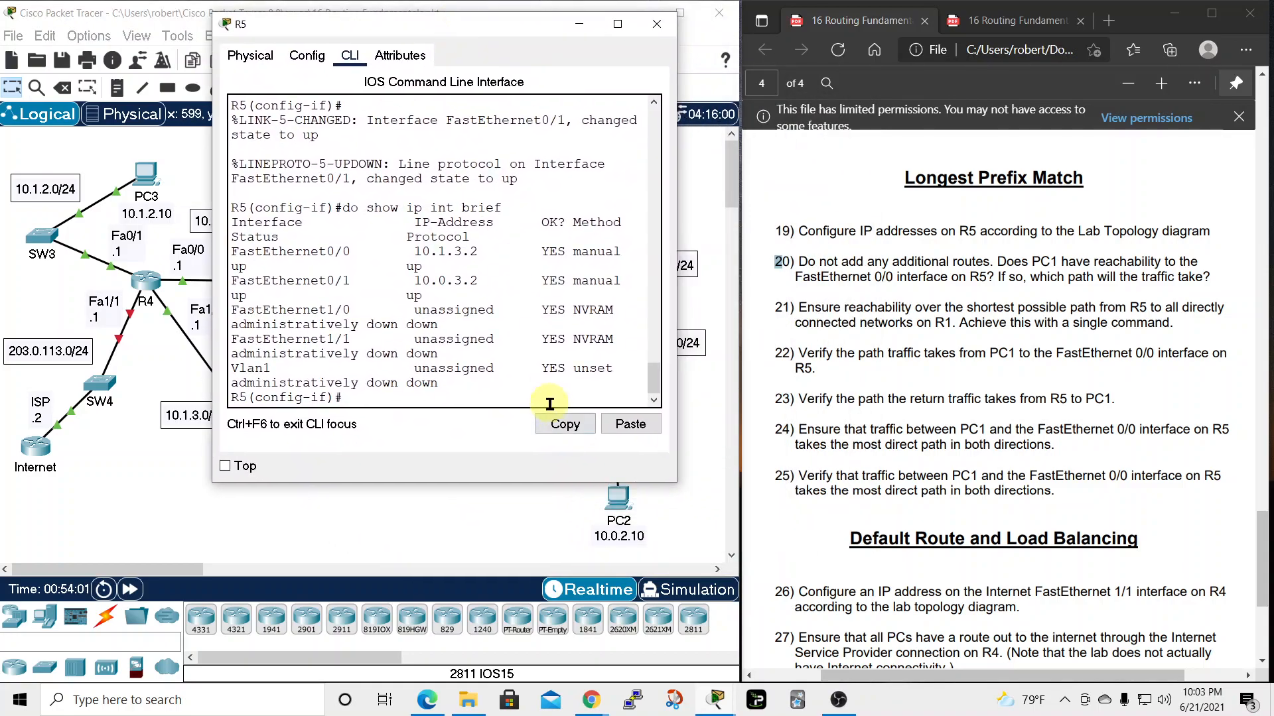
pyautogui.moveTo(679, 276); pyautogui.dragTo(886, 276)
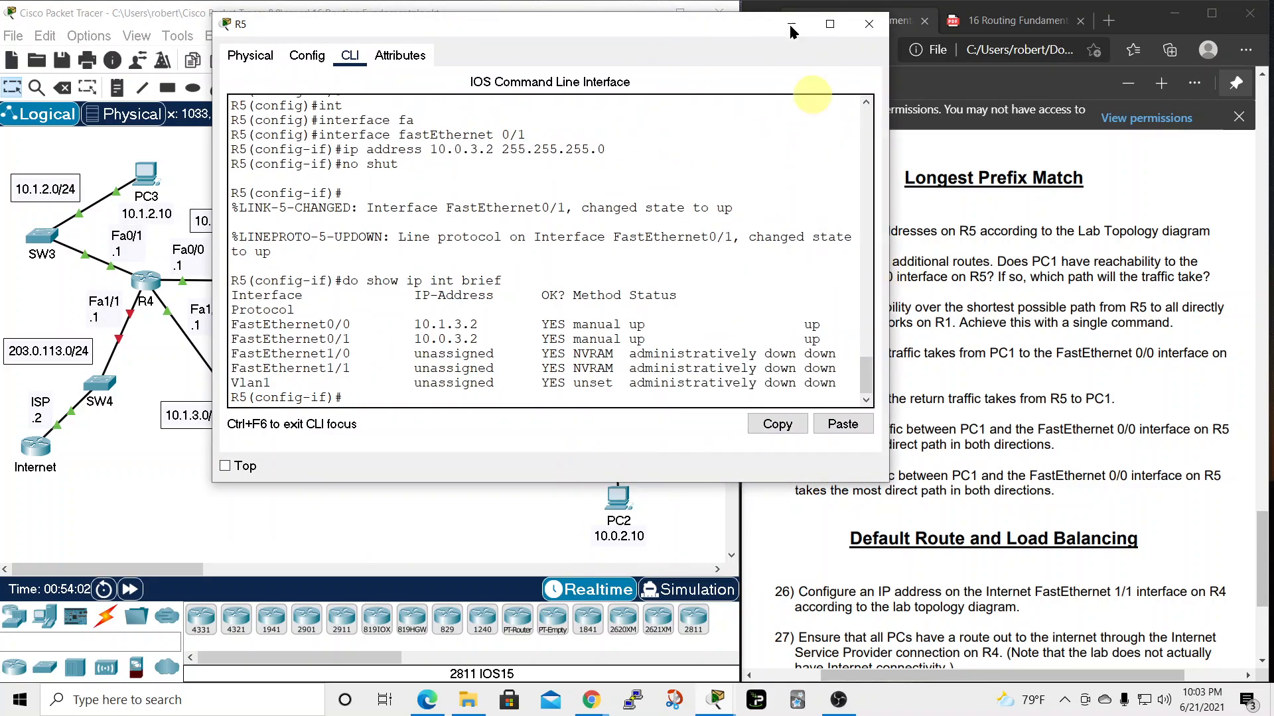
pyautogui.doubleClick(736, 24)
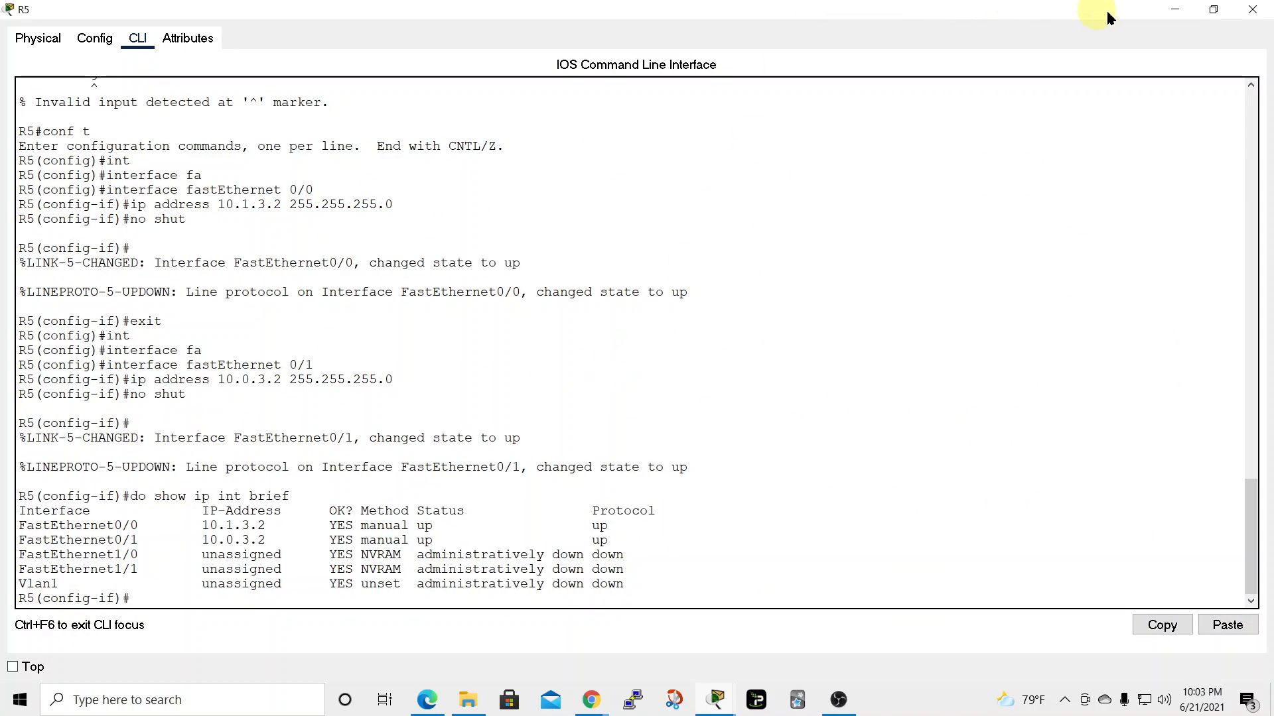
pyautogui.click(1213, 9)
pyautogui.moveTo(649, 30); pyautogui.dragTo(948, 23)
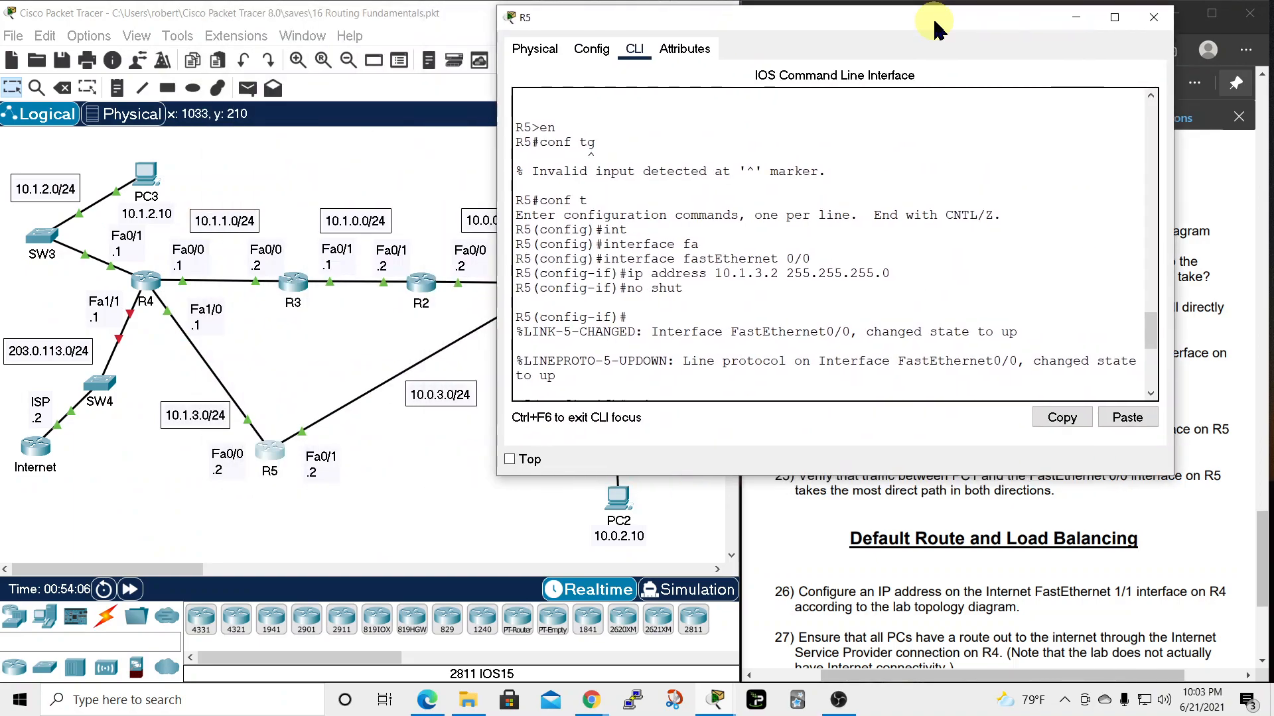
pyautogui.scroll(-3, 696, 372)
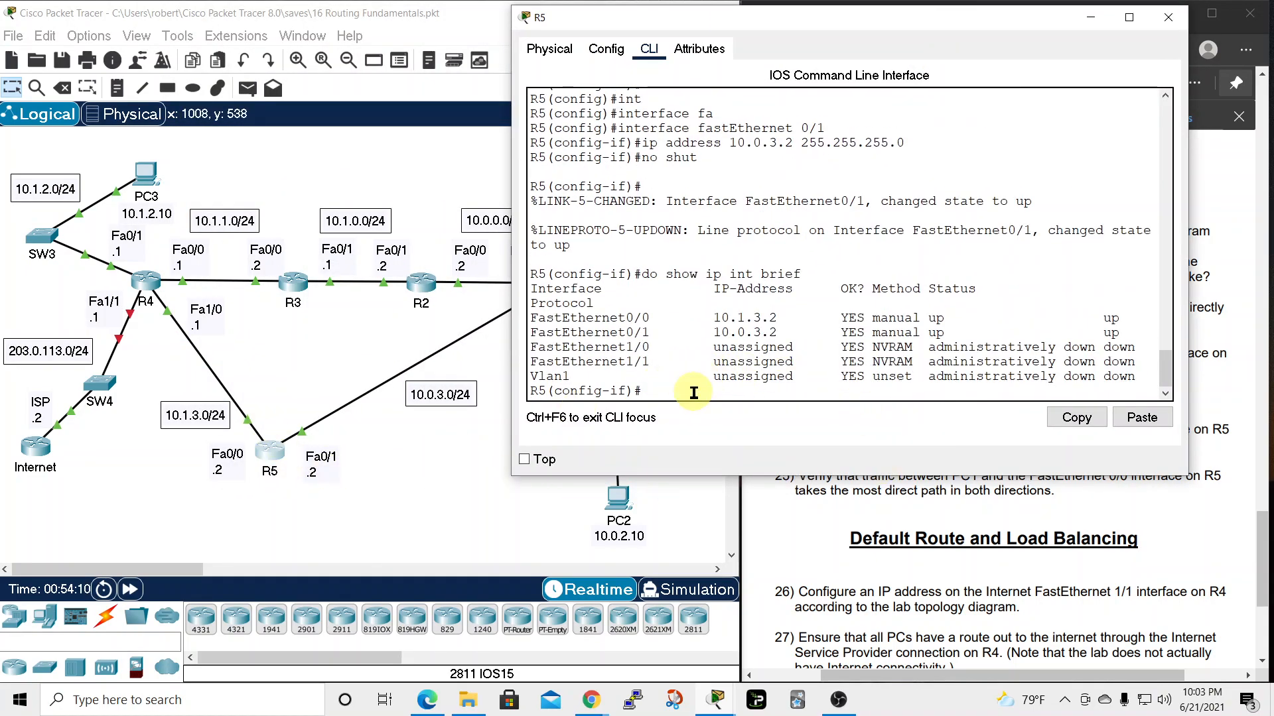
pyautogui.press('Return')
pyautogui.write('exit')
pyautogui.press('Return')
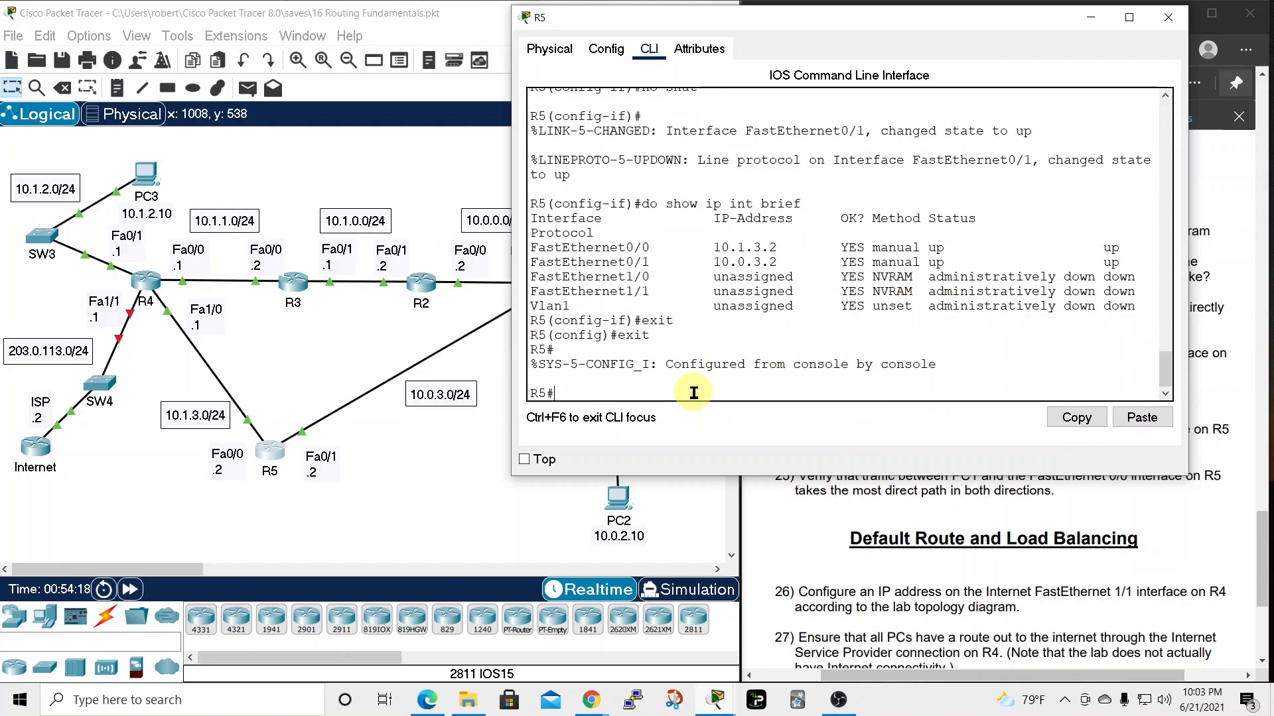
# Look up R5's available debug and debug ip options, and enable ICMP debugging with debug ip icmp
pyautogui.write('deg')
pyautogui.press('Tab')
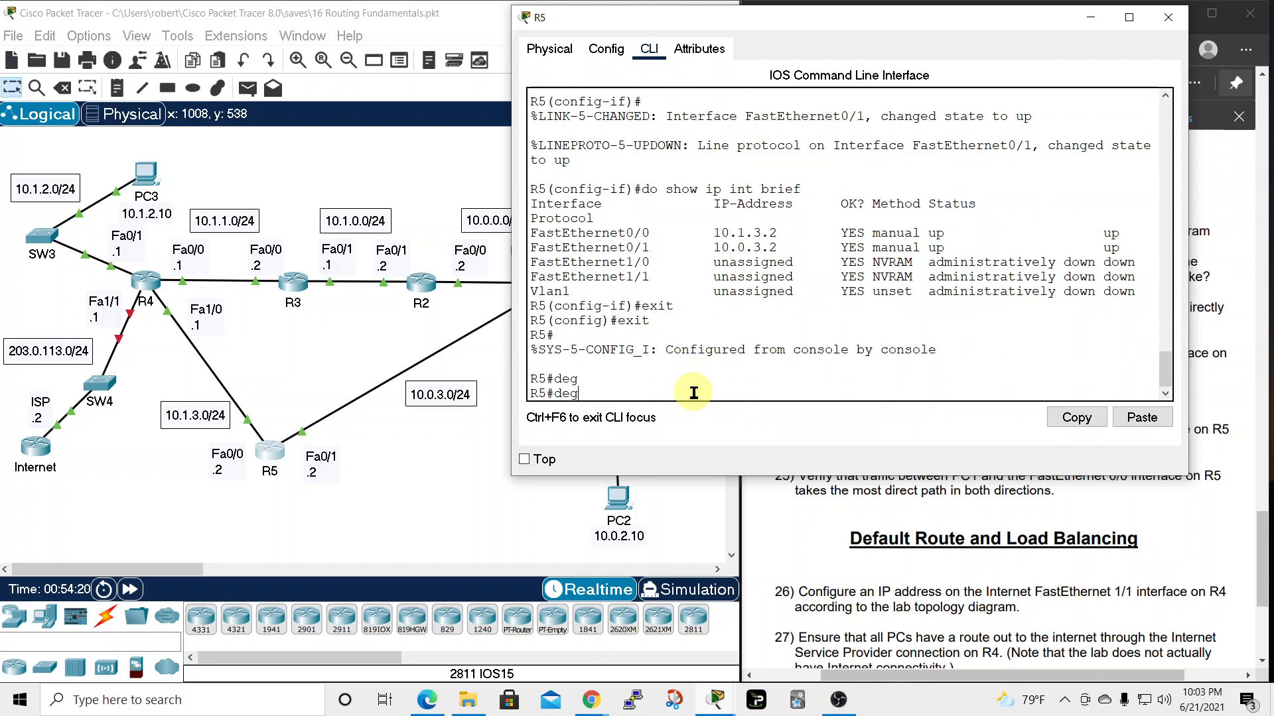
pyautogui.write('?')
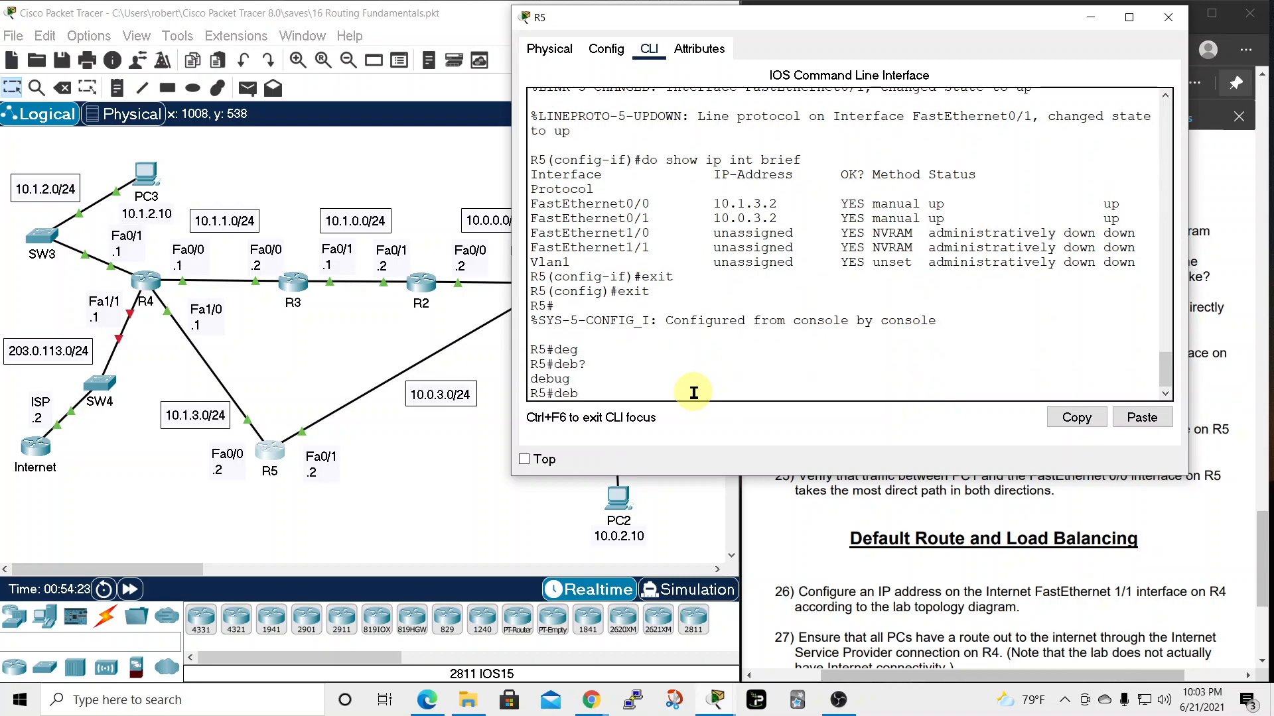
pyautogui.write('ug ?')
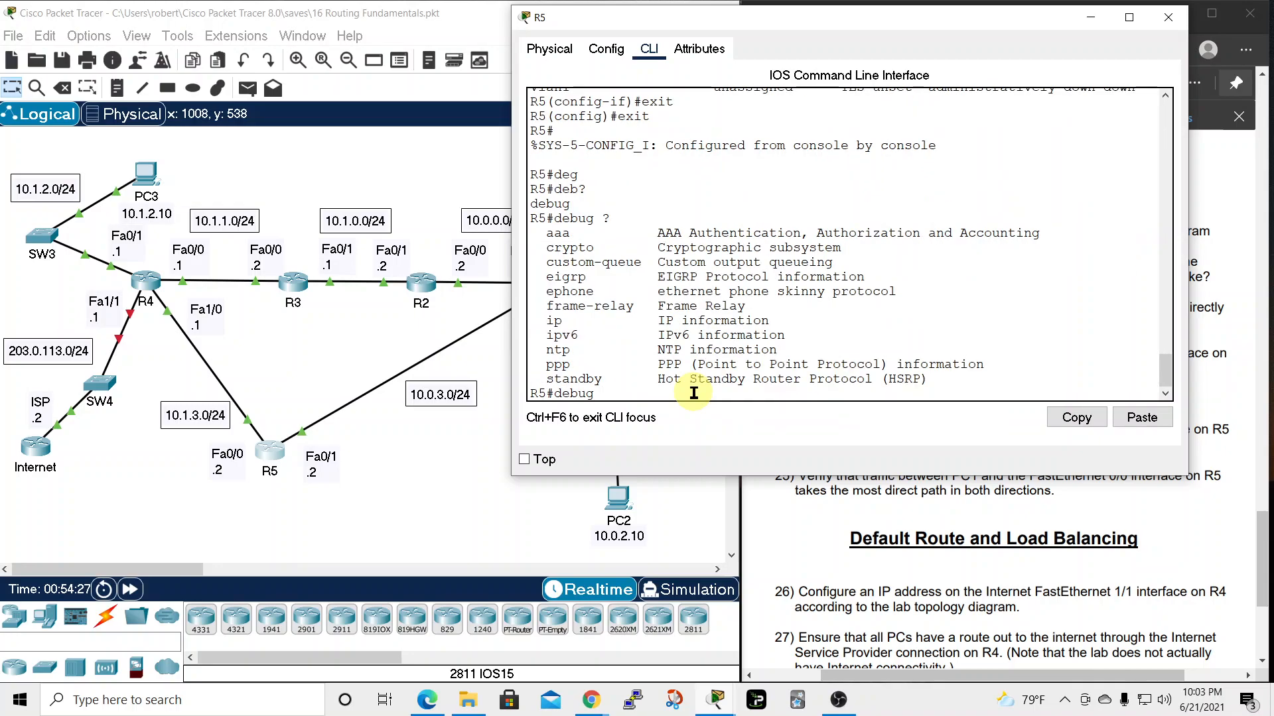
pyautogui.write('ip ?')
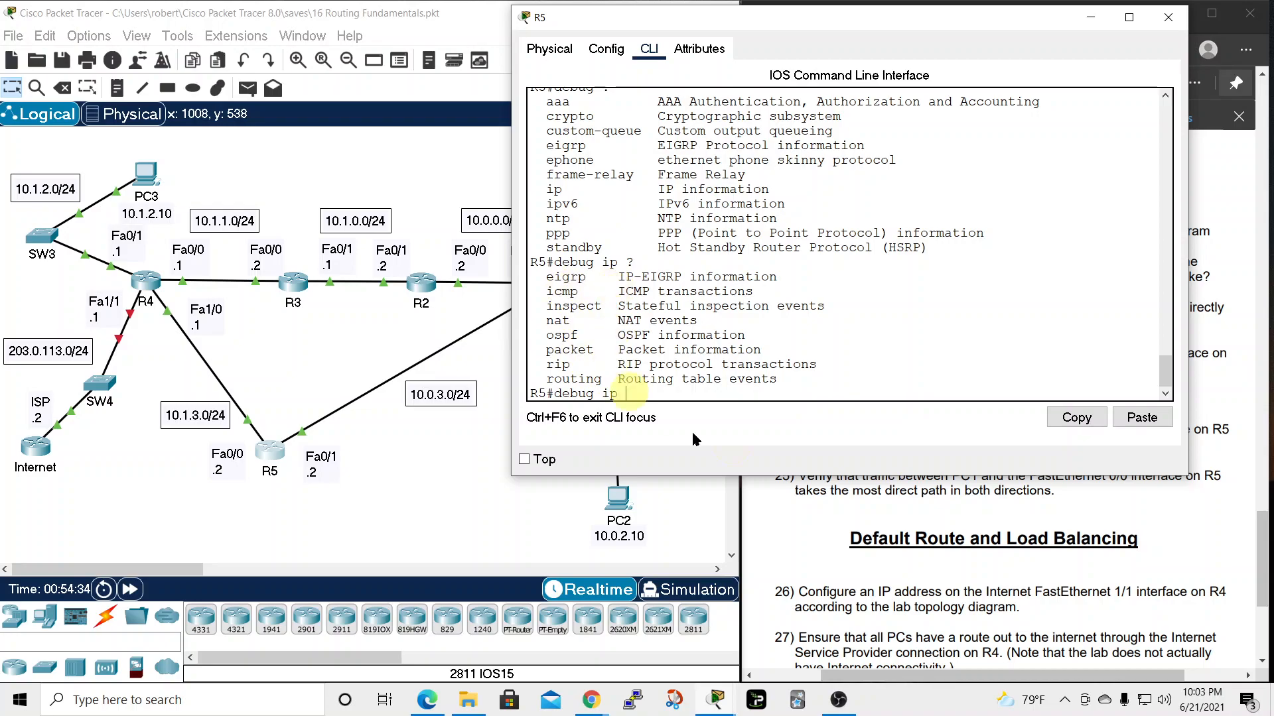
pyautogui.write('icmp')
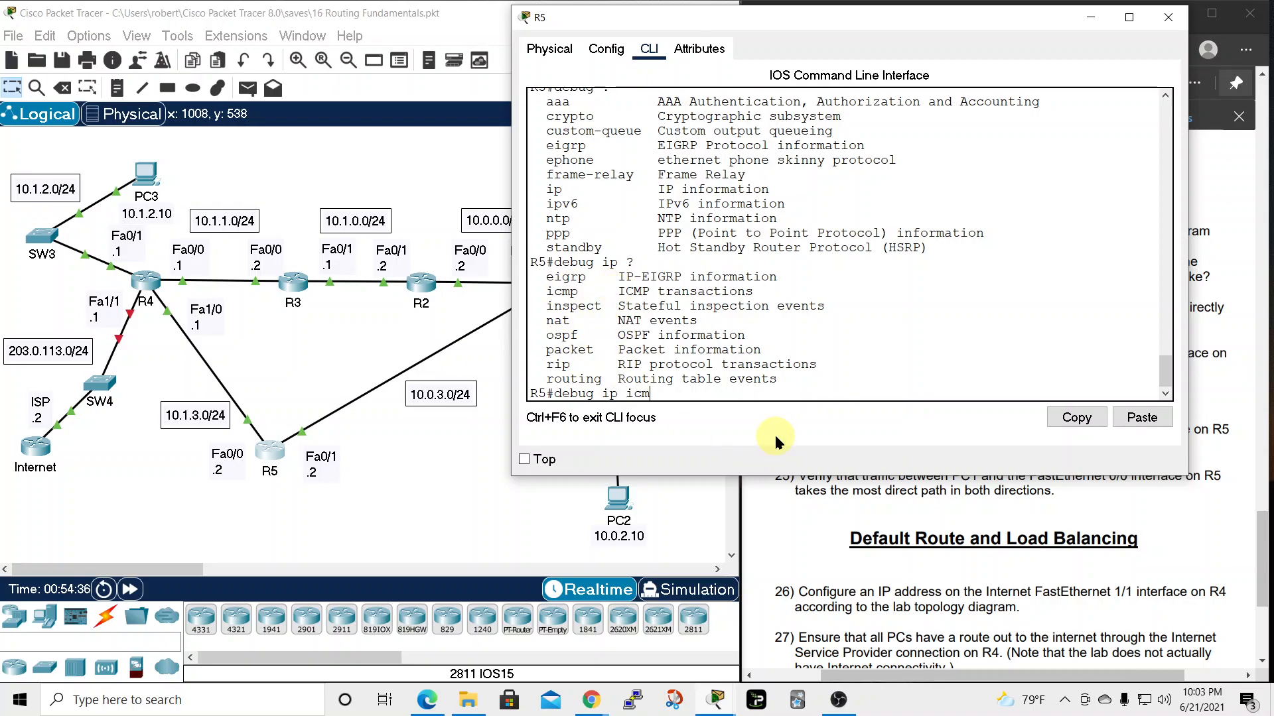
pyautogui.press('Return')
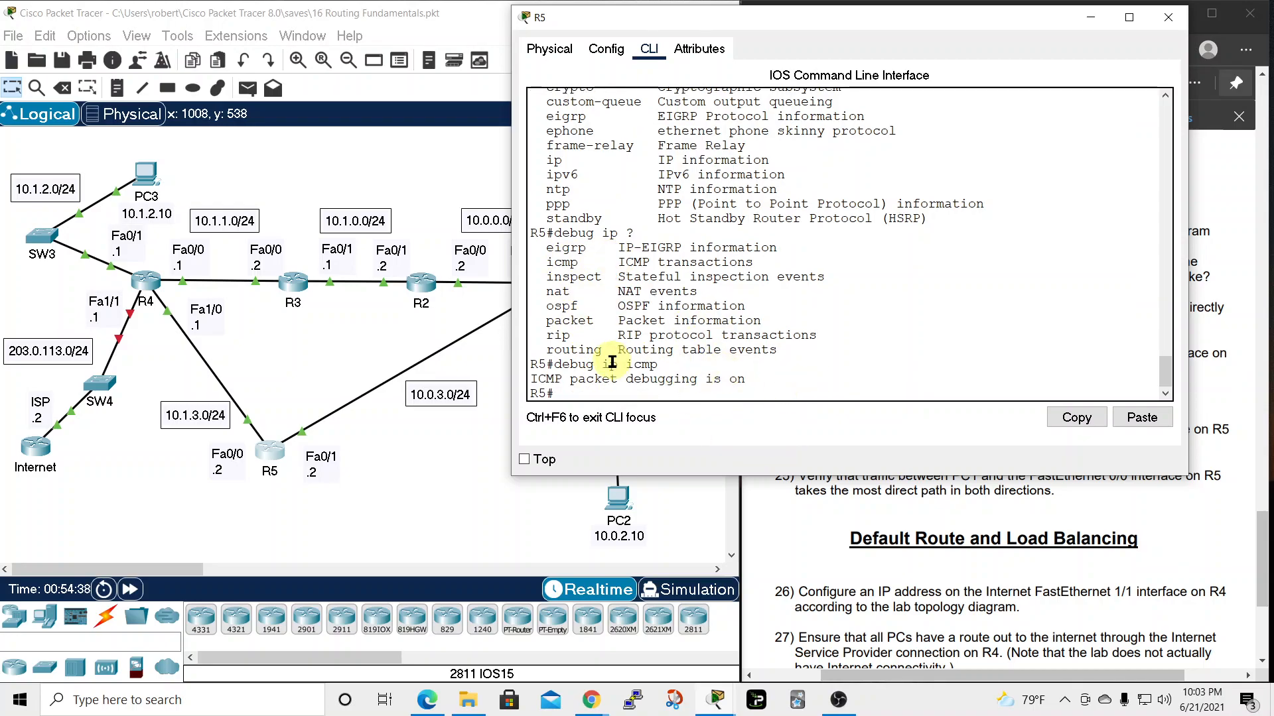
# Move R5's command line clear of the lab instructions to watch the ICMP debug messages, and close the window
pyautogui.moveTo(813, 30); pyautogui.dragTo(674, 18)
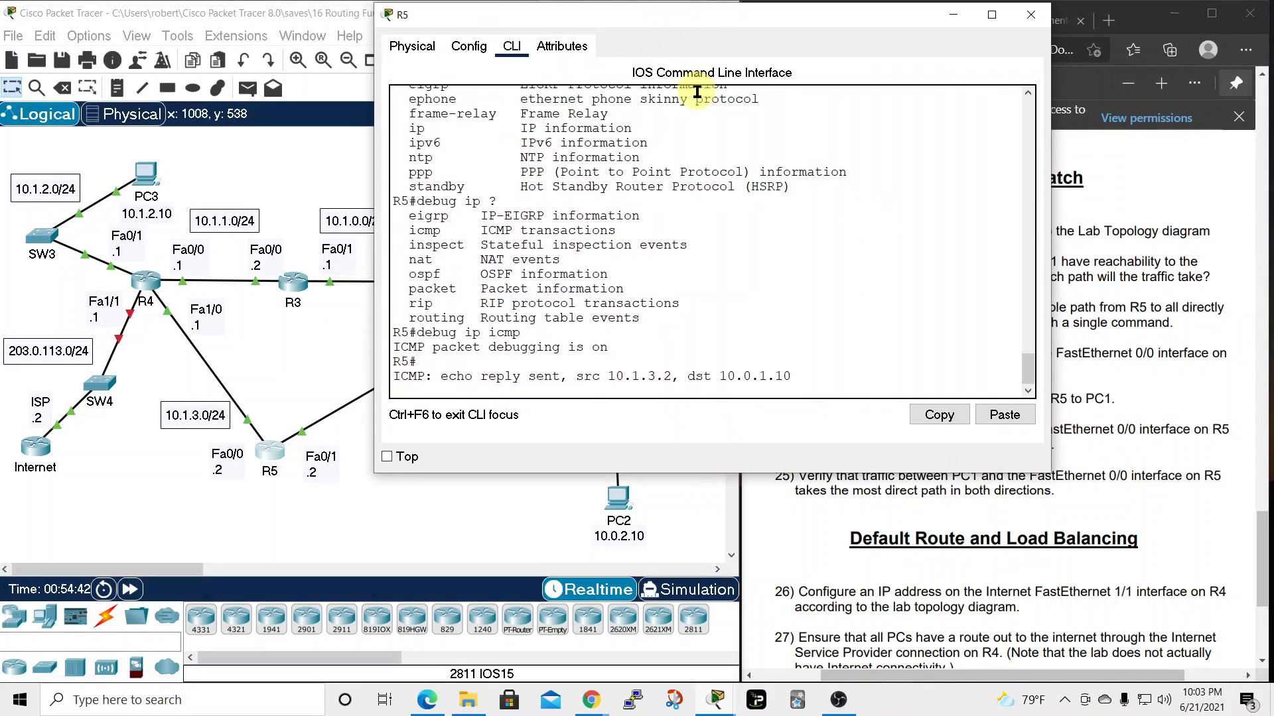
pyautogui.moveTo(778, 26); pyautogui.dragTo(518, 29)
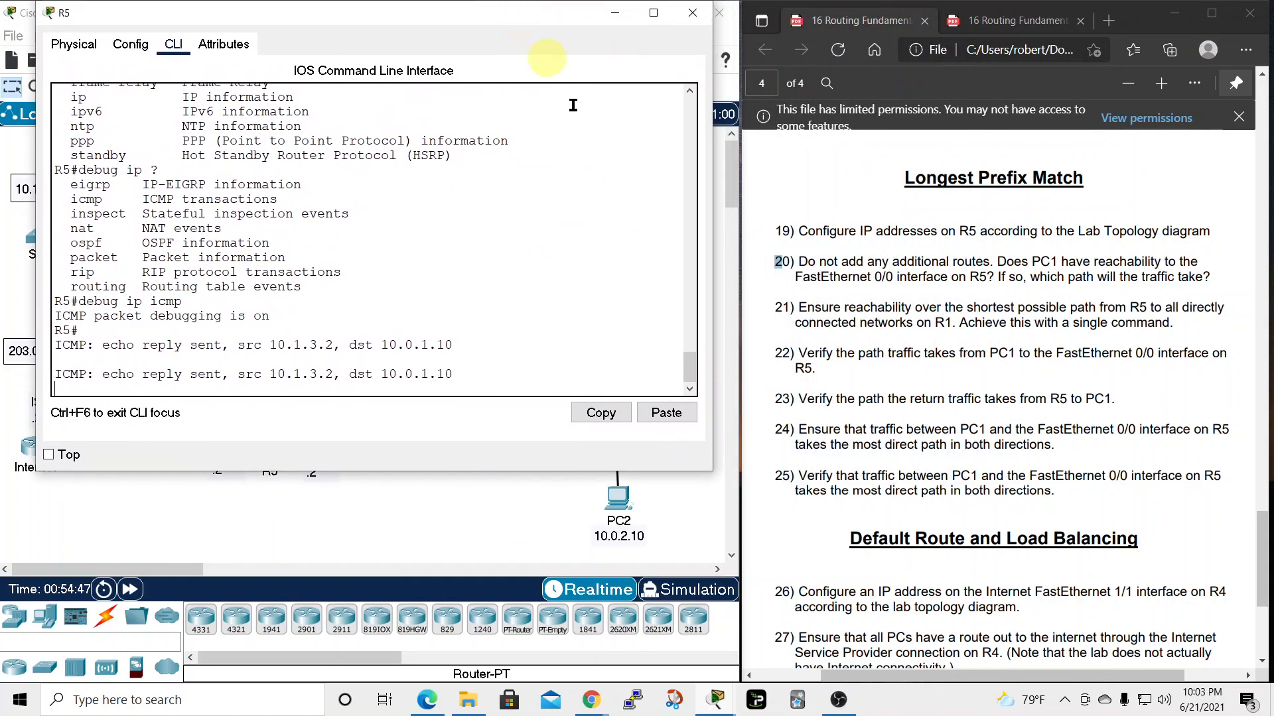
pyautogui.click(730, 709)
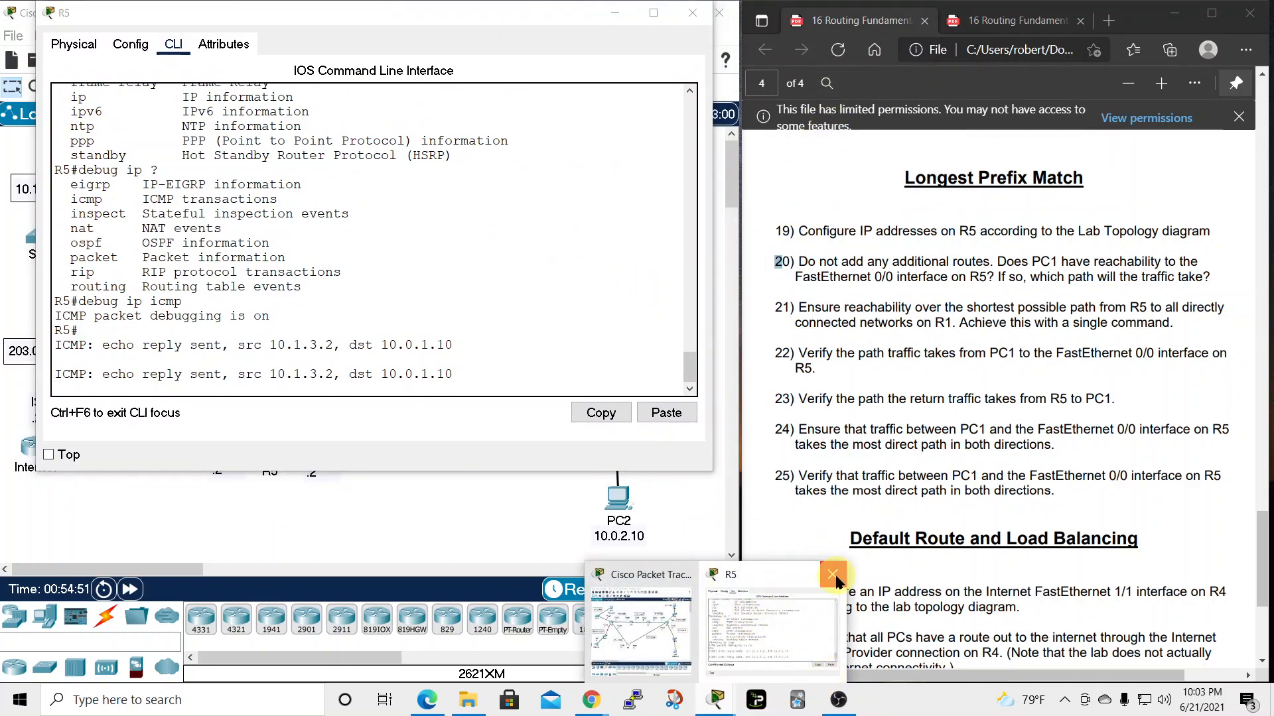
pyautogui.click(415, 503)
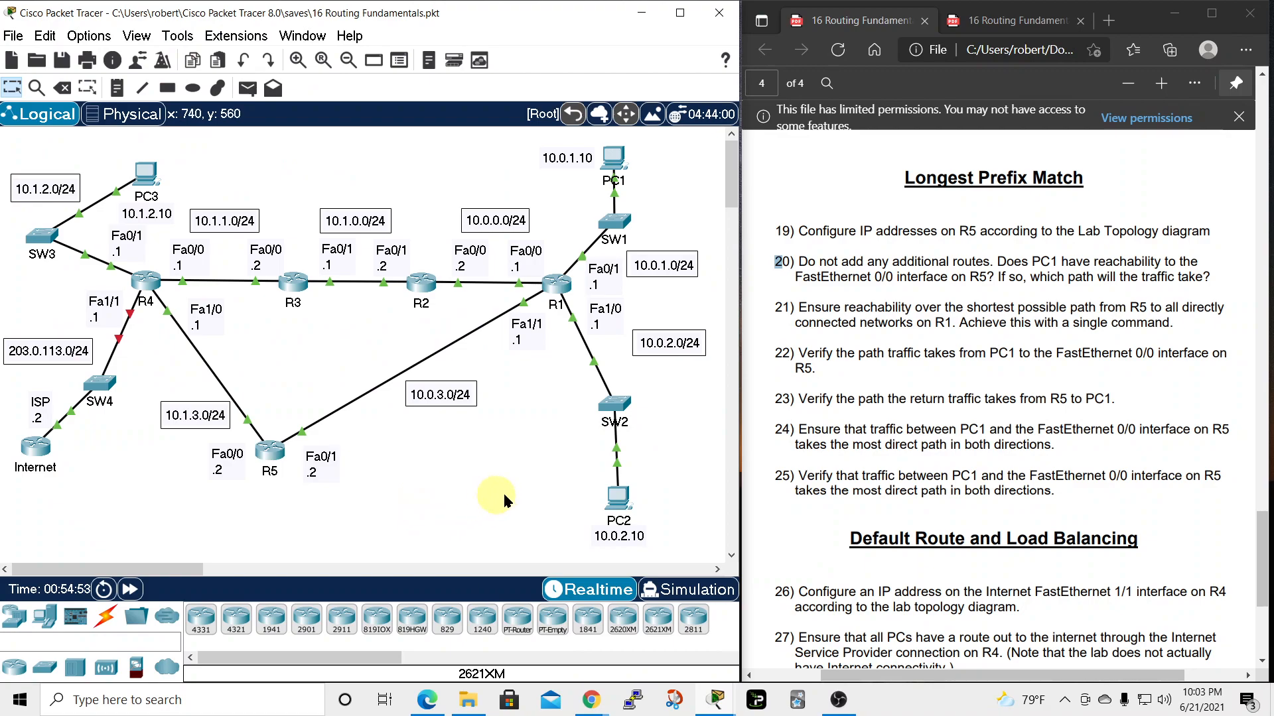
# Open PC2's Command Prompt beside the topology and ping R5's FastEthernet 0/0 address, 10.1.3.2
pyautogui.click(618, 503)
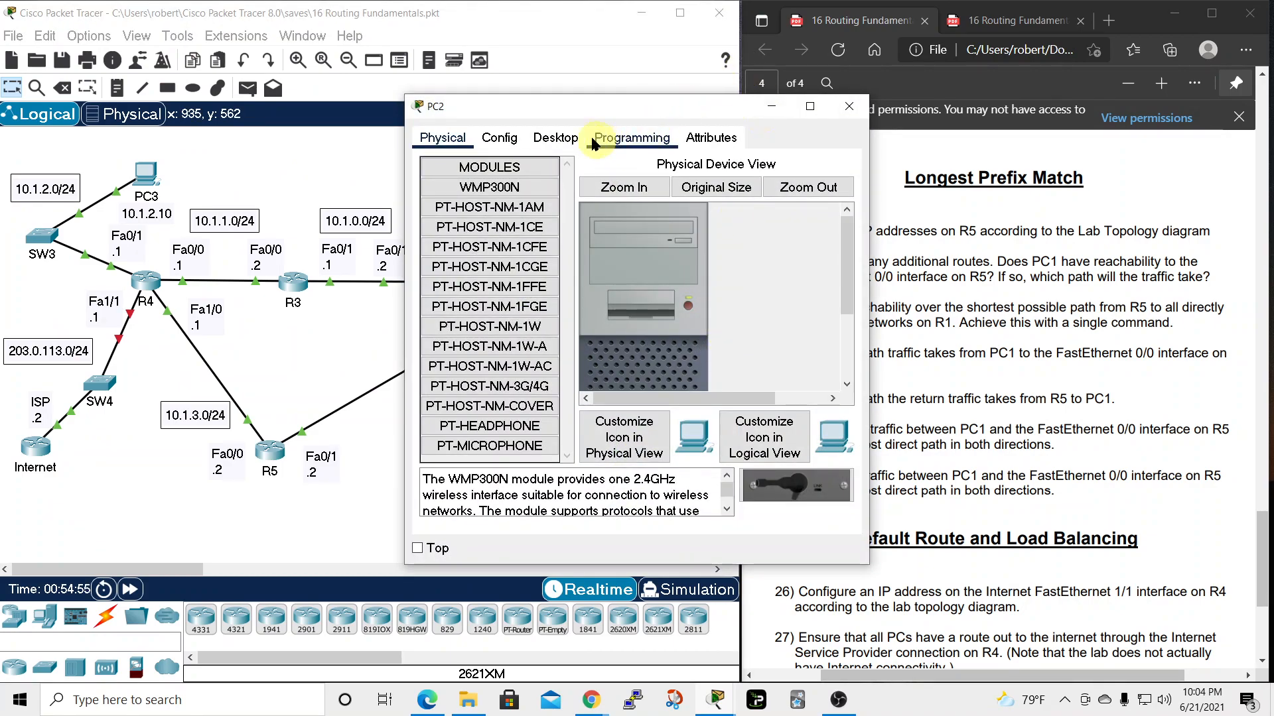
pyautogui.click(556, 138)
pyautogui.click(723, 199)
pyautogui.moveTo(682, 113); pyautogui.dragTo(999, 93)
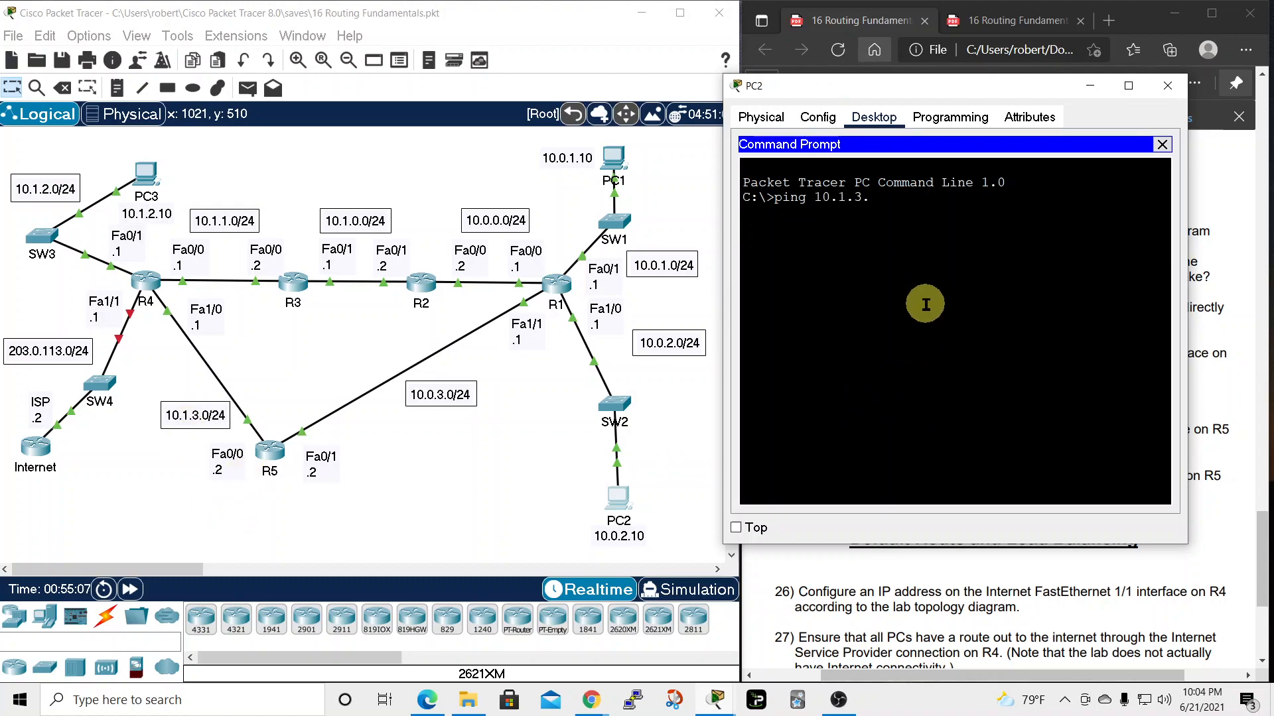
pyautogui.press('Return')
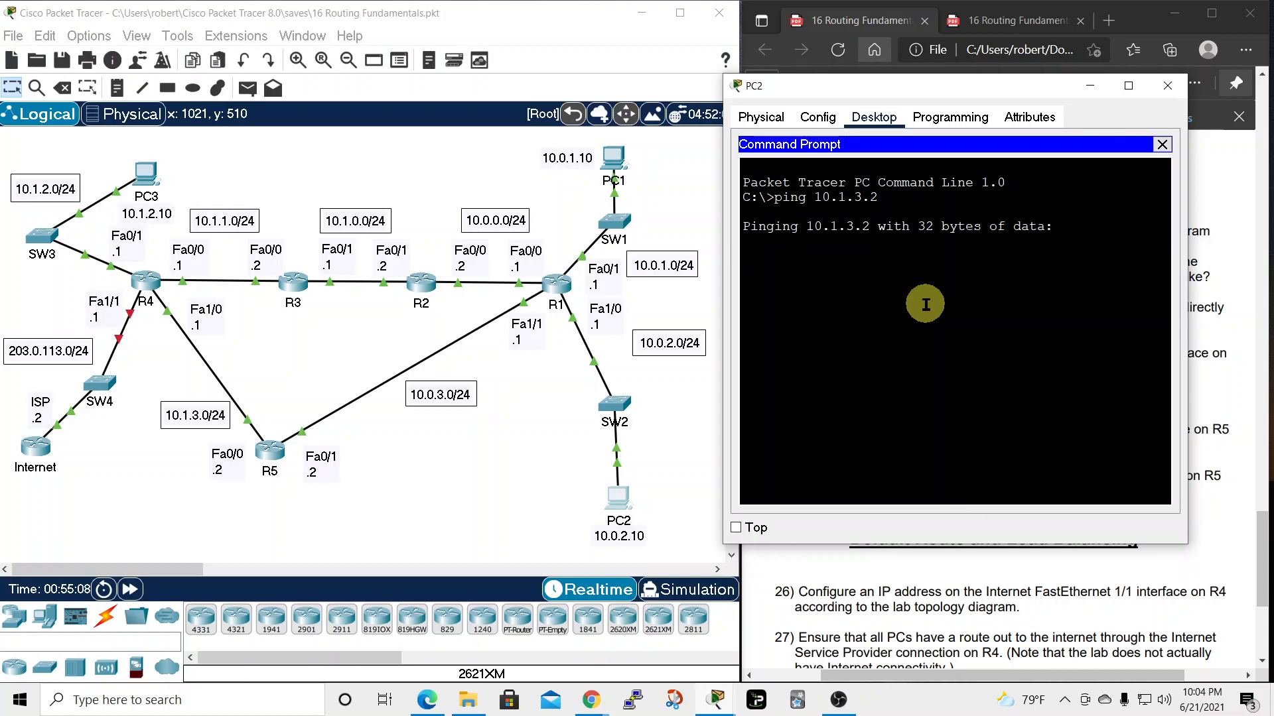
# Reopen R5's command line and examine the ICMP debug output, comparing the echo replies sent to PC2 (10.0.2.10) and PC1 (10.0.1.10)
pyautogui.click(275, 451)
pyautogui.moveTo(495, 27); pyautogui.dragTo(522, 16)
pyautogui.doubleClick(521, 16)
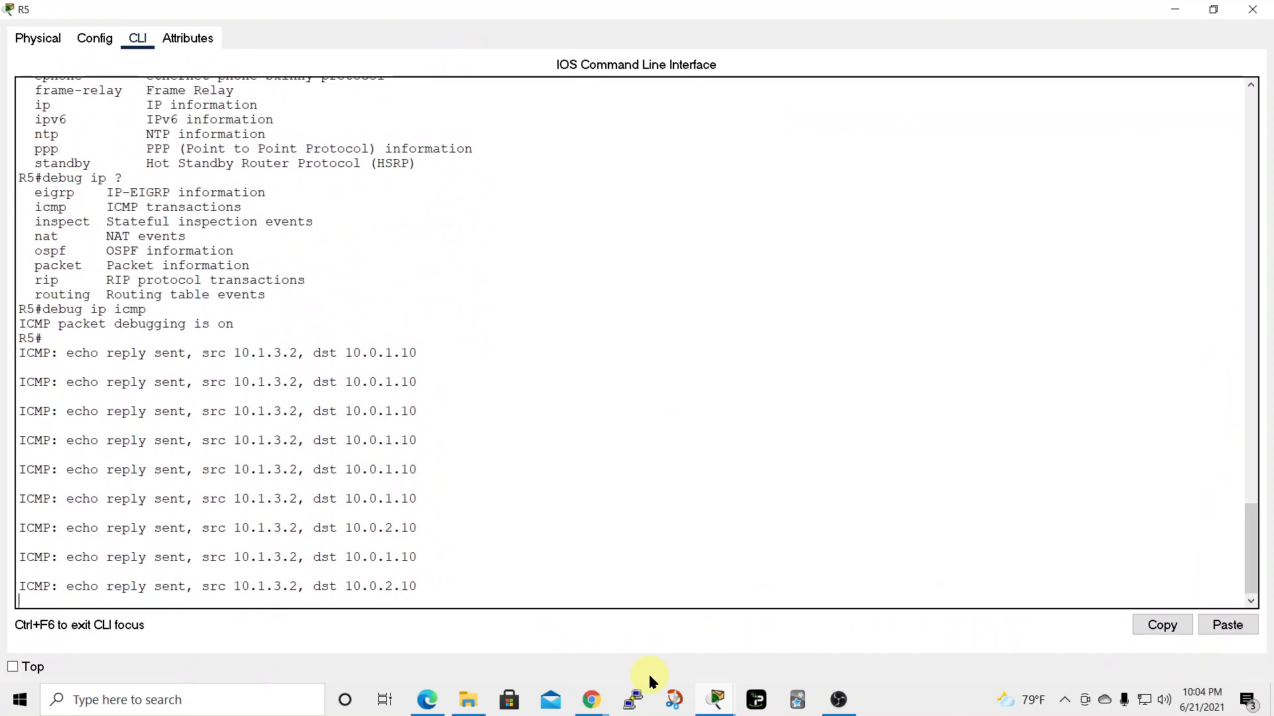
pyautogui.click(1212, 20)
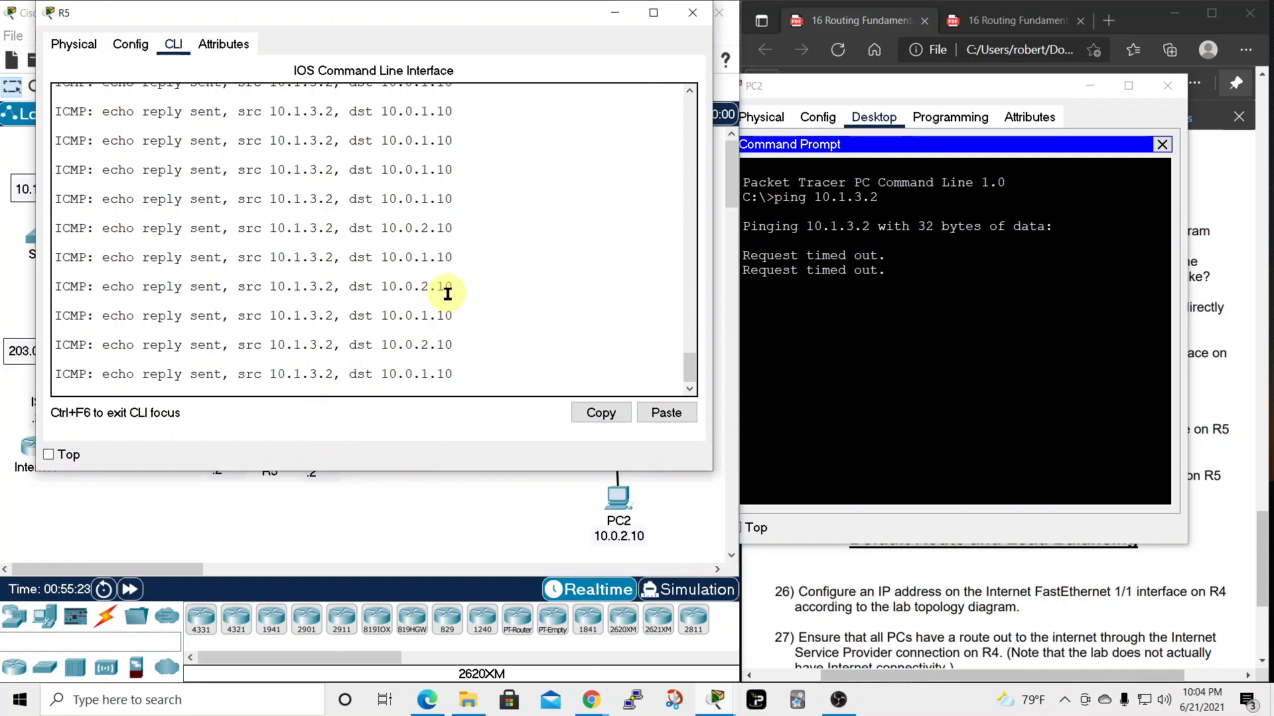
pyautogui.scroll(3, 434, 287)
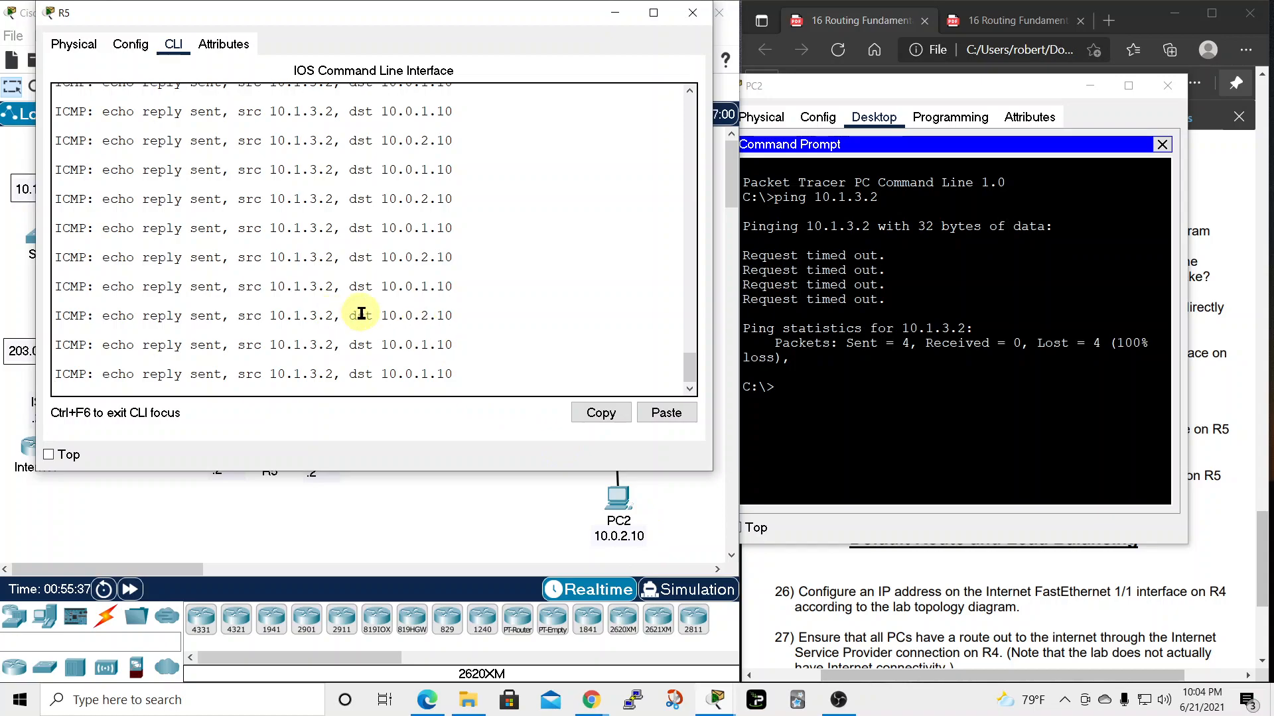
pyautogui.moveTo(371, 316); pyautogui.dragTo(450, 314)
pyautogui.moveTo(542, 18); pyautogui.dragTo(823, 1)
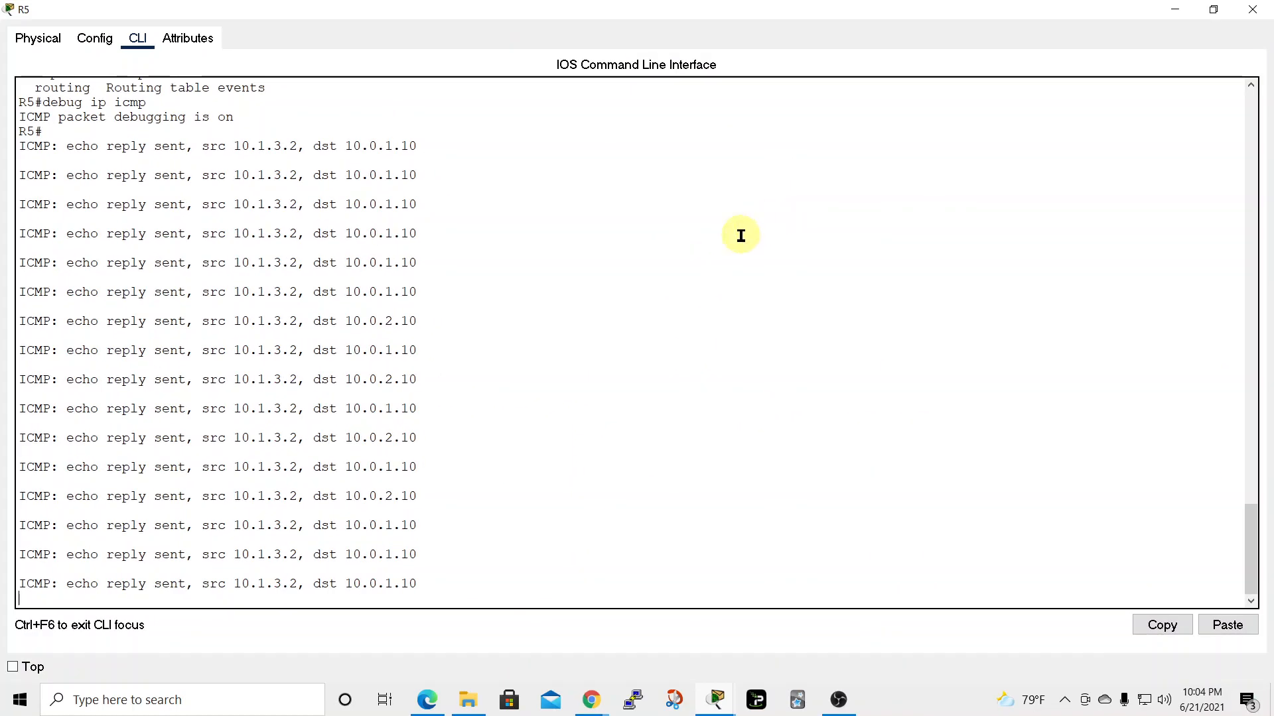
pyautogui.click(1219, 12)
pyautogui.scroll(-6, 292, 311)
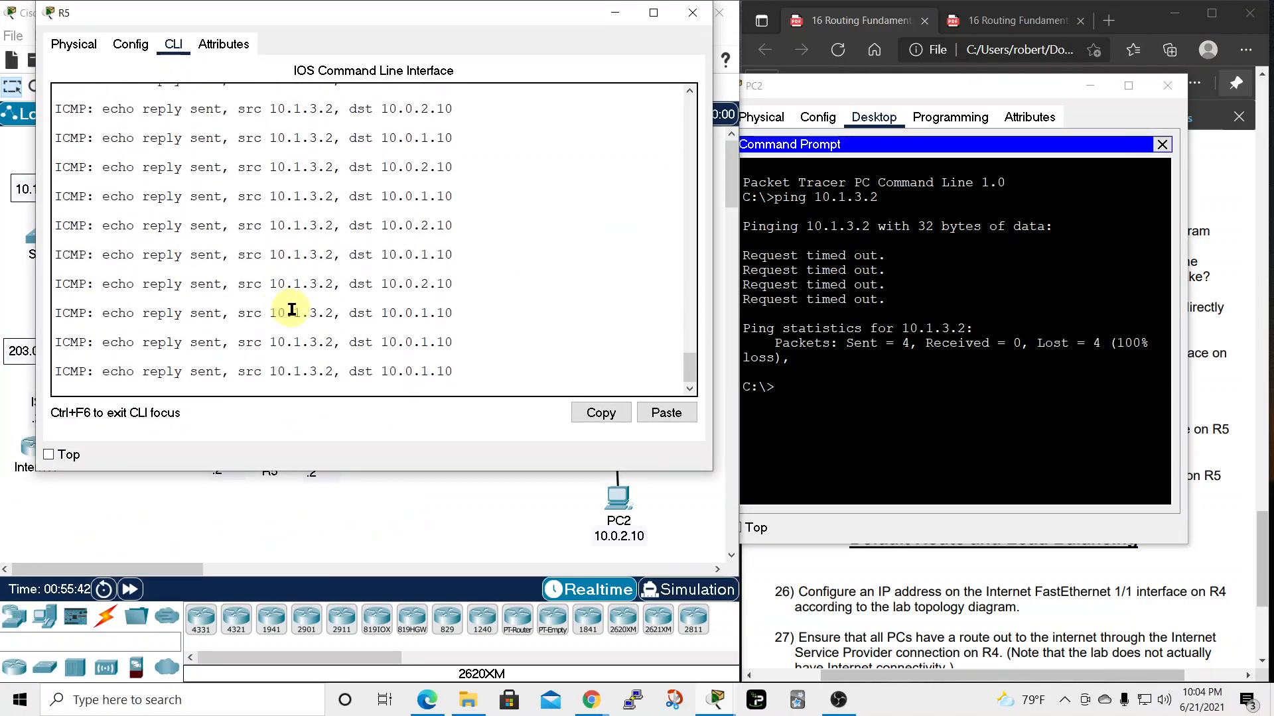
pyautogui.moveTo(380, 314); pyautogui.dragTo(489, 315)
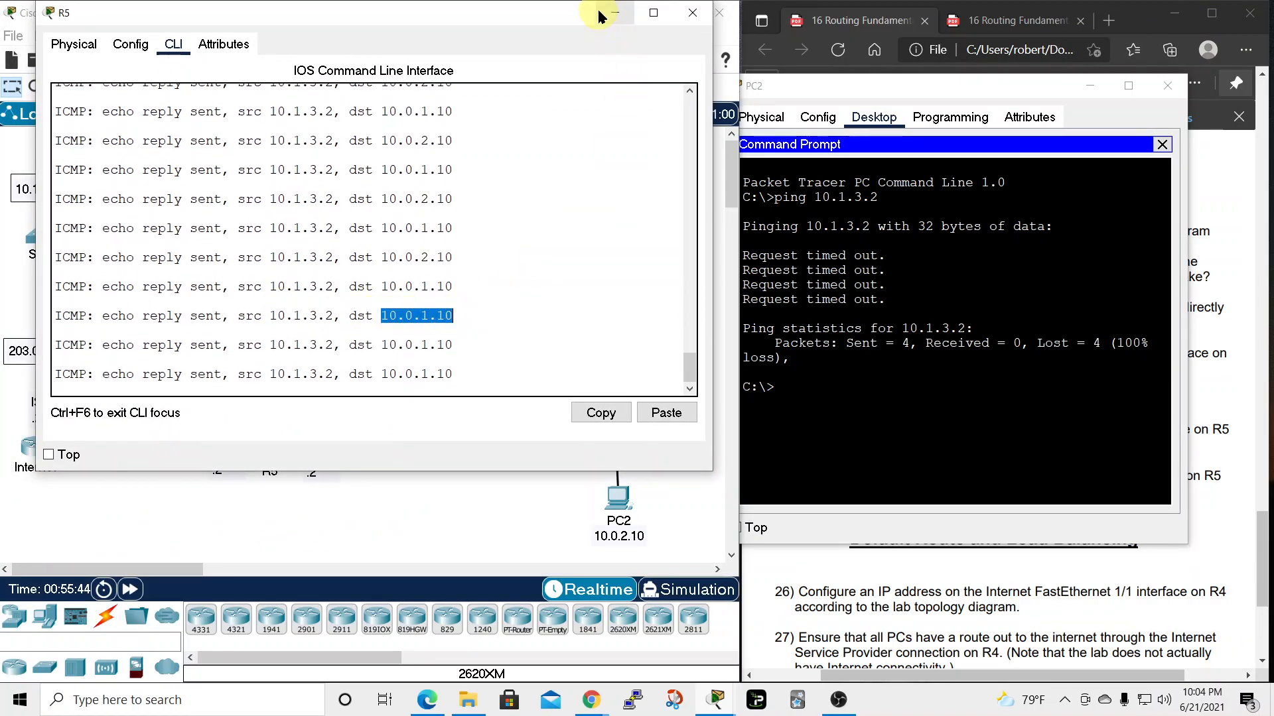
# Reposition R5's command line to follow the echo reply destinations while keeping R5's links in the topology in view
pyautogui.moveTo(470, 16); pyautogui.dragTo(885, 67)
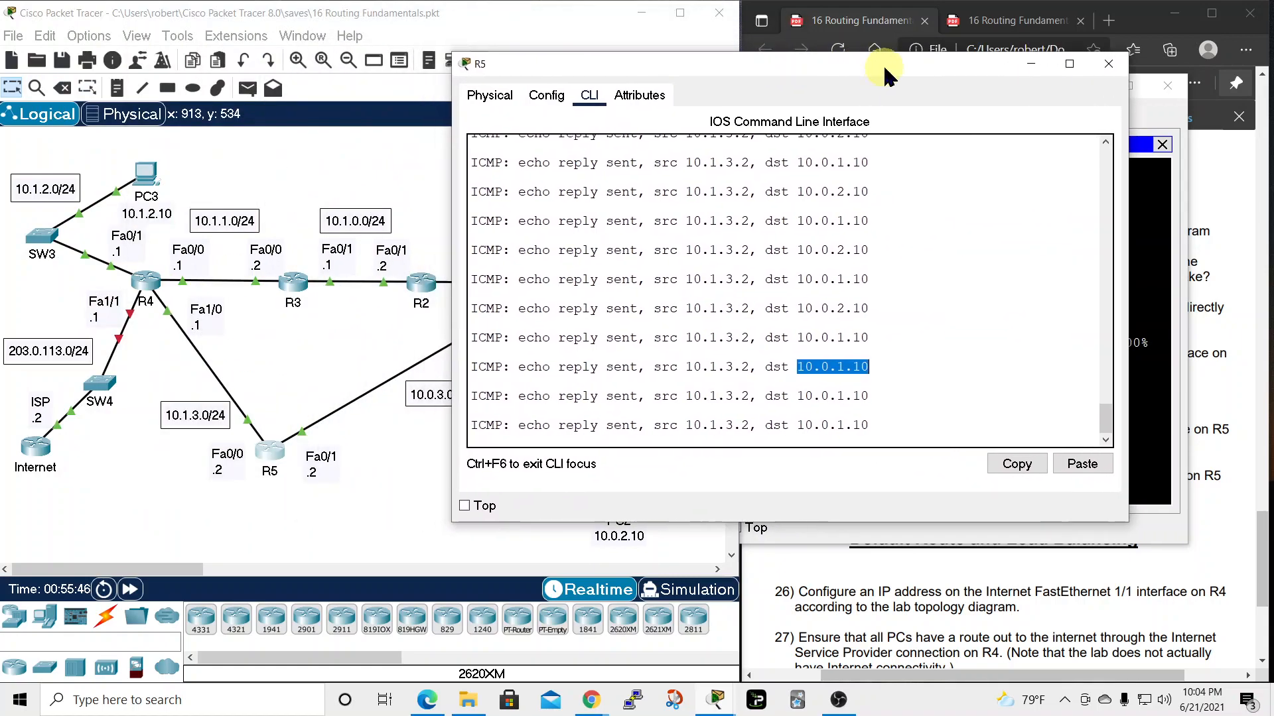
pyautogui.click(681, 362)
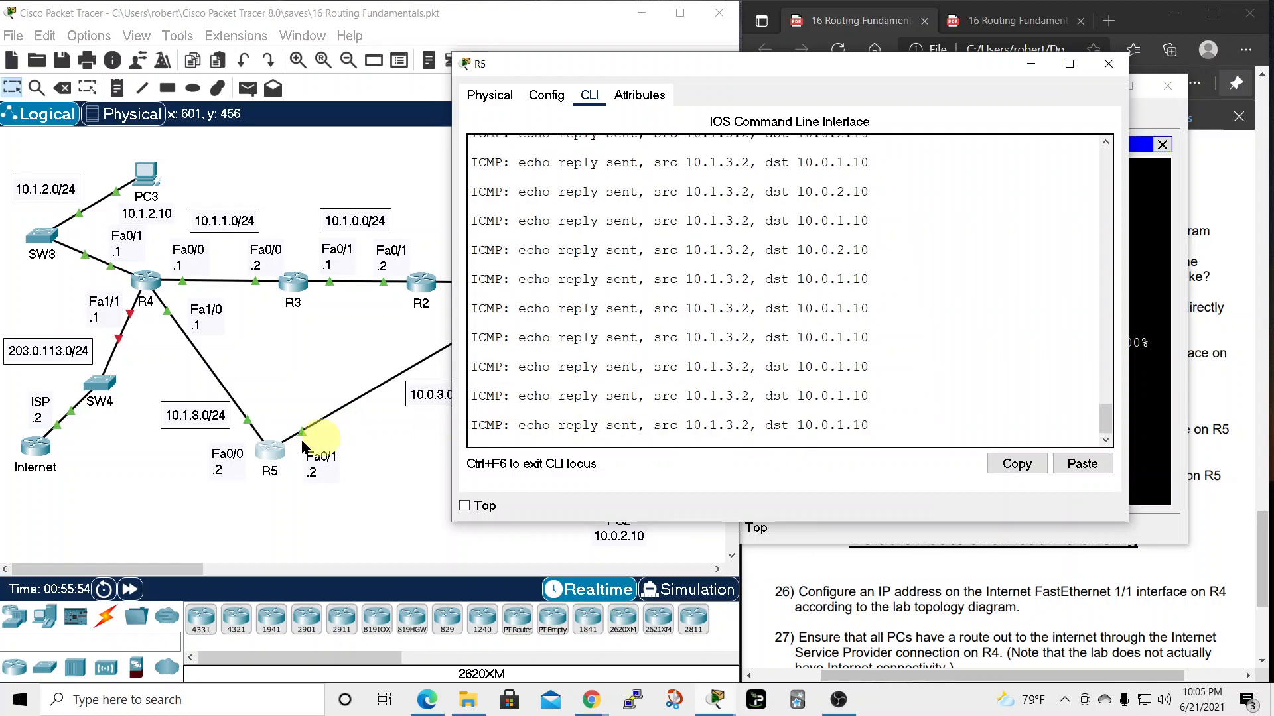
pyautogui.moveTo(814, 68); pyautogui.dragTo(815, 29)
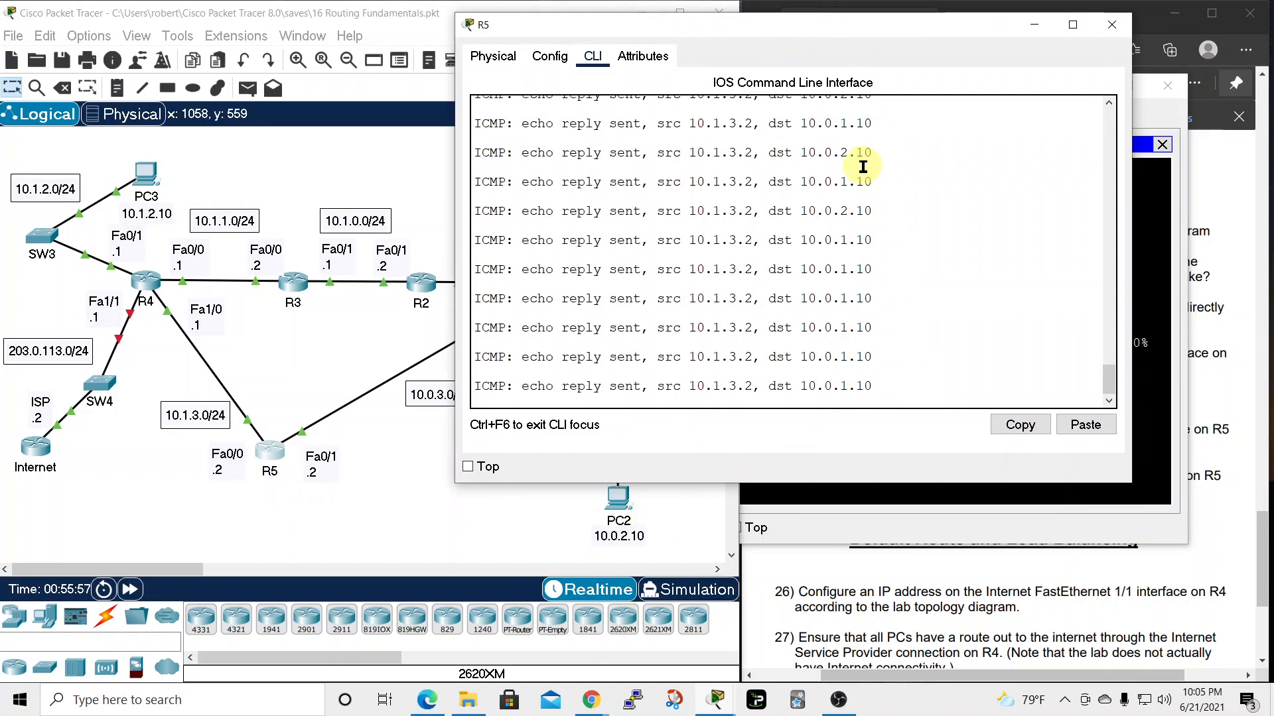
pyautogui.moveTo(765, 152); pyautogui.dragTo(851, 153)
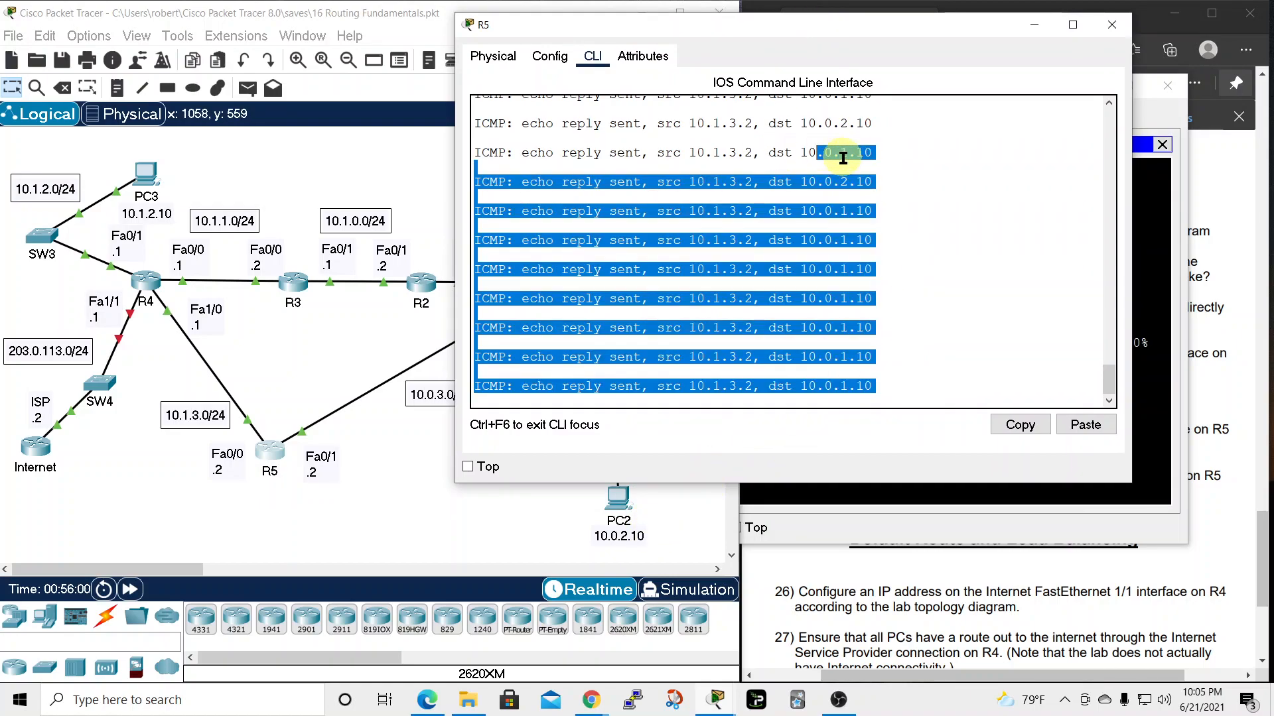
pyautogui.click(854, 158)
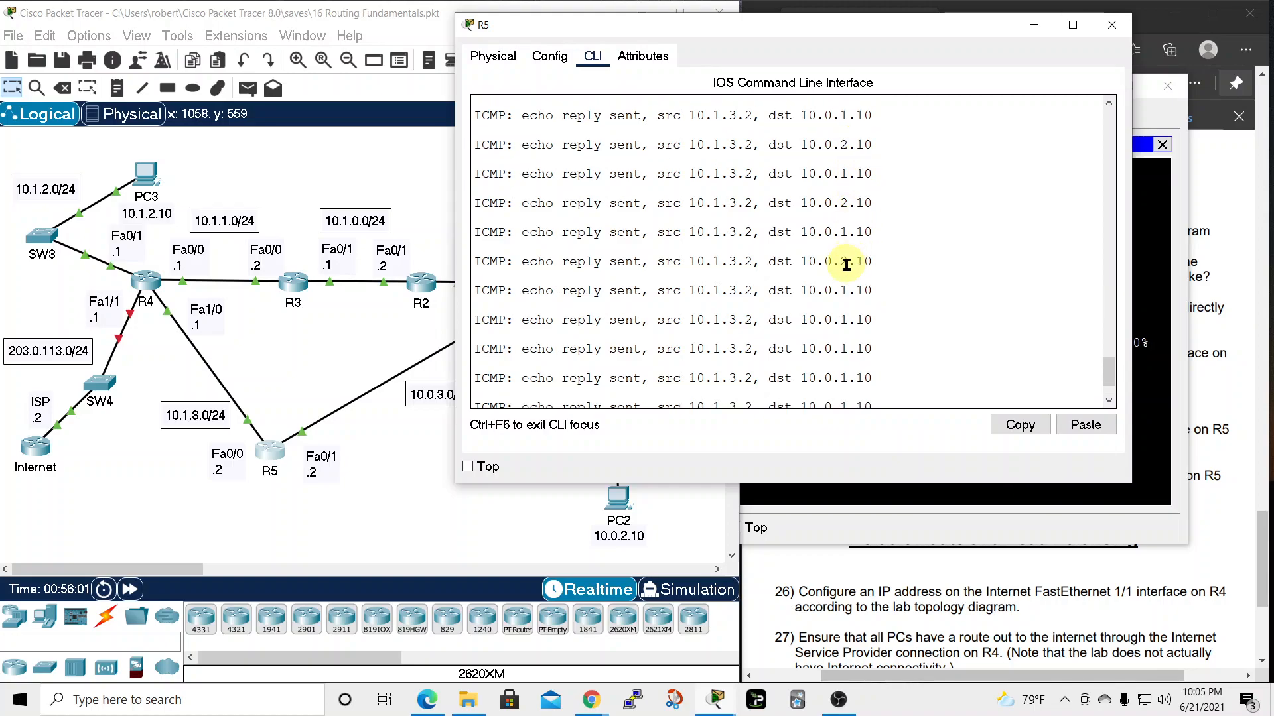
pyautogui.moveTo(789, 27); pyautogui.dragTo(903, 0)
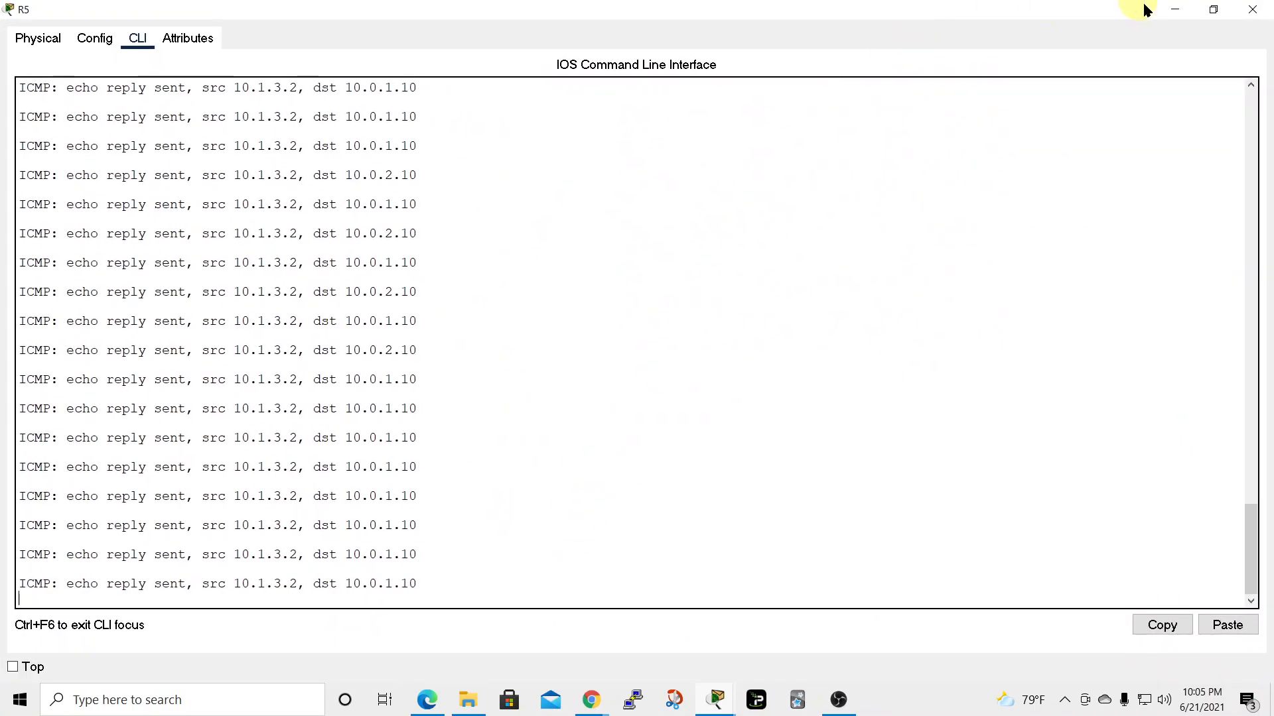
pyautogui.click(1213, 9)
pyautogui.moveTo(727, 21); pyautogui.dragTo(853, 37)
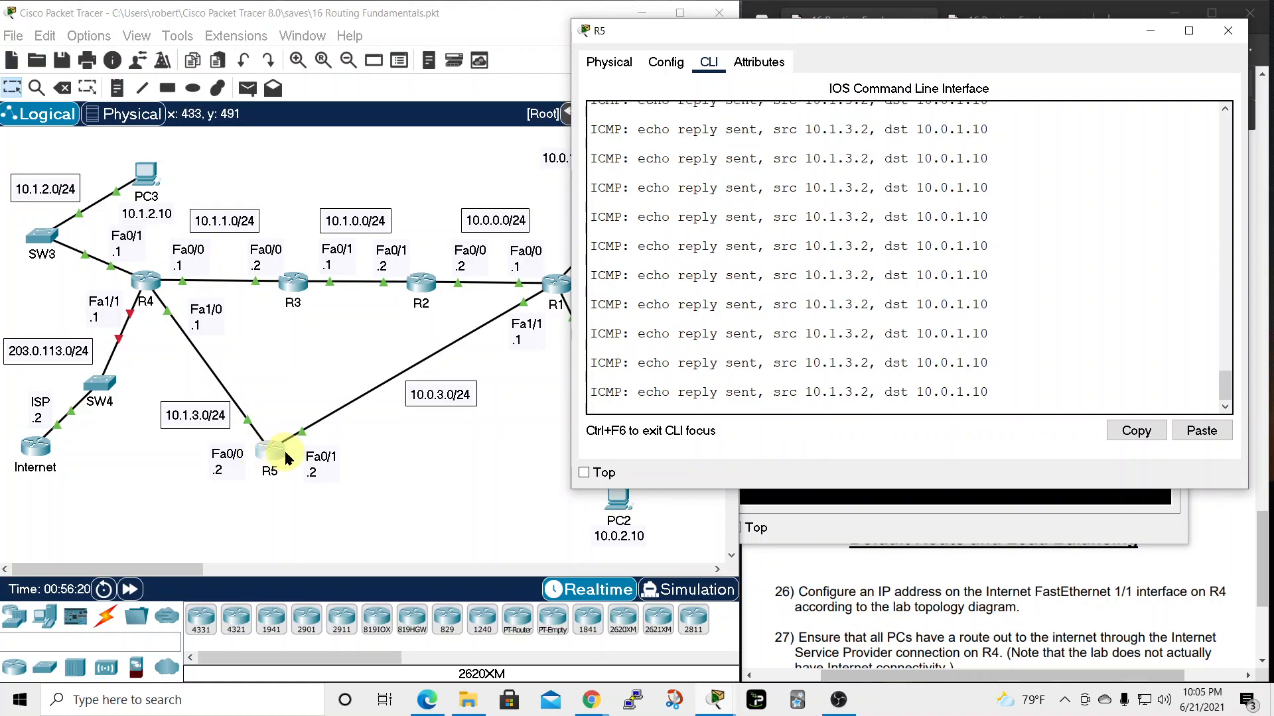
# Review PC2's ping result for 10.1.3.2 and close the PC2 and R5 windows
pyautogui.click(864, 532)
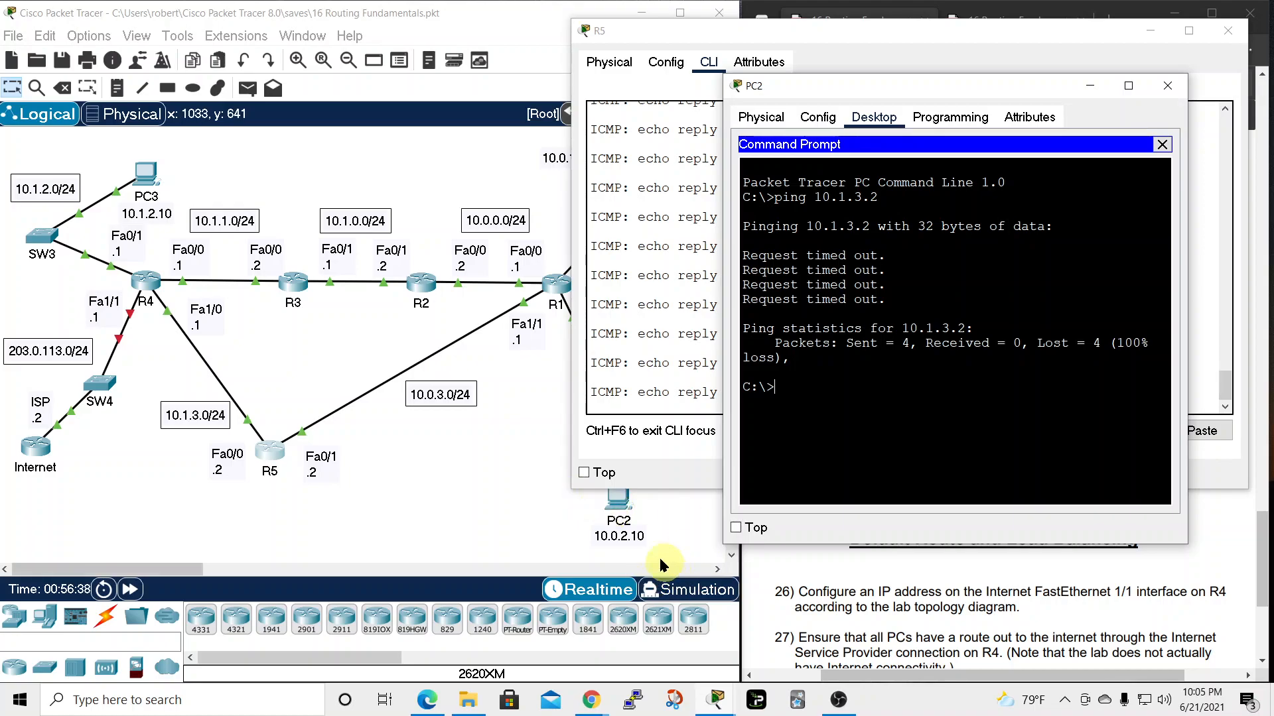
pyautogui.click(1166, 87)
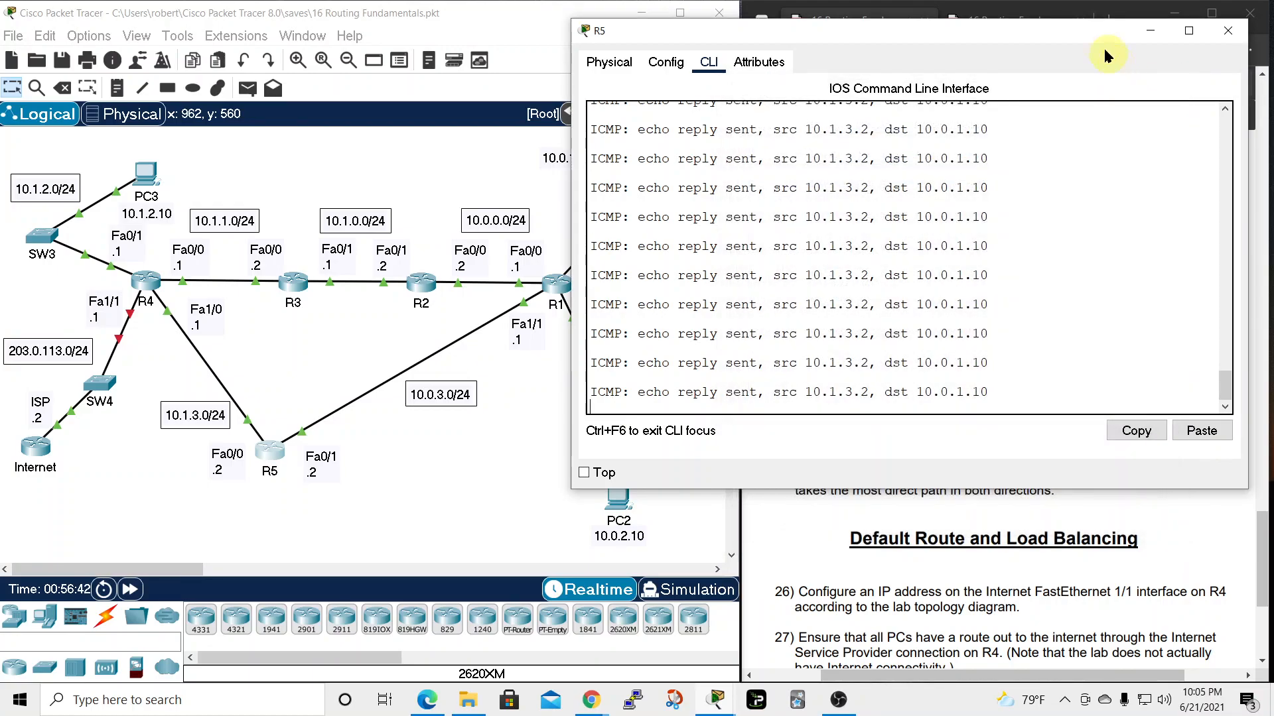
pyautogui.click(1228, 30)
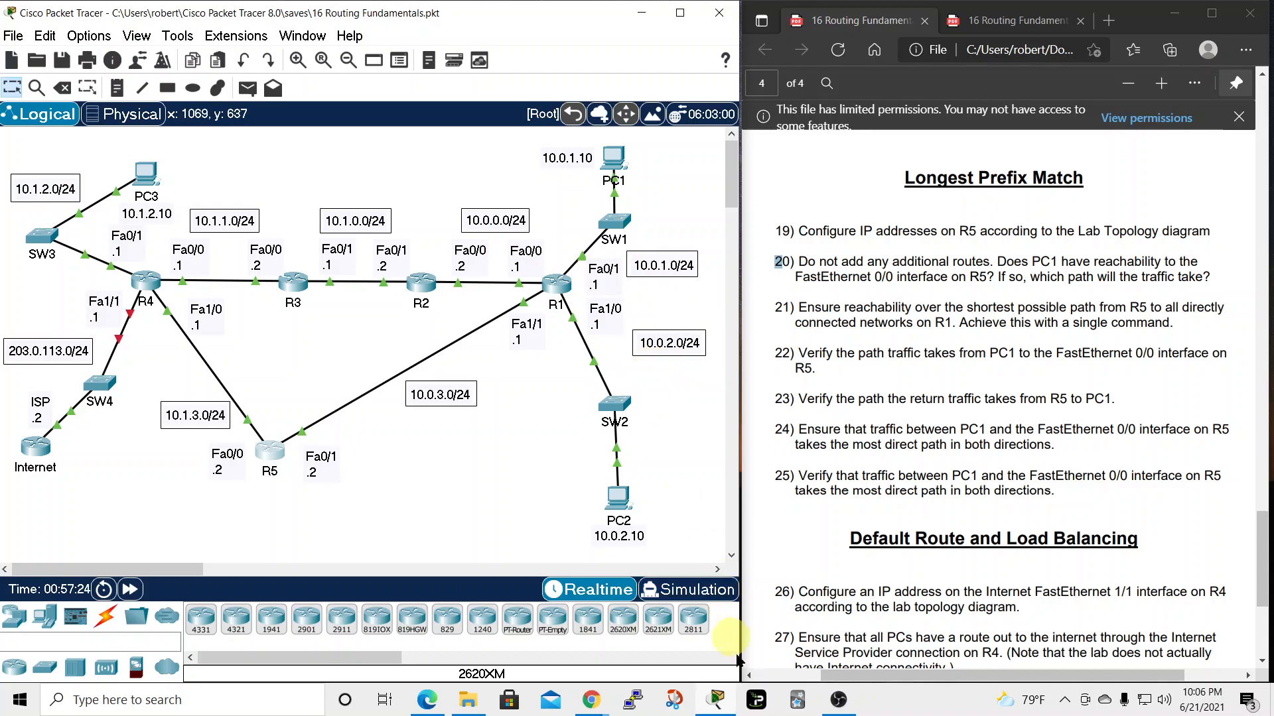
# Reopen R5's command line in a widened window beside the topology, showing the latest output, and keep R5 in the topology
pyautogui.moveTo(713, 706)
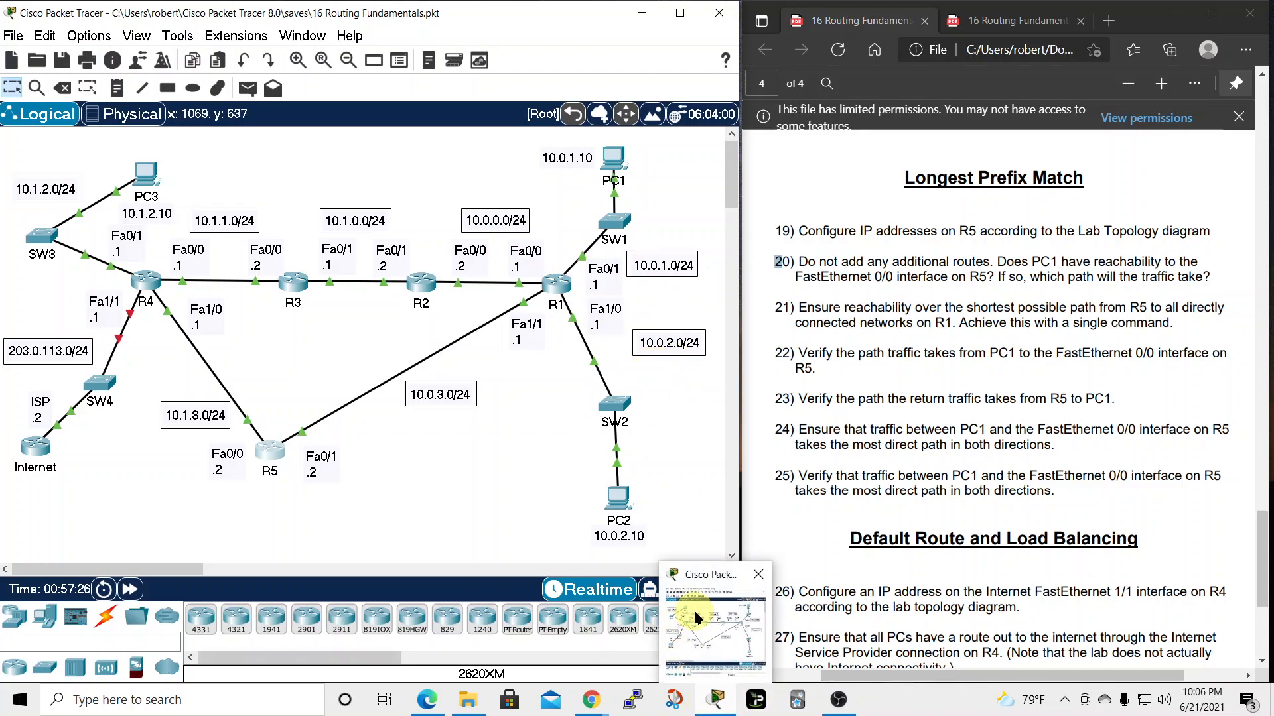
pyautogui.click(272, 450)
pyautogui.moveTo(740, 110); pyautogui.dragTo(981, 25)
pyautogui.moveTo(1112, 284); pyautogui.dragTo(1268, 285)
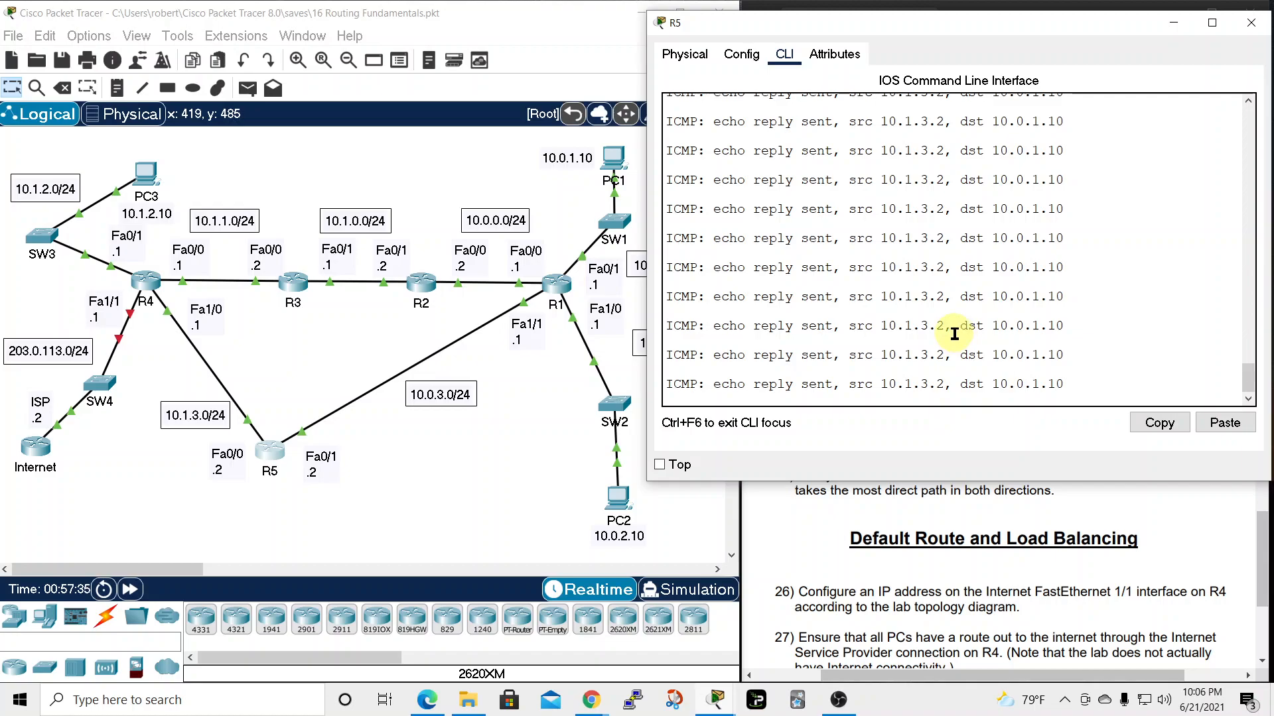
pyautogui.click(1245, 399)
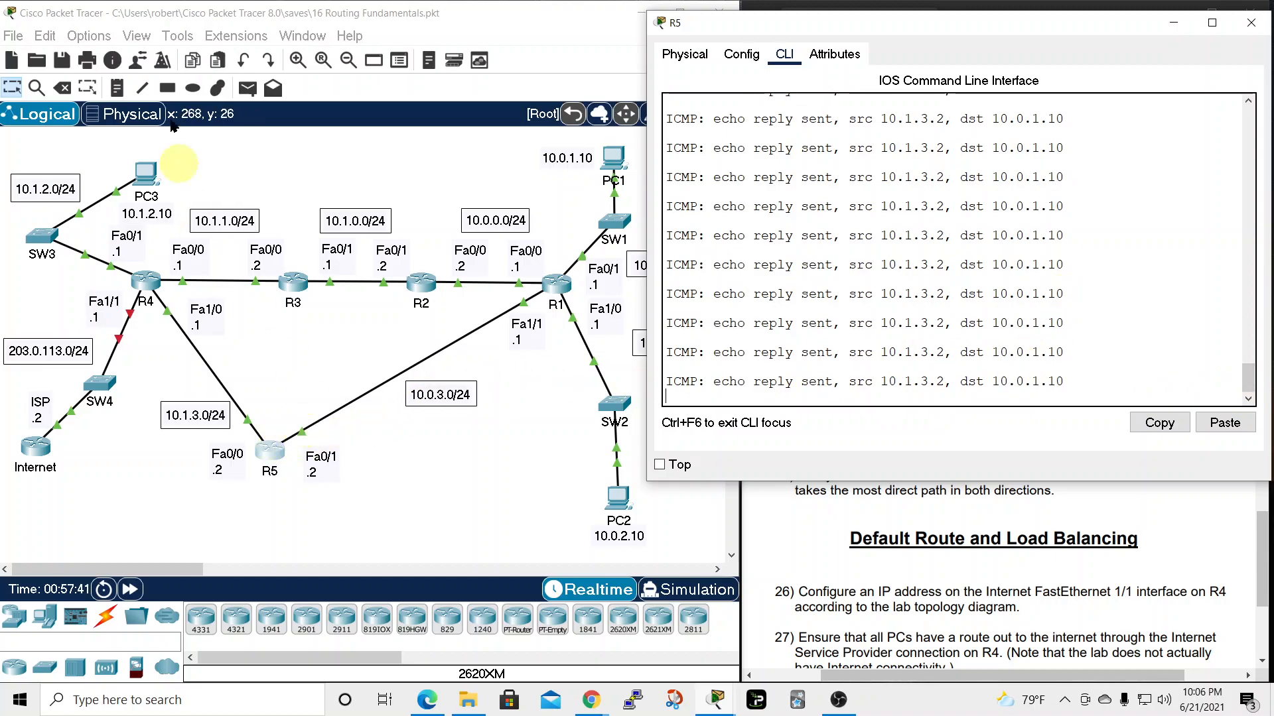
pyautogui.click(63, 87)
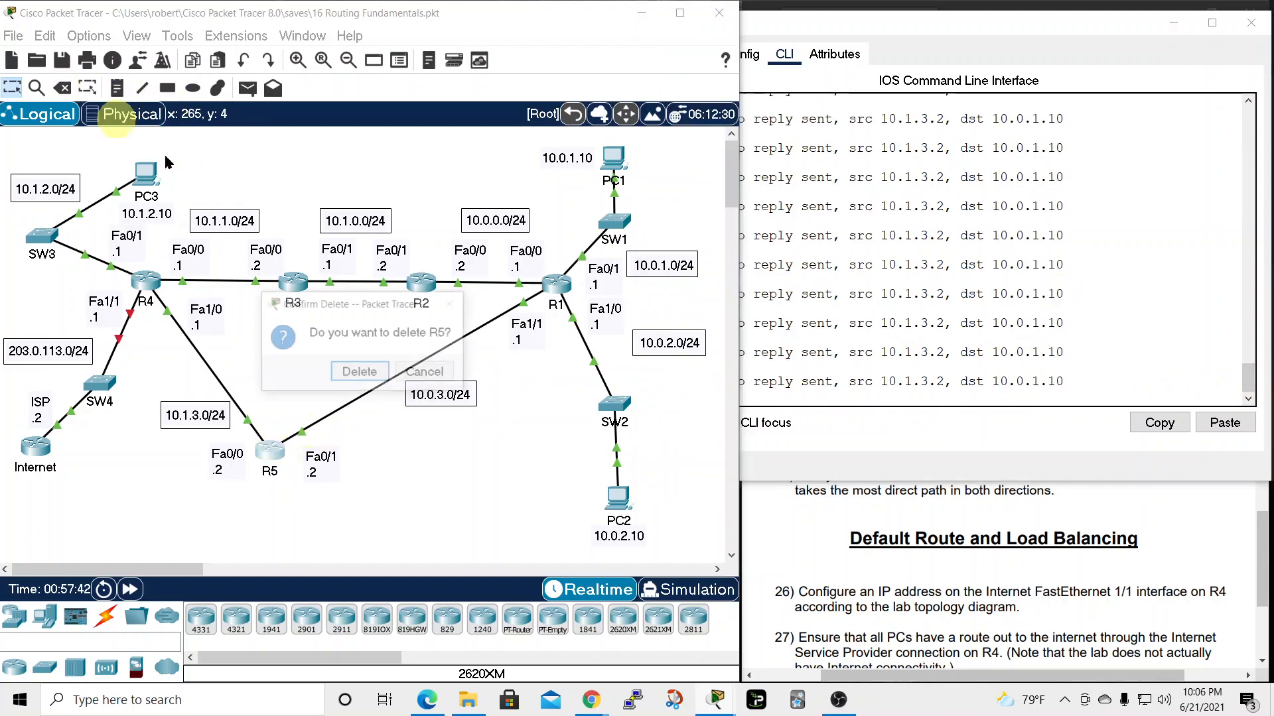
pyautogui.click(425, 373)
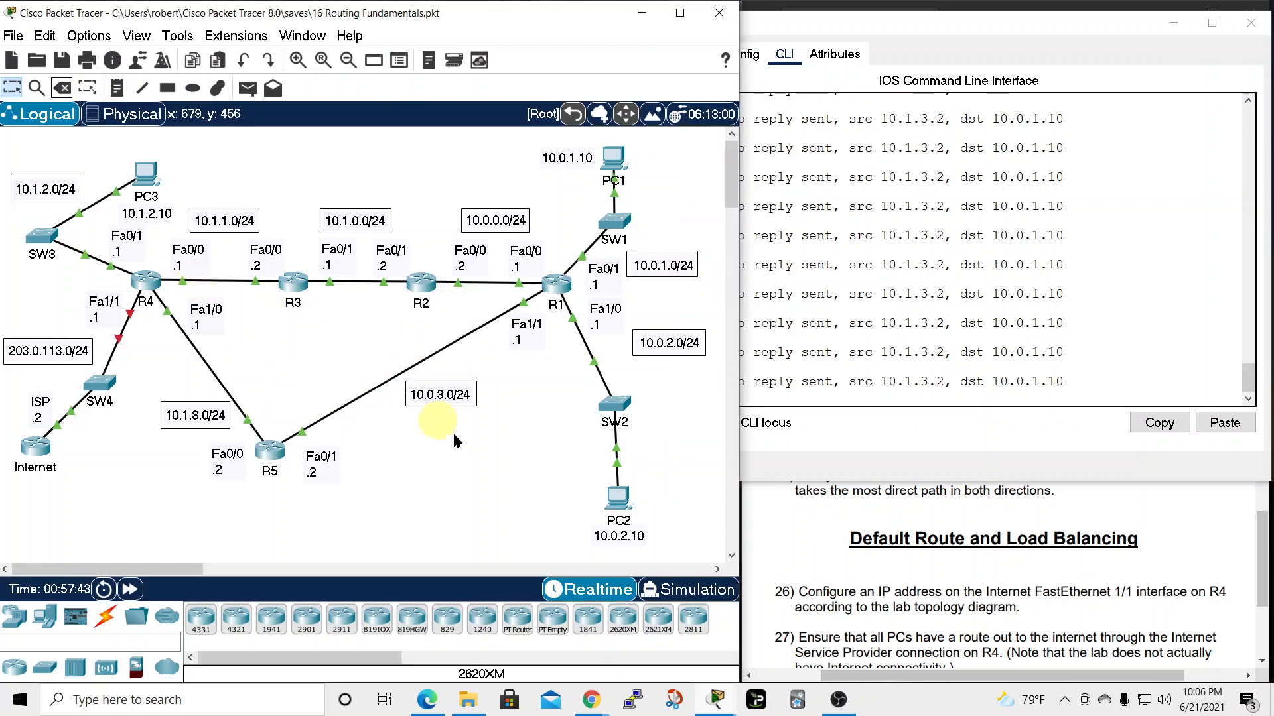
# Interrupt the debug output in R5's command line to get back to the privileged prompt
pyautogui.click(996, 27)
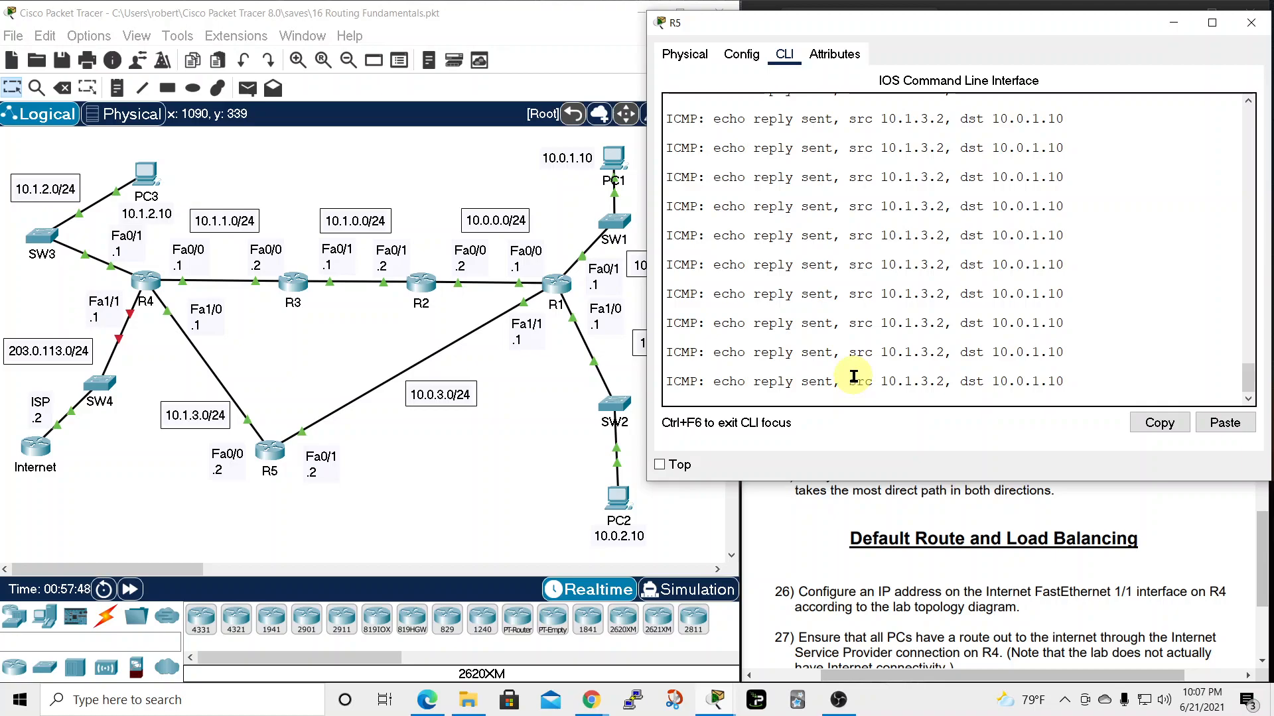
pyautogui.hotkey('ctrl', 'z')
pyautogui.hotkey('ctrl', 'z')
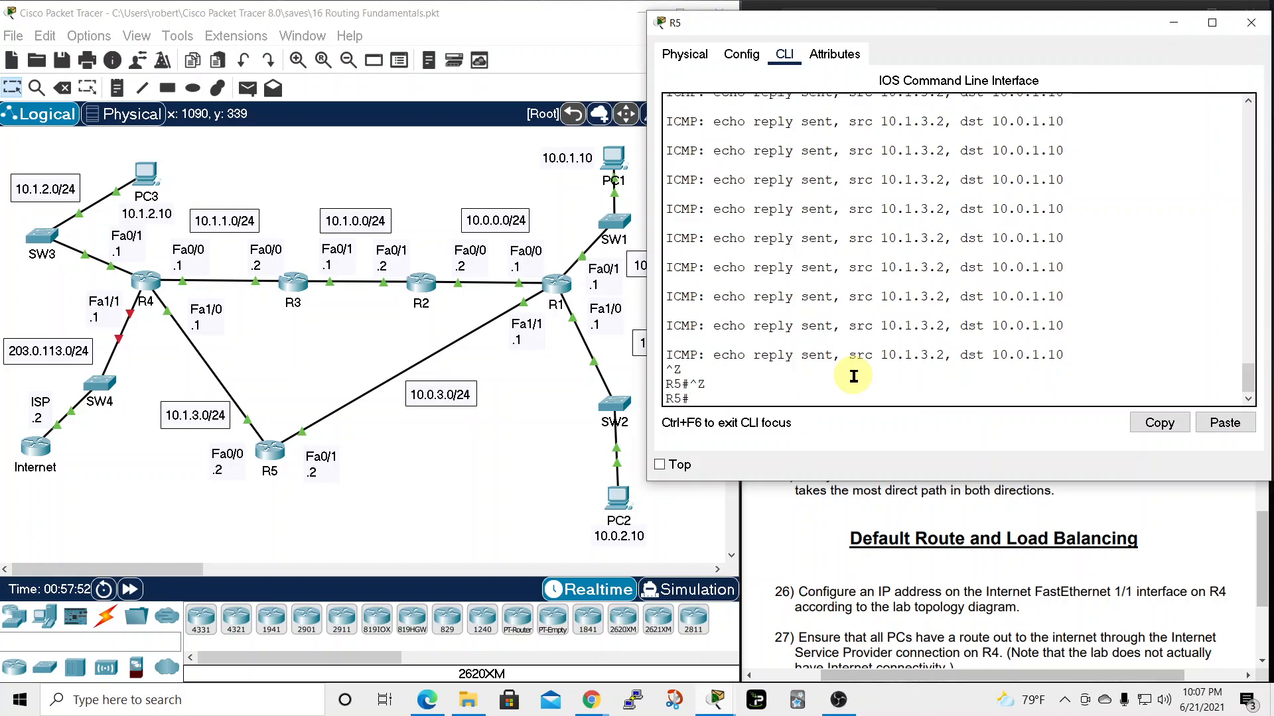
# Check PC3's Command Prompt for running commands and close the PC window
pyautogui.click(147, 176)
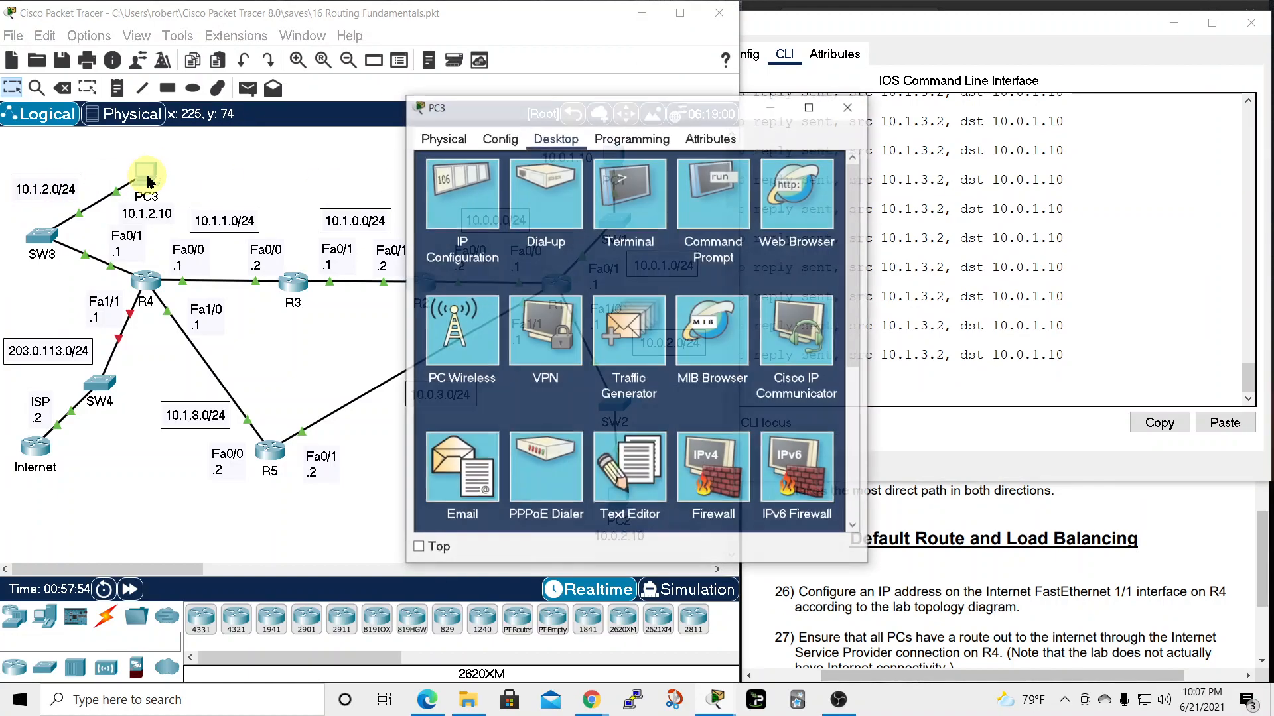
pyautogui.click(728, 194)
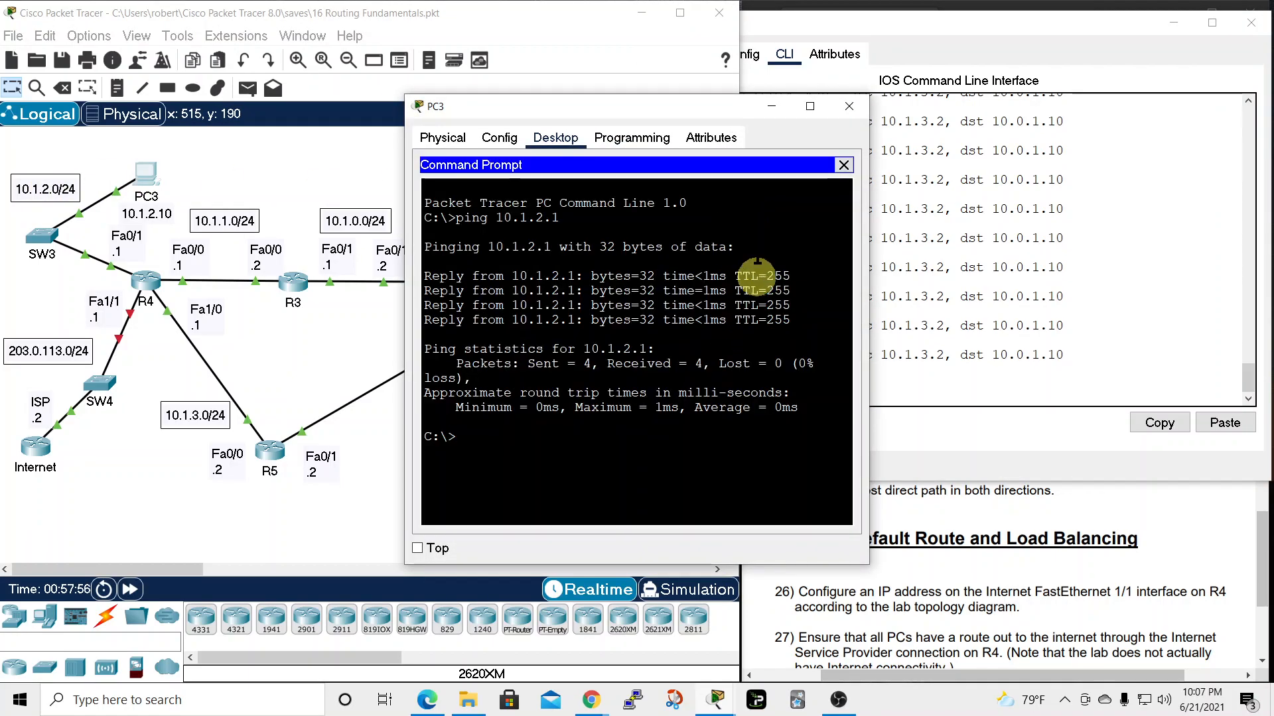
pyautogui.click(849, 106)
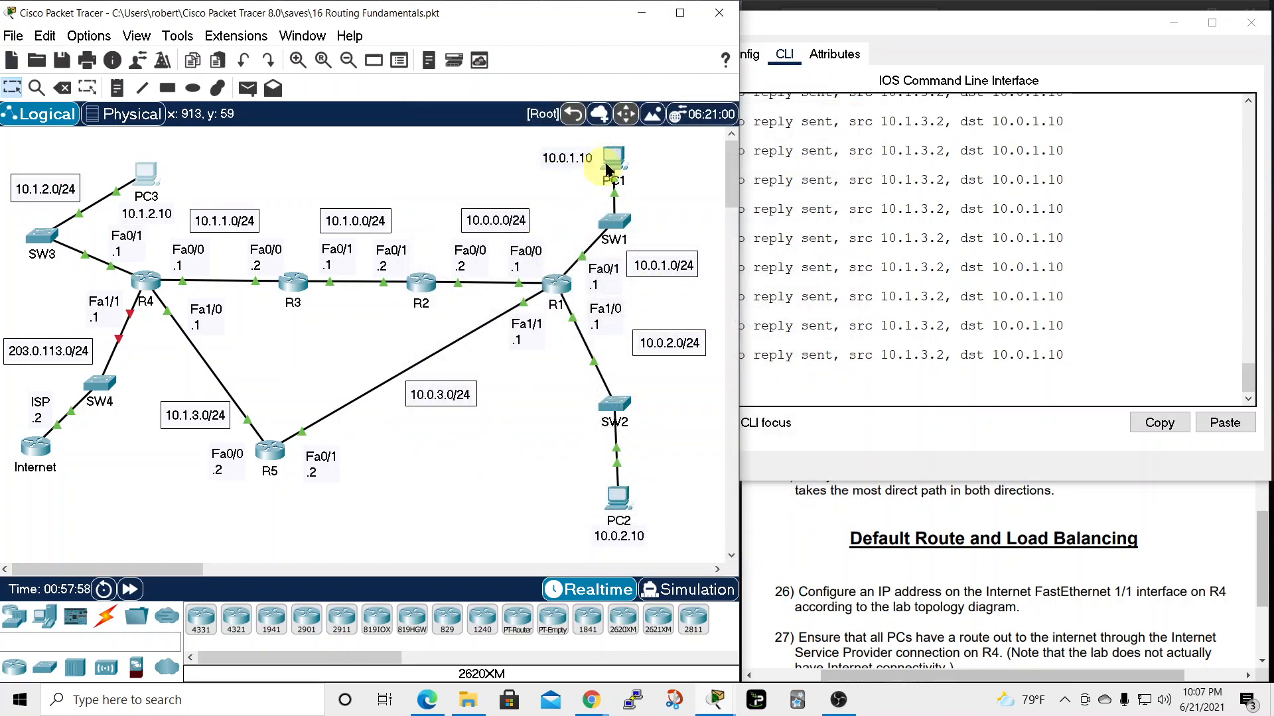
# Check the progress of the running trace to 10.1.3.2 in PC1's Command Prompt and close the PC window
pyautogui.click(607, 172)
pyautogui.click(710, 193)
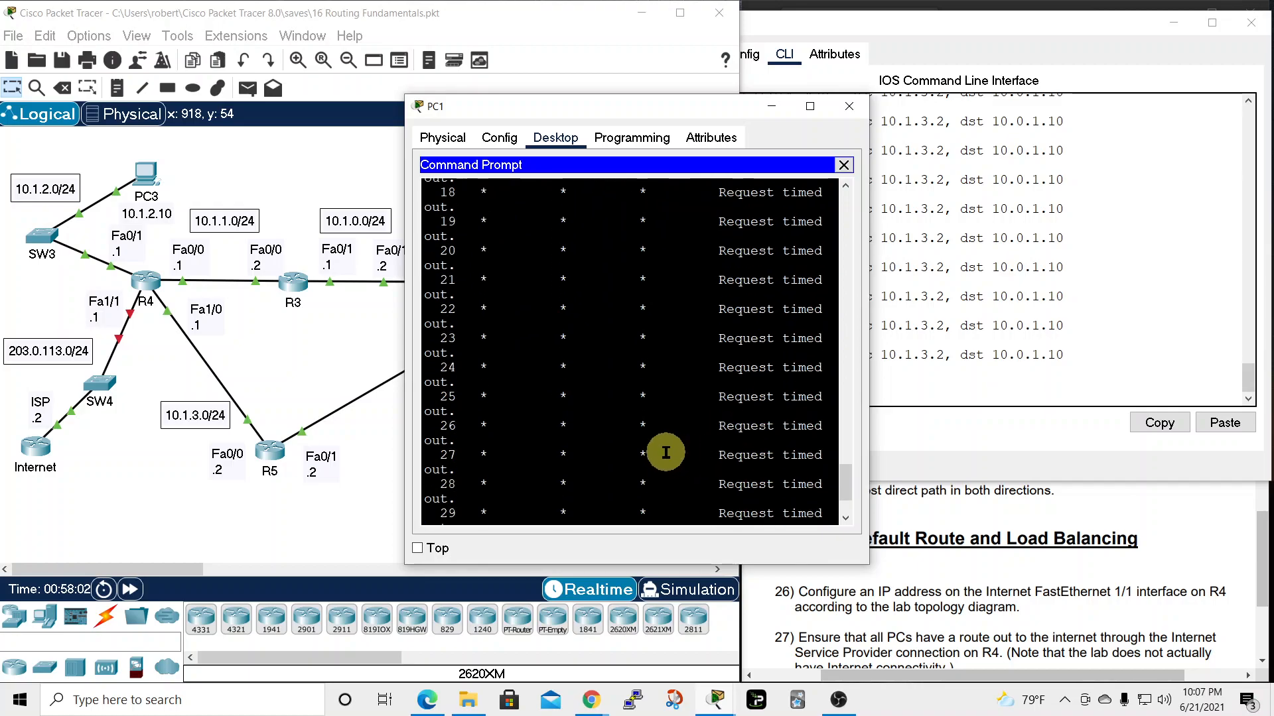
pyautogui.click(876, 151)
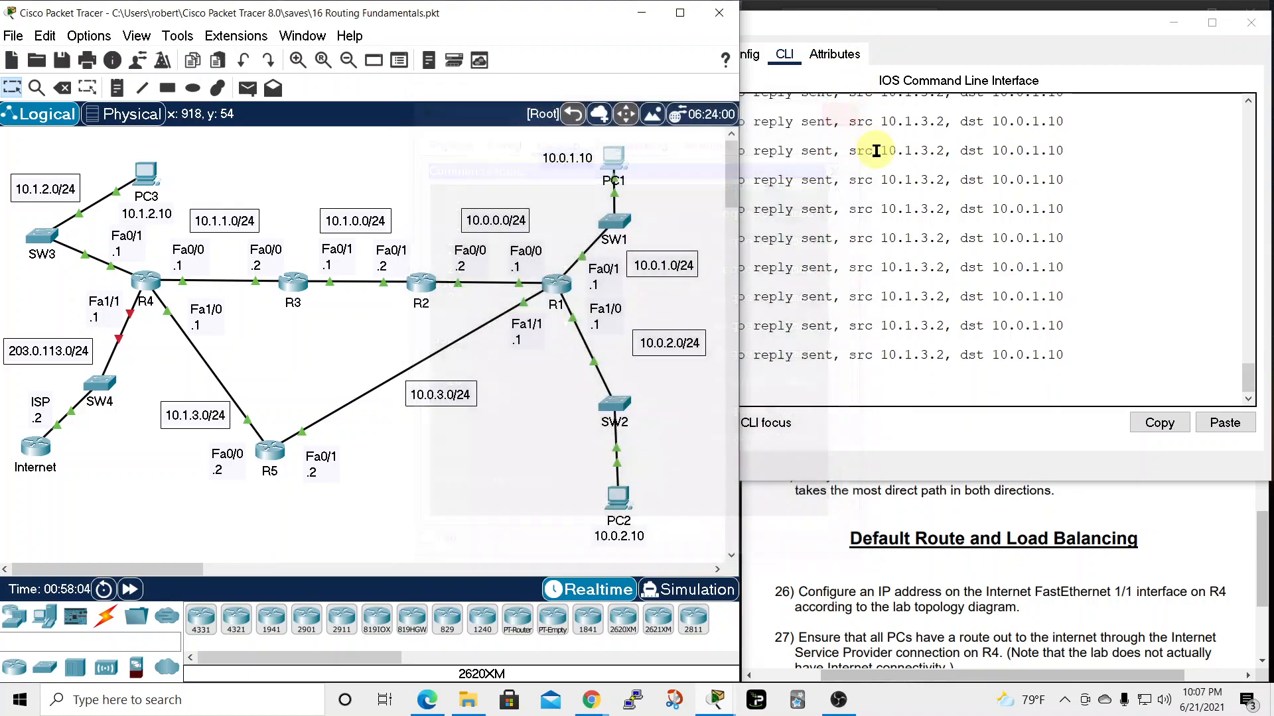
# Add a static route on R5 to 10.0.0.0 with mask 255.255.0.0 via next hop 10.0.3.1
pyautogui.click(870, 380)
pyautogui.hotkey('ctrl', 'z')
pyautogui.hotkey('ctrl', 'z')
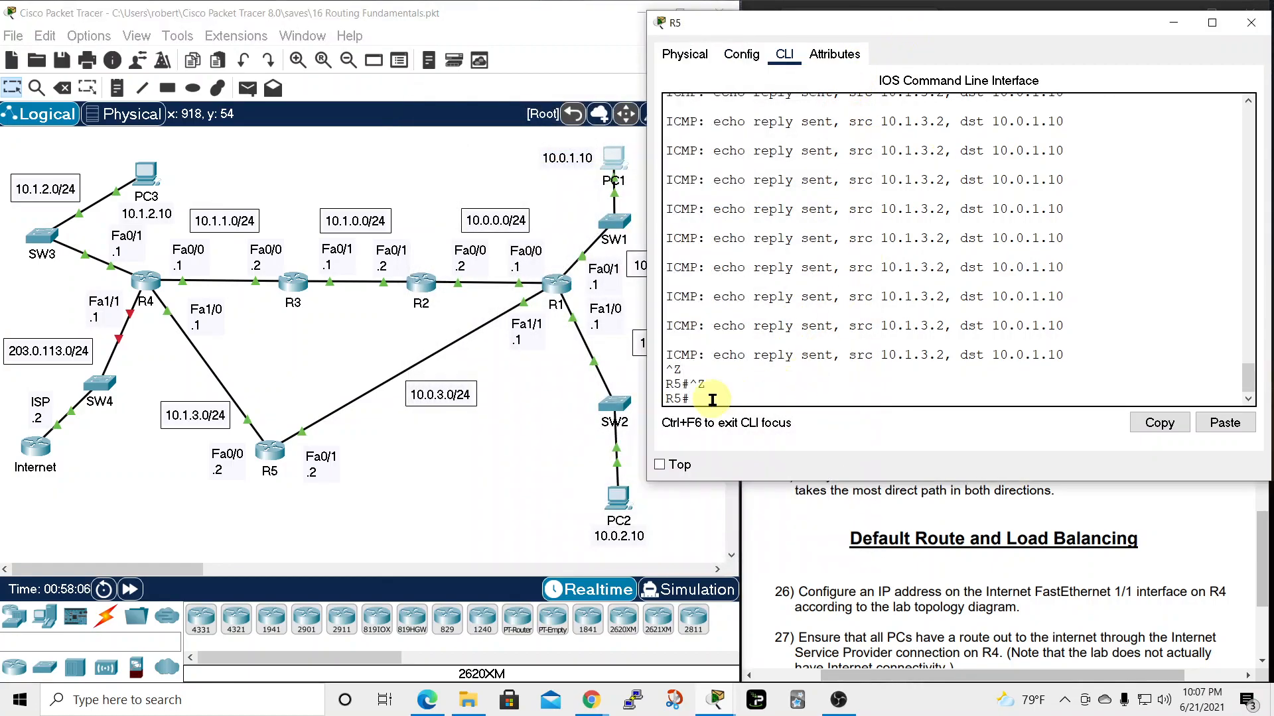
pyautogui.moveTo(949, 30); pyautogui.dragTo(1027, 23)
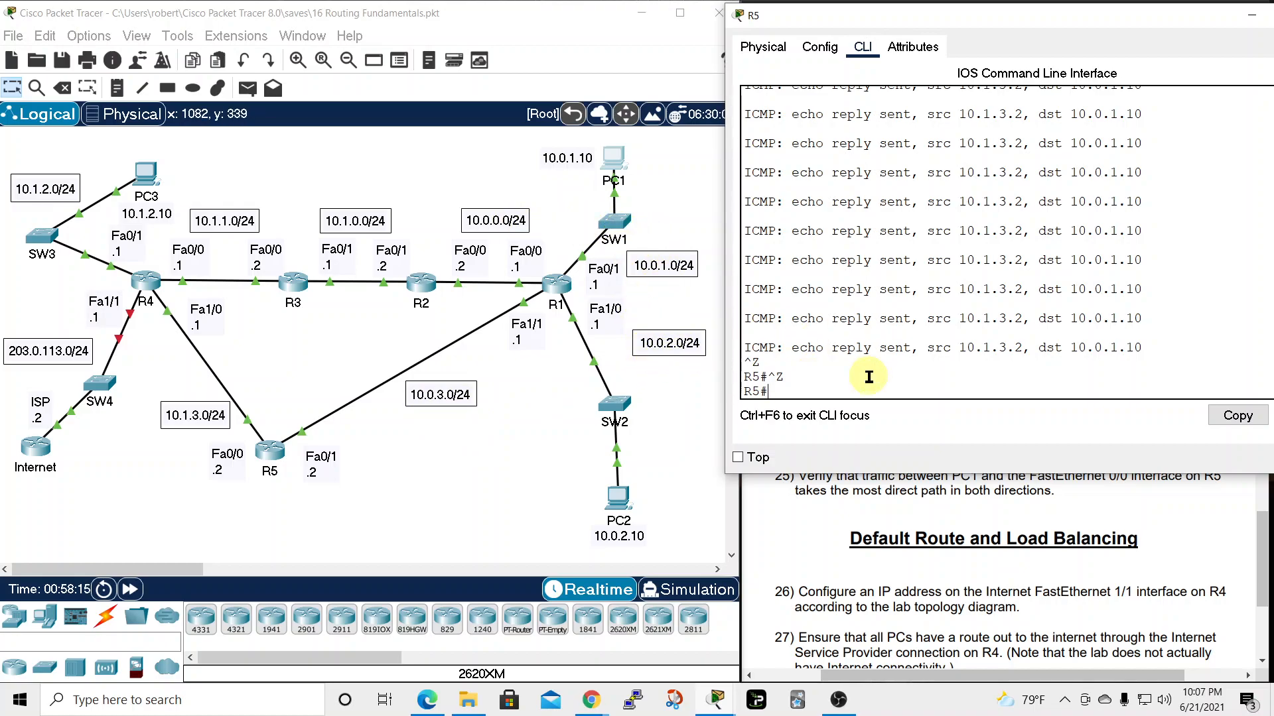
pyautogui.write('t')
pyautogui.press('Return')
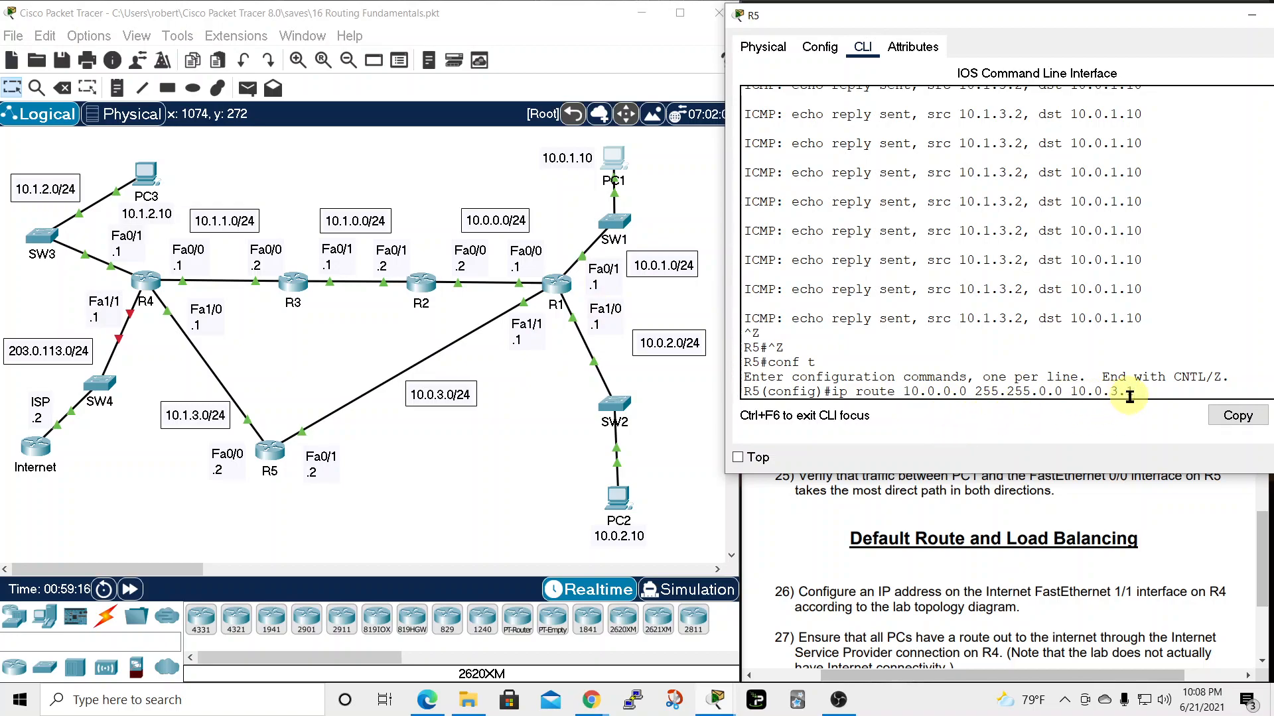
pyautogui.press('Return')
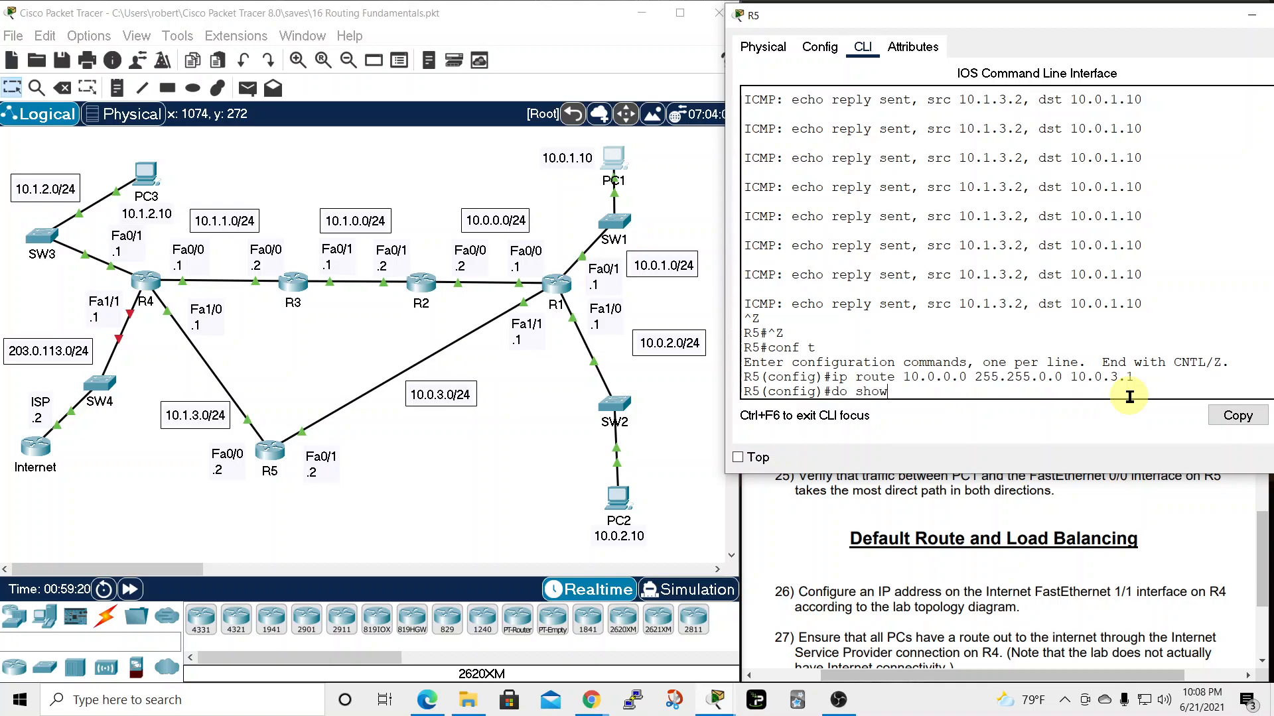
# Display R5's routing table from configuration mode and close the R5 window
pyautogui.write('do show ip route')
pyautogui.press('Return')
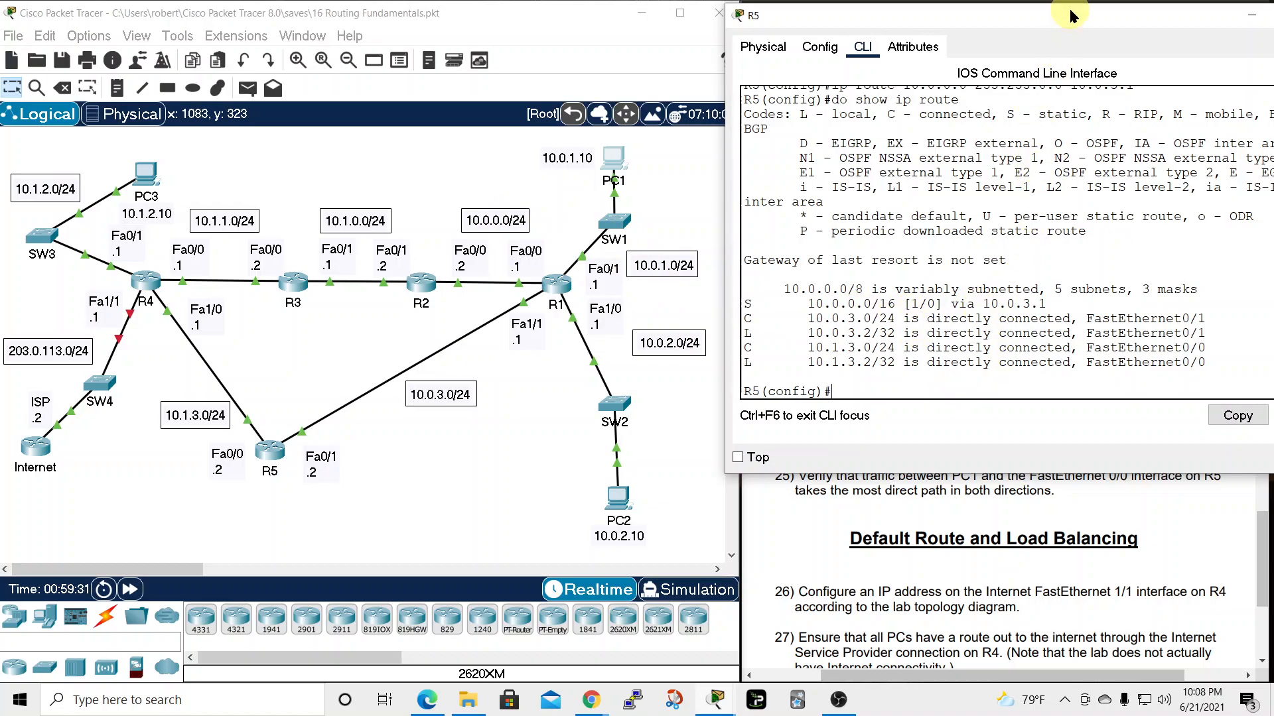
pyautogui.moveTo(1070, 14); pyautogui.dragTo(1002, 24)
pyautogui.click(1182, 23)
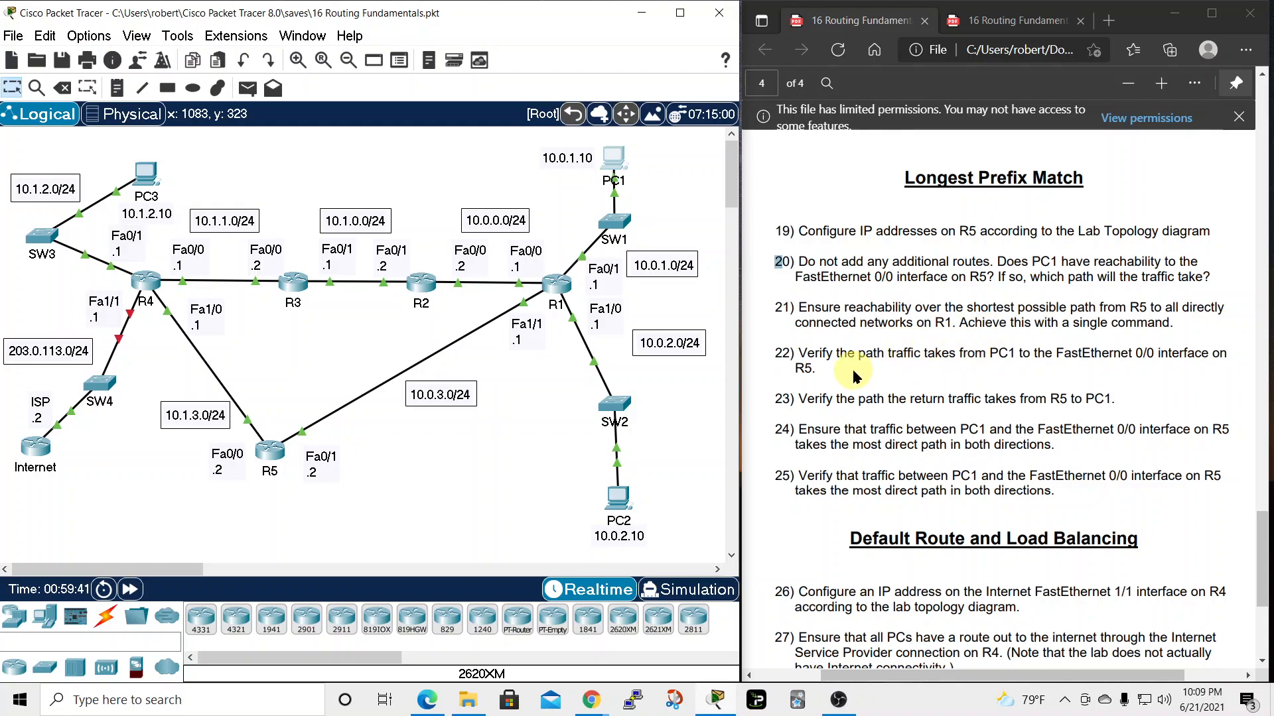
# Check the lab's path verification task and trace the route from PC1 to R5's FastEthernet 0/0 address, 10.1.3.2
pyautogui.scroll(-2, 852, 367)
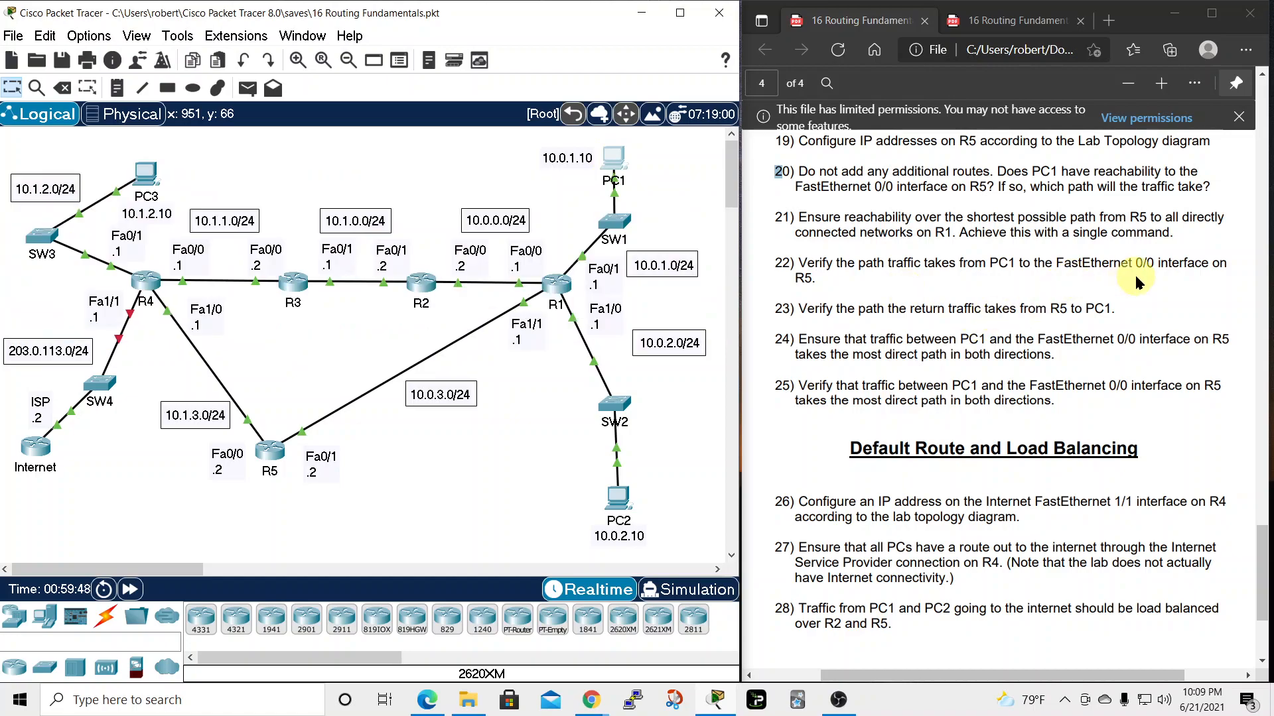
pyautogui.click(614, 165)
pyautogui.moveTo(664, 106); pyautogui.dragTo(896, 10)
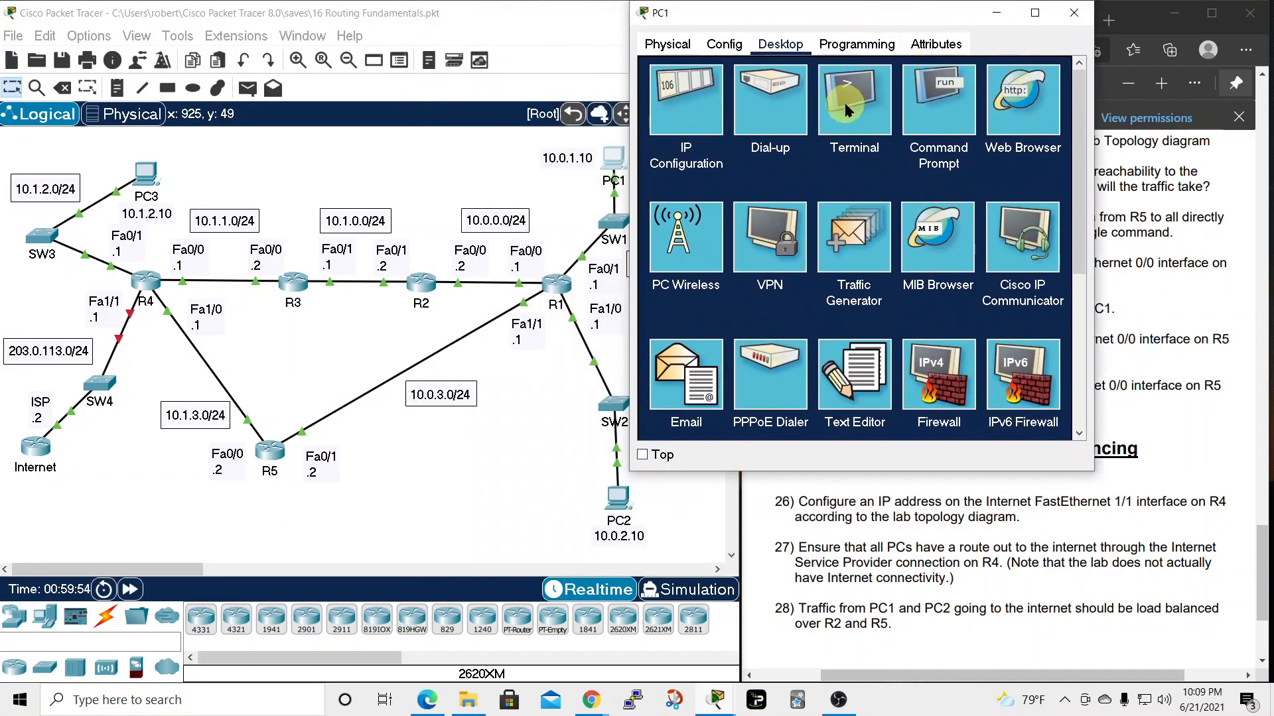
pyautogui.click(932, 110)
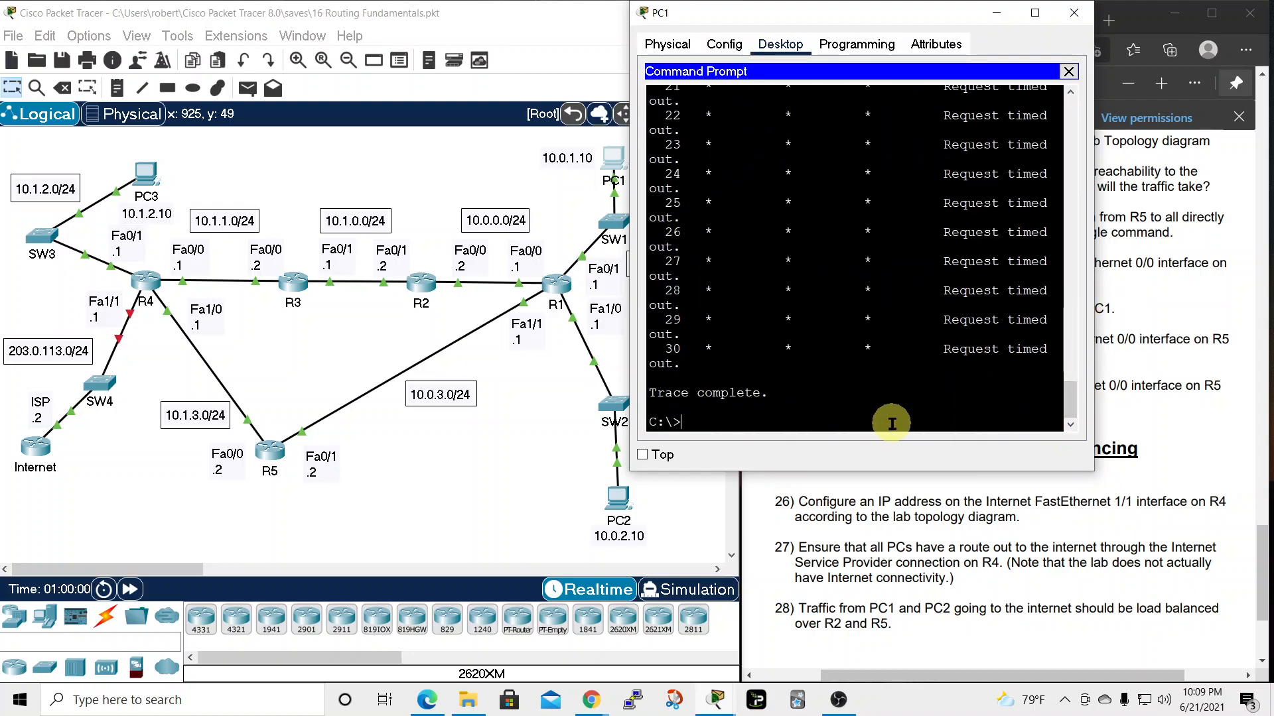
pyautogui.write('tracert 10.1.3.2')
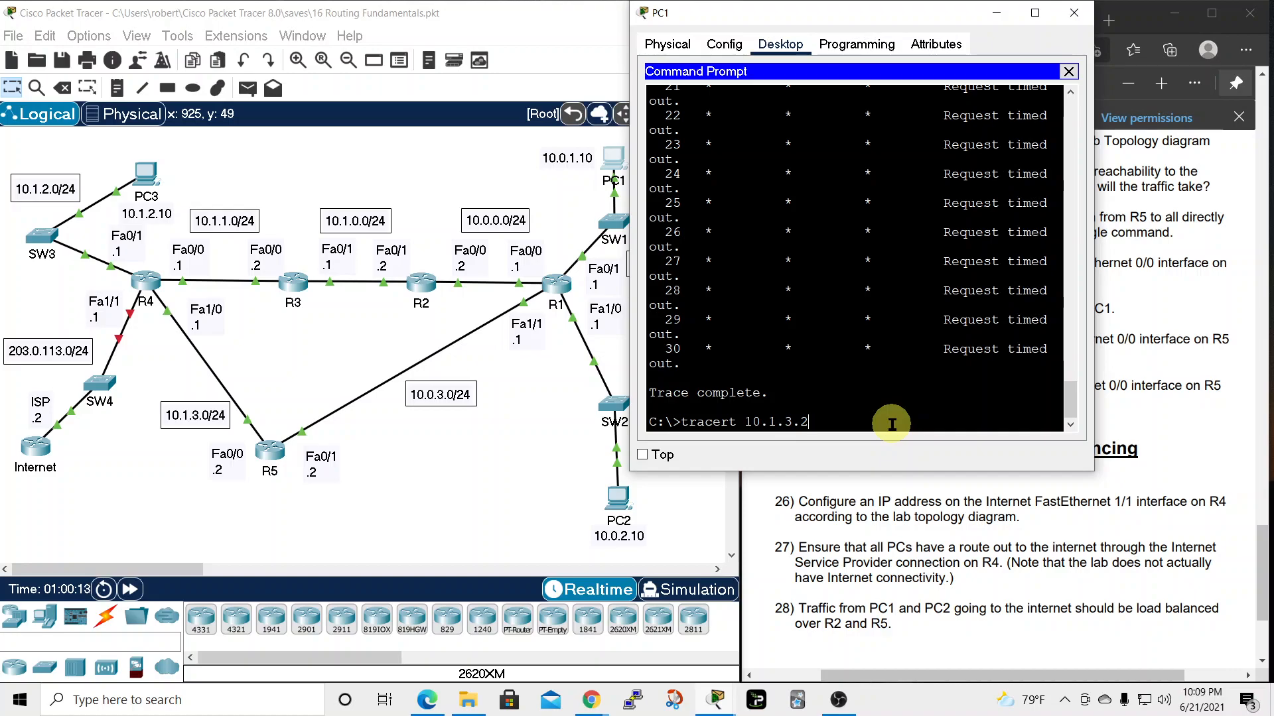
pyautogui.press('Return')
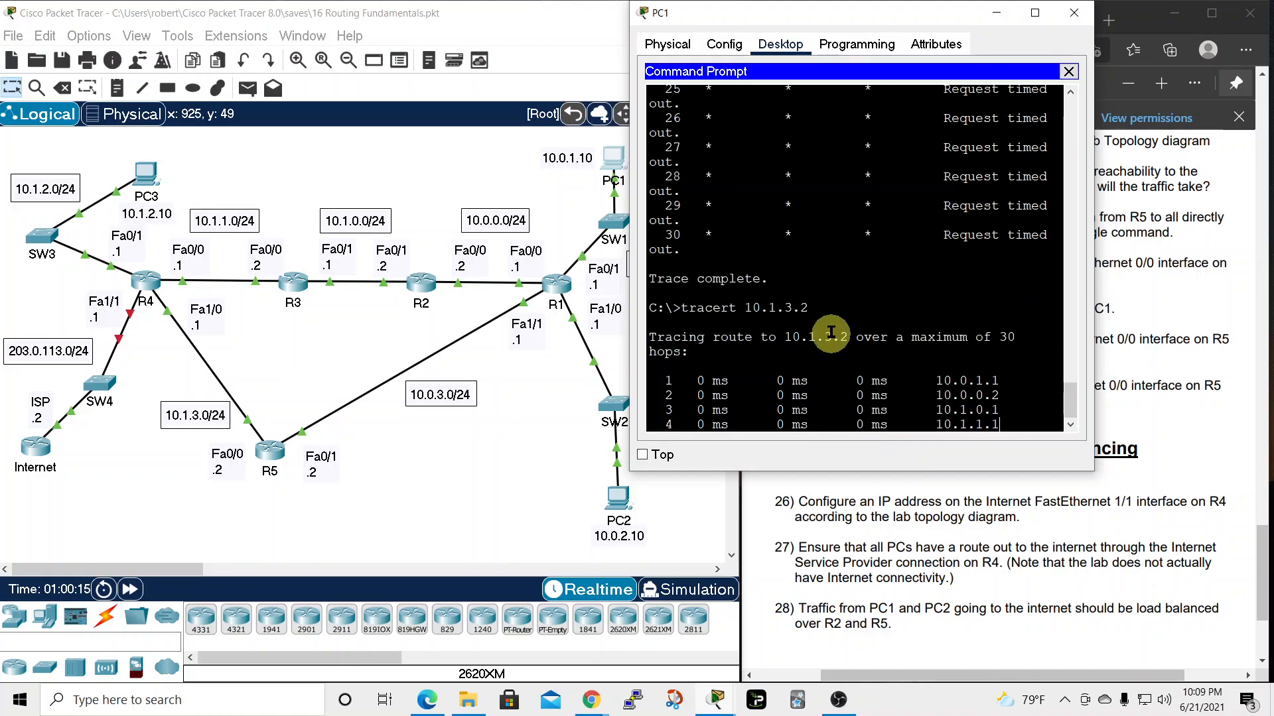
# Examine the hops of the latest trace in PC1's widened Command Prompt window beside the topology, and close the window
pyautogui.moveTo(896, 20); pyautogui.dragTo(1025, 4)
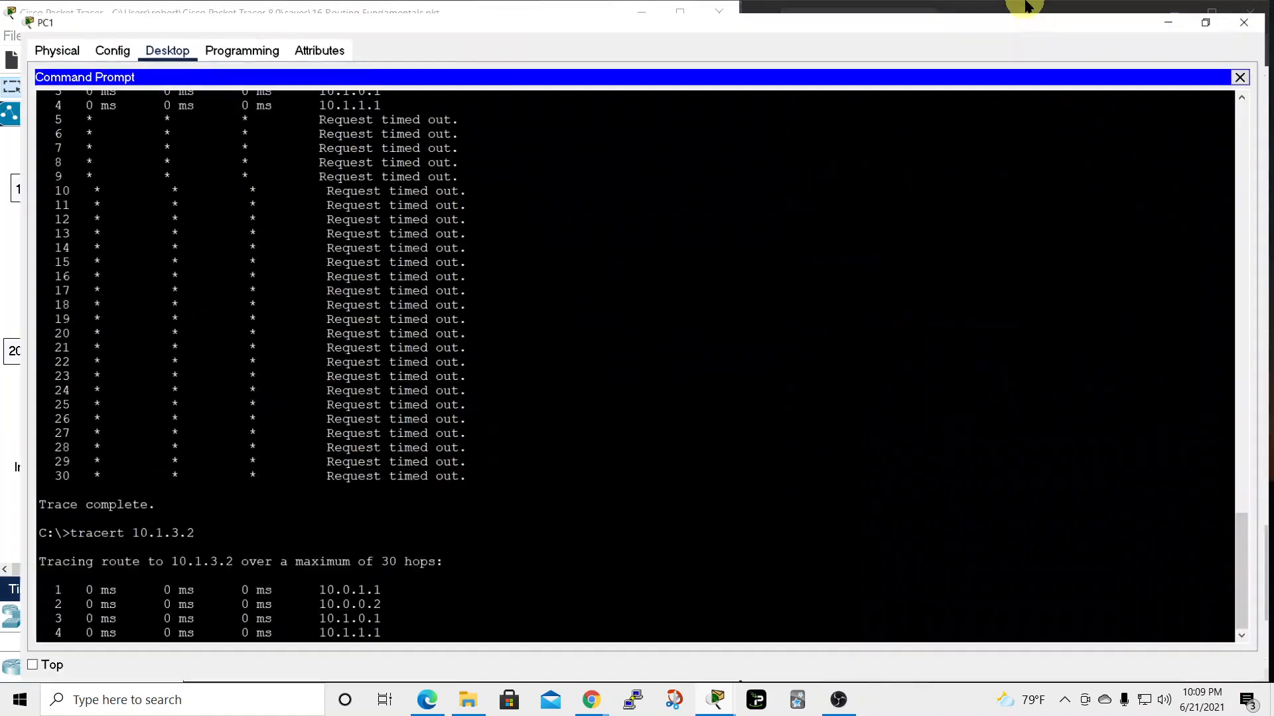
pyautogui.click(1213, 8)
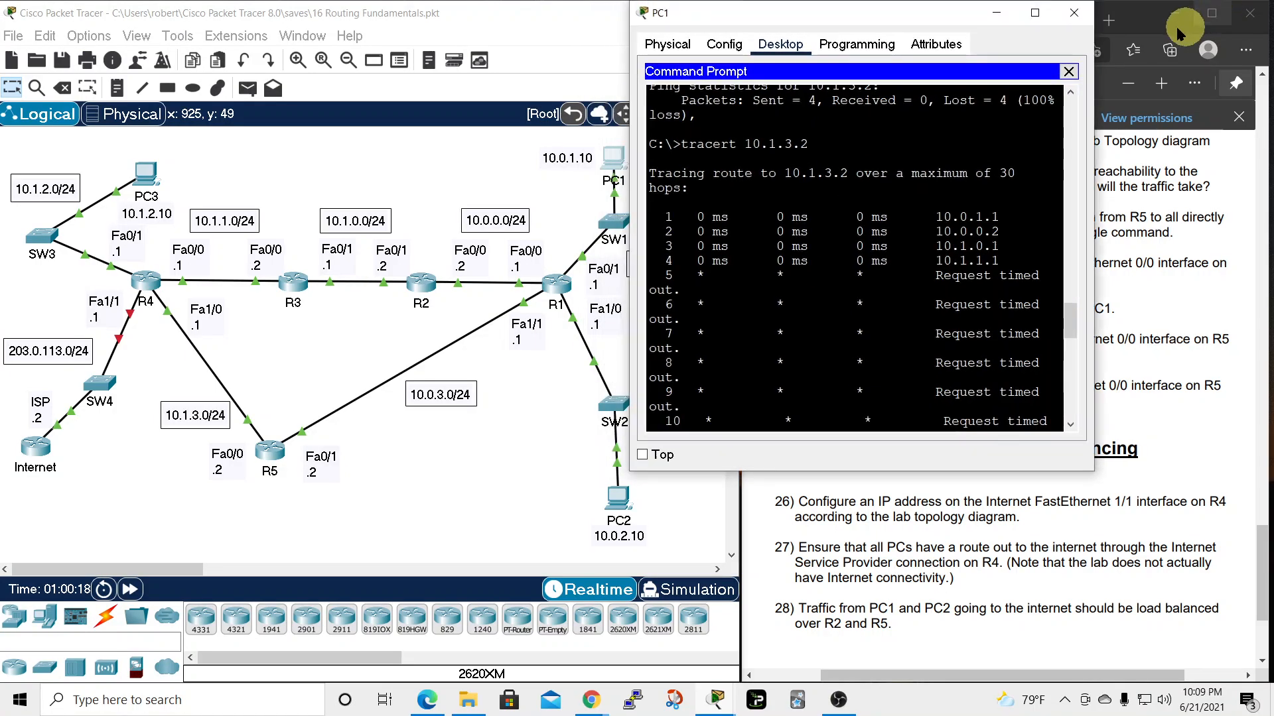
pyautogui.doubleClick(926, 20)
pyautogui.click(1213, 10)
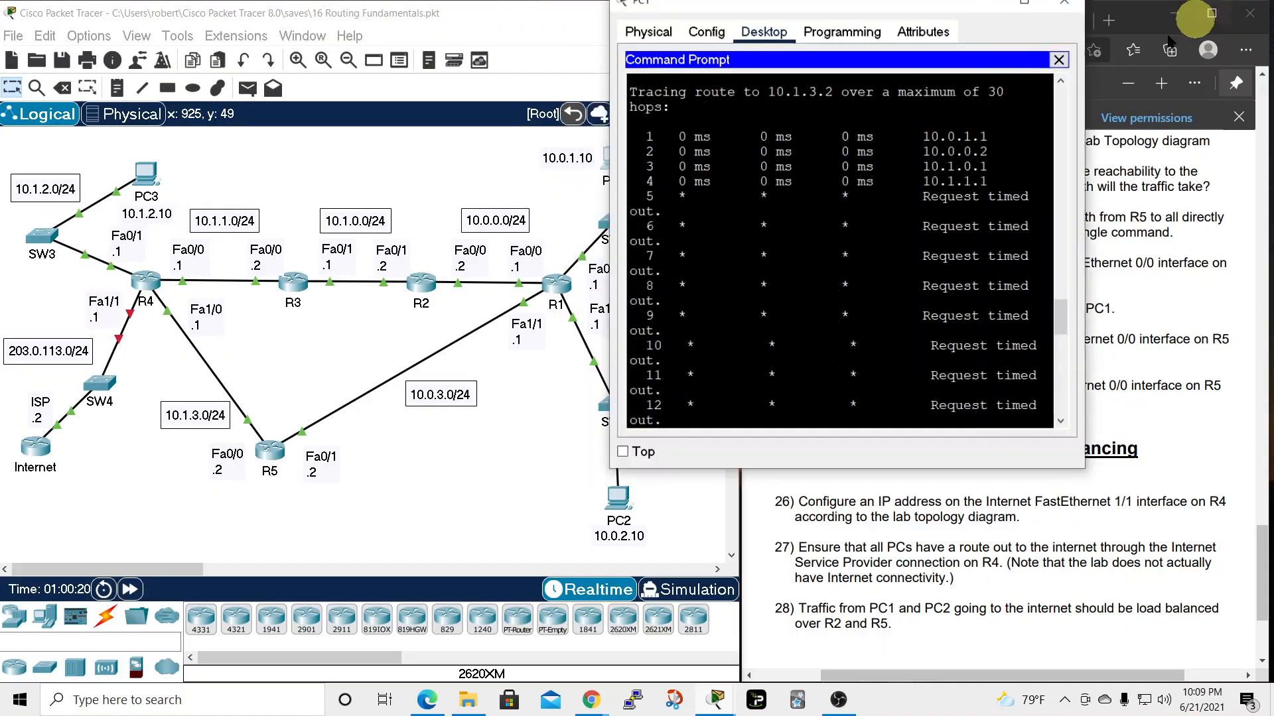
pyautogui.moveTo(905, 20); pyautogui.dragTo(1009, 23)
pyautogui.scroll(-10, 1154, 367)
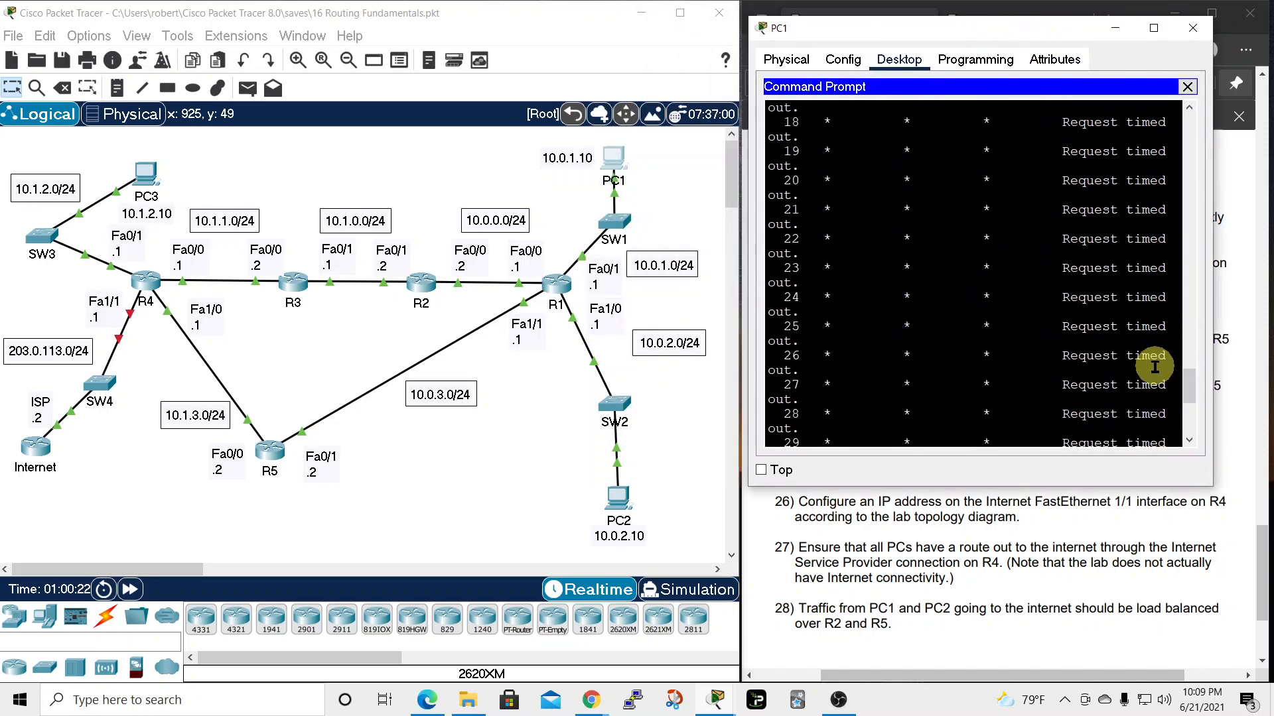
pyautogui.moveTo(1212, 296); pyautogui.dragTo(1254, 312)
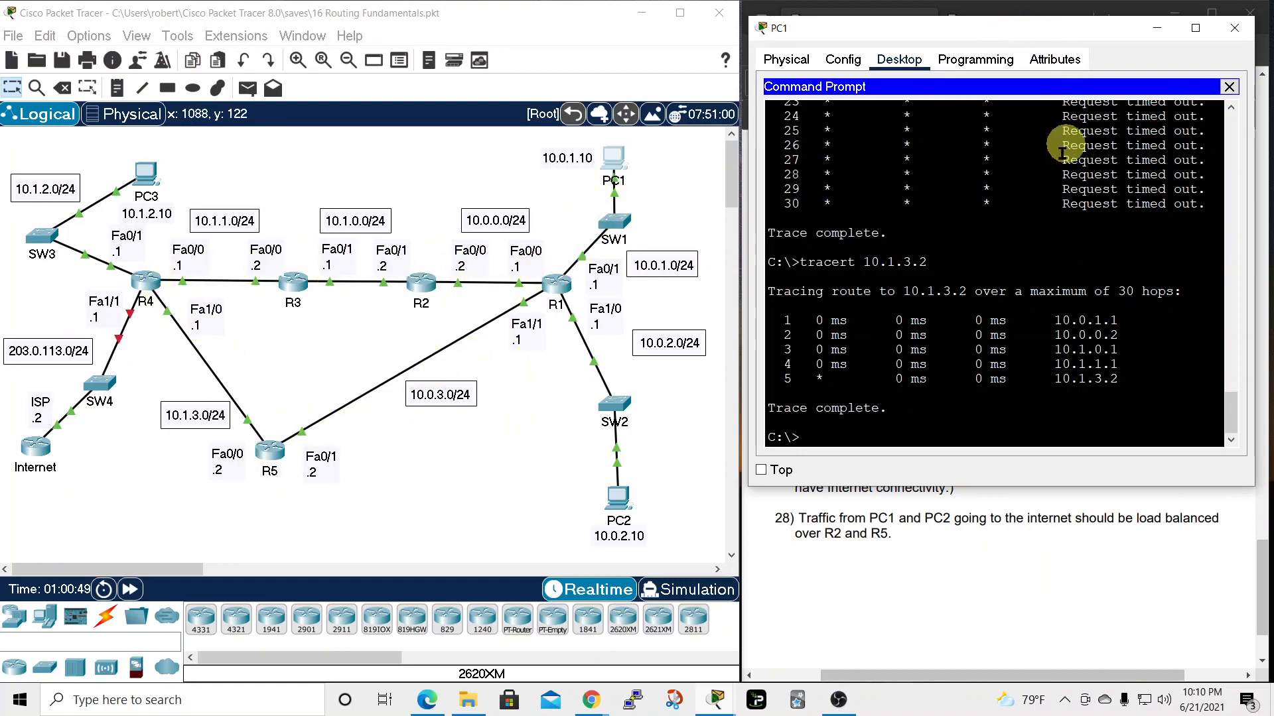
pyautogui.click(1233, 27)
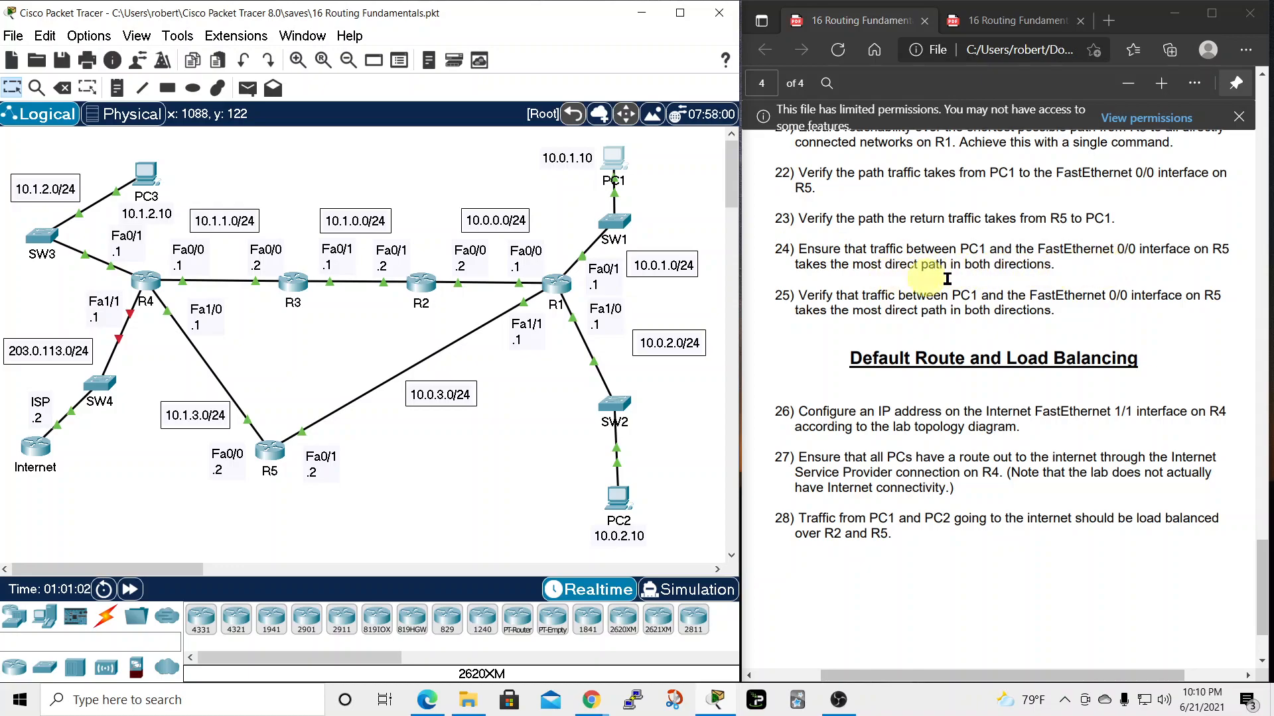
# Reopen R5's command line in a widened window and get a fresh configuration prompt below the ICMP debug messages
pyautogui.click(266, 454)
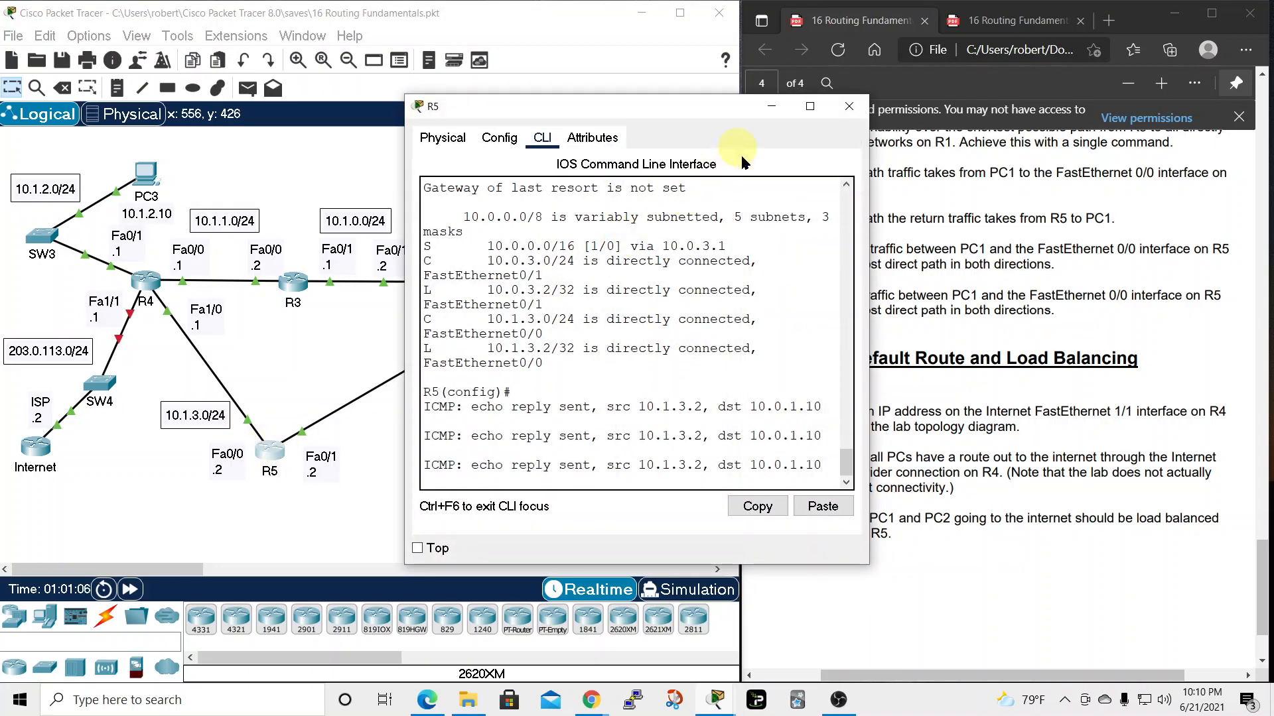
pyautogui.moveTo(874, 284); pyautogui.dragTo(1130, 321)
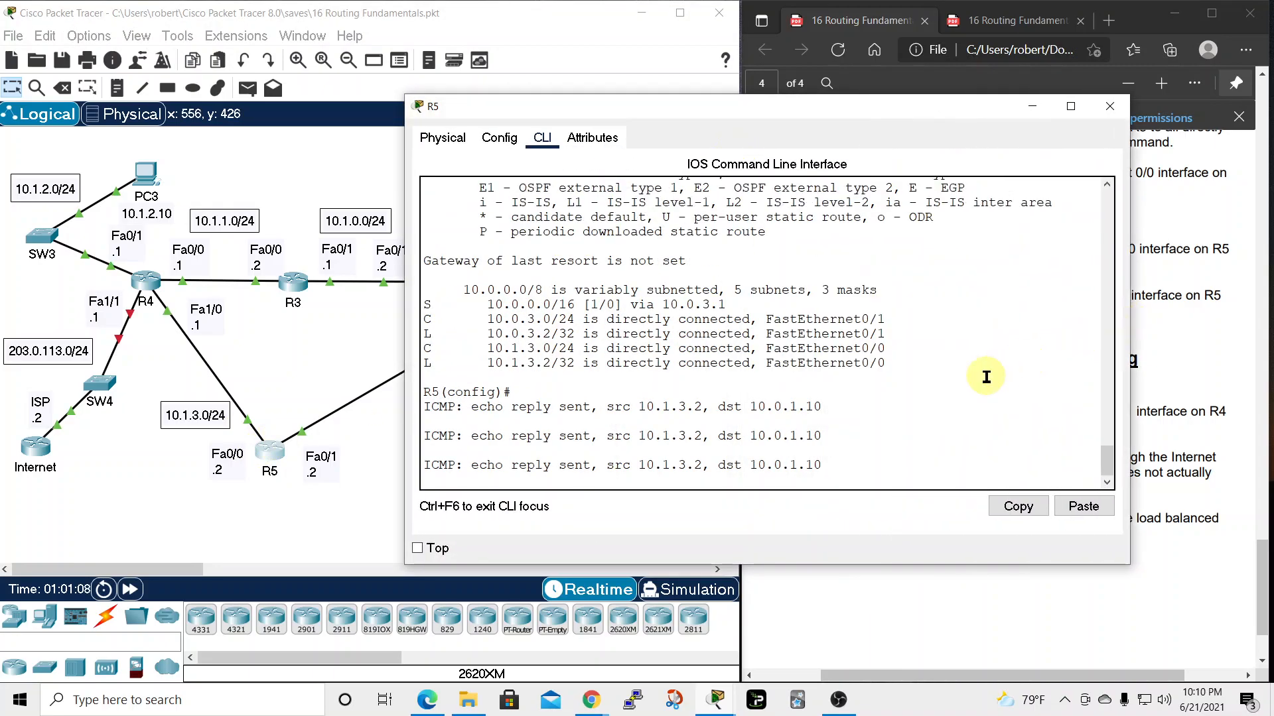
pyautogui.click(925, 471)
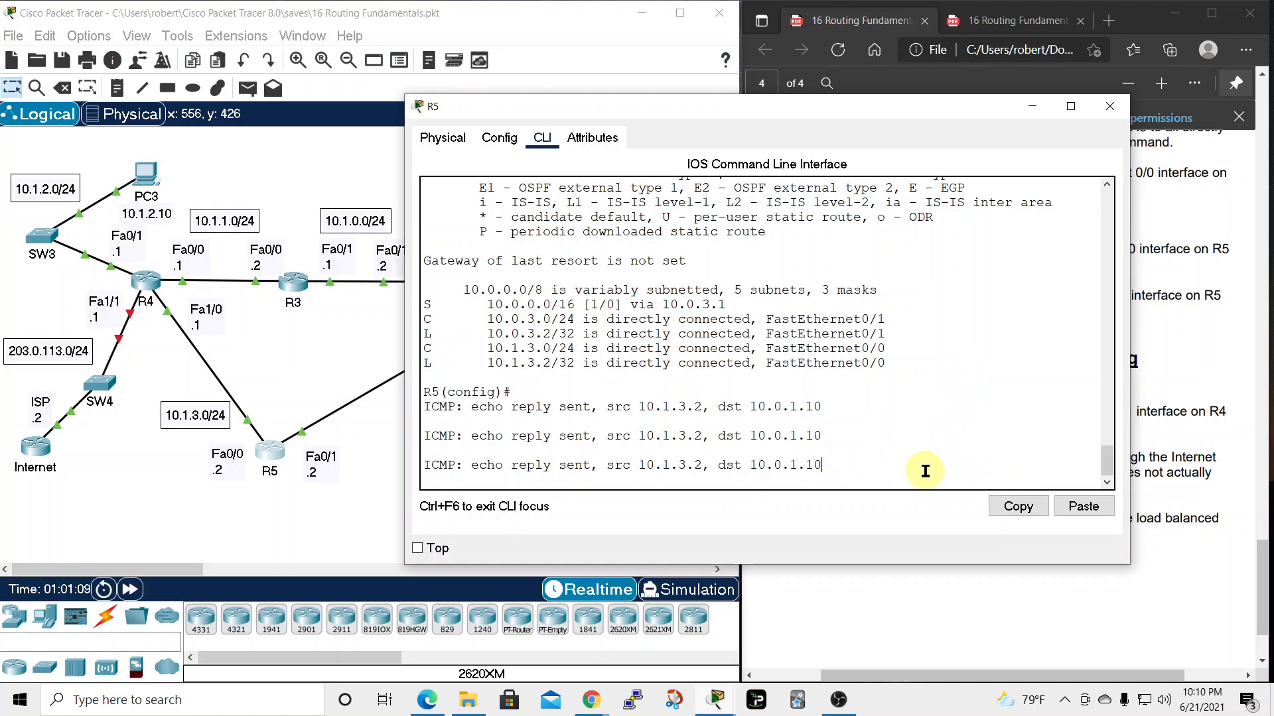
pyautogui.press('Return')
pyautogui.press('Return')
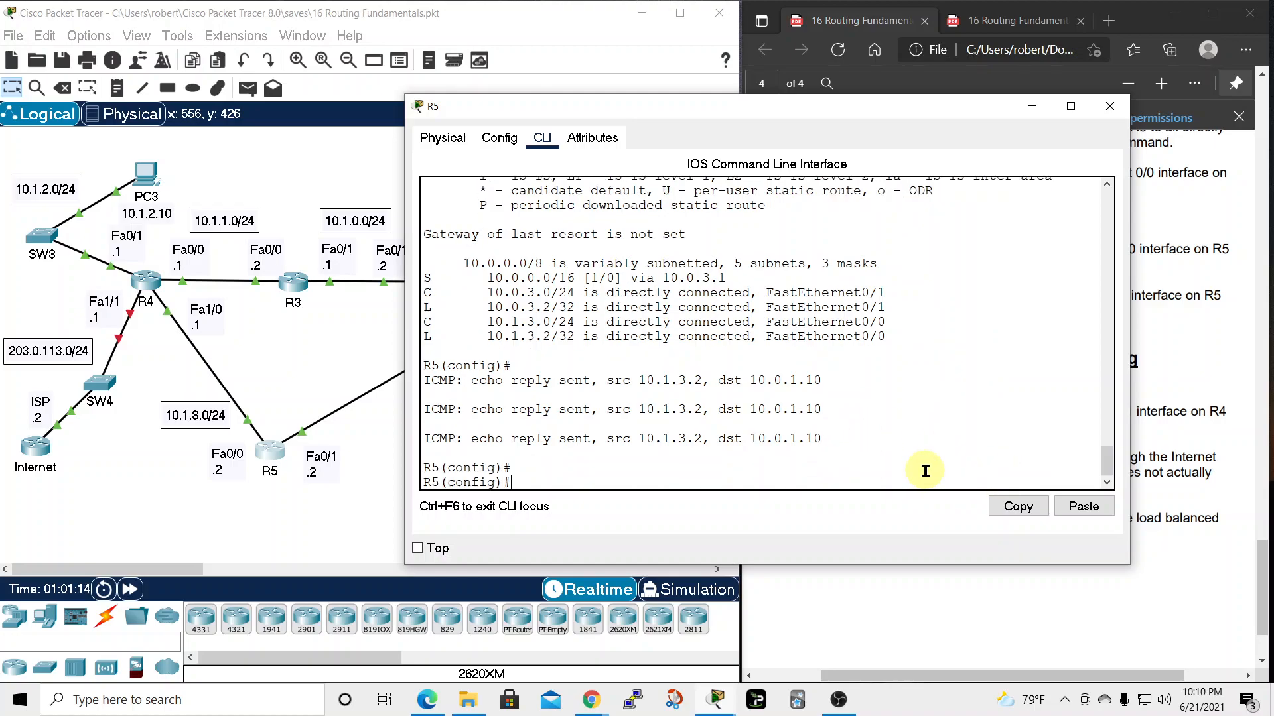
# Leave configuration mode on R5 and turn off ICMP packet debugging with no debug ip icmp
pyautogui.press('Up')
pyautogui.press('Up')
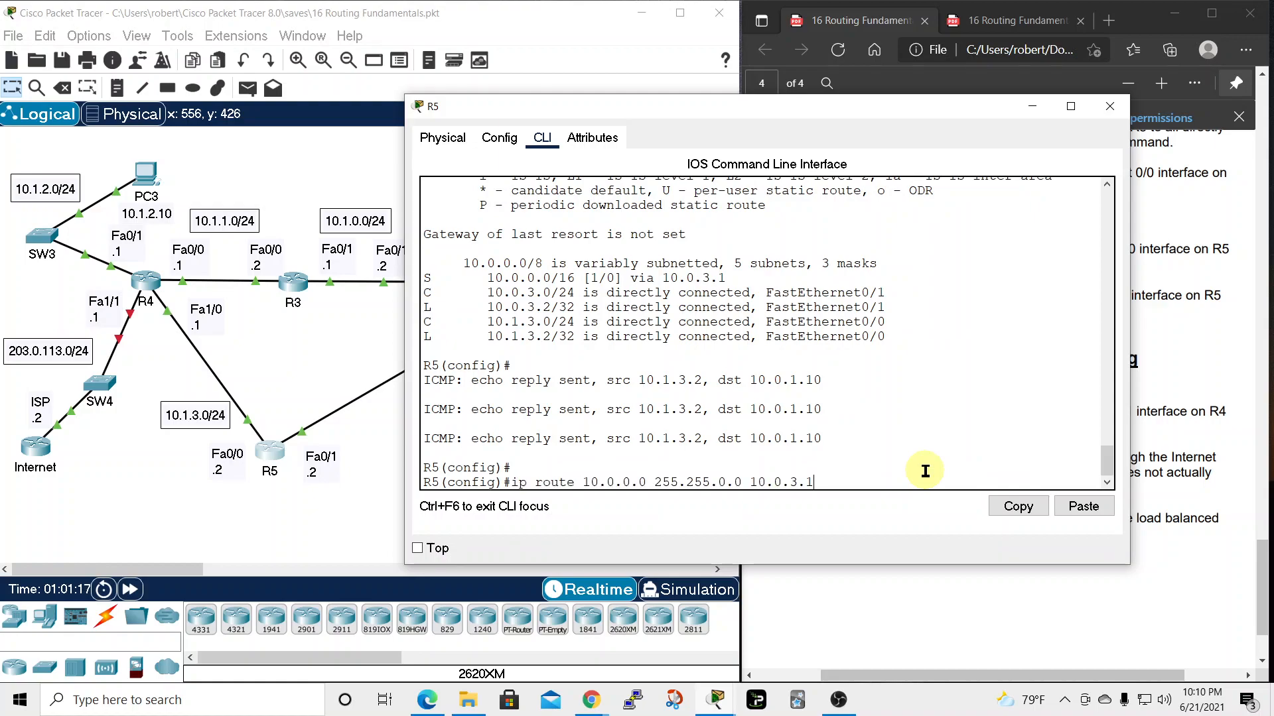
pyautogui.press('Up')
pyautogui.press('Up')
pyautogui.press('Up')
pyautogui.press('Up')
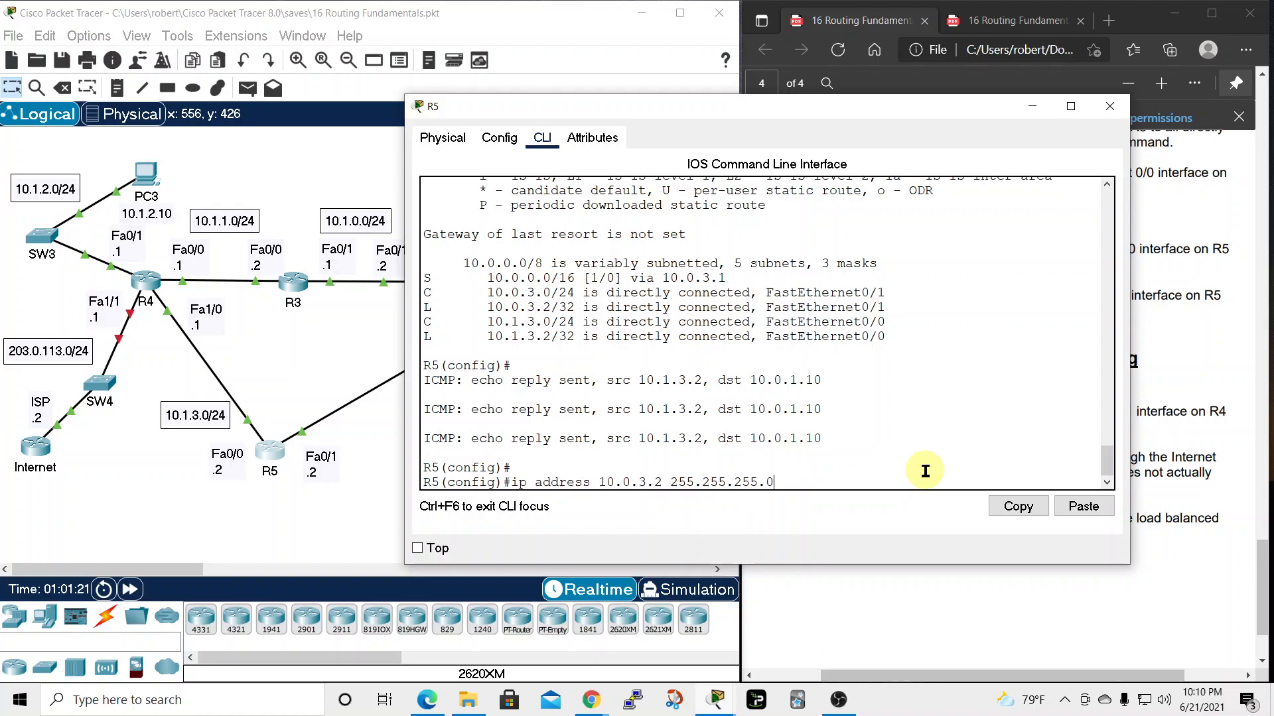
pyautogui.press('Up')
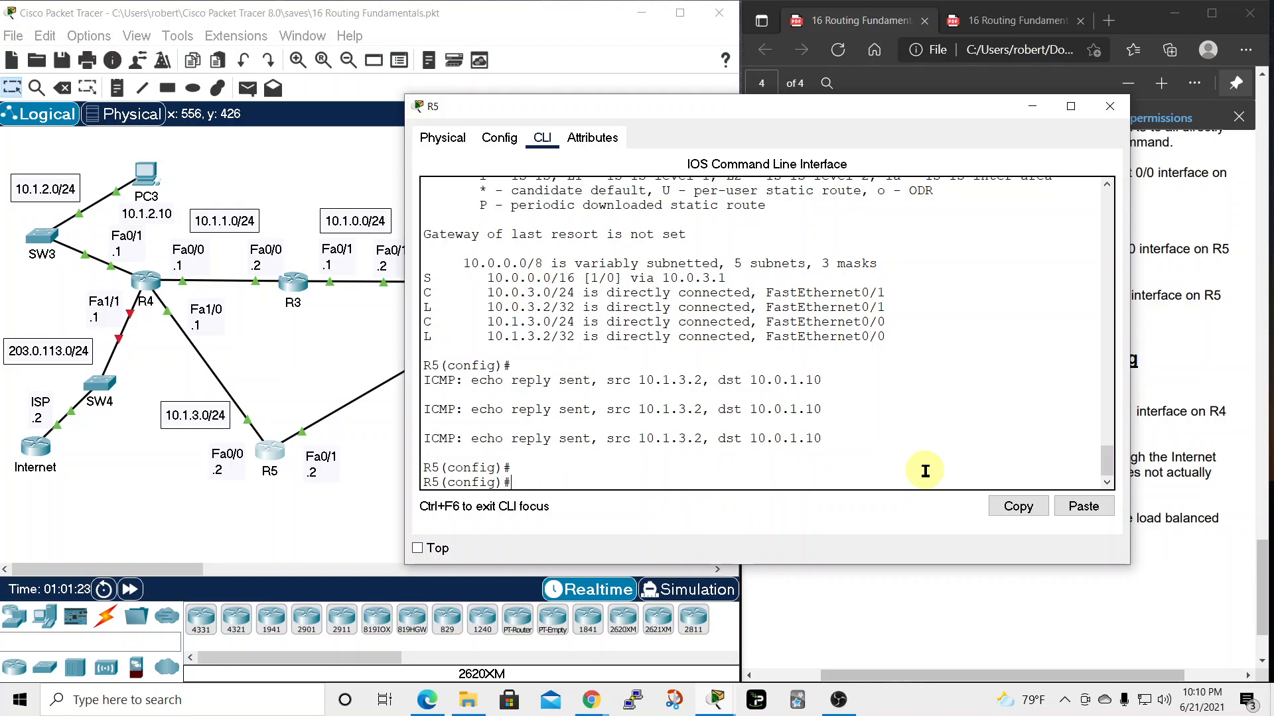
pyautogui.press('Return')
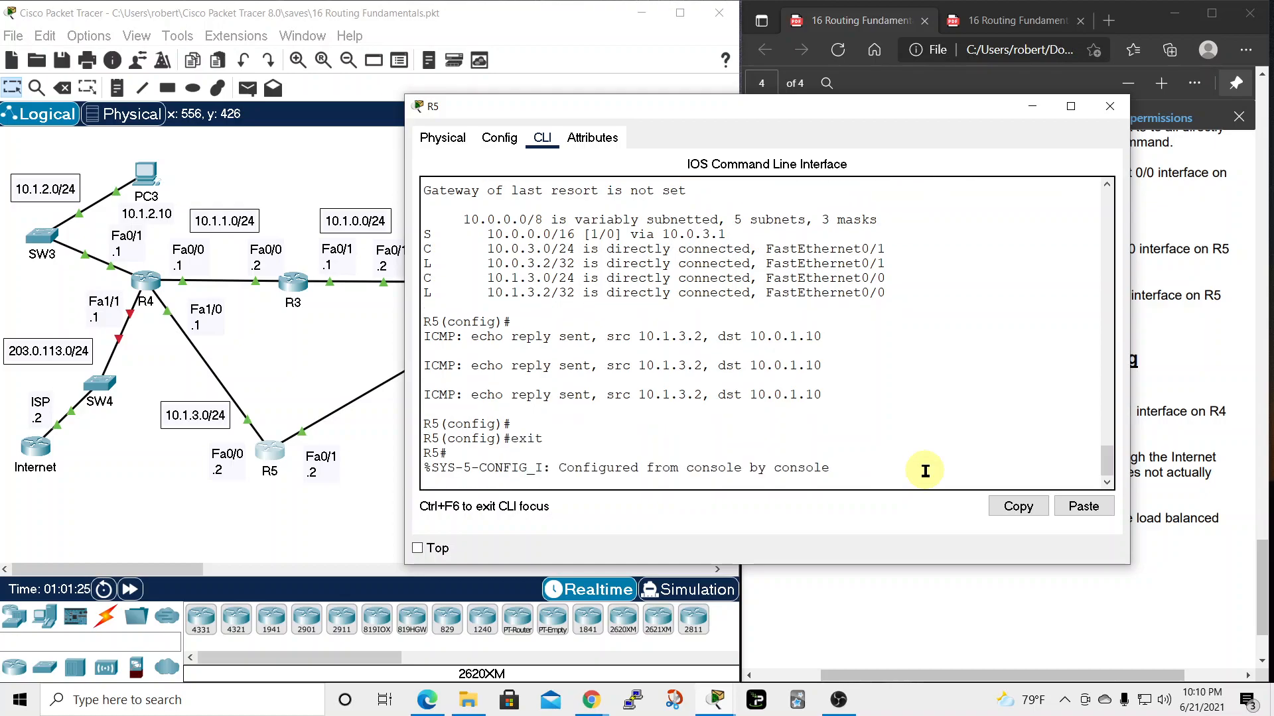
pyautogui.press('Up')
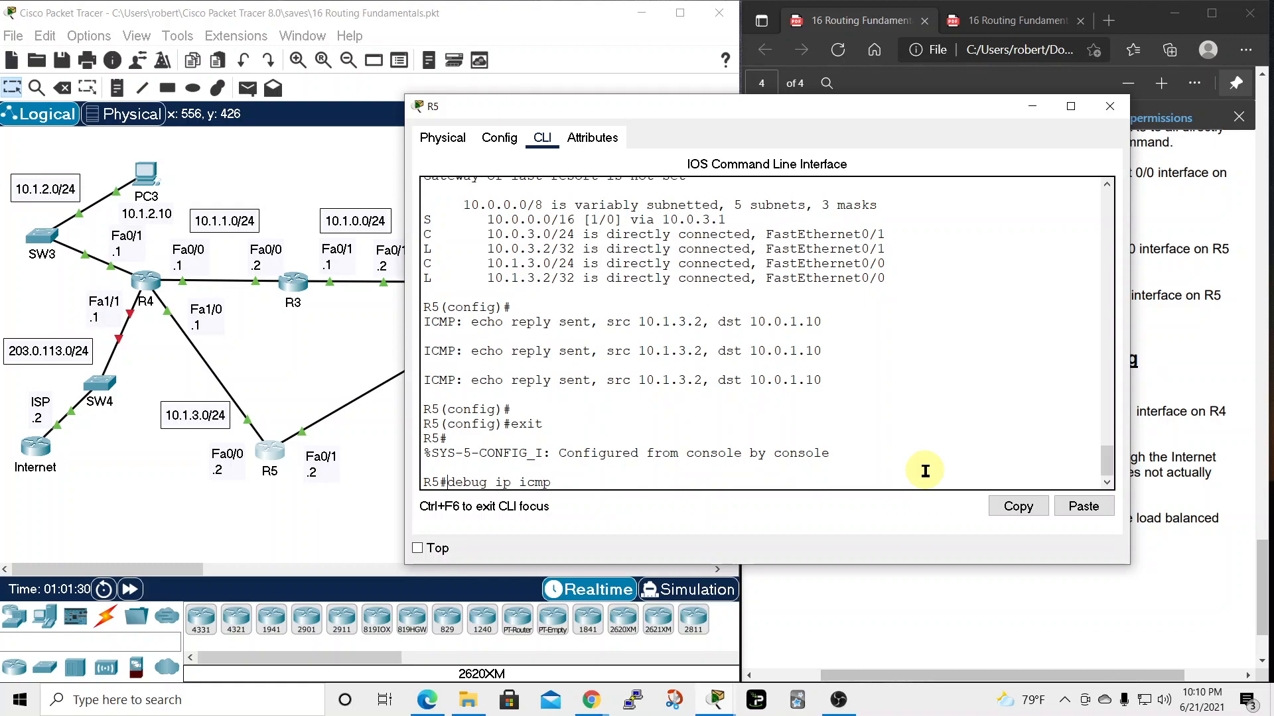
pyautogui.write('no')
pyautogui.press('Return')
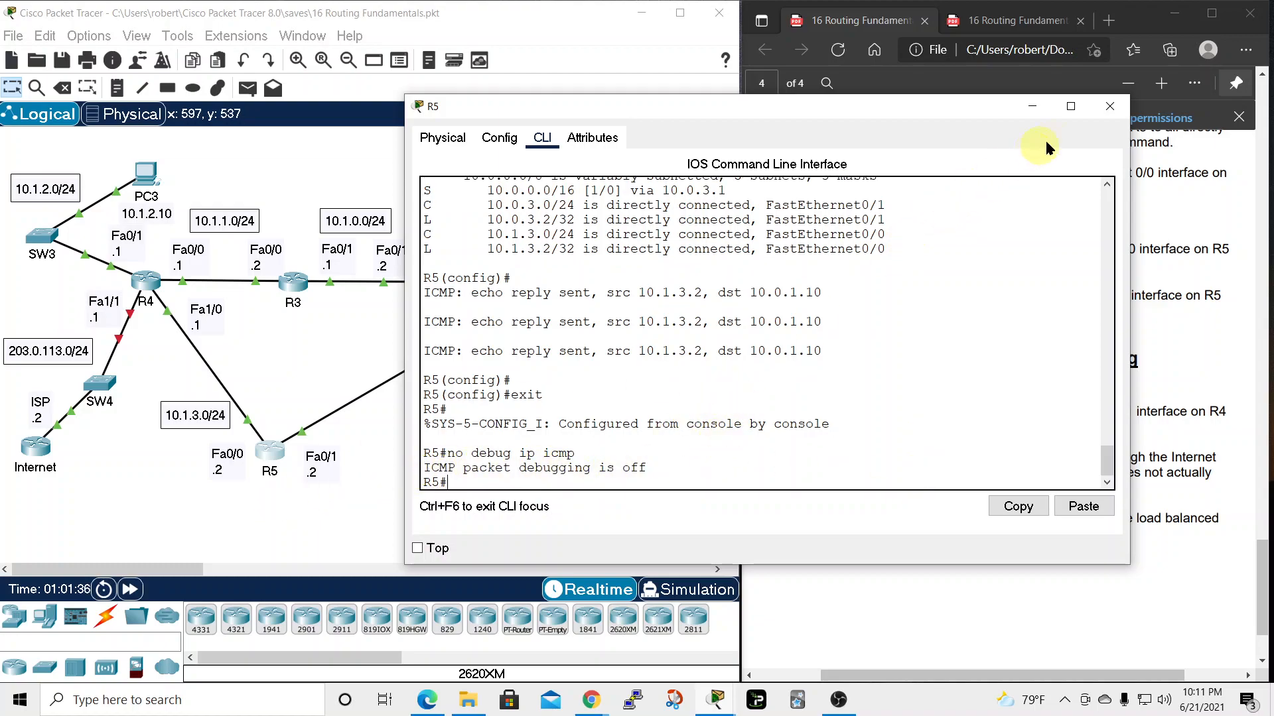
# Trace the return path from R5 to PC1 at 10.0.1.10, compare the hops with the topology, and close the R5 window
pyautogui.moveTo(925, 111); pyautogui.dragTo(1006, 199)
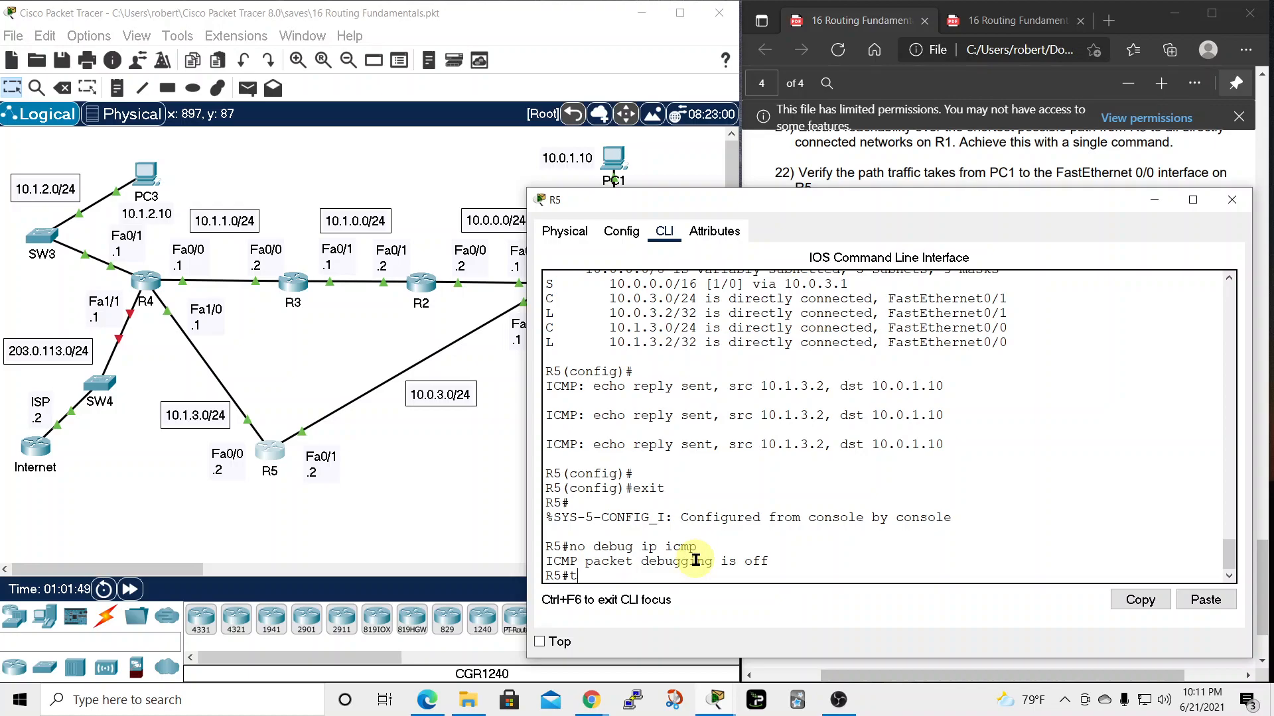
pyautogui.write('?')
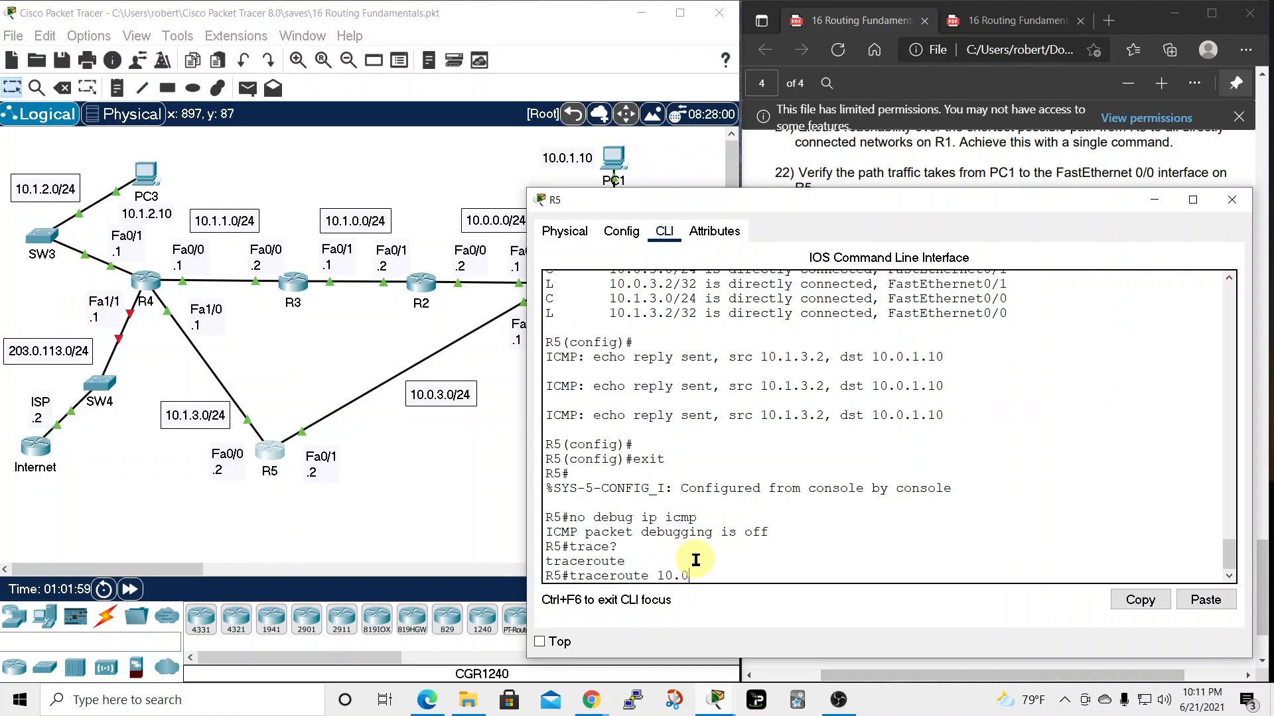
pyautogui.press('Return')
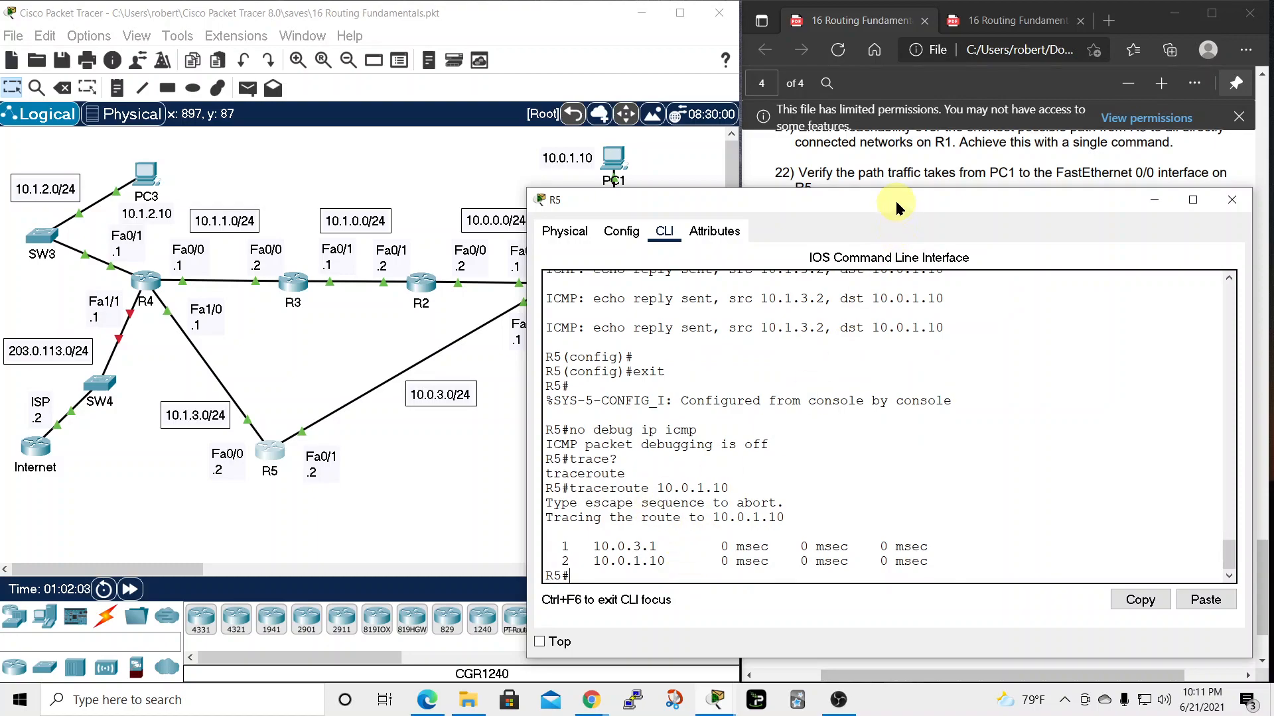
pyautogui.moveTo(894, 199); pyautogui.dragTo(1002, 163)
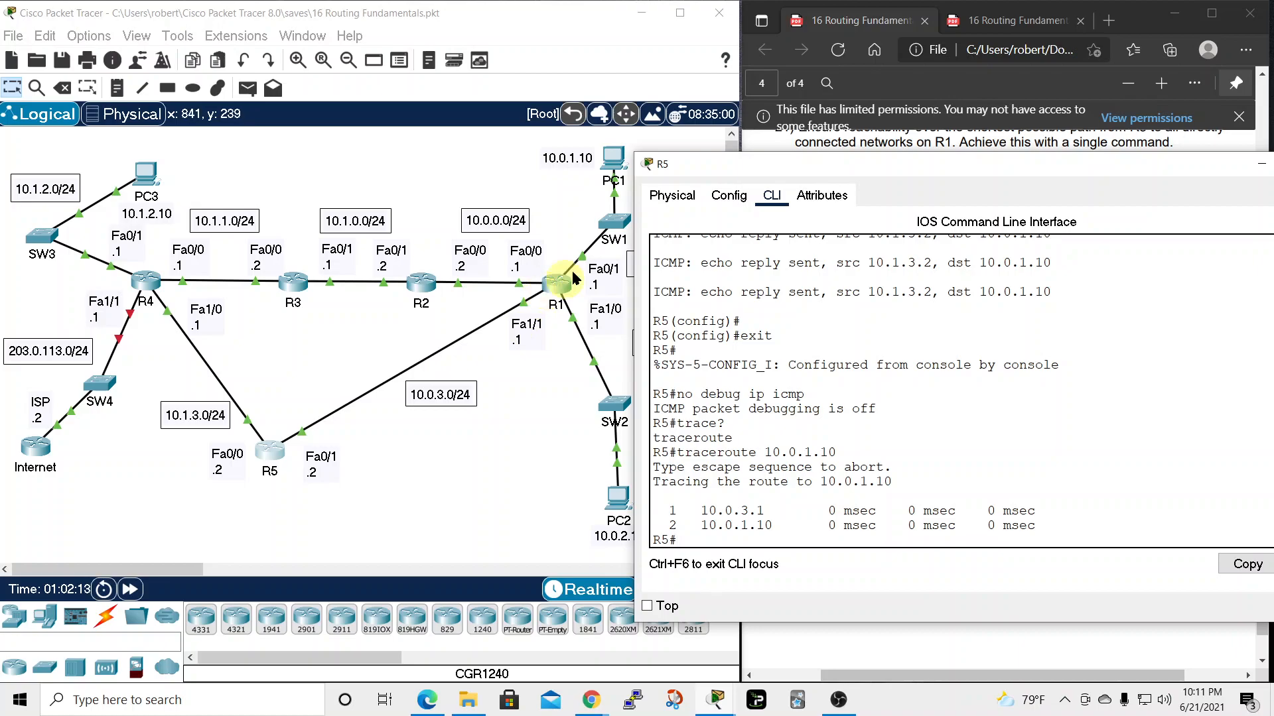
pyautogui.moveTo(985, 170); pyautogui.dragTo(800, 140)
pyautogui.click(1152, 135)
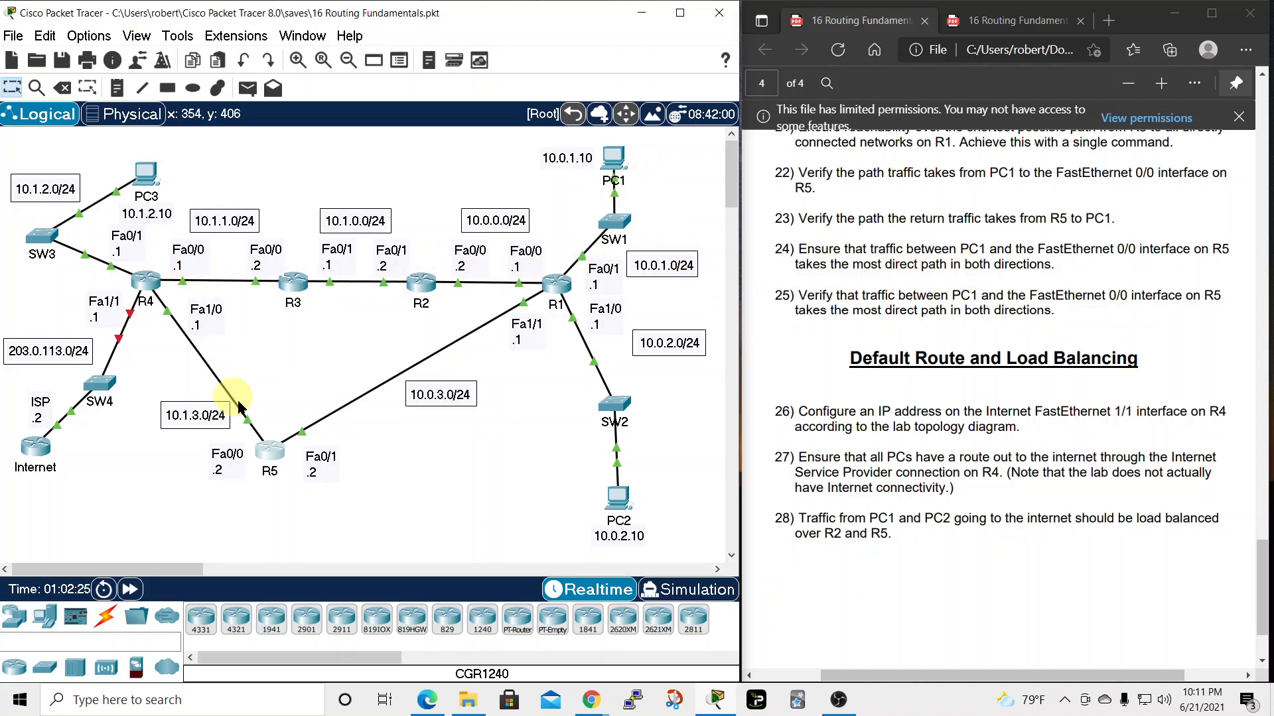
# Mark lab task 24 in the exercise PDF and read its solution in the answer PDF
pyautogui.moveTo(775, 250); pyautogui.dragTo(839, 251)
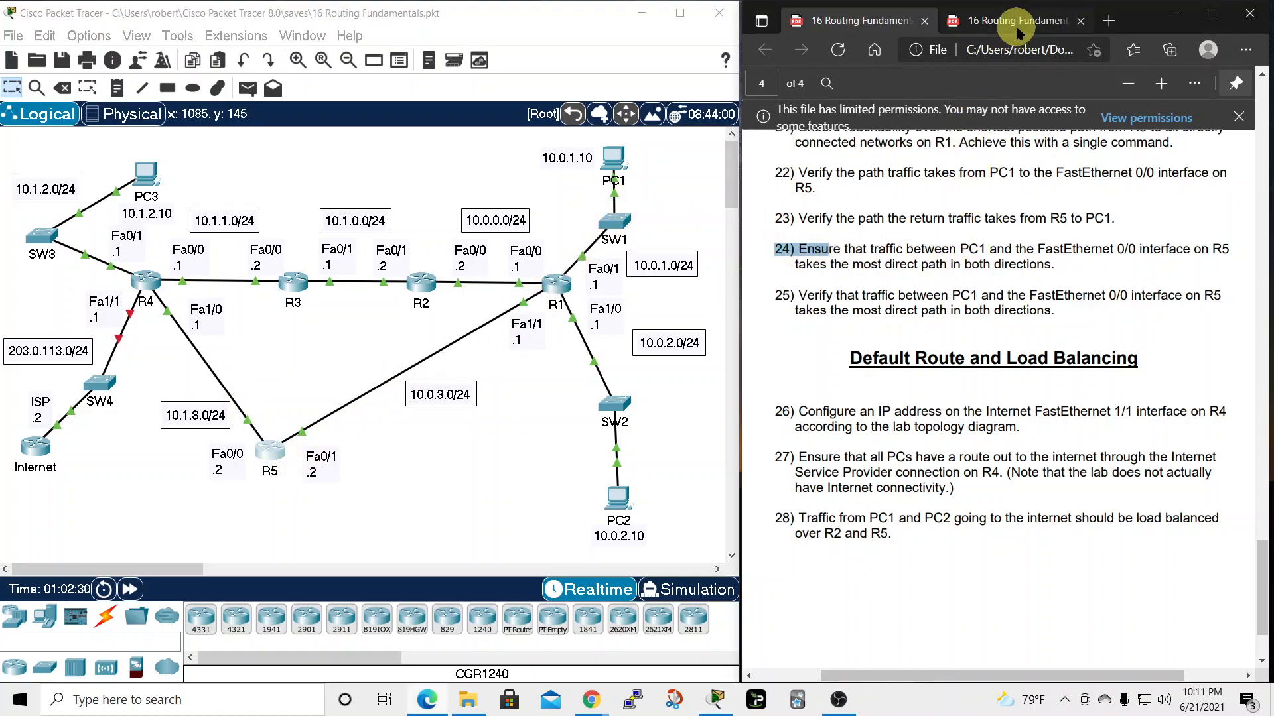
pyautogui.click(1015, 20)
pyautogui.scroll(-5, 889, 451)
pyautogui.scroll(-6, 893, 445)
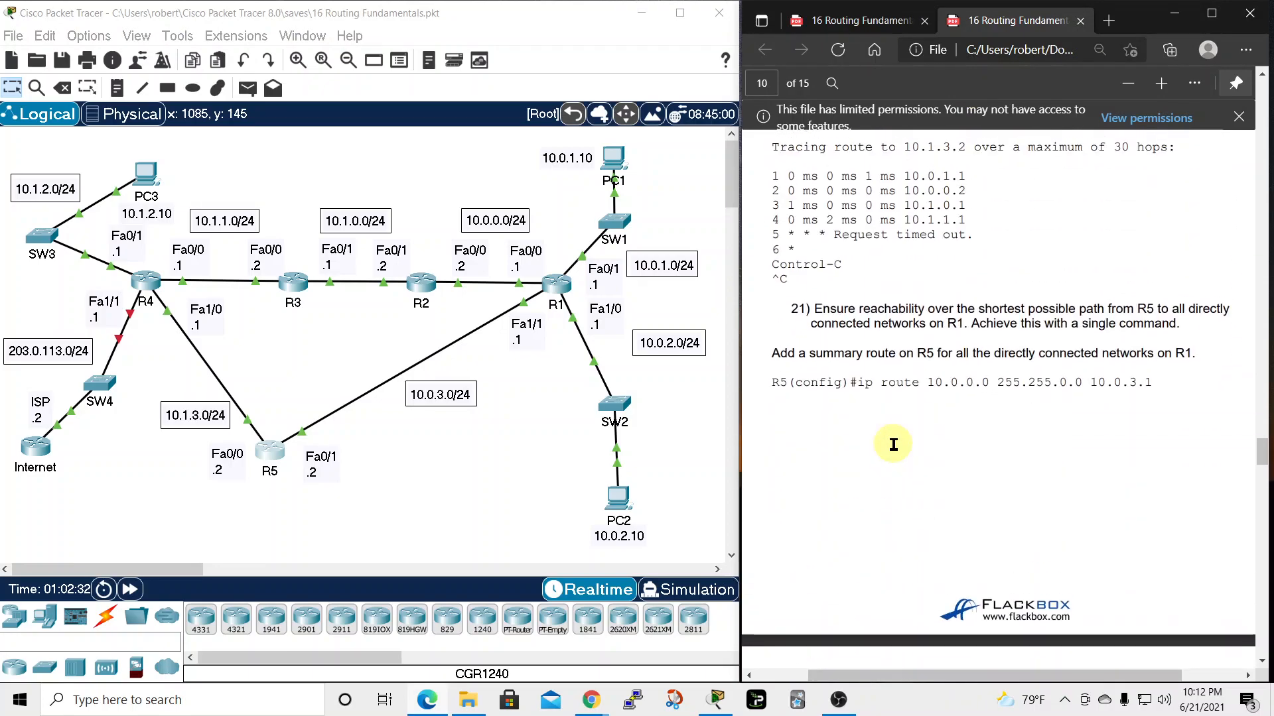
pyautogui.scroll(-1, 893, 445)
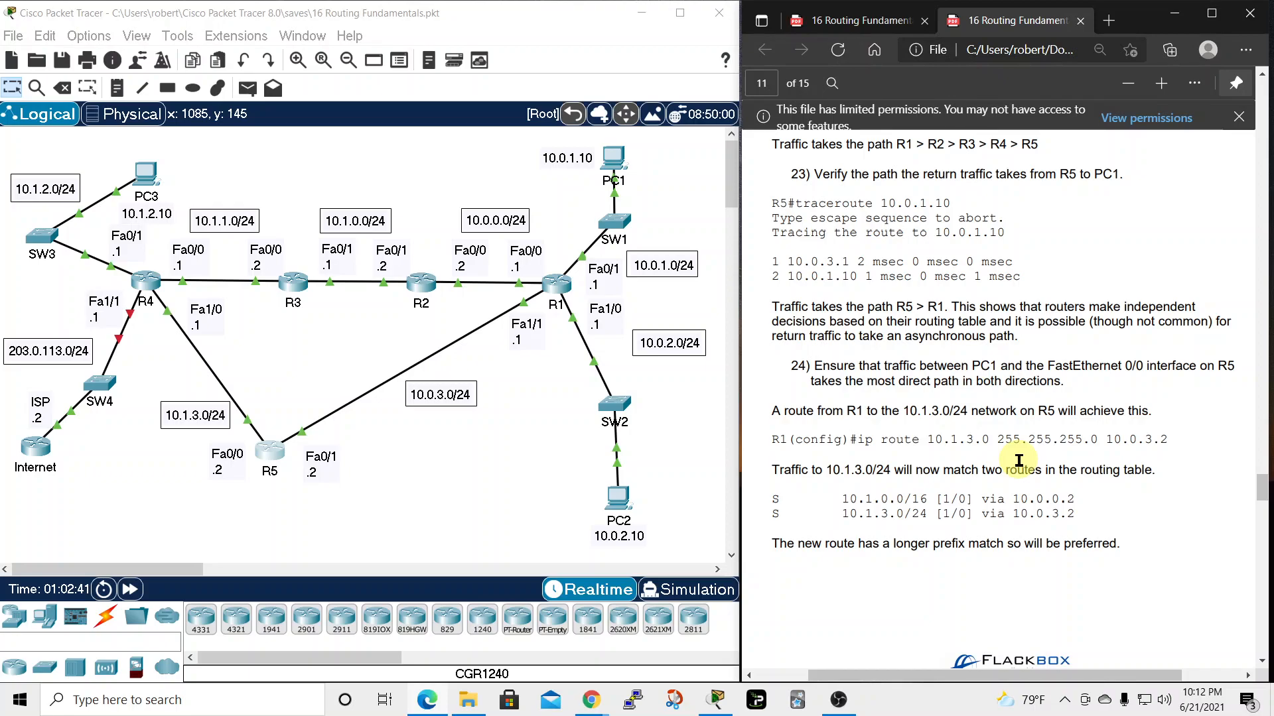
# Read the task 24 and 25 solutions in the answer PDF and compare them with the task wording in the exercise PDF
pyautogui.scroll(-1, 1018, 460)
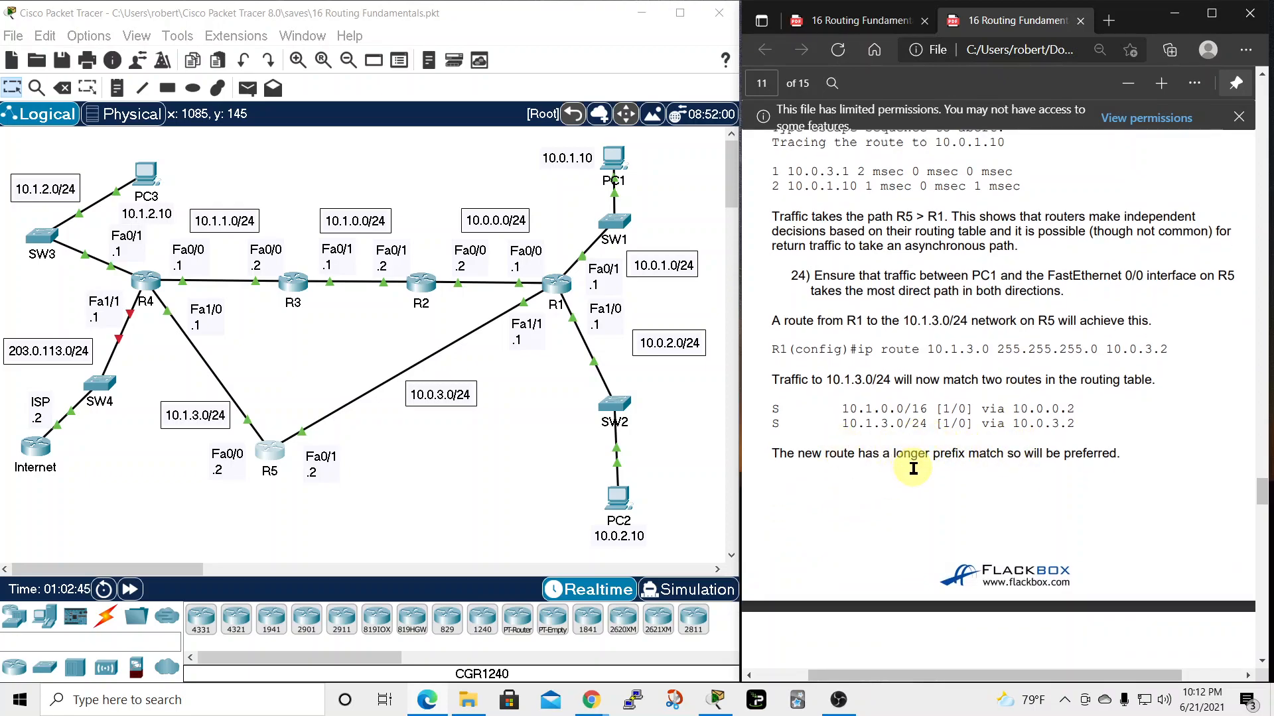
pyautogui.scroll(-3, 913, 468)
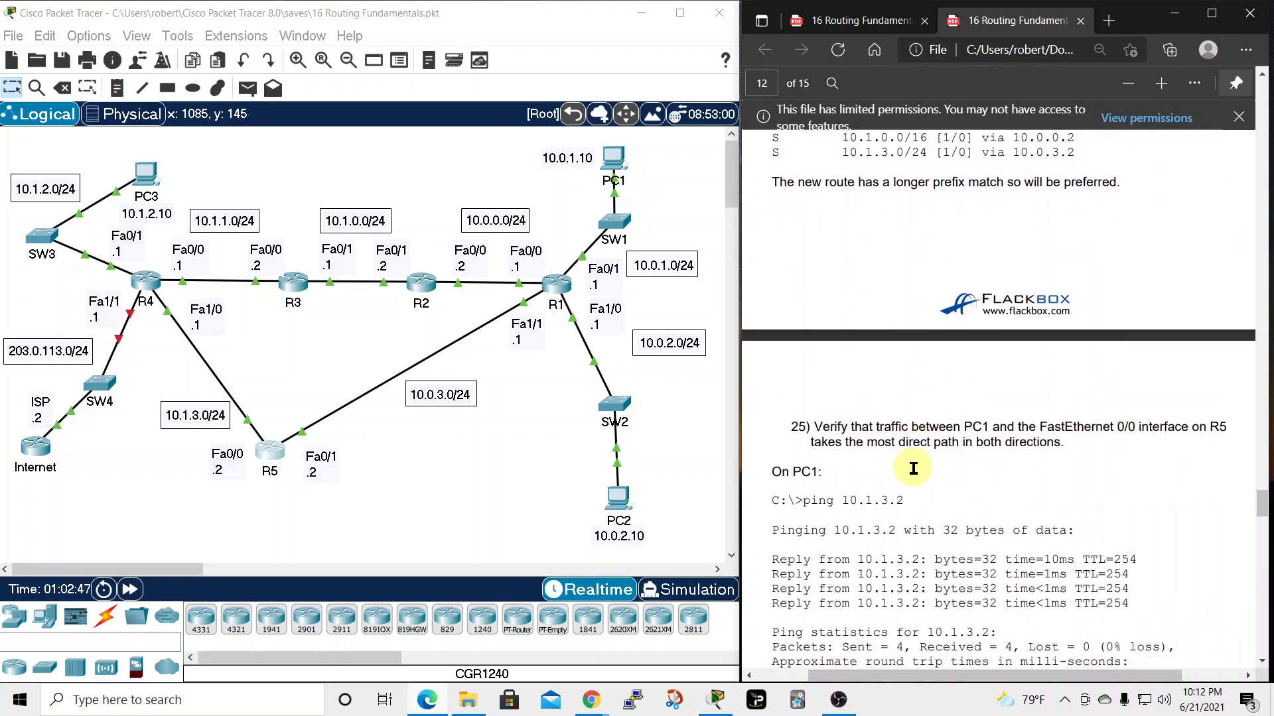
pyautogui.scroll(2, 913, 468)
pyautogui.scroll(-3, 912, 468)
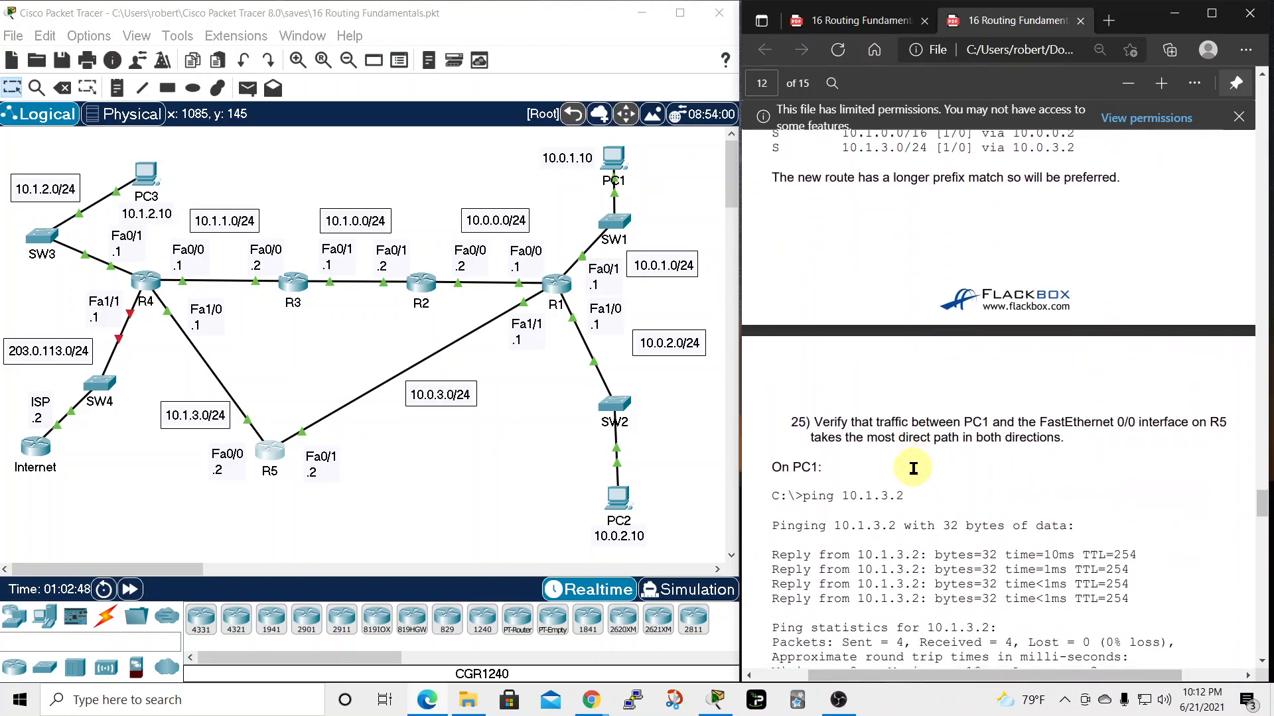
pyautogui.scroll(-2, 918, 366)
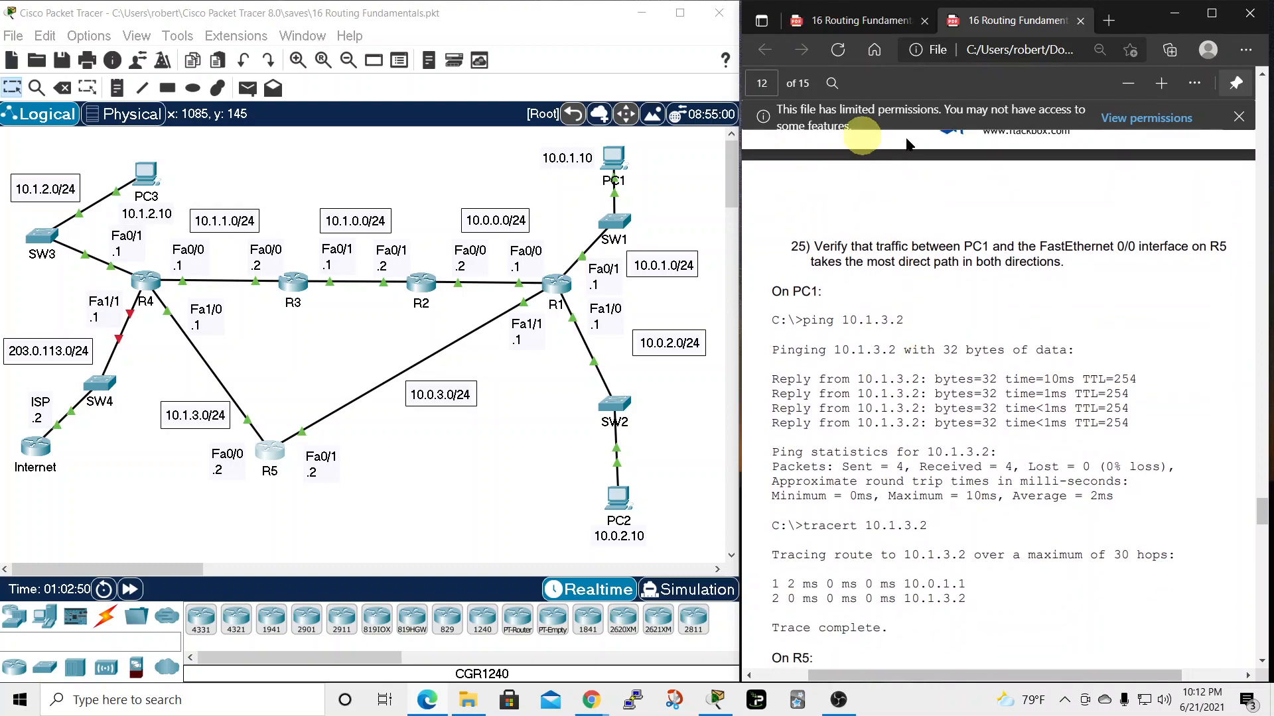
pyautogui.click(863, 21)
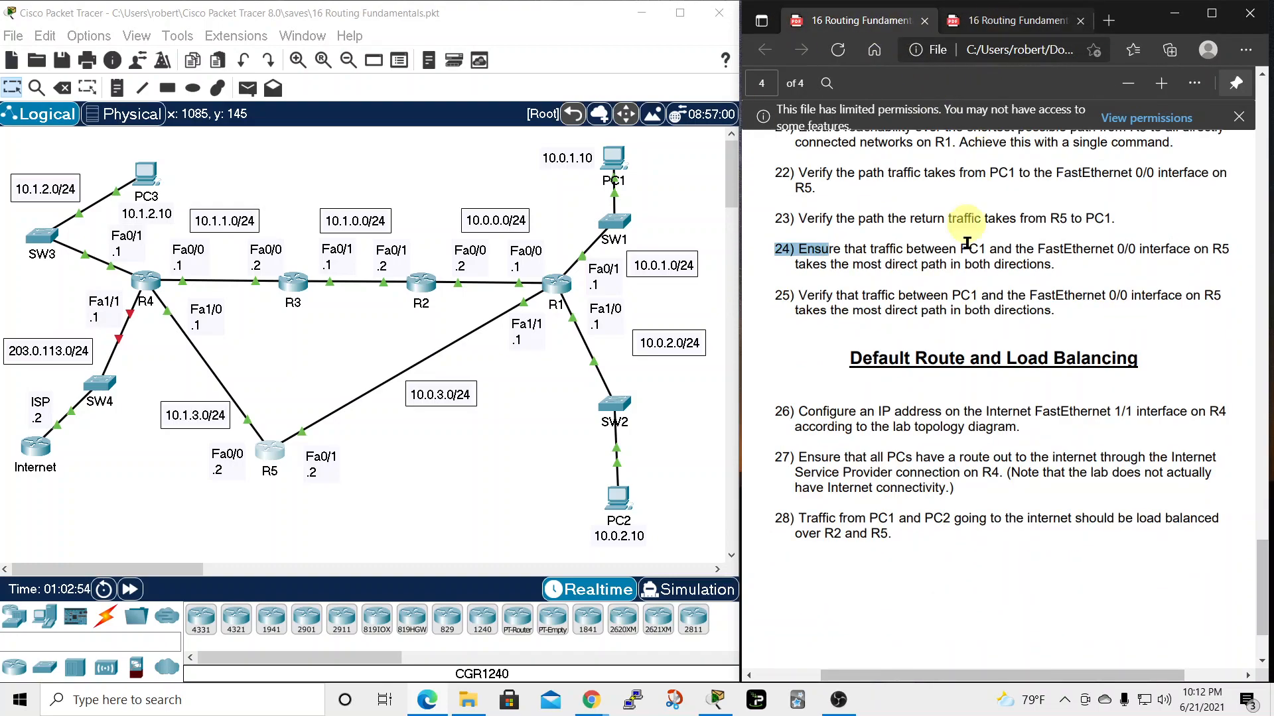
pyautogui.click(1038, 14)
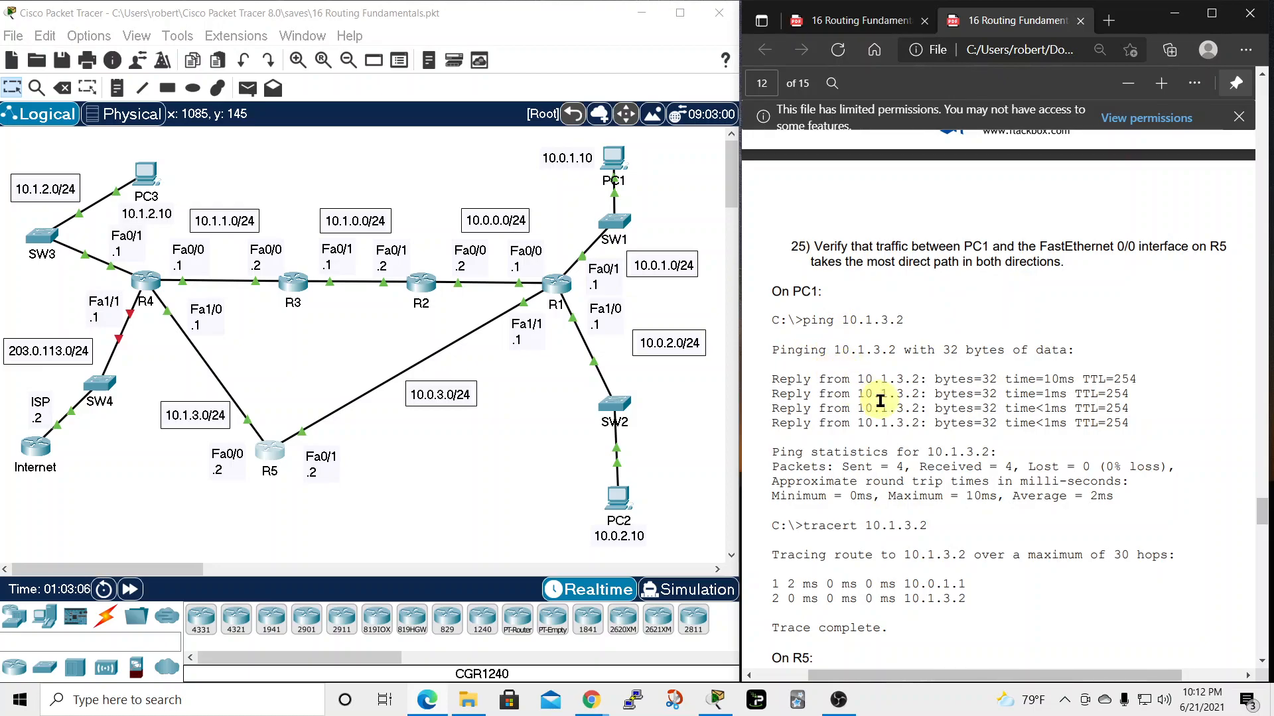
# Review the answer PDF's ping and trace checks for task 25, glance at task 26, and return to the task 24 route solution
pyautogui.scroll(-3, 884, 431)
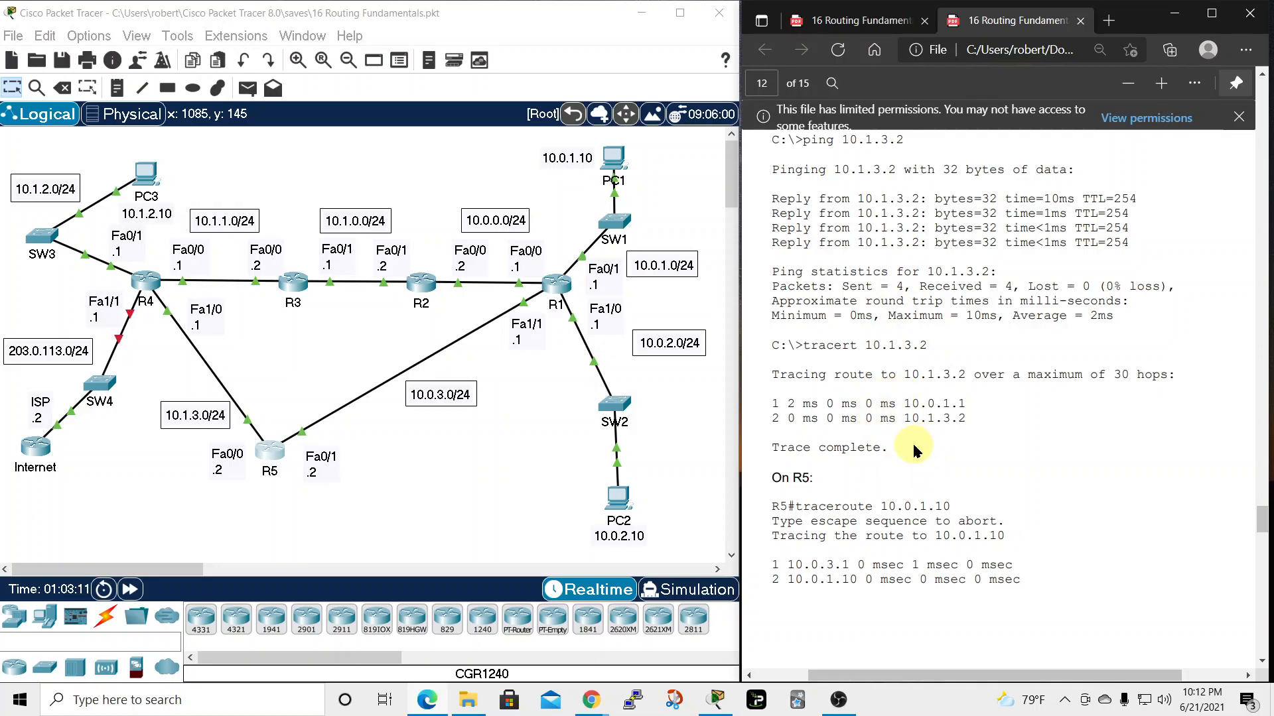
pyautogui.scroll(-5, 874, 411)
pyautogui.scroll(-5, 875, 415)
pyautogui.scroll(1, 875, 416)
pyautogui.scroll(1, 875, 415)
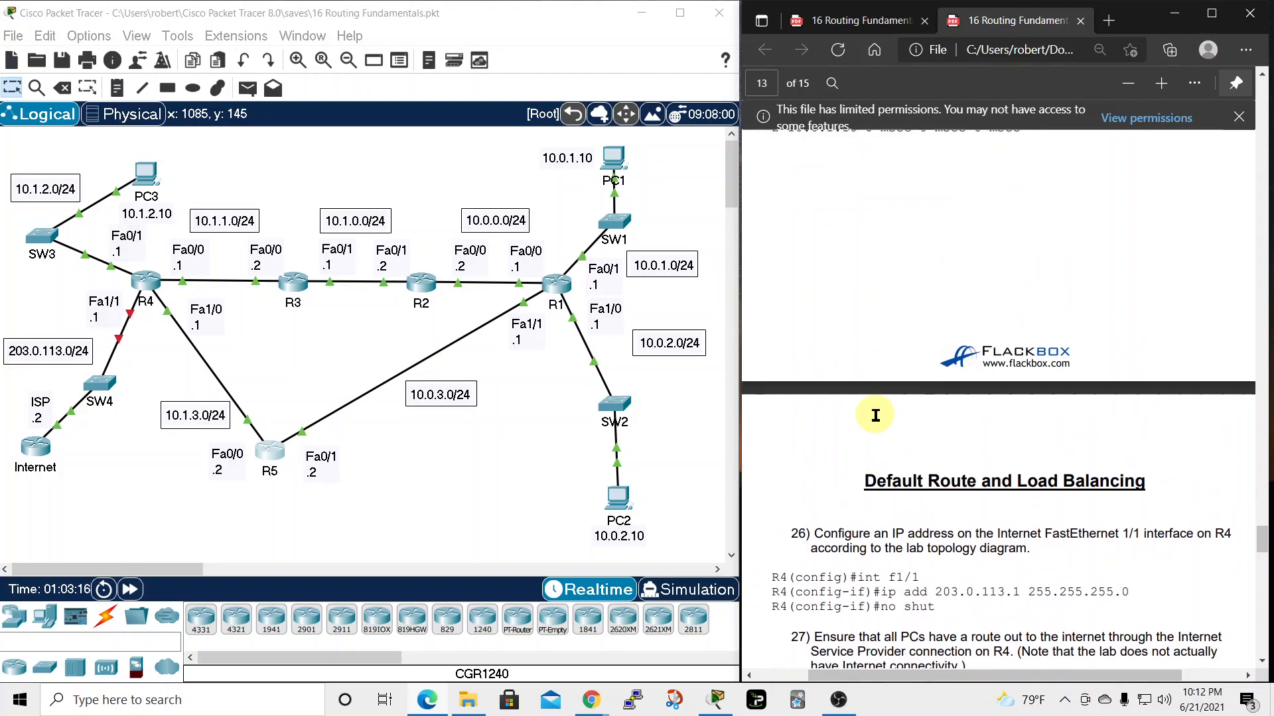
pyautogui.scroll(10, 875, 415)
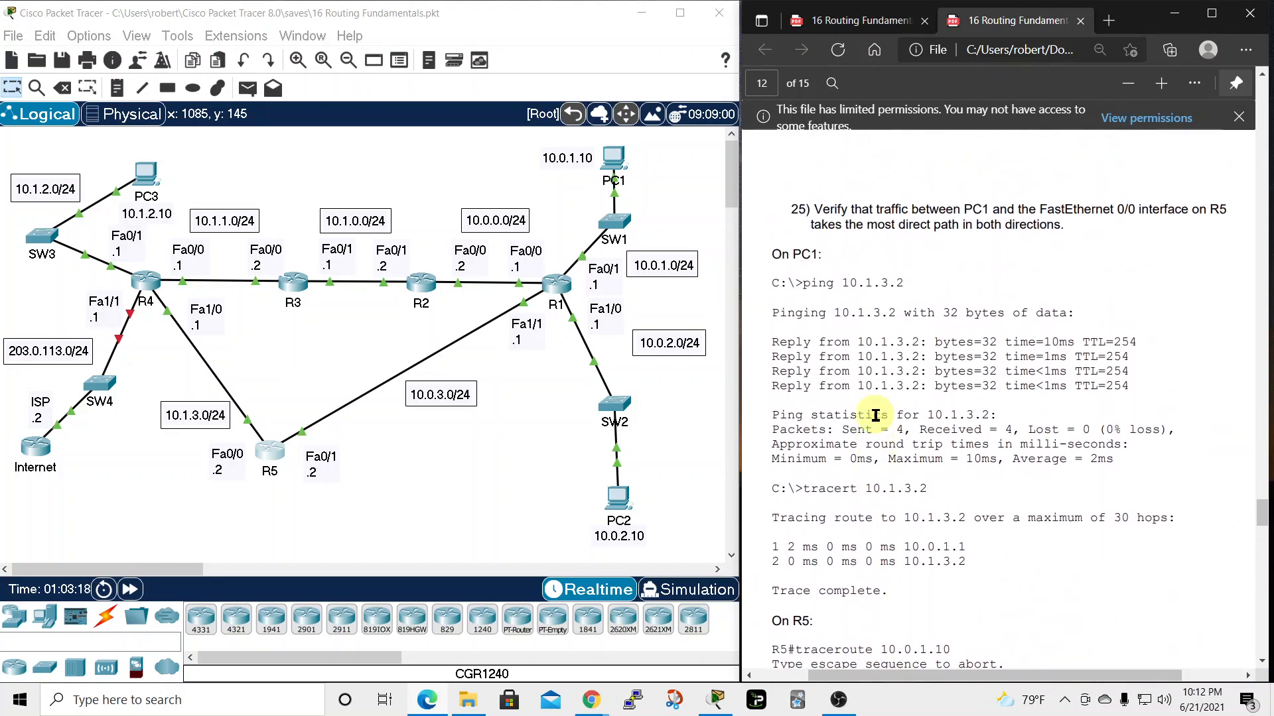
pyautogui.scroll(4, 875, 415)
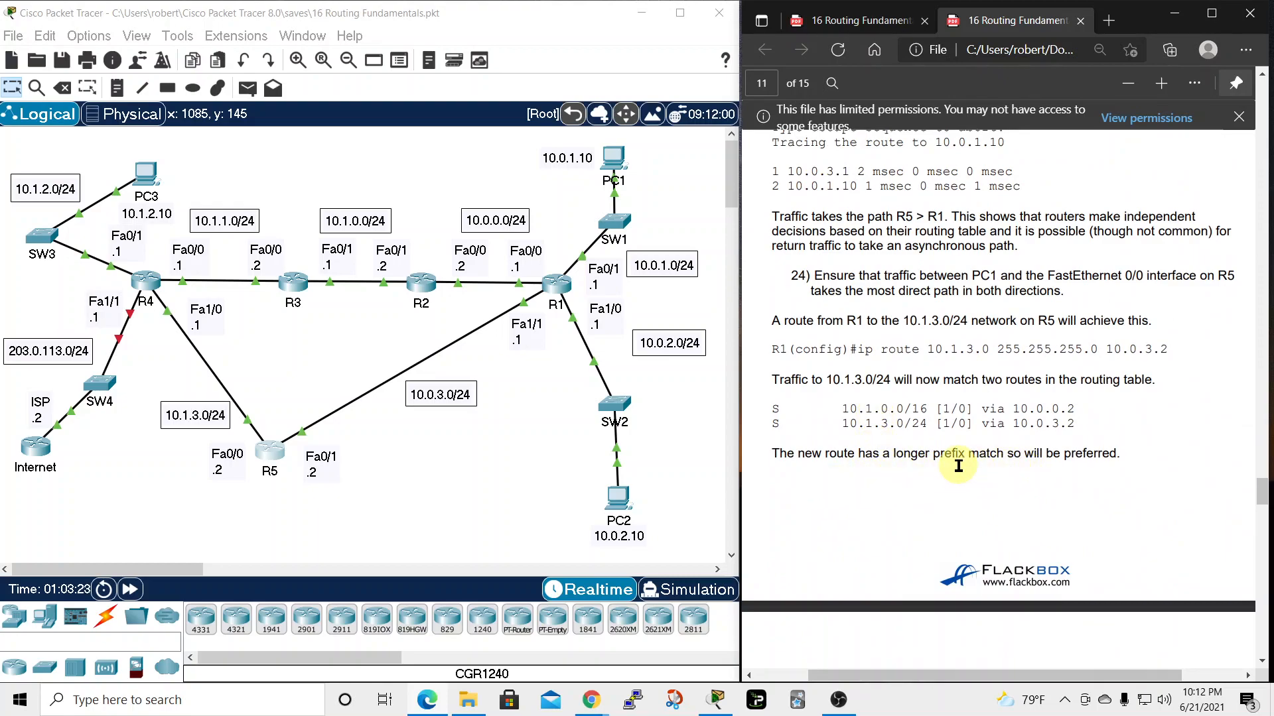
pyautogui.scroll(1, 959, 466)
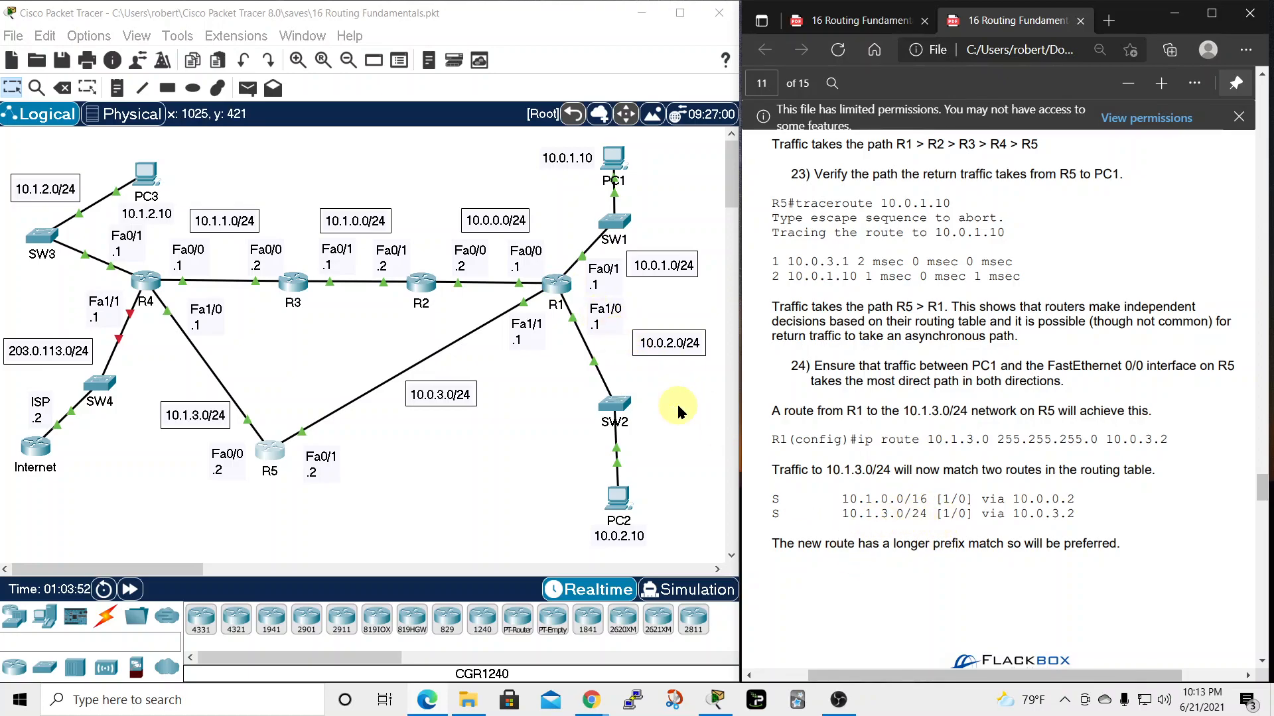
pyautogui.click(557, 283)
pyautogui.moveTo(642, 120); pyautogui.dragTo(930, 75)
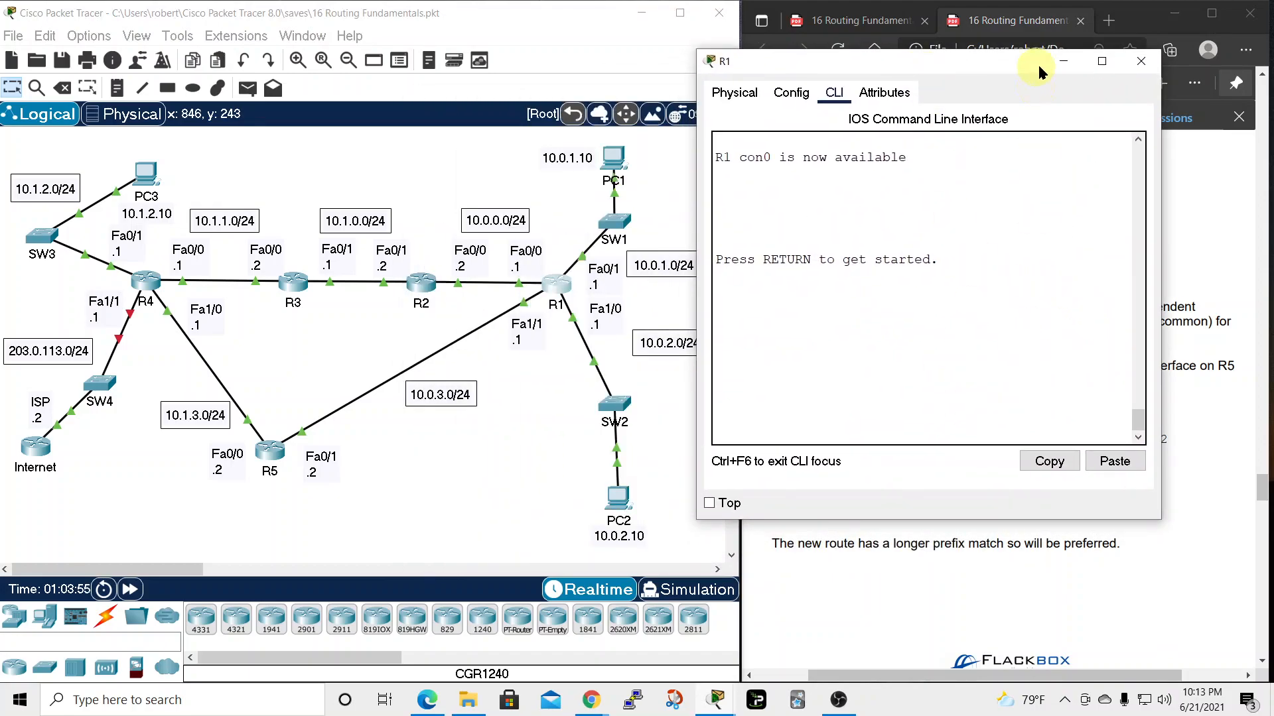
pyautogui.click(1140, 61)
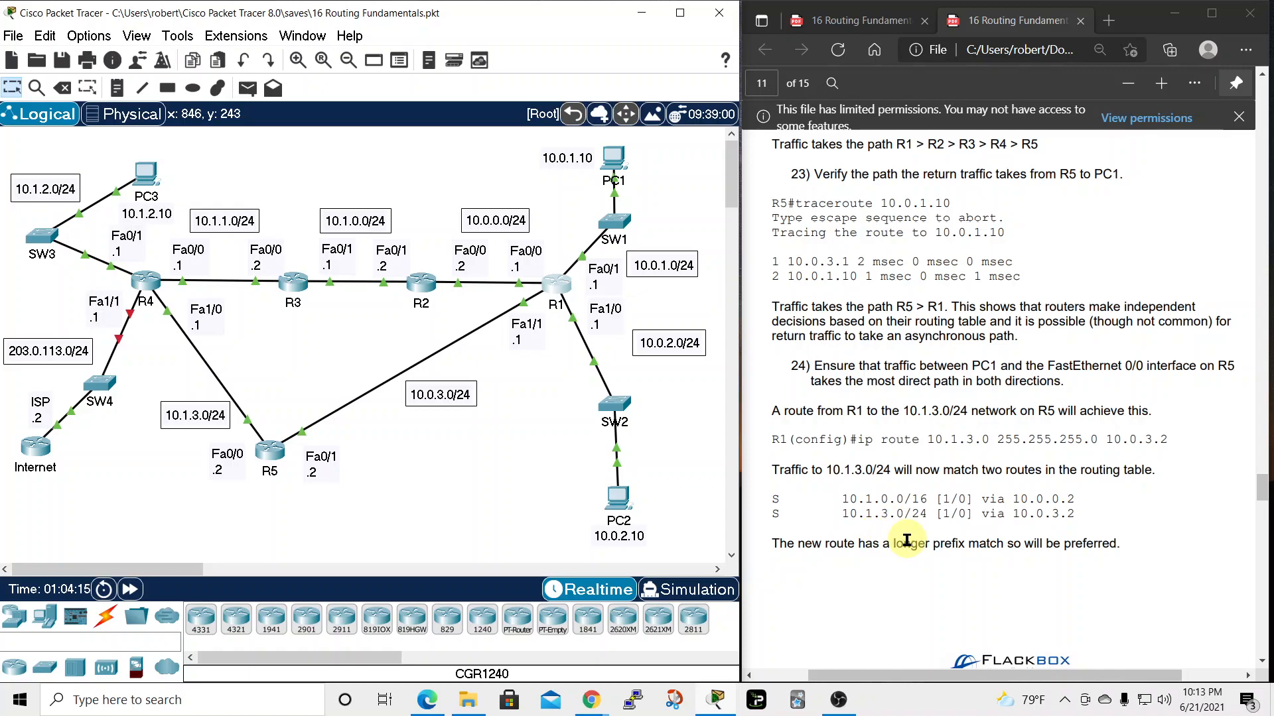
# Read the Default Route and Load Balancing tasks in the exercise PDF and enter global configuration mode on R4
pyautogui.click(877, 26)
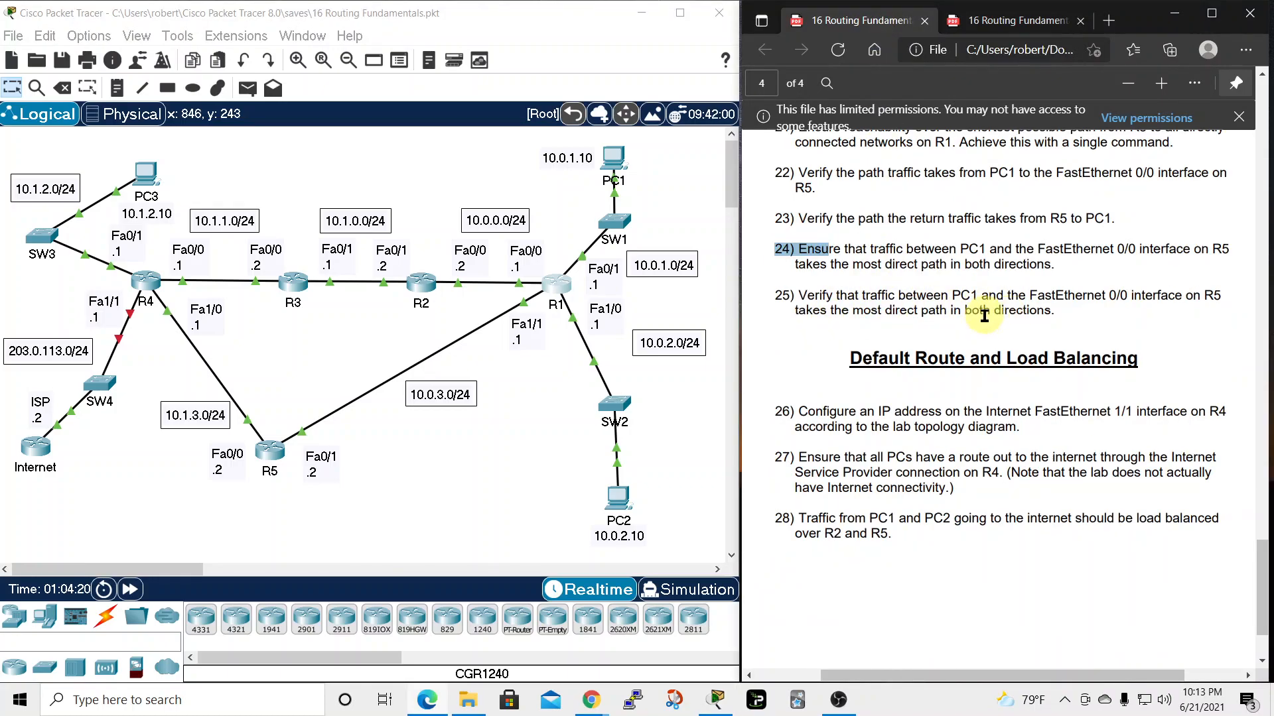
pyautogui.scroll(-3, 862, 359)
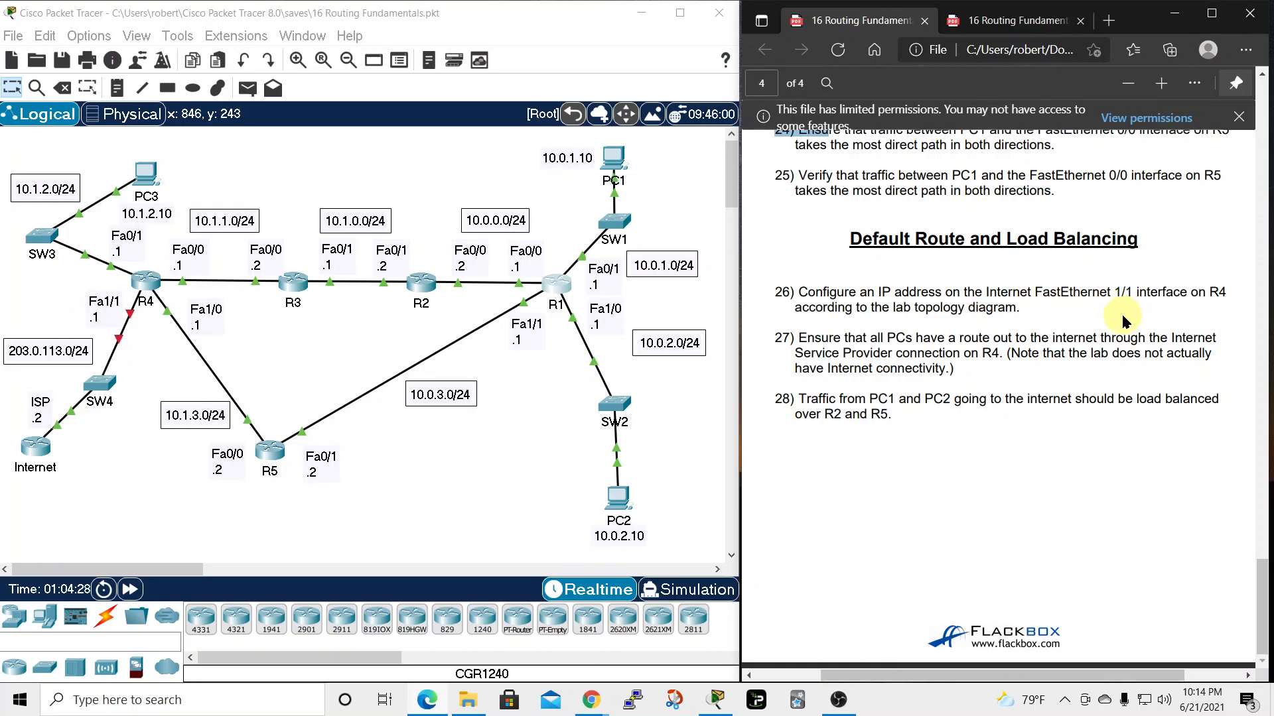
pyautogui.click(146, 282)
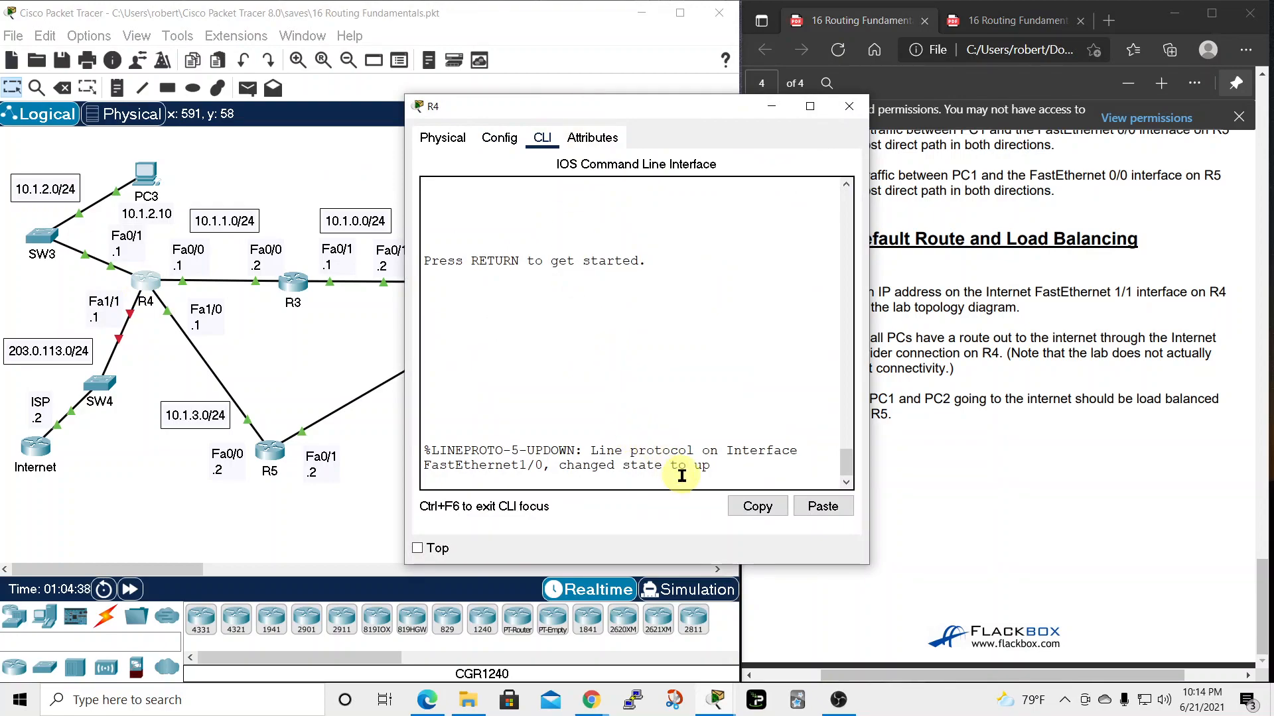
pyautogui.press('Return')
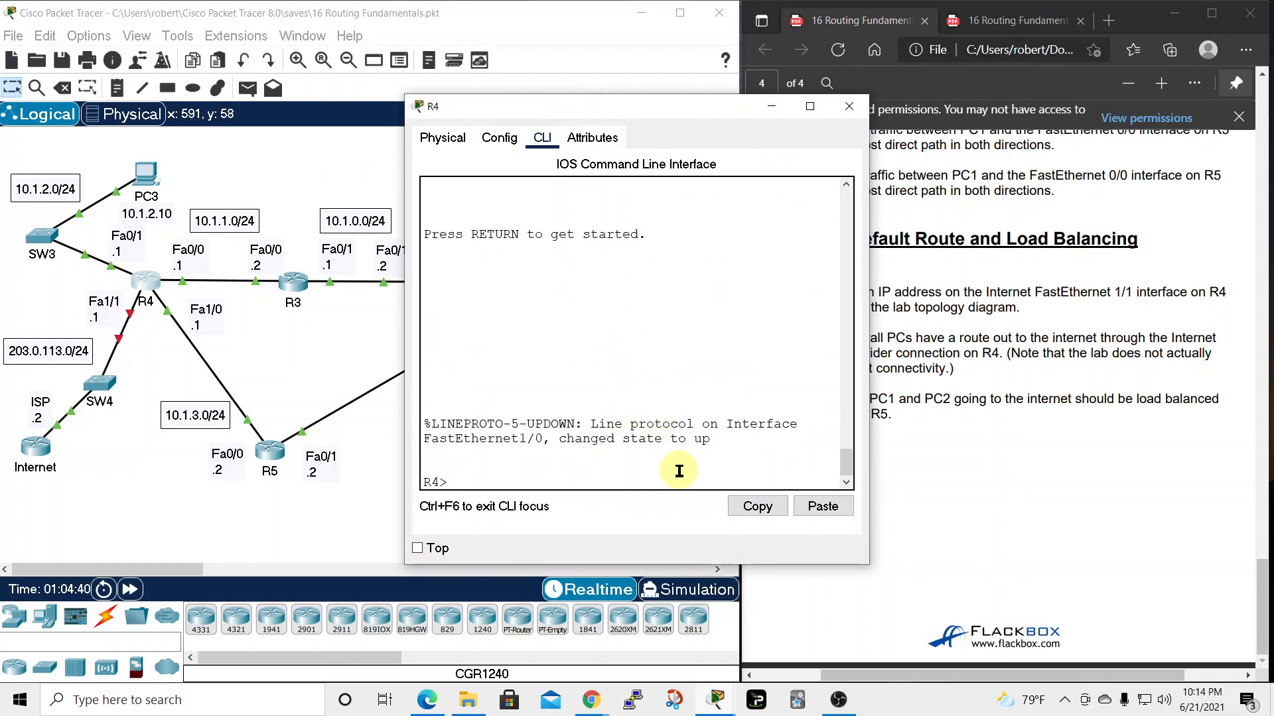
pyautogui.write('en')
pyautogui.press('Return')
pyautogui.write('conf t')
pyautogui.press('Return')
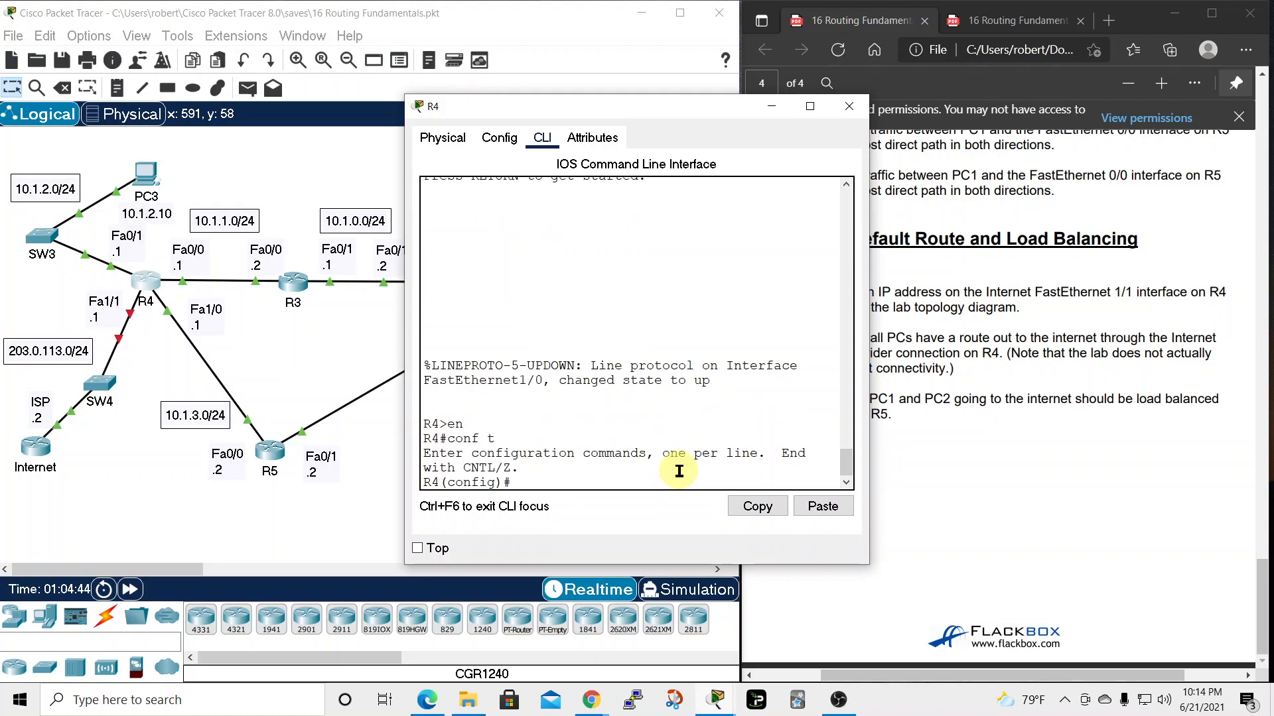
# Assign IP address 203.0.113.1 with mask 255.255.255.0 to R4's interface FastEthernet 1/1
pyautogui.write('int')
pyautogui.press('Tab')
pyautogui.write('fa')
pyautogui.press('Tab')
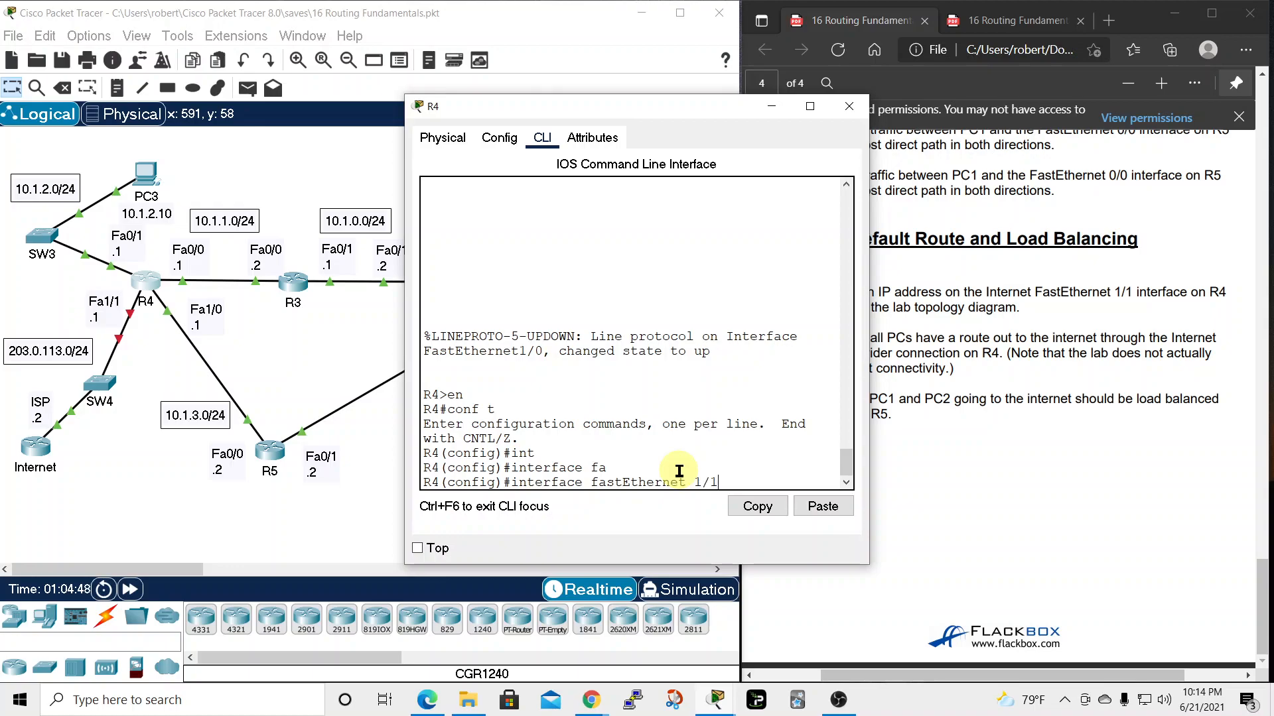
pyautogui.write('1/1')
pyautogui.press('Return')
pyautogui.write('ip addr')
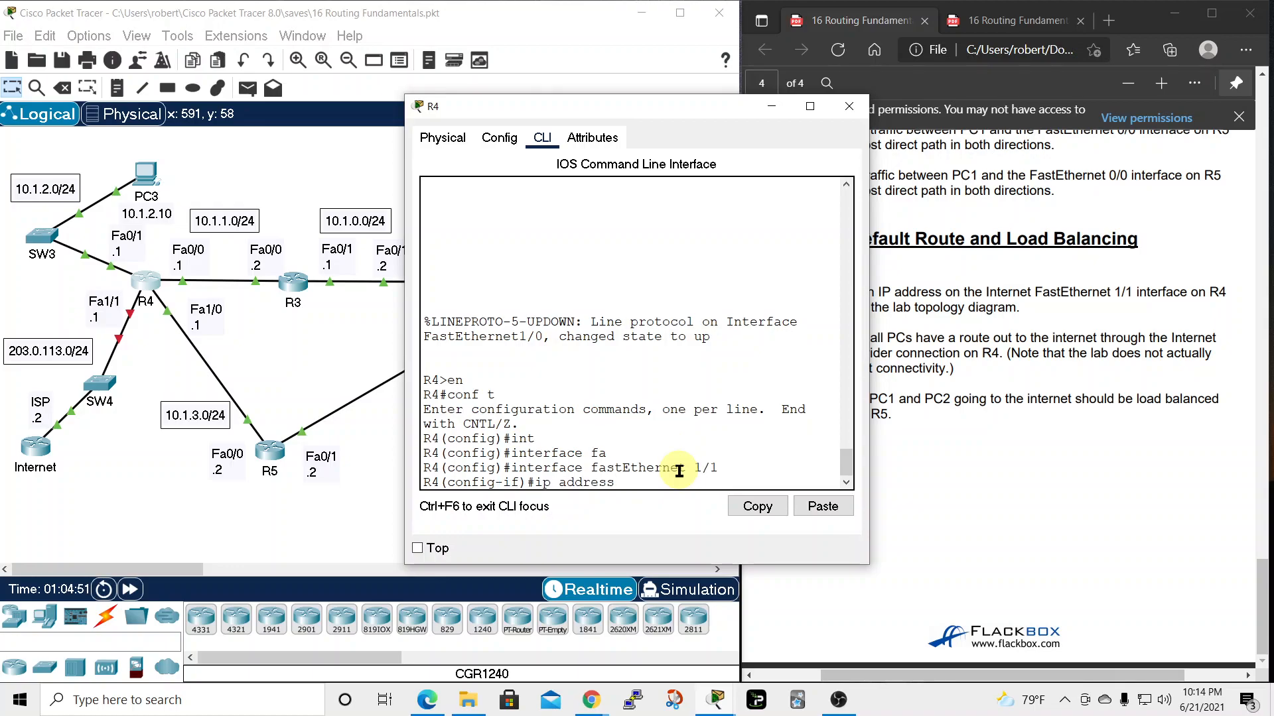
pyautogui.write('ess')
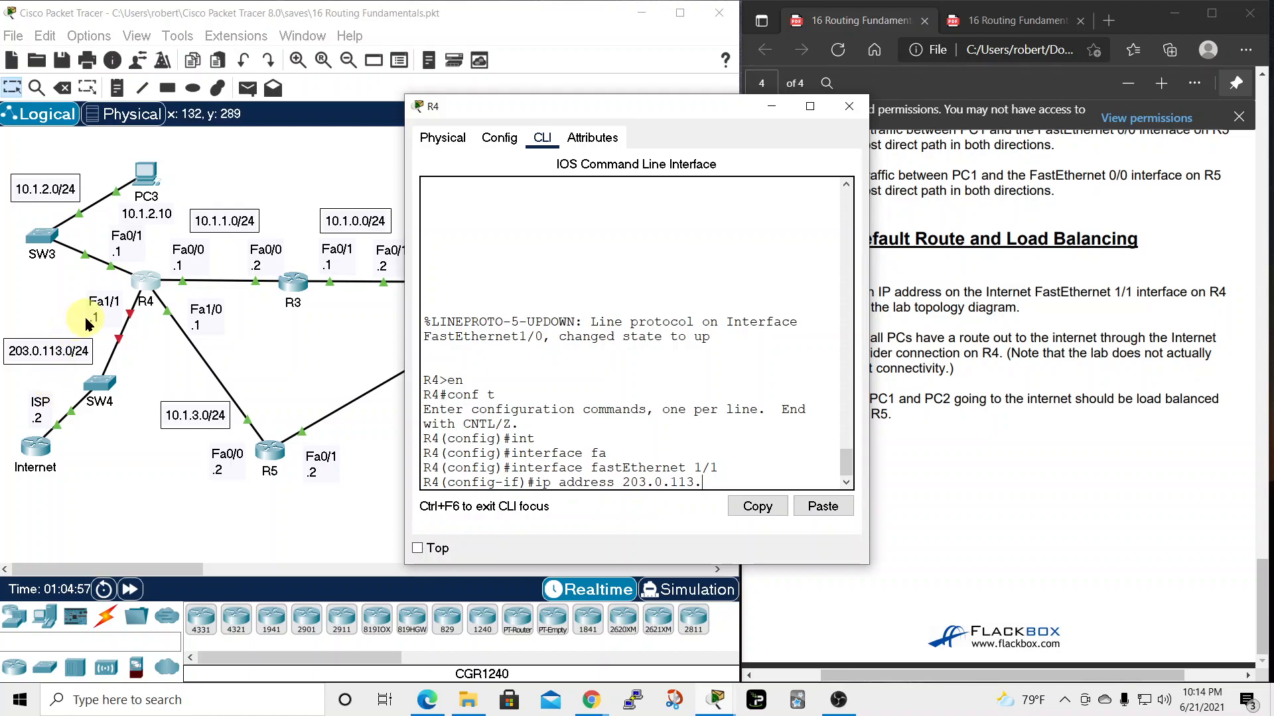
pyautogui.write('203.0.113.1')
pyautogui.press('Return')
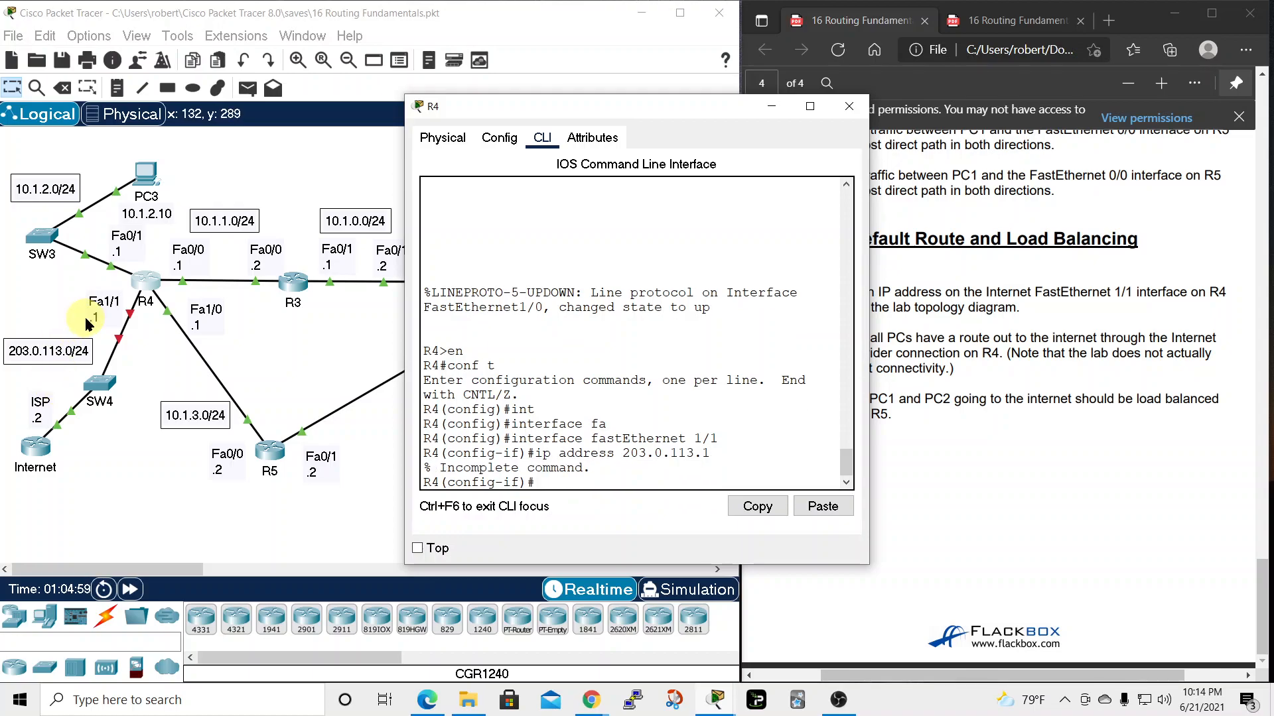
pyautogui.press('Up')
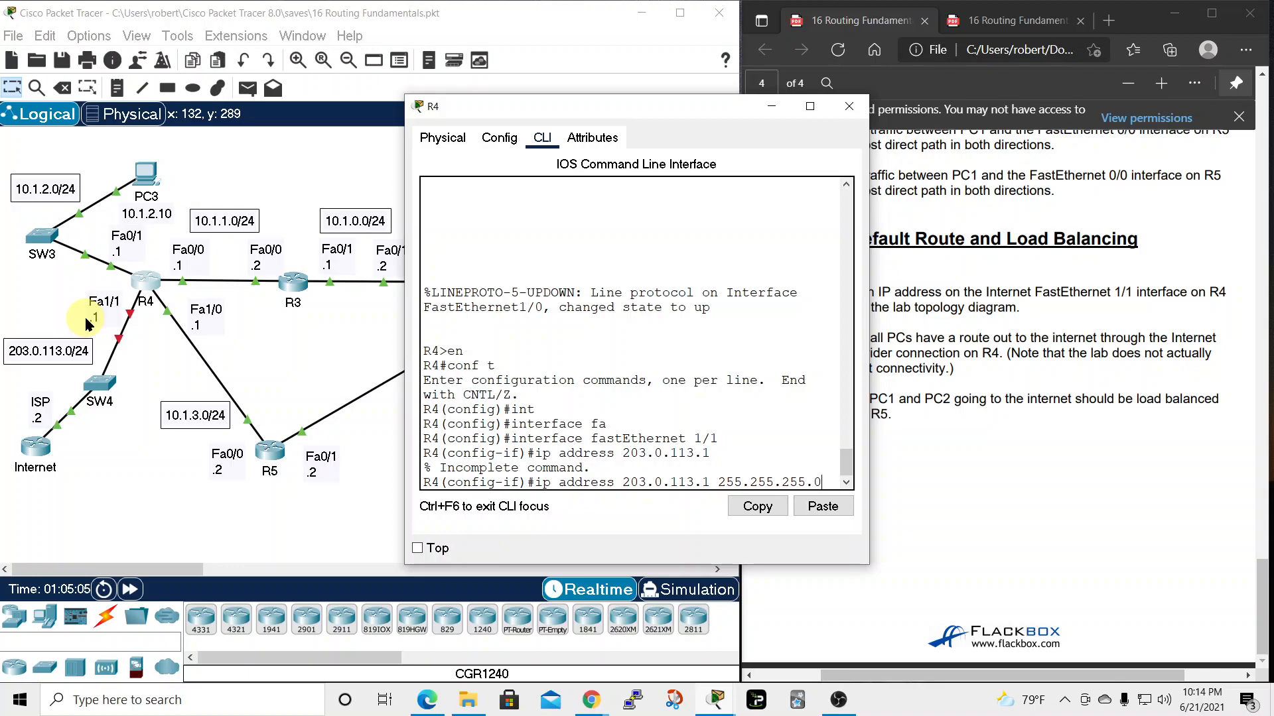
pyautogui.press('Return')
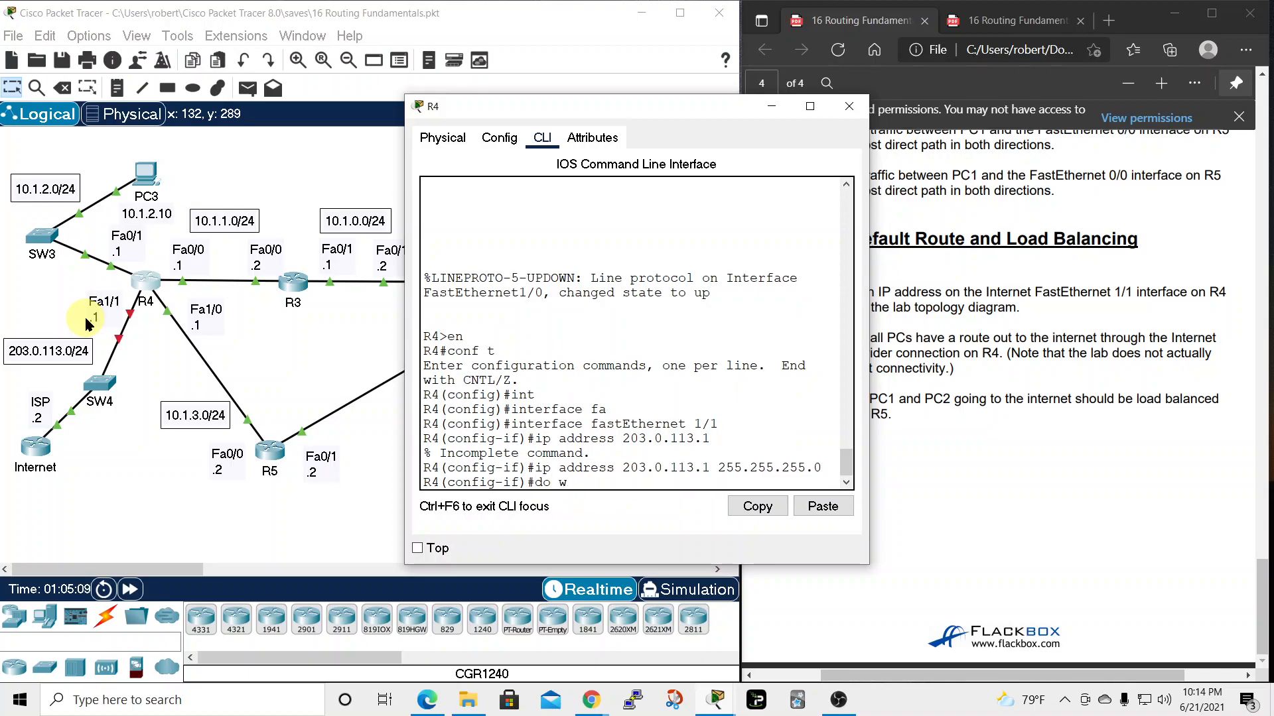
# Check R4's interfaces with do show ip int brief and widen the window so each table row fits on one line
pyautogui.write('do show ip int brief')
pyautogui.press('Return')
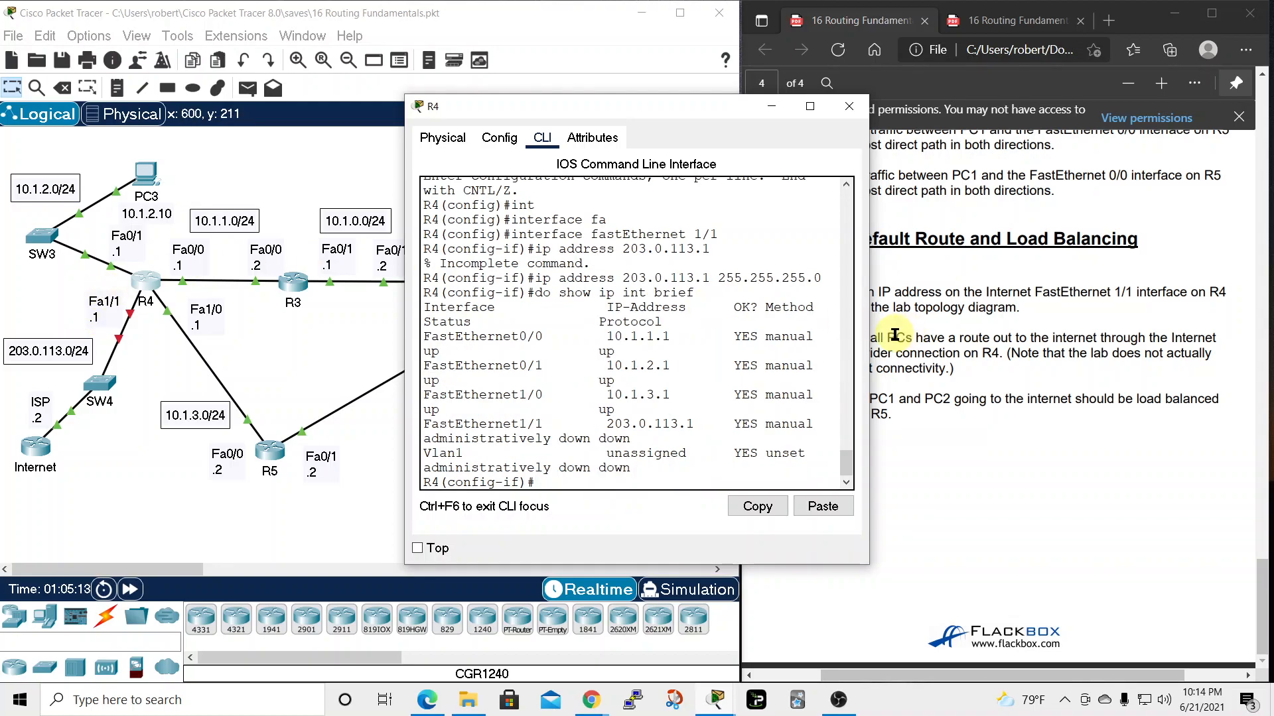
pyautogui.moveTo(871, 346); pyautogui.dragTo(1106, 365)
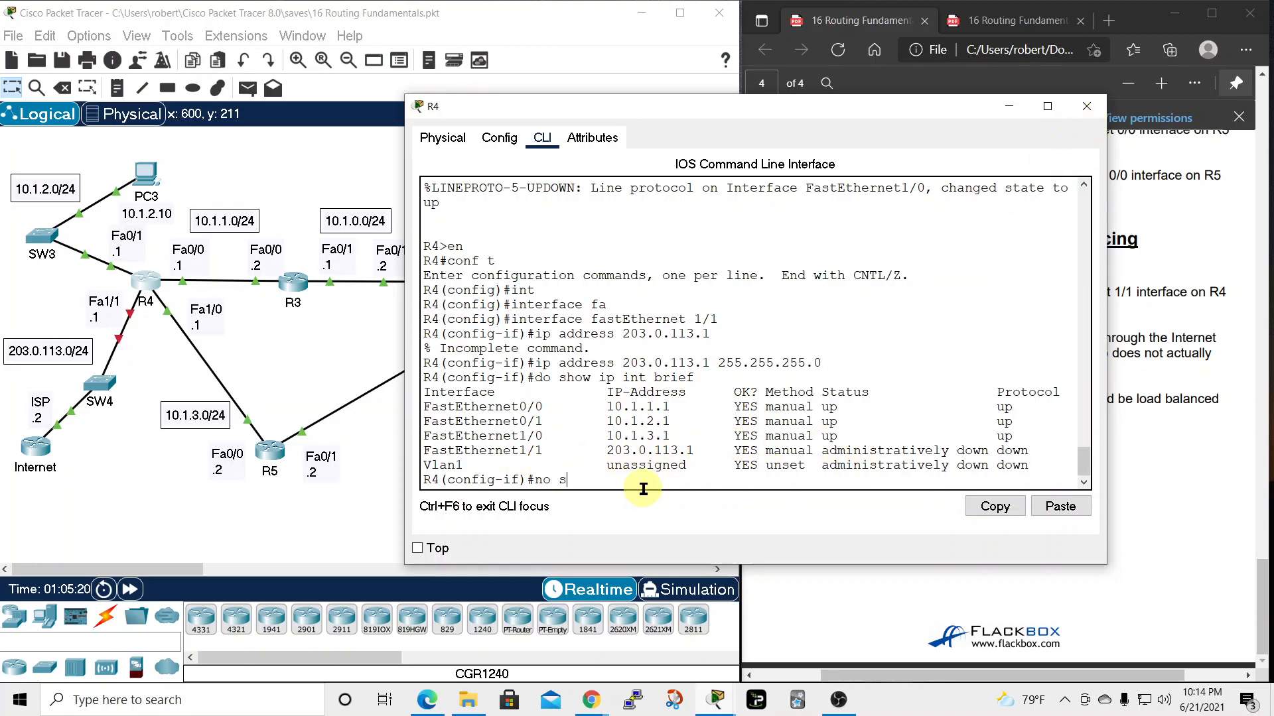
# Enable FastEthernet 1/1 on R4 with no shut, recheck the interfaces with do show ip int brief, and close the R4 window
pyautogui.write('shut')
pyautogui.press('Return')
pyautogui.press('Return')
pyautogui.press('Up')
pyautogui.press('Up')
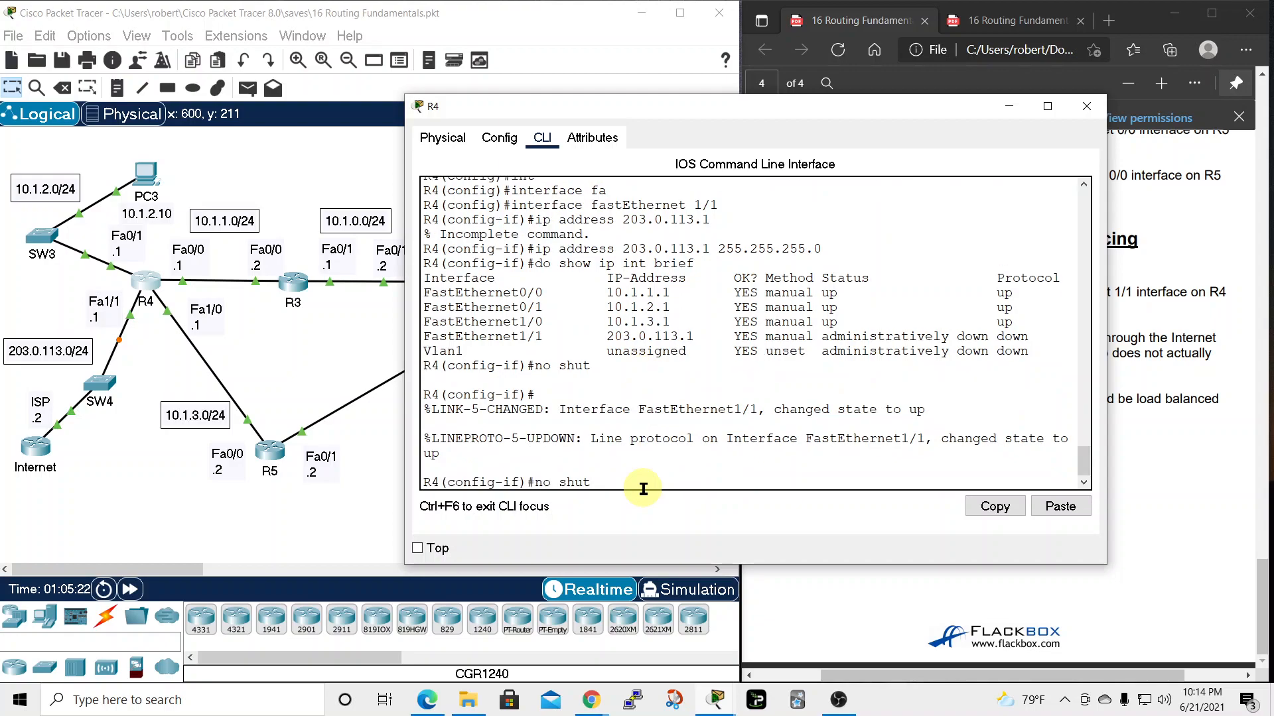
pyautogui.press('Return')
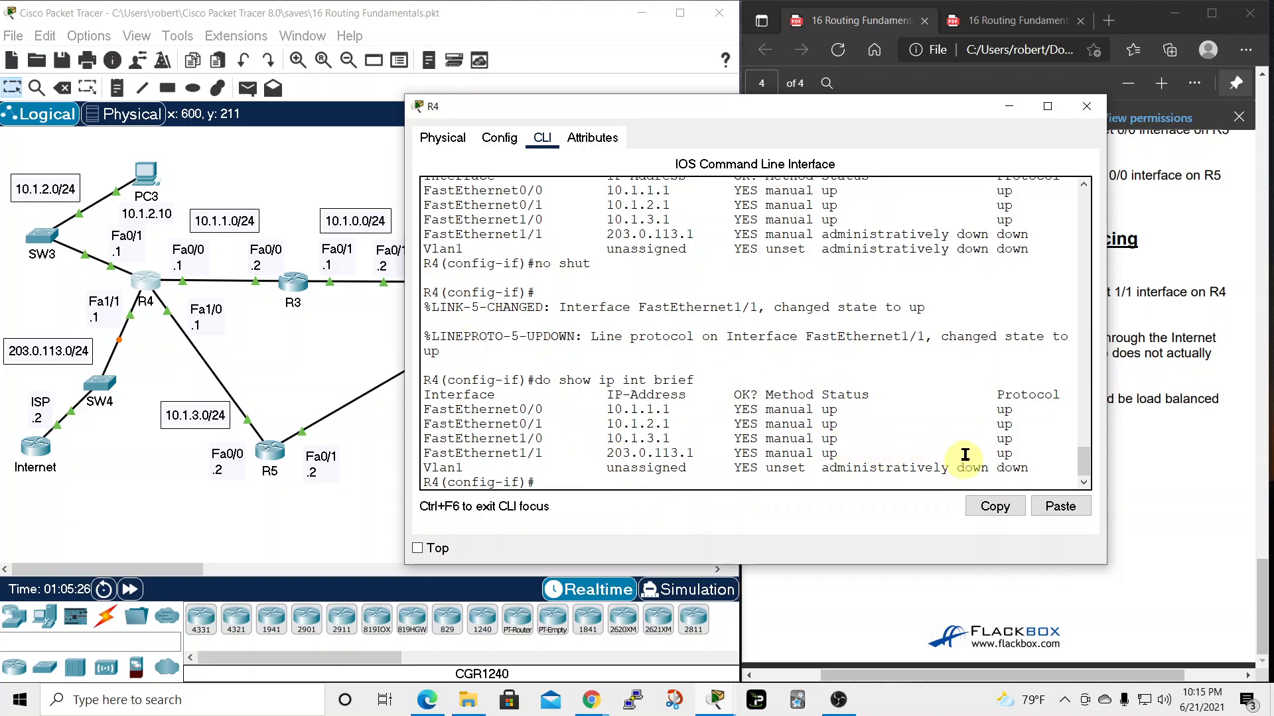
pyautogui.click(1090, 111)
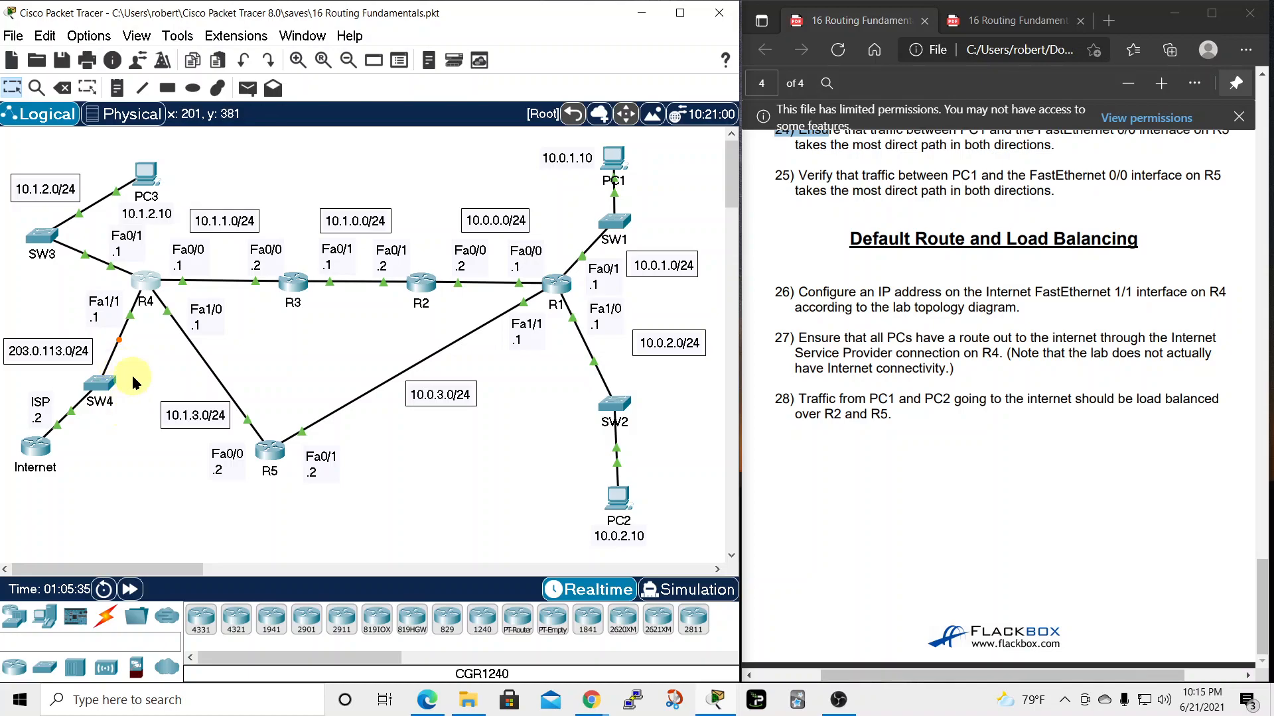
# Fast-forward the simulation time and test reachability of the ISP address by pinging 203.0.113.2 from PC1's command prompt
pyautogui.click(130, 589)
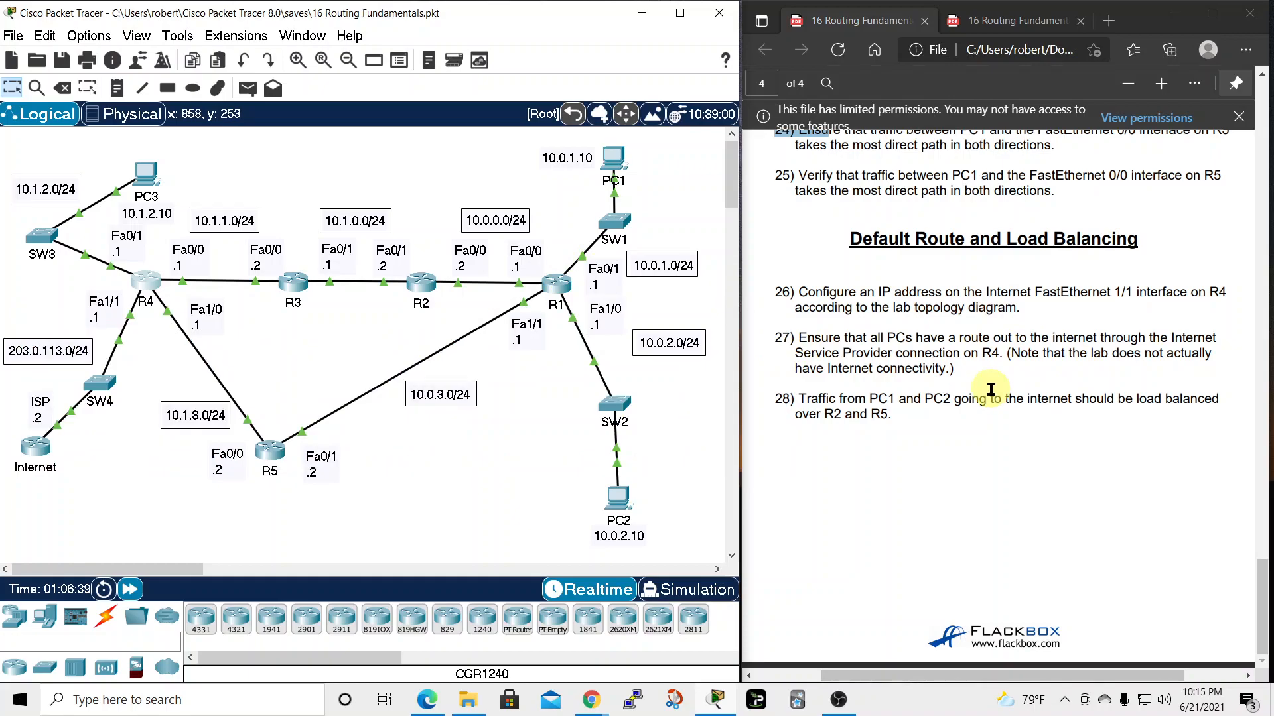
pyautogui.click(616, 159)
pyautogui.moveTo(715, 115); pyautogui.dragTo(916, 32)
pyautogui.moveTo(1072, 295); pyautogui.dragTo(1211, 298)
pyautogui.scroll(-15, 946, 427)
pyautogui.scroll(-2, 867, 413)
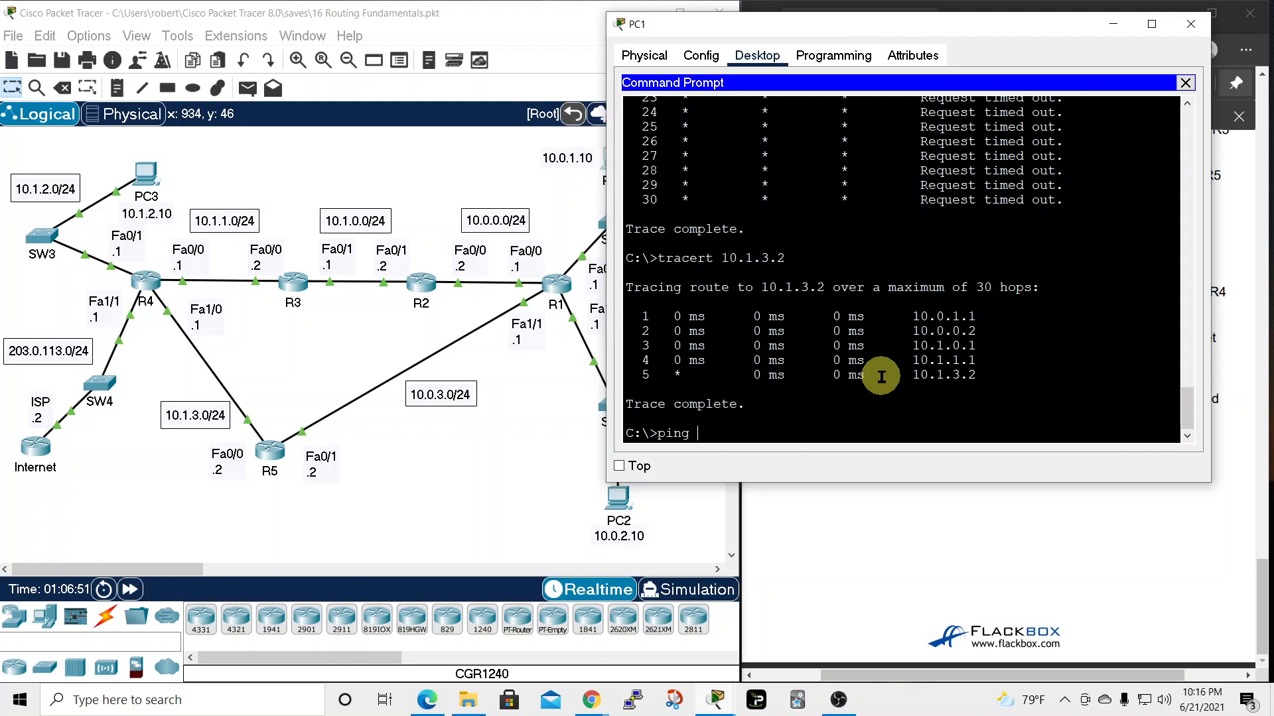
pyautogui.write('.0.113.0')
pyautogui.press('BackSpace')
pyautogui.press('Return')
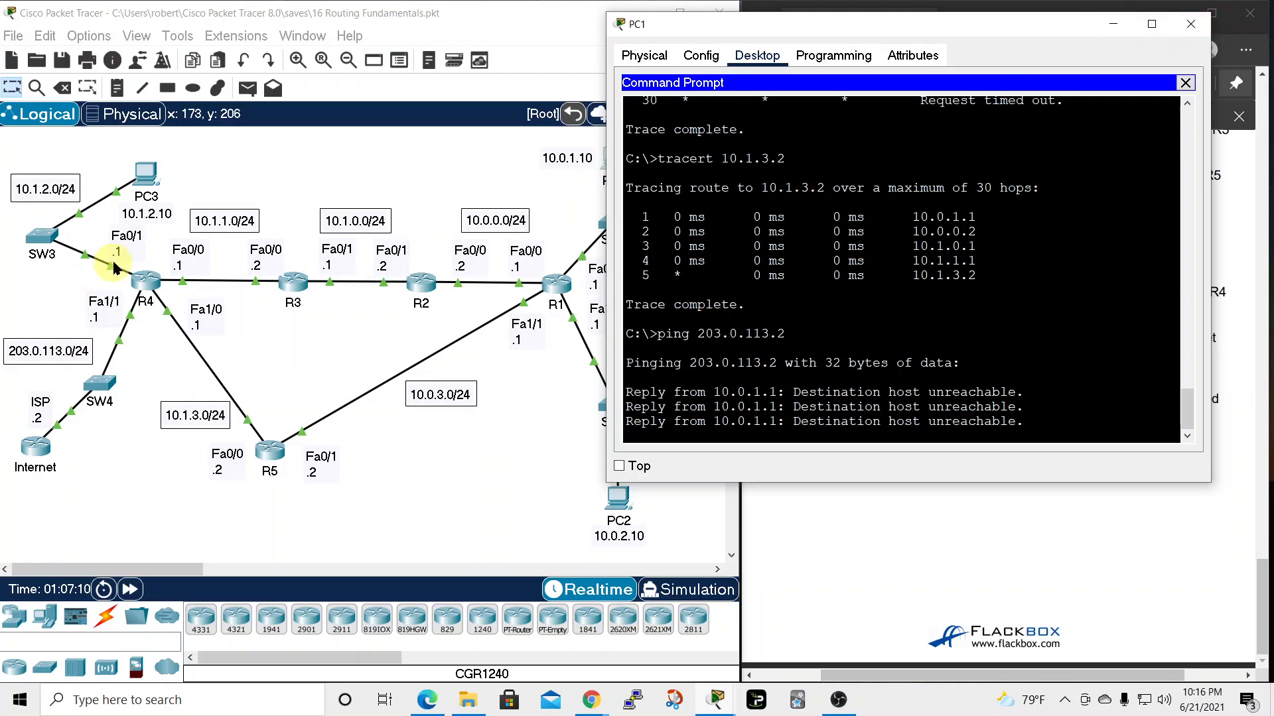
pyautogui.click(1190, 24)
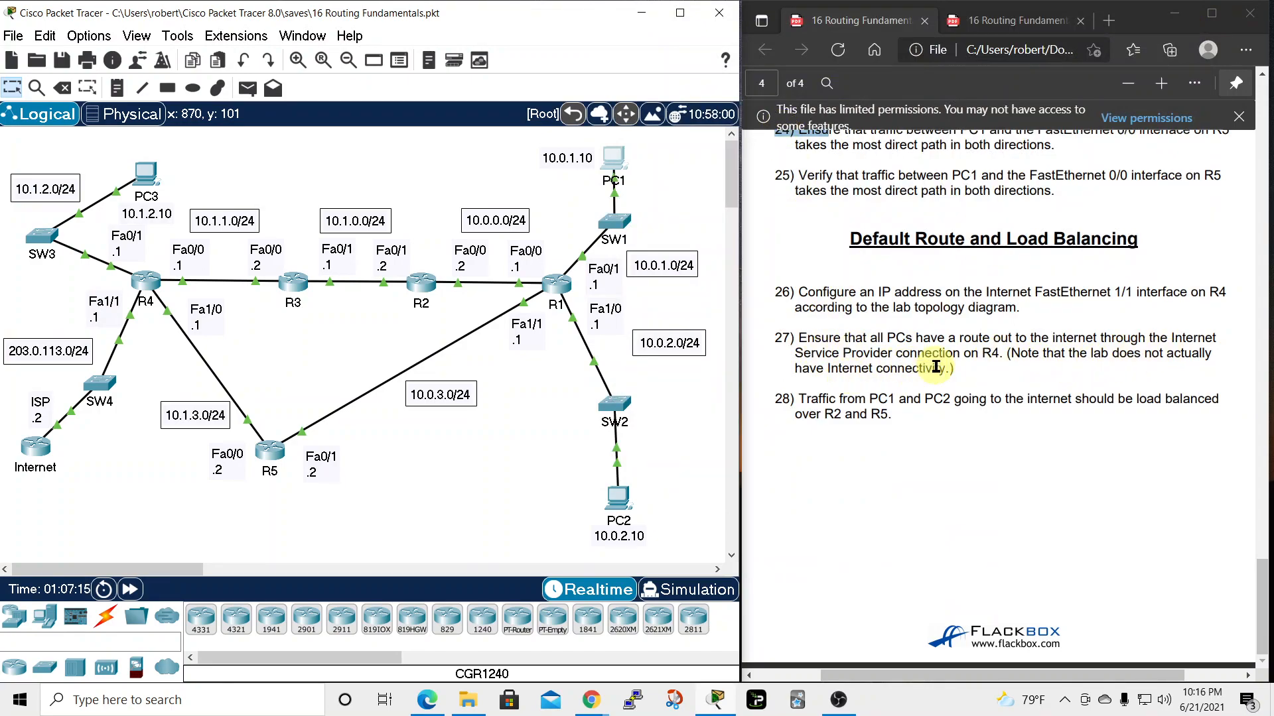
# Open R1's command line beside the topology and enter global configuration mode
pyautogui.click(555, 284)
pyautogui.moveTo(659, 121); pyautogui.dragTo(886, 40)
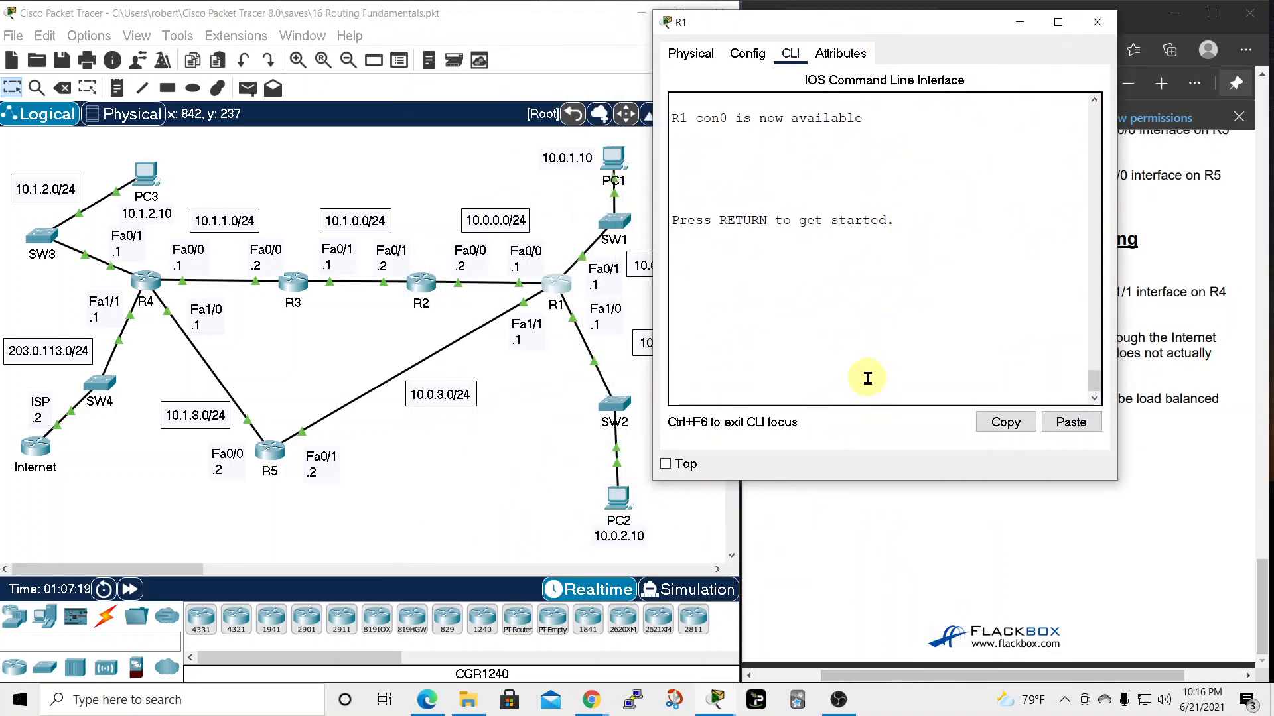
pyautogui.press('Return')
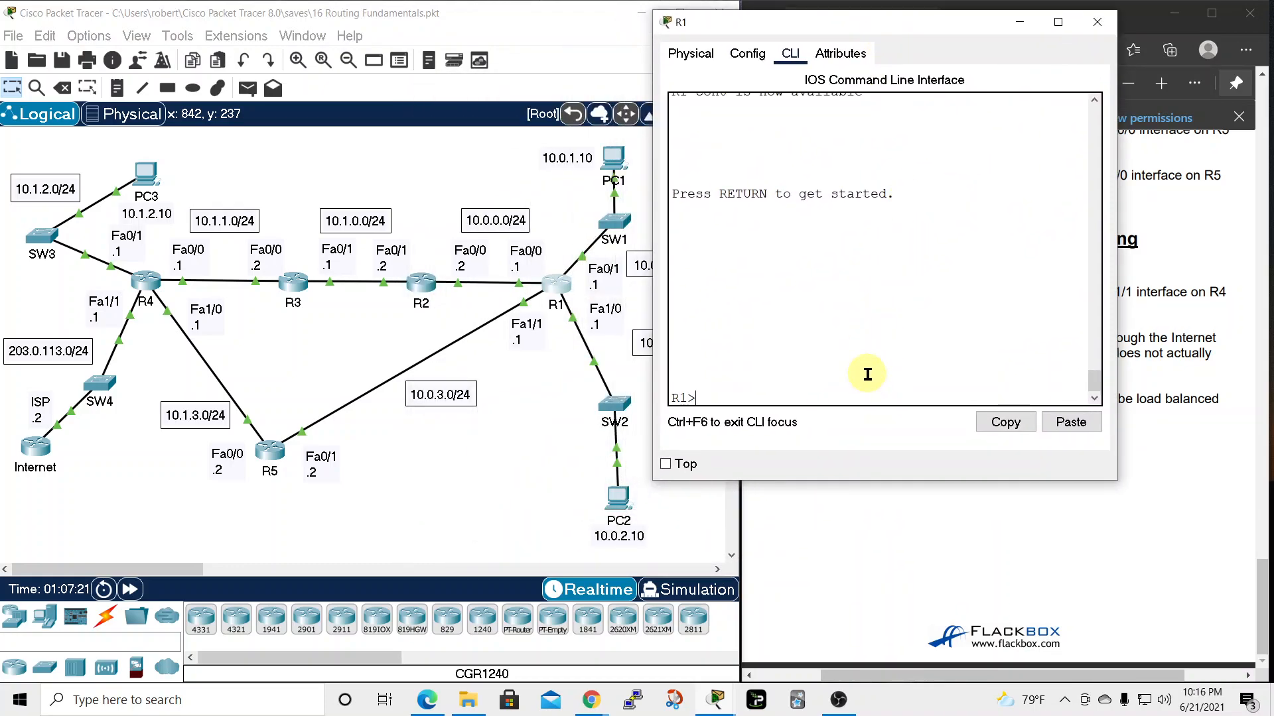
pyautogui.write('en')
pyautogui.press('Return')
pyautogui.write('conf t')
pyautogui.press('Return')
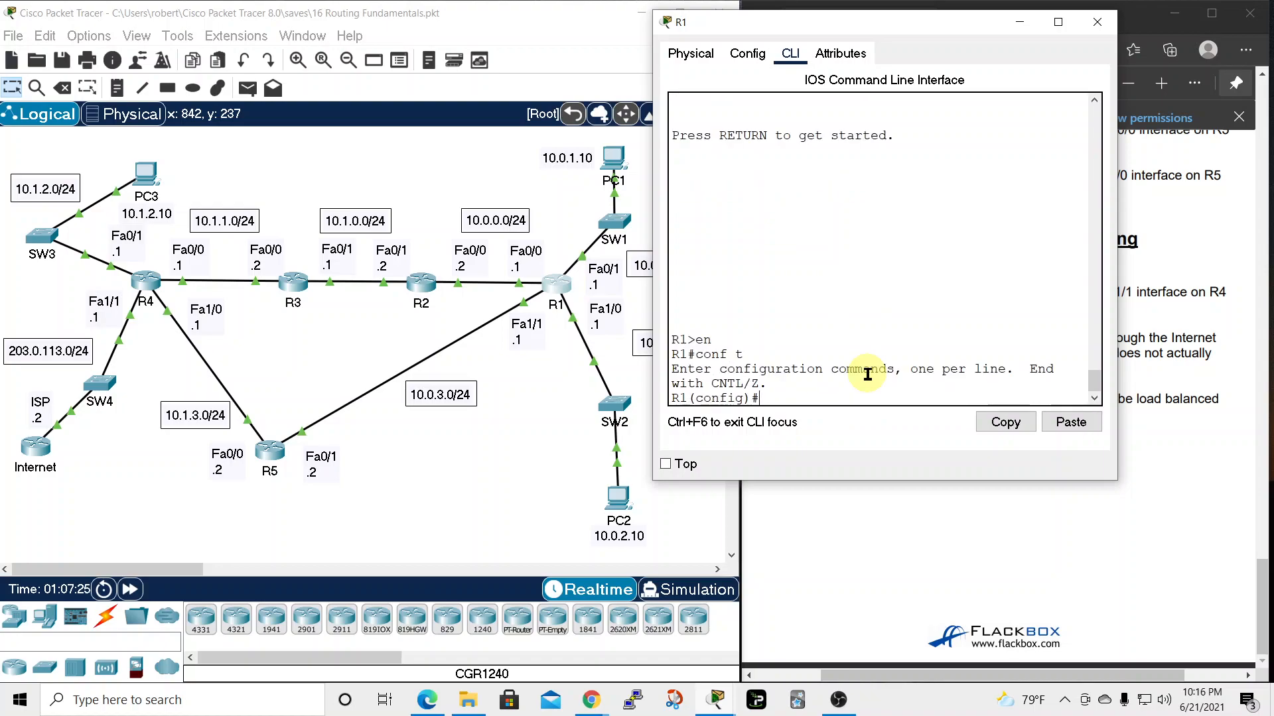
# Add a default route on R1 with ip route 0.0.0.0 0.0.0.0 and next hop 10.0.3.2
pyautogui.write('ip route')
pyautogui.write('0.0.0 .0')
pyautogui.press('BackSpace')
pyautogui.press('BackSpace')
pyautogui.press('BackSpace')
pyautogui.write('0.0.0.0')
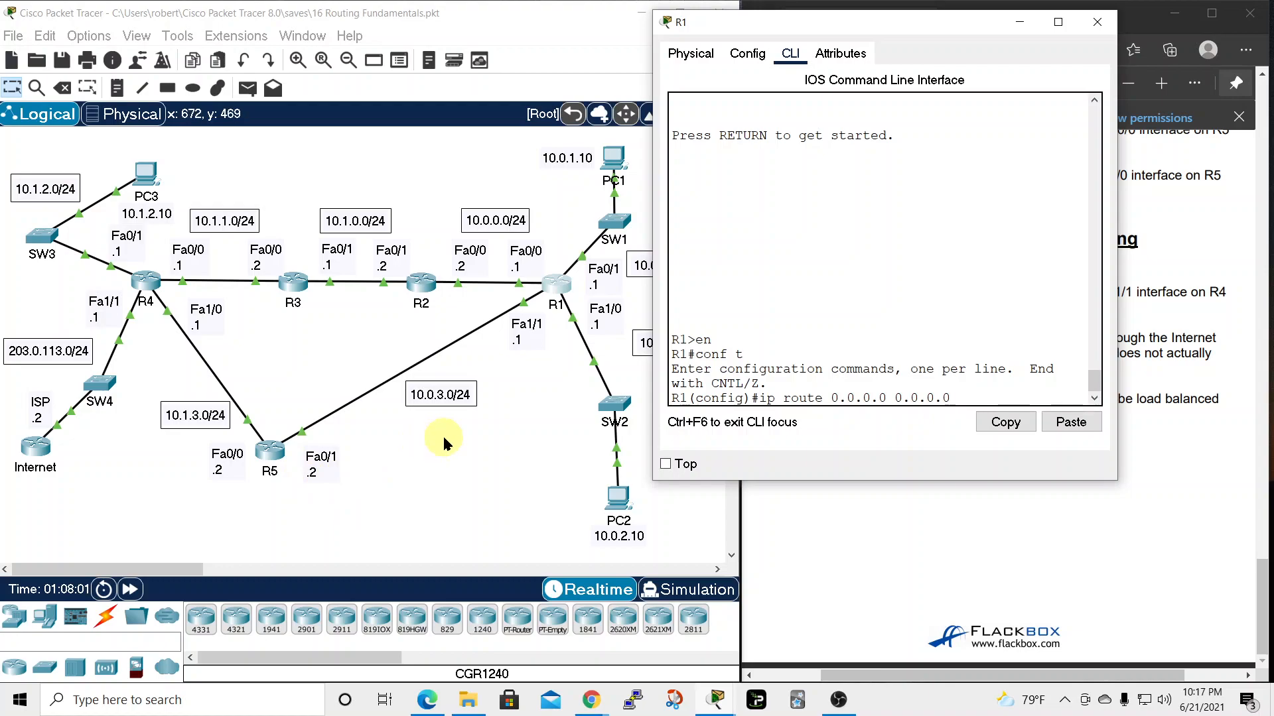
pyautogui.write('10.0.3.2')
pyautogui.press('Return')
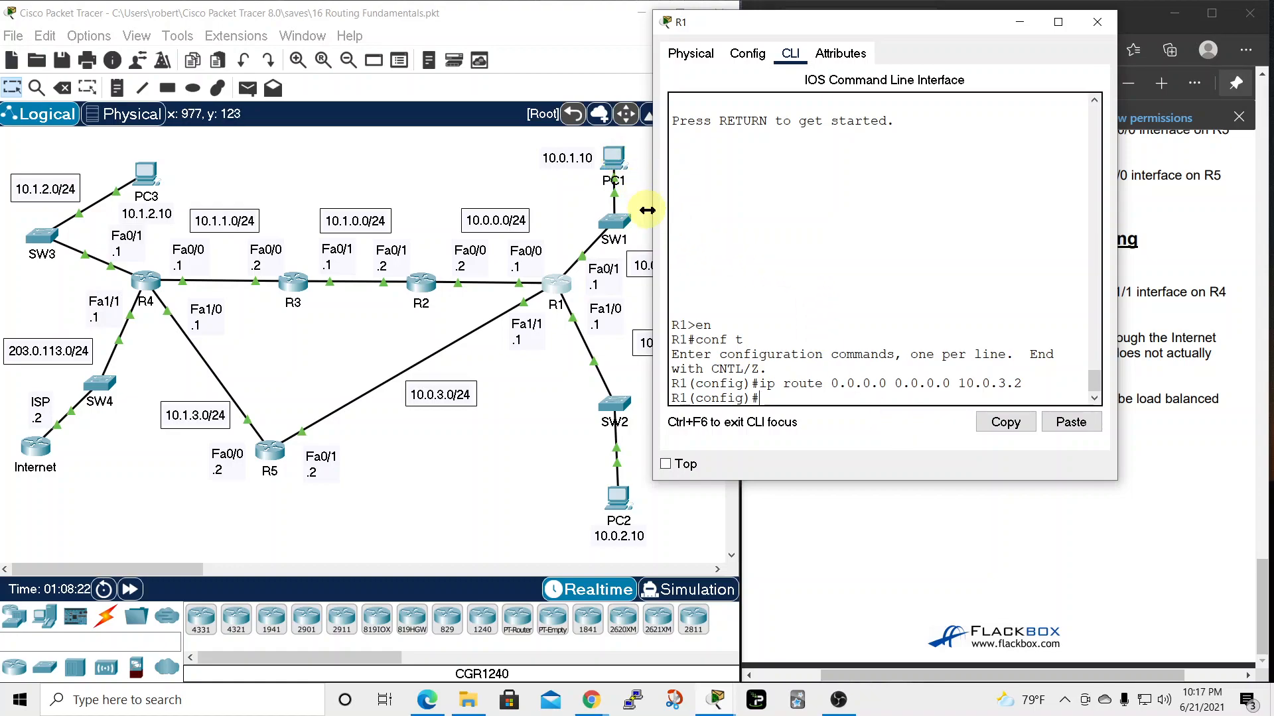
# Check R1's routing table with do show ip route in a widened window, and close the R1 window
pyautogui.write('show ip tour')
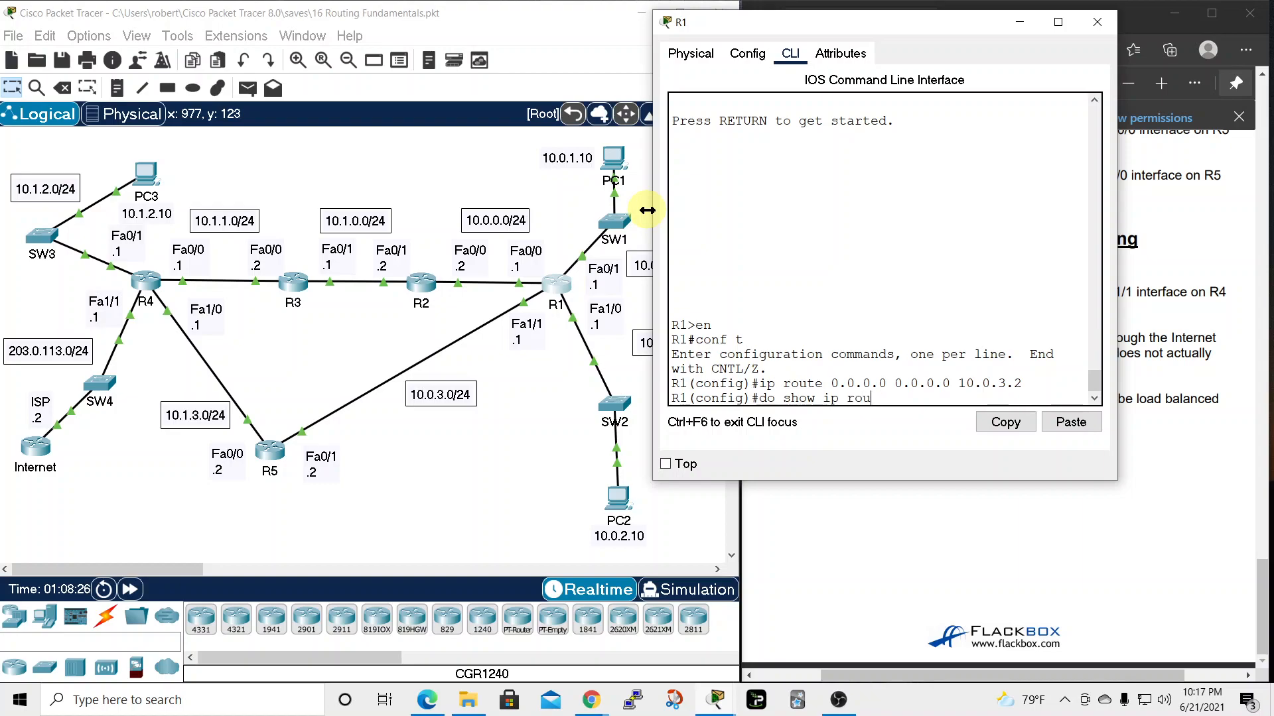
pyautogui.write('te')
pyautogui.press('Return')
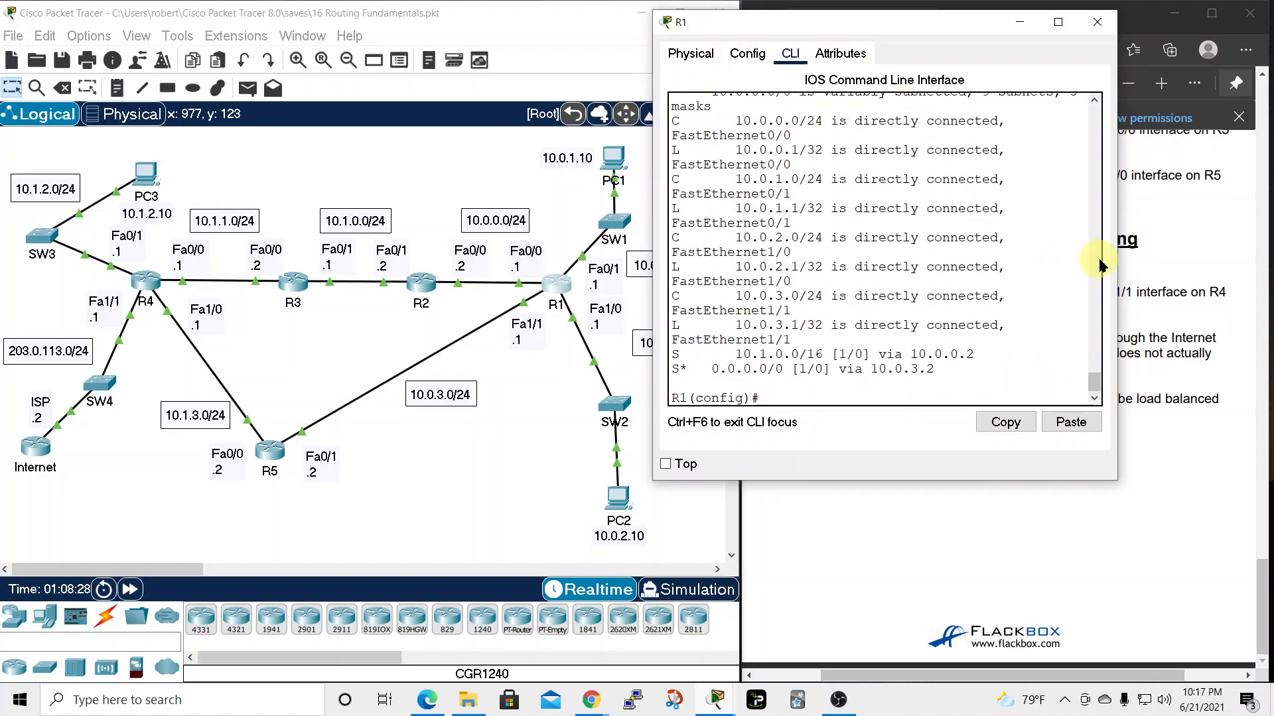
pyautogui.moveTo(1119, 265); pyautogui.dragTo(1260, 266)
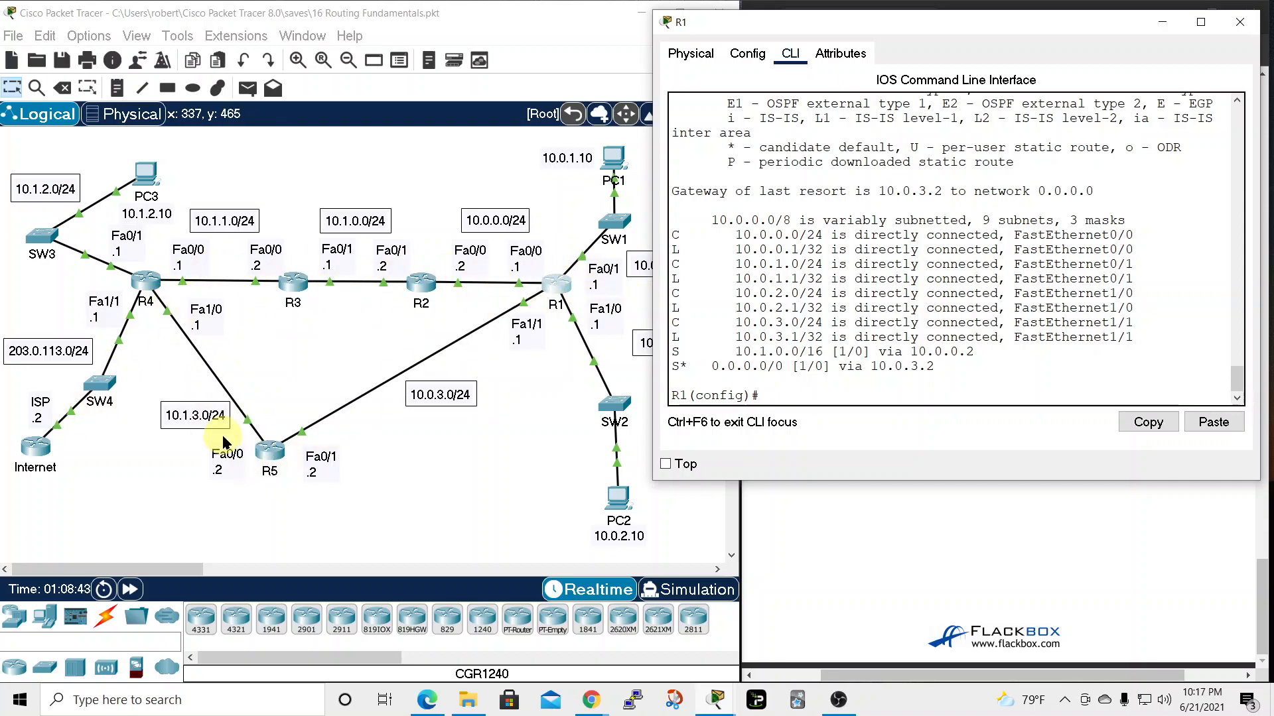
pyautogui.click(1238, 22)
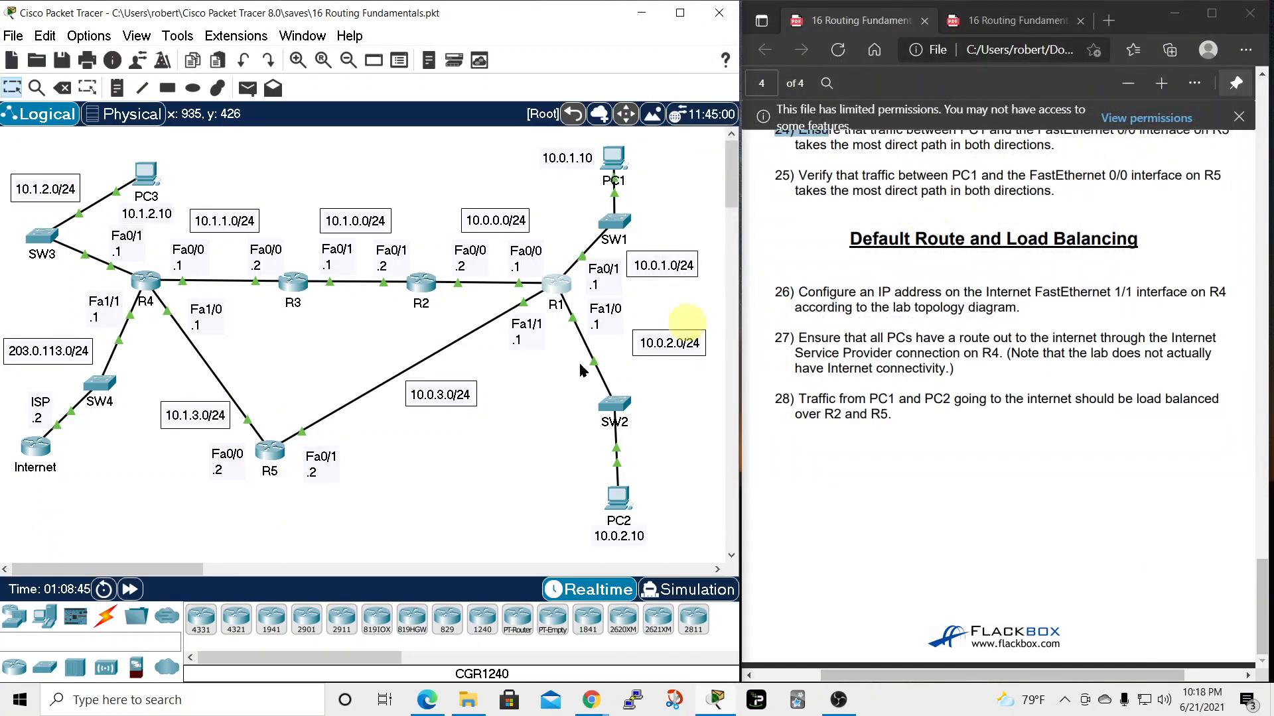
# Add a default route on R5 with ip route 0.0.0.0 0.0.0.0 10.1.3.1 in global configuration mode, and close the R5 window
pyautogui.click(269, 453)
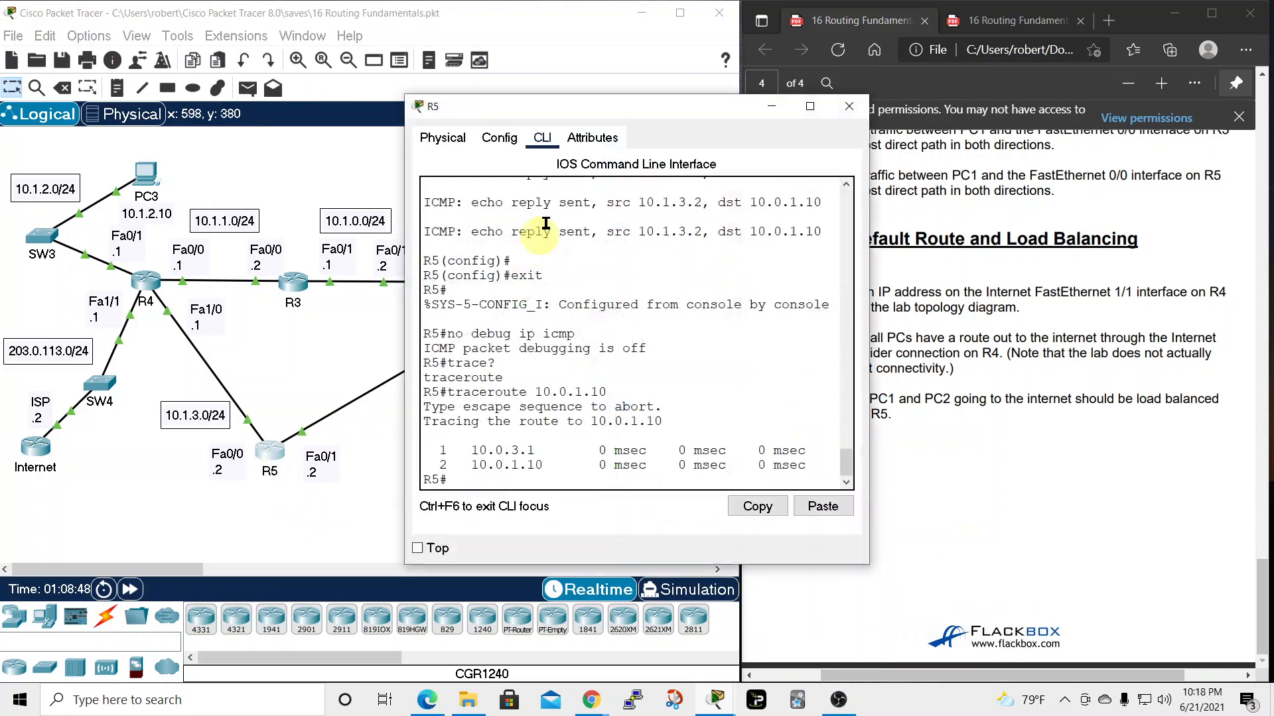
pyautogui.moveTo(636, 106); pyautogui.dragTo(849, 110)
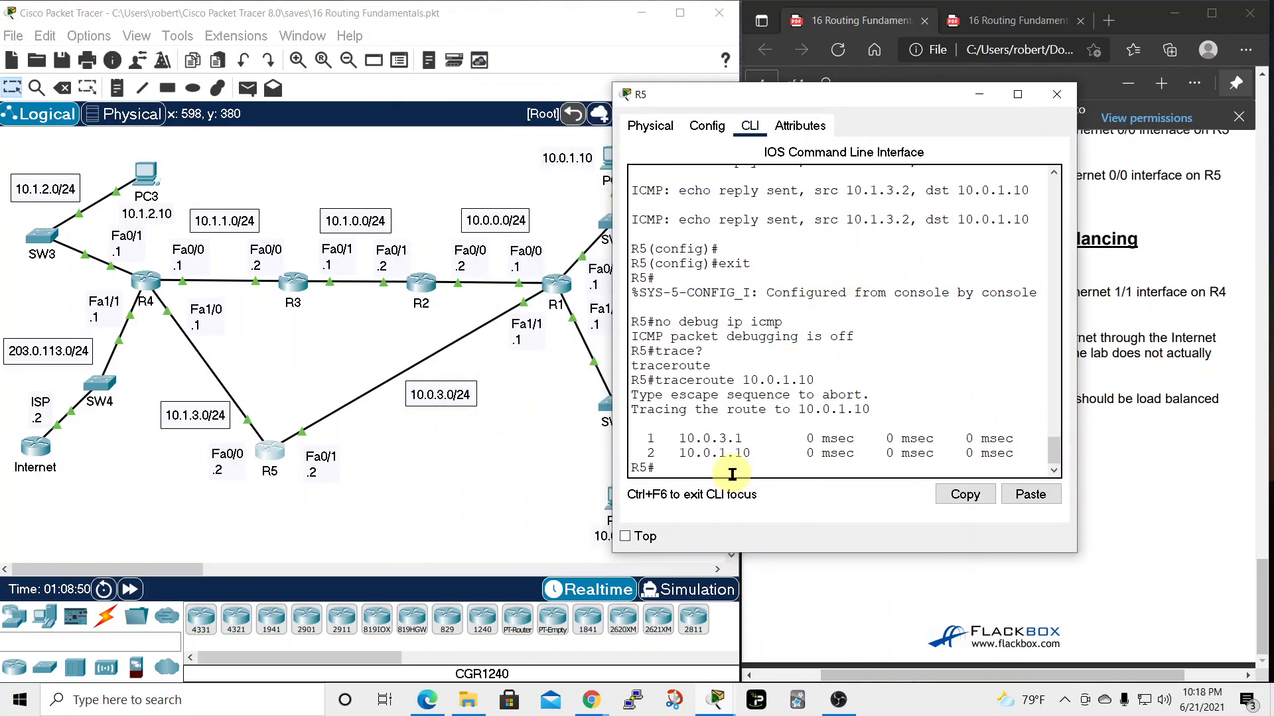
pyautogui.write('conf t')
pyautogui.press('Return')
pyautogui.write('ip route')
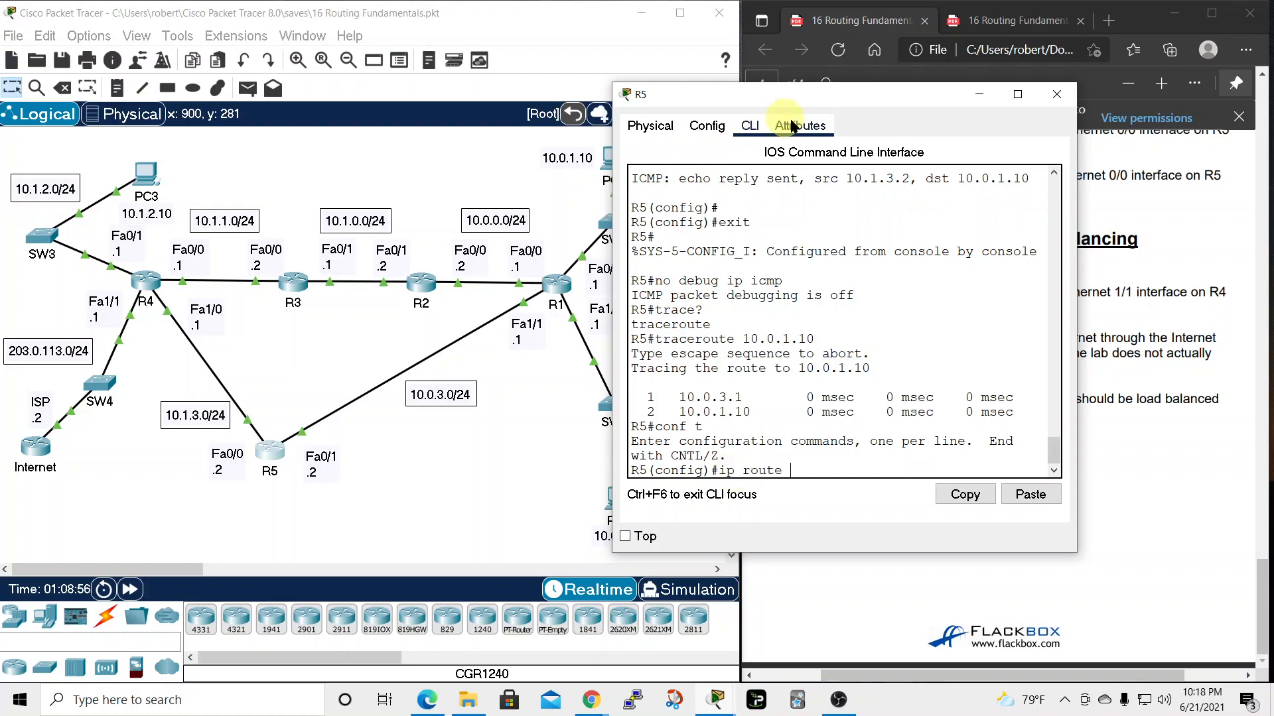
pyautogui.write(' 0.0.')
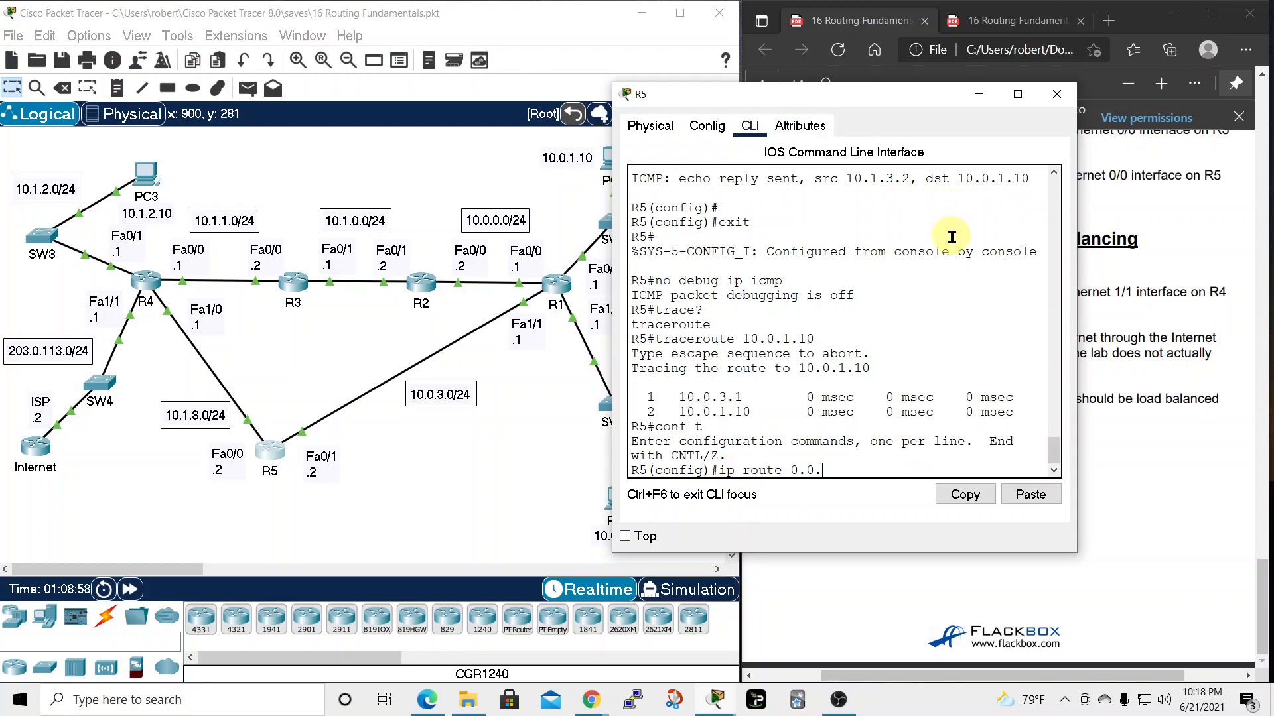
pyautogui.write('0.0 0.0.0.0')
pyautogui.write('10.1.3.')
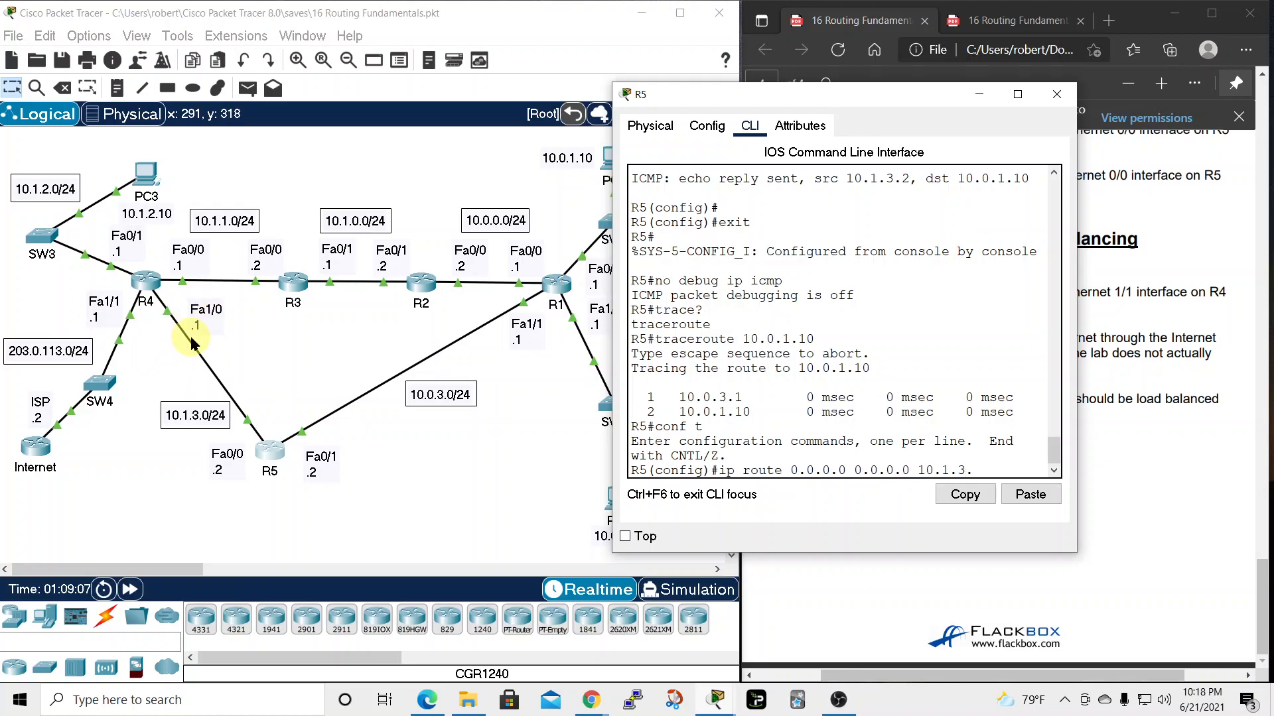
pyautogui.write('1')
pyautogui.press('Return')
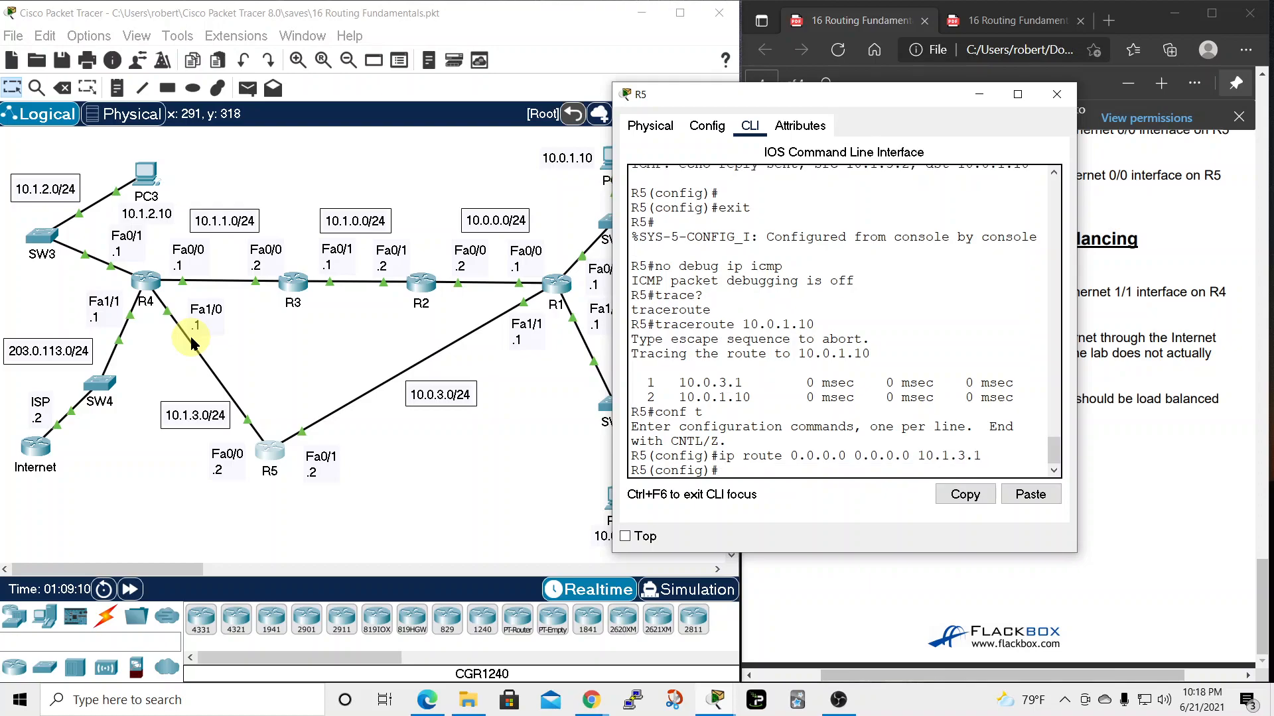
pyautogui.click(1074, 104)
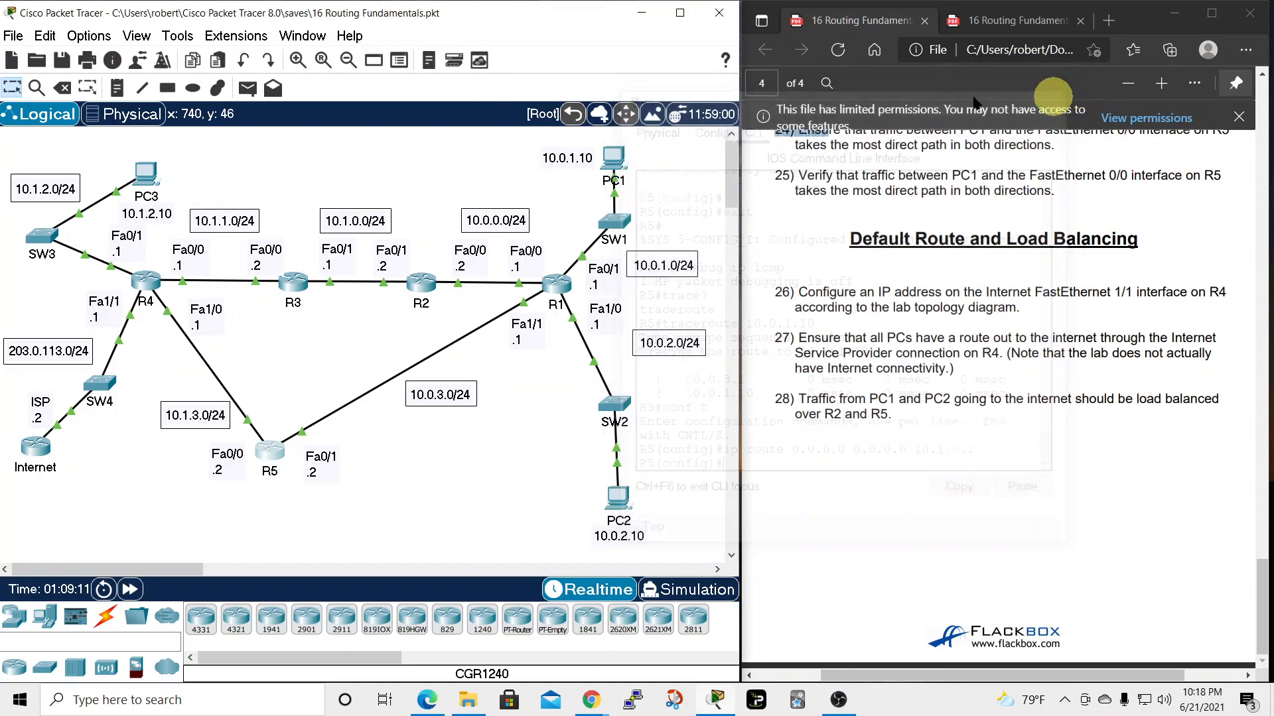
# Ping 203.0.113.0 from PC1's command prompt and close the PC1 window
pyautogui.click(609, 157)
pyautogui.moveTo(739, 106); pyautogui.dragTo(1035, 34)
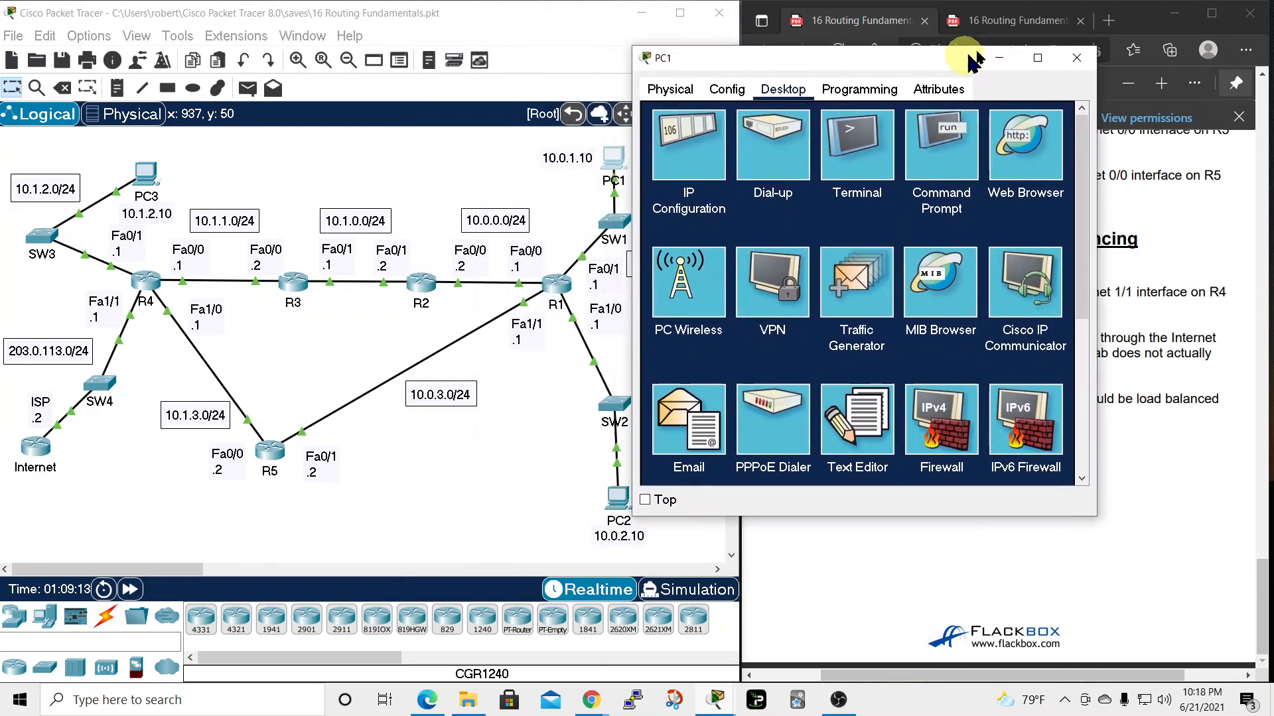
pyautogui.click(1009, 120)
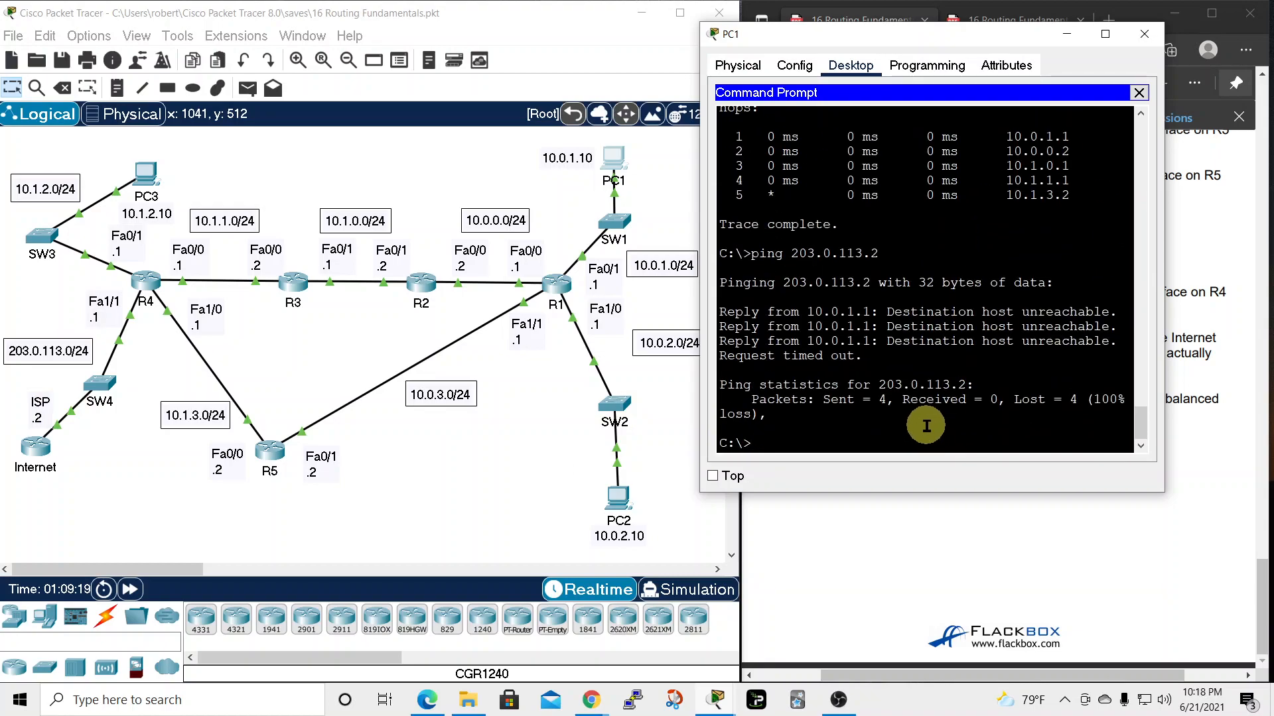
pyautogui.write('ping 203.0.113.0')
pyautogui.press('Return')
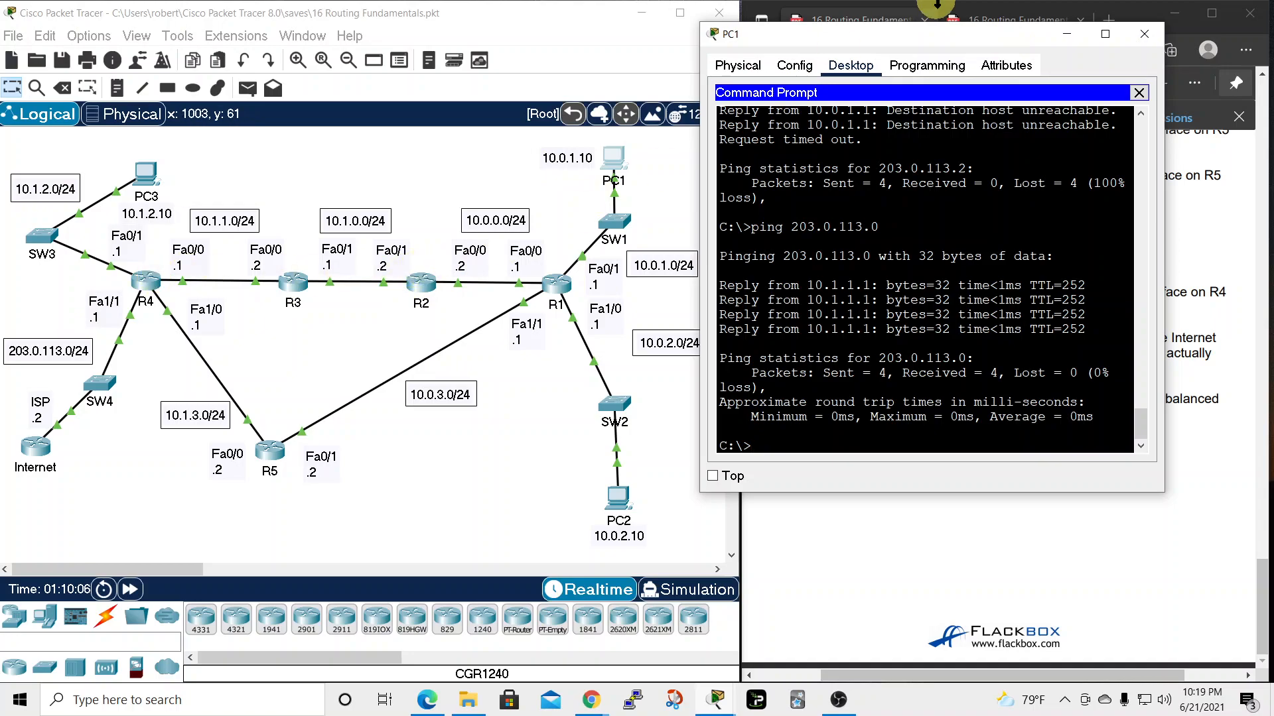
pyautogui.click(1145, 37)
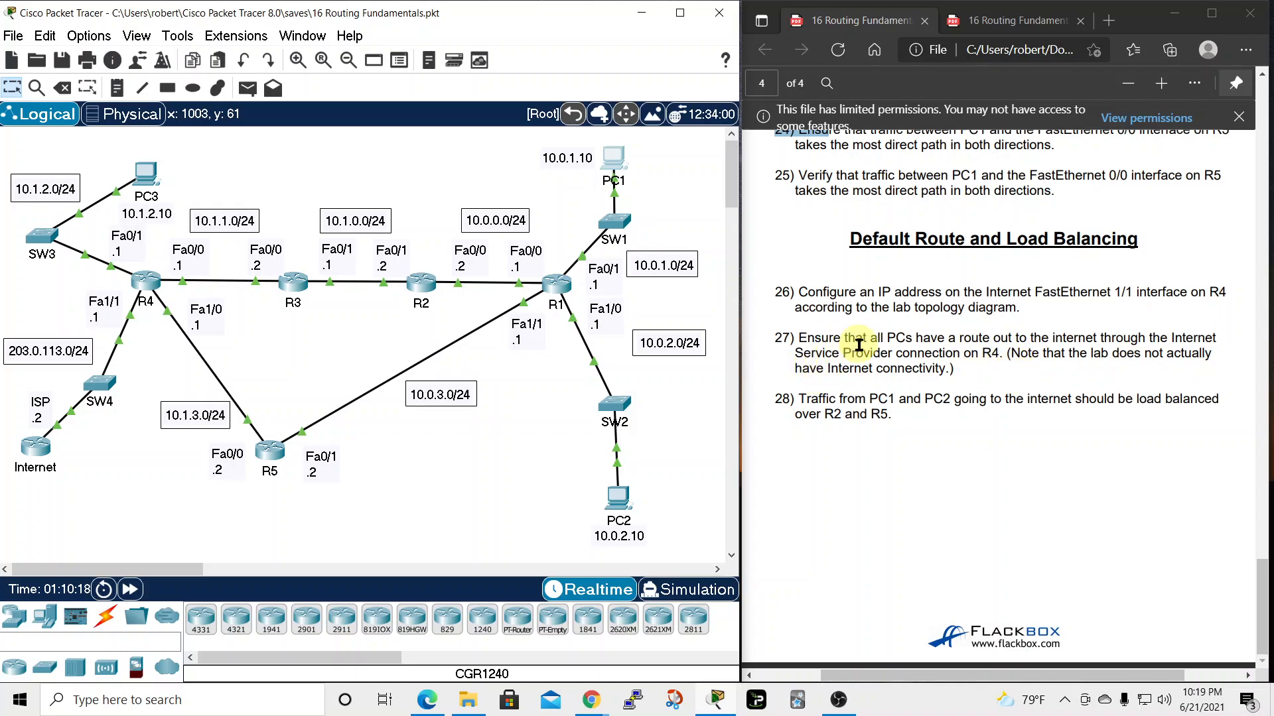
# Test PC2's path to the ISP by pinging 203.0.113.2 and running tracert 203.0.113.2 from its command prompt
pyautogui.click(620, 497)
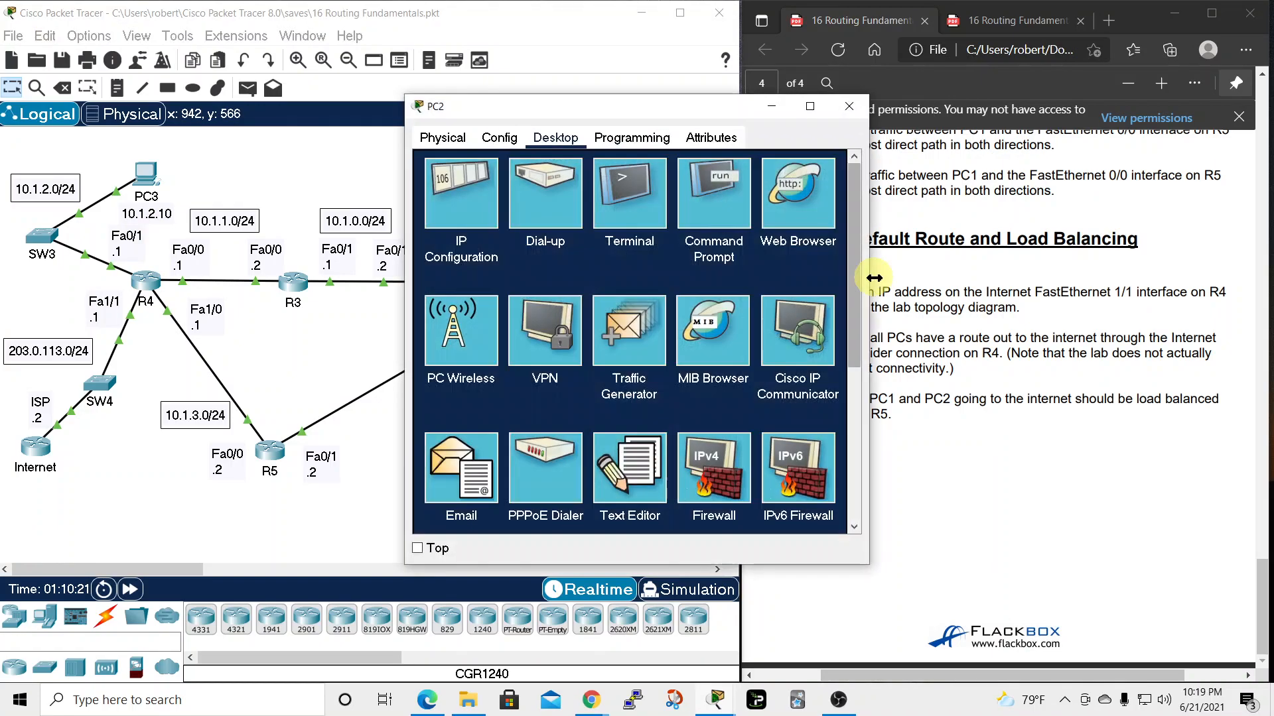
pyautogui.moveTo(713, 107); pyautogui.dragTo(1067, 58)
pyautogui.click(1071, 150)
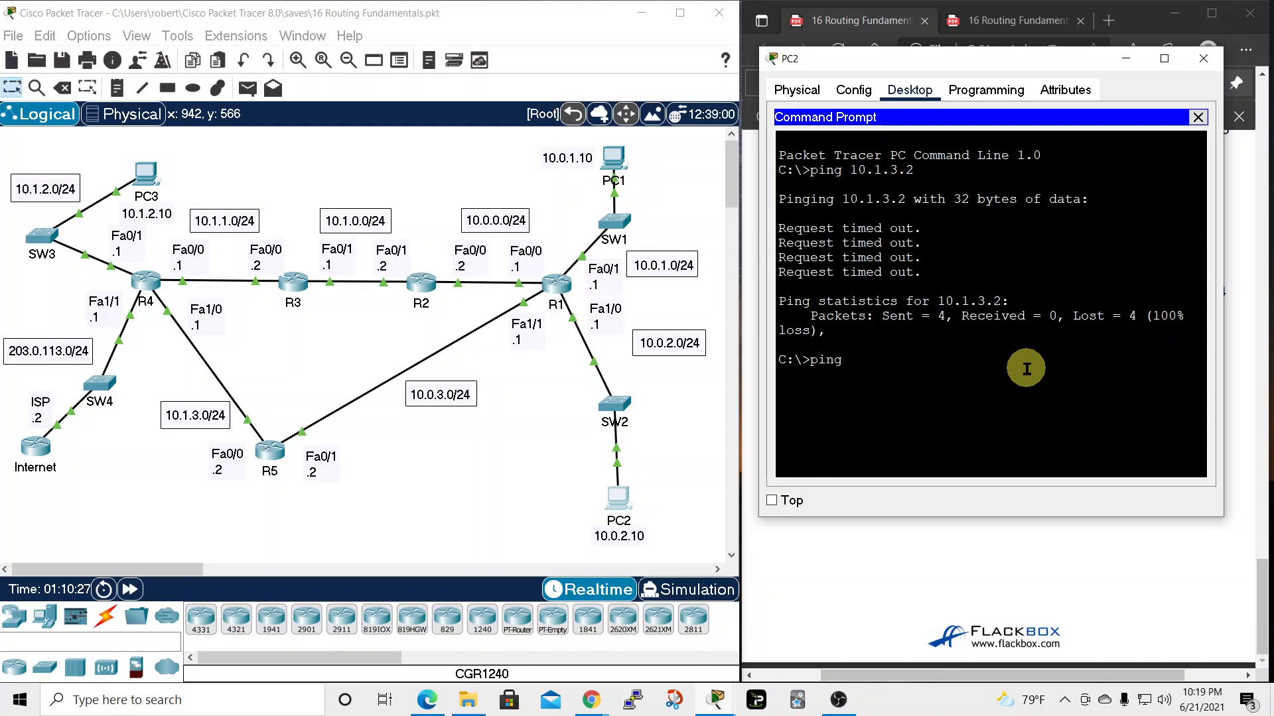
pyautogui.write('ping 203.0.113')
pyautogui.press('Return')
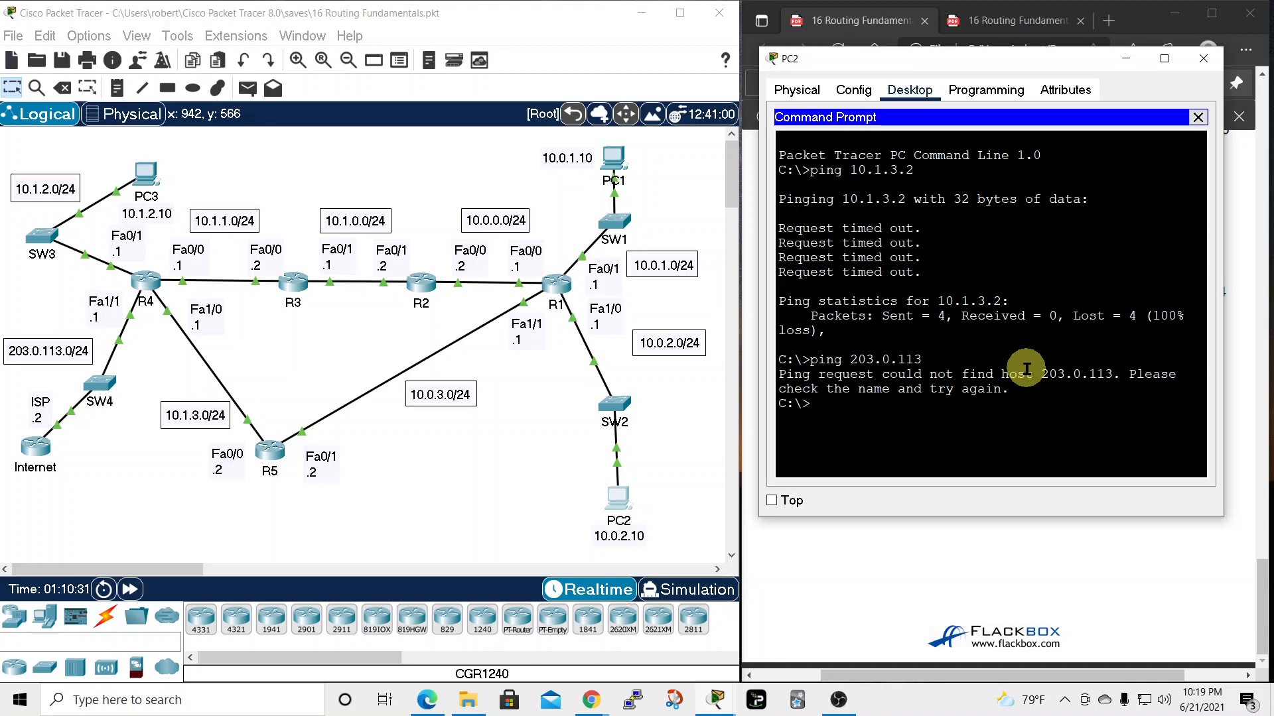
pyautogui.press('Up')
pyautogui.press('Return')
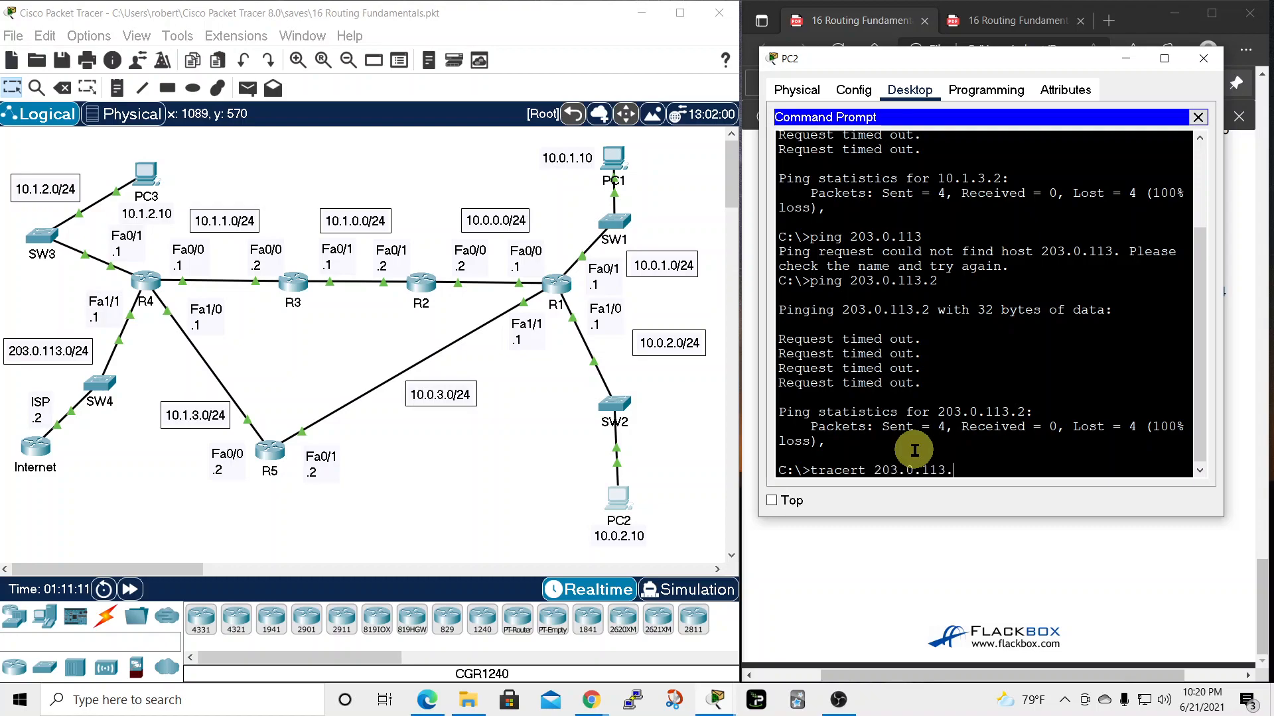
pyautogui.press('Return')
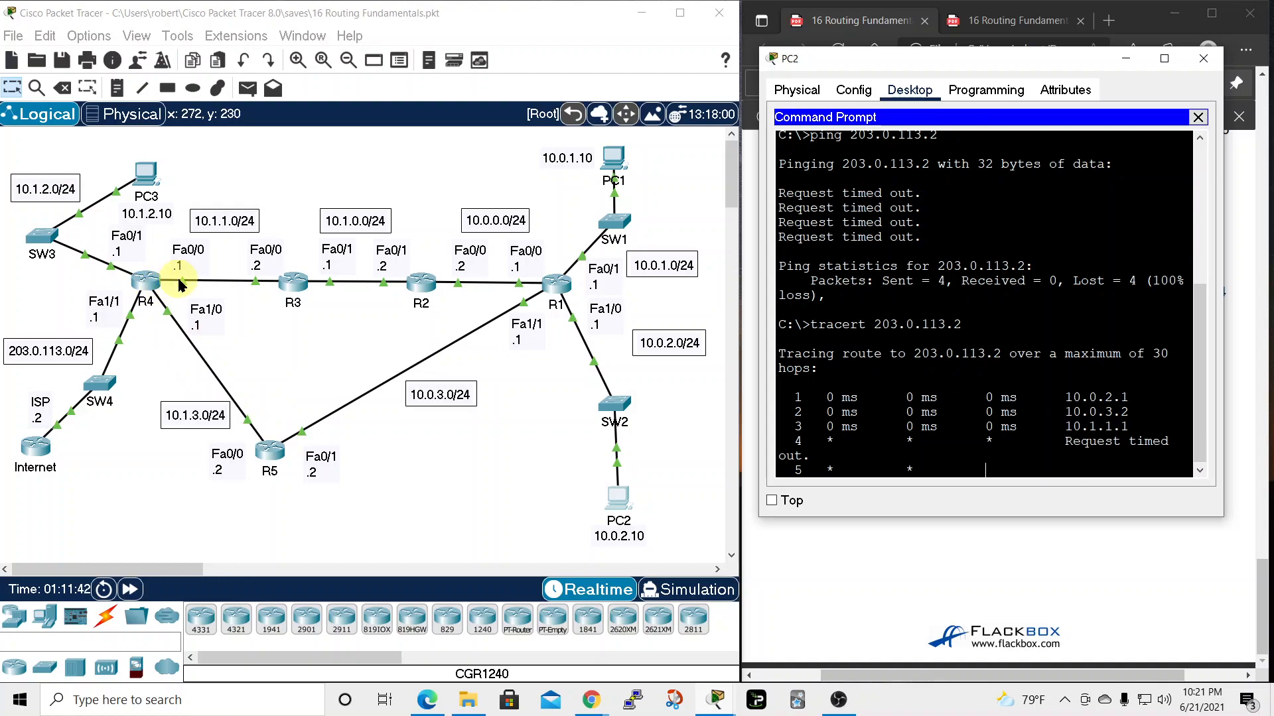
# Add a default route on R4 with ip route 0.0.0.0 0.0.0.0 203.0.113.2, and close the R4 and PC2 windows
pyautogui.click(147, 279)
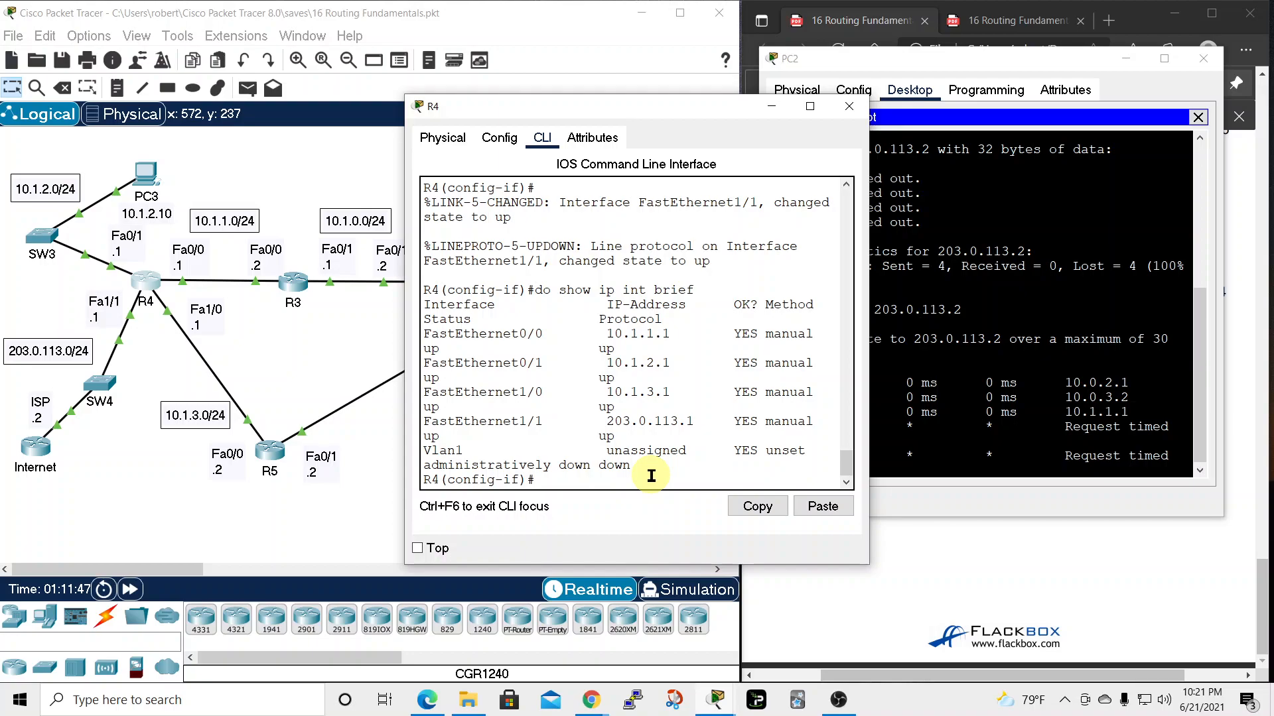
pyautogui.write('exit')
pyautogui.press('Return')
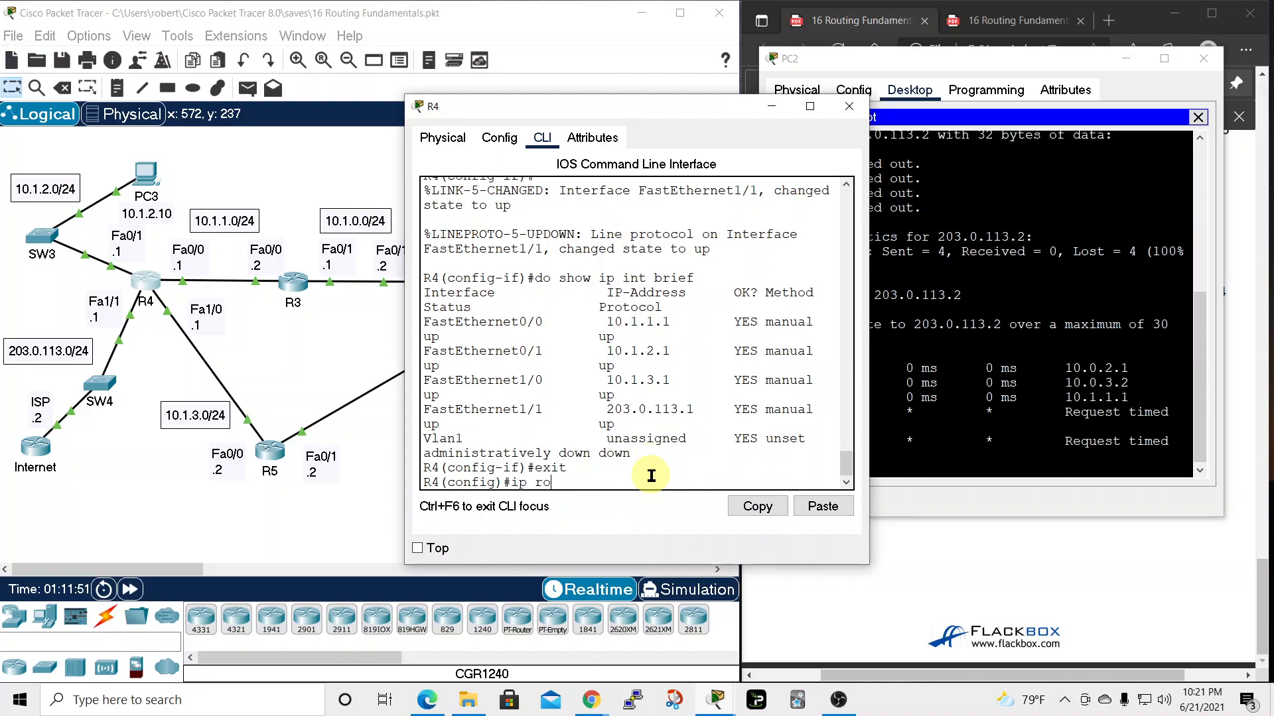
pyautogui.write('ip route 0')
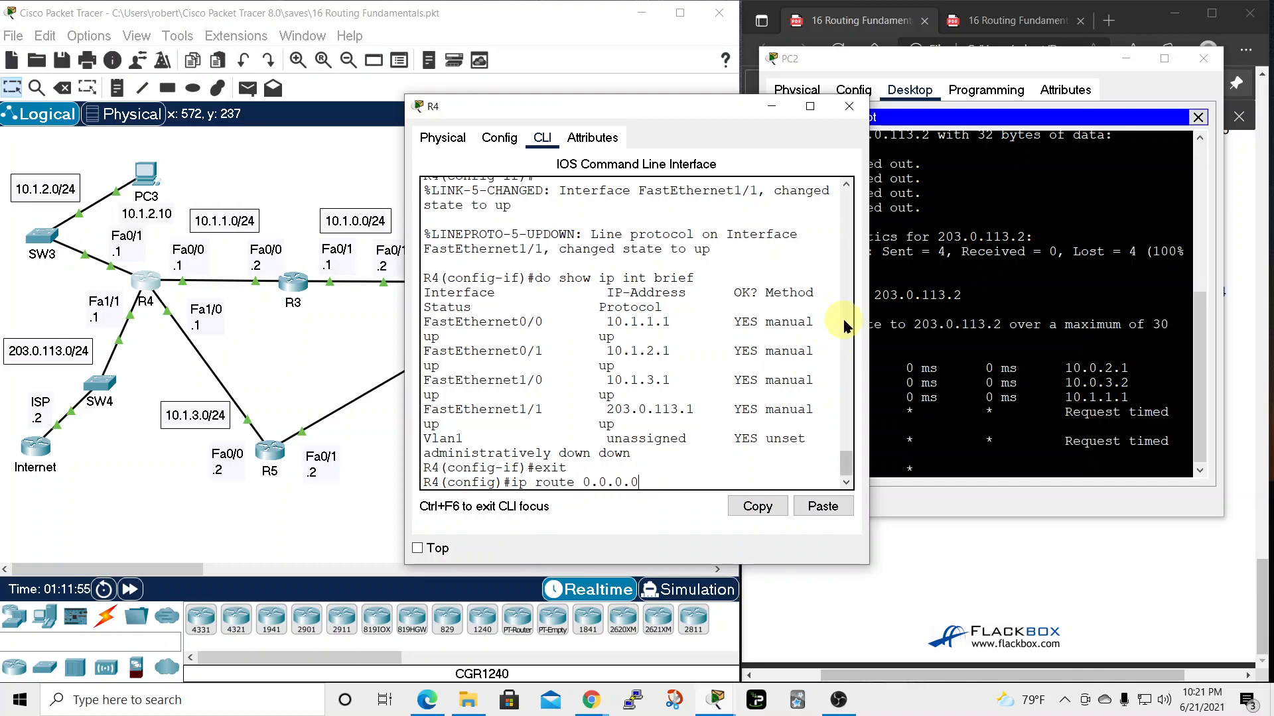
pyautogui.write('.0.0.0 203.0.113.2')
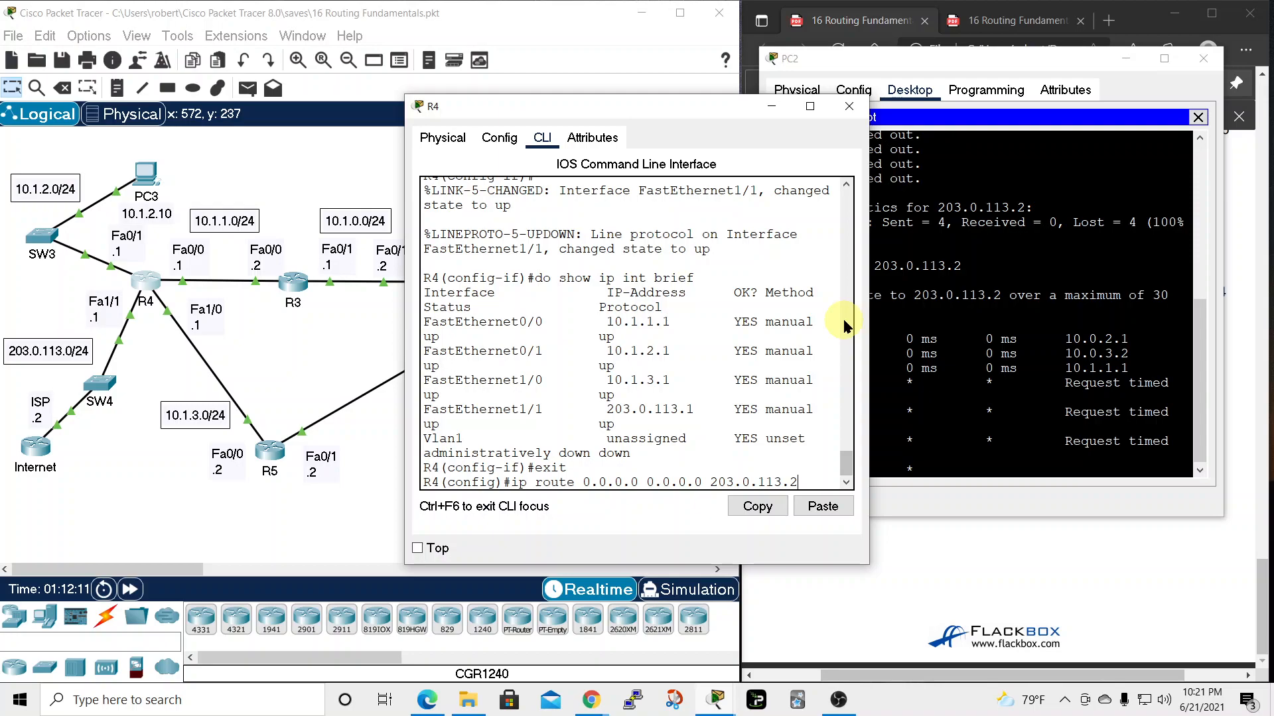
pyautogui.press('Return')
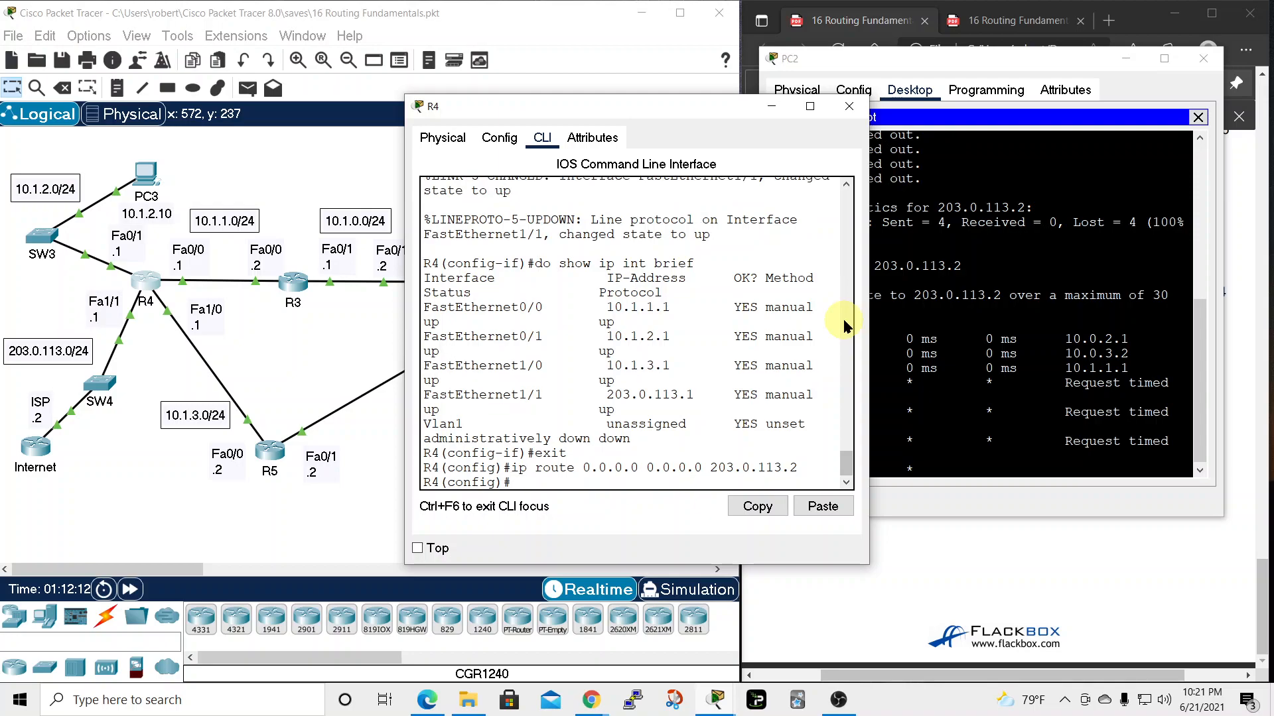
pyautogui.click(849, 106)
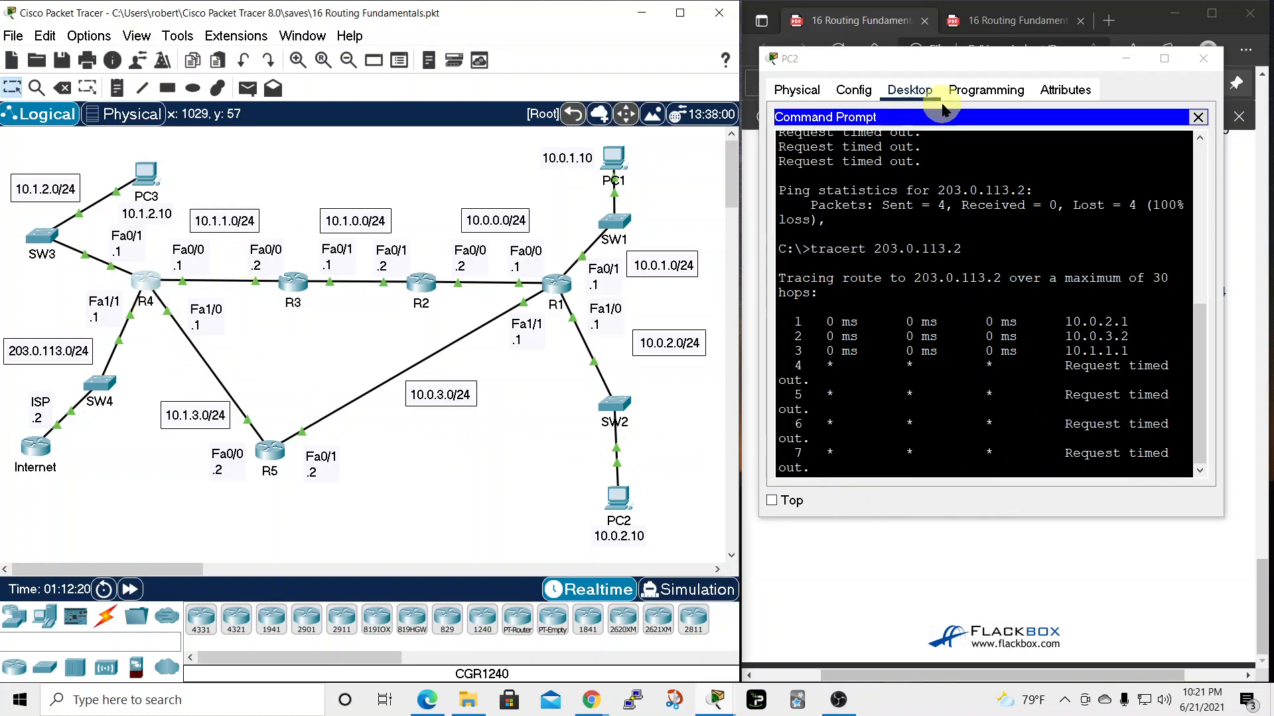
pyautogui.click(1202, 58)
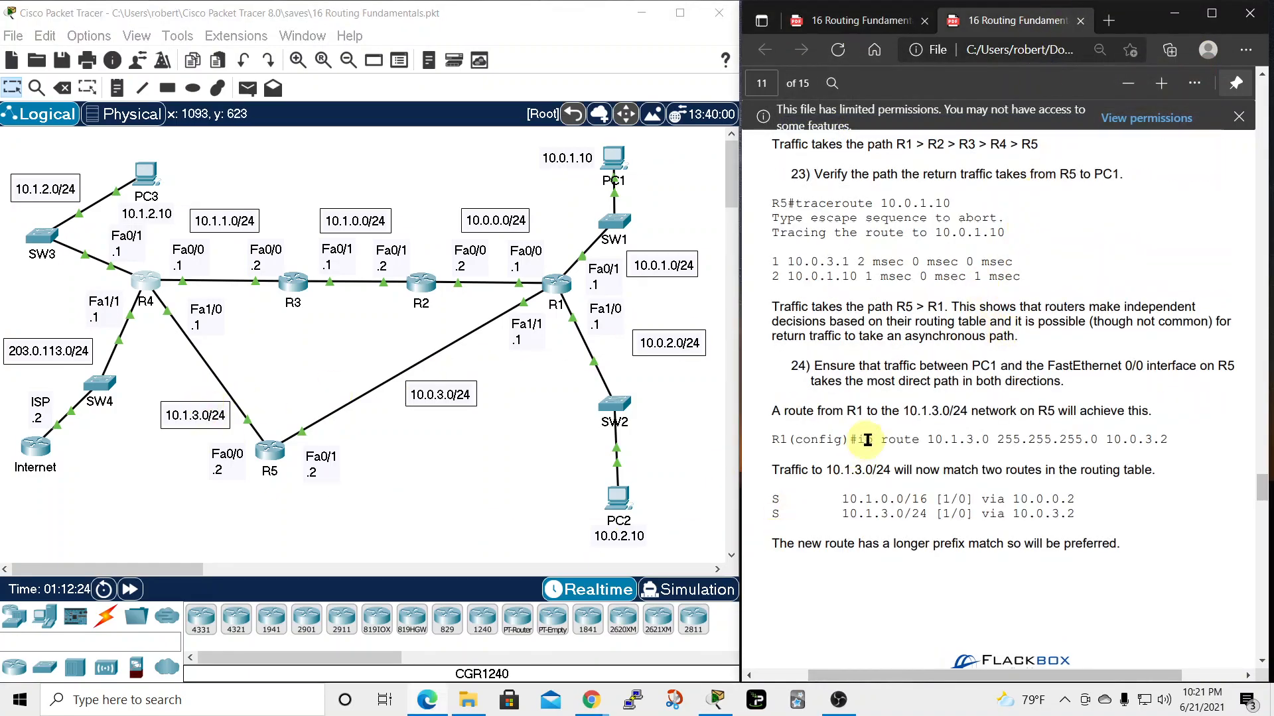
# Switch to the answer-key PDF in the browser and review the default route commands listed for task 27
pyautogui.scroll(-15, 868, 438)
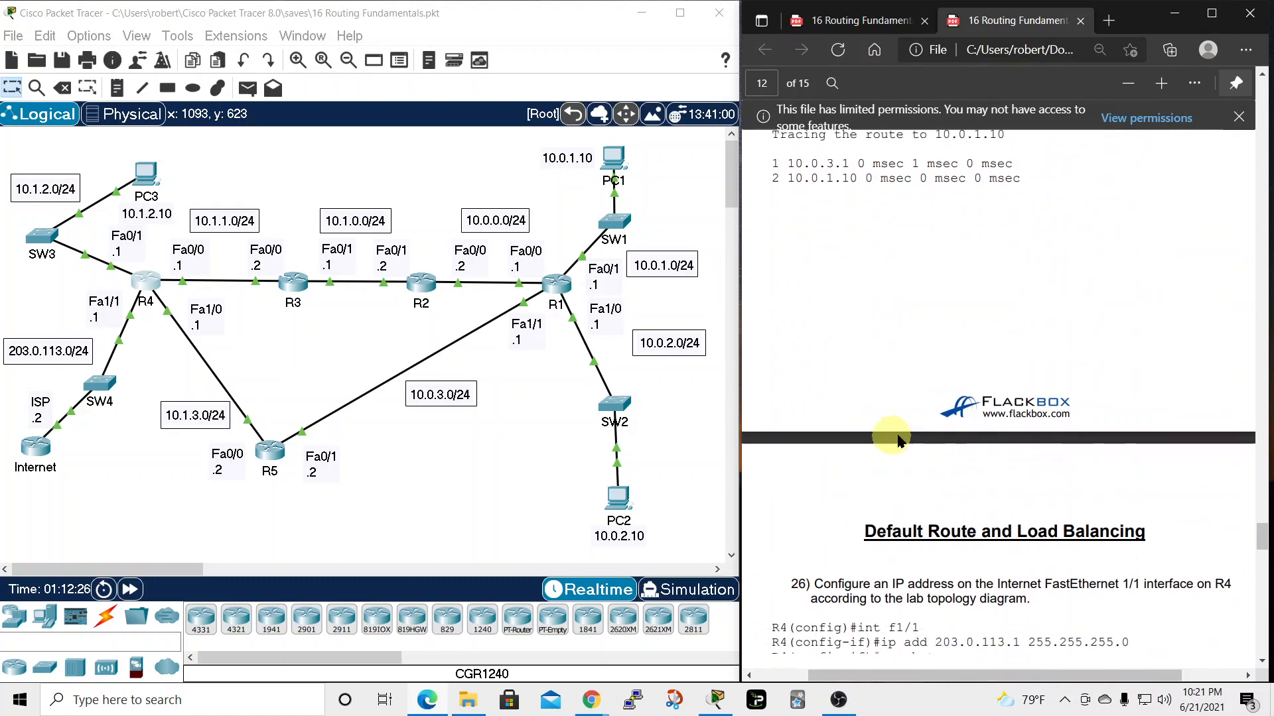
pyautogui.scroll(-5, 902, 440)
pyautogui.scroll(3, 898, 438)
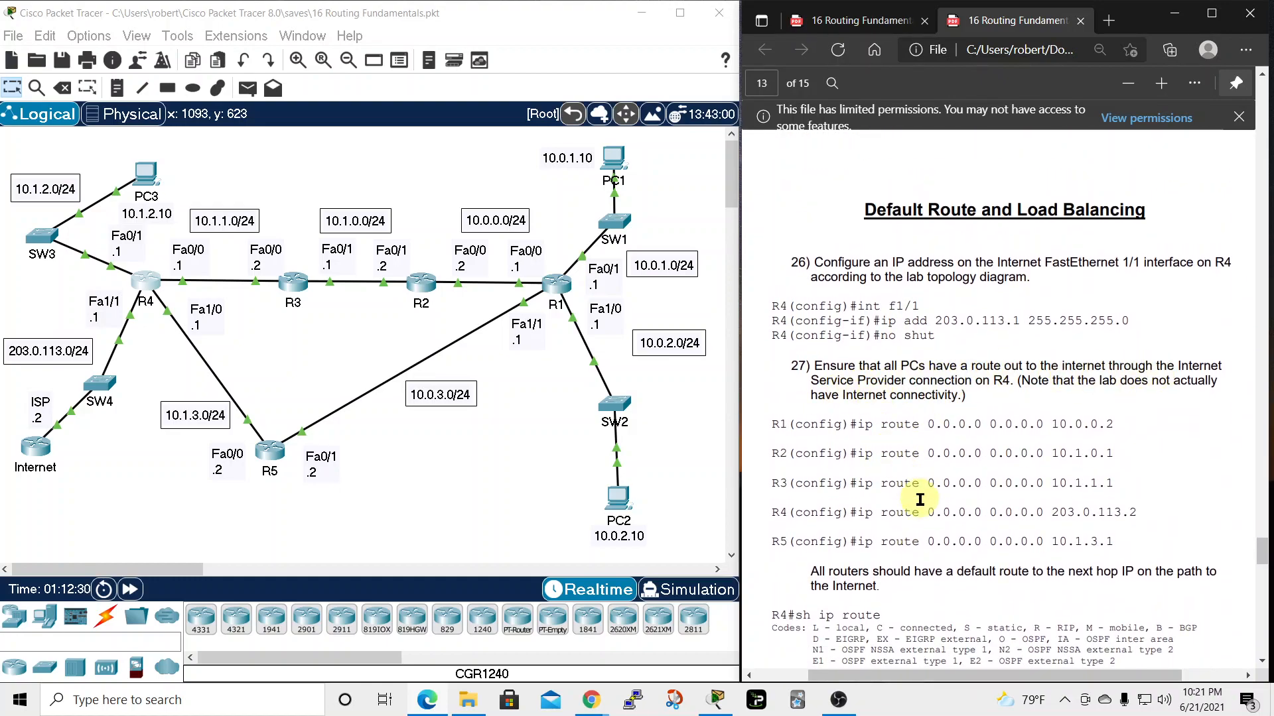
pyautogui.scroll(-2, 919, 498)
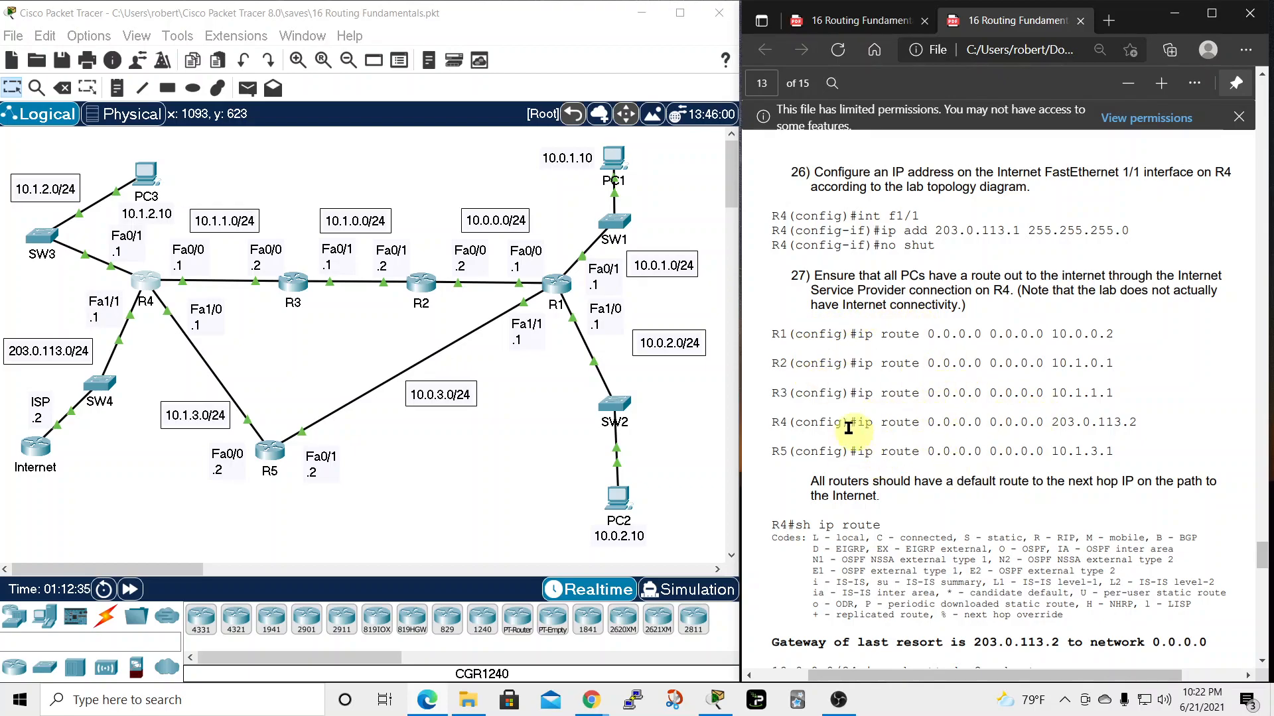
# Review the answer key for tasks 27 and 28, and return to the lab instructions PDF
pyautogui.scroll(-1, 912, 464)
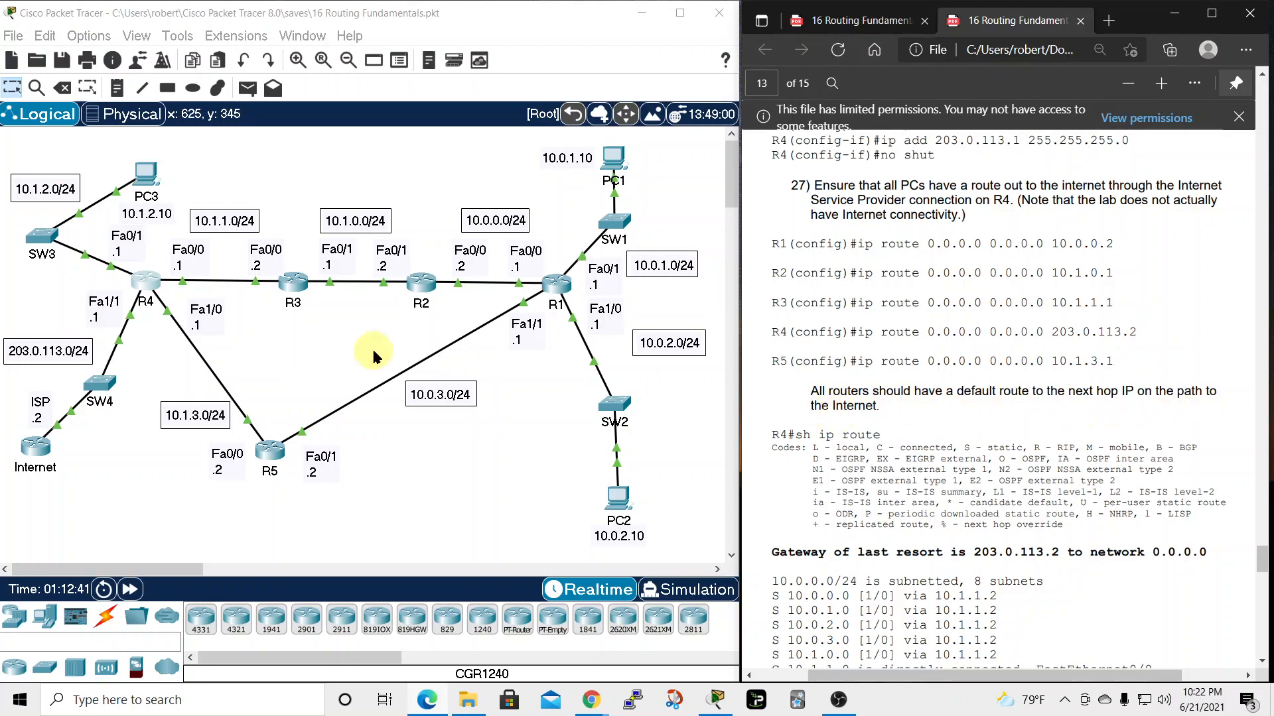
pyautogui.scroll(-6, 820, 376)
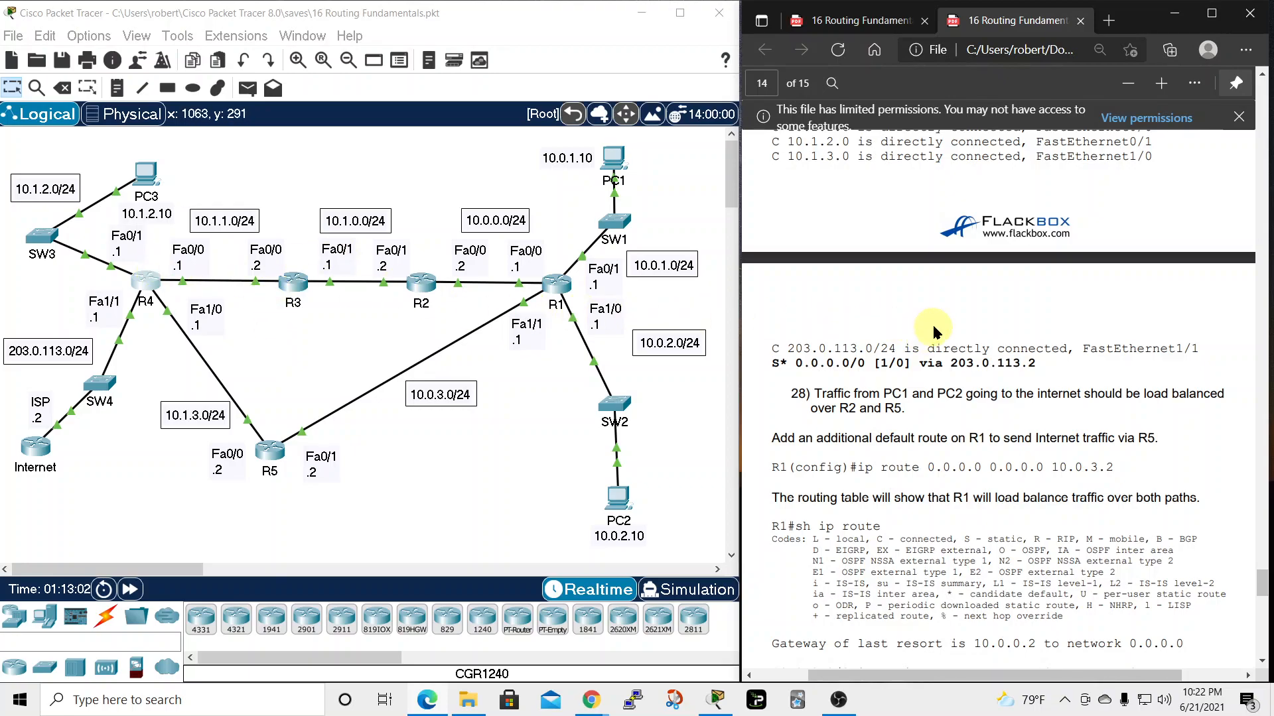
pyautogui.click(876, 21)
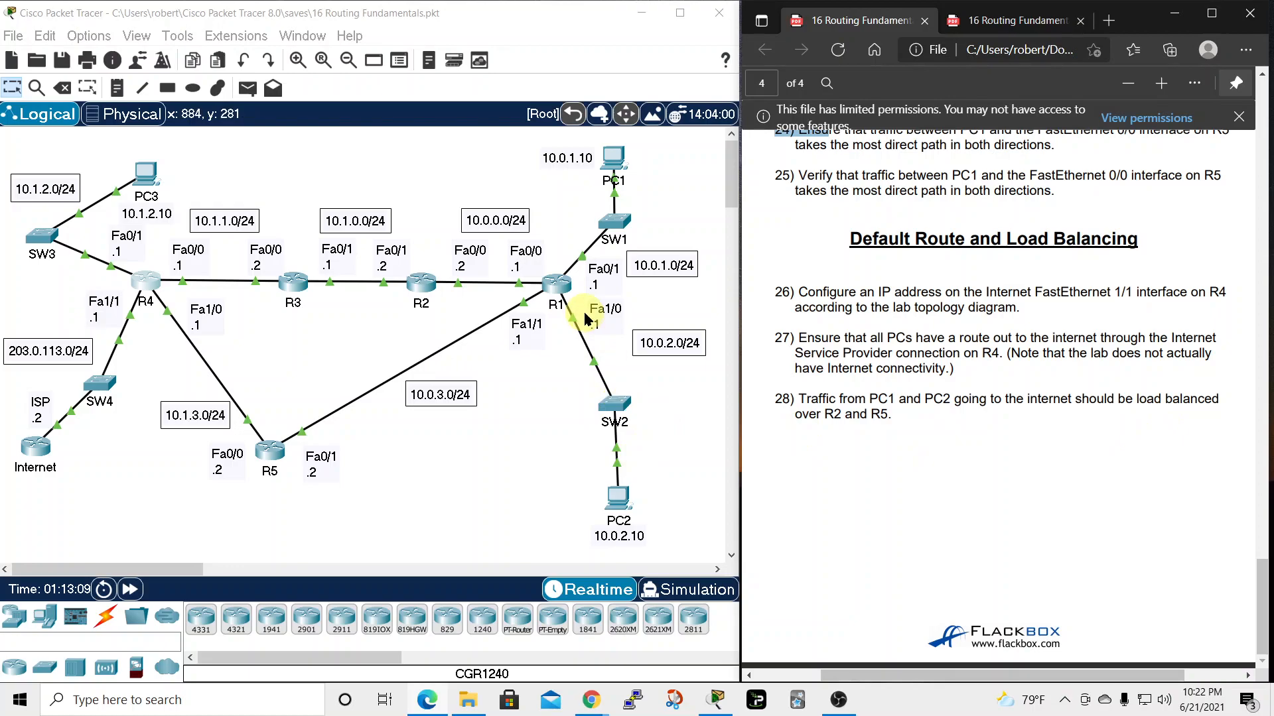
# Add a default route on R2 in global configuration mode with ip route 0.0.0.0 0.0.0.0 10.1.0.1
pyautogui.click(421, 283)
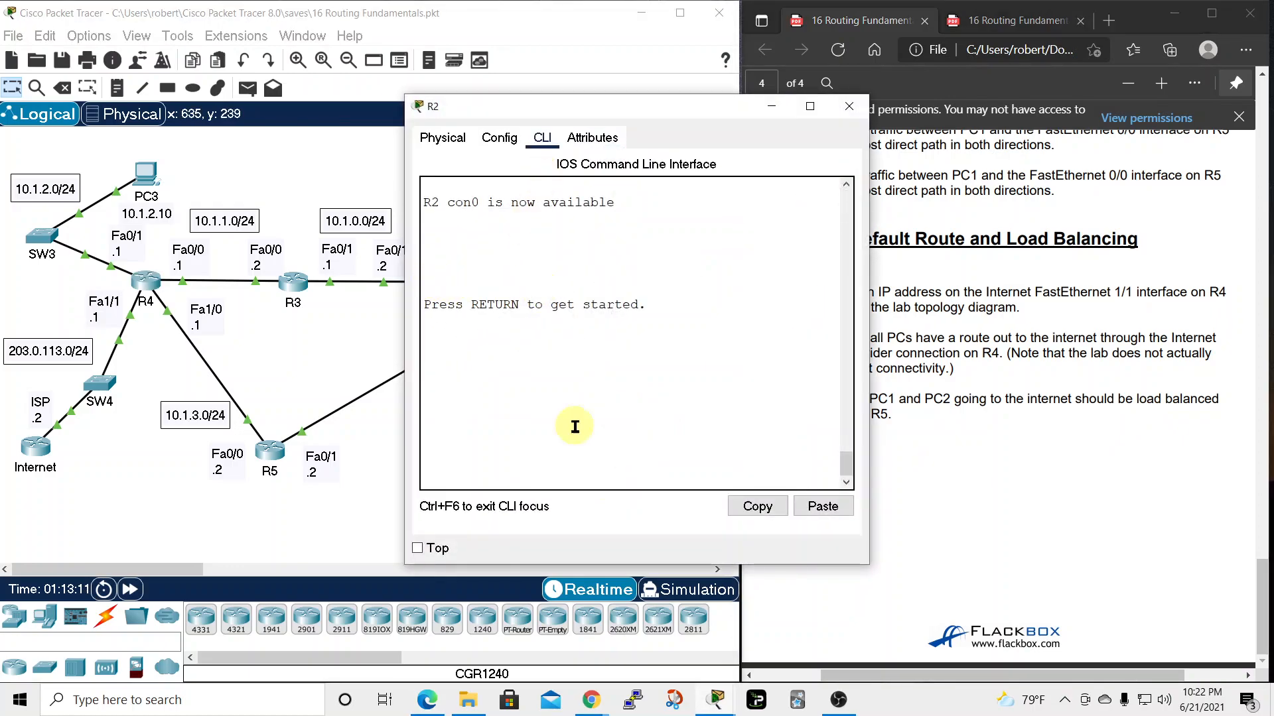
pyautogui.press('Return')
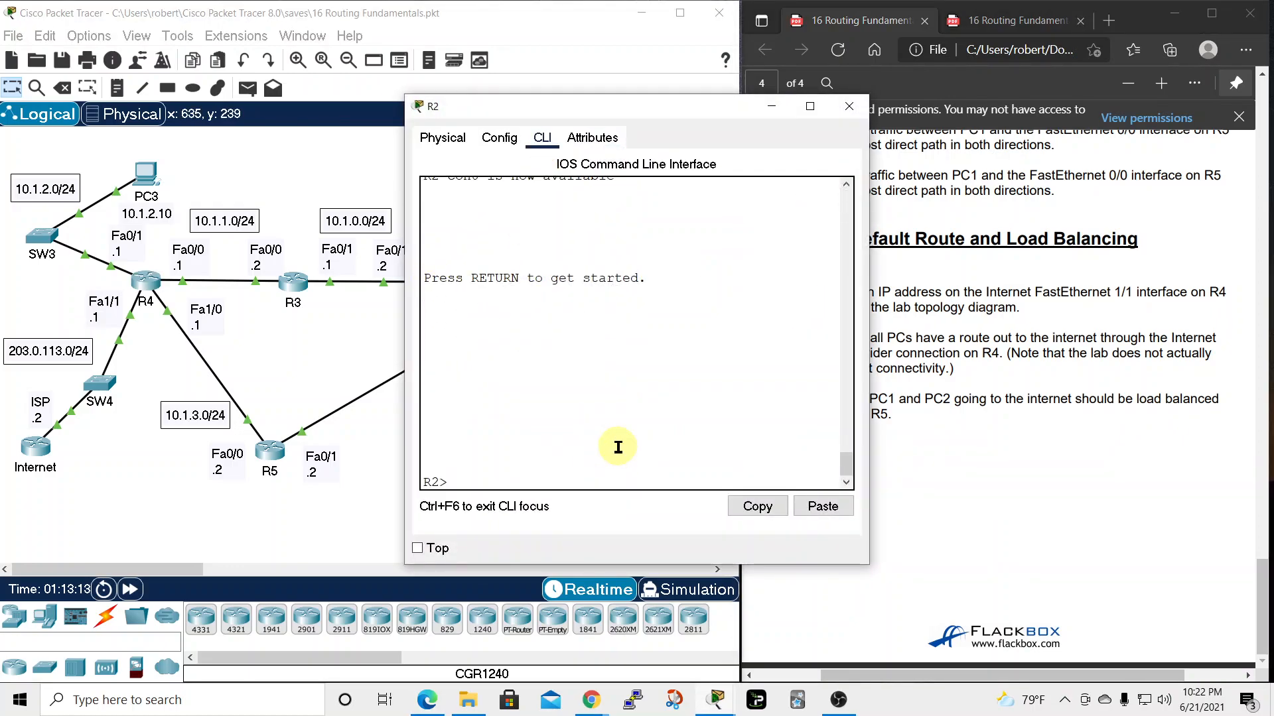
pyautogui.write('en')
pyautogui.press('Return')
pyautogui.write('conft ')
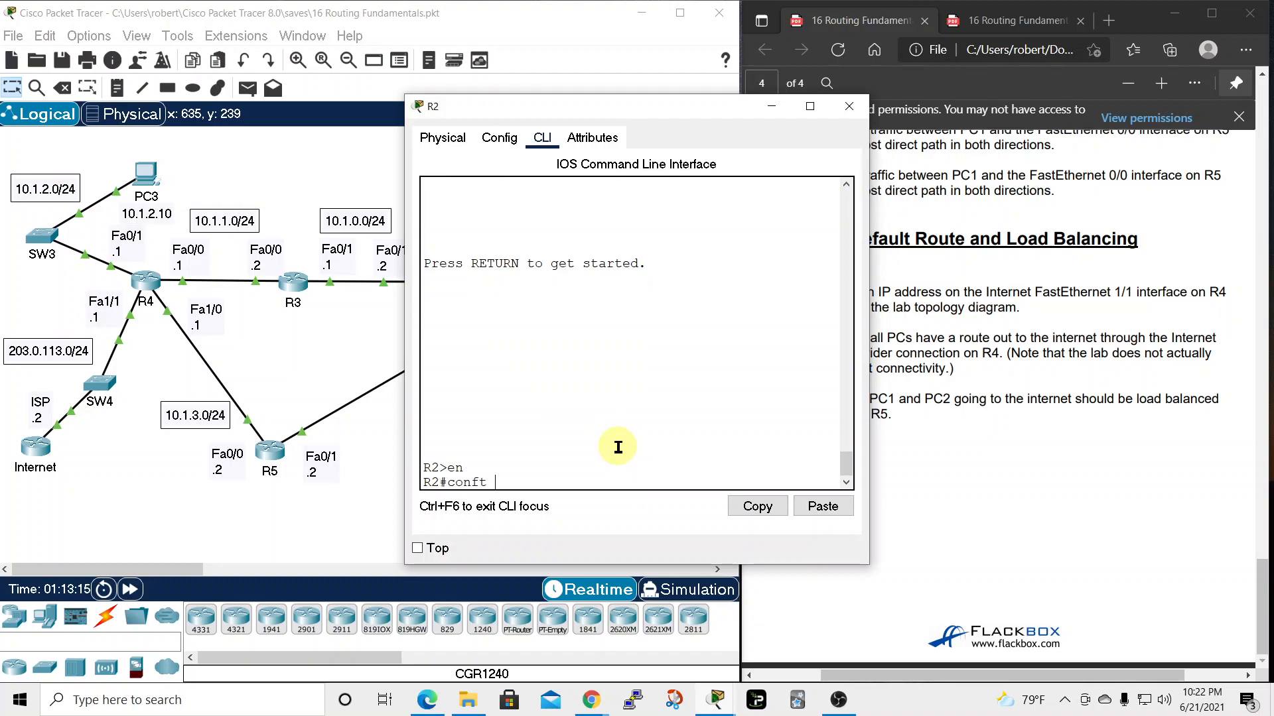
pyautogui.write(' t')
pyautogui.press('Return')
pyautogui.write('ip route 0.0.0.0 .0.0.')
pyautogui.press('BackSpace')
pyautogui.press('BackSpace')
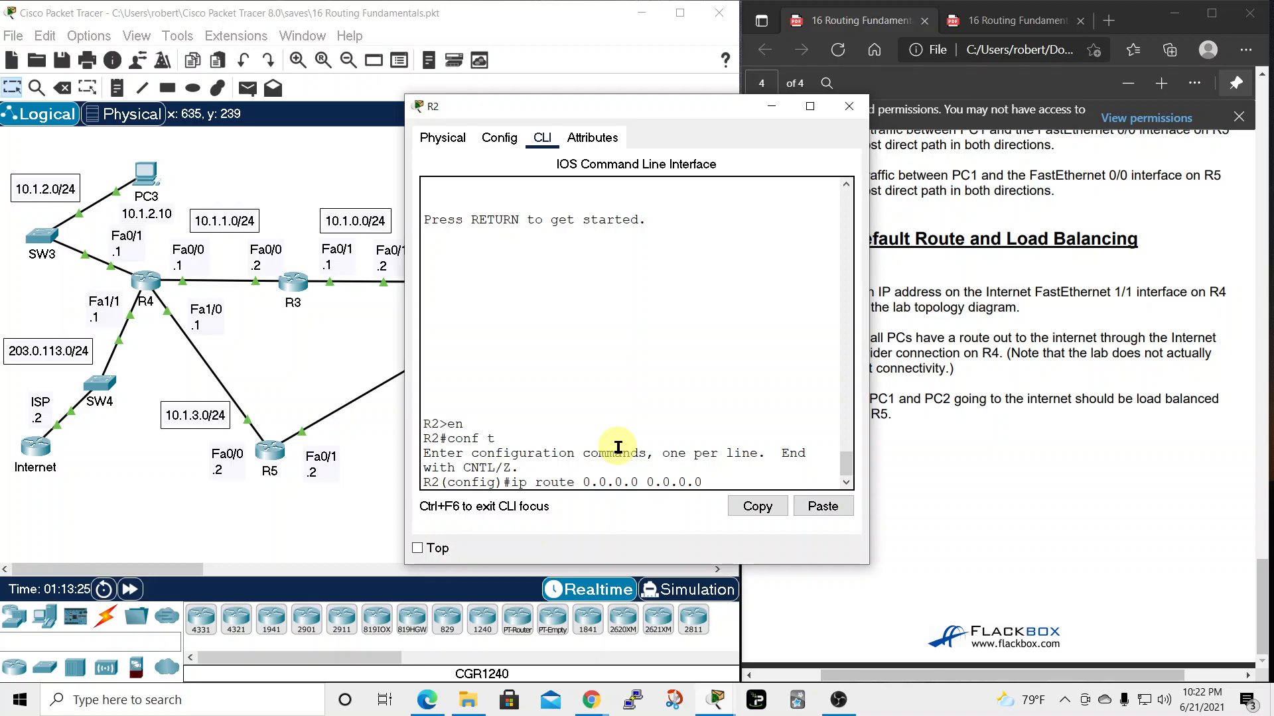
pyautogui.moveTo(601, 110); pyautogui.dragTo(878, 116)
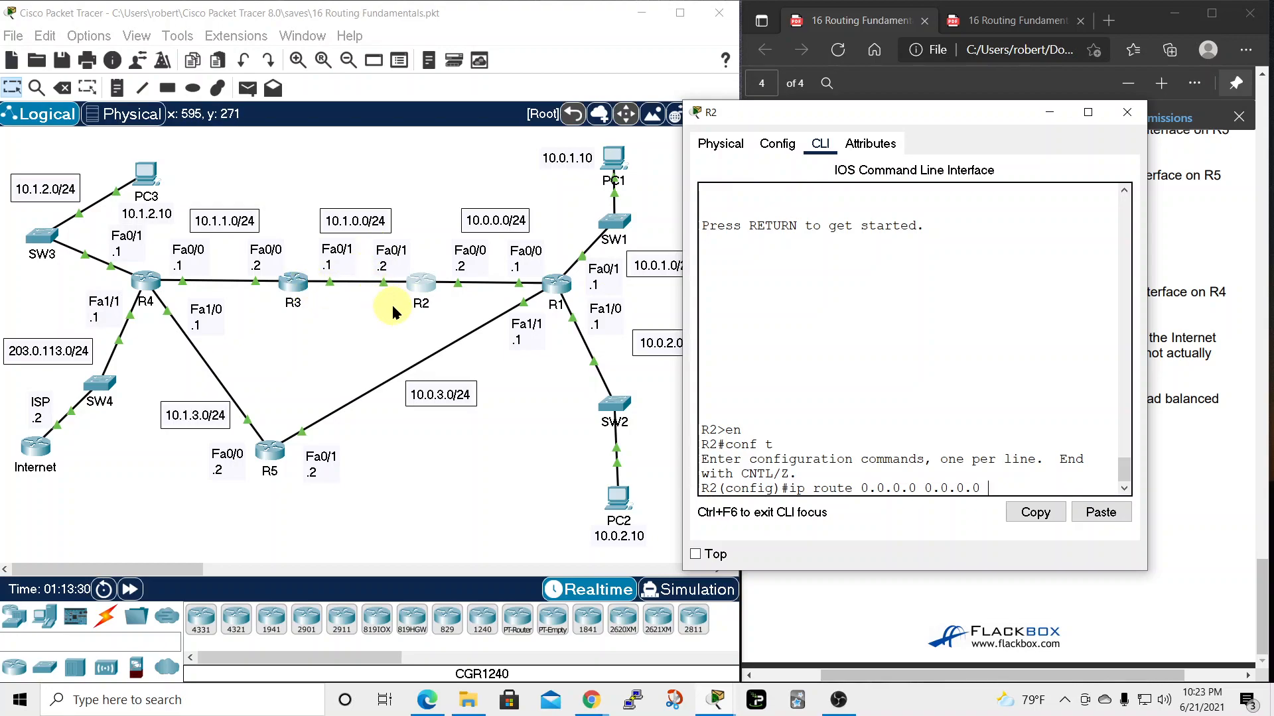
pyautogui.write('.1.0.1.0.1')
pyautogui.press('Return')
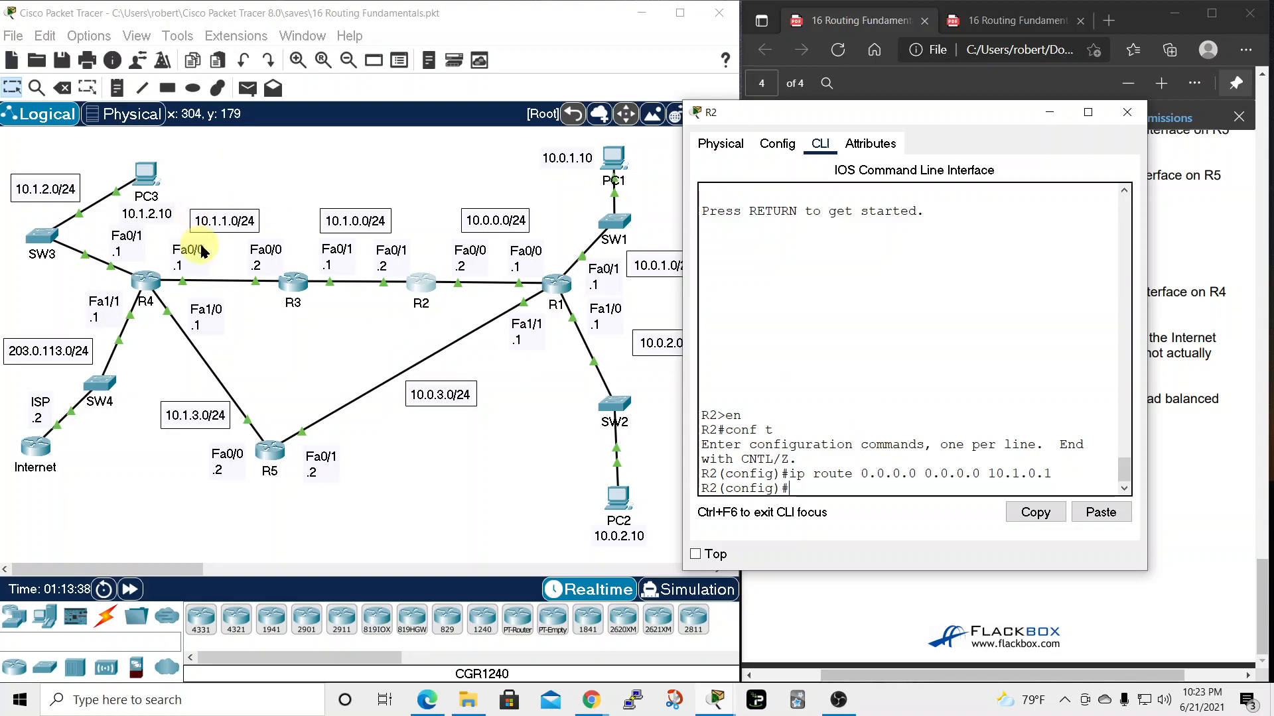
# Add a default route on R3 in global configuration mode with ip route 0.0.0.0 0.0.0.0 10.1.1.1
pyautogui.click(309, 286)
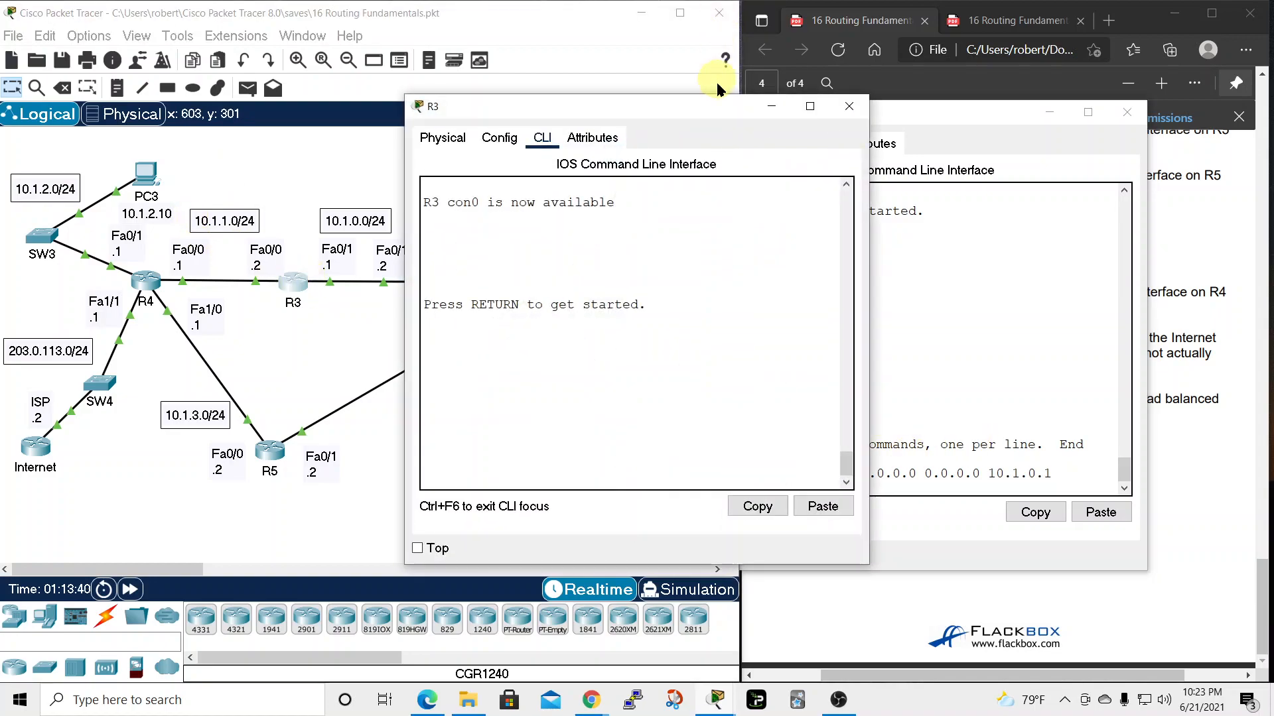
pyautogui.moveTo(715, 105); pyautogui.dragTo(1027, 26)
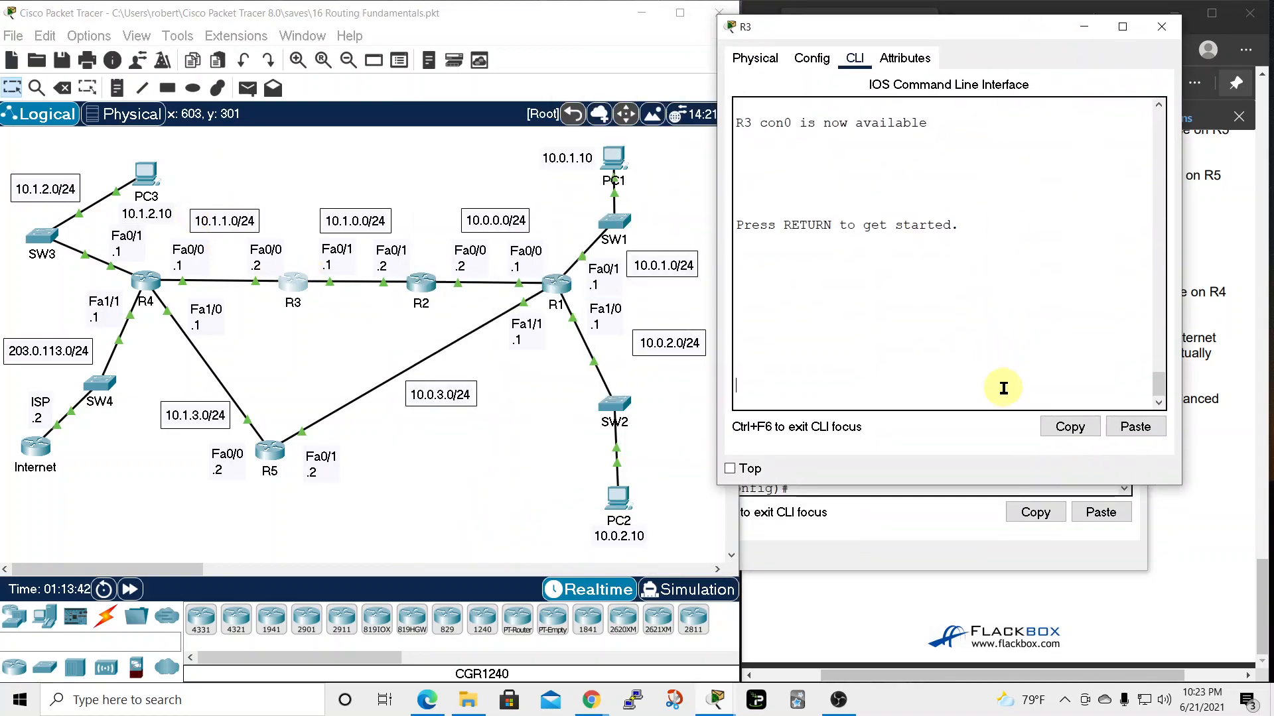
pyautogui.press('Return')
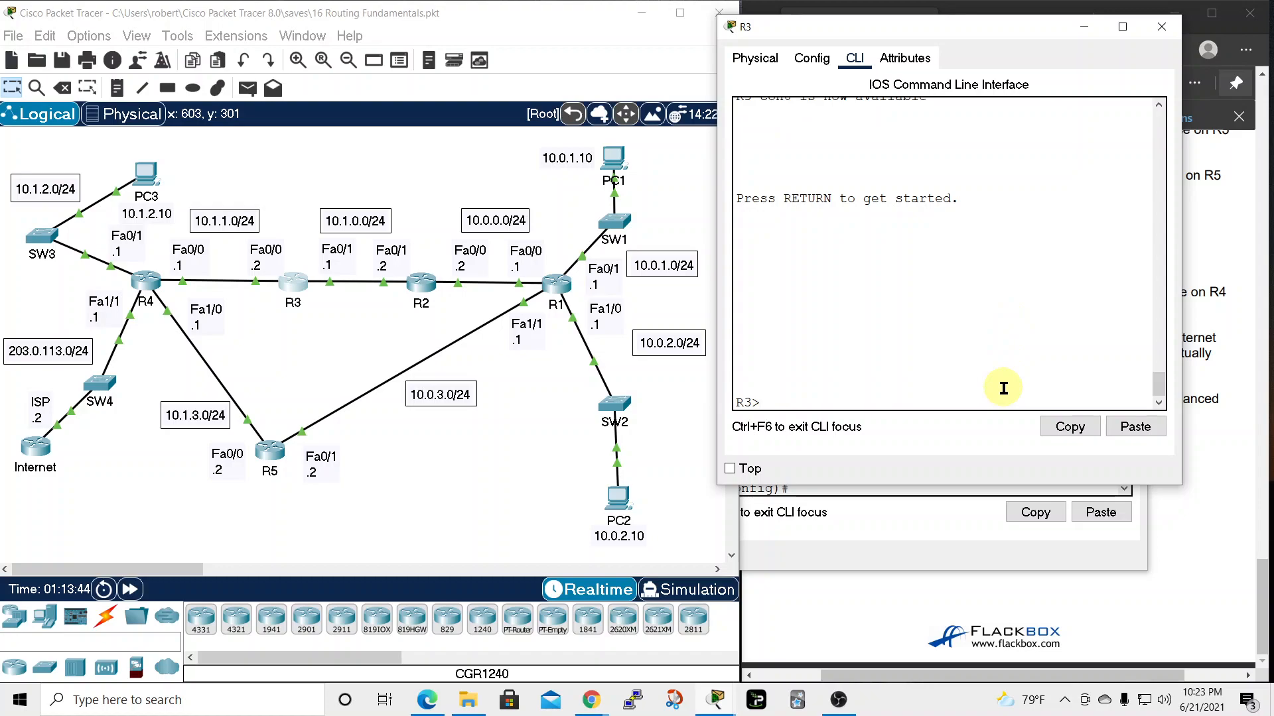
pyautogui.write('en')
pyautogui.press('Return')
pyautogui.write('conf t')
pyautogui.press('Return')
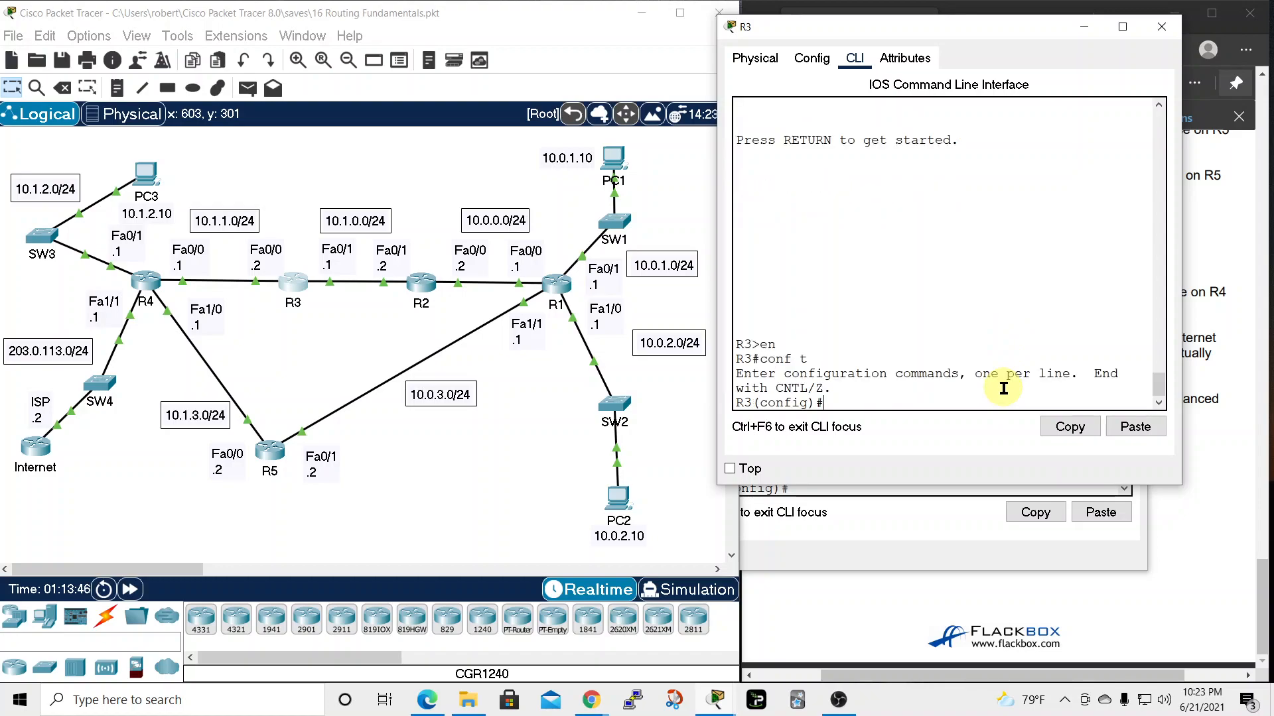
pyautogui.write('ipr')
pyautogui.press('BackSpace')
pyautogui.write('route 0.0.0.0 0.0.0.0')
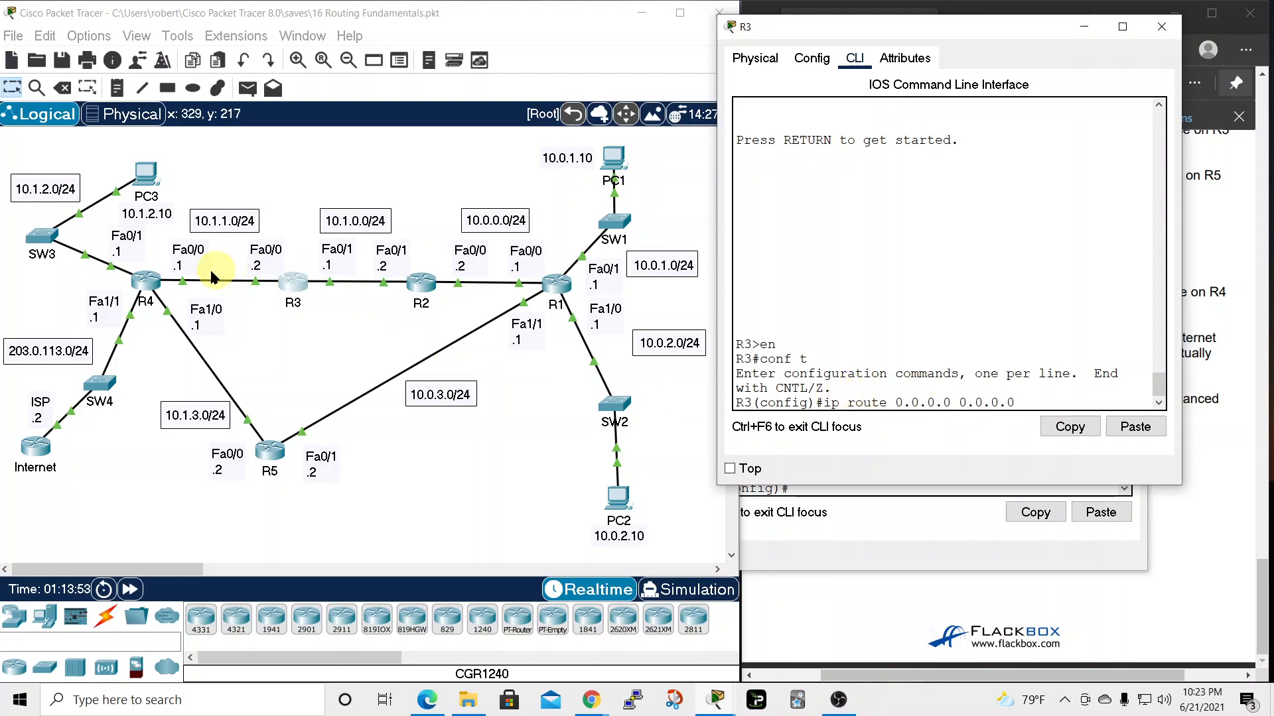
pyautogui.write(' 10.1.1.1')
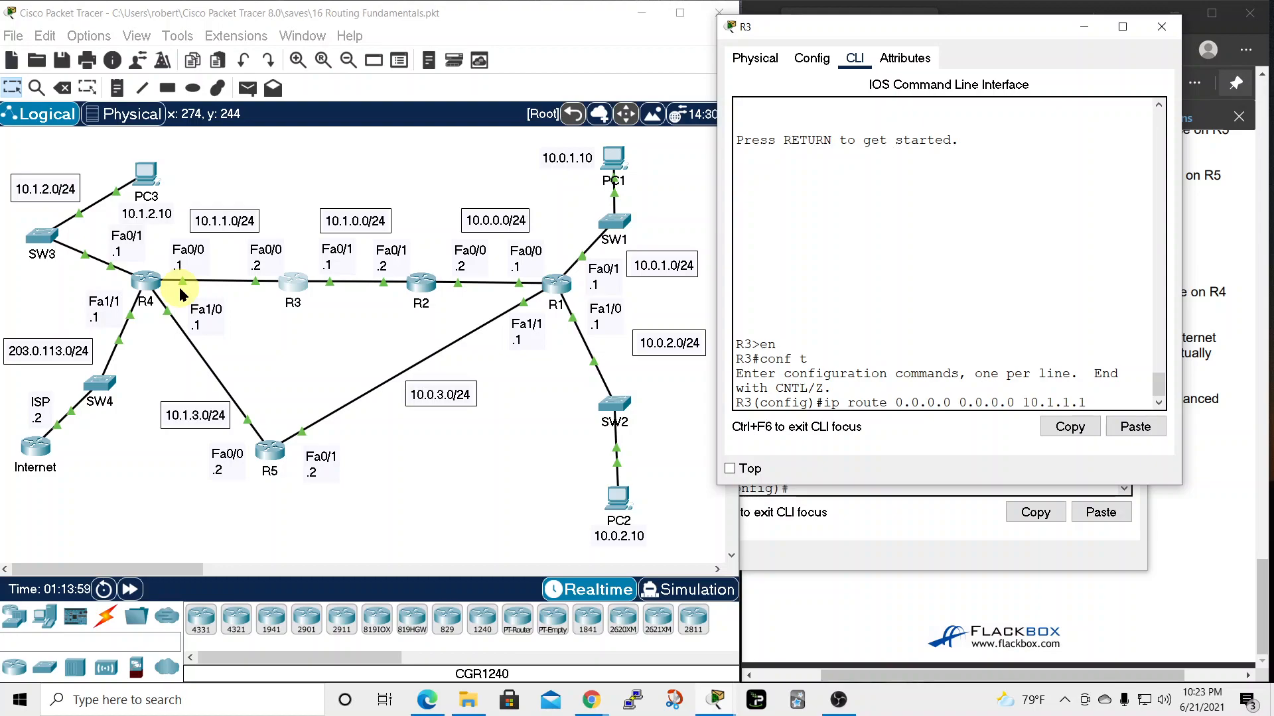
pyautogui.press('Return')
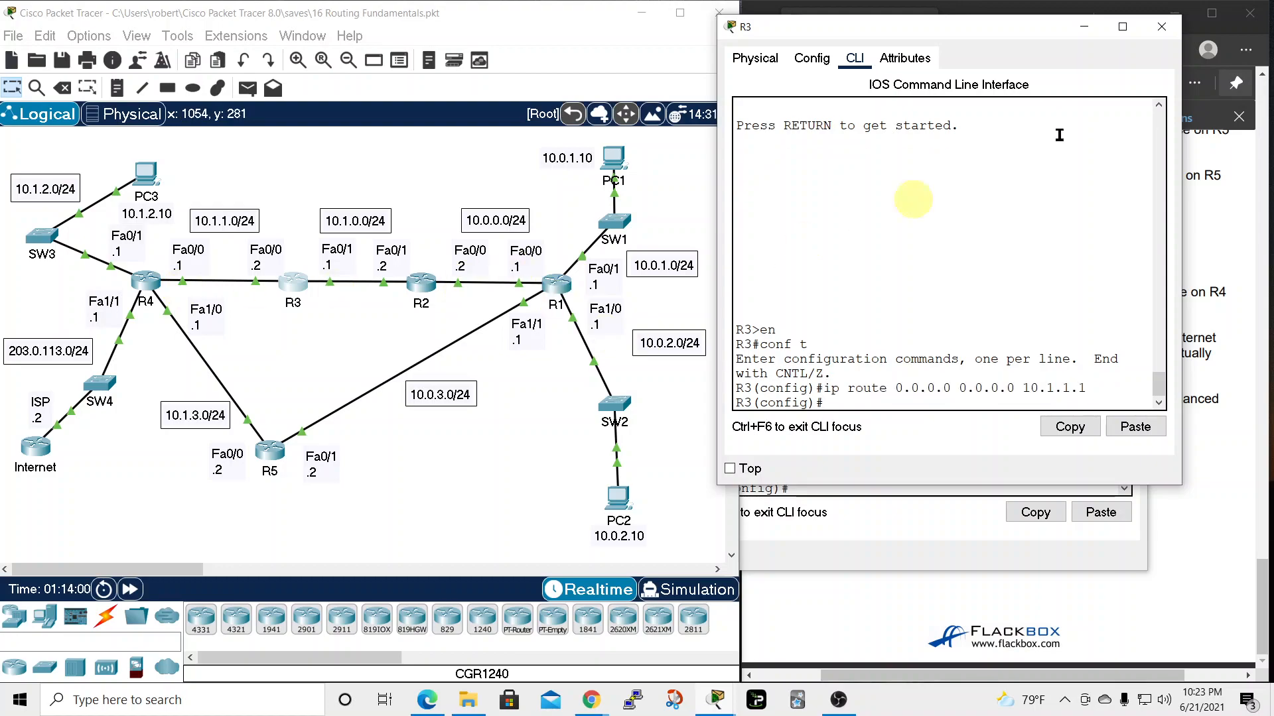
# Display R4's full IP routing table from its CLI, and close the R4, R3 and R2 windows
pyautogui.moveTo(1040, 36); pyautogui.dragTo(945, 27)
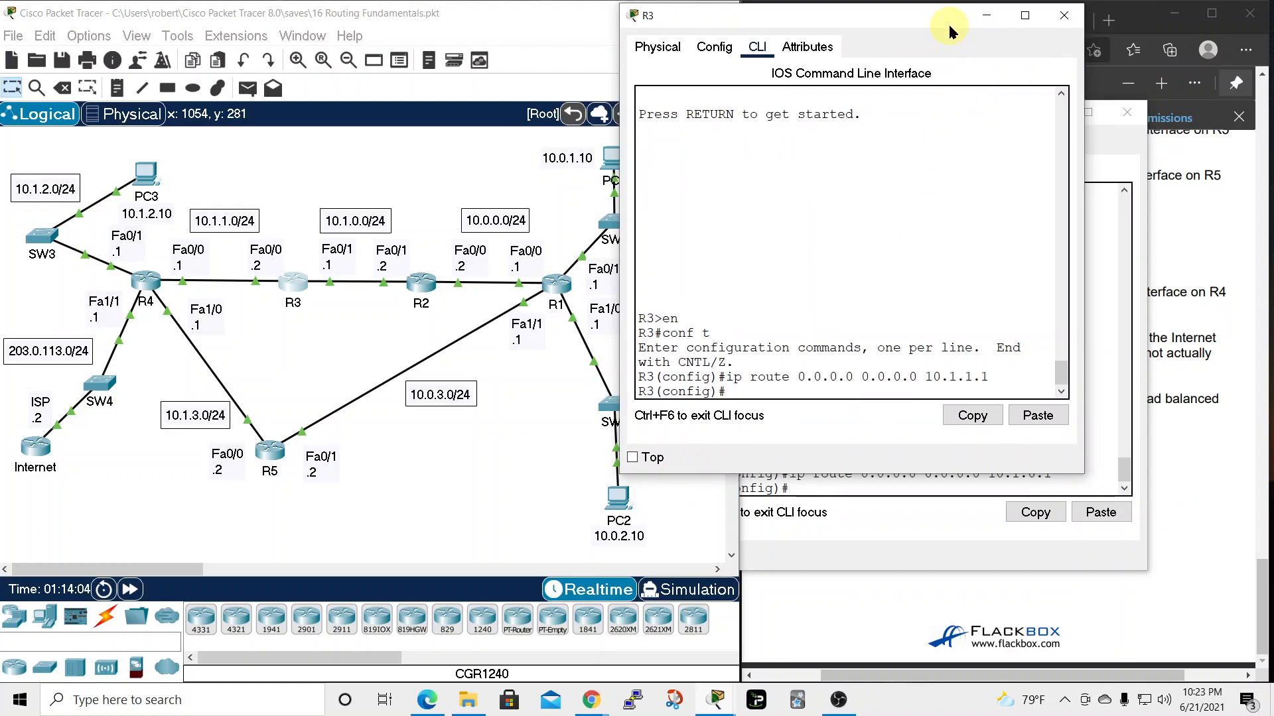
pyautogui.click(146, 280)
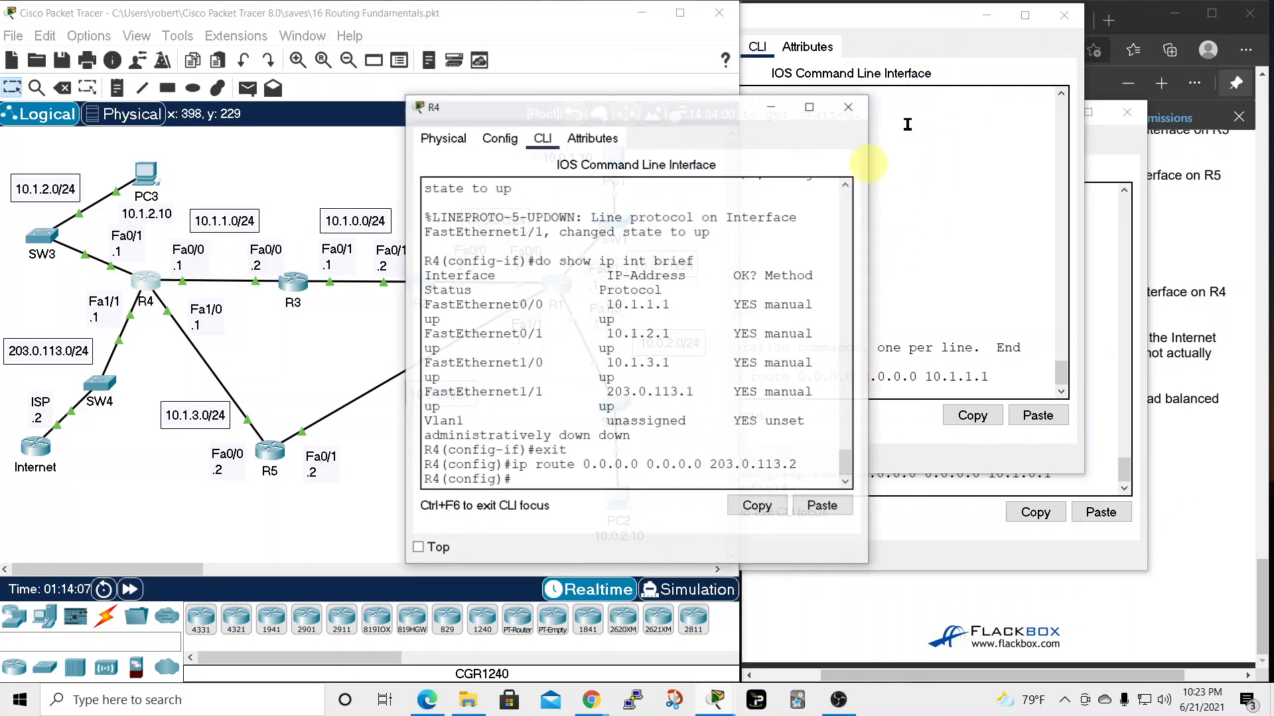
pyautogui.moveTo(718, 107); pyautogui.dragTo(947, 52)
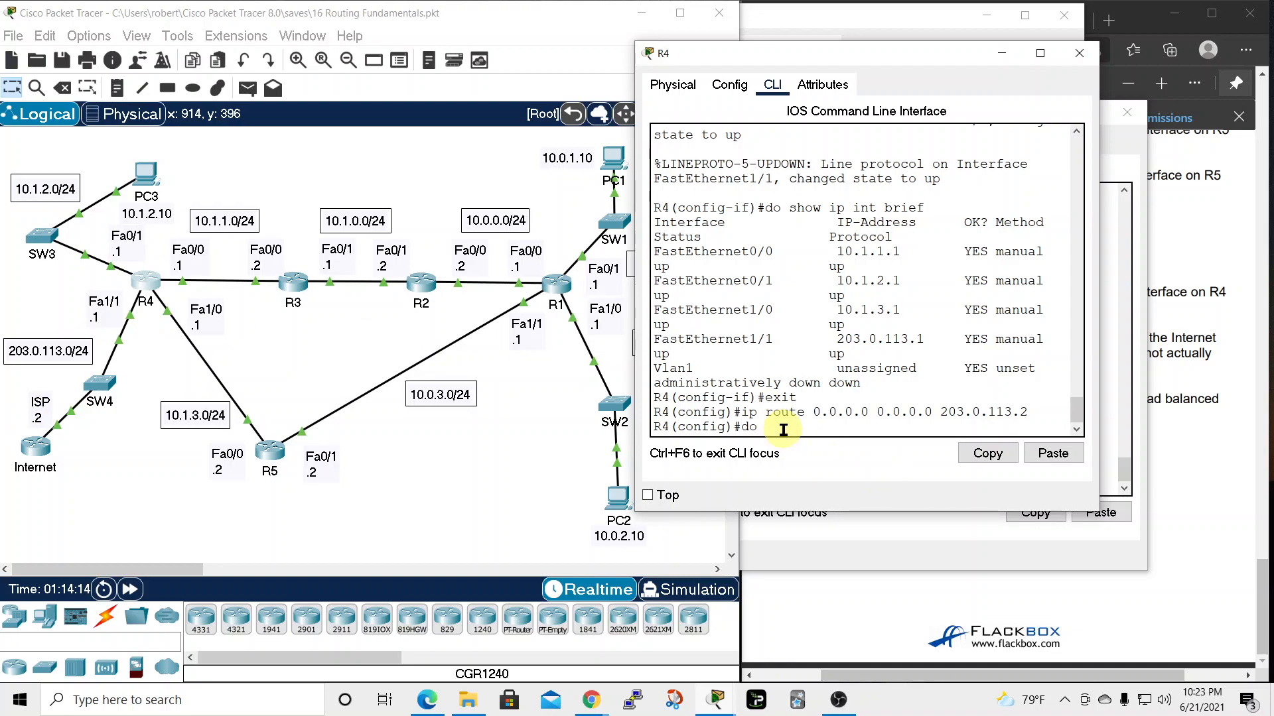
pyautogui.write('route')
pyautogui.press('Return')
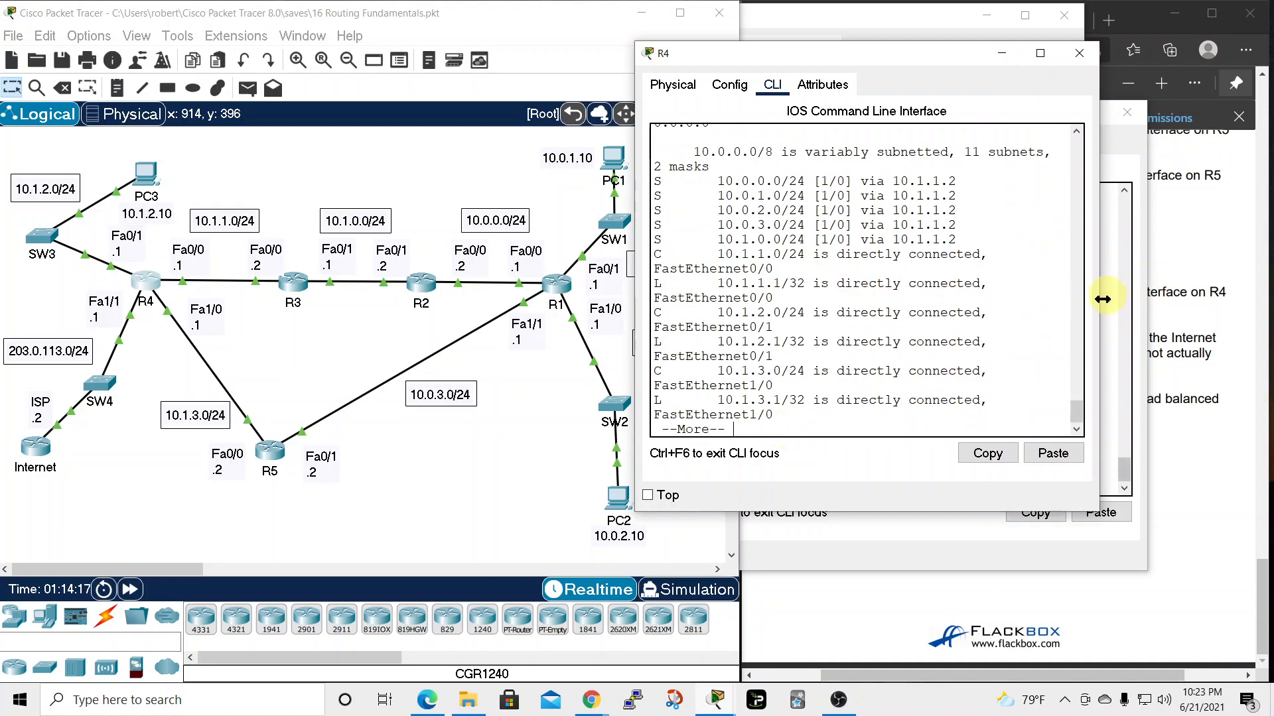
pyautogui.moveTo(1100, 308); pyautogui.dragTo(1260, 309)
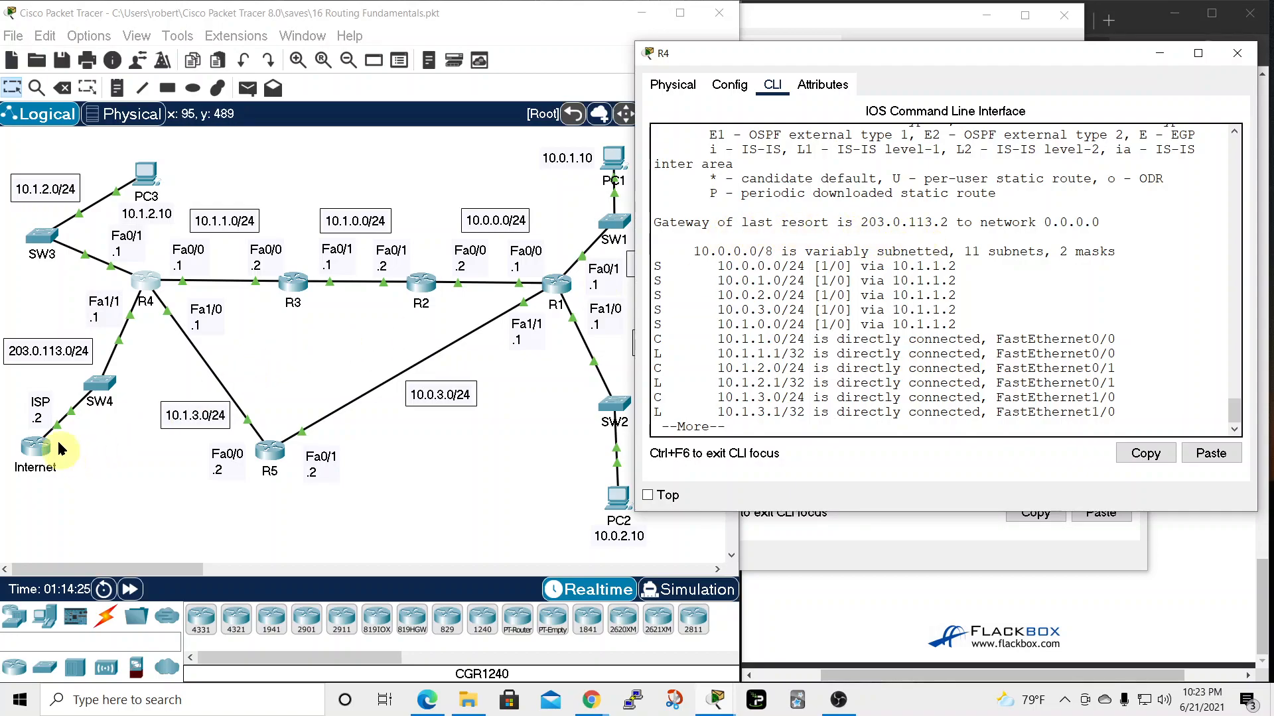
pyautogui.press('space')
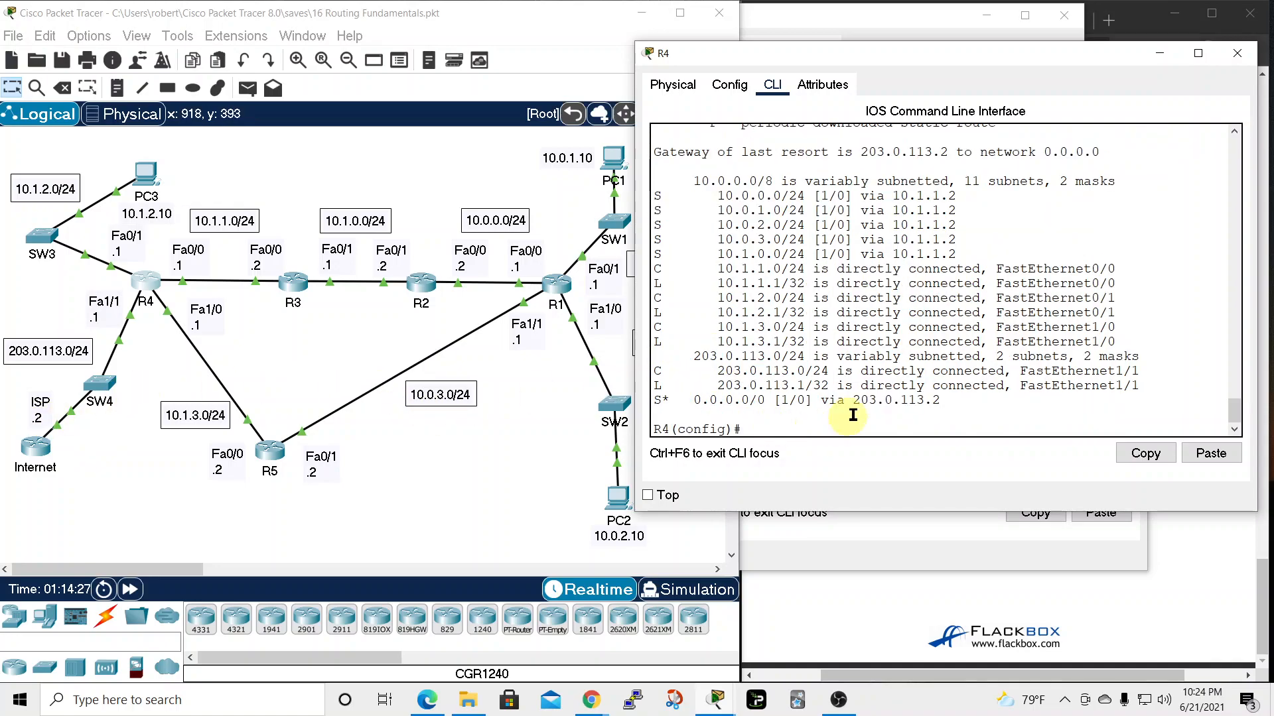
pyautogui.click(1237, 53)
pyautogui.click(1063, 15)
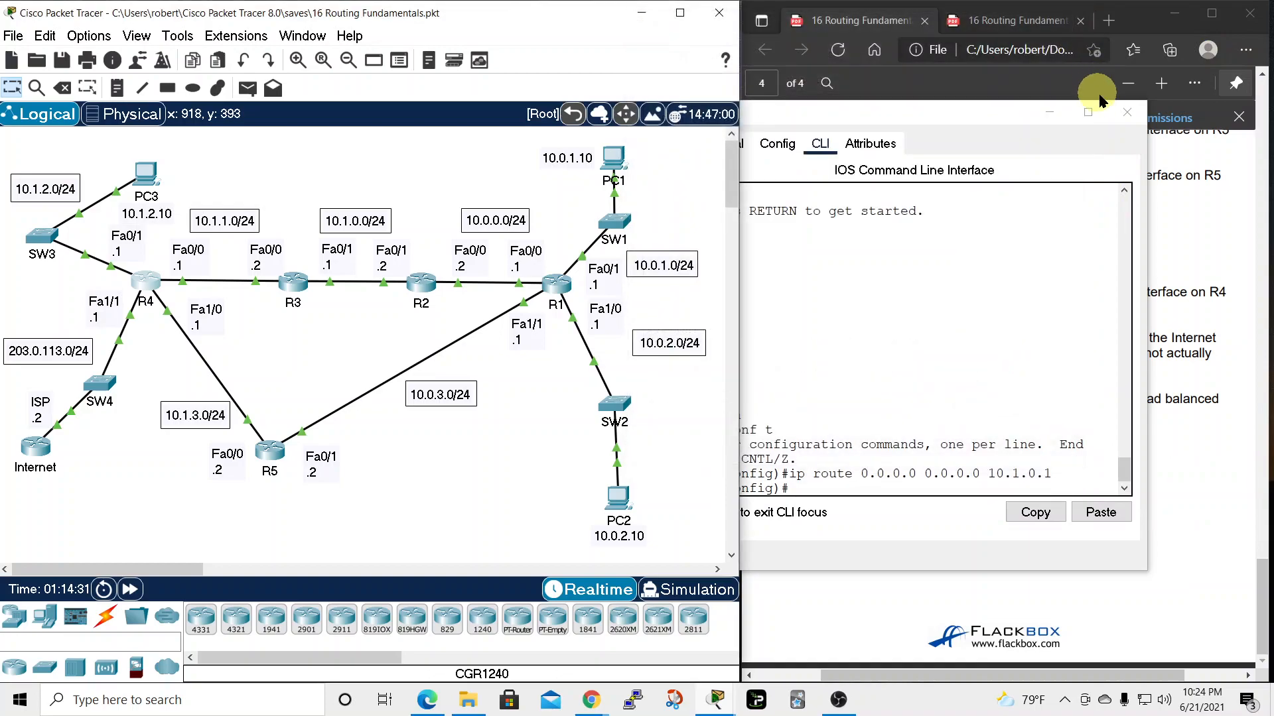
pyautogui.click(1127, 111)
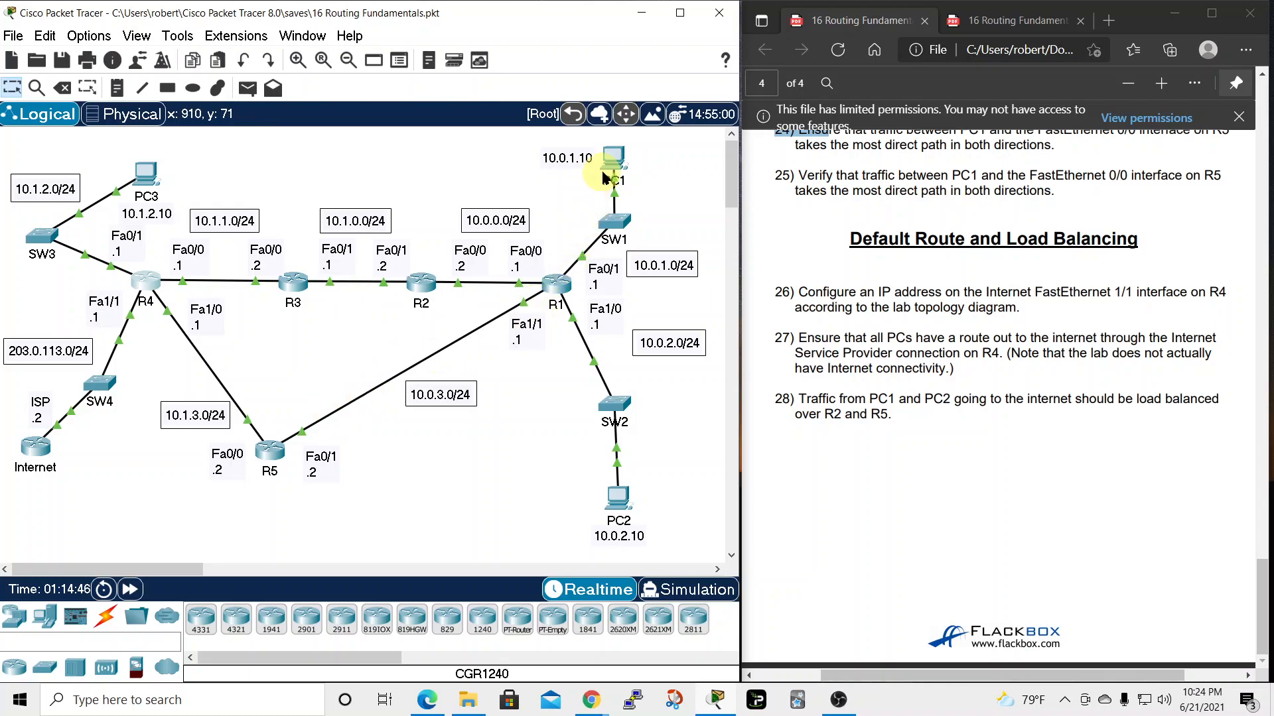
# Ping 203.0.113.0 from PC1's command prompt
pyautogui.click(623, 164)
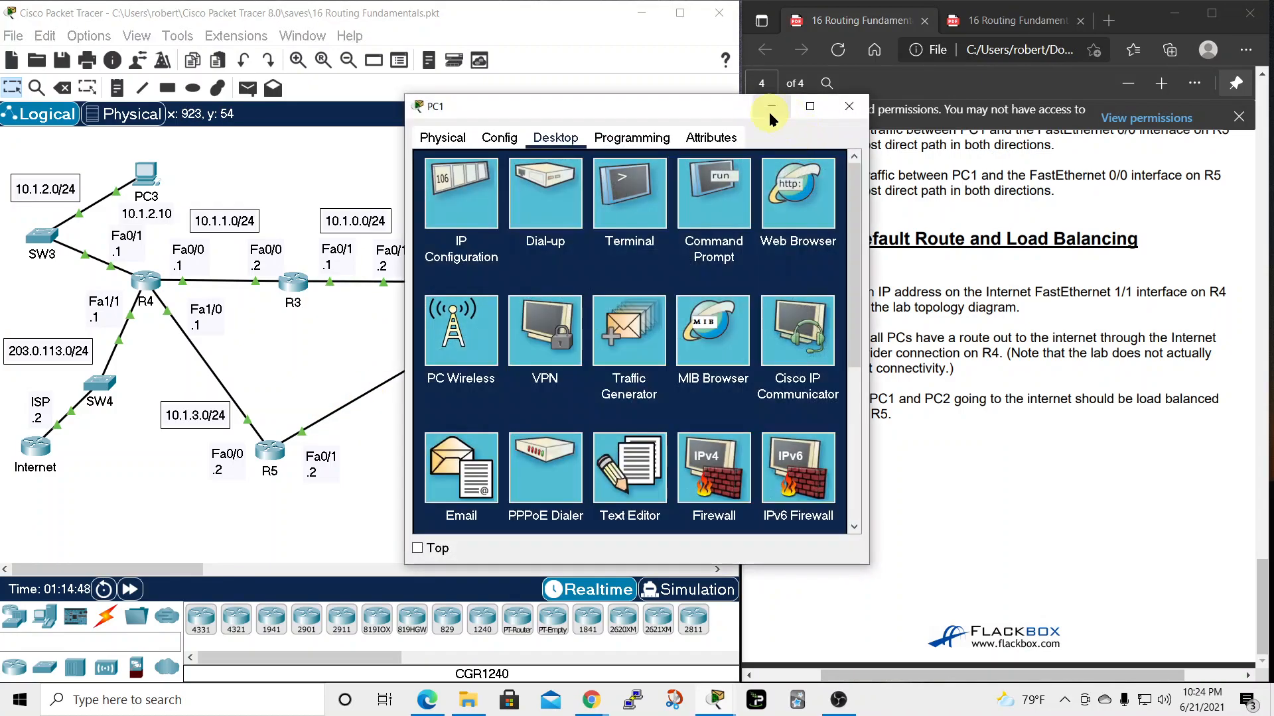
pyautogui.moveTo(726, 111); pyautogui.dragTo(1010, 73)
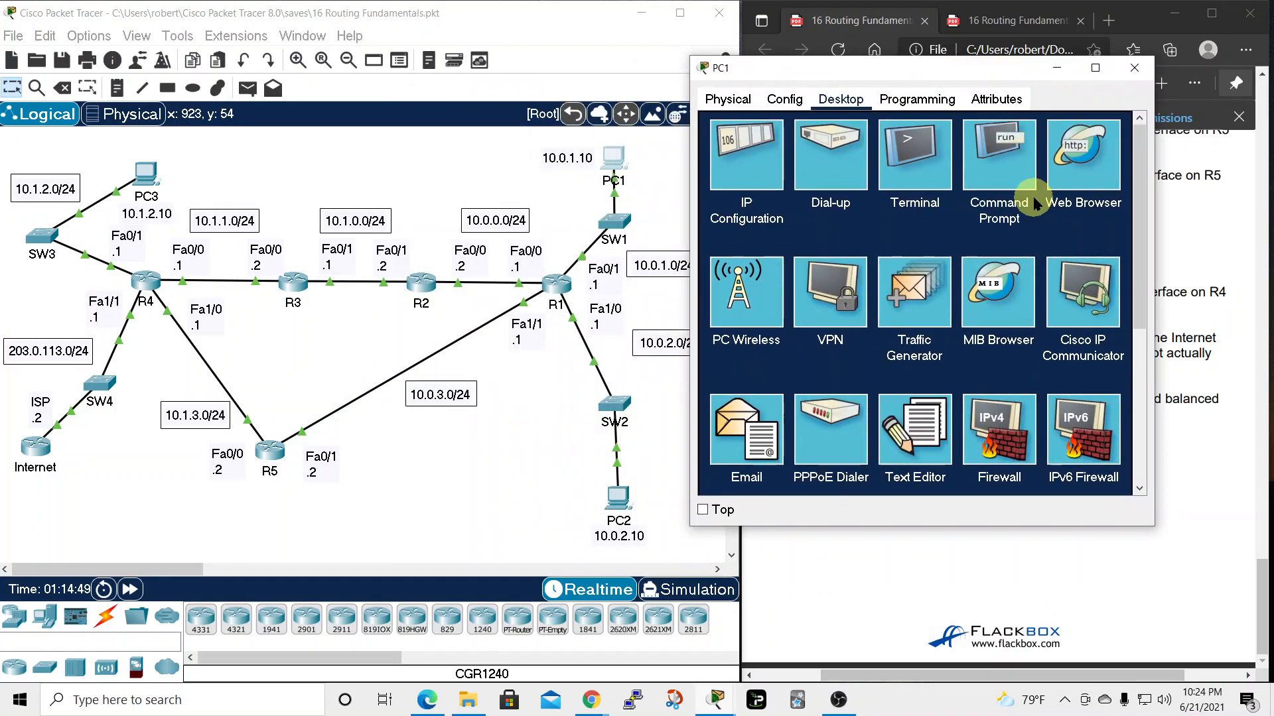
pyautogui.click(993, 159)
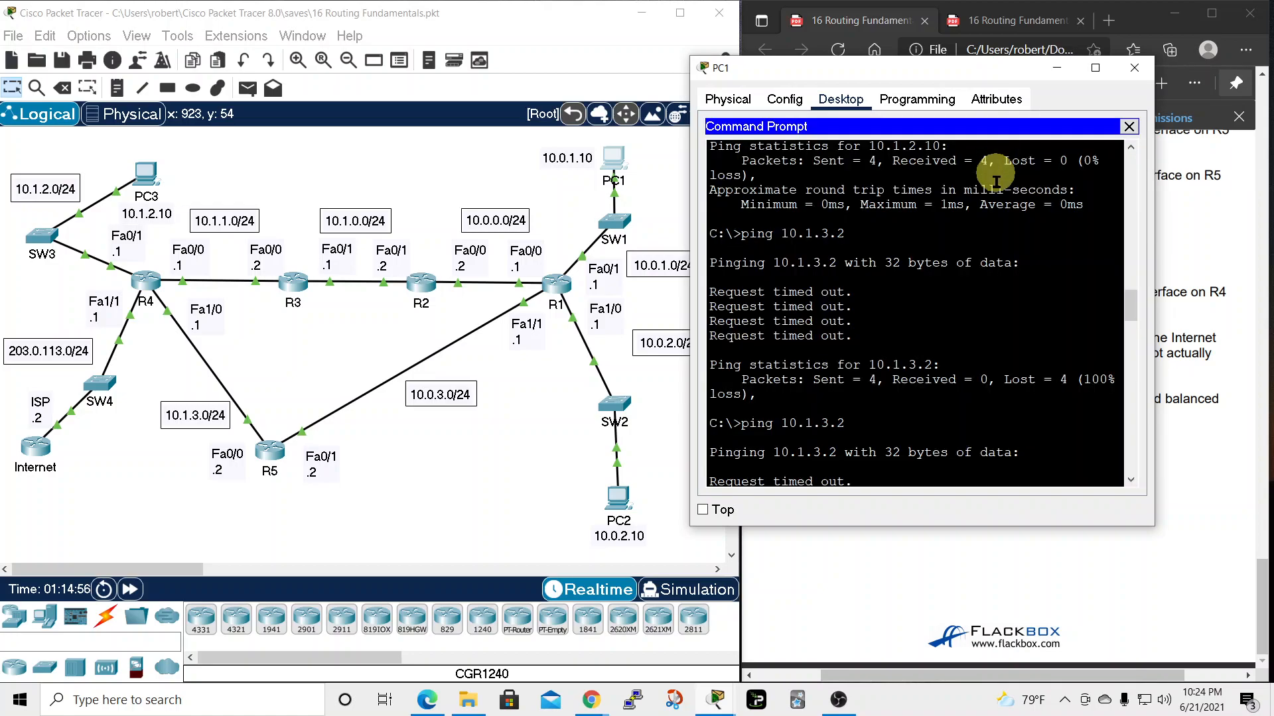
pyautogui.moveTo(915, 67); pyautogui.dragTo(952, 39)
pyautogui.scroll(-10, 972, 298)
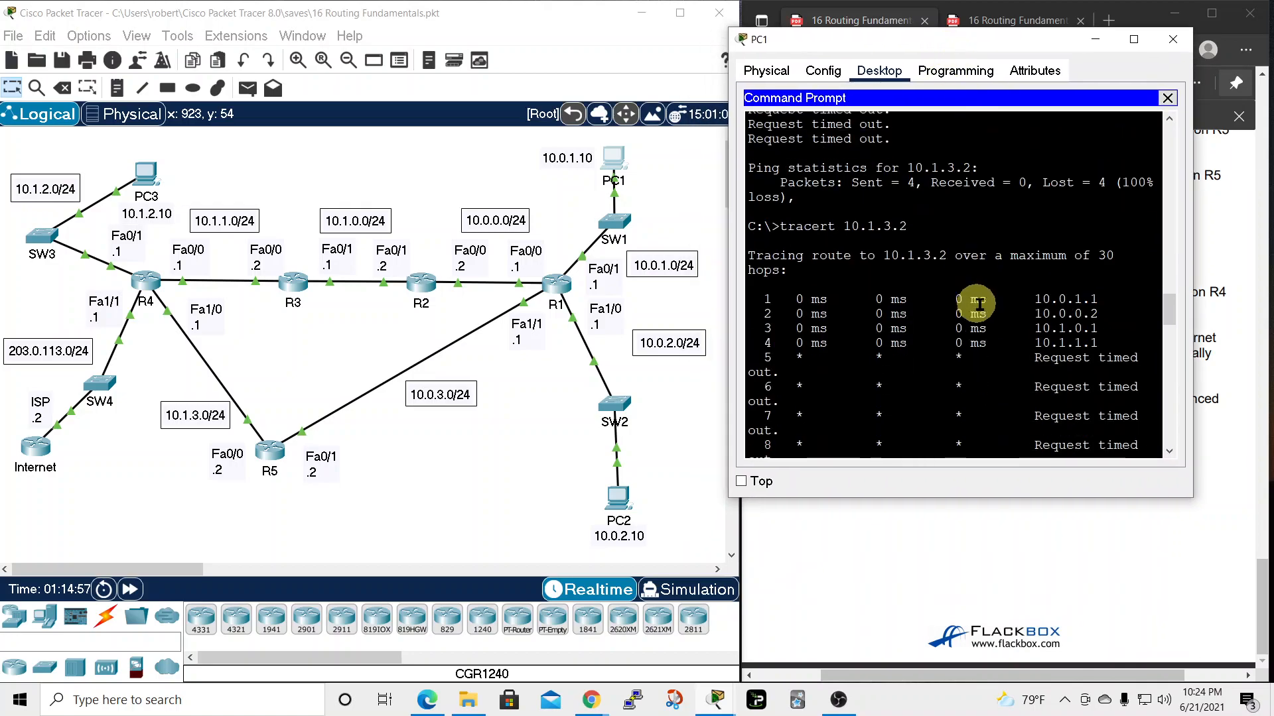
pyautogui.scroll(-12, 1009, 342)
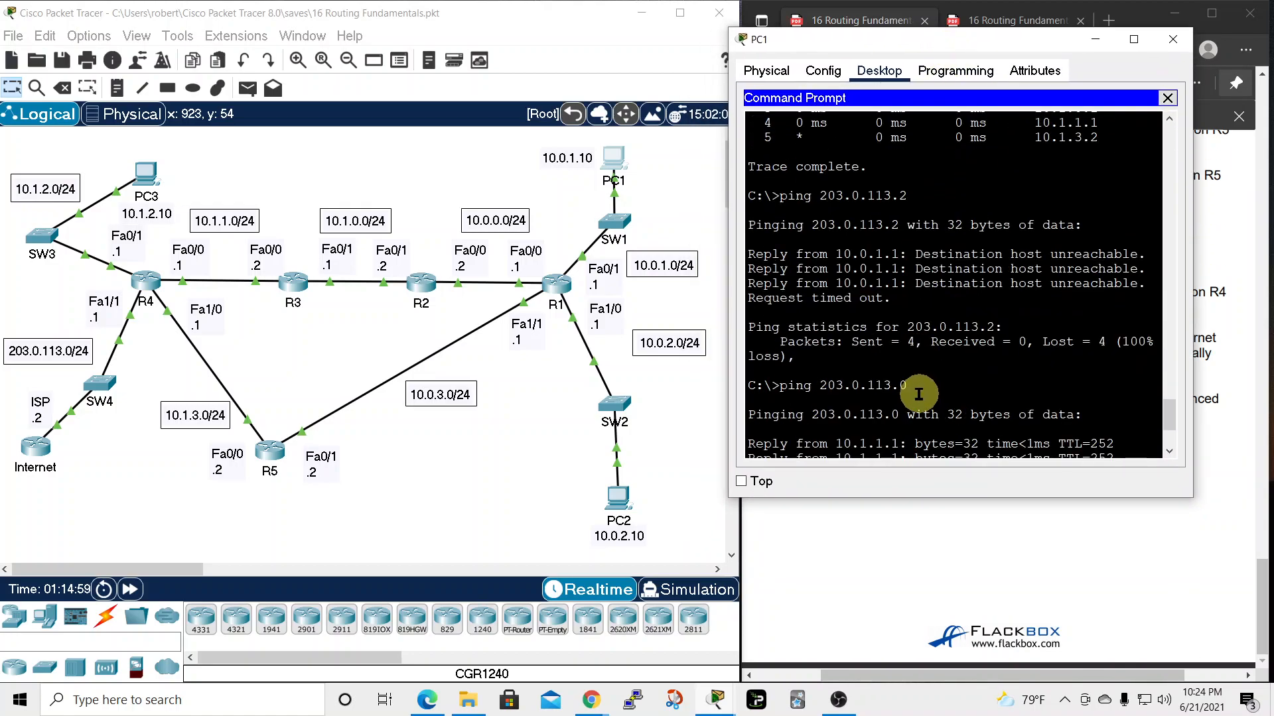
pyautogui.write('ping')
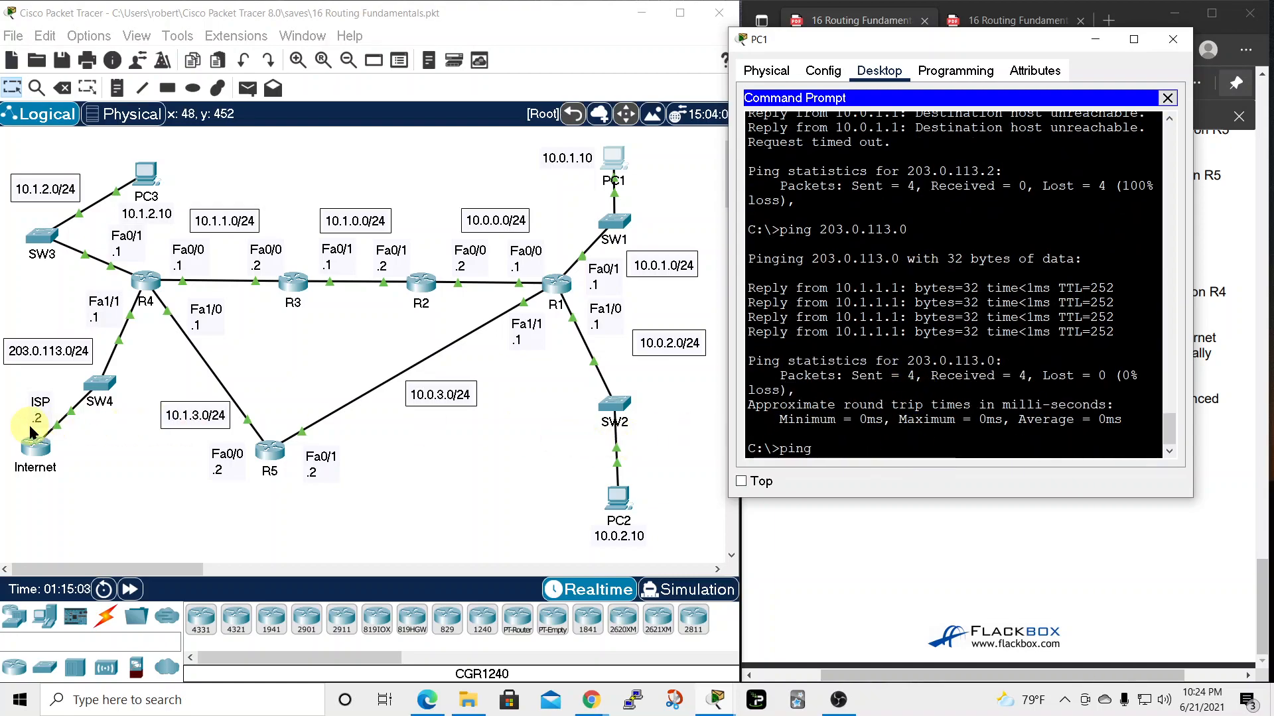
pyautogui.write(' 203')
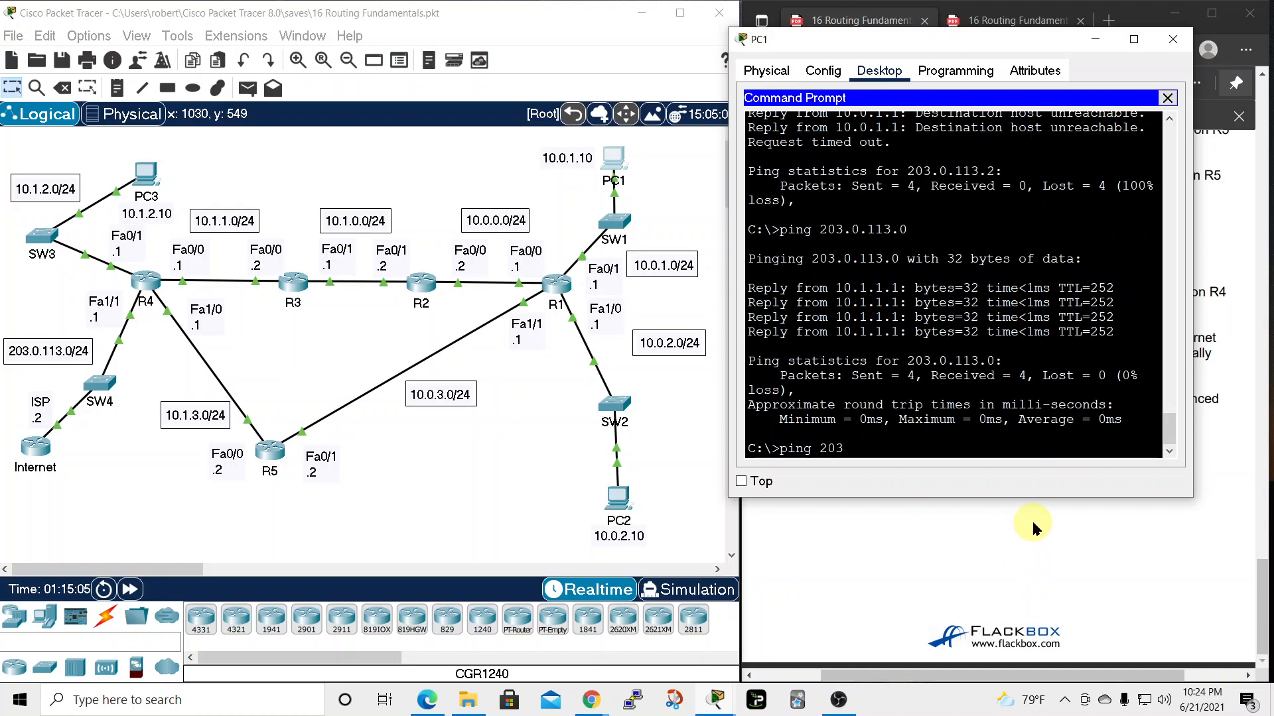
pyautogui.write('.0.113.0')
pyautogui.press('Return')
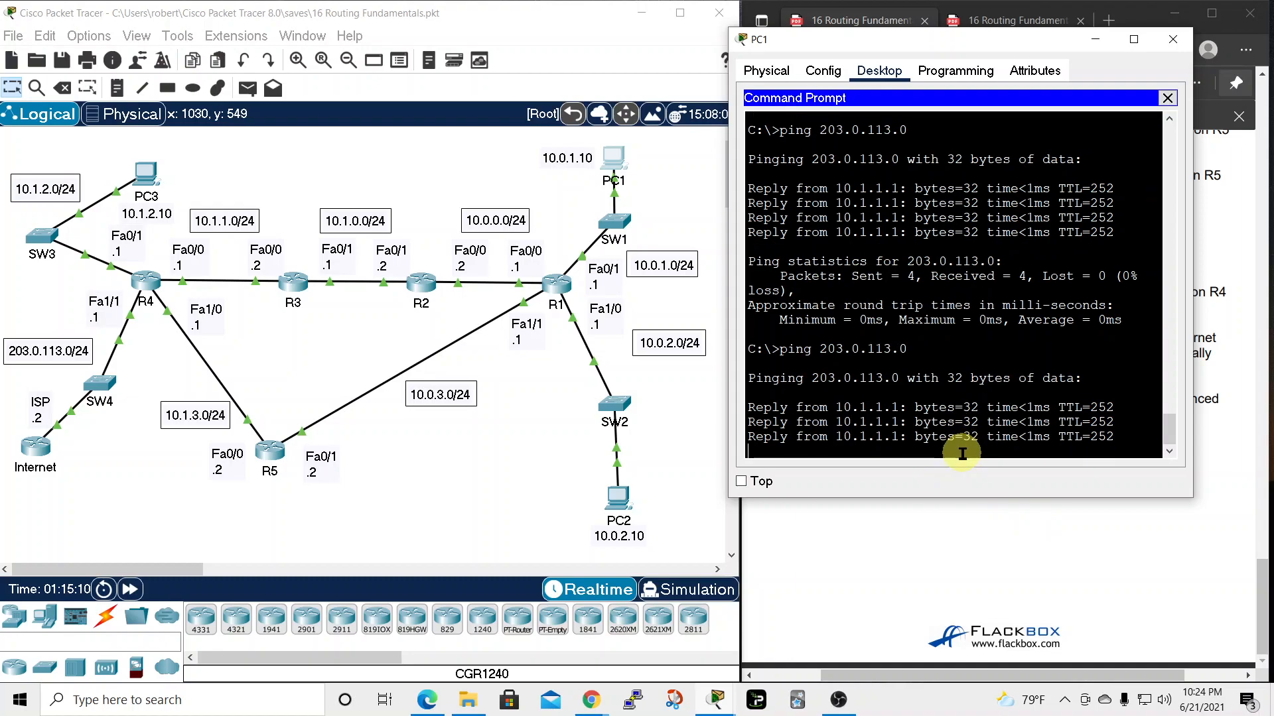
pyautogui.write('tra')
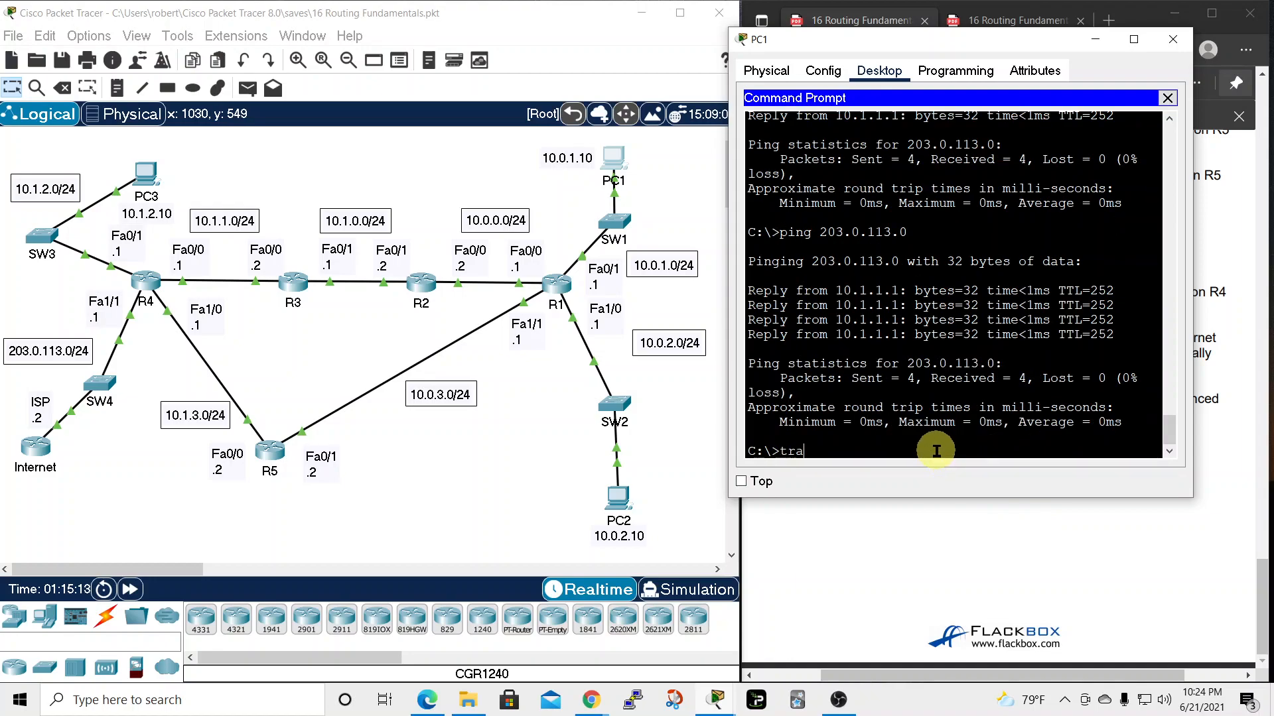
pyautogui.write('cert 203.0.113.0')
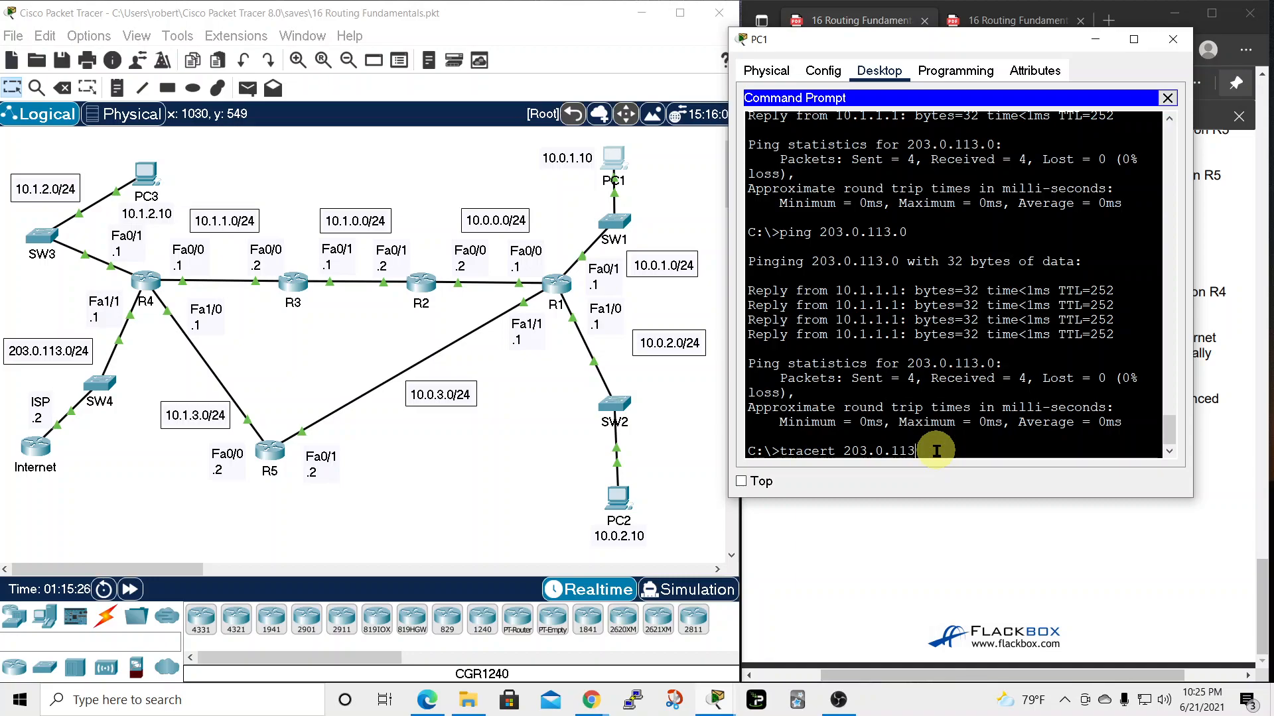
pyautogui.press('BackSpace')
pyautogui.press('BackSpace')
pyautogui.press('BackSpace')
pyautogui.press('BackSpace')
pyautogui.press('BackSpace')
pyautogui.press('BackSpace')
pyautogui.press('BackSpace')
pyautogui.press('BackSpace')
pyautogui.press('BackSpace')
pyautogui.press('BackSpace')
pyautogui.press('BackSpace')
pyautogui.press('BackSpace')
pyautogui.press('BackSpace')
# Ping the ISP address 203.0.113.2 from PC1's command prompt, and close the PC1 window
pyautogui.write('ping 20')
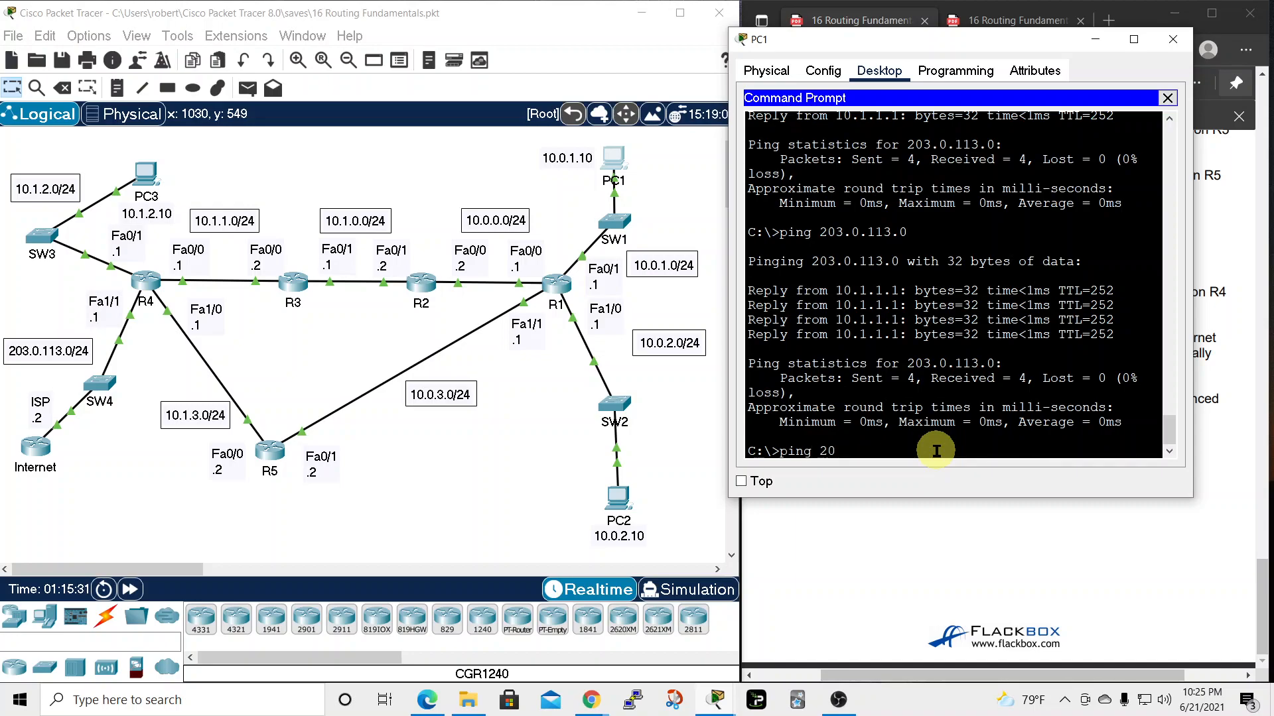
pyautogui.write('3.0.113.2')
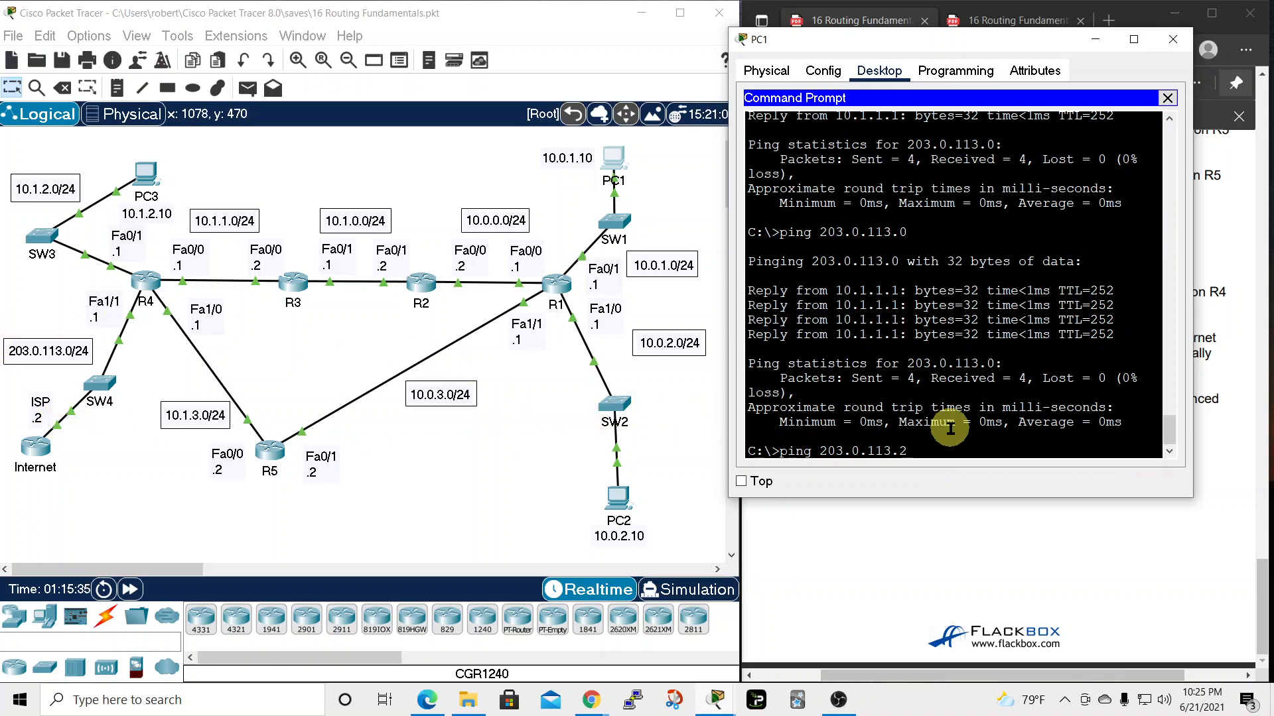
pyautogui.press('Return')
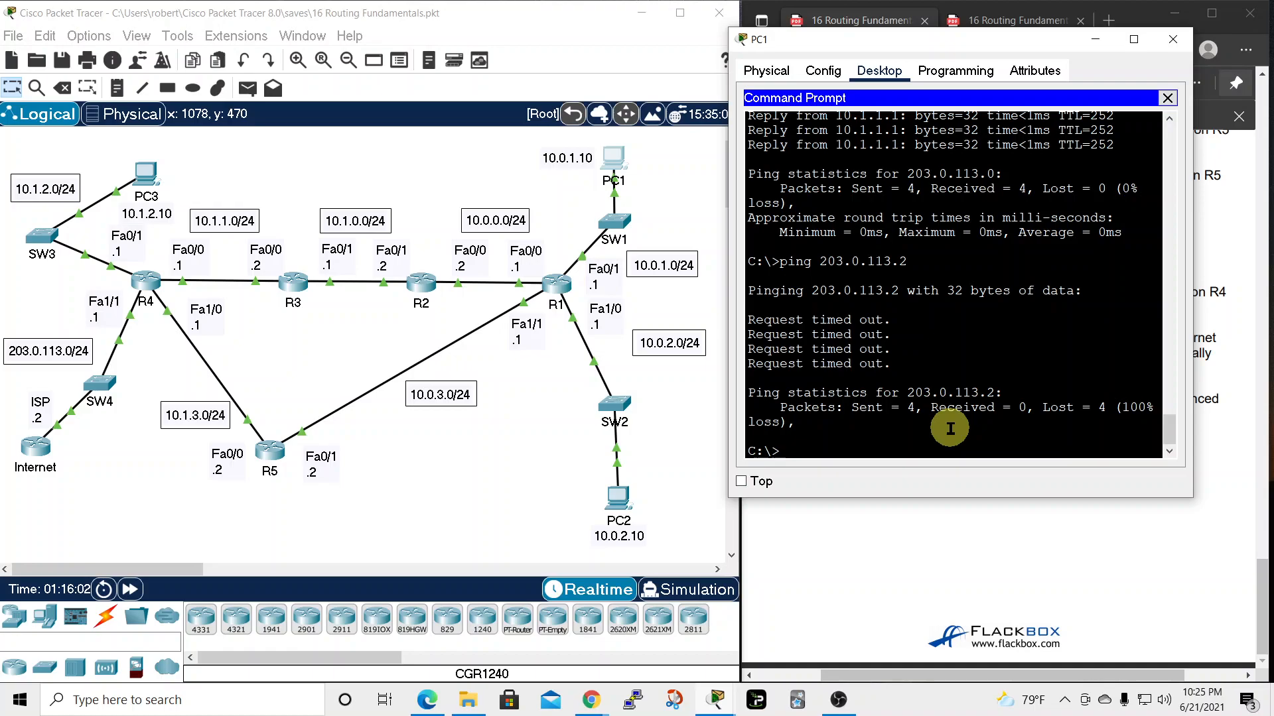
pyautogui.click(1173, 38)
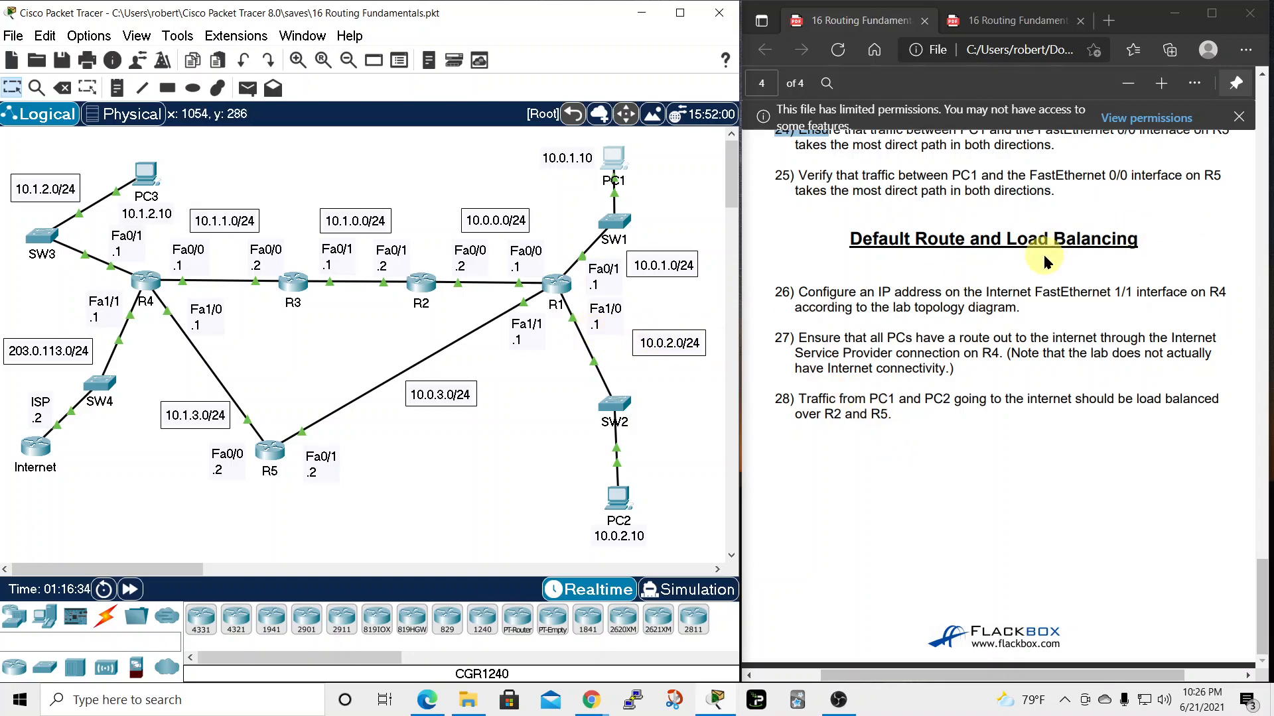
# Switch to Chrome, go back to the FlackBox home page to view the instructor's introduction, and minimize the browser
pyautogui.moveTo(1273, 29); pyautogui.dragTo(624, 8)
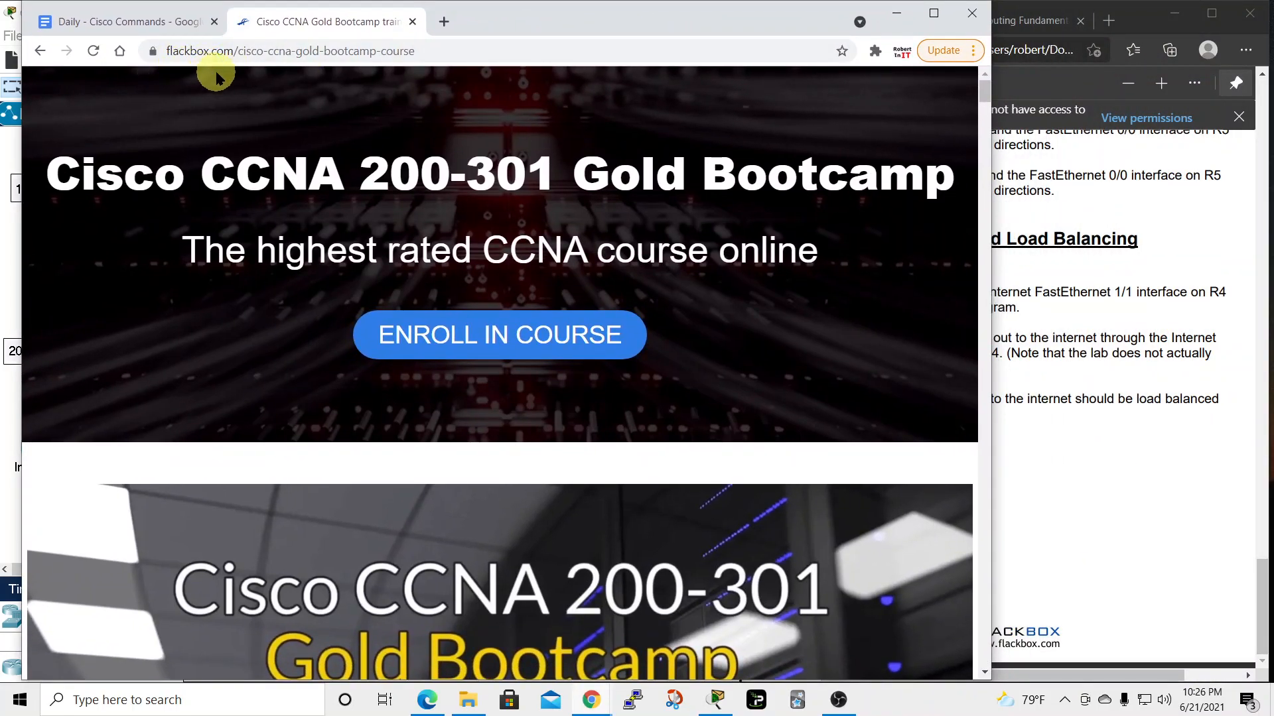
pyautogui.click(40, 56)
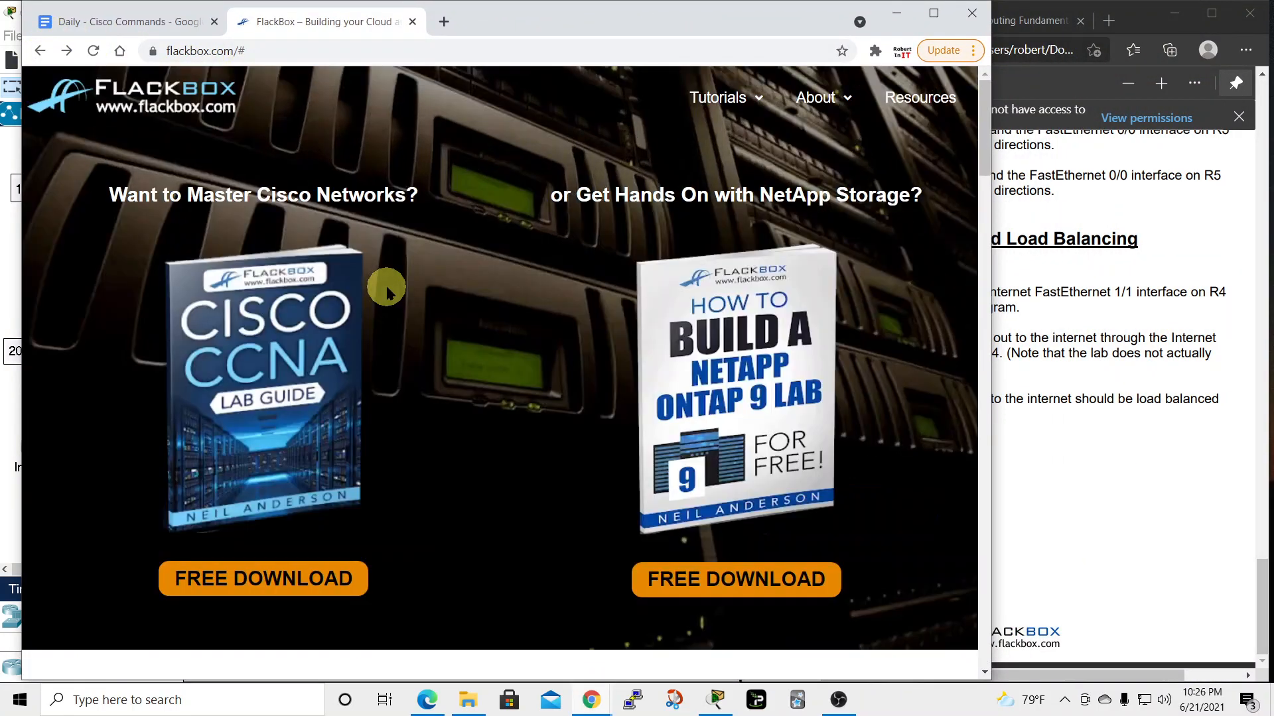
pyautogui.scroll(-10, 383, 284)
pyautogui.scroll(1, 397, 330)
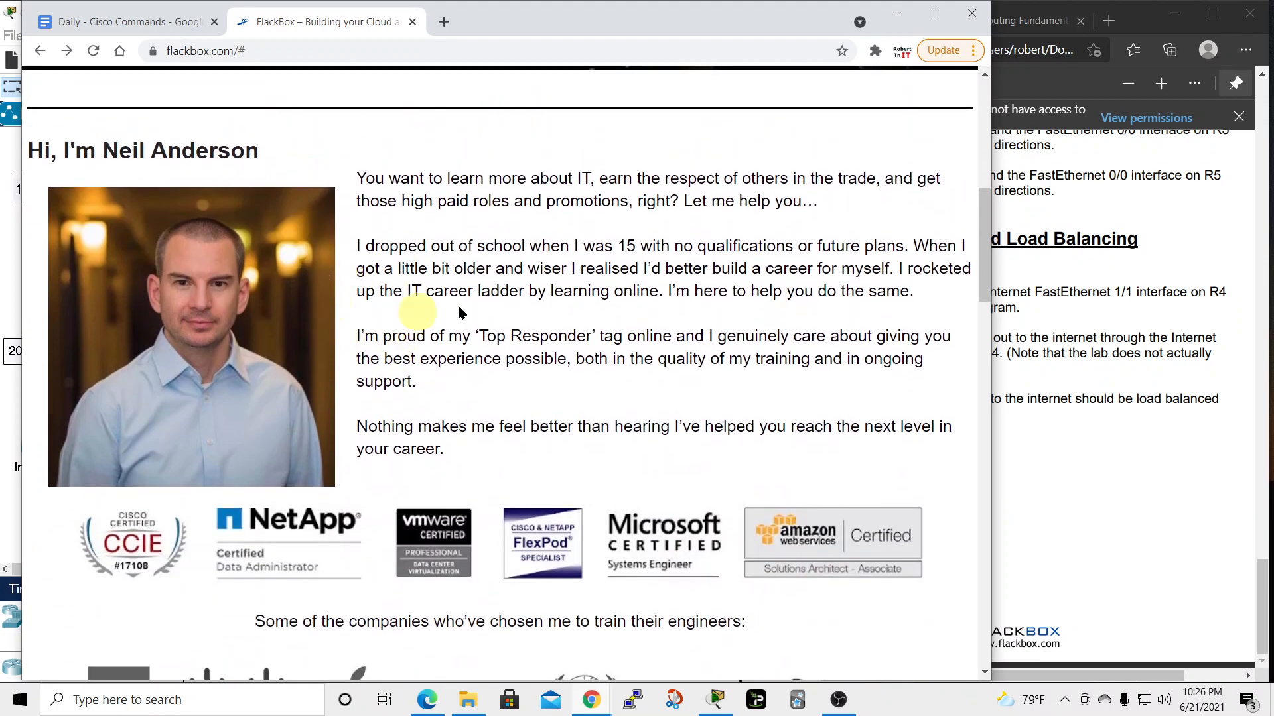
pyautogui.moveTo(636, 38); pyautogui.dragTo(857, 29)
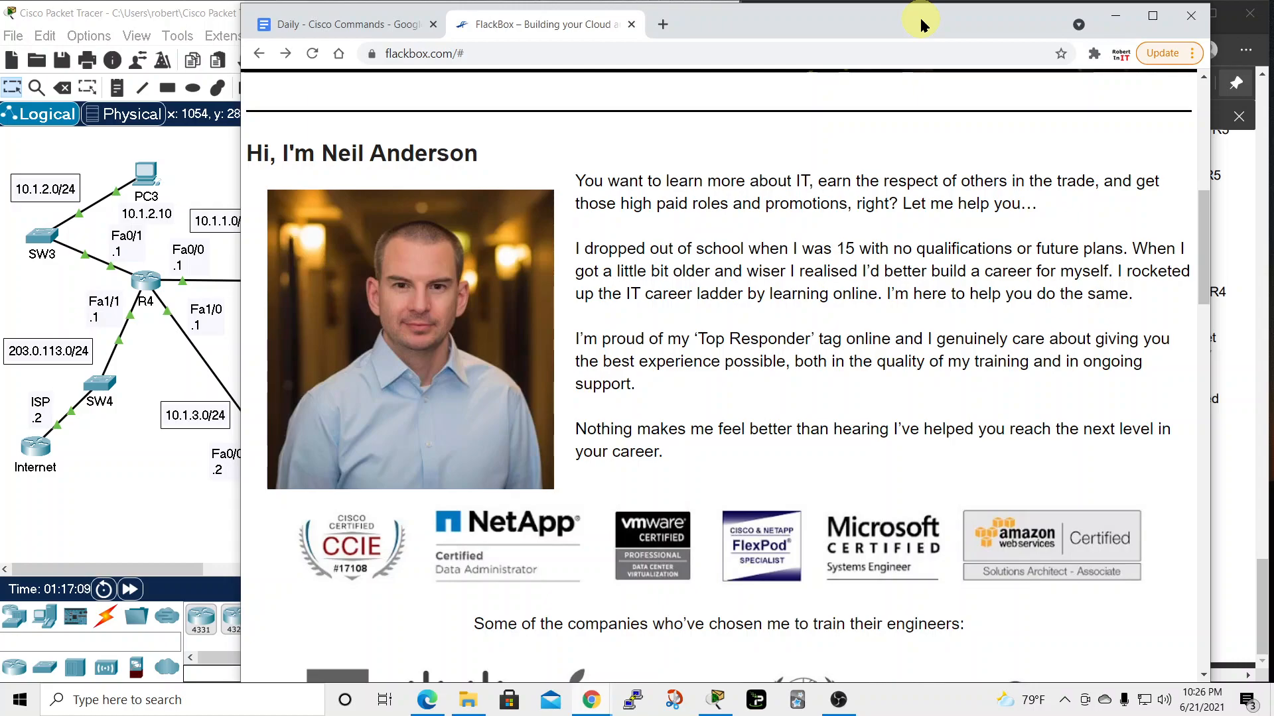
pyautogui.click(1125, 24)
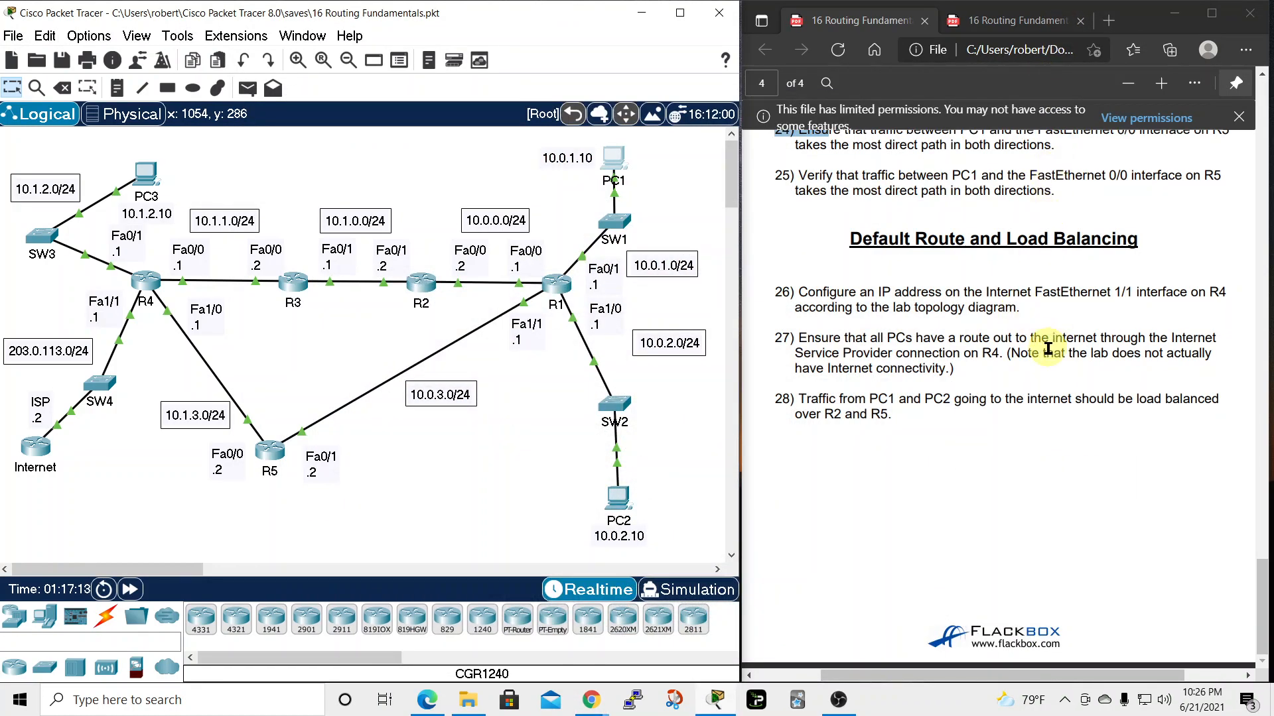